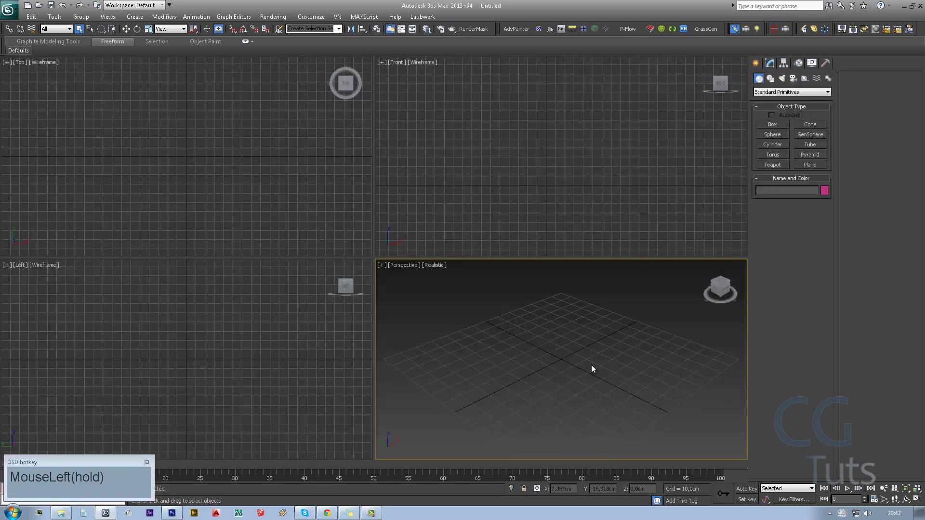
# - Draw a plane in the front view, 5 cm long and 0.5 cm wide, with 1 length segment and 2 width segments
pyautogui.hotkey('alt', 'w')
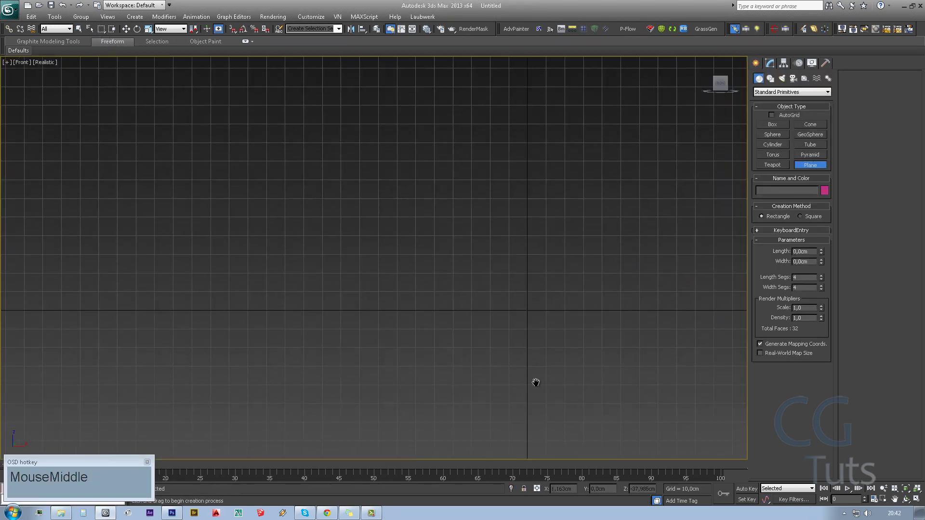
pyautogui.moveTo(440, 248); pyautogui.dragTo(458, 326)
pyautogui.scroll(5, 479, 300)
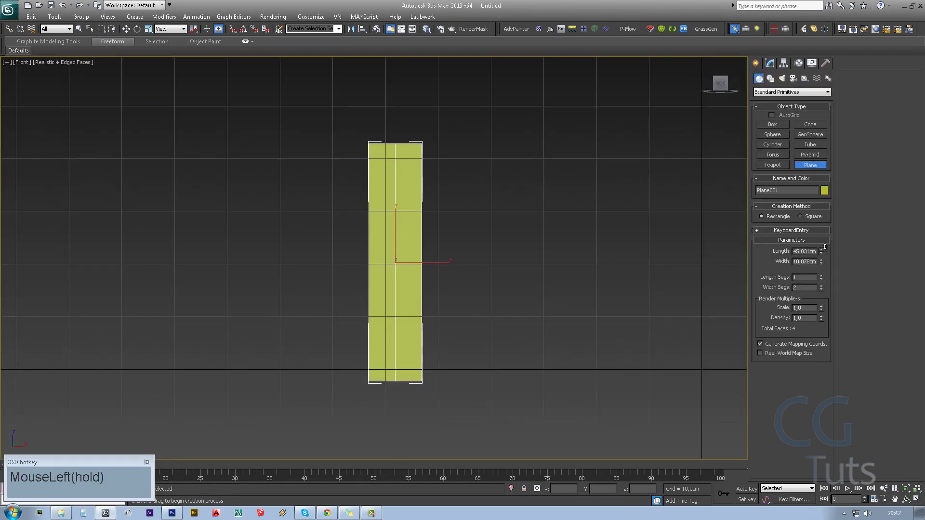
pyautogui.write('5')
pyautogui.doubleClick(802, 261)
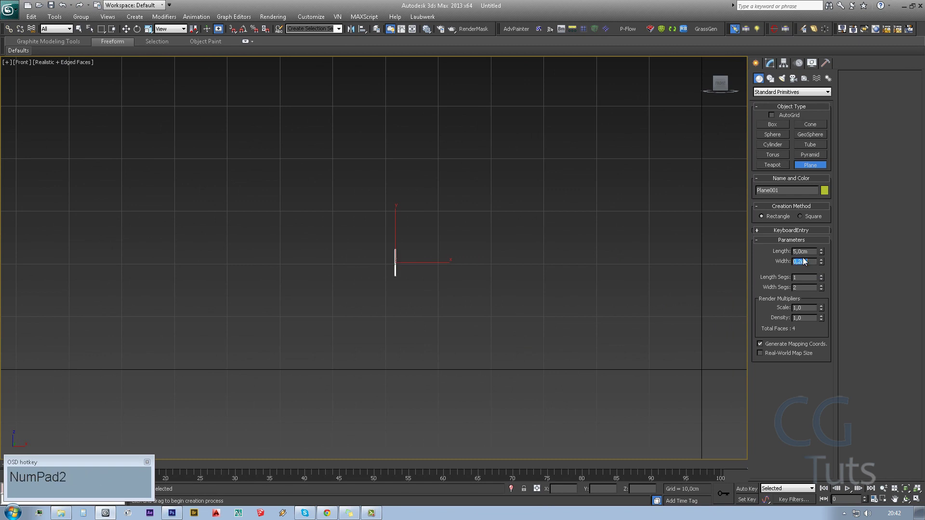
pyautogui.write('0,5zw')
# - Position the plane at X 0, Y 0 and Z 2.5 cm and show it in the maximized perspective view
pyautogui.rightClick(659, 490)
pyautogui.write('z2,5')
pyautogui.hotkey('alt', 'w')
pyautogui.moveTo(590, 295); pyautogui.dragTo(601, 329, button='middle')
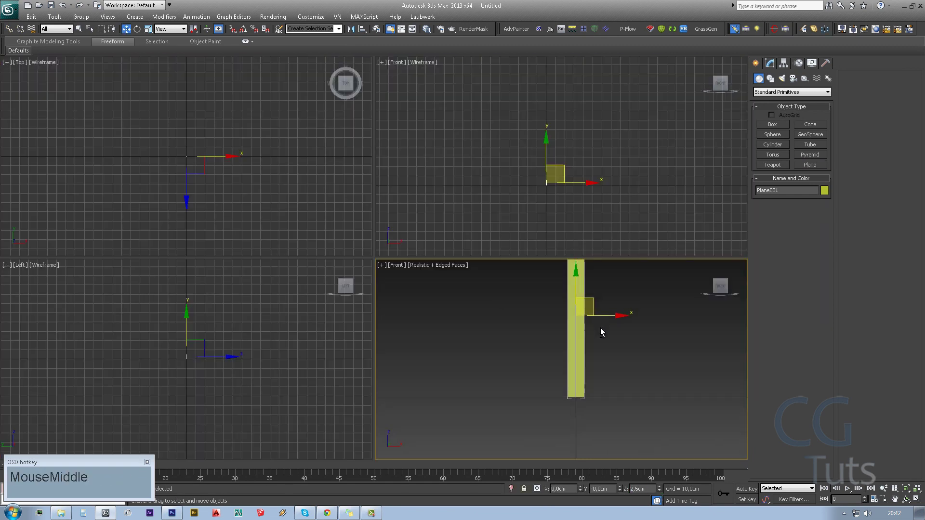
pyautogui.hotkey('alt', 'w')
pyautogui.press('p')
# - Duplicate the strip along the X axis to form an evenly spaced row of six strips and select the first one
pyautogui.click(769, 63)
pyautogui.keyDown('alt'); pyautogui.moveTo(344, 251); pyautogui.dragTo(361, 274, button='middle'); pyautogui.keyUp('alt')
pyautogui.click(822, 224)
pyautogui.click(822, 224)
pyautogui.keyDown('alt'); pyautogui.moveTo(447, 291); pyautogui.dragTo(272, 288, button='middle'); pyautogui.keyUp('alt')
pyautogui.moveTo(244, 258)
pyautogui.keyDown('shift'); pyautogui.mouseDown()
pyautogui.moveTo(259, 237)
pyautogui.moveTo(324, 247)
pyautogui.mouseUp(); pyautogui.keyUp('shift')
pyautogui.click(458, 299)
pyautogui.moveTo(458, 299)
pyautogui.keyDown('alt'); pyautogui.mouseDown(button='middle')
pyautogui.moveTo(434, 315)
pyautogui.moveTo(428, 301)
pyautogui.mouseUp(button='middle'); pyautogui.keyUp('alt')
pyautogui.moveTo(428, 301); pyautogui.dragTo(424, 212, button='middle')
pyautogui.click(382, 270)
# - Try a Taper modifier on the first strip and remove it from the stack
pyautogui.click(827, 89)
pyautogui.press('t')
pyautogui.press('Return')
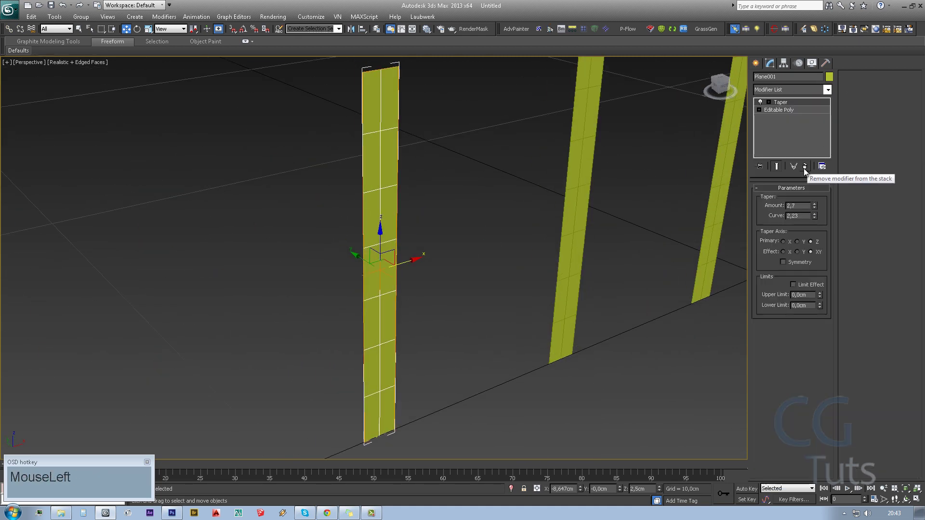
pyautogui.click(803, 169)
# - Add a Bend modifier to the first strip with an angle of 89, a direction of 47.5 and the Y bend axis
pyautogui.click(803, 88)
pyautogui.press('b')
pyautogui.press('Return')
pyautogui.moveTo(817, 205); pyautogui.dragTo(816, 120)
pyautogui.moveTo(817, 215); pyautogui.dragTo(816, 170)
pyautogui.click(770, 242)
pyautogui.click(790, 242)
# - Move the Bend gizmo down to the first strip's base and set the bend direction to -90
pyautogui.click(768, 102)
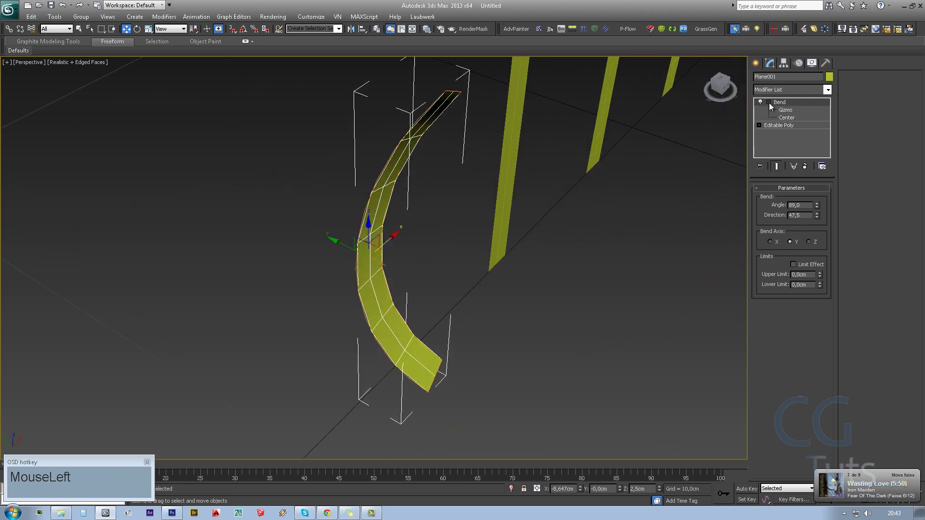
pyautogui.click(785, 110)
pyautogui.moveTo(368, 223); pyautogui.dragTo(369, 357)
pyautogui.rightClick(368, 357)
pyautogui.keyDown('alt'); pyautogui.moveTo(382, 376); pyautogui.dragTo(385, 415, button='middle'); pyautogui.keyUp('alt')
pyautogui.moveTo(816, 215); pyautogui.dragTo(787, 216)
pyautogui.write('90')
pyautogui.press('Return')
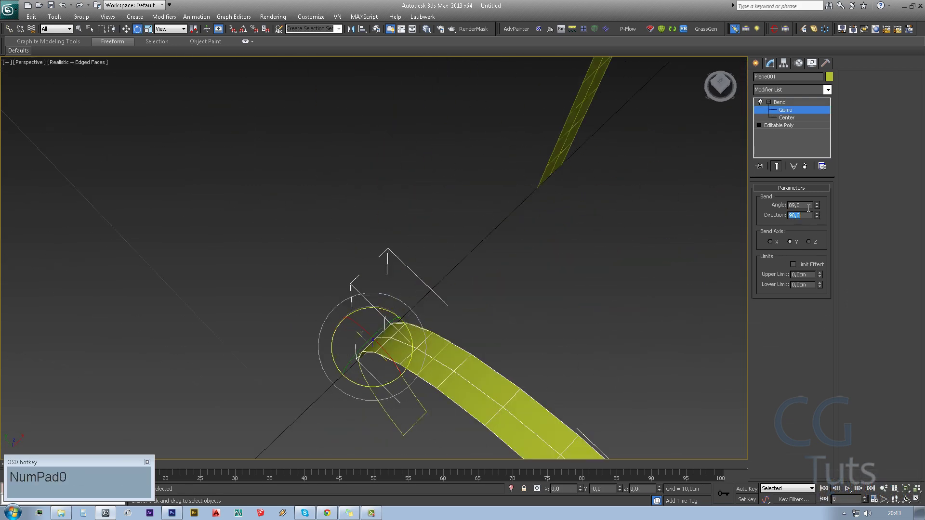
pyautogui.keyDown('alt'); pyautogui.moveTo(414, 338); pyautogui.dragTo(413, 310, button='middle'); pyautogui.keyUp('alt')
pyautogui.moveTo(413, 310); pyautogui.dragTo(396, 310)
pyautogui.keyDown('alt'); pyautogui.moveTo(397, 309); pyautogui.dragTo(630, 313, button='middle'); pyautogui.keyUp('alt')
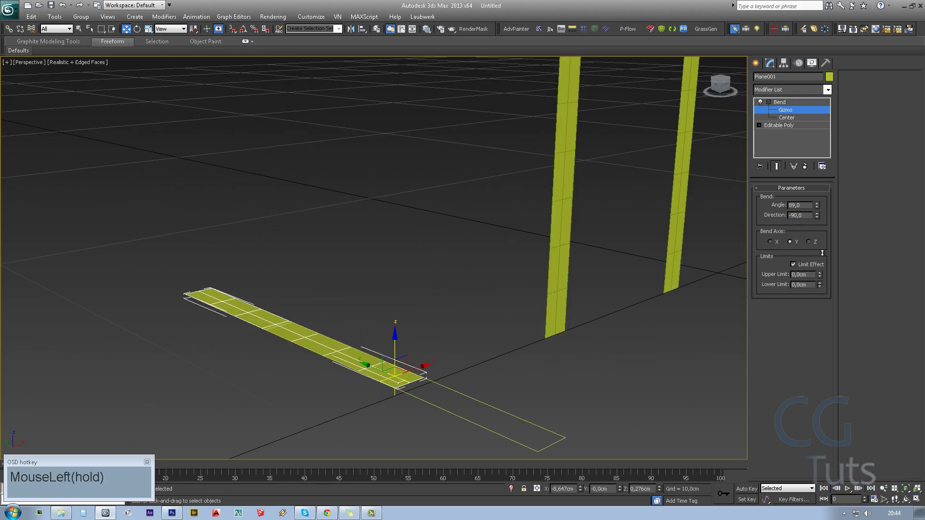
# - Limit the first strip's bend to an upper limit of about 14.68 cm and set the bend angle to 360
pyautogui.moveTo(822, 253); pyautogui.dragTo(834, 205)
pyautogui.moveTo(820, 273); pyautogui.dragTo(872, 10)
pyautogui.moveTo(626, 159); pyautogui.dragTo(630, 208, button='middle')
pyautogui.doubleClick(797, 205)
pyautogui.write('180')
pyautogui.press('Return')
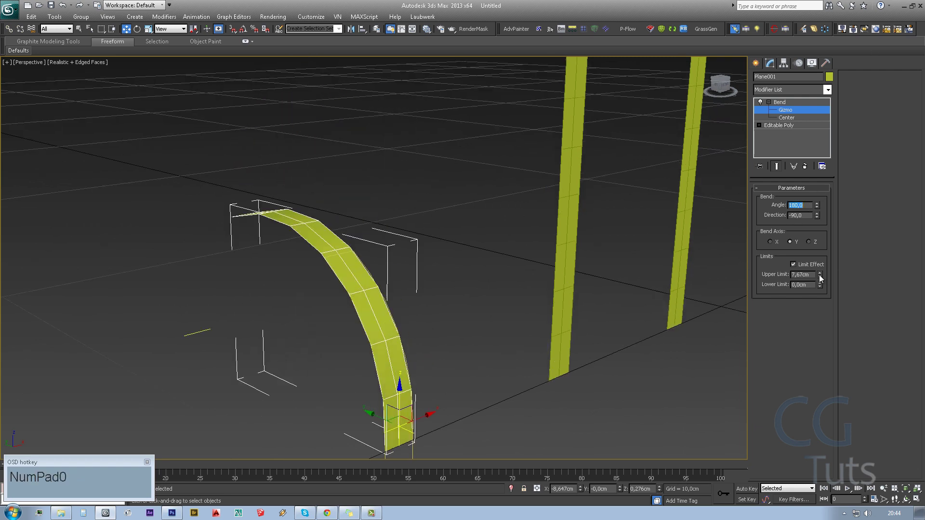
pyautogui.moveTo(819, 275); pyautogui.dragTo(825, 62)
pyautogui.doubleClick(799, 205)
pyautogui.write('360')
pyautogui.press('Return')
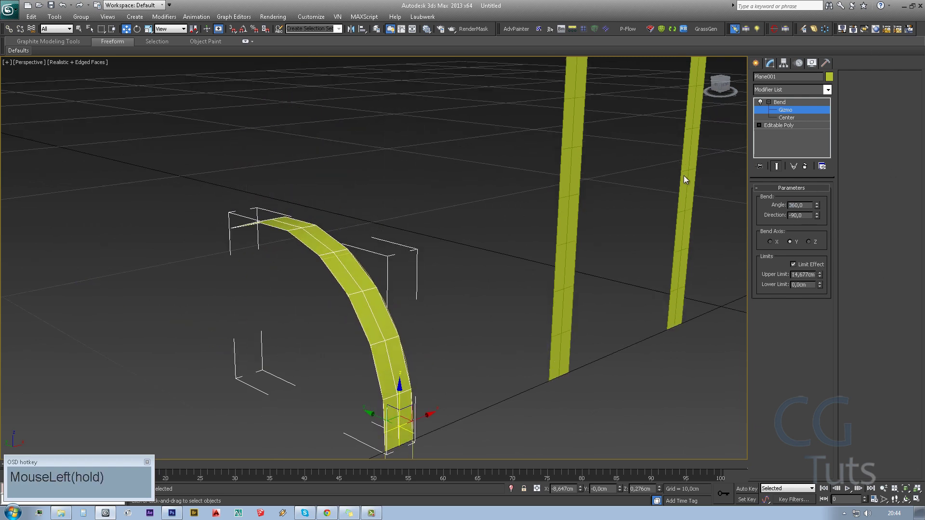
# - Copy the Bend modifier from the first strip and paste it onto the second strip
pyautogui.keyDown('alt'); pyautogui.moveTo(684, 176); pyautogui.dragTo(693, 216, button='middle'); pyautogui.keyUp('alt')
pyautogui.moveTo(420, 378); pyautogui.dragTo(429, 392)
pyautogui.keyDown('alt'); pyautogui.moveTo(463, 337); pyautogui.dragTo(375, 279, button='middle'); pyautogui.keyUp('alt')
pyautogui.rightClick(780, 102)
pyautogui.click(807, 144)
pyautogui.click(722, 192)
pyautogui.rightClick(792, 103)
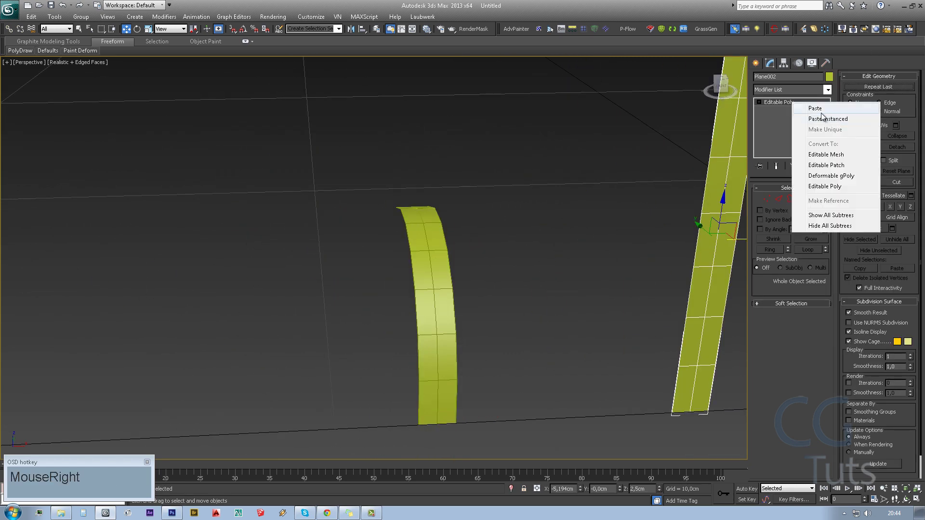
pyautogui.click(815, 108)
# - Curl the second strip more tightly by setting its bend upper limit to about 10.13 cm
pyautogui.keyDown('alt'); pyautogui.moveTo(529, 270); pyautogui.dragTo(626, 299, button='middle'); pyautogui.keyUp('alt')
pyautogui.press('1')
pyautogui.moveTo(504, 361); pyautogui.dragTo(478, 359)
pyautogui.moveTo(819, 275); pyautogui.dragTo(817, 290)
# - Copy the second strip's Bend onto the third strip and set its upper limit to about 23.48 cm
pyautogui.rightClick(788, 100)
pyautogui.click(807, 142)
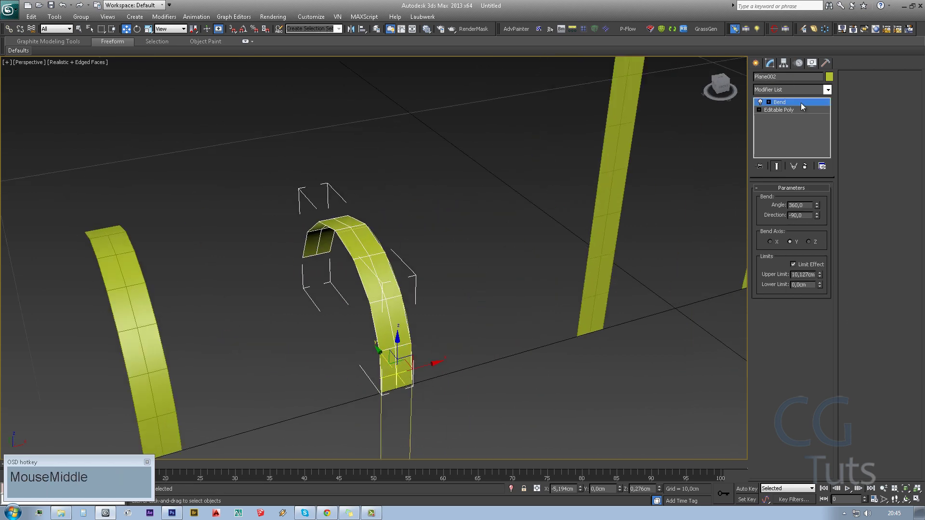
pyautogui.click(621, 183)
pyautogui.rightClick(792, 102)
pyautogui.click(814, 145)
pyautogui.keyDown('alt'); pyautogui.moveTo(554, 269); pyautogui.dragTo(474, 324, button='middle'); pyautogui.keyUp('alt')
pyautogui.moveTo(580, 189); pyautogui.dragTo(554, 186)
pyautogui.moveTo(819, 275); pyautogui.dragTo(821, 247)
pyautogui.keyDown('alt'); pyautogui.moveTo(578, 241); pyautogui.dragTo(482, 217, button='middle'); pyautogui.keyUp('alt')
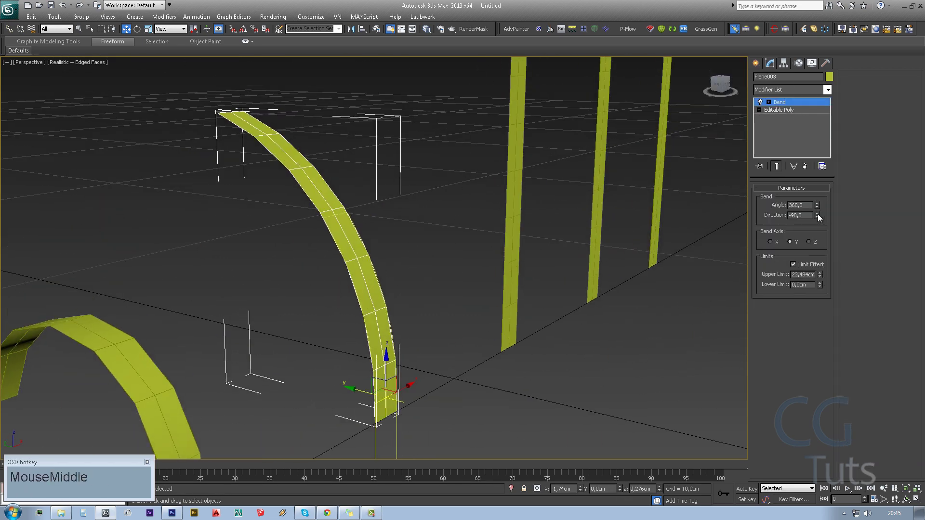
# - Add a second Bend to the third strip with angle 101.5, direction -15.5 and the Z bend axis
pyautogui.click(827, 89)
pyautogui.press('b')
pyautogui.press('Return')
pyautogui.rightClick(817, 216)
pyautogui.moveTo(817, 205); pyautogui.dragTo(816, 183)
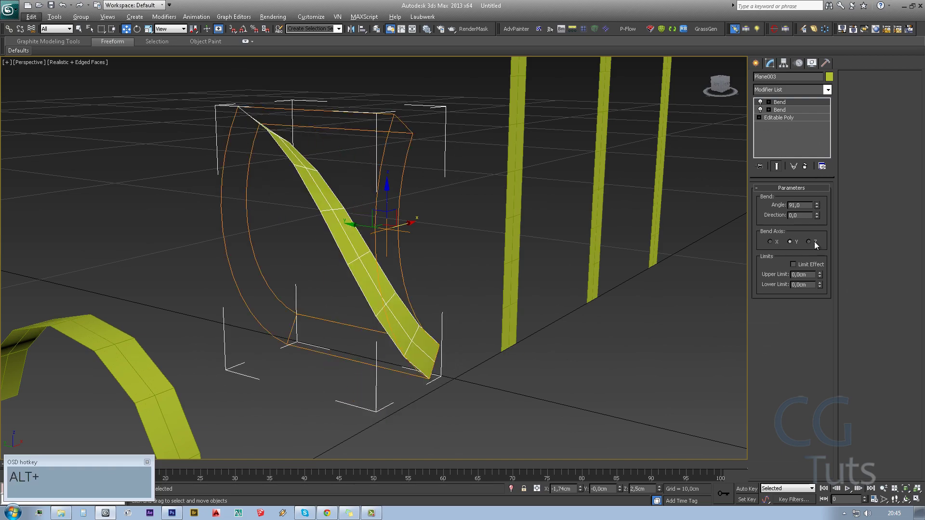
pyautogui.keyDown('alt'); pyautogui.moveTo(530, 241); pyautogui.dragTo(481, 231, button='middle'); pyautogui.keyUp('alt')
pyautogui.moveTo(827, 239); pyautogui.dragTo(826, 231)
pyautogui.keyDown('alt'); pyautogui.moveTo(529, 240); pyautogui.dragTo(482, 231, button='middle'); pyautogui.keyUp('alt')
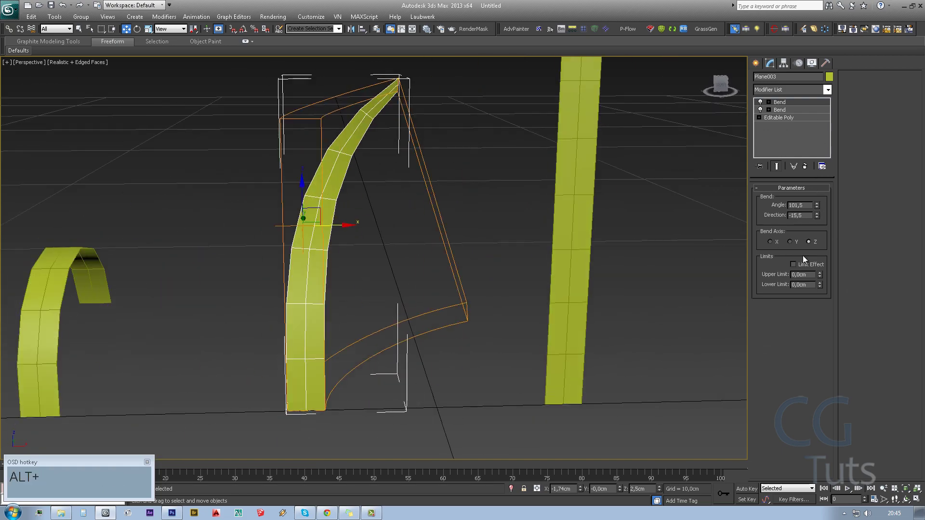
# - Limit the effect of the third strip's second Bend, with a lower limit of about -0.95 cm
pyautogui.click(793, 264)
pyautogui.moveTo(819, 284); pyautogui.dragTo(855, 323)
pyautogui.keyDown('alt'); pyautogui.moveTo(530, 241); pyautogui.dragTo(351, 259, button='middle'); pyautogui.keyUp('alt')
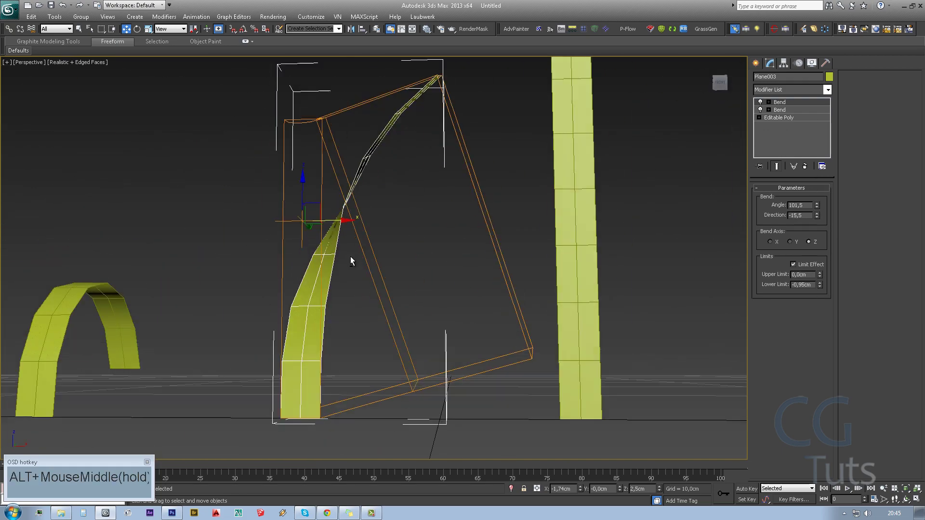
# - Copy the Bend modifiers from the third strip and paste them onto the fourth strip
pyautogui.rightClick(793, 101)
pyautogui.click(508, 217)
pyautogui.rightClick(777, 103)
pyautogui.click(797, 107)
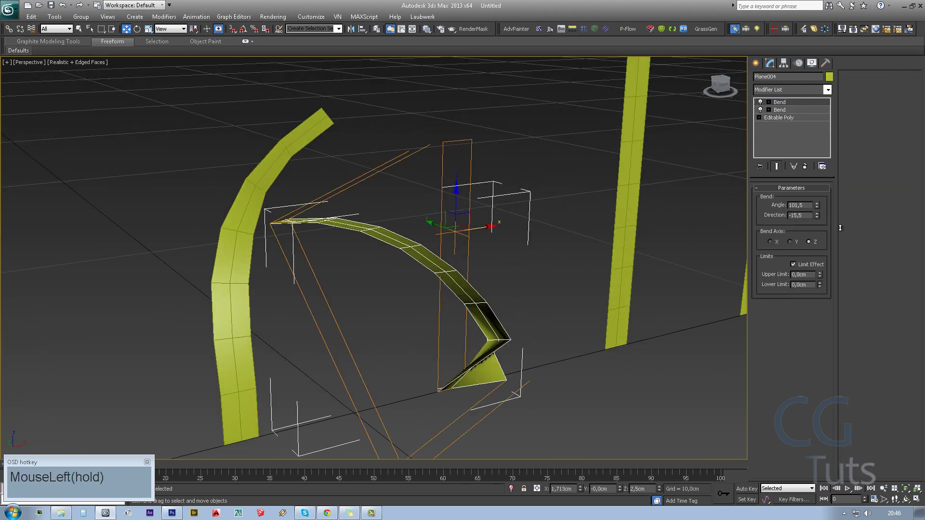
# - Add a third Bend to the fourth strip with an angle of 82.5 about the Y axis
pyautogui.click(790, 242)
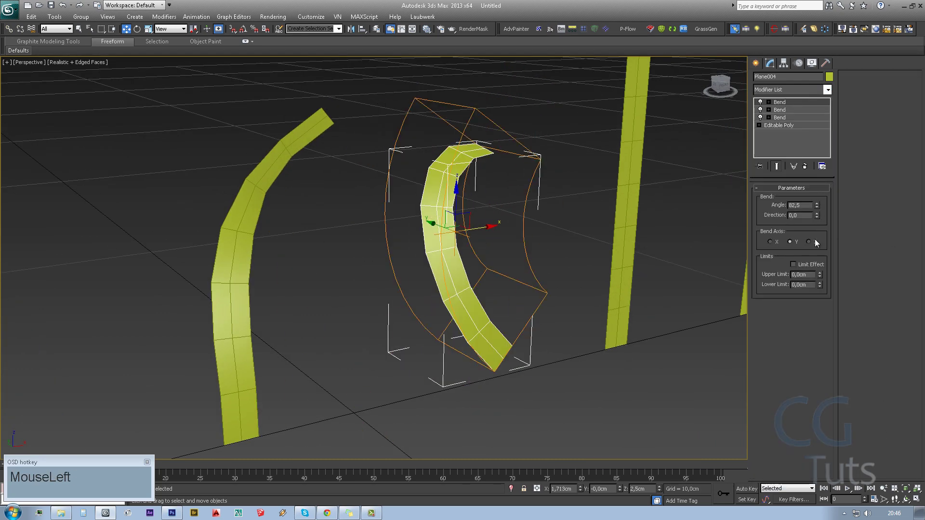
pyautogui.click(779, 102)
pyautogui.keyDown('alt'); pyautogui.moveTo(530, 241); pyautogui.dragTo(510, 260, button='middle'); pyautogui.keyUp('alt')
# - Try to rotate the gizmo of the fourth strip's third Bend with angle snap and limit the bend's effect
pyautogui.click(137, 28)
pyautogui.press('a')
pyautogui.hotkey('ctrl', 'z')
pyautogui.hotkey('ctrl', 'z')
pyautogui.click(792, 264)
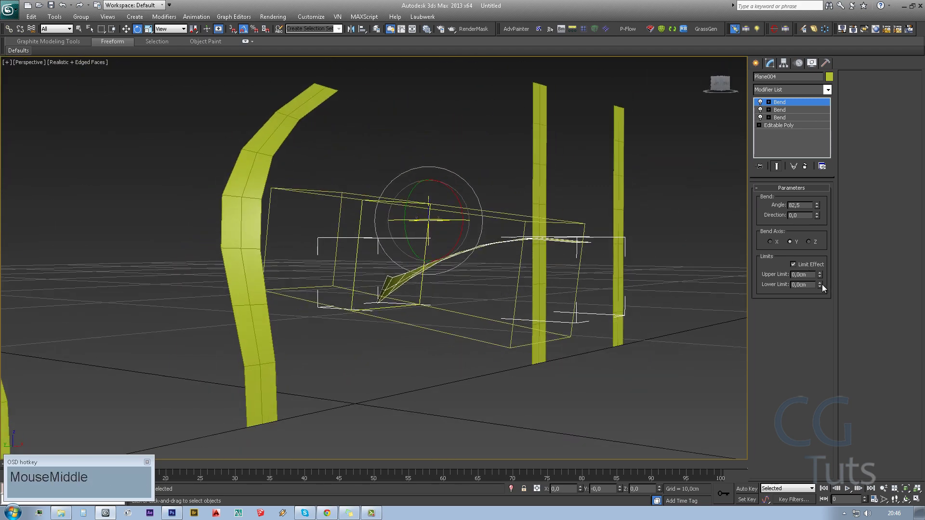
pyautogui.moveTo(819, 284); pyautogui.dragTo(819, 299)
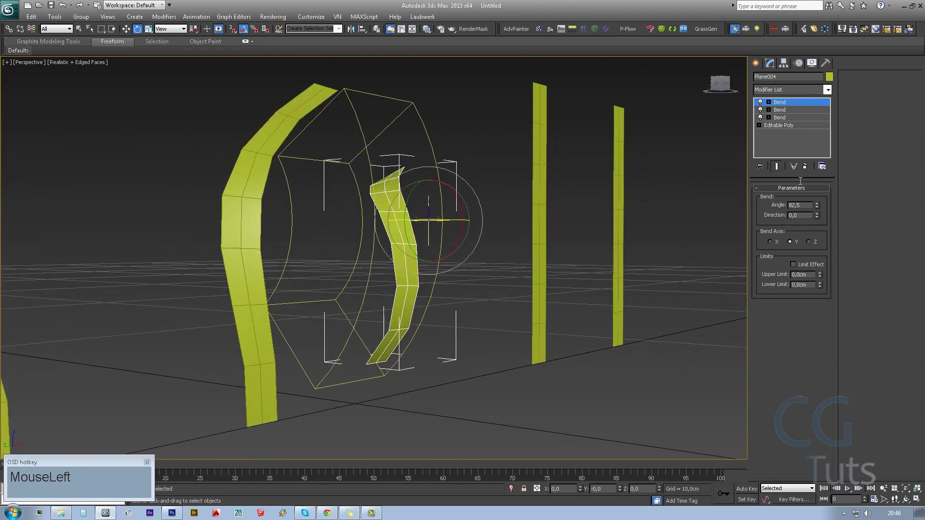
# - Add a fourth Bend to the fourth strip about the Z axis and adjust its upper limit
pyautogui.click(785, 102)
pyautogui.keyDown('alt'); pyautogui.moveTo(434, 241); pyautogui.dragTo(481, 216, button='middle'); pyautogui.keyUp('alt')
pyautogui.press('w')
pyautogui.keyDown('alt'); pyautogui.moveTo(698, 250); pyautogui.dragTo(749, 247, button='middle'); pyautogui.keyUp('alt')
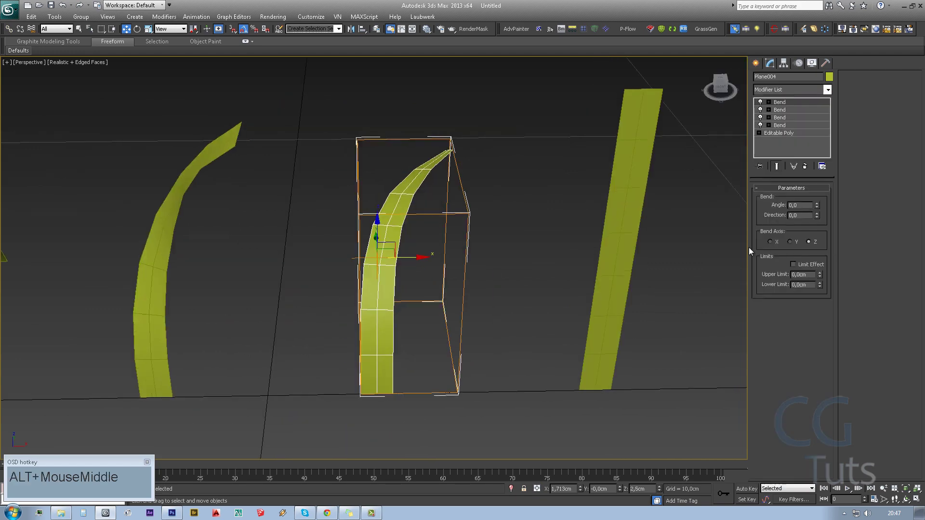
pyautogui.moveTo(819, 273); pyautogui.dragTo(820, 289)
pyautogui.keyDown('alt'); pyautogui.moveTo(434, 289); pyautogui.dragTo(143, 288, button='middle'); pyautogui.keyUp('alt')
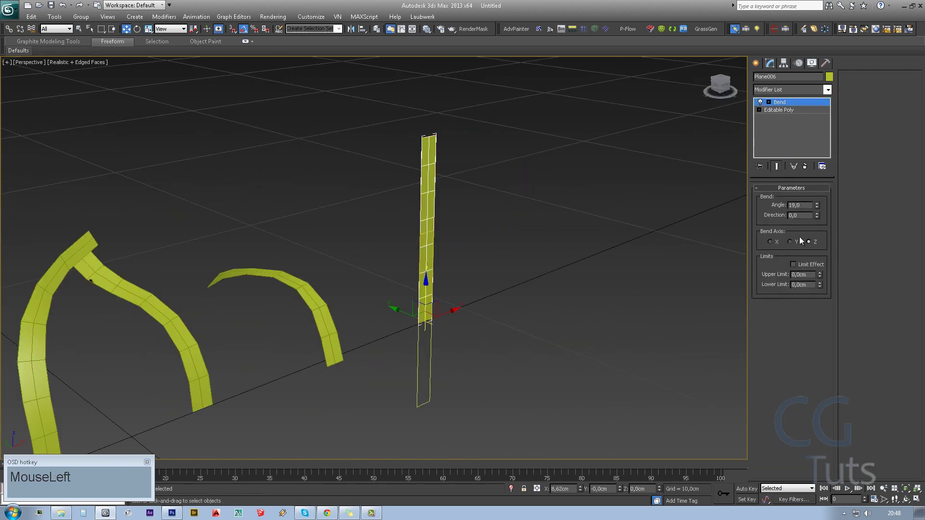
# - Switch the sixth strip's Bend to the Y axis, adjust its angle and limit its effect to about 7.16 cm
pyautogui.click(790, 241)
pyautogui.press('e')
pyautogui.keyDown('alt'); pyautogui.moveTo(423, 269); pyautogui.dragTo(438, 261, button='middle'); pyautogui.keyUp('alt')
pyautogui.moveTo(816, 205); pyautogui.dragTo(816, 189)
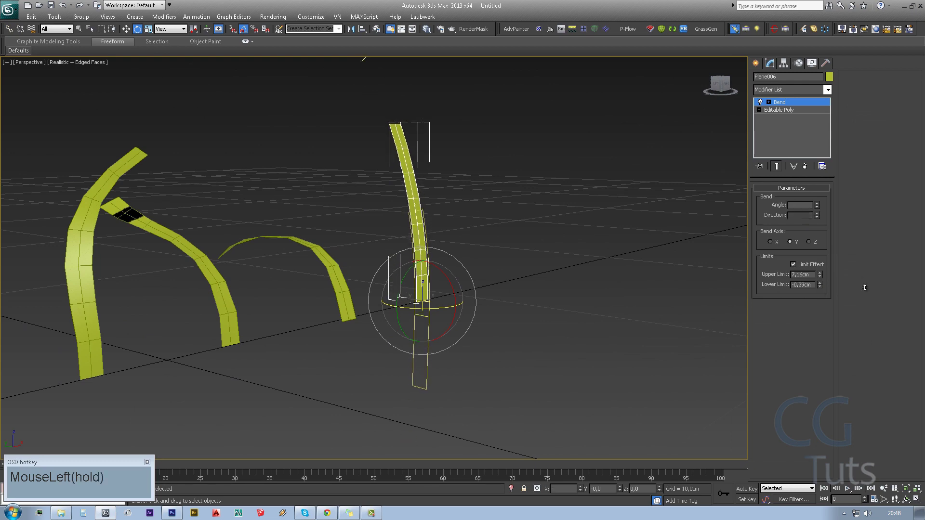
pyautogui.keyDown('alt'); pyautogui.moveTo(434, 241); pyautogui.dragTo(451, 238, button='middle'); pyautogui.keyUp('alt')
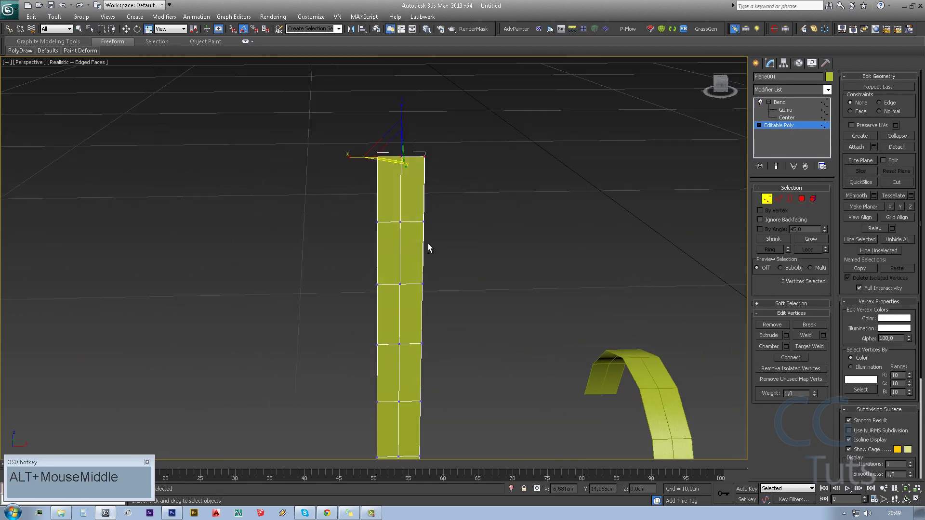
# - Open soft selection for the first strip's vertices and narrow the second strip's vertices into a pointed blade tip
pyautogui.click(791, 303)
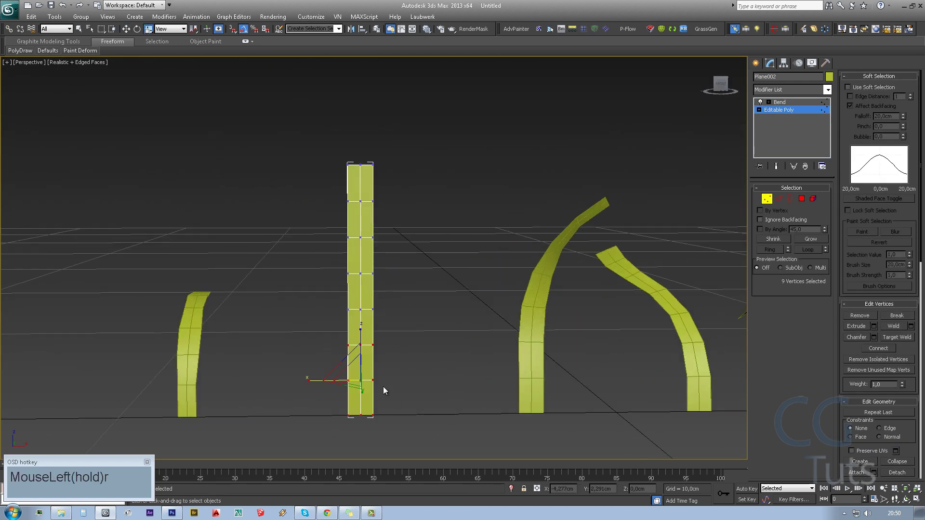
pyautogui.moveTo(381, 176); pyautogui.dragTo(381, 177)
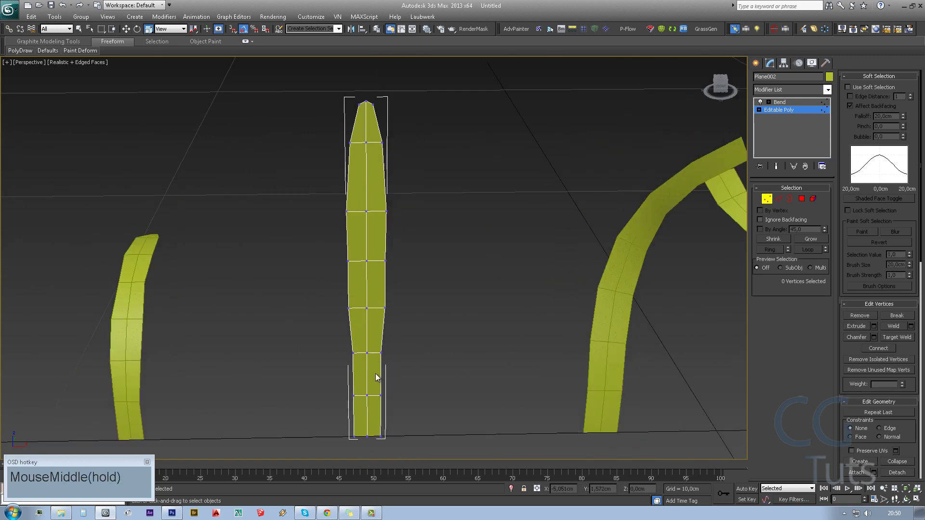
pyautogui.click(801, 102)
pyautogui.click(790, 110)
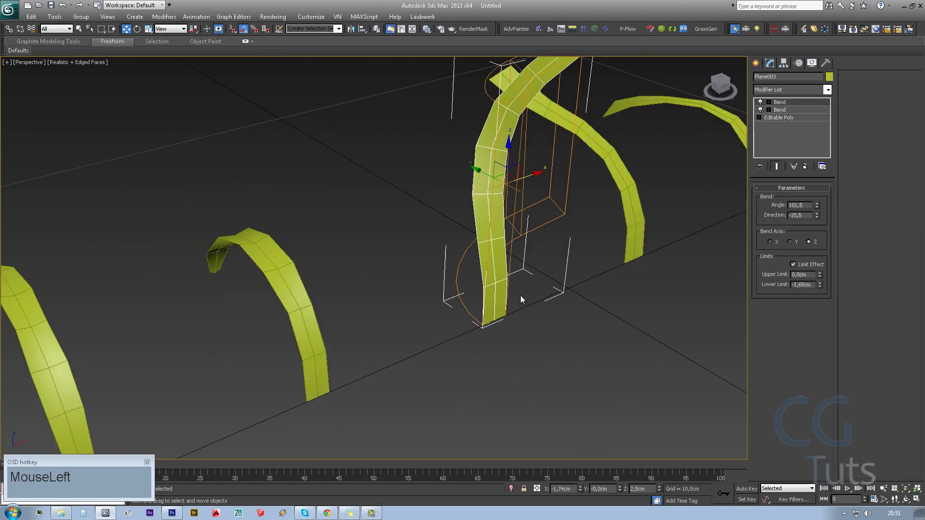
# - Taper the third strip's tip with soft selection (falloff about 4.58 cm, pinch 0.71) and the fourth's with 5 cm falloff and 0.5 pinch
pyautogui.keyDown('alt'); pyautogui.moveTo(523, 300); pyautogui.dragTo(407, 113, button='middle'); pyautogui.keyUp('alt')
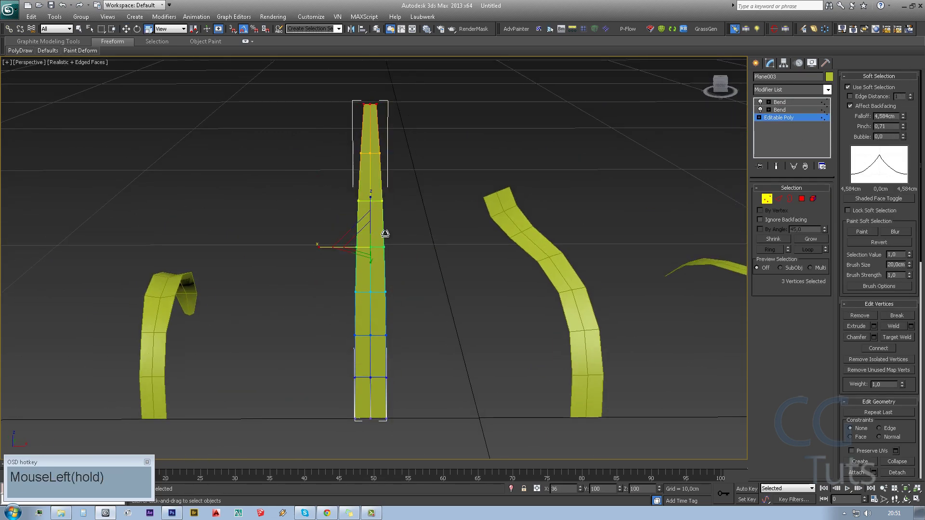
pyautogui.press('w')
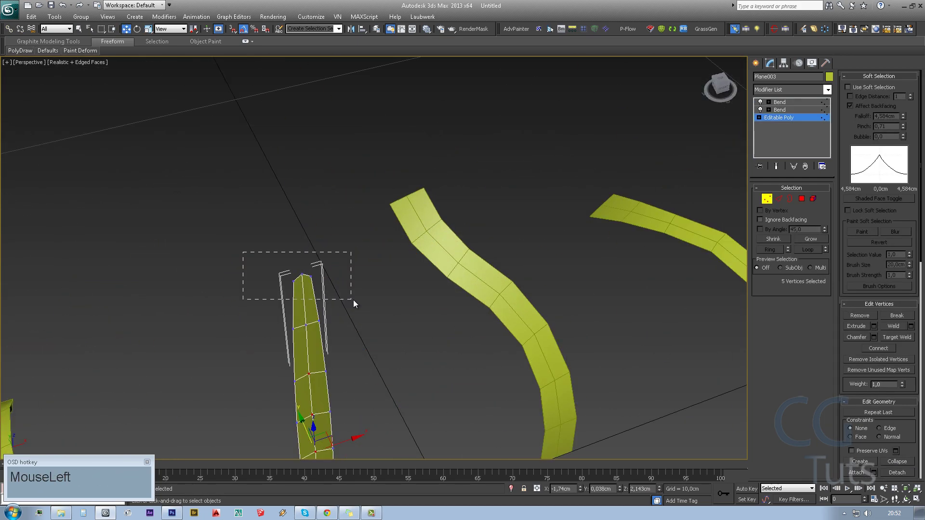
pyautogui.click(766, 198)
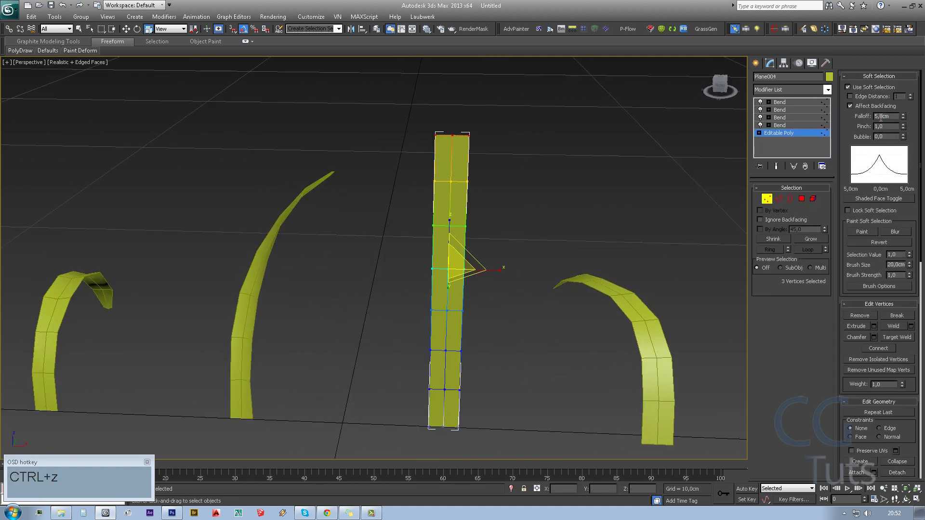
pyautogui.scroll(2, 442, 194)
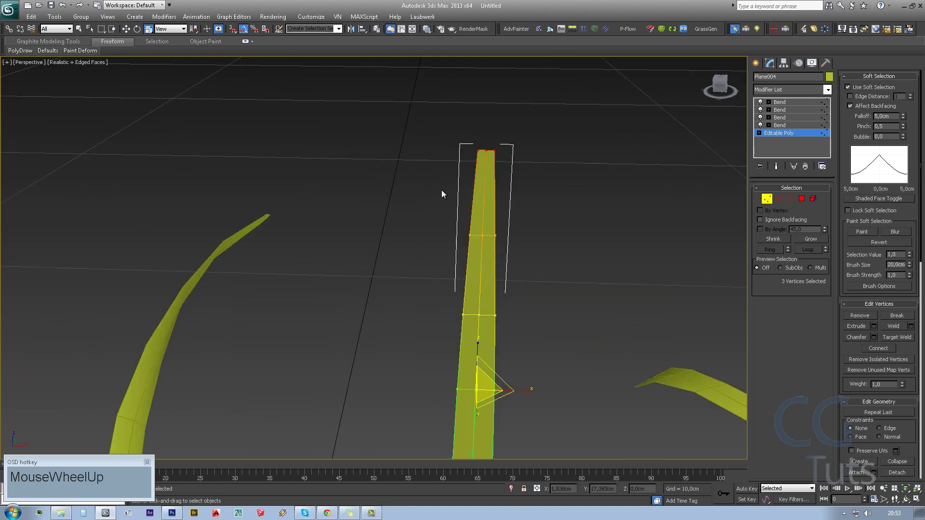
pyautogui.scroll(-5, 442, 319)
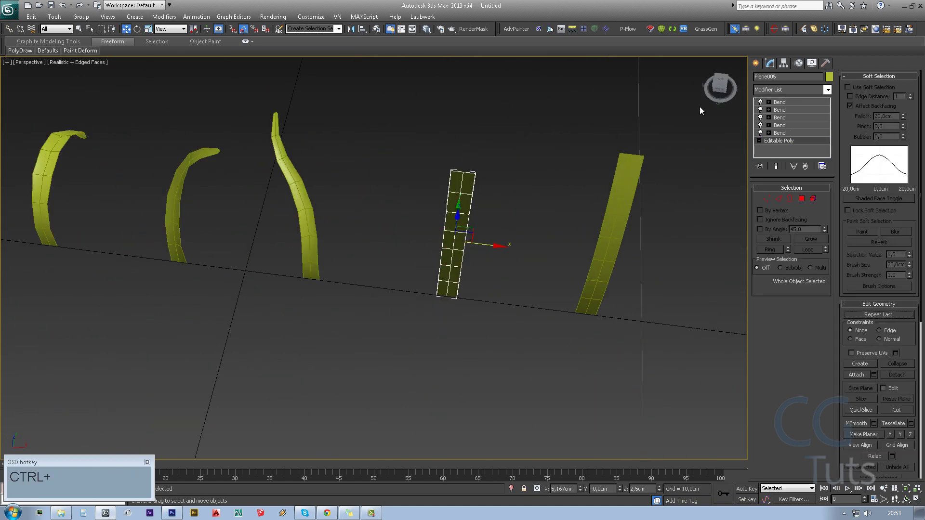
# - Scale the fifth strip's top vertices narrower with soft selection at 5 cm falloff and 0.25 pinch, and shape the tip
pyautogui.keyDown('alt'); pyautogui.moveTo(385, 366); pyautogui.dragTo(505, 334, button='middle'); pyautogui.keyUp('alt')
pyautogui.press('1')
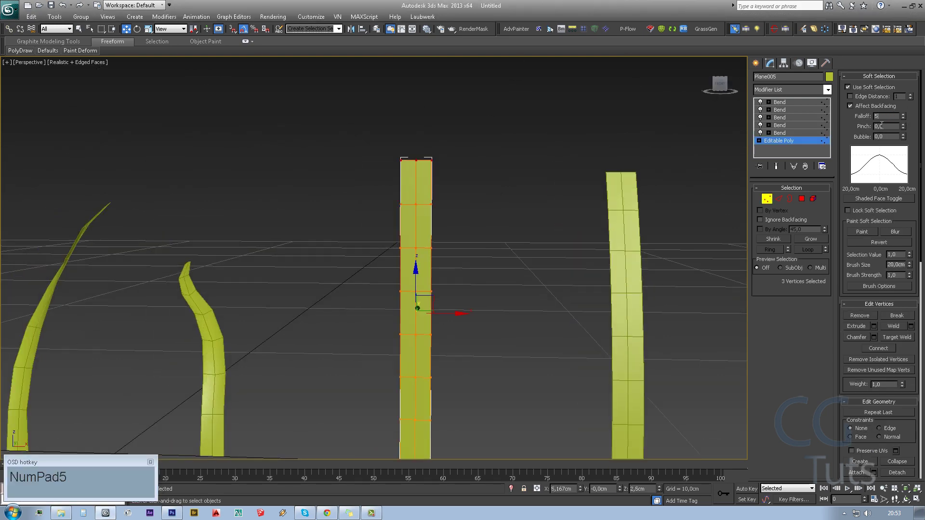
pyautogui.press('r')
pyautogui.moveTo(438, 277); pyautogui.dragTo(418, 283)
pyautogui.press('w')
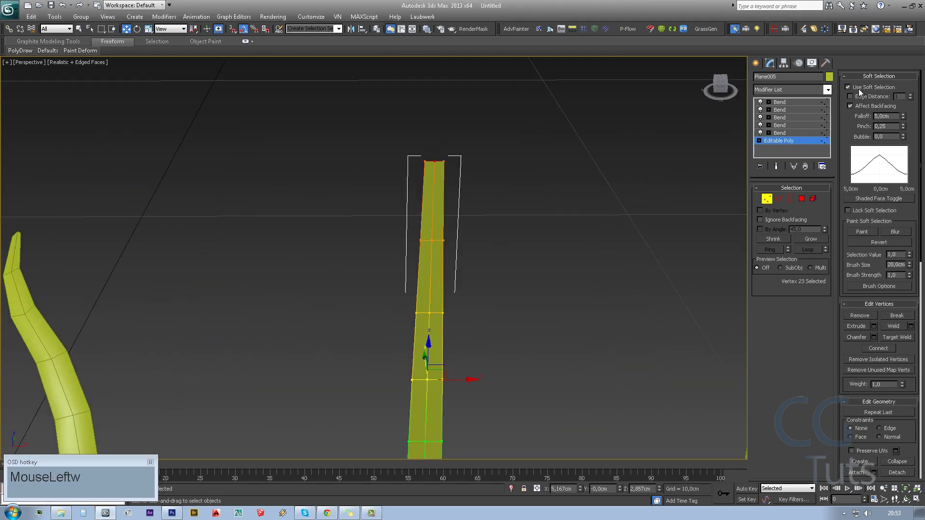
pyautogui.keyDown('alt'); pyautogui.moveTo(487, 253); pyautogui.dragTo(490, 268, button='middle'); pyautogui.keyUp('alt')
pyautogui.click(489, 269)
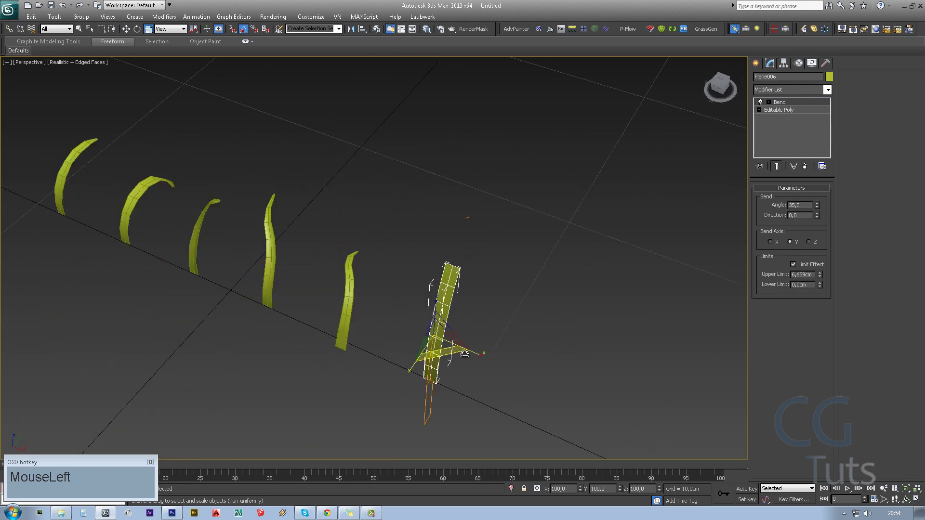
# - Narrow the sixth strip's top vertices into a tapered tip using soft selection with 5 cm falloff and 0.5 pinch
pyautogui.keyDown('alt'); pyautogui.moveTo(366, 159); pyautogui.dragTo(377, 139, button='middle'); pyautogui.keyUp('alt')
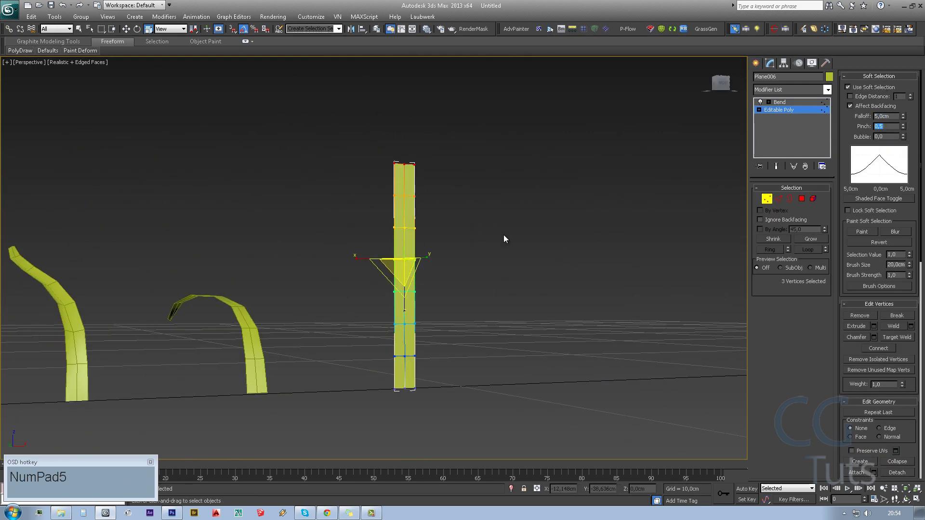
pyautogui.keyDown('alt'); pyautogui.moveTo(504, 235); pyautogui.dragTo(392, 310, button='middle'); pyautogui.keyUp('alt')
pyautogui.moveTo(395, 158); pyautogui.dragTo(417, 169)
pyautogui.scroll(5, 409, 189)
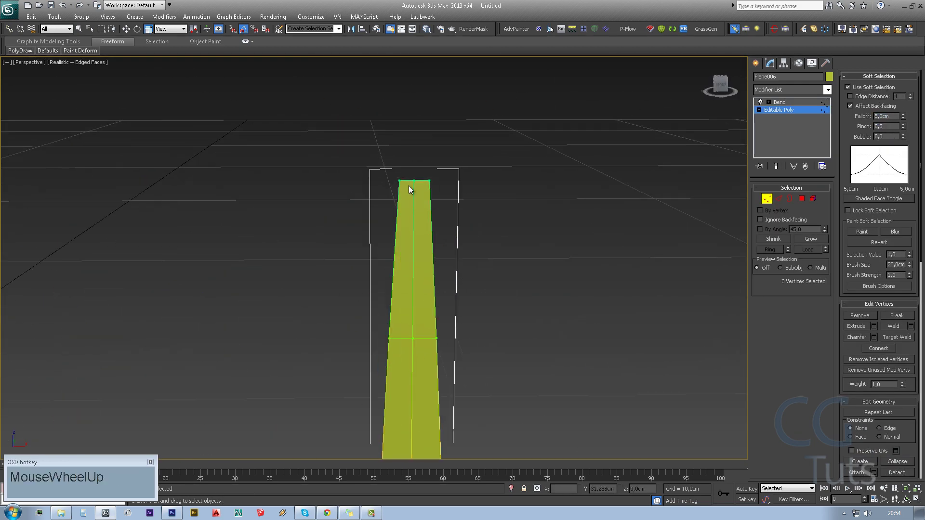
pyautogui.scroll(-5, 417, 140)
pyautogui.moveTo(415, 144); pyautogui.dragTo(175, 351, button='middle')
# - Clone existing grass strips along the X axis to extend the far end of the row
pyautogui.keyDown('ctrl'); pyautogui.click(299, 289); pyautogui.keyUp('ctrl')
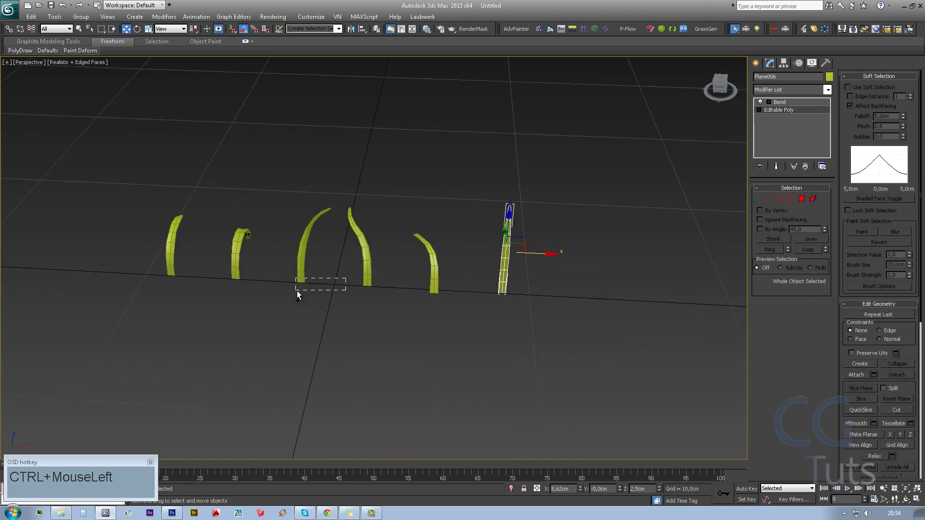
pyautogui.keyDown('alt'); pyautogui.moveTo(299, 289); pyautogui.dragTo(481, 319, button='middle'); pyautogui.keyUp('alt')
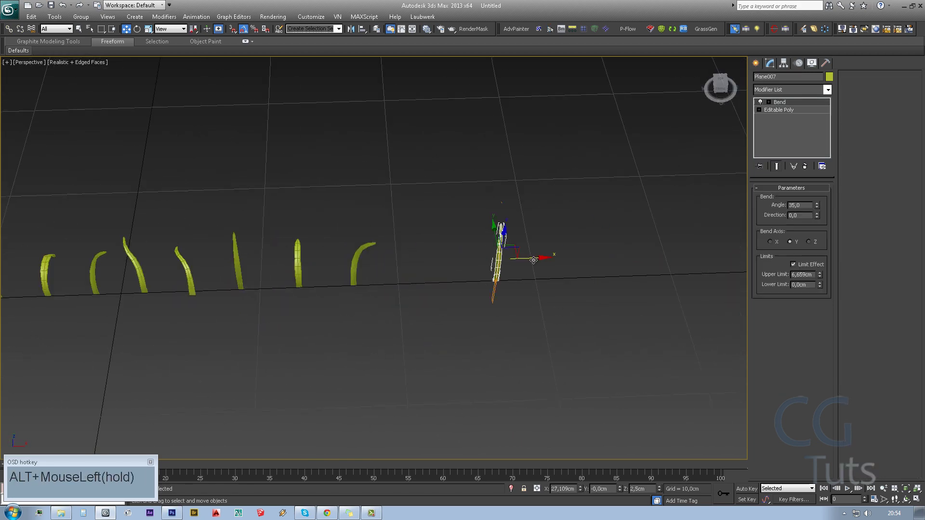
pyautogui.keyDown('alt'); pyautogui.moveTo(533, 260); pyautogui.dragTo(512, 250, button='middle'); pyautogui.keyUp('alt')
# - Shorten the cloned strips by deleting their top polygons at the Editable Poly level beneath the Bend modifier
pyautogui.click(778, 110)
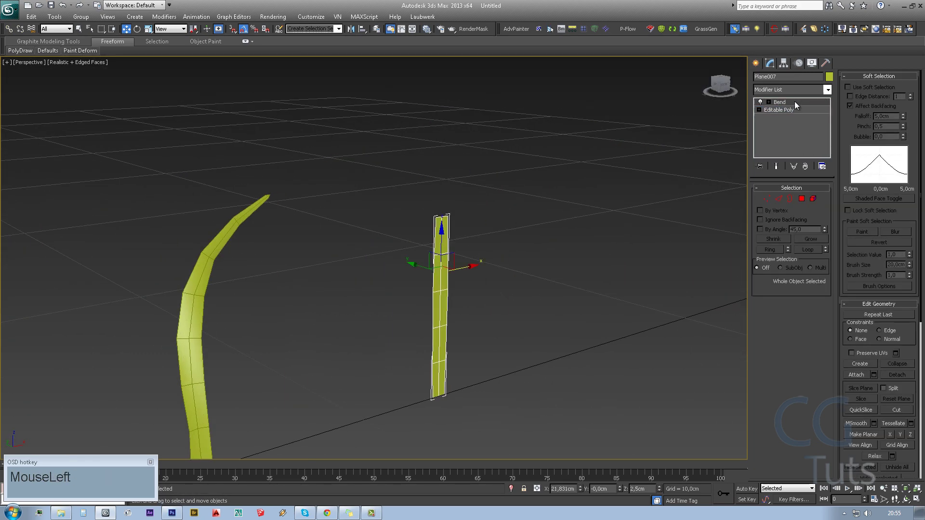
pyautogui.click(362, 289)
pyautogui.click(790, 118)
pyautogui.click(802, 198)
pyautogui.press('Delete')
pyautogui.click(790, 109)
pyautogui.click(801, 198)
pyautogui.press('Delete')
pyautogui.click(801, 107)
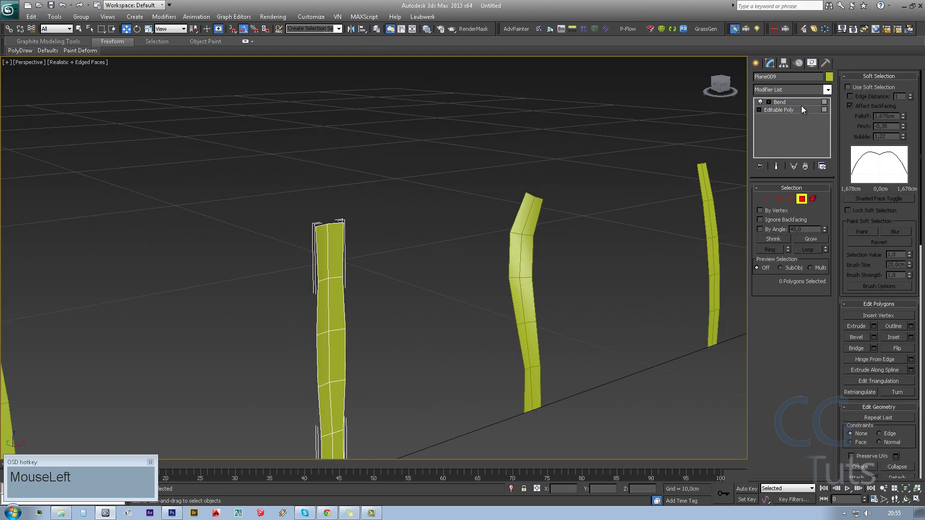
pyautogui.scroll(-5, 487, 361)
pyautogui.click(494, 344)
# - Select all nine grass blades and clone them as a separate row away from the originals
pyautogui.keyDown('alt'); pyautogui.moveTo(493, 345); pyautogui.dragTo(95, 194, button='middle'); pyautogui.keyUp('alt')
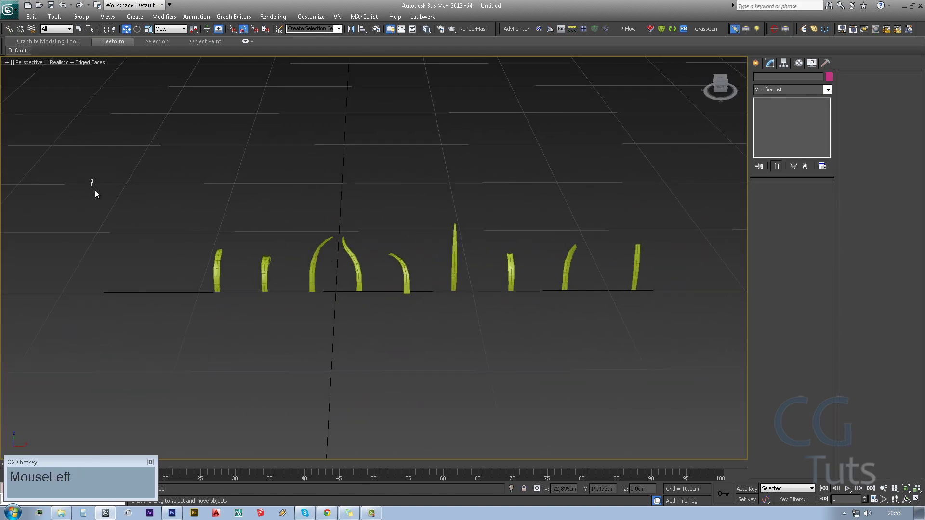
pyautogui.moveTo(95, 194); pyautogui.dragTo(684, 308)
pyautogui.keyDown('alt'); pyautogui.moveTo(684, 308); pyautogui.dragTo(559, 310, button='middle'); pyautogui.keyUp('alt')
pyautogui.click(781, 88)
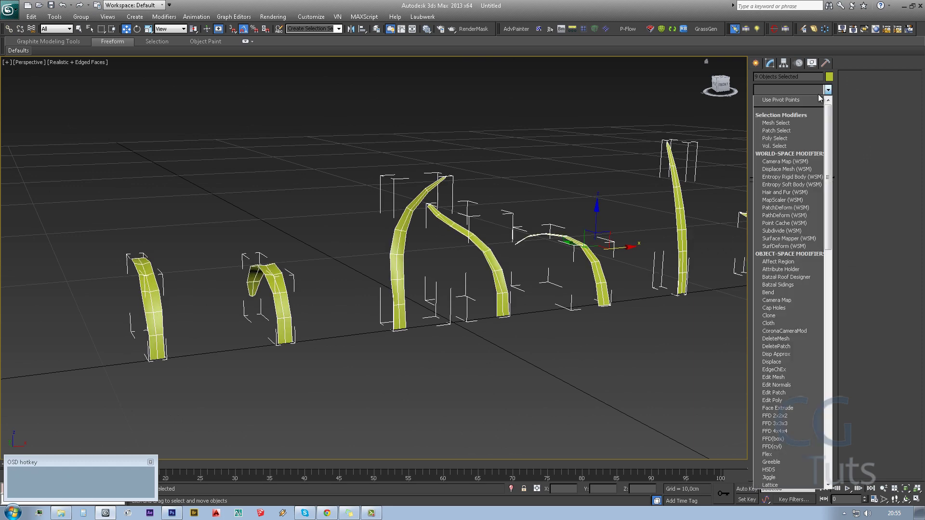
pyautogui.keyDown('ctrl'); pyautogui.keyDown('alt'); pyautogui.moveTo(471, 356); pyautogui.dragTo(446, 275, button='middle'); pyautogui.keyUp('alt'); pyautogui.keyUp('ctrl')
pyautogui.keyDown('shift'); pyautogui.click(162, 122); pyautogui.keyUp('shift')
pyautogui.scroll(-5, 163, 122)
pyautogui.moveTo(445, 274); pyautogui.dragTo(290, 371)
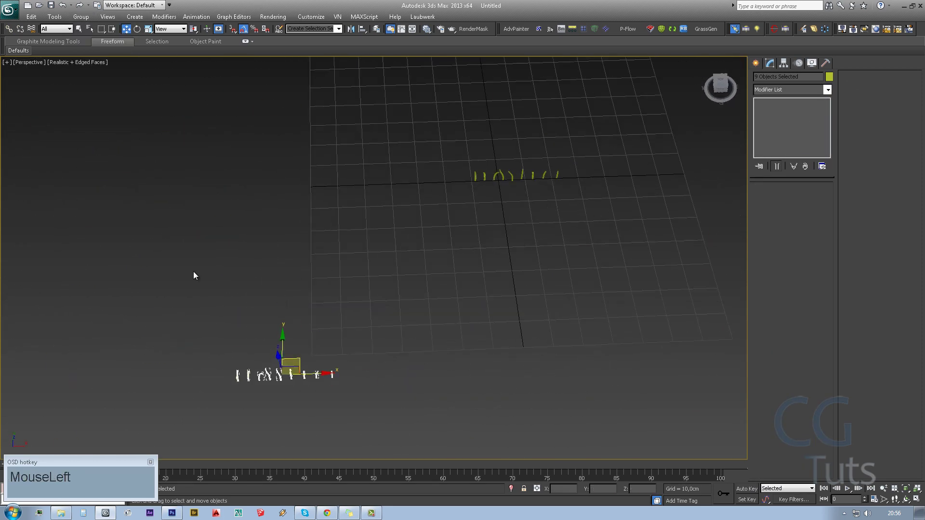
pyautogui.press('Return')
pyautogui.moveTo(447, 265); pyautogui.dragTo(278, 109, button='middle')
pyautogui.scroll(4, 279, 110)
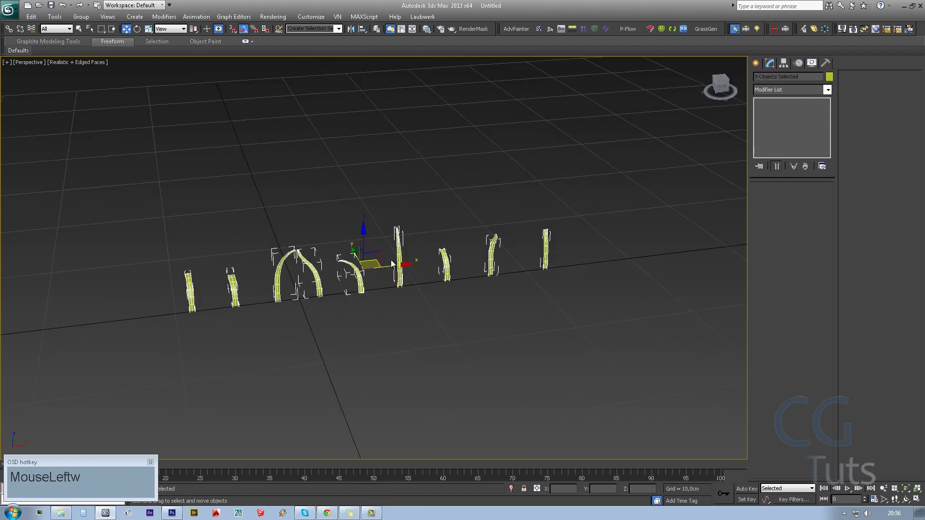
pyautogui.moveTo(431, 332); pyautogui.dragTo(423, 256, button='middle')
pyautogui.scroll(3, 439, 347)
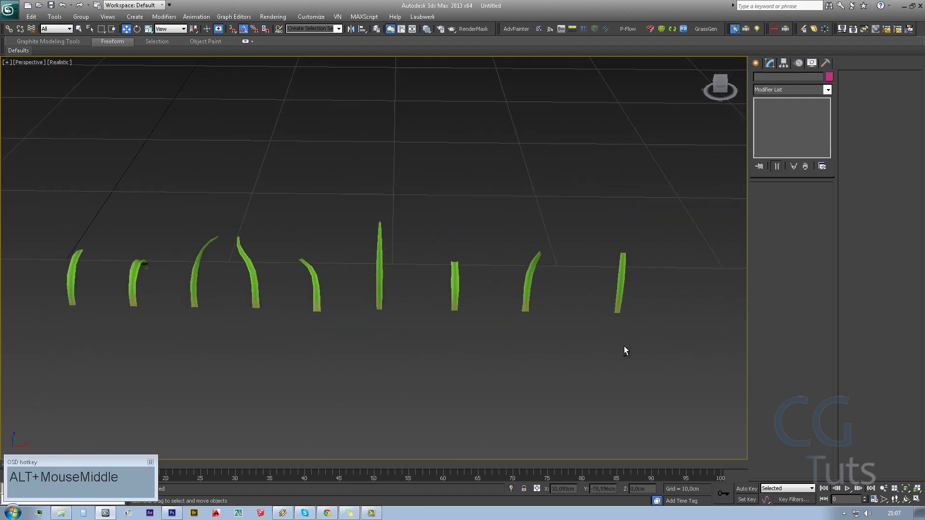
# - Clone a single textured blade from the near end of the row and place the copy behind it
pyautogui.keyDown('alt'); pyautogui.moveTo(625, 347); pyautogui.dragTo(424, 312, button='middle'); pyautogui.keyUp('alt')
pyautogui.click(755, 63)
pyautogui.moveTo(376, 434); pyautogui.dragTo(361, 376, button='middle')
pyautogui.keyDown('ctrl'); pyautogui.click(362, 376); pyautogui.keyUp('ctrl')
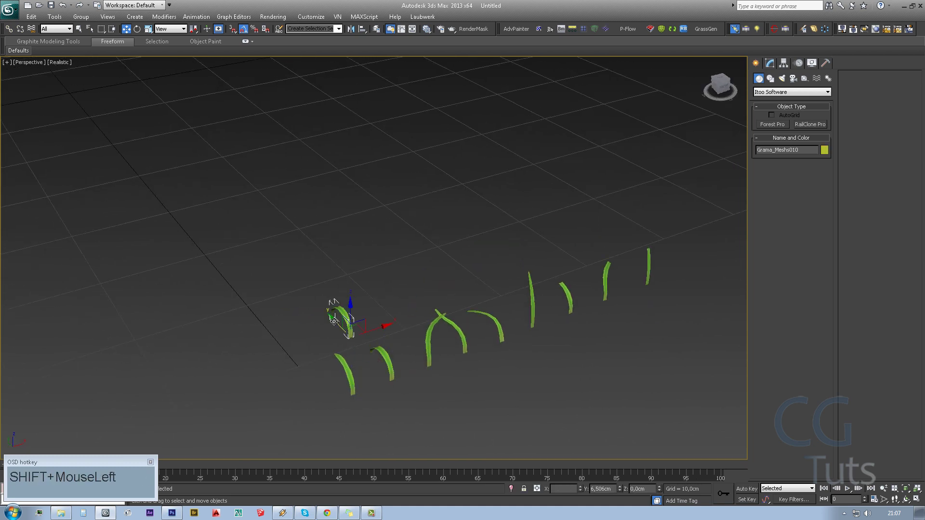
pyautogui.scroll(3, 372, 289)
# - Select all of the copied blade's polygons and vertices and enlarge its mesh beneath the Bend modifier
pyautogui.click(770, 63)
pyautogui.click(778, 110)
pyautogui.press('4')
pyautogui.hotkey('ctrl', 'a')
pyautogui.keyDown('alt'); pyautogui.moveTo(591, 196); pyautogui.dragTo(194, 32, button='middle'); pyautogui.keyUp('alt')
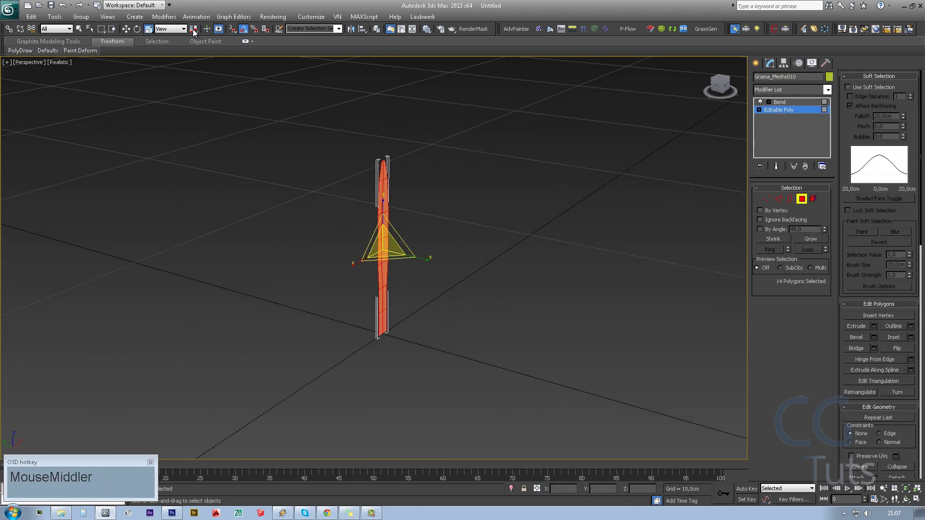
pyautogui.click(778, 102)
pyautogui.click(778, 110)
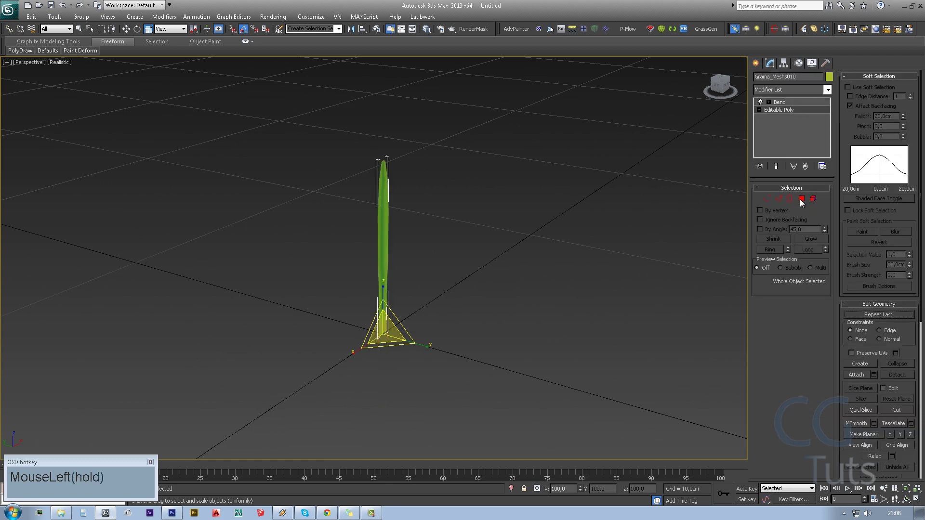
pyautogui.click(802, 199)
pyautogui.moveTo(400, 180); pyautogui.dragTo(405, 187, button='middle')
pyautogui.press('1')
pyautogui.hotkey('ctrl', 'a')
pyautogui.keyDown('alt'); pyautogui.moveTo(190, 42); pyautogui.dragTo(343, 355, button='middle'); pyautogui.keyUp('alt')
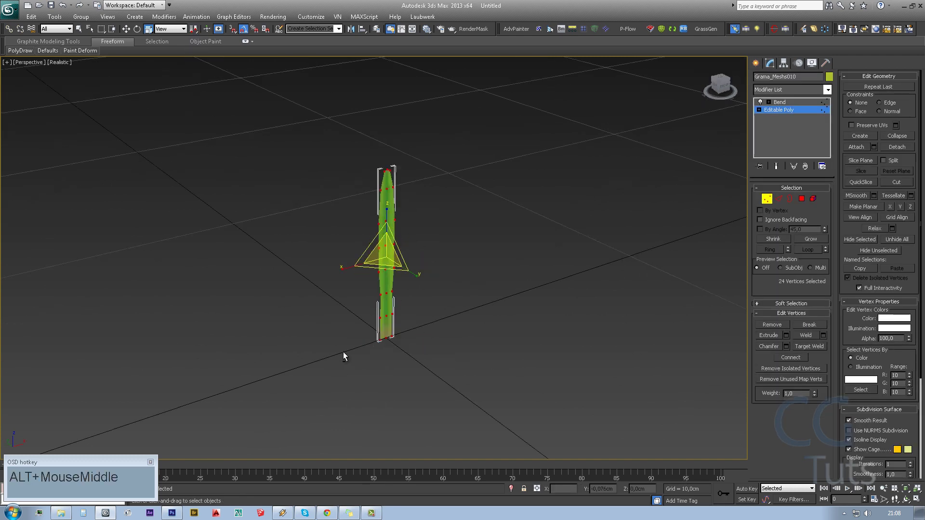
pyautogui.hotkey('ctrl', 'z')
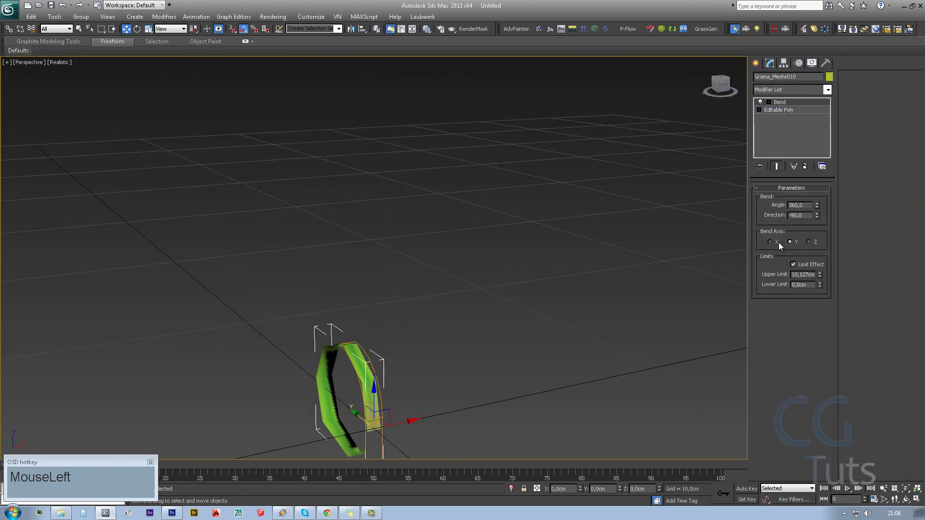
# - Adjust the enlarged blade's Bend limits, with Limit Effect on and an upper limit of about 14.36 cm
pyautogui.click(822, 264)
pyautogui.rightClick(820, 275)
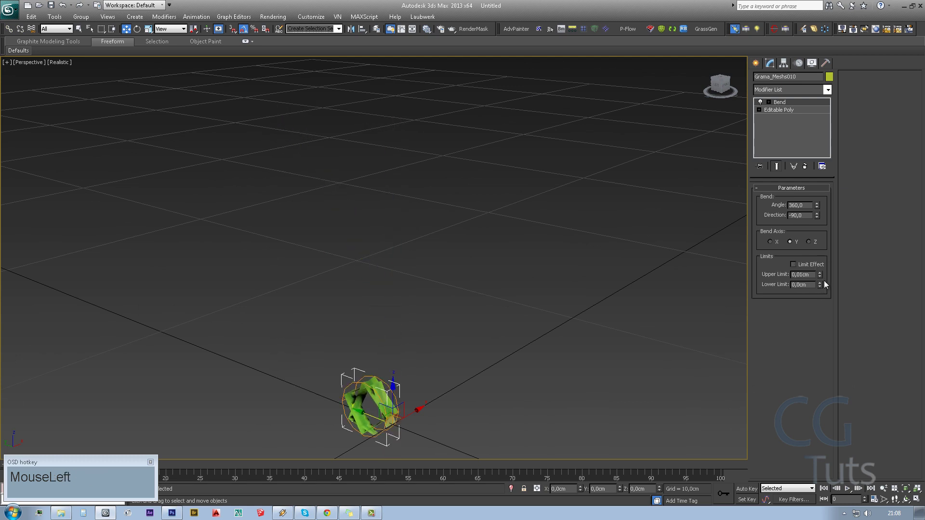
pyautogui.moveTo(820, 284); pyautogui.dragTo(819, 311)
pyautogui.moveTo(823, 257); pyautogui.dragTo(822, 260)
pyautogui.keyDown('alt'); pyautogui.moveTo(337, 289); pyautogui.dragTo(395, 289, button='middle'); pyautogui.keyUp('alt')
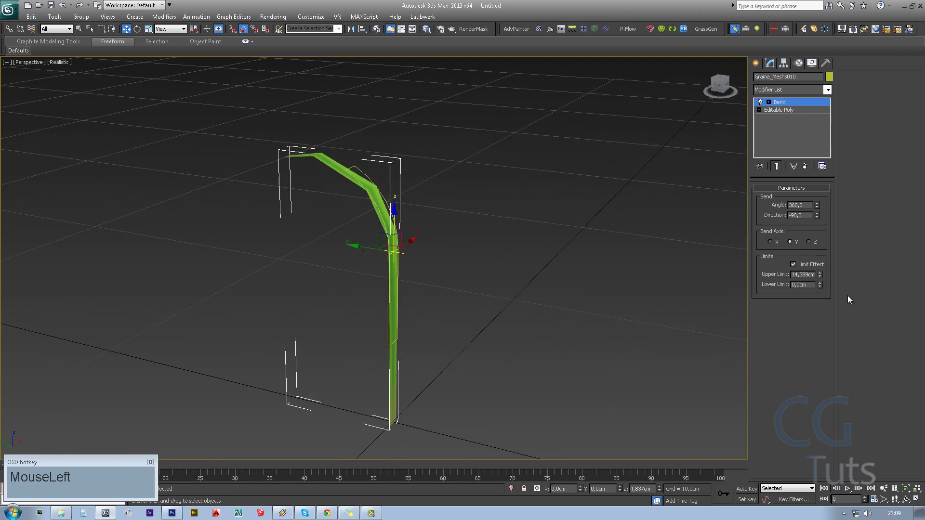
pyautogui.keyDown('alt'); pyautogui.moveTo(462, 269); pyautogui.dragTo(395, 241, button='middle'); pyautogui.keyUp('alt')
# - Show edged faces and adjust the enlarged blade's edges at the Editable Poly level beneath its Bend
pyautogui.click(786, 111)
pyautogui.press('2')
pyautogui.press('F4')
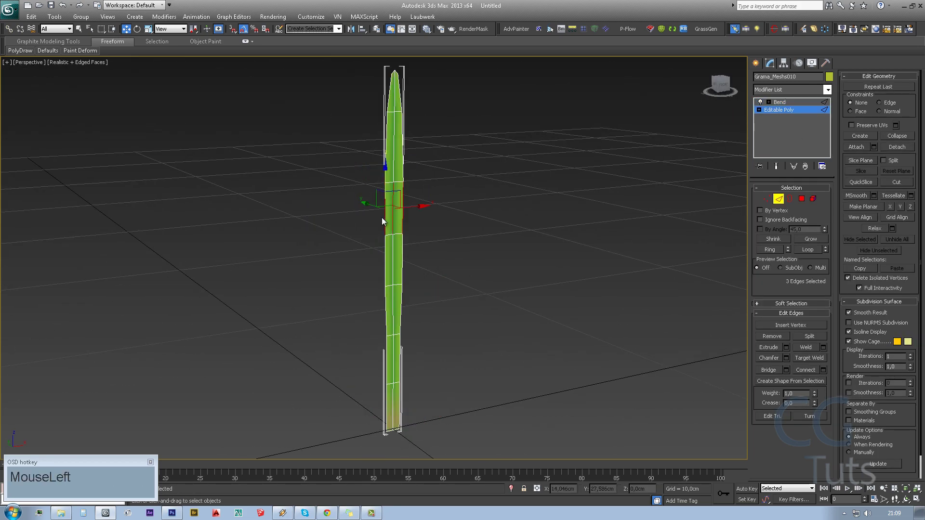
pyautogui.click(779, 102)
# - Clone the enlarged blade twice along the X axis and delete the copies' tip polygons to shorten them
pyautogui.keyDown('alt'); pyautogui.moveTo(434, 289); pyautogui.dragTo(508, 326, button='middle'); pyautogui.keyUp('alt')
pyautogui.keyDown('shift'); pyautogui.moveTo(409, 382); pyautogui.dragTo(458, 402); pyautogui.keyUp('shift')
pyautogui.keyDown('alt'); pyautogui.moveTo(482, 337); pyautogui.dragTo(851, 263, button='middle'); pyautogui.keyUp('alt')
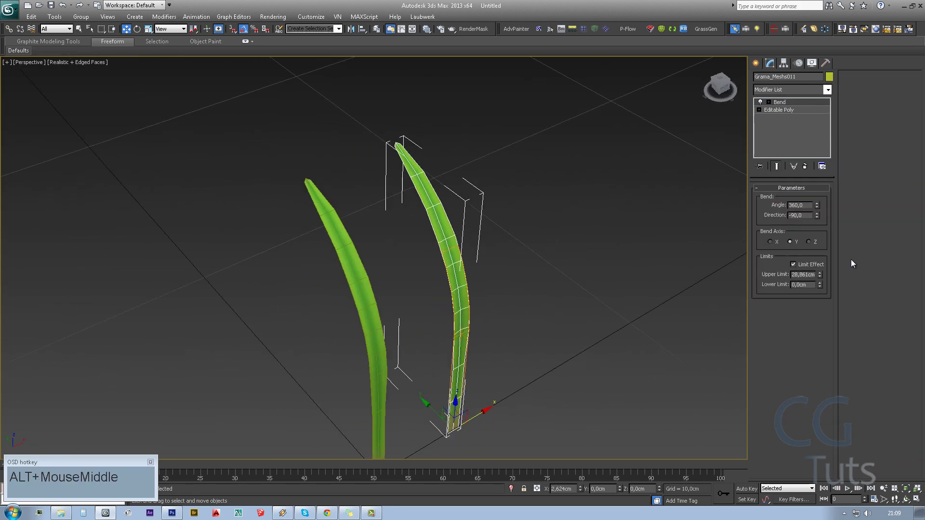
pyautogui.keyDown('alt'); pyautogui.moveTo(433, 337); pyautogui.dragTo(512, 428, button='middle'); pyautogui.keyUp('alt')
pyautogui.keyDown('shift'); pyautogui.moveTo(513, 428); pyautogui.dragTo(636, 431); pyautogui.keyUp('shift')
pyautogui.click(778, 110)
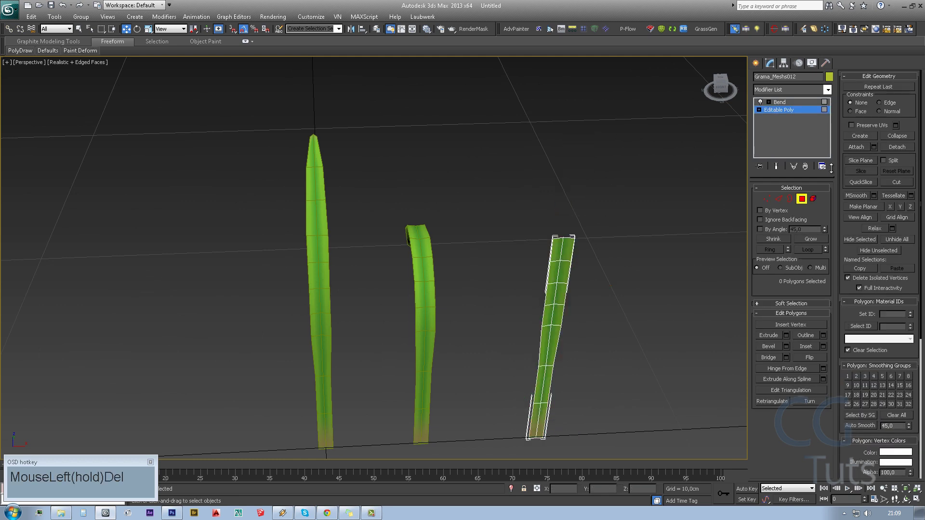
pyautogui.click(779, 102)
# - Add a second Bend to each of the three large blades, angled about -17.5 on the second and -47 on the third
pyautogui.moveTo(626, 462); pyautogui.dragTo(579, 414, button='middle')
pyautogui.click(270, 241)
pyautogui.press('Return')
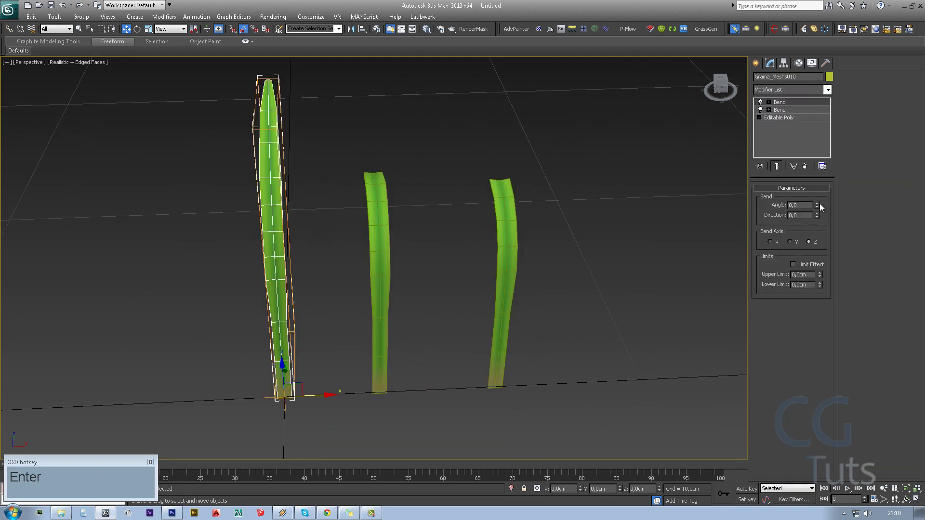
pyautogui.click(380, 270)
pyautogui.click(771, 103)
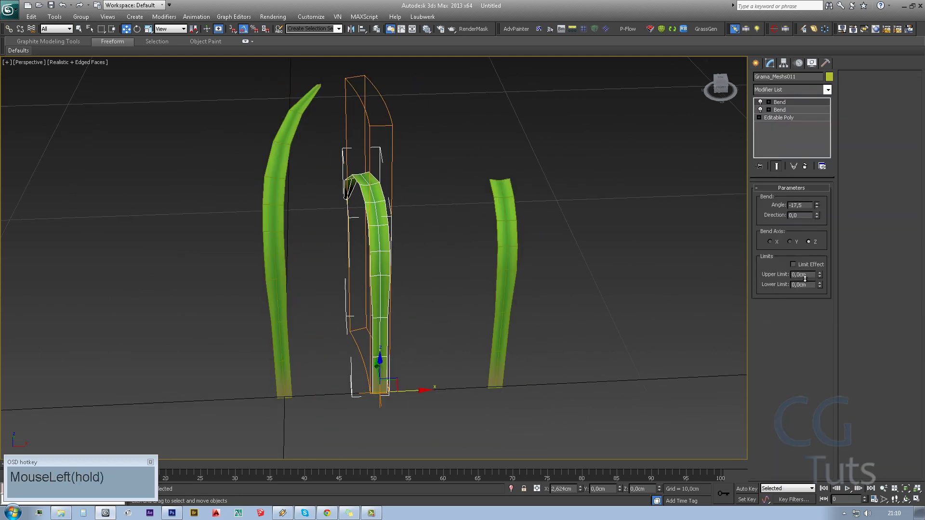
pyautogui.click(503, 289)
pyautogui.rightClick(796, 111)
pyautogui.click(814, 154)
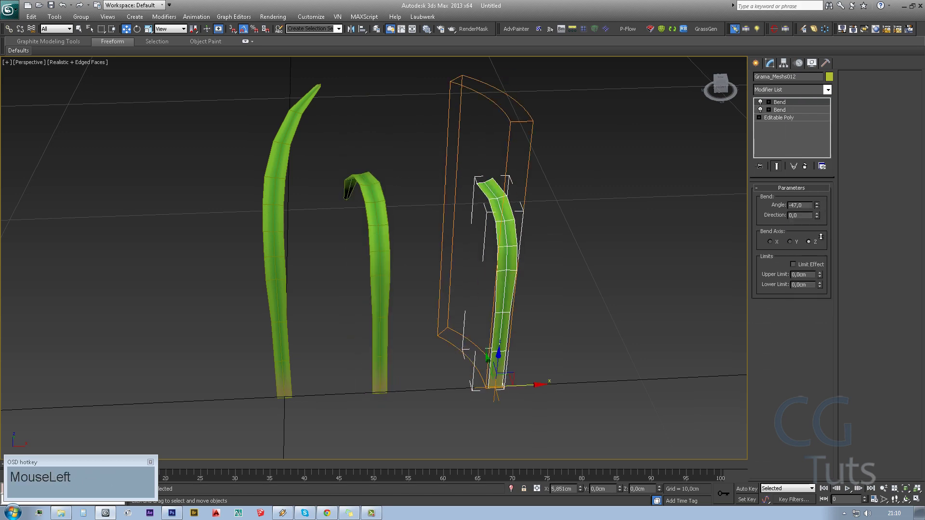
# - Select the three large blades together and position them at the far end of the grass row
pyautogui.keyDown('alt'); pyautogui.moveTo(433, 269); pyautogui.dragTo(462, 284, button='middle'); pyautogui.keyUp('alt')
pyautogui.scroll(-5, 433, 270)
pyautogui.moveTo(462, 299); pyautogui.dragTo(313, 270)
pyautogui.scroll(-8, 386, 260)
pyautogui.keyDown('alt'); pyautogui.moveTo(385, 260); pyautogui.dragTo(385, 275, button='middle'); pyautogui.keyUp('alt')
pyautogui.press('z')
pyautogui.keyDown('alt'); pyautogui.moveTo(463, 361); pyautogui.dragTo(449, 359, button='middle'); pyautogui.keyUp('alt')
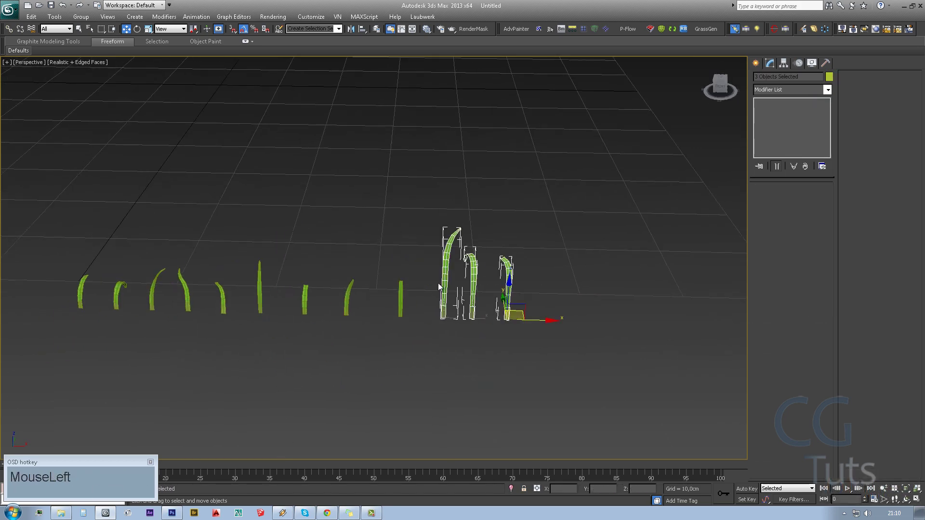
# - Clone a group of blades away from the row and spread the copies out along the X axis
pyautogui.moveTo(433, 289)
pyautogui.keyDown('alt'); pyautogui.mouseDown(button='middle')
pyautogui.moveTo(384, 287)
pyautogui.moveTo(433, 337)
pyautogui.mouseUp(button='middle'); pyautogui.keyUp('alt')
pyautogui.keyDown('shift'); pyautogui.moveTo(395, 298); pyautogui.dragTo(298, 111); pyautogui.keyUp('shift')
pyautogui.click(462, 297)
pyautogui.scroll(4, 386, 269)
pyautogui.moveTo(172, 219); pyautogui.dragTo(277, 298)
pyautogui.click(558, 280)
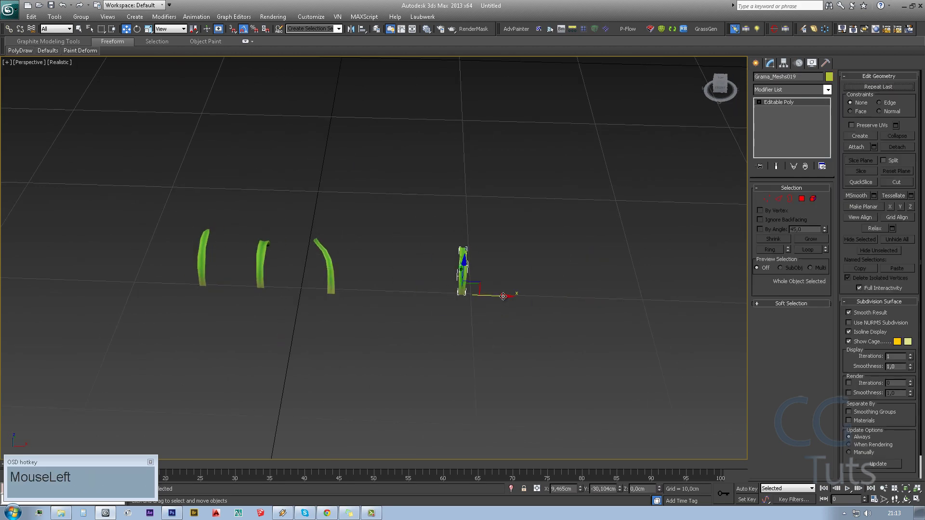
pyautogui.scroll(3, 556, 334)
pyautogui.keyDown('alt'); pyautogui.moveTo(556, 335); pyautogui.dragTo(487, 295, button='middle'); pyautogui.keyUp('alt')
# - Select a cross row of three vertices on an arched blade copy and enable soft selection with about 1.84 cm falloff
pyautogui.hotkey('ctrl', 'a')
pyautogui.moveTo(599, 409); pyautogui.dragTo(322, 233)
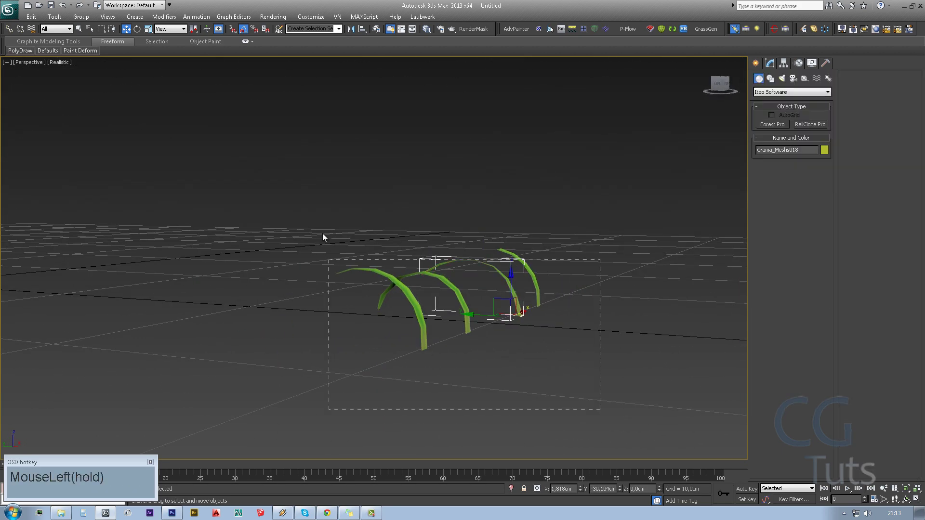
pyautogui.keyDown('alt'); pyautogui.moveTo(451, 354); pyautogui.dragTo(486, 385, button='middle'); pyautogui.keyUp('alt')
pyautogui.click(769, 63)
pyautogui.moveTo(461, 268); pyautogui.dragTo(525, 338)
pyautogui.press('1')
pyautogui.keyDown('alt'); pyautogui.moveTo(525, 338); pyautogui.dragTo(533, 304, button='middle'); pyautogui.keyUp('alt')
pyautogui.click(791, 299)
pyautogui.press('z')
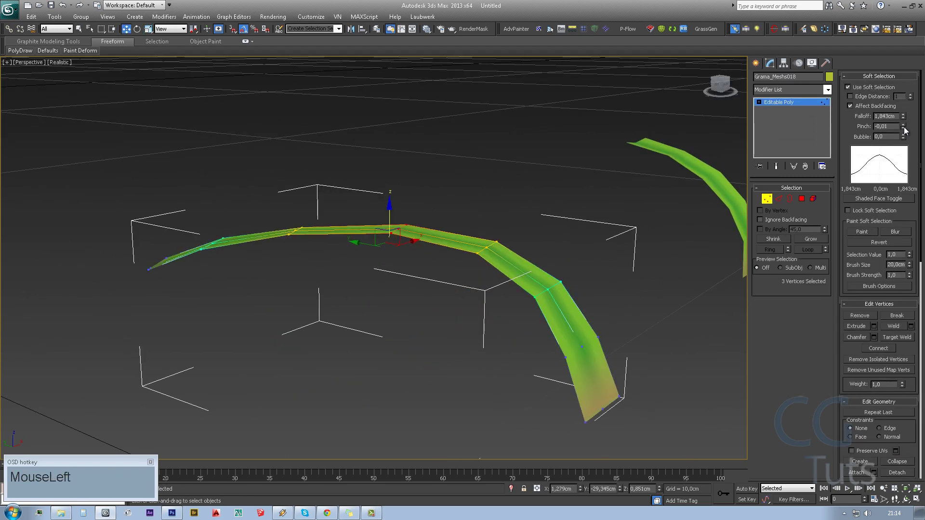
# - Adjust the soft selection pinch, raise the selected vertices to reshape the arched blade, and leave vertex editing
pyautogui.moveTo(903, 128); pyautogui.dragTo(904, 136)
pyautogui.moveTo(388, 204); pyautogui.dragTo(388, 191)
pyautogui.click(790, 102)
pyautogui.click(530, 366)
pyautogui.scroll(-6, 481, 313)
pyautogui.keyDown('alt'); pyautogui.moveTo(385, 308); pyautogui.dragTo(456, 313, button='middle'); pyautogui.keyUp('alt')
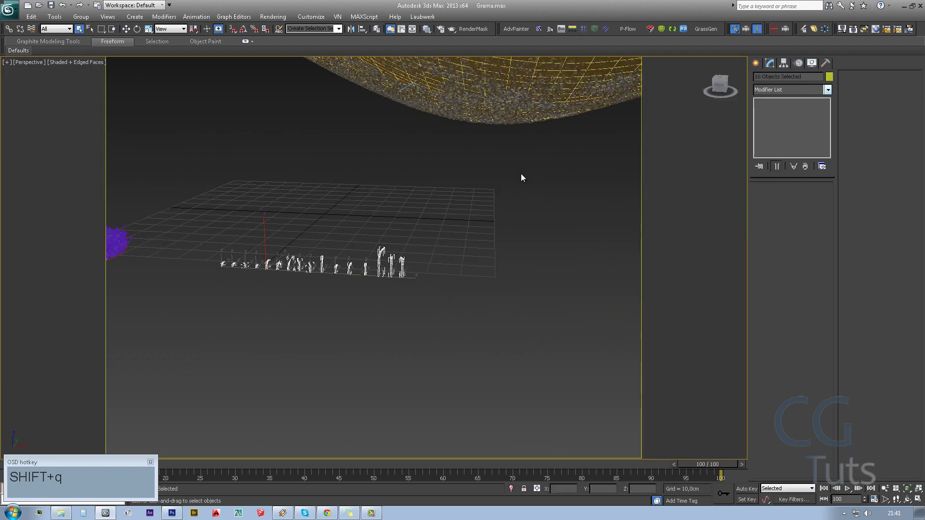
# - Apply TurboSmooth with 1 iteration to the 16 selected grass blades, then deselect them
pyautogui.press('Down')
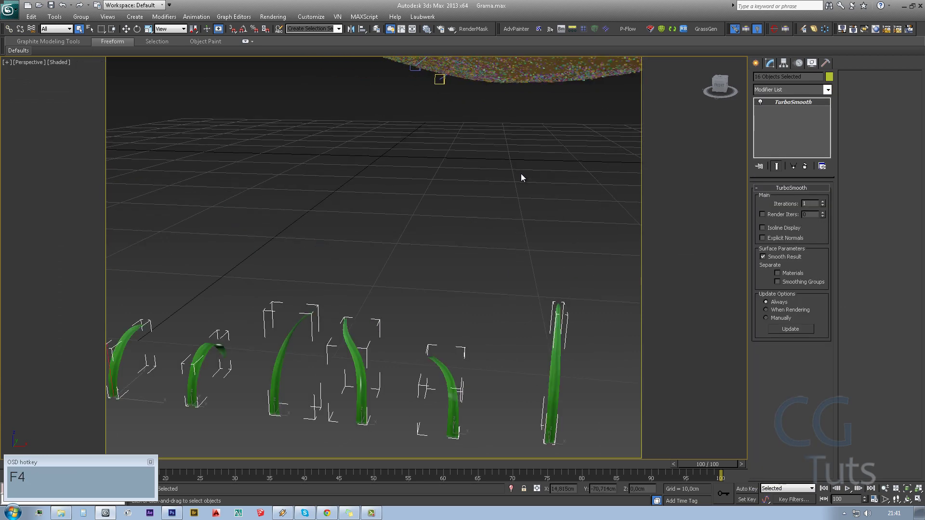
pyautogui.click(522, 178)
pyautogui.keyDown('alt'); pyautogui.moveTo(523, 178); pyautogui.dragTo(430, 350, button='middle'); pyautogui.keyUp('alt')
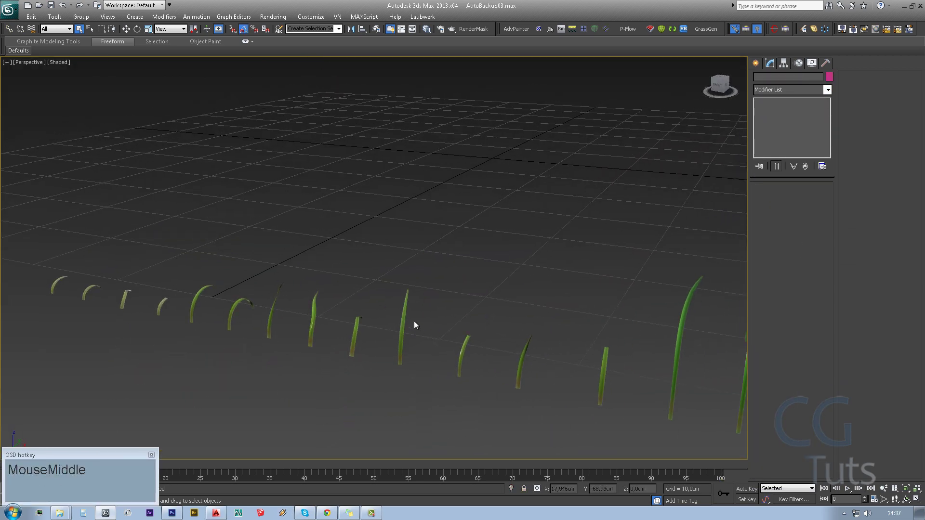
# - Open the Slate Material Editor in full size and display the parameters of the VRay2SidedMtl named Material #26
pyautogui.press('m')
pyautogui.doubleClick(377, 74)
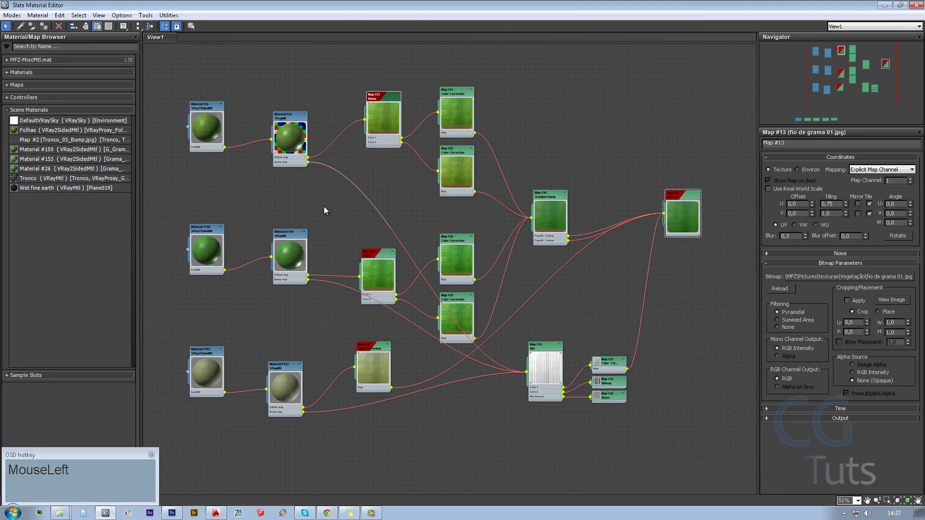
pyautogui.moveTo(324, 207); pyautogui.dragTo(370, 262, button='middle')
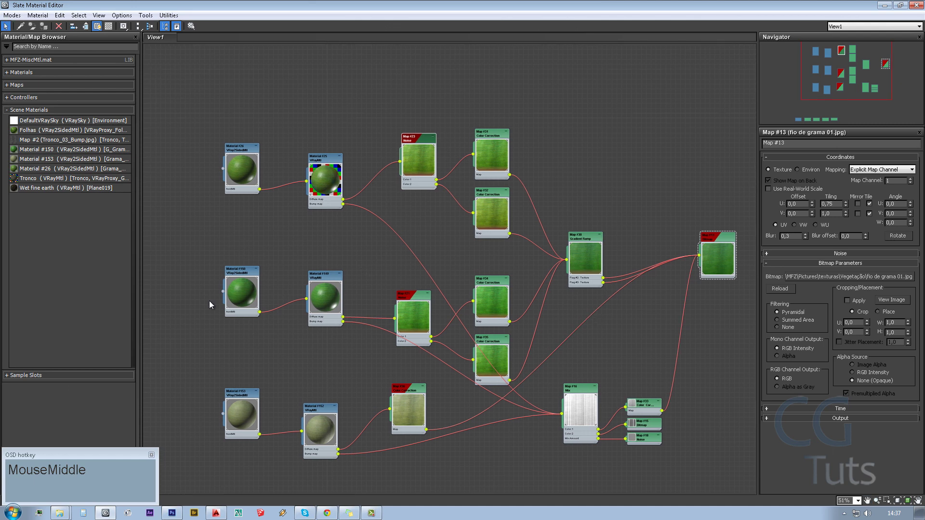
pyautogui.scroll(5, 288, 224)
pyautogui.moveTo(328, 224); pyautogui.dragTo(319, 295, button='middle')
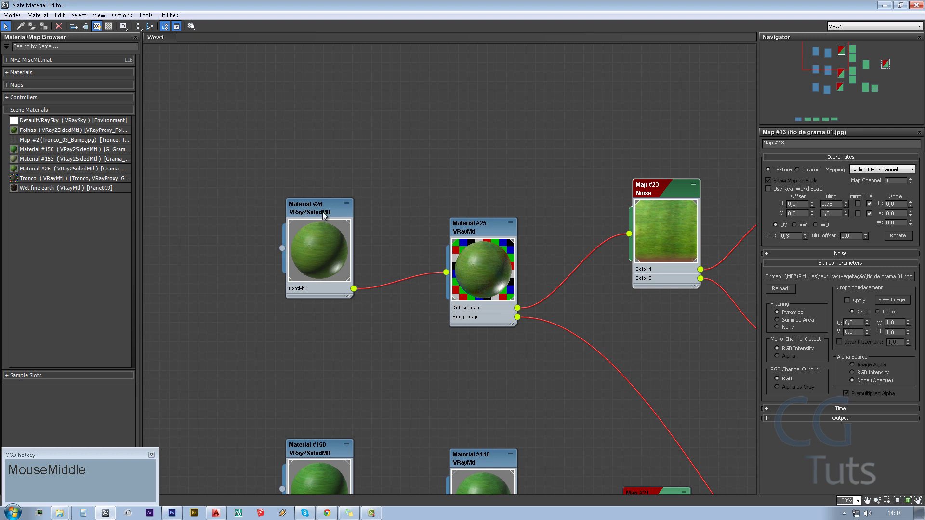
pyautogui.moveTo(323, 215); pyautogui.dragTo(323, 216)
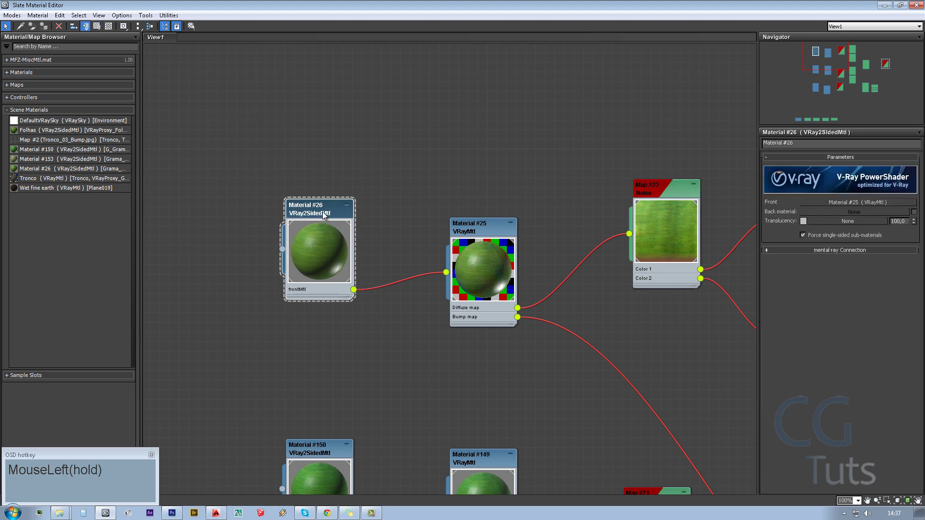
pyautogui.moveTo(370, 283); pyautogui.dragTo(323, 217, button='middle')
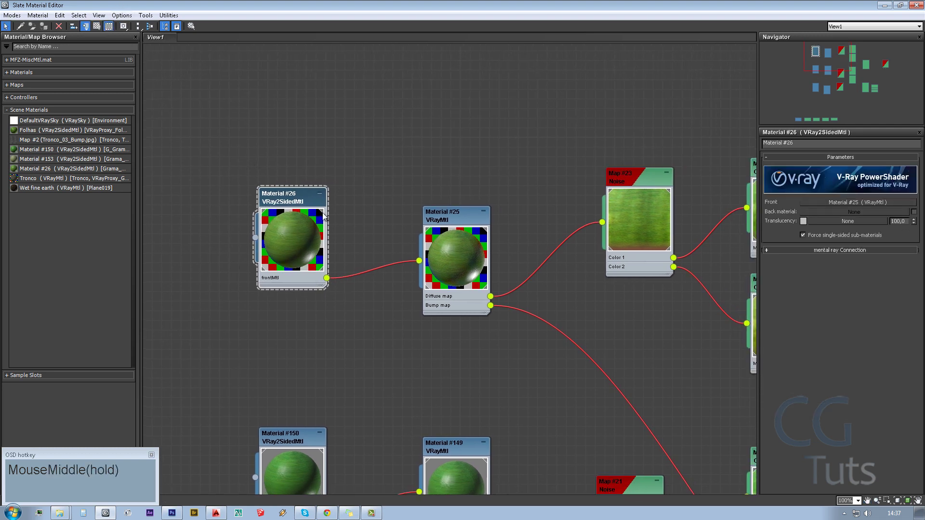
pyautogui.rightClick(320, 119)
pyautogui.click(307, 145)
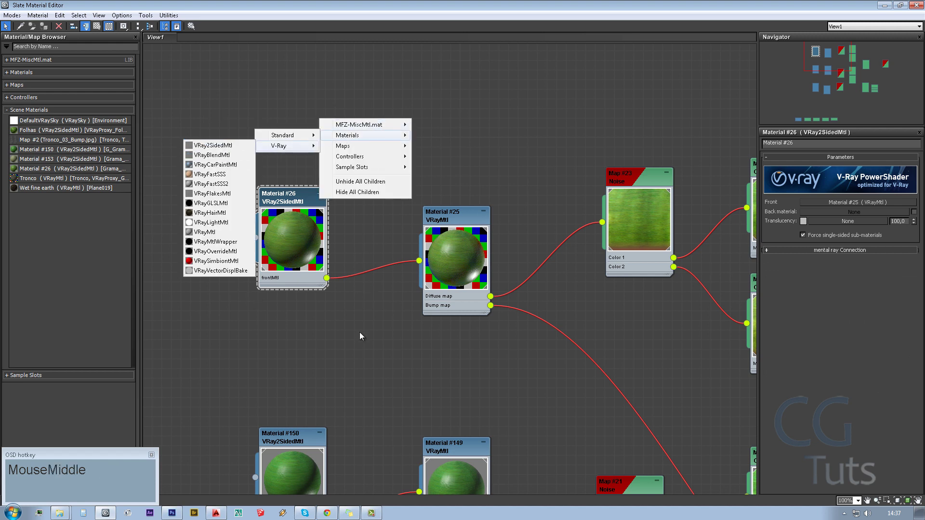
pyautogui.moveTo(360, 332); pyautogui.dragTo(214, 317, button='middle')
pyautogui.click(355, 216)
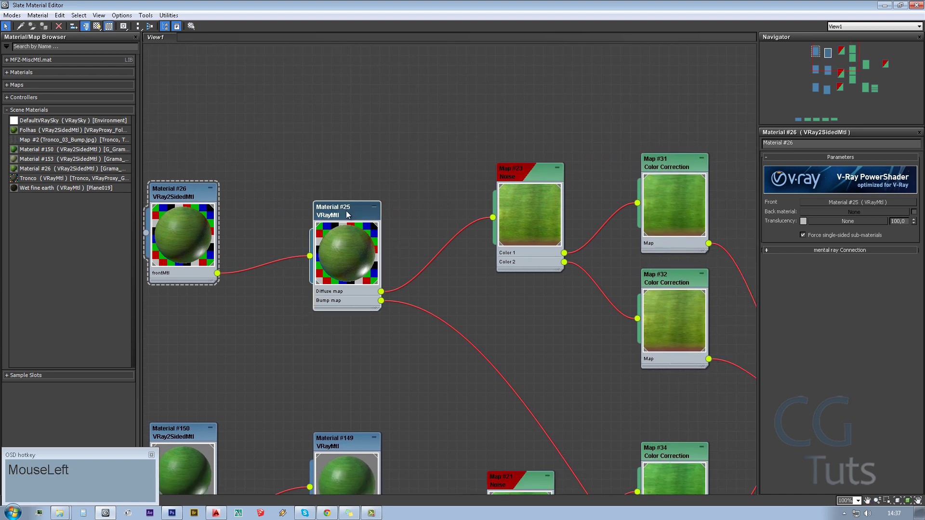
pyautogui.scroll(3, 349, 215)
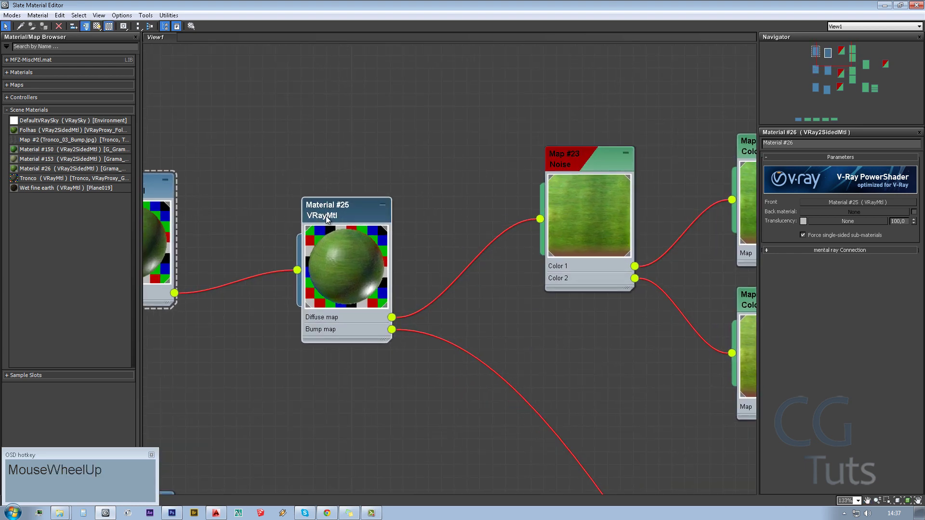
pyautogui.rightClick(344, 212)
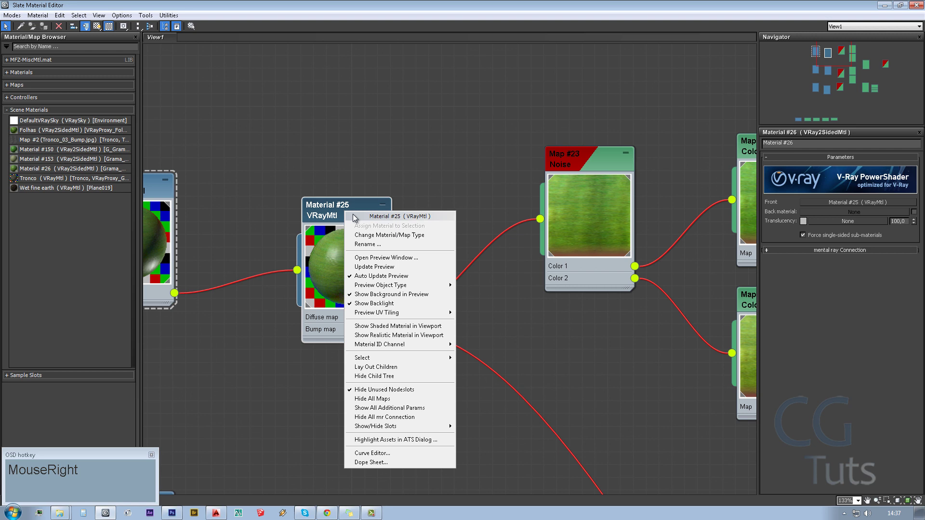
pyautogui.rightClick(357, 140)
pyautogui.click(383, 155)
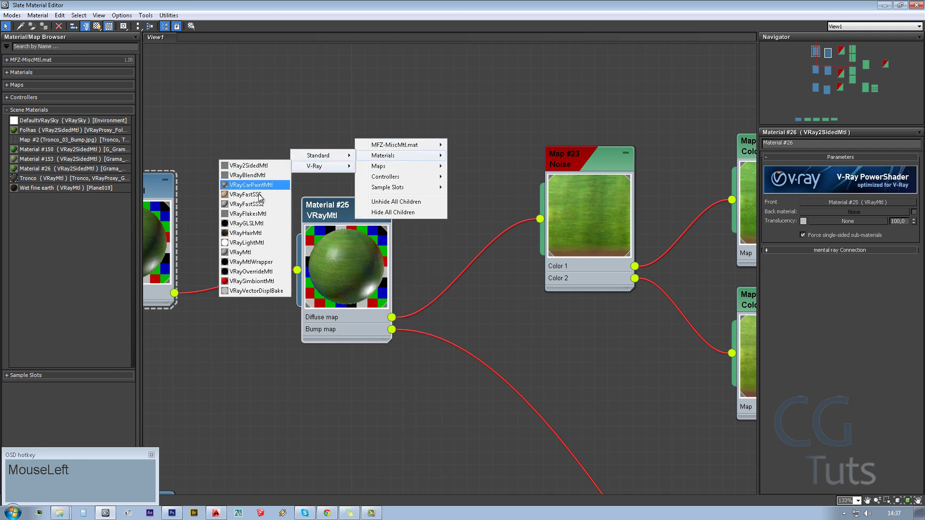
pyautogui.click(351, 336)
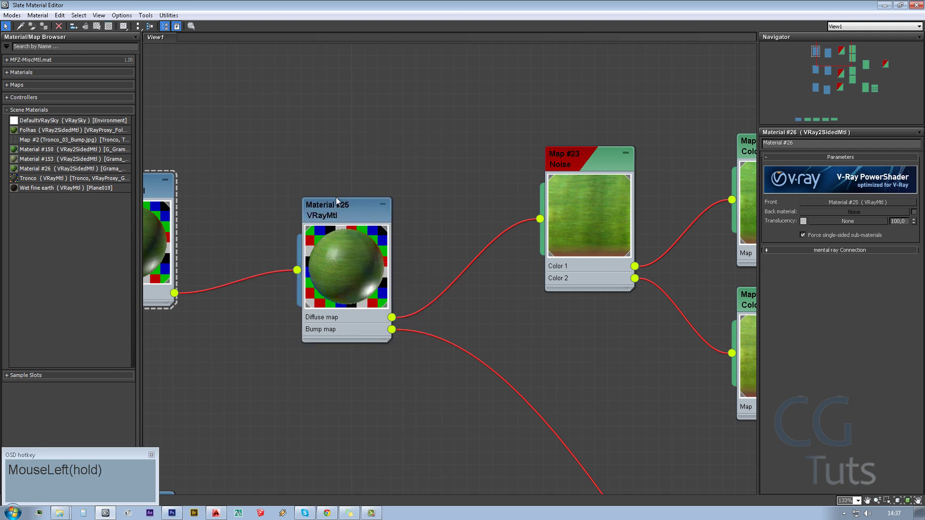
# - Display the parameters of the VRayMtl named Material #25 that feeds the two-sided grass material
pyautogui.doubleClick(339, 218)
pyautogui.scroll(-4, 375, 242)
pyautogui.scroll(2, 369, 250)
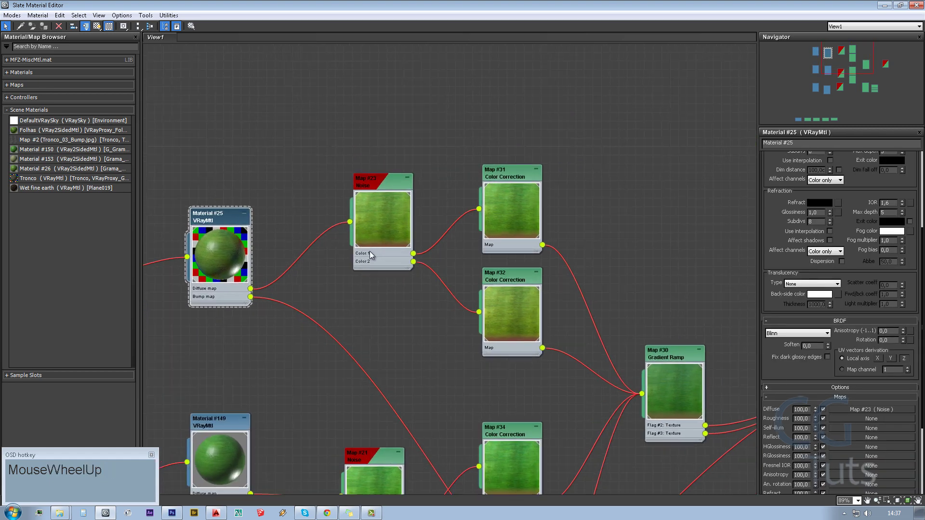
# - Display the parameters of the Map #13 bitmap, view its fio de grama 01.jpg image, and close the image view
pyautogui.middleClick(446, 313)
pyautogui.moveTo(447, 273); pyautogui.dragTo(510, 269, button='middle')
pyautogui.scroll(2, 510, 270)
pyautogui.moveTo(510, 270); pyautogui.dragTo(505, 414)
pyautogui.moveTo(506, 413); pyautogui.dragTo(515, 275, button='middle')
pyautogui.moveTo(515, 276); pyautogui.dragTo(503, 282)
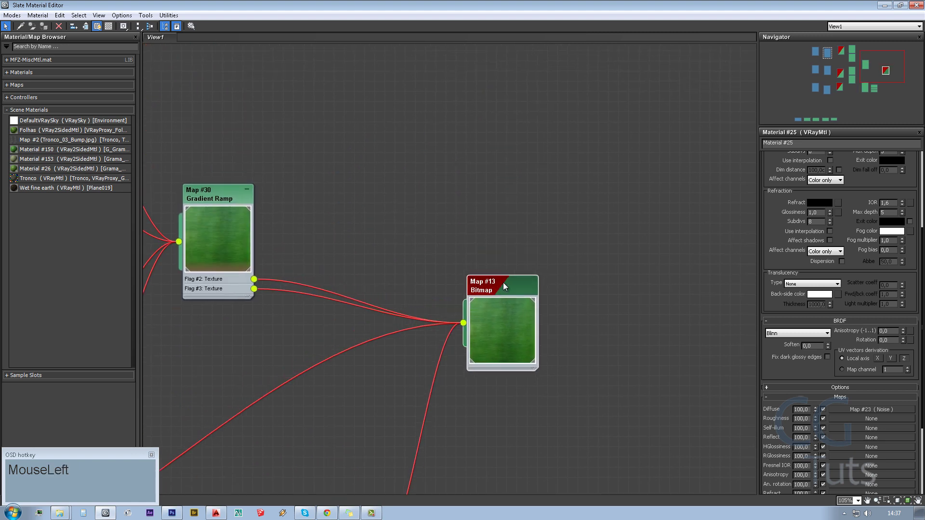
pyautogui.click(891, 300)
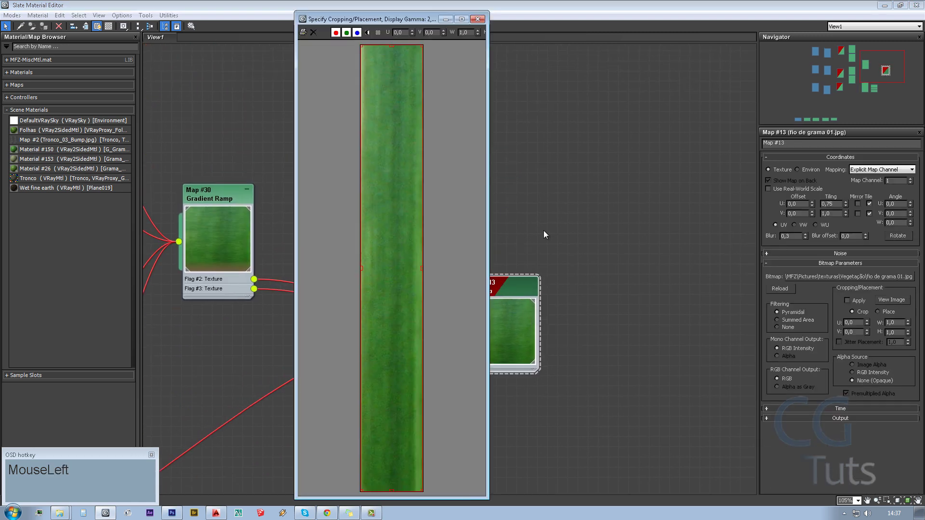
pyautogui.click(478, 19)
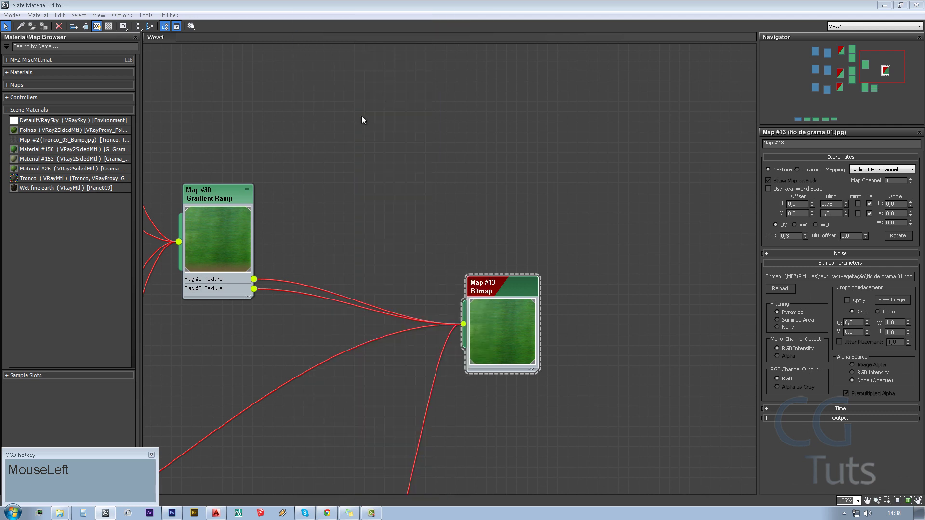
# - Display the parameters of the Map #30 Gradient Ramp and examine its gradient flags
pyautogui.moveTo(241, 287); pyautogui.dragTo(483, 296, button='middle')
pyautogui.scroll(1, 530, 311)
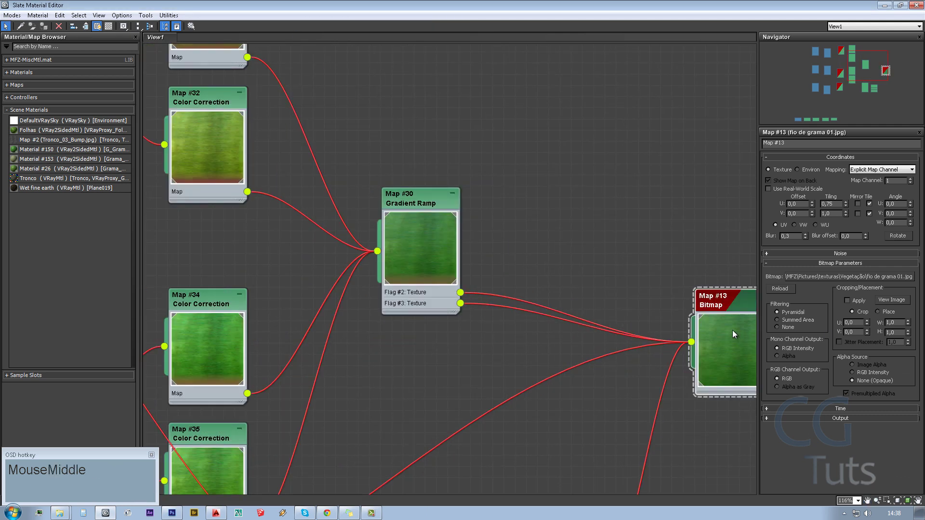
pyautogui.moveTo(732, 330); pyautogui.dragTo(588, 271, button='middle')
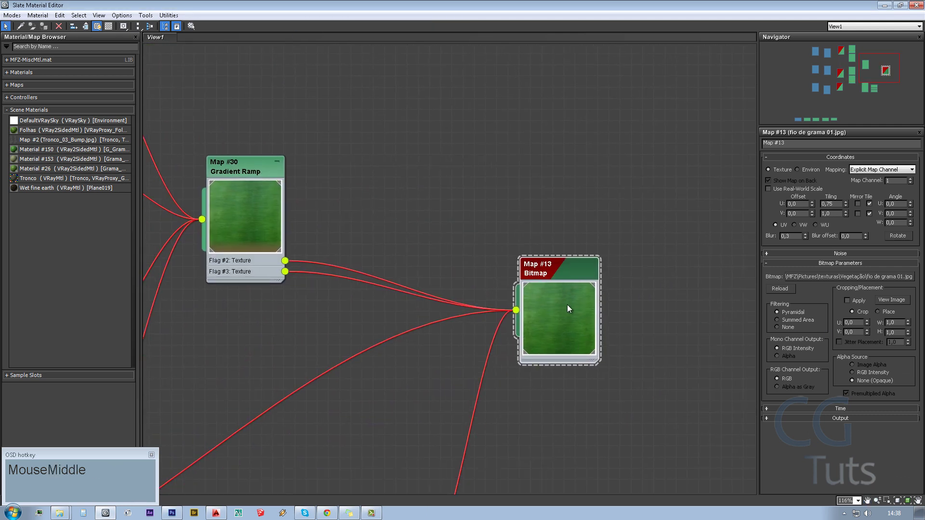
pyautogui.moveTo(567, 304); pyautogui.dragTo(650, 336, button='middle')
pyautogui.rightClick(455, 195)
pyautogui.click(478, 223)
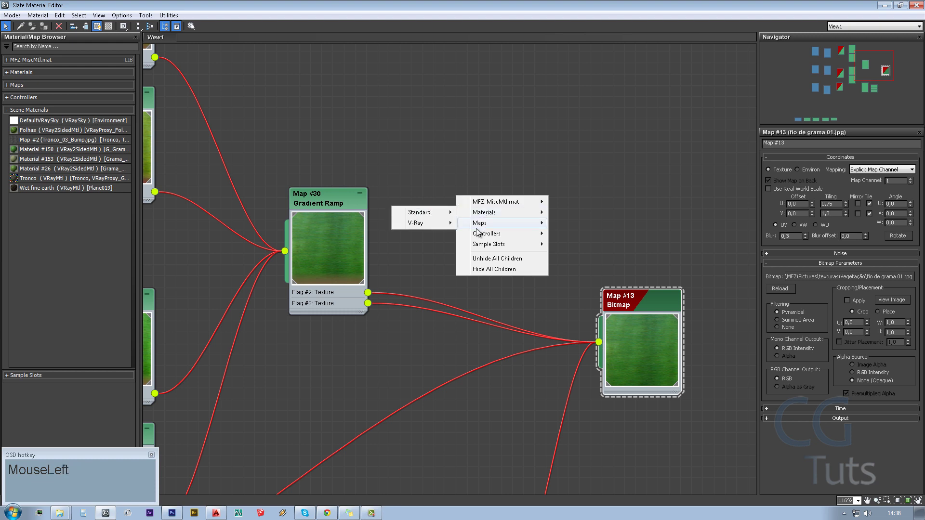
pyautogui.moveTo(435, 224)
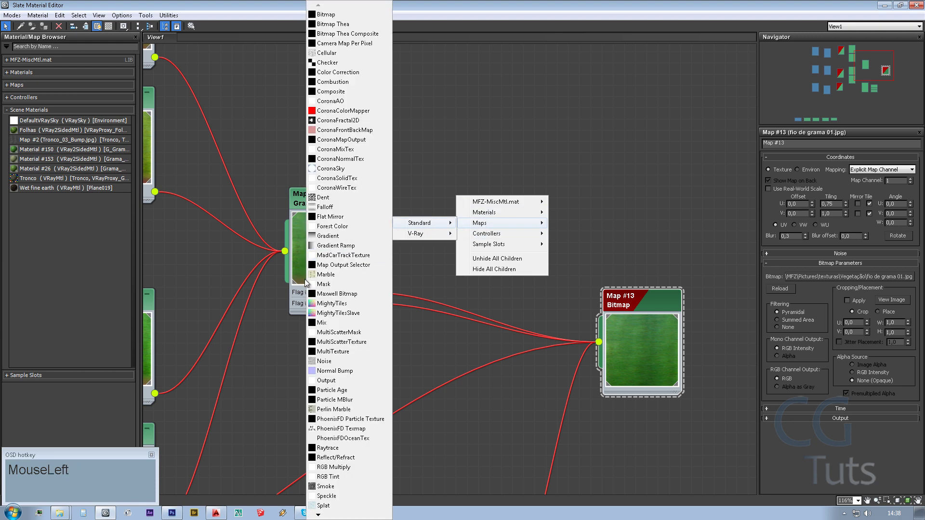
pyautogui.click(345, 246)
pyautogui.doubleClick(312, 307)
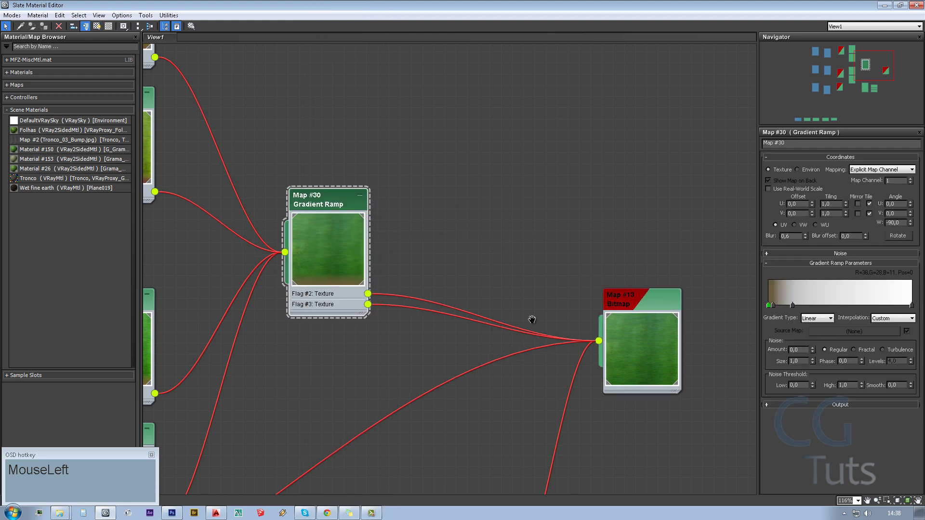
pyautogui.moveTo(530, 320); pyautogui.dragTo(545, 320, button='middle')
pyautogui.click(613, 342)
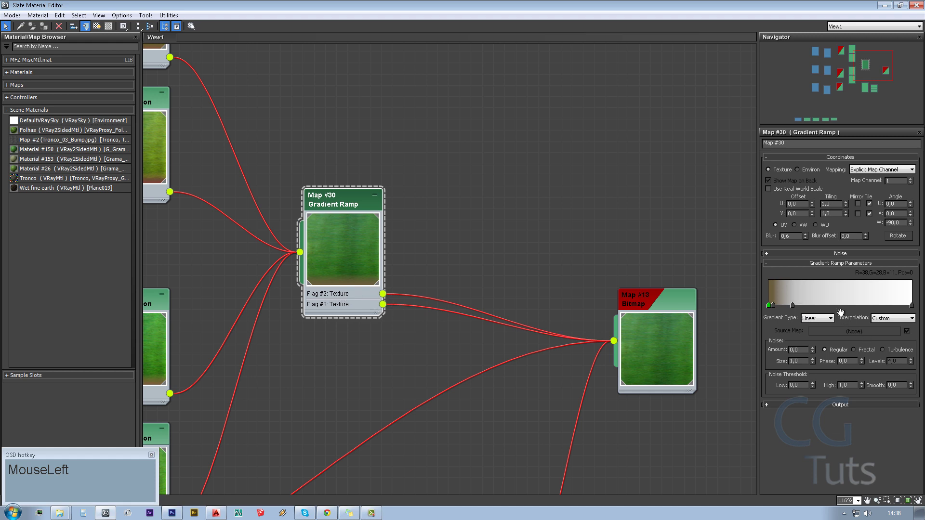
pyautogui.click(793, 305)
# - Add a new Gradient Ramp map above the Map #13 bitmap and display its parameters
pyautogui.rightClick(729, 269)
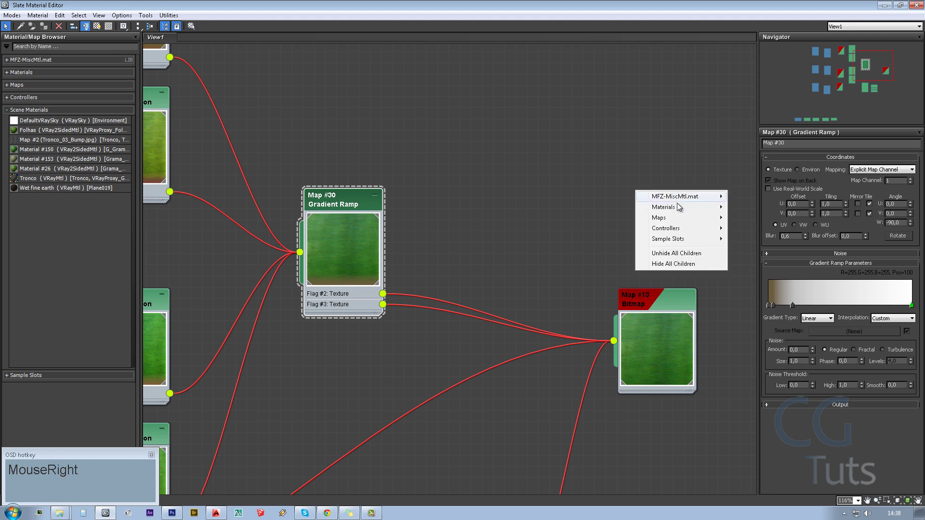
pyautogui.moveTo(675, 217)
pyautogui.click(601, 230)
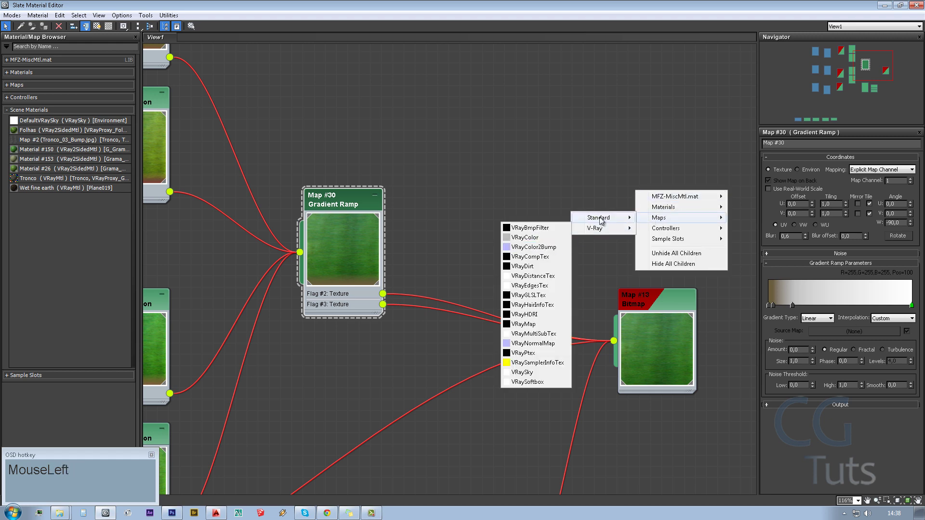
pyautogui.moveTo(600, 218)
pyautogui.click(530, 247)
pyautogui.click(646, 188)
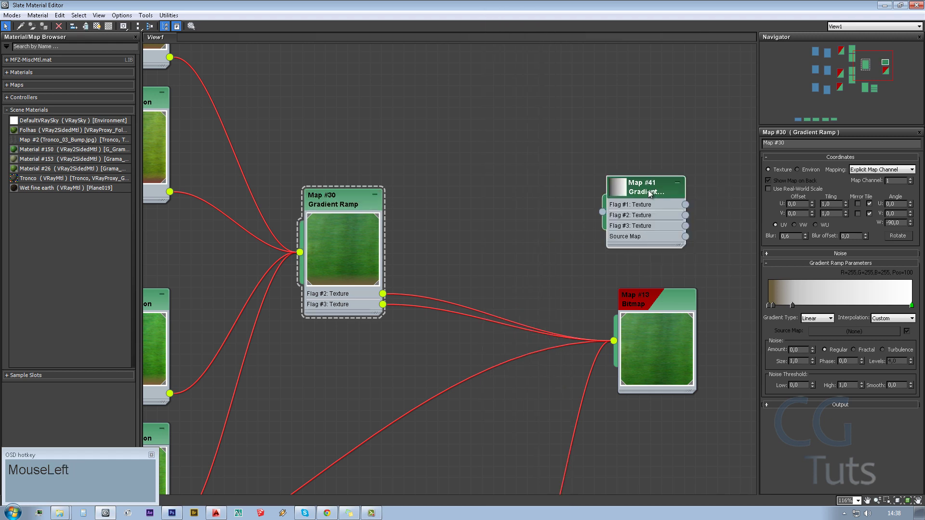
# - Add two flags near the dark end of the new Gradient Ramp's gradient
pyautogui.moveTo(645, 211); pyautogui.dragTo(546, 224, button='middle')
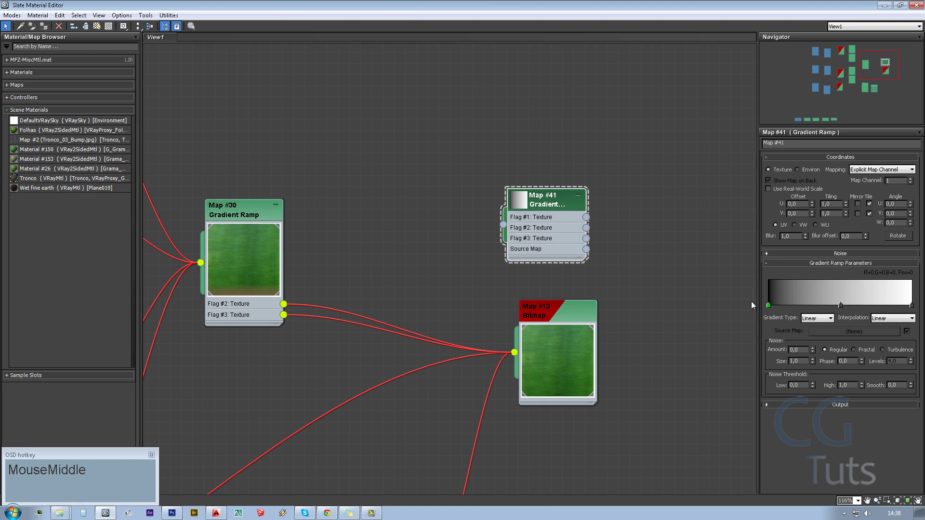
pyautogui.click(841, 307)
pyautogui.moveTo(501, 240); pyautogui.dragTo(511, 260, button='middle')
pyautogui.click(575, 253)
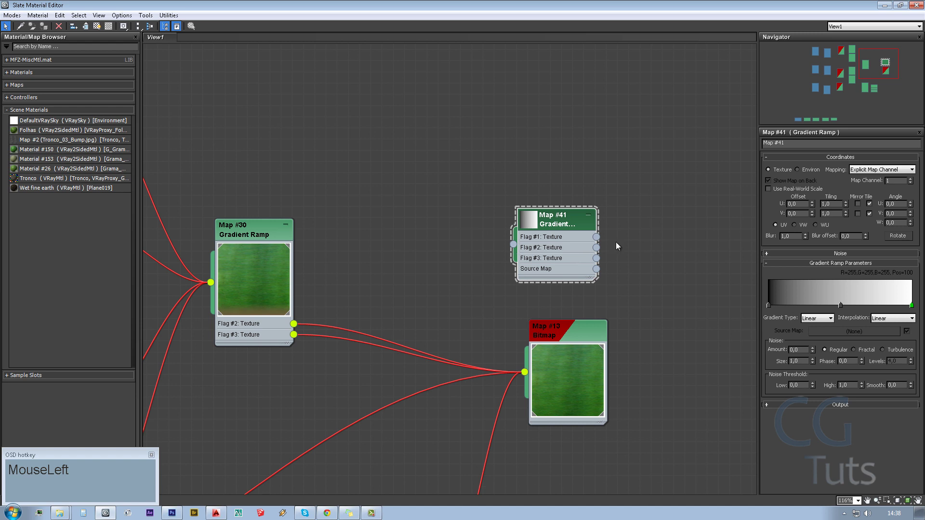
pyautogui.moveTo(492, 142); pyautogui.dragTo(602, 229)
pyautogui.click(783, 305)
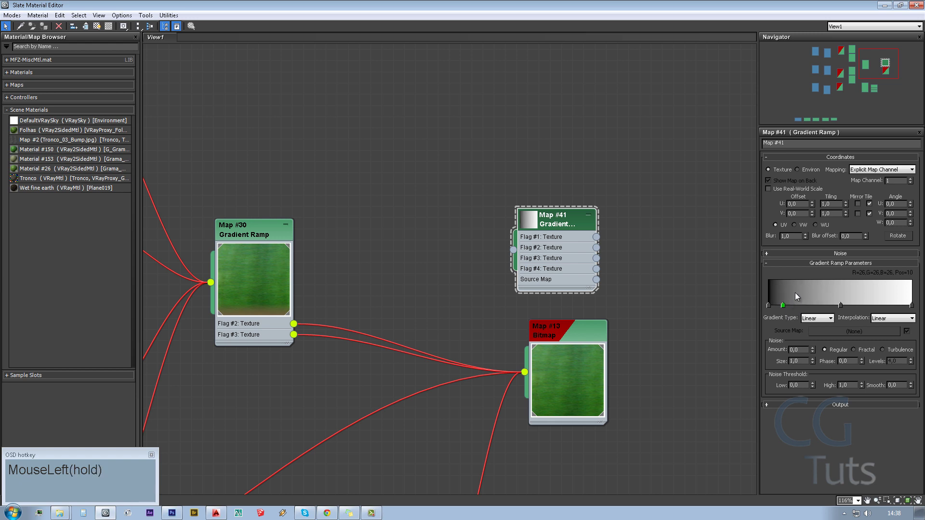
pyautogui.click(788, 305)
pyautogui.moveTo(787, 305); pyautogui.dragTo(795, 373)
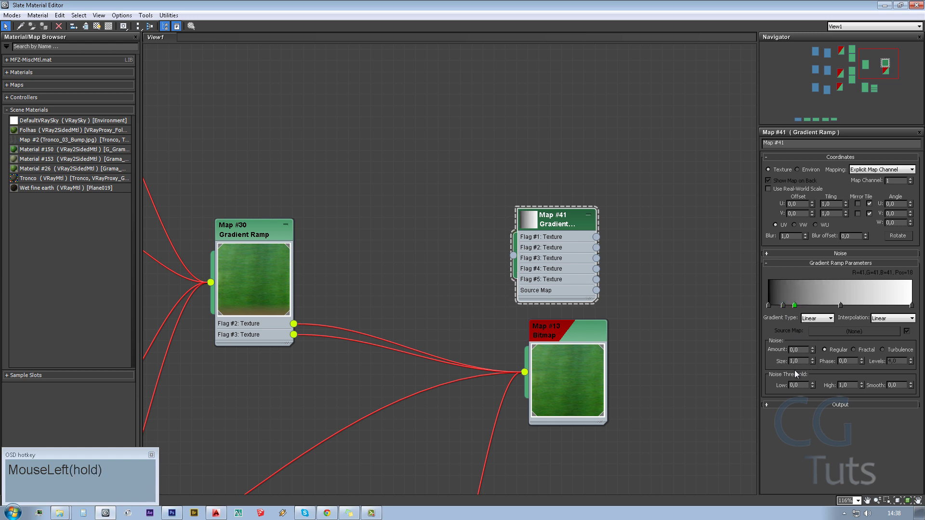
# - Undo and redo the last two changes, then delete the new Gradient Ramp map from the node view
pyautogui.hotkey('ctrl', 'z')
pyautogui.hotkey('ctrl', 'z')
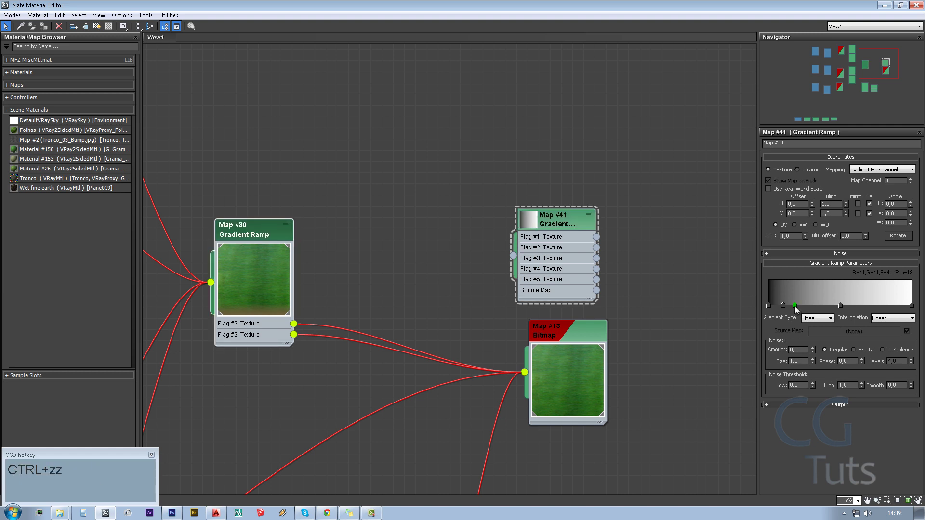
pyautogui.hotkey('ctrl', 'y')
pyautogui.hotkey('ctrl', 'y')
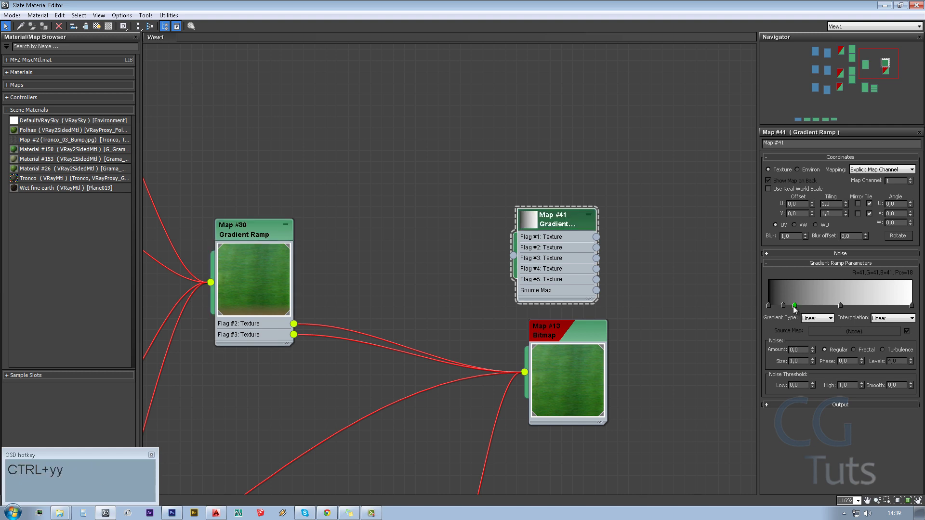
pyautogui.click(795, 306)
pyautogui.moveTo(617, 282); pyautogui.dragTo(673, 288, button='middle')
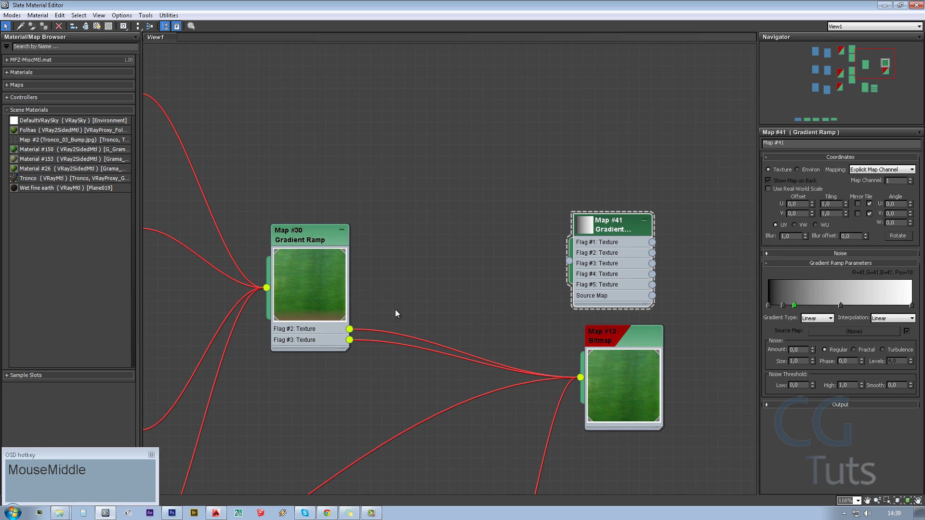
pyautogui.click(615, 253)
pyautogui.press('Delete')
# - Display the Map #30 Gradient Ramp, inspect the brown color of its second flag, and close the color selector
pyautogui.moveTo(326, 333); pyautogui.dragTo(451, 297, button='middle')
pyautogui.click(434, 301)
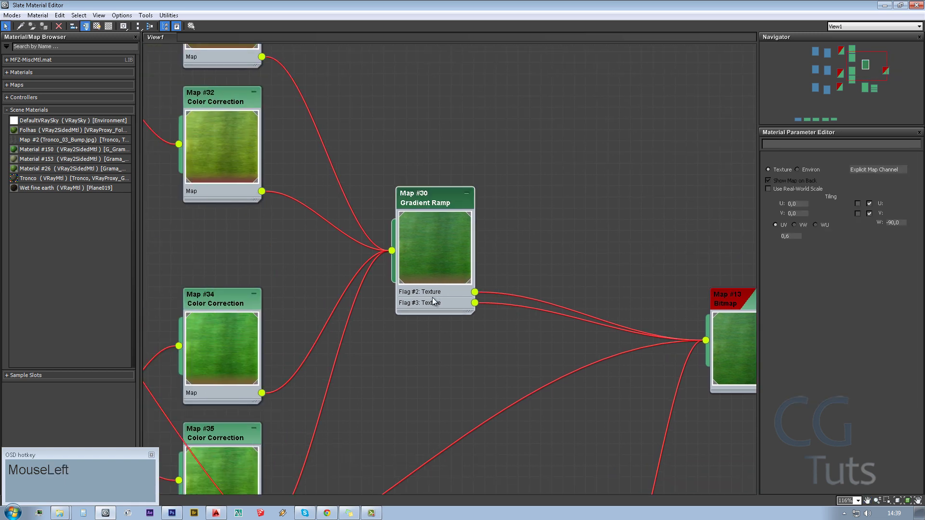
pyautogui.moveTo(734, 324); pyautogui.dragTo(674, 299, button='middle')
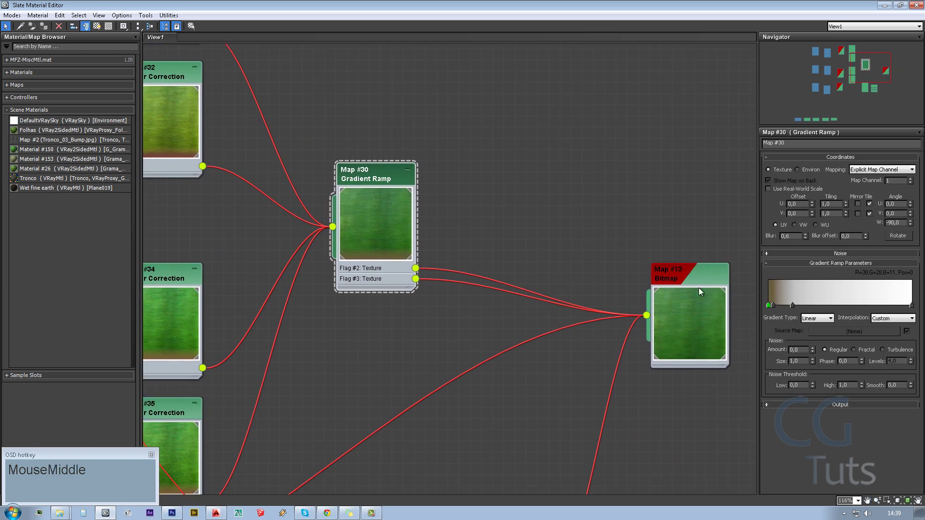
pyautogui.click(380, 283)
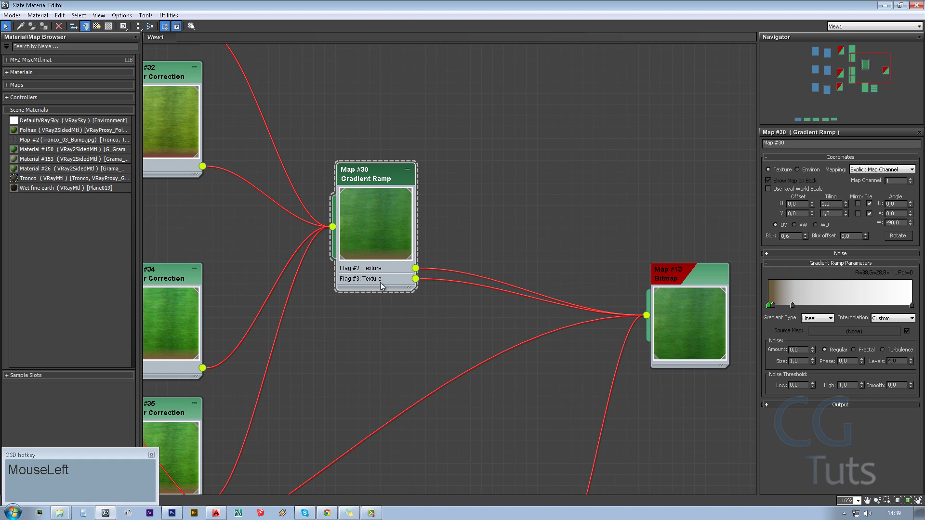
pyautogui.doubleClick(773, 307)
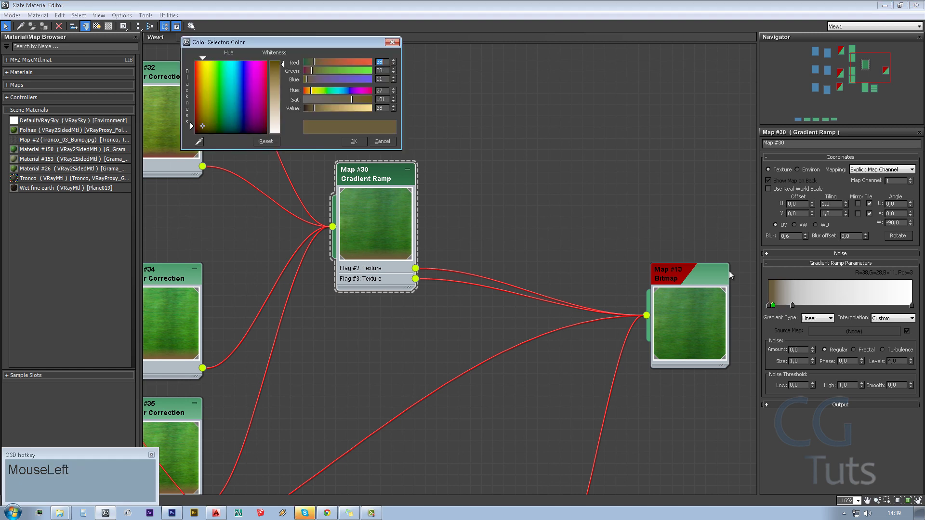
pyautogui.click(353, 141)
# - Look over the Color Correction and Noise maps connected to Map #30, then restore the Slate Material Editor to a smaller window
pyautogui.scroll(-5, 433, 241)
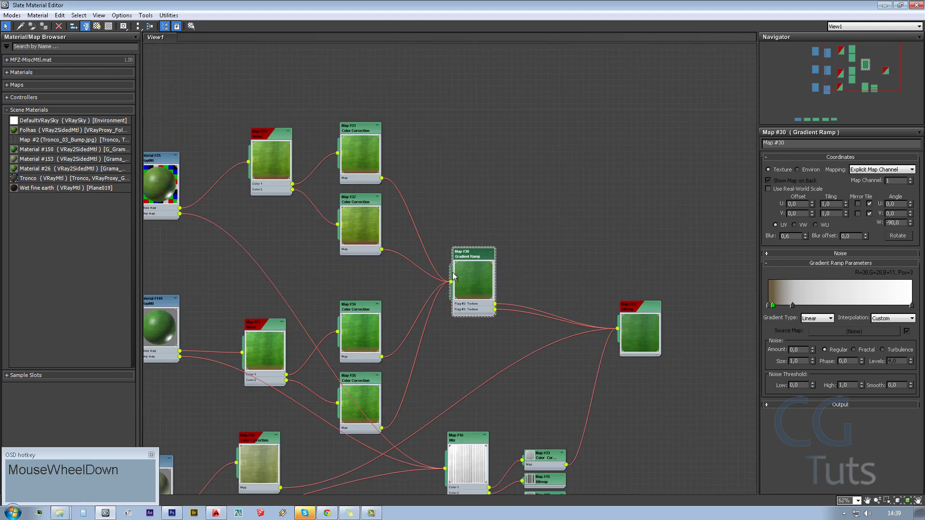
pyautogui.scroll(4, 539, 276)
pyautogui.moveTo(538, 276); pyautogui.dragTo(829, 314, button='middle')
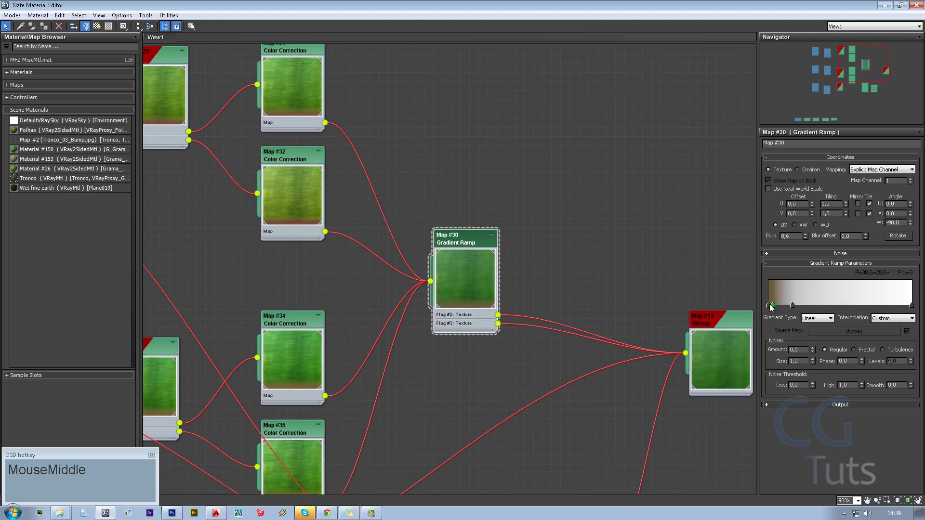
pyautogui.moveTo(415, 305); pyautogui.dragTo(513, 378, button='middle')
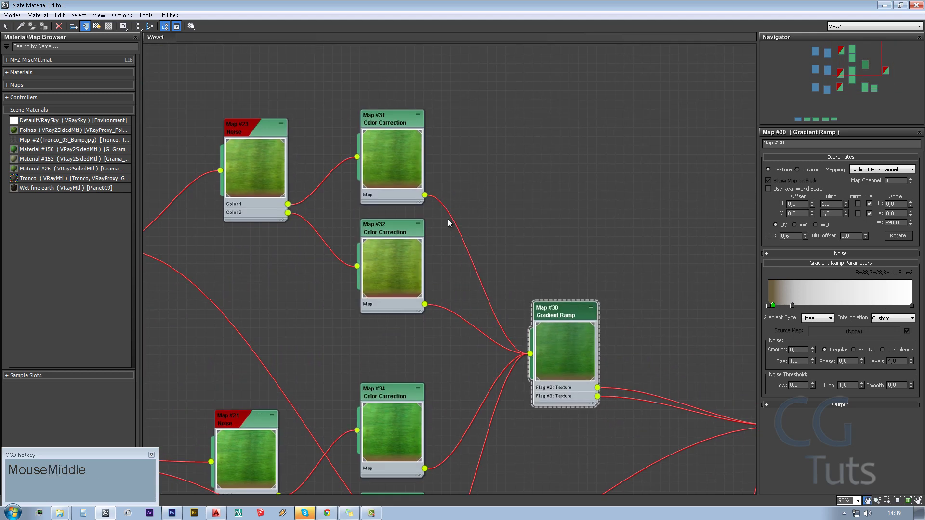
pyautogui.click(899, 4)
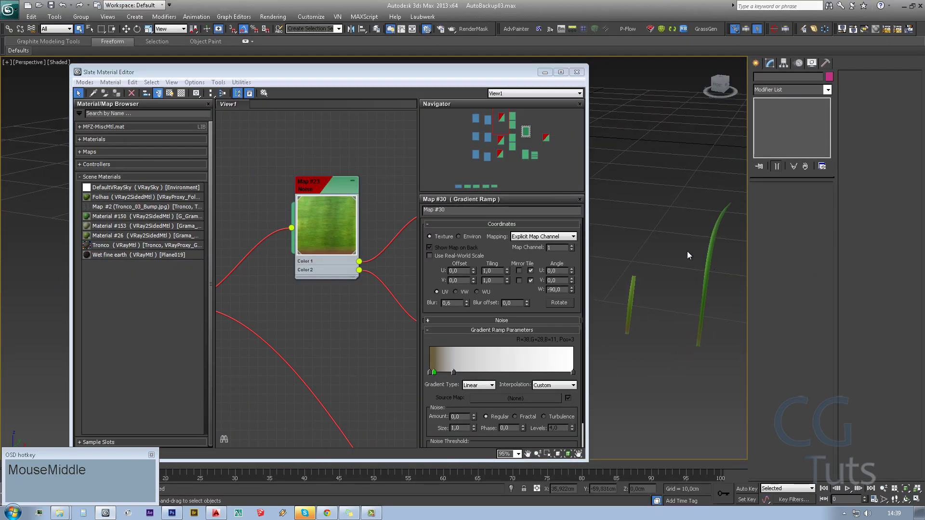
# - Close the Slate Material Editor and examine the colors and shapes of the grass blades along the row in the viewport
pyautogui.click(577, 72)
pyautogui.moveTo(450, 244); pyautogui.dragTo(396, 320)
pyautogui.press('z')
pyautogui.keyDown('alt'); pyautogui.moveTo(396, 320); pyautogui.dragTo(508, 305, button='middle'); pyautogui.keyUp('alt')
pyautogui.click(493, 327)
pyautogui.scroll(-5, 439, 296)
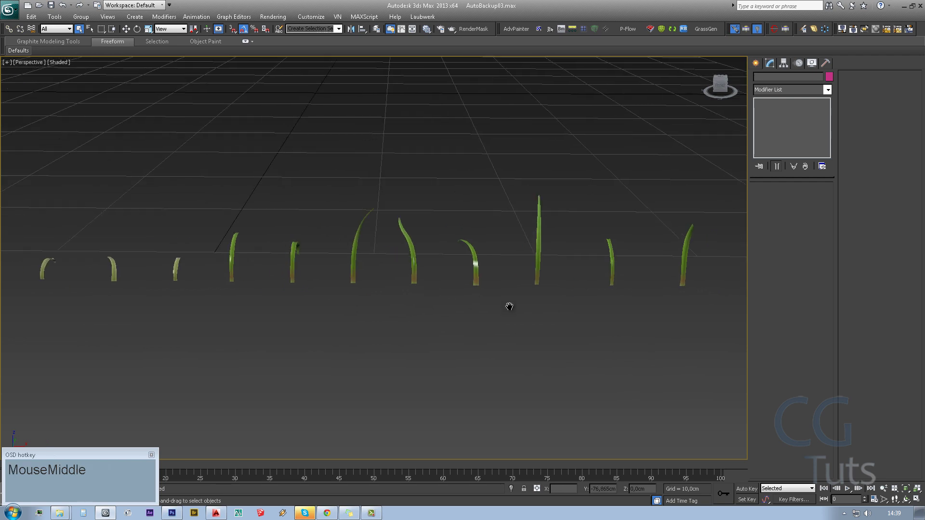
pyautogui.scroll(3, 461, 346)
pyautogui.keyDown('alt'); pyautogui.moveTo(462, 352); pyautogui.dragTo(409, 369, button='middle'); pyautogui.keyUp('alt')
pyautogui.scroll(3, 362, 329)
pyautogui.scroll(-3, 570, 371)
pyautogui.scroll(-2, 303, 344)
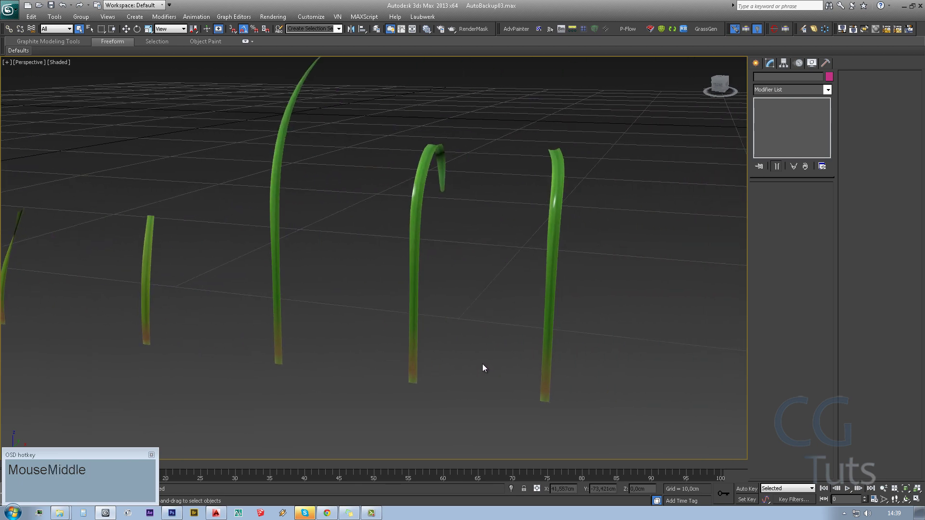
pyautogui.moveTo(241, 318); pyautogui.dragTo(258, 312, button='middle')
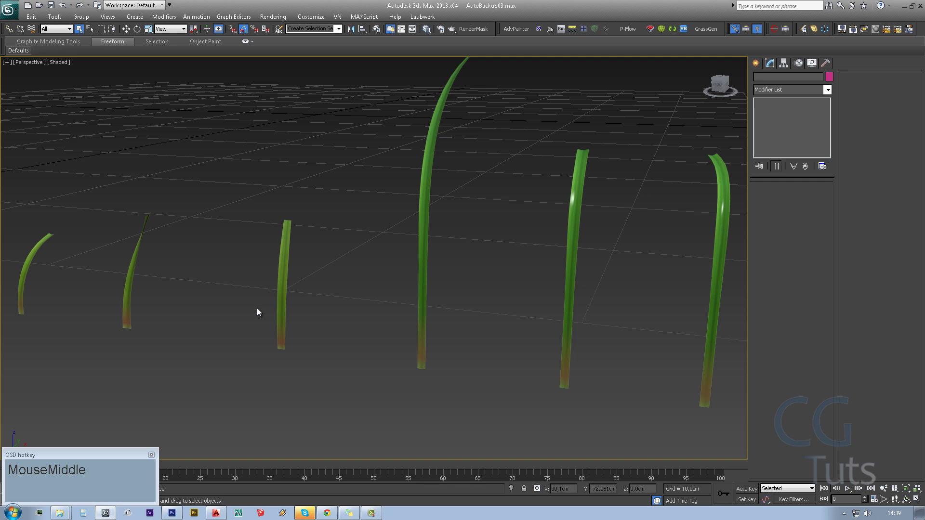
pyautogui.moveTo(244, 306); pyautogui.dragTo(441, 335, button='middle')
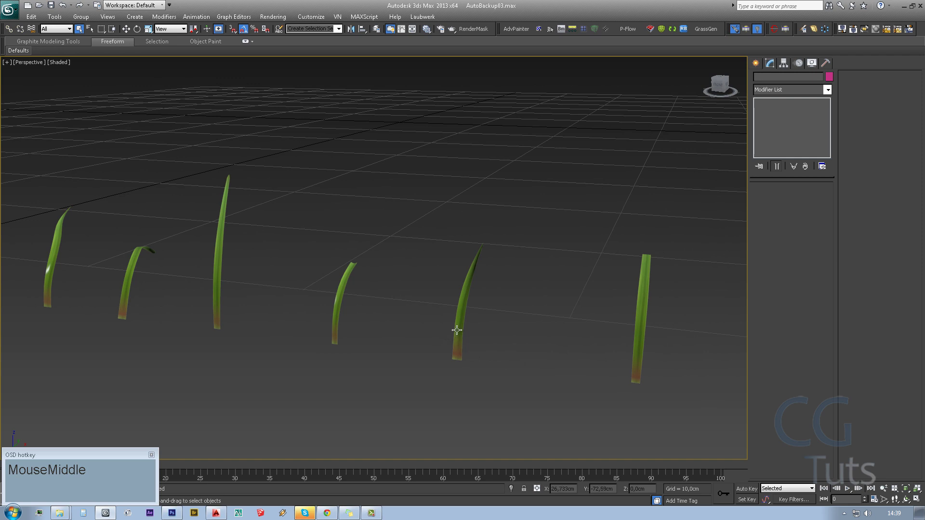
# - Reopen the Slate Material Editor maximized and look over the node chains around the Map #30 Gradient Ramp
pyautogui.press('m')
pyautogui.scroll(-2, 440, 310)
pyautogui.scroll(-2, 441, 309)
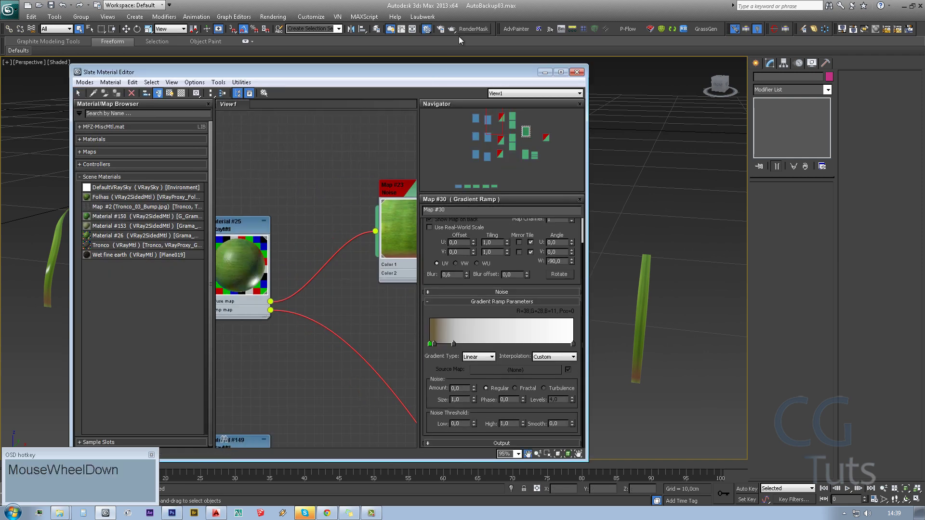
pyautogui.doubleClick(455, 74)
pyautogui.moveTo(417, 241); pyautogui.dragTo(221, 249, button='middle')
pyautogui.scroll(-2, 524, 296)
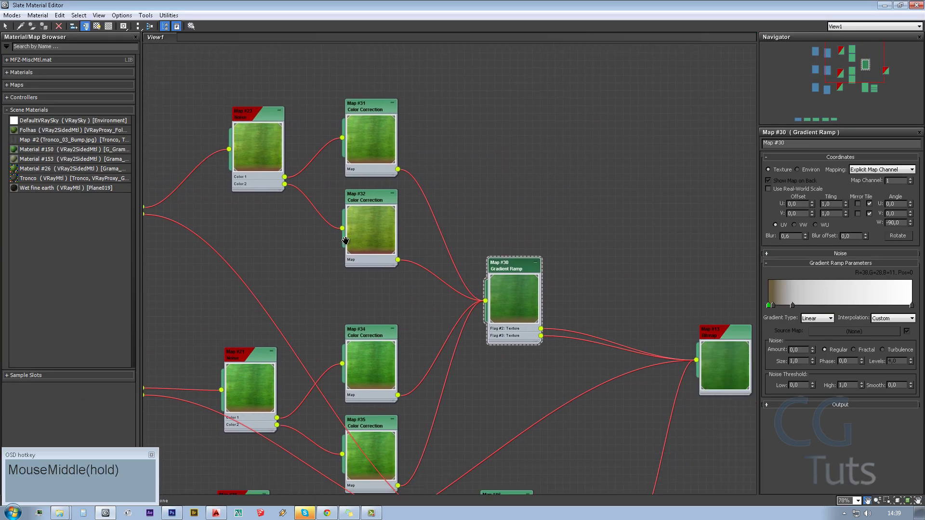
pyautogui.scroll(1, 475, 272)
pyautogui.moveTo(444, 235); pyautogui.dragTo(460, 246)
pyautogui.scroll(-1, 520, 258)
pyautogui.scroll(-1, 521, 258)
pyautogui.moveTo(520, 258); pyautogui.dragTo(518, 277, button='middle')
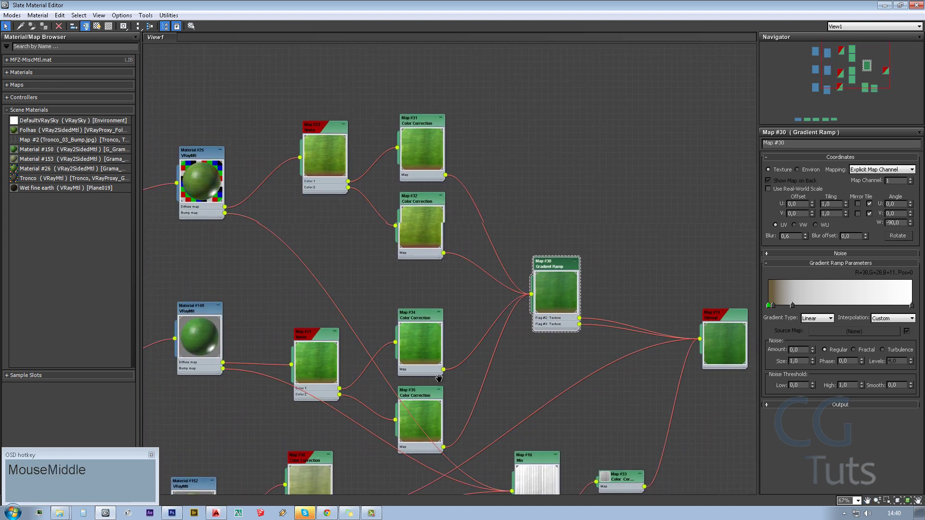
# - Inspect the parameters of the Map #32 and Map #31 Color Correction nodes and the Map #13 bitmap
pyautogui.scroll(2, 420, 189)
pyautogui.moveTo(420, 189); pyautogui.dragTo(451, 235, button='middle')
pyautogui.scroll(1, 452, 235)
pyautogui.click(451, 235)
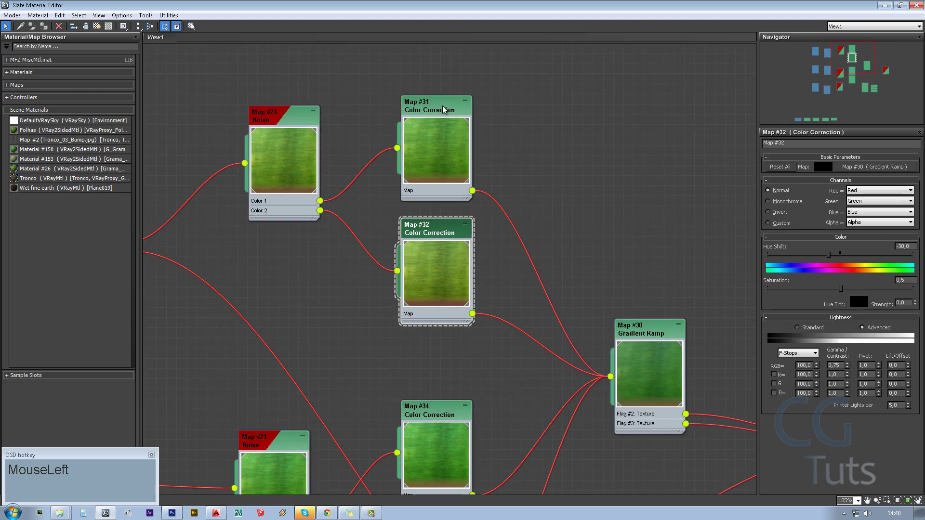
pyautogui.click(445, 110)
pyautogui.moveTo(516, 285); pyautogui.dragTo(447, 234, button='middle')
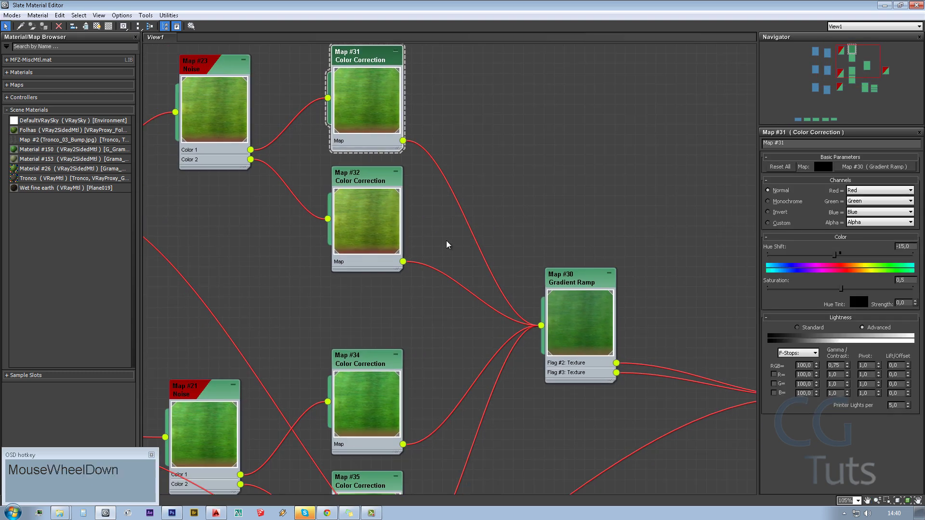
pyautogui.moveTo(434, 270); pyautogui.dragTo(738, 317, button='middle')
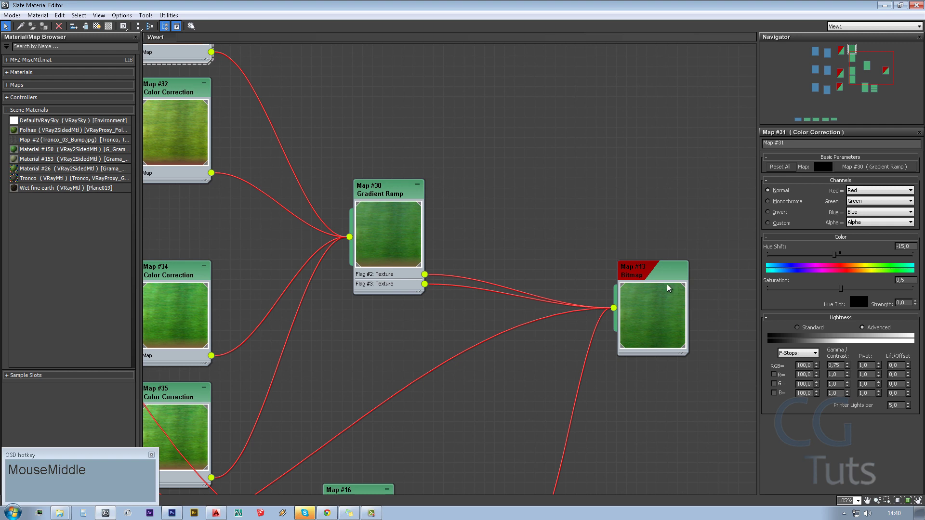
pyautogui.click(658, 301)
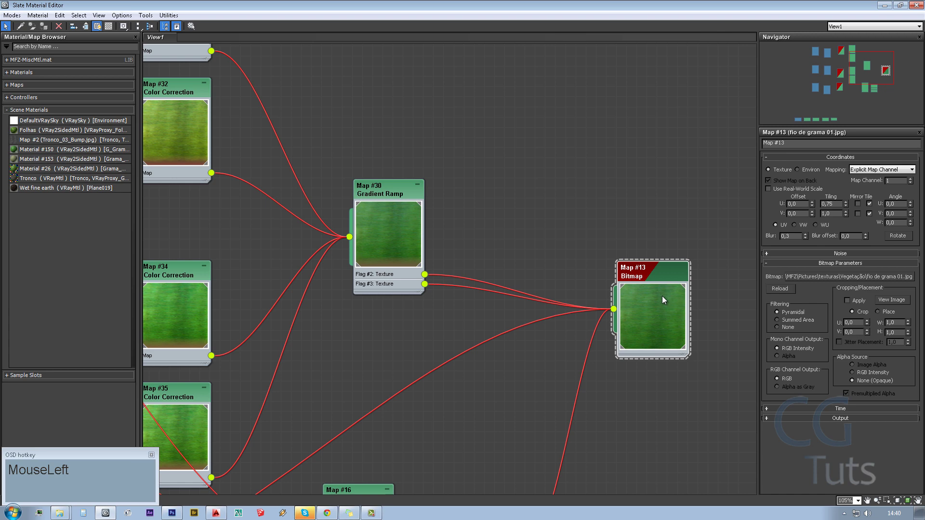
# - Select the Map #23 Noise node and compare the settings of its two Color Correction inputs, Map #31 and Map #32
pyautogui.moveTo(521, 295); pyautogui.dragTo(514, 222, button='middle')
pyautogui.scroll(1, 513, 221)
pyautogui.moveTo(322, 135); pyautogui.dragTo(406, 190, button='middle')
pyautogui.moveTo(342, 155); pyautogui.dragTo(332, 155)
pyautogui.moveTo(518, 275); pyautogui.dragTo(498, 261, button='middle')
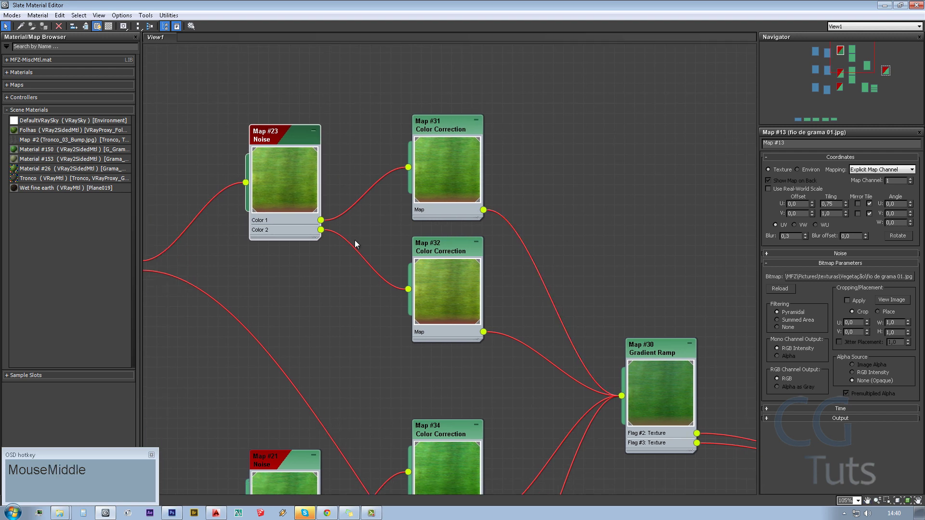
pyautogui.click(443, 116)
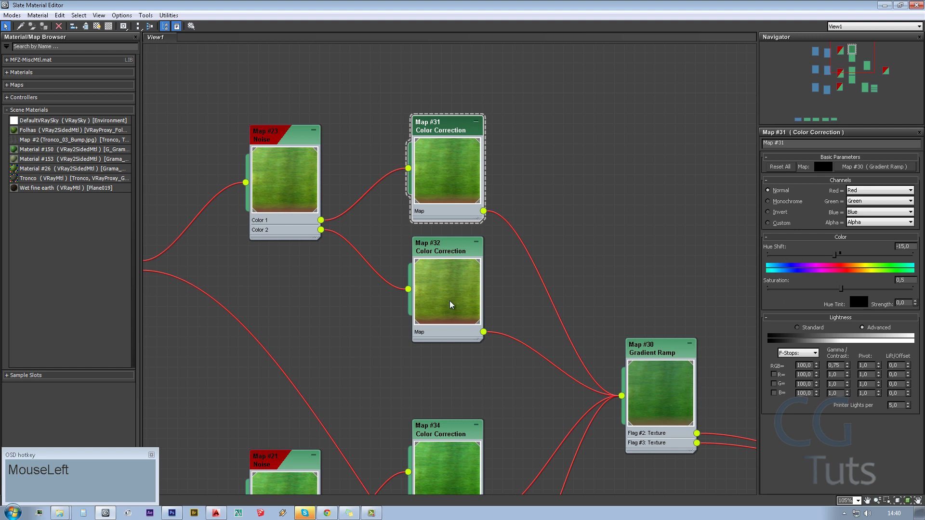
pyautogui.click(442, 246)
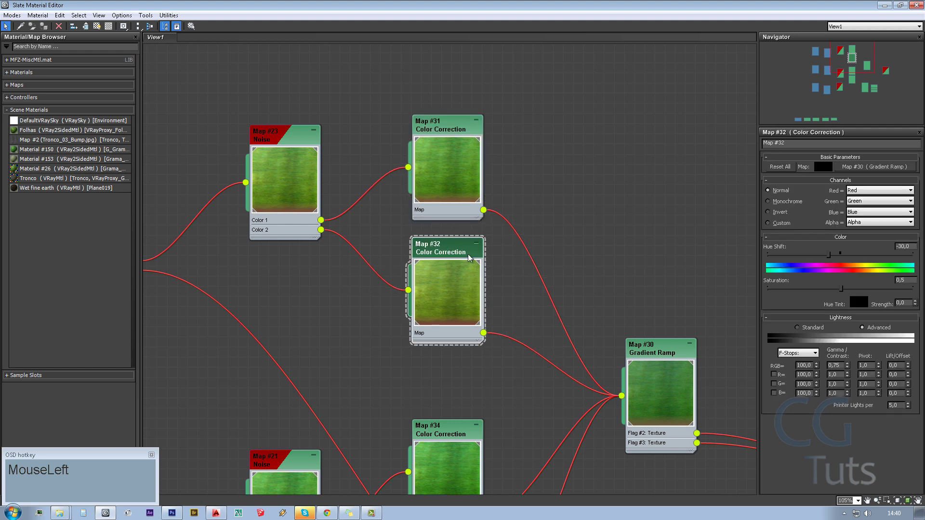
# - Move the Map #23 Noise node closer to Material #25 and review the parameters of both nodes
pyautogui.scroll(-1, 211, 213)
pyautogui.moveTo(211, 213); pyautogui.dragTo(354, 188, button='middle')
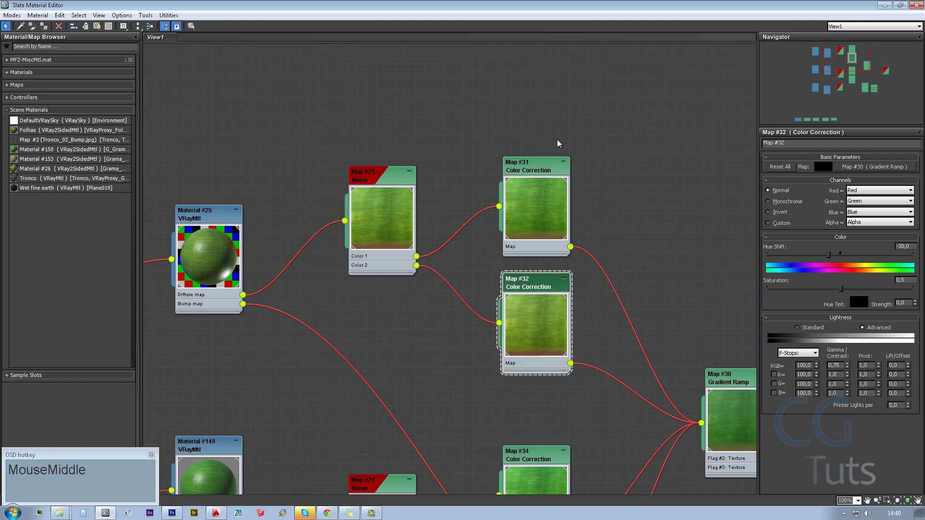
pyautogui.moveTo(354, 188); pyautogui.dragTo(333, 208)
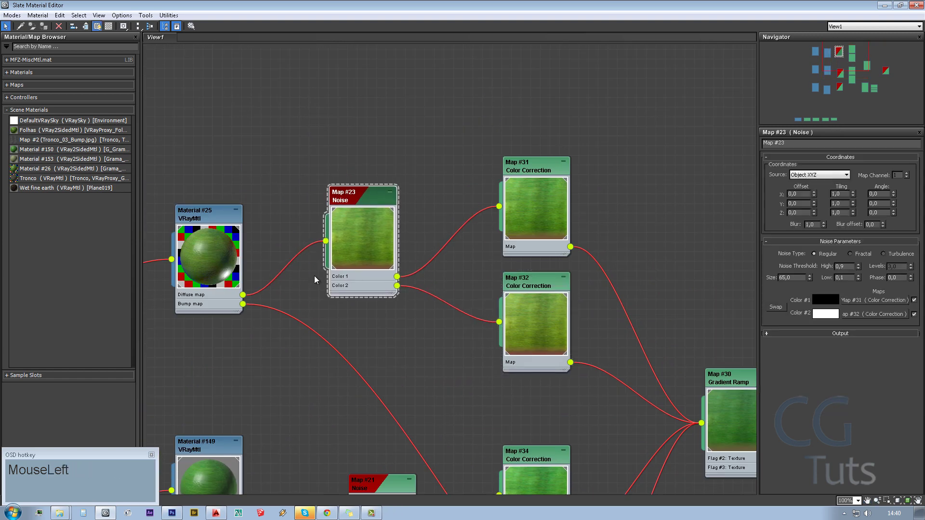
pyautogui.moveTo(390, 262); pyautogui.dragTo(443, 251, button='middle')
pyautogui.click(289, 205)
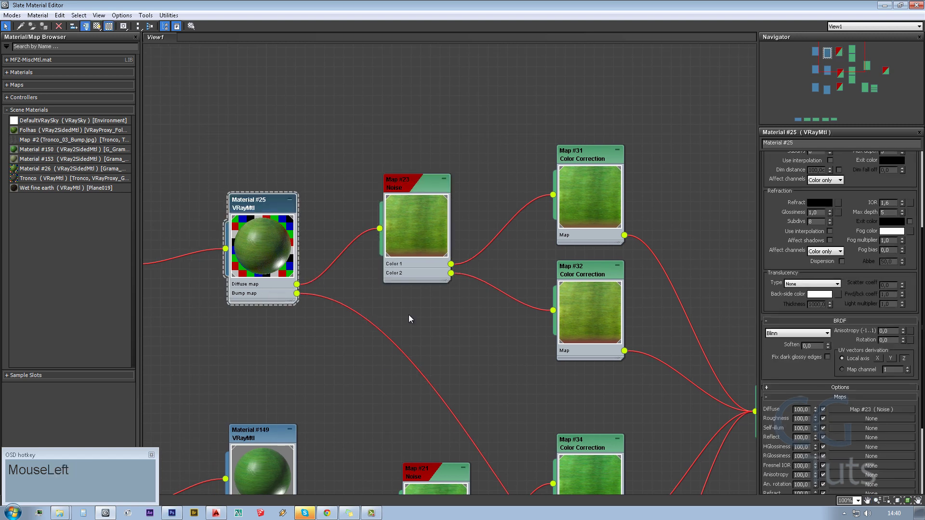
pyautogui.moveTo(388, 302); pyautogui.dragTo(395, 292, button='middle')
pyautogui.click(418, 268)
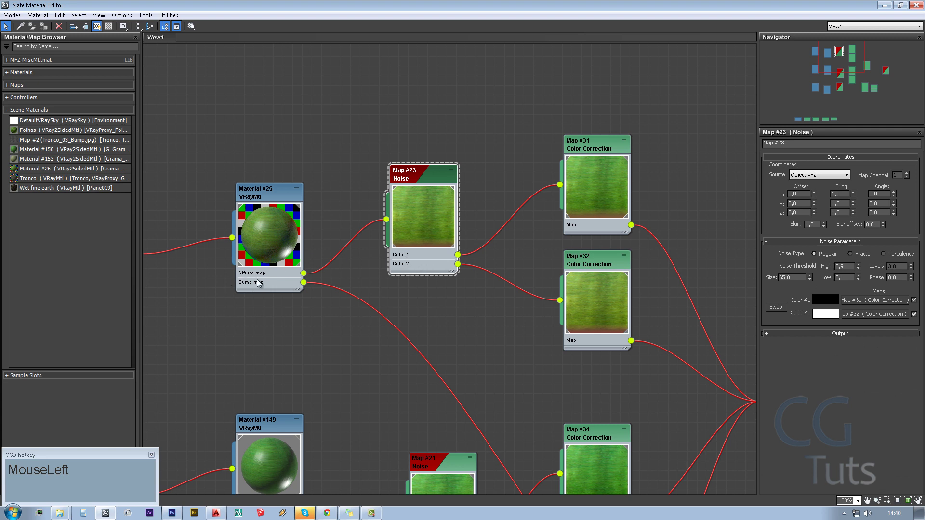
# - Display the basic parameters of Material #25, check its reflection color, and cancel the color selector
pyautogui.moveTo(324, 282); pyautogui.dragTo(335, 276, button='middle')
pyautogui.click(289, 279)
pyautogui.moveTo(384, 305); pyautogui.dragTo(332, 283, button='middle')
pyautogui.moveTo(863, 204); pyautogui.dragTo(863, 336)
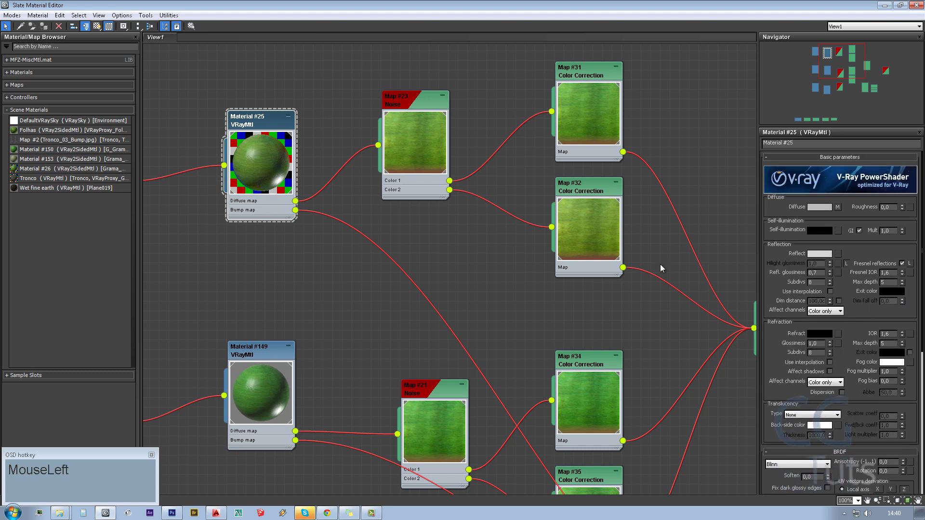
pyautogui.click(821, 253)
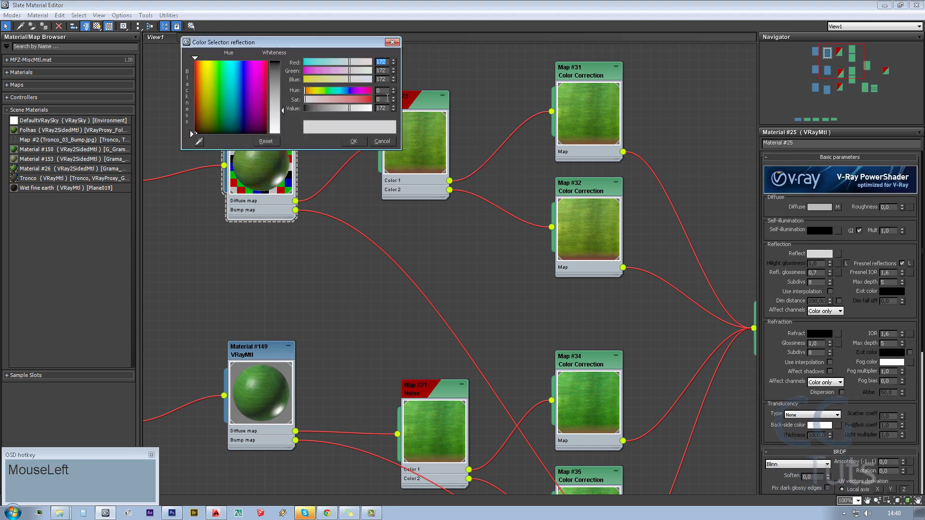
pyautogui.click(381, 141)
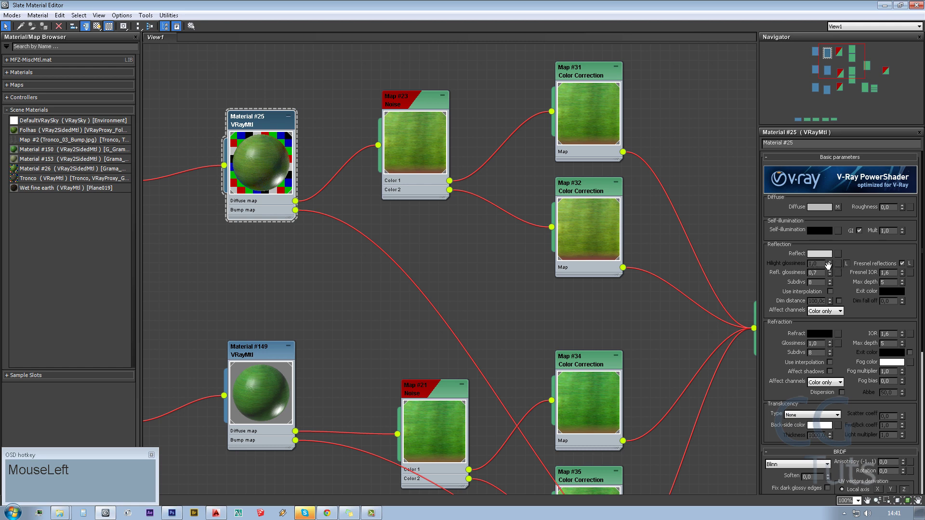
# - Show the checkered background in the preview of Material #149 and select the Material #26 node
pyautogui.moveTo(272, 213); pyautogui.dragTo(334, 268, button='middle')
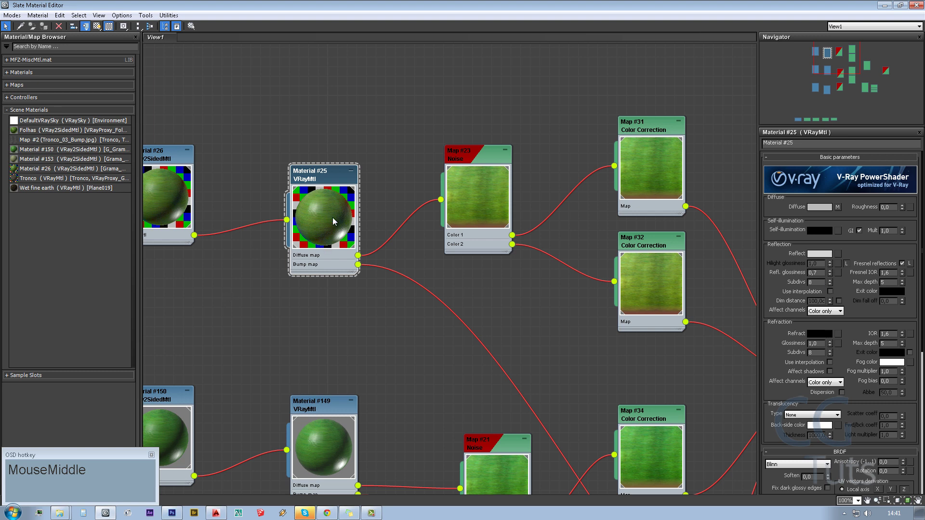
pyautogui.moveTo(419, 291); pyautogui.dragTo(339, 222, button='middle')
pyautogui.click(337, 266)
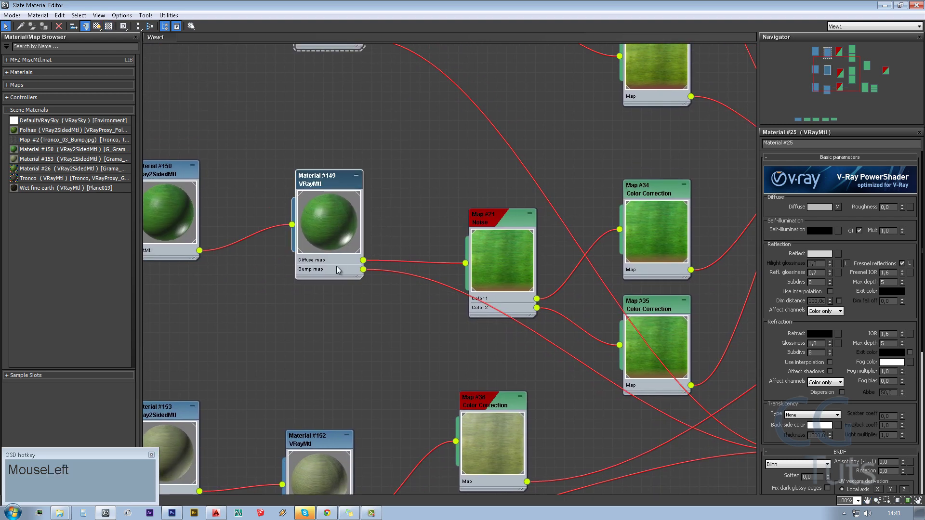
pyautogui.click(109, 29)
pyautogui.moveTo(222, 92); pyautogui.dragTo(312, 318, button='middle')
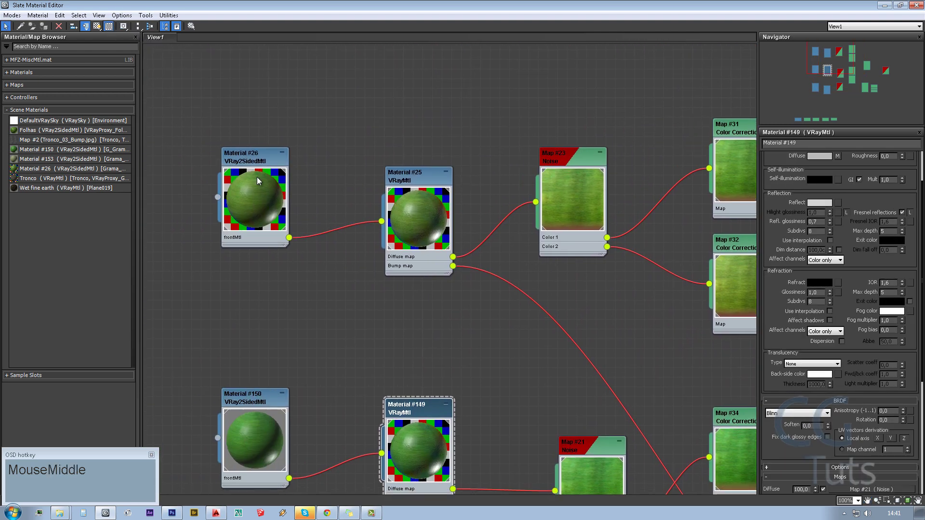
pyautogui.click(259, 154)
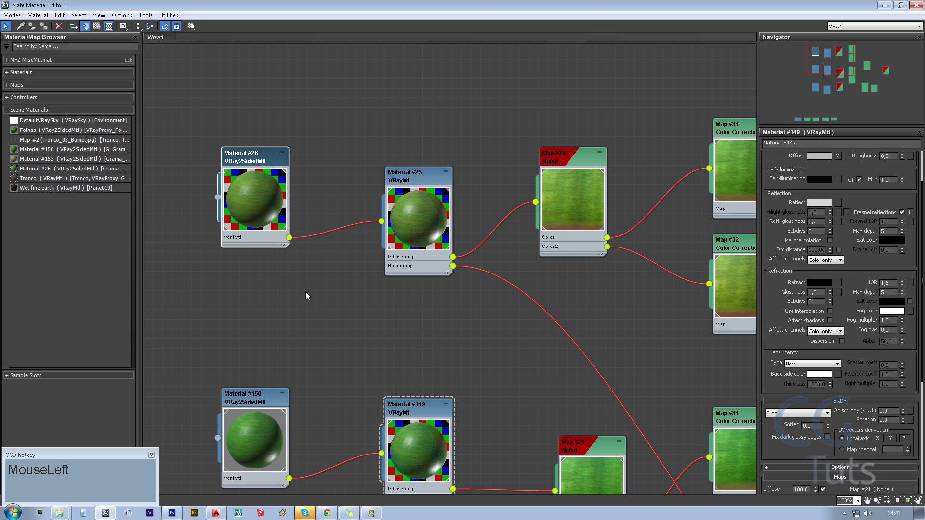
pyautogui.moveTo(322, 290); pyautogui.dragTo(310, 290)
# - Restore and close the Slate Material Editor, then frame a group of nine grass blades, deselect them and examine them up close
pyautogui.doubleClick(827, 5)
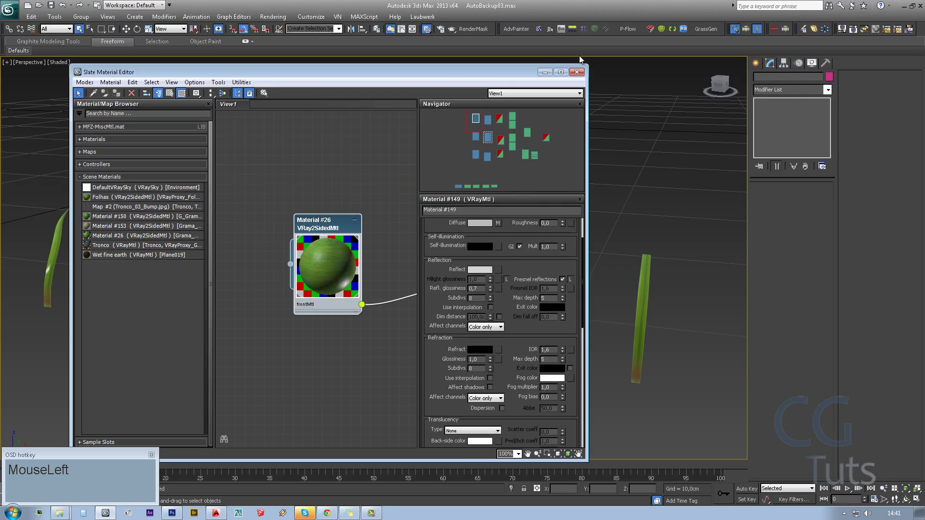
pyautogui.click(576, 72)
pyautogui.scroll(-5, 354, 263)
pyautogui.moveTo(355, 263); pyautogui.dragTo(512, 325, button='middle')
pyautogui.moveTo(272, 275); pyautogui.dragTo(272, 273)
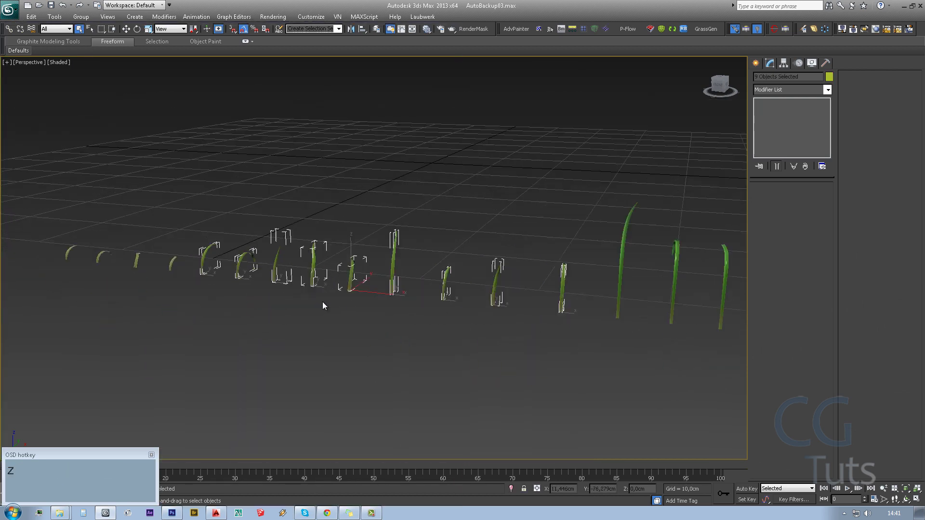
pyautogui.keyDown('alt'); pyautogui.moveTo(322, 302); pyautogui.dragTo(424, 318, button='middle'); pyautogui.keyUp('alt')
pyautogui.scroll(3, 429, 324)
pyautogui.moveTo(423, 317); pyautogui.dragTo(374, 303, button='middle')
pyautogui.click(443, 324)
pyautogui.scroll(3, 443, 327)
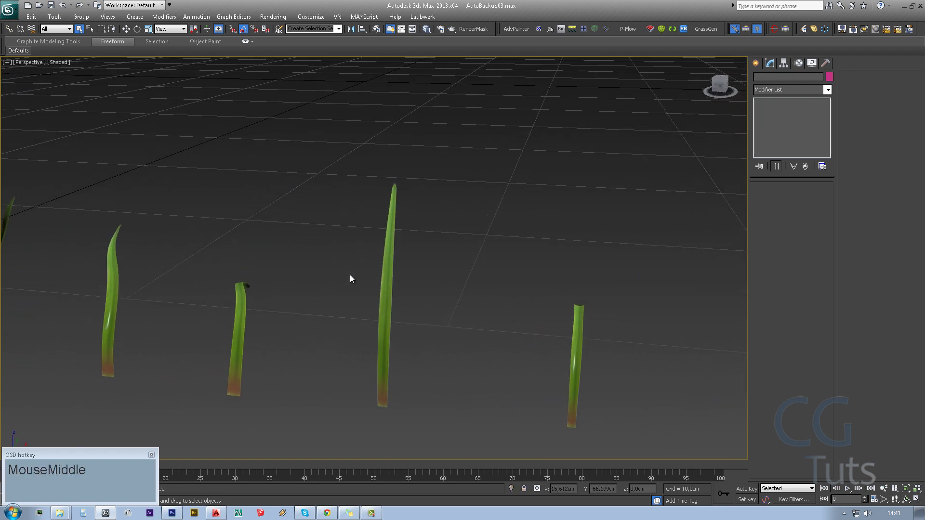
# - Reopen the Slate Material Editor, select the Material #150 node and look over the three grass material chains
pyautogui.press('m')
pyautogui.moveTo(371, 258); pyautogui.dragTo(297, 253, button='middle')
pyautogui.scroll(-3, 308, 273)
pyautogui.scroll(2, 302, 273)
pyautogui.scroll(2, 301, 273)
pyautogui.click(274, 254)
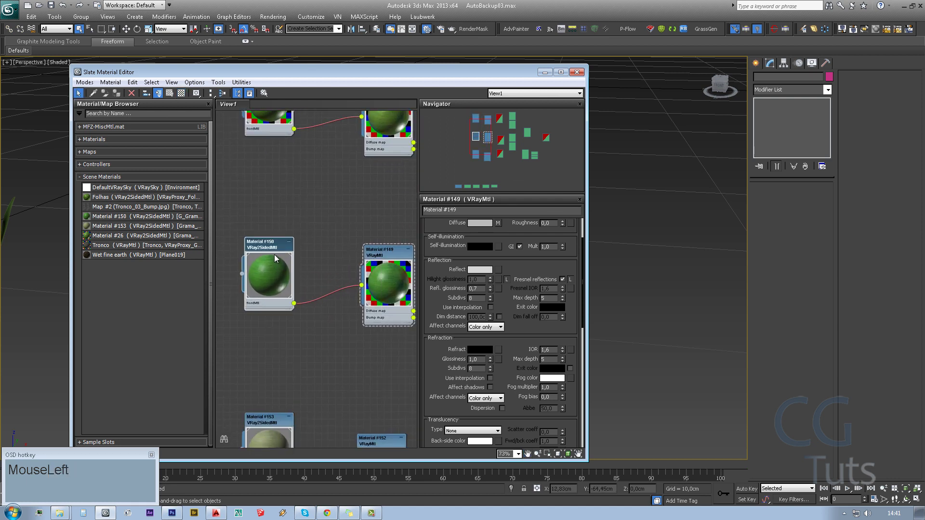
pyautogui.moveTo(353, 280); pyautogui.dragTo(337, 289, button='middle')
pyautogui.scroll(-5, 333, 253)
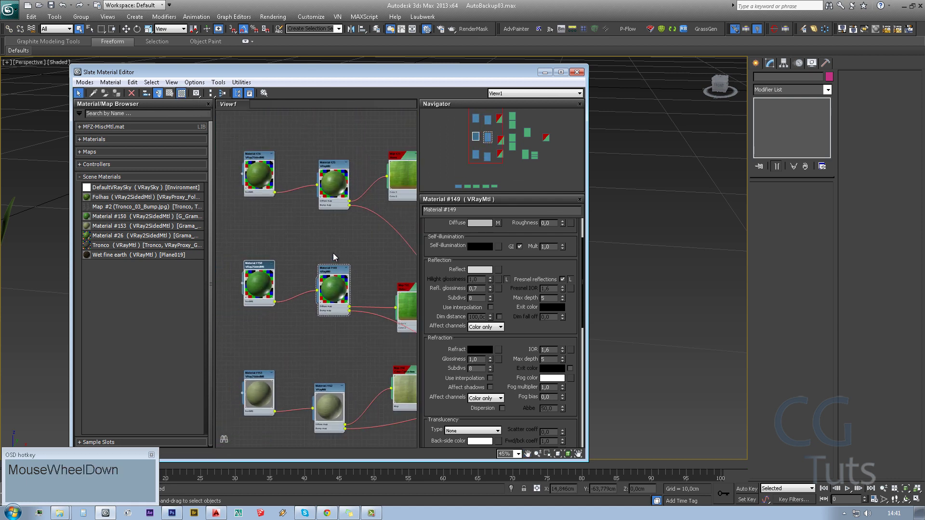
pyautogui.moveTo(333, 253); pyautogui.dragTo(277, 239, button='middle')
pyautogui.moveTo(350, 221); pyautogui.dragTo(350, 170, button='middle')
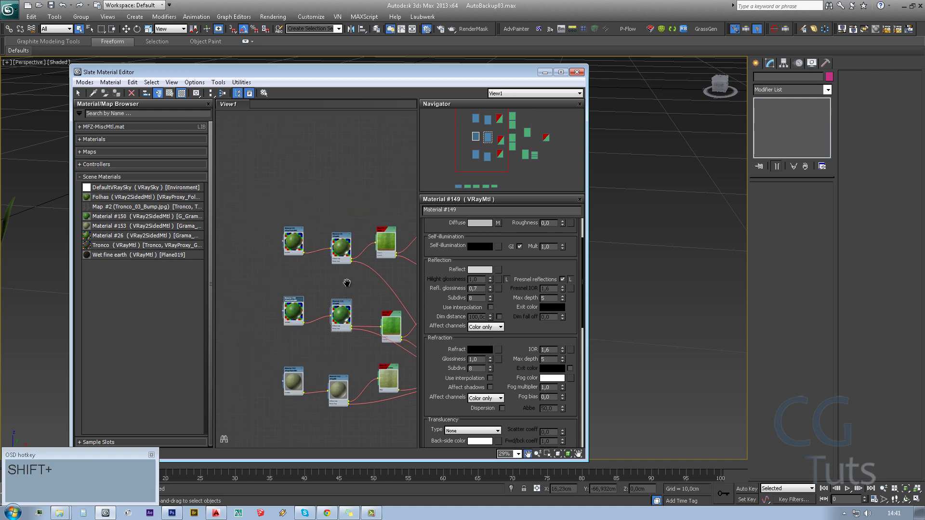
# - Display the parameters of the Map #34 Color Correction node
pyautogui.scroll(3, 347, 283)
pyautogui.moveTo(347, 283); pyautogui.dragTo(320, 241, button='middle')
pyautogui.scroll(3, 320, 242)
pyautogui.moveTo(398, 268); pyautogui.dragTo(356, 315, button='middle')
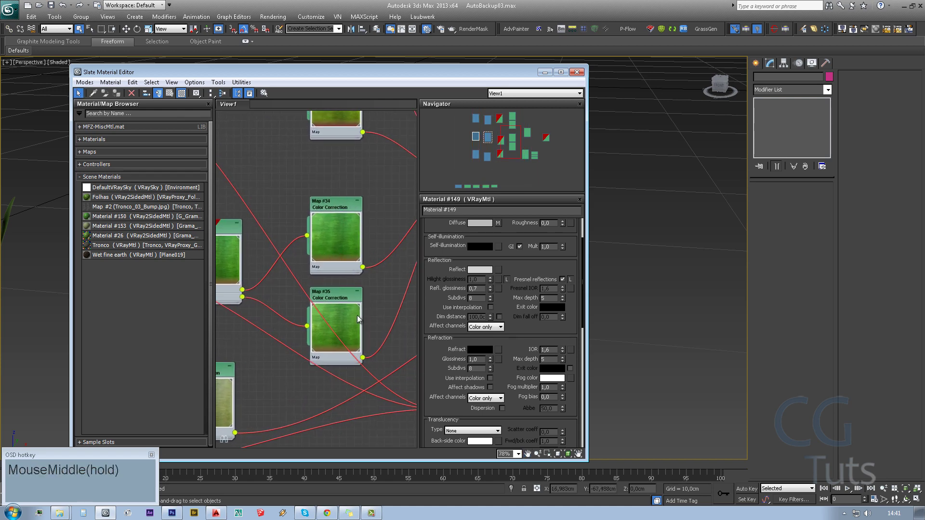
pyautogui.doubleClick(334, 253)
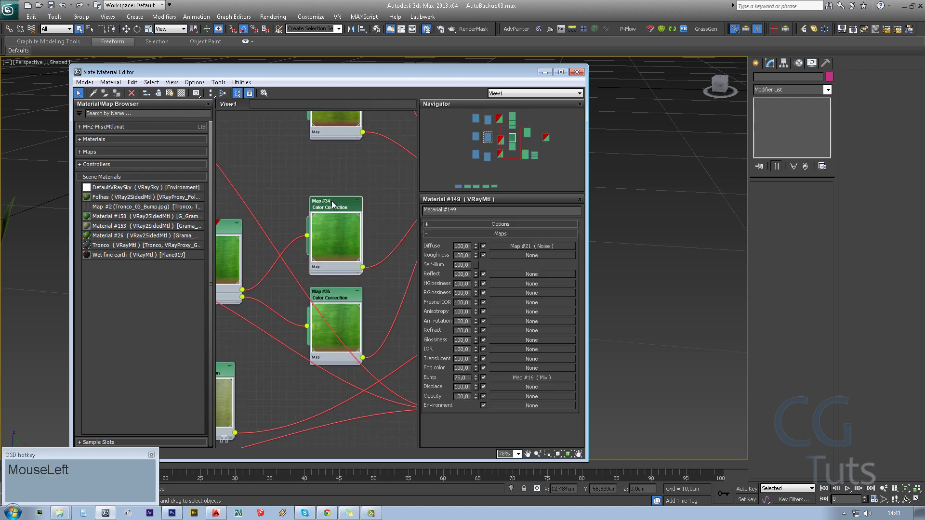
pyautogui.scroll(-4, 322, 280)
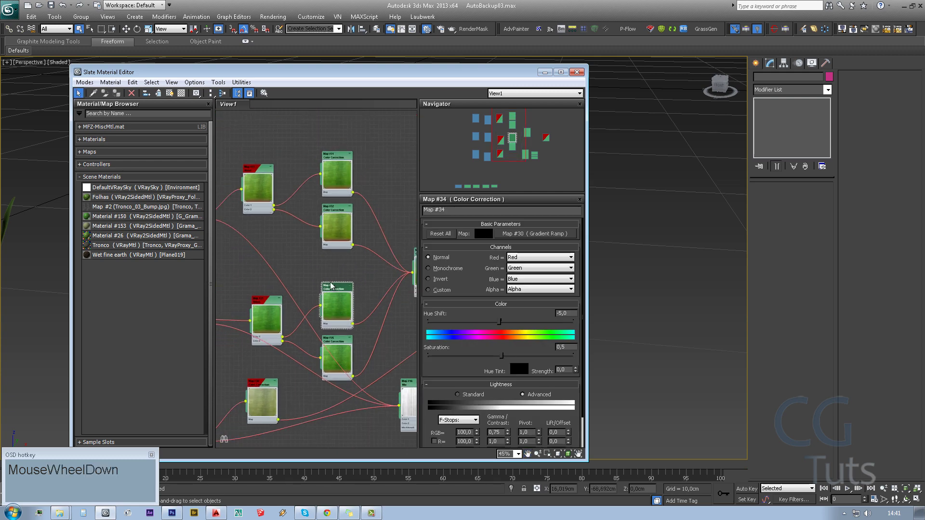
# - Examine the node connections from the Color Correction and Noise maps back to Material #25 and Material #149
pyautogui.moveTo(332, 273); pyautogui.dragTo(320, 324, button='middle')
pyautogui.scroll(1, 314, 295)
pyautogui.scroll(-1, 320, 324)
pyautogui.scroll(1, 351, 310)
pyautogui.scroll(2, 351, 310)
pyautogui.moveTo(377, 211); pyautogui.dragTo(287, 230, button='middle')
pyautogui.scroll(-1, 287, 230)
pyautogui.scroll(-2, 287, 230)
pyautogui.scroll(2, 289, 226)
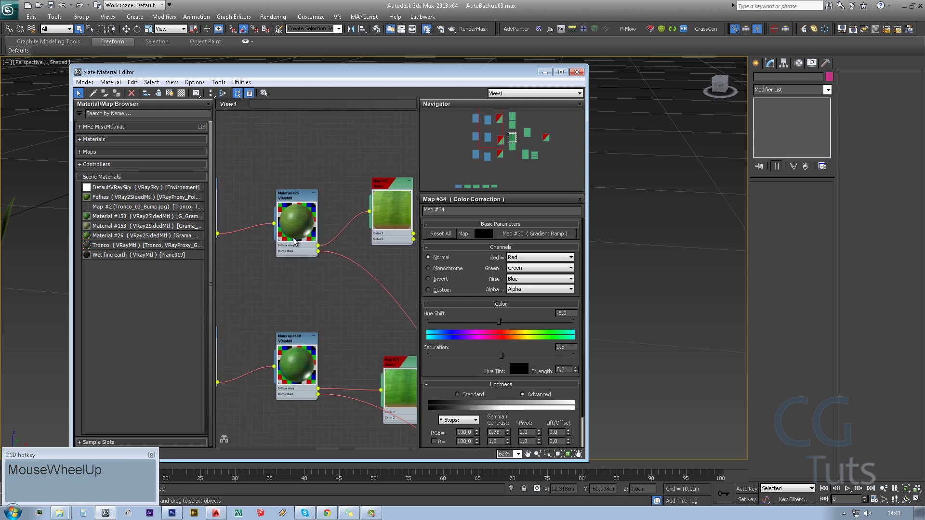
# - Examine the map slots of Material #25 and trace its bump branch through the Map #16 Mix and Map #33 Color Correction nodes
pyautogui.click(296, 221)
pyautogui.scroll(-15, 485, 365)
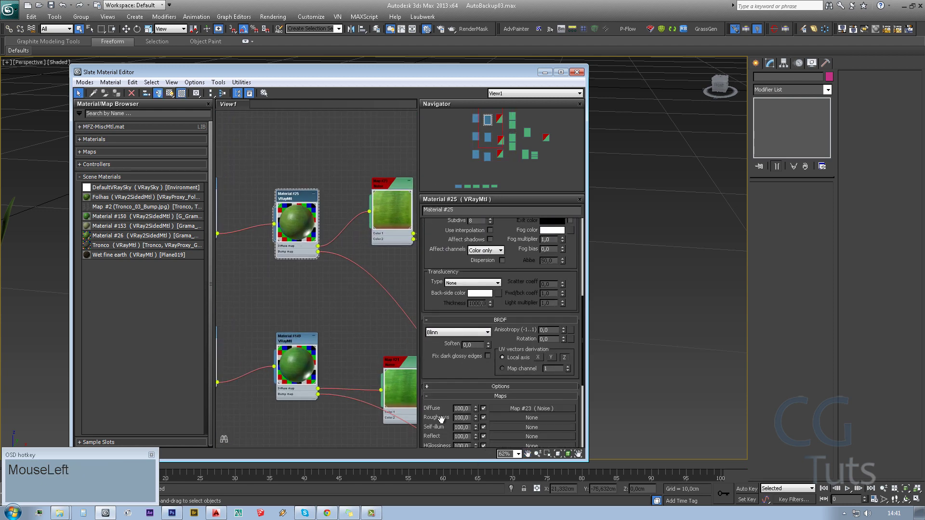
pyautogui.moveTo(362, 328); pyautogui.dragTo(308, 289, button='middle')
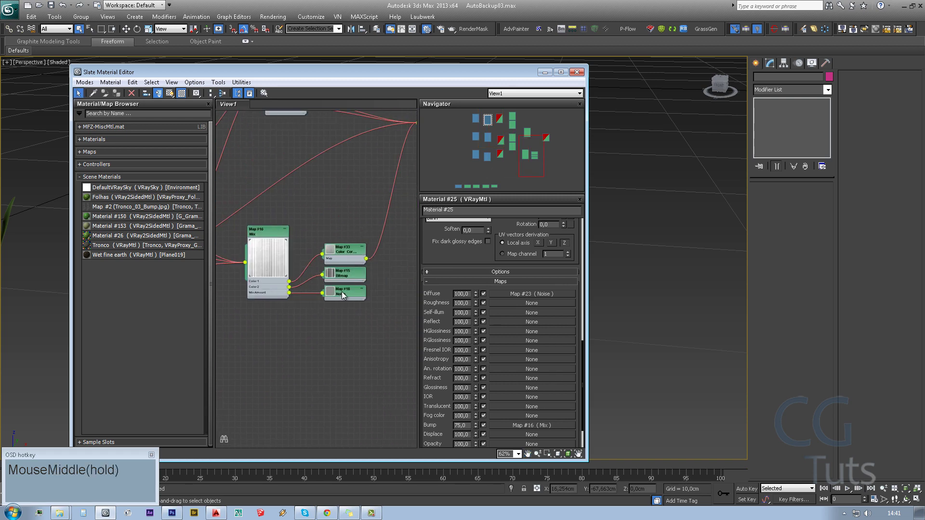
pyautogui.scroll(2, 309, 289)
pyautogui.scroll(2, 312, 295)
pyautogui.click(402, 244)
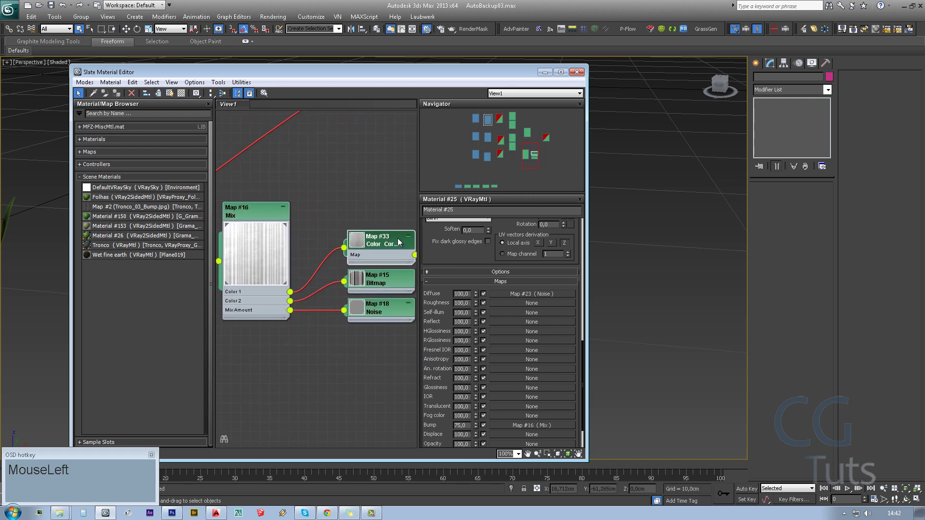
pyautogui.scroll(-4, 261, 322)
pyautogui.scroll(3, 357, 219)
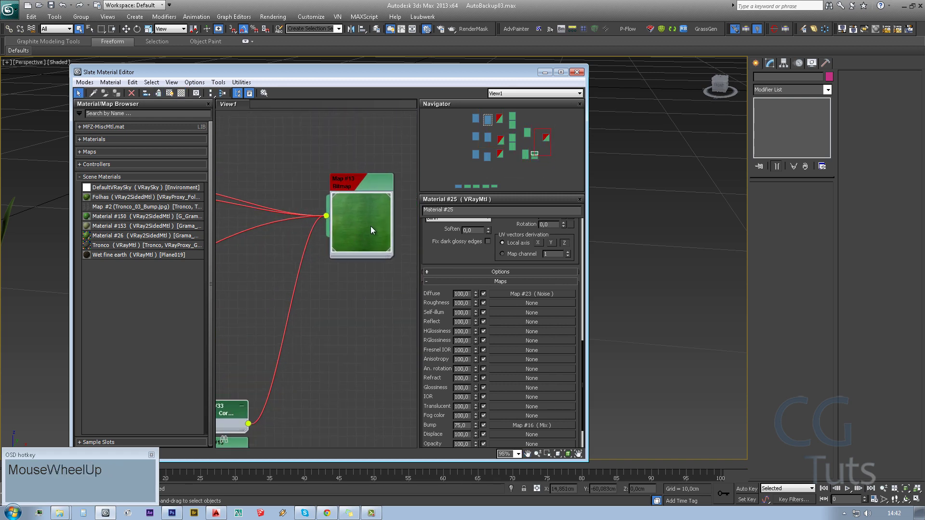
pyautogui.moveTo(362, 231); pyautogui.dragTo(379, 161, button='middle')
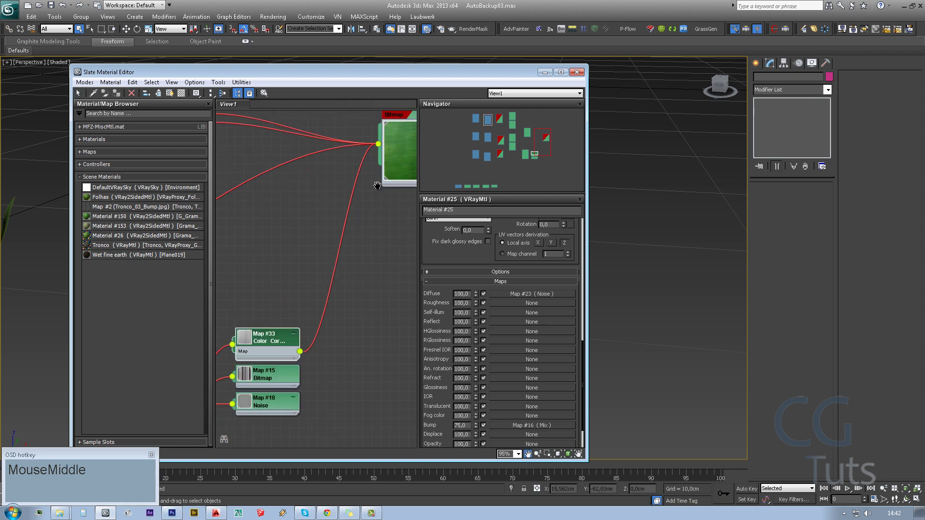
# - Display the parameters of the Map #15 Bitmap node, view its transluzens_grass.JPG image and close the image window
pyautogui.moveTo(250, 384); pyautogui.dragTo(305, 301, button='middle')
pyautogui.scroll(2, 271, 301)
pyautogui.doubleClick(305, 300)
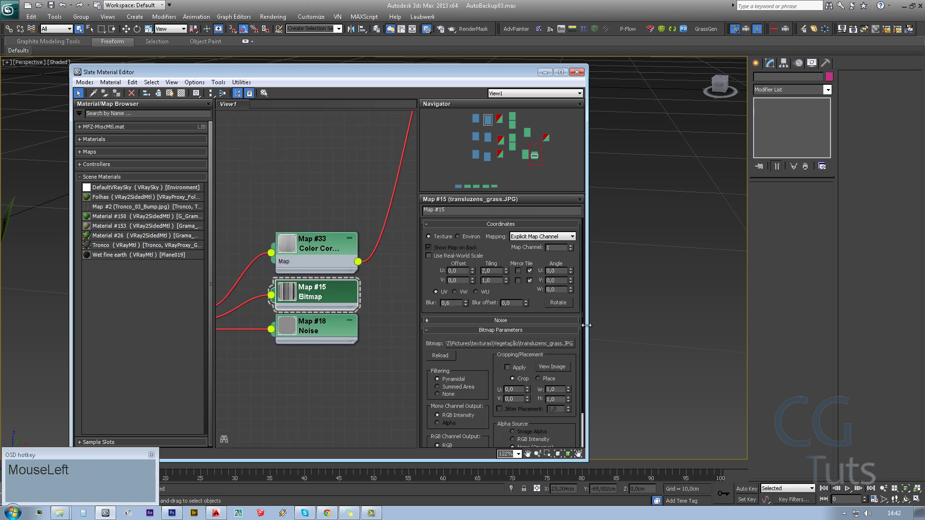
pyautogui.click(552, 367)
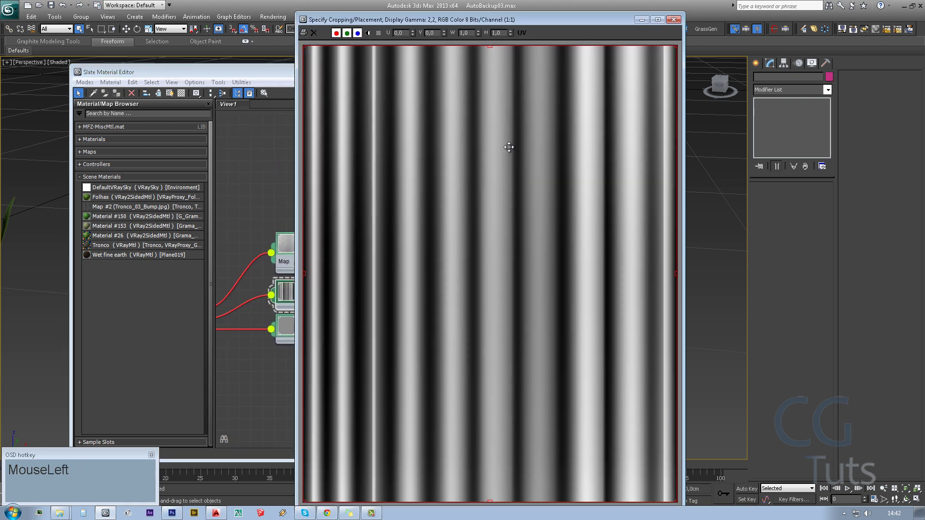
pyautogui.click(674, 20)
# - Display the parameters of the Map #18 Noise node that feeds the Mix map's amount
pyautogui.scroll(-1, 313, 287)
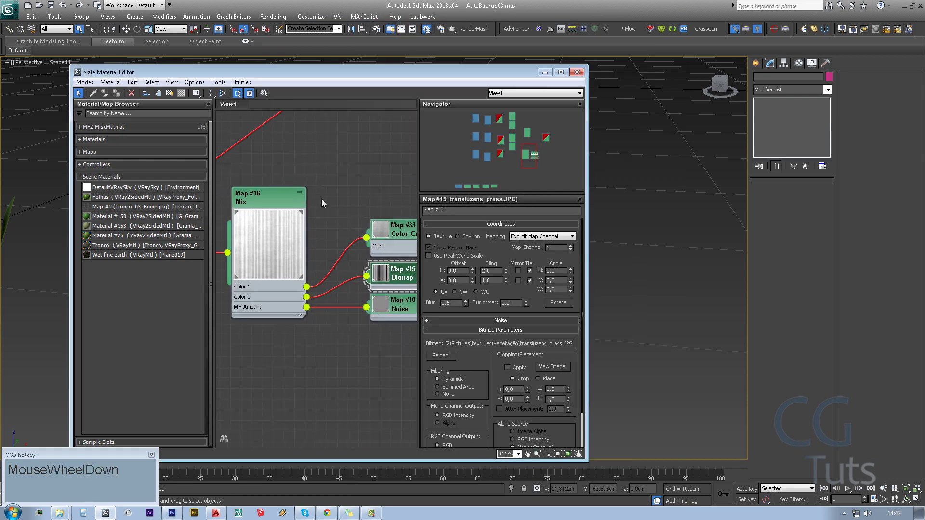
pyautogui.moveTo(333, 286); pyautogui.dragTo(297, 286, button='middle')
pyautogui.click(348, 308)
pyautogui.scroll(-10, 328, 325)
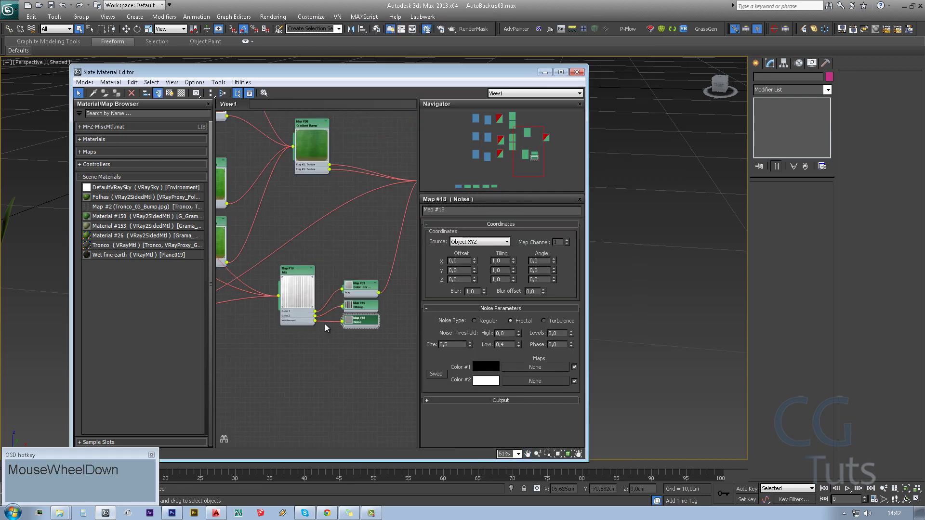
# - Return along the node chain to the Material #150 two-sided material and select its node
pyautogui.scroll(5, 294, 296)
pyautogui.moveTo(313, 305); pyautogui.dragTo(330, 258, button='middle')
pyautogui.scroll(3, 331, 277)
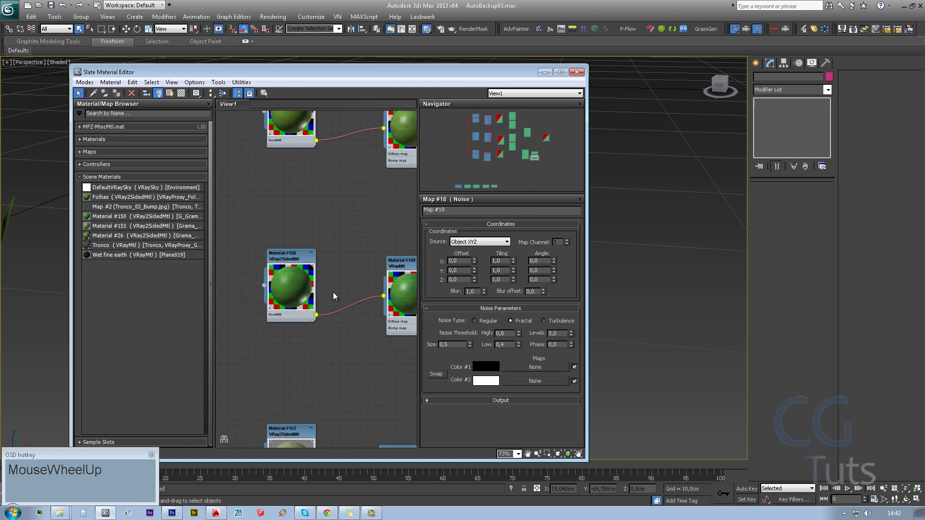
pyautogui.moveTo(332, 295); pyautogui.dragTo(302, 293, button='middle')
pyautogui.scroll(-2, 303, 294)
pyautogui.scroll(2, 317, 284)
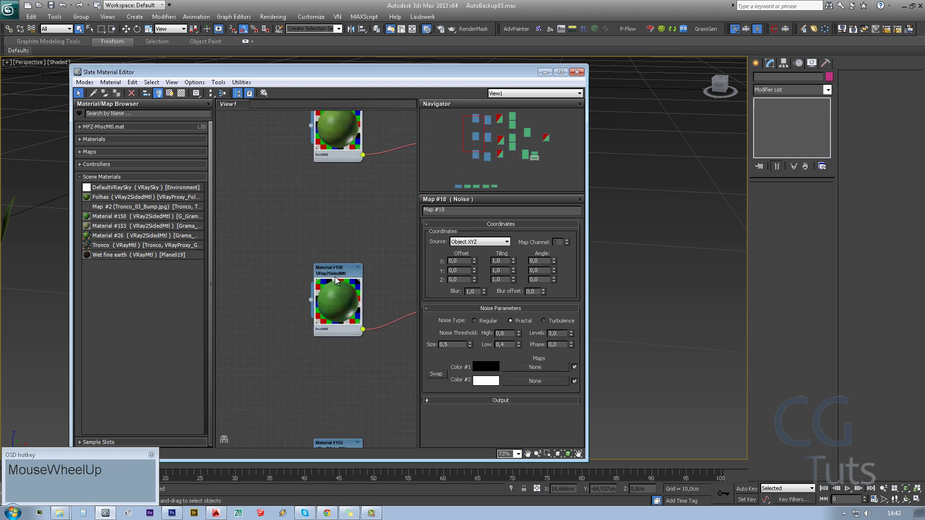
pyautogui.click(344, 268)
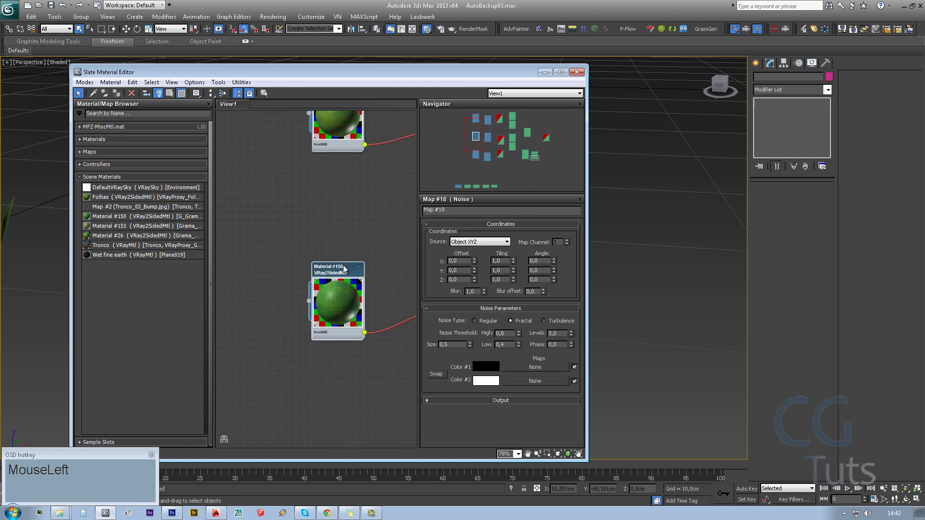
# - Close the Slate Material Editor, select the three large grass blades at the end of the row and examine them up close
pyautogui.click(578, 71)
pyautogui.scroll(-3, 456, 178)
pyautogui.moveTo(505, 215); pyautogui.dragTo(584, 324, button='middle')
pyautogui.moveTo(584, 324); pyautogui.dragTo(457, 251)
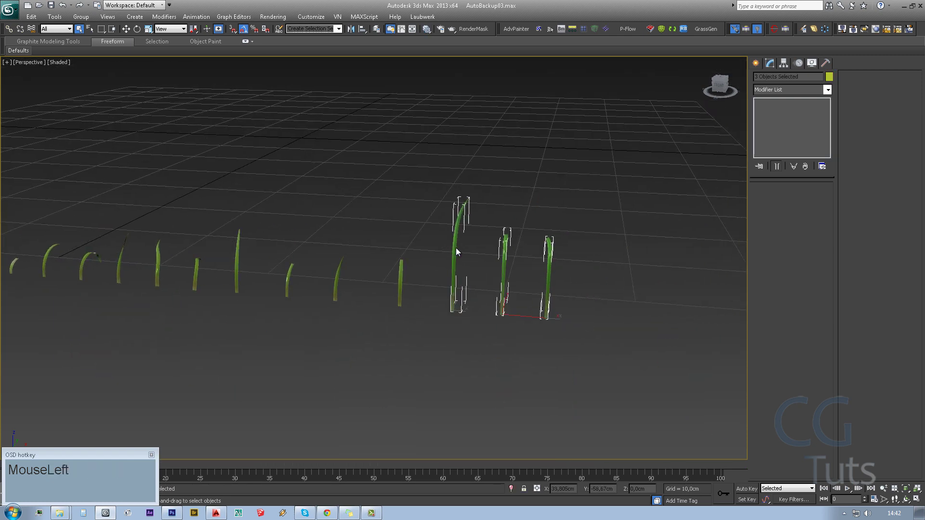
pyautogui.keyDown('alt'); pyautogui.moveTo(456, 251); pyautogui.dragTo(471, 284, button='middle'); pyautogui.keyUp('alt')
pyautogui.scroll(-1, 471, 285)
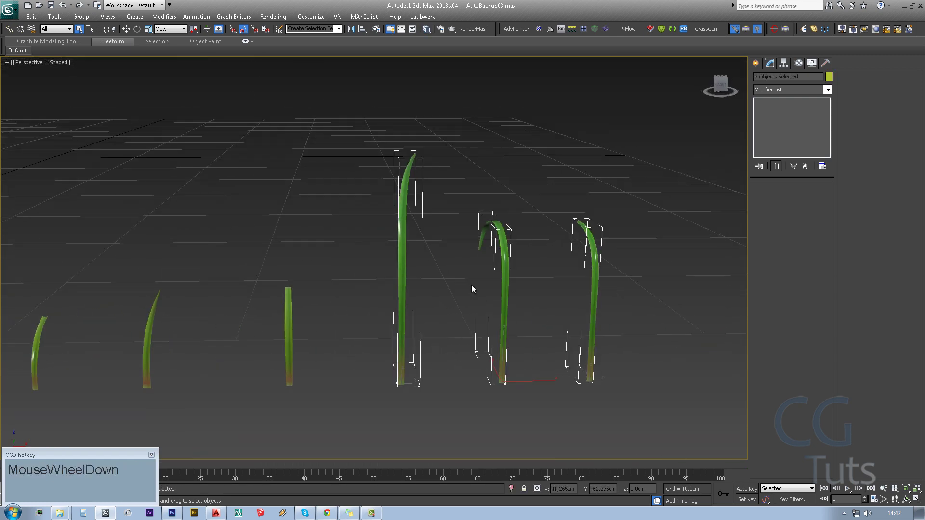
# - Reopen the Slate Material Editor and display the parameters of the Material #153 two-sided material
pyautogui.press('m')
pyautogui.scroll(-3, 356, 268)
pyautogui.scroll(3, 355, 268)
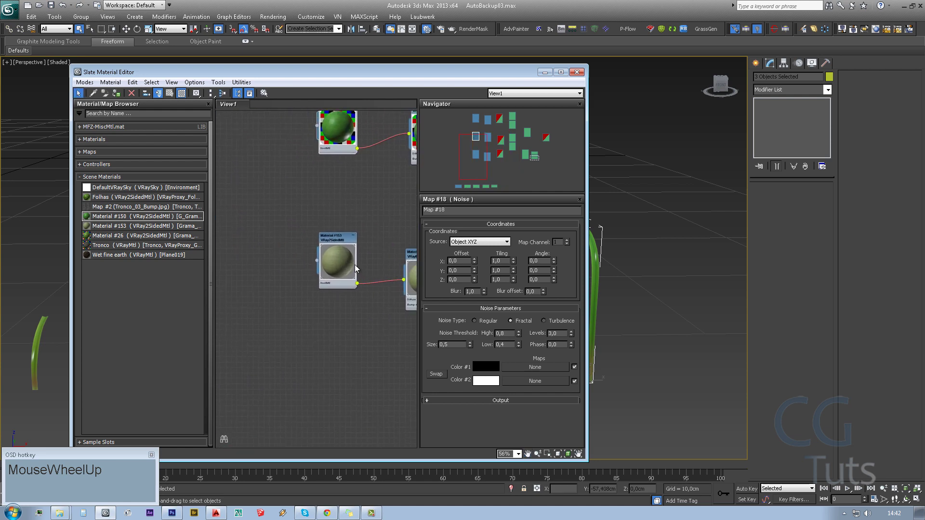
pyautogui.scroll(3, 356, 268)
pyautogui.click(324, 286)
pyautogui.scroll(-2, 324, 286)
pyautogui.moveTo(311, 282); pyautogui.dragTo(267, 285, button='middle')
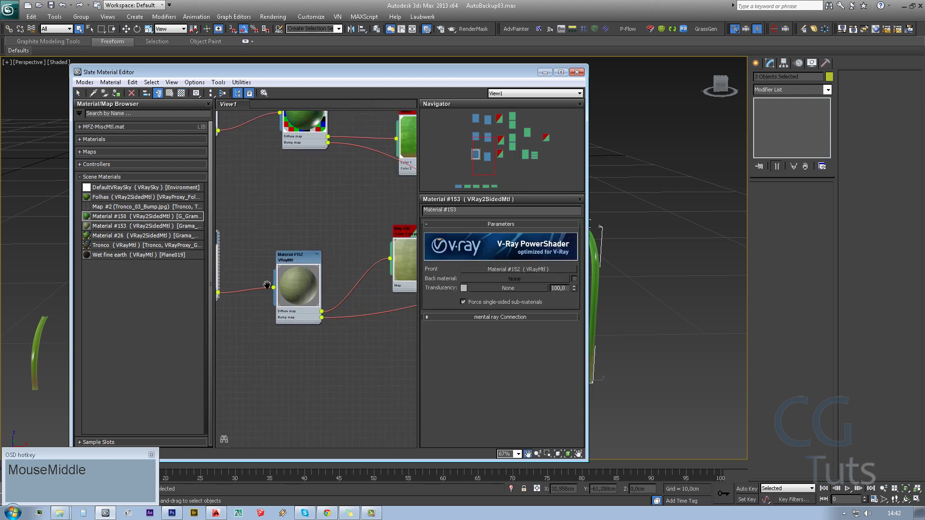
# - Set the RGB Gamma/Contrast of the Map #36 Color Correction node to 0,85
pyautogui.scroll(3, 361, 278)
pyautogui.doubleClick(361, 278)
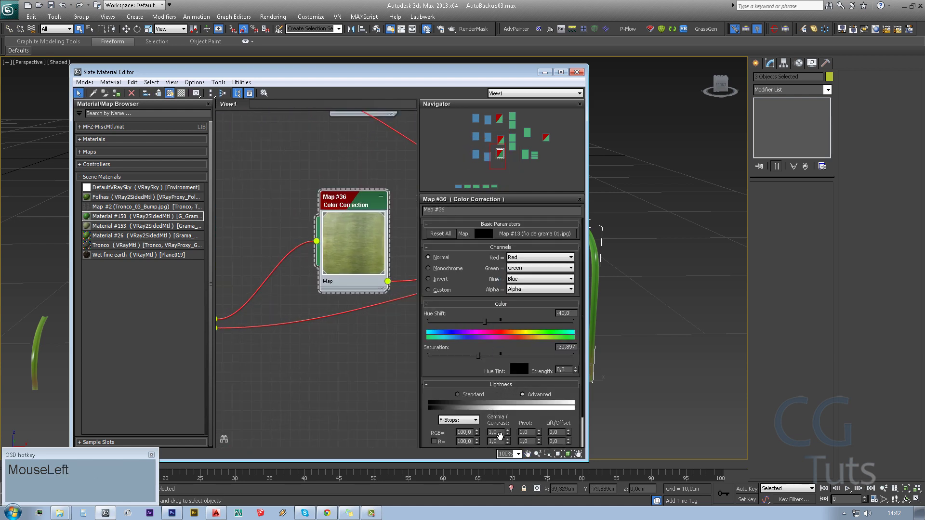
pyautogui.click(499, 436)
pyautogui.write(',')
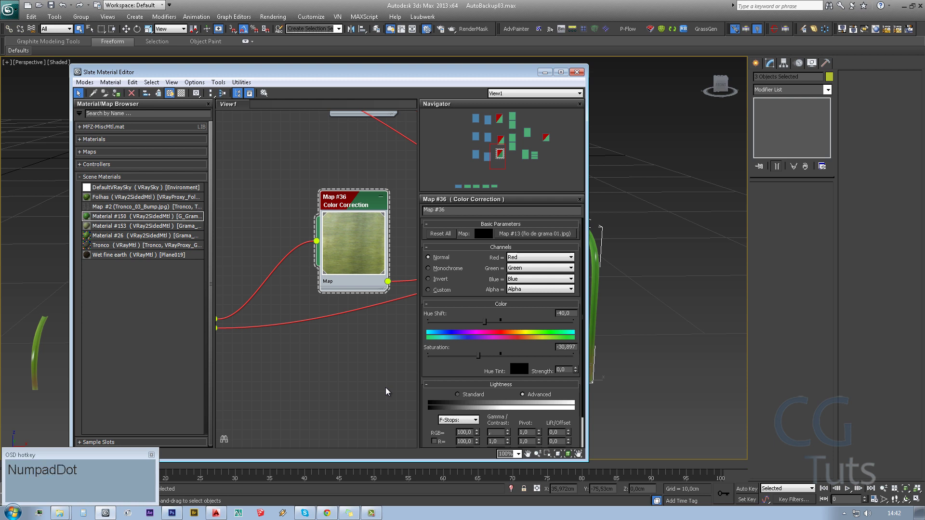
pyautogui.write('85')
pyautogui.press('Return')
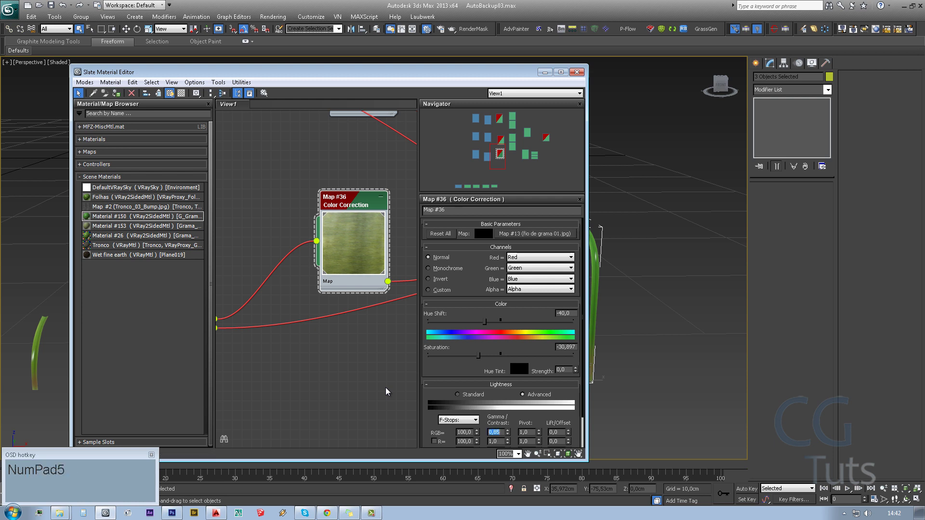
# - Look back over the Material #153 nodes, close the material editor, deselect the blades and examine the whole row in the viewport
pyautogui.moveTo(365, 263); pyautogui.dragTo(295, 292, button='middle')
pyautogui.scroll(-4, 371, 264)
pyautogui.scroll(3, 294, 292)
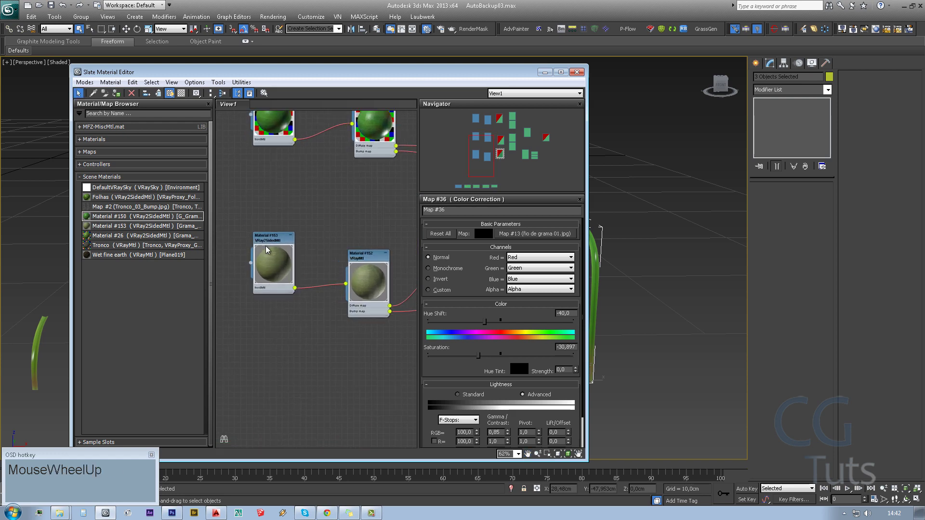
pyautogui.click(576, 72)
pyautogui.moveTo(674, 231); pyautogui.dragTo(707, 251, button='middle')
pyautogui.scroll(-4, 707, 251)
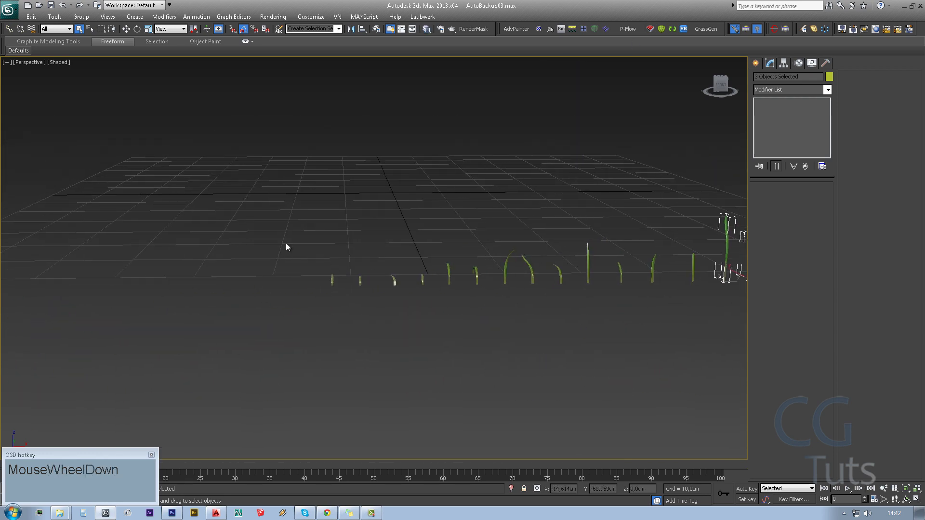
pyautogui.moveTo(421, 317); pyautogui.dragTo(422, 318)
pyautogui.scroll(5, 422, 317)
pyautogui.keyDown('alt'); pyautogui.moveTo(448, 301); pyautogui.dragTo(338, 227, button='middle'); pyautogui.keyUp('alt')
pyautogui.scroll(-4, 337, 302)
pyautogui.keyDown('alt'); pyautogui.moveTo(337, 301); pyautogui.dragTo(391, 319, button='middle'); pyautogui.keyUp('alt')
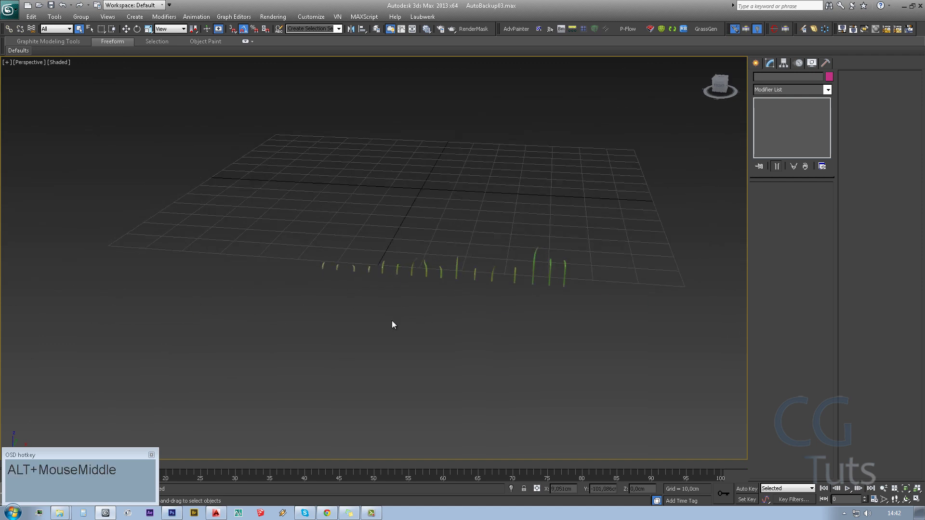
# - Reopen the Slate Material Editor and display the reflection and refraction settings of Material #152
pyautogui.press('m')
pyautogui.scroll(-2, 349, 264)
pyautogui.scroll(1, 377, 263)
pyautogui.scroll(2, 377, 262)
pyautogui.moveTo(377, 262); pyautogui.dragTo(305, 289, button='middle')
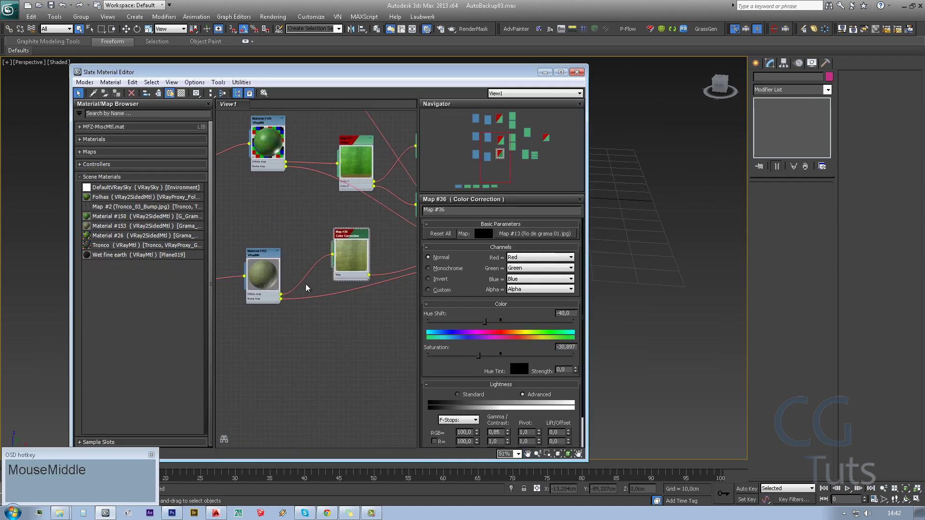
pyautogui.scroll(2, 305, 289)
pyautogui.click(263, 261)
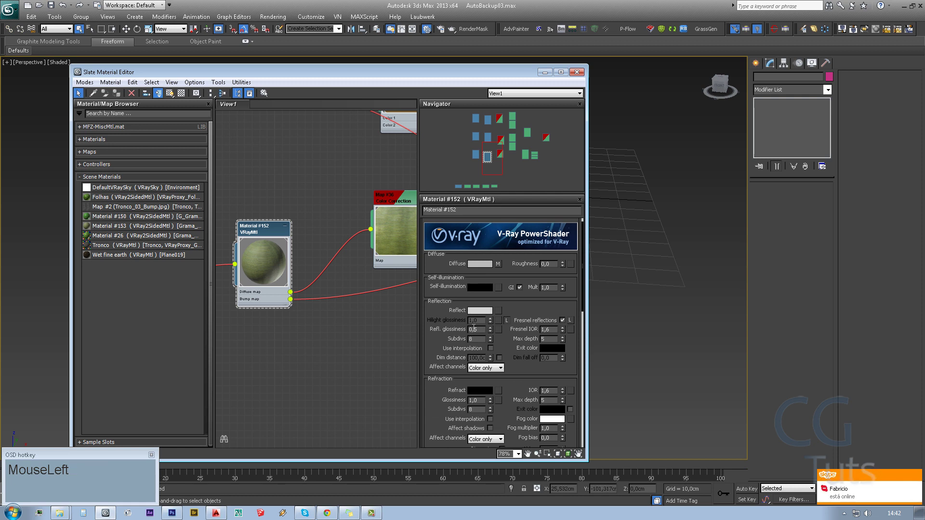
# - Trace the bump connection of Material #152 to the Map #16 Mix node and its input maps
pyautogui.scroll(-2, 348, 298)
pyautogui.moveTo(312, 307); pyautogui.dragTo(504, 357, button='middle')
pyautogui.scroll(1, 300, 304)
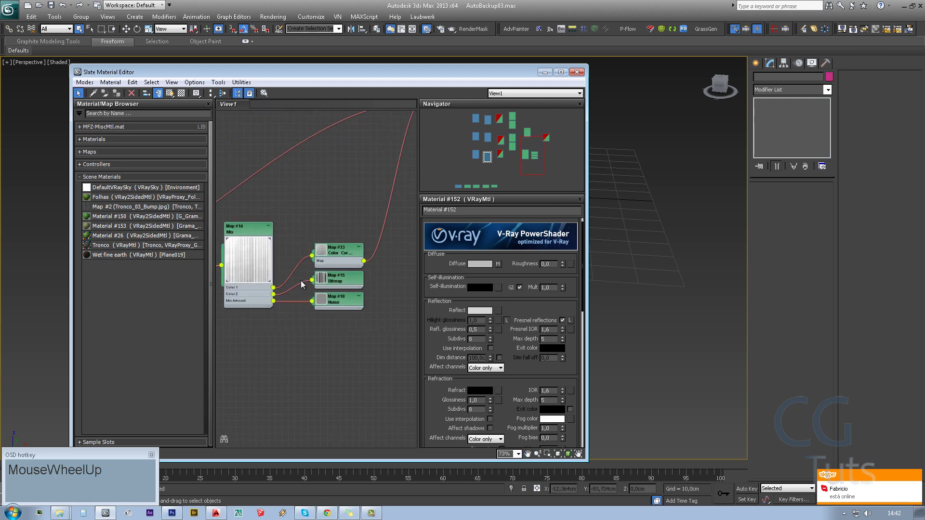
pyautogui.scroll(-2, 309, 316)
pyautogui.moveTo(309, 316); pyautogui.dragTo(331, 297, button='middle')
pyautogui.scroll(1, 365, 299)
pyautogui.scroll(-3, 317, 298)
pyautogui.scroll(5, 331, 296)
# - Display the color and lightness settings of the Map #36 Color Correction node and look over all the material node chains
pyautogui.click(332, 320)
pyautogui.doubleClick(332, 320)
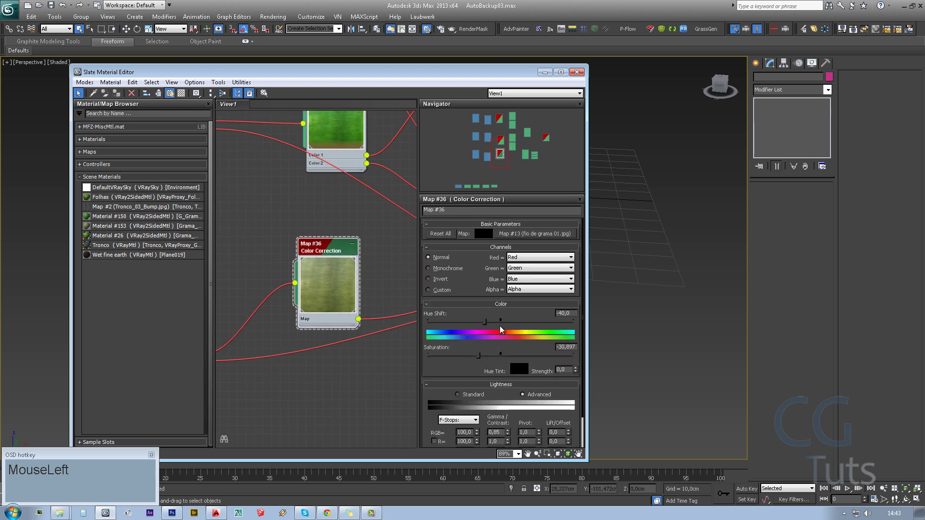
pyautogui.scroll(-2, 469, 367)
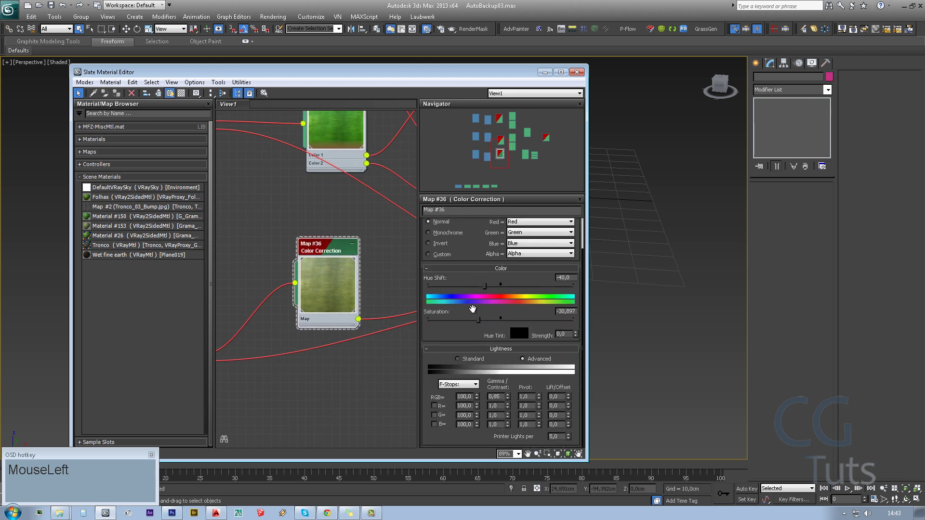
pyautogui.scroll(-5, 368, 259)
pyautogui.moveTo(368, 259); pyautogui.dragTo(346, 319, button='middle')
pyautogui.scroll(3, 329, 318)
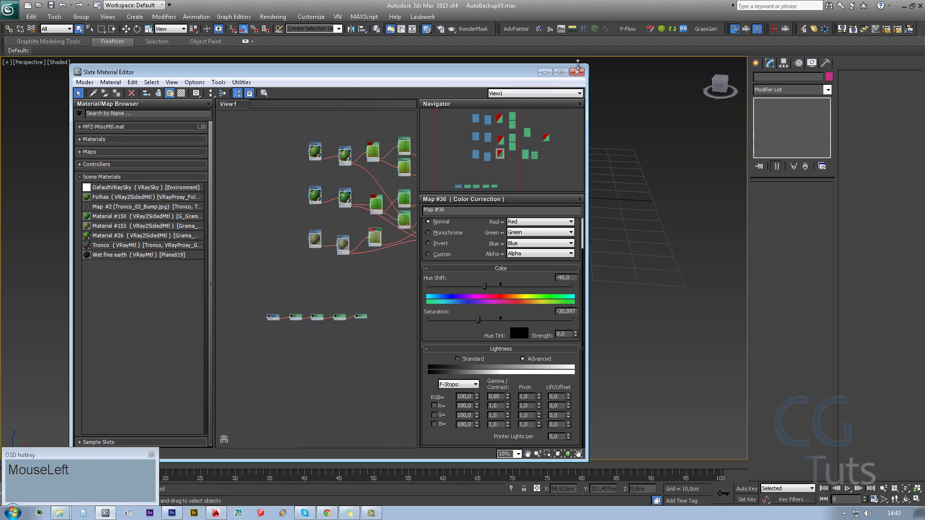
# - Close the Slate Material Editor and examine the complete row of grass blades from a new angle with nothing selected
pyautogui.click(576, 72)
pyautogui.moveTo(409, 178); pyautogui.dragTo(392, 261, button='middle')
pyautogui.scroll(-3, 401, 251)
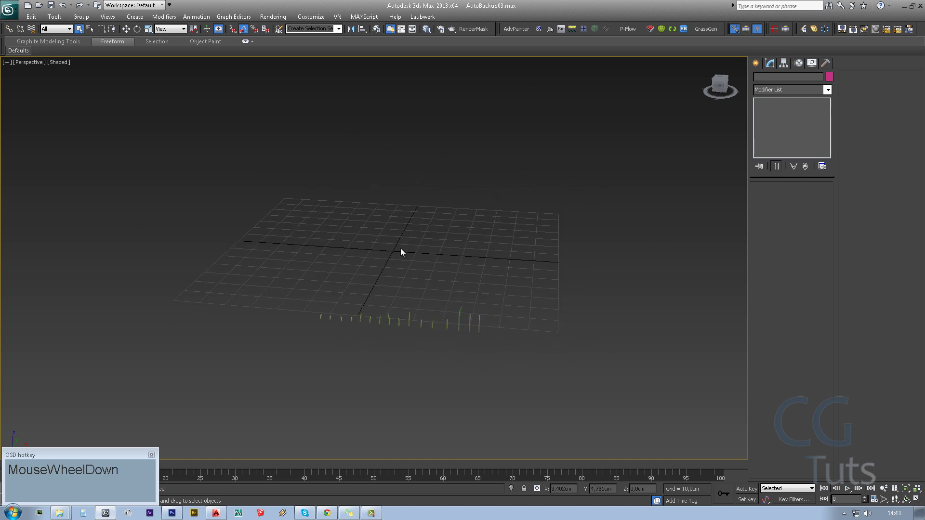
pyautogui.rightClick(400, 248)
pyautogui.click(442, 235)
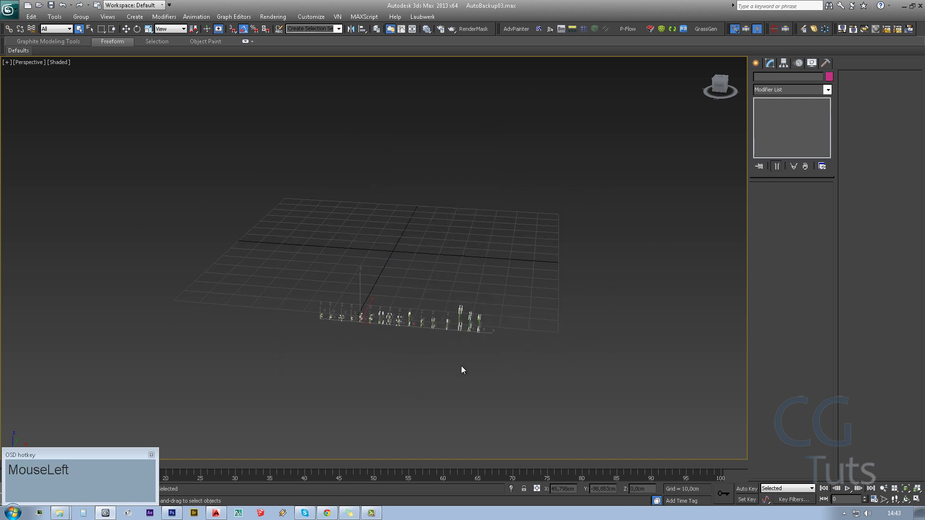
pyautogui.keyDown('alt'); pyautogui.moveTo(461, 370); pyautogui.dragTo(222, 299, button='middle'); pyautogui.keyUp('alt')
pyautogui.moveTo(578, 379); pyautogui.dragTo(584, 377)
pyautogui.click(409, 310)
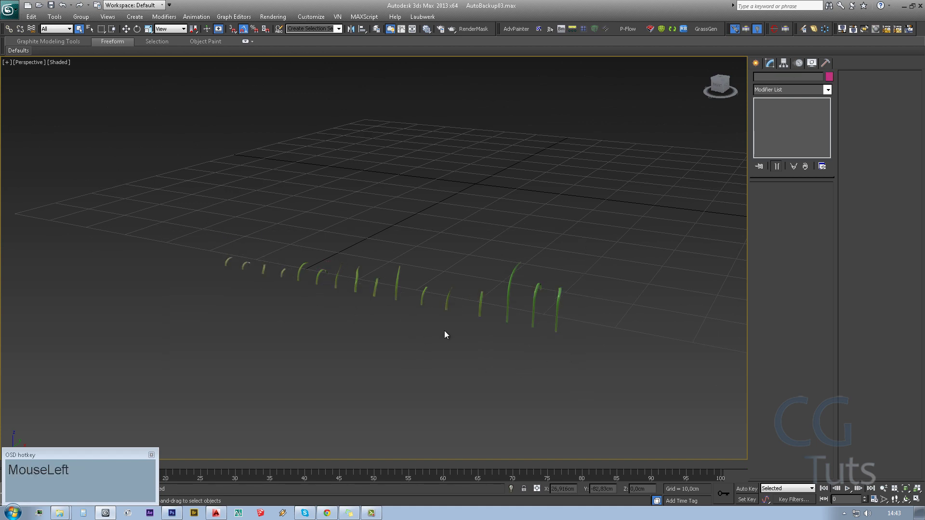
pyautogui.keyDown('alt'); pyautogui.moveTo(444, 332); pyautogui.dragTo(289, 191, button='middle'); pyautogui.keyUp('alt')
pyautogui.moveTo(99, 244); pyautogui.dragTo(202, 277, button='middle')
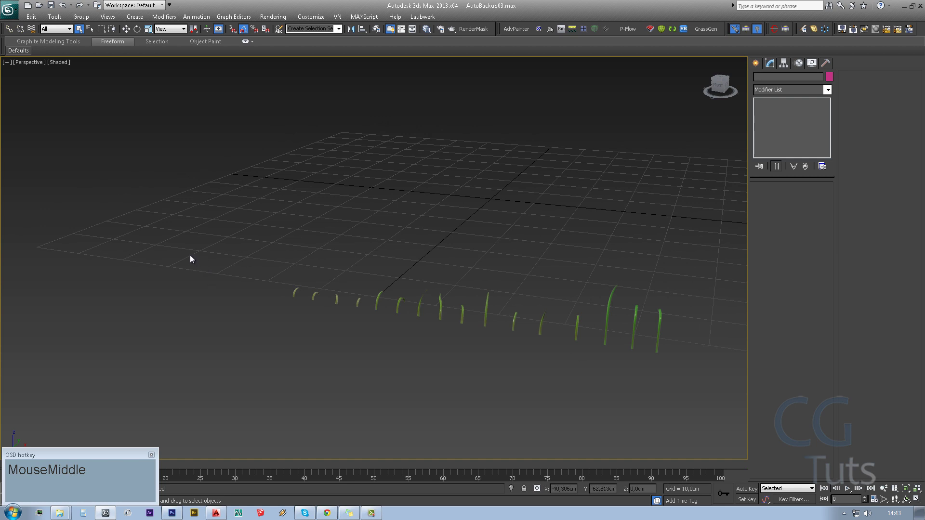
pyautogui.moveTo(116, 267); pyautogui.dragTo(118, 269, button='middle')
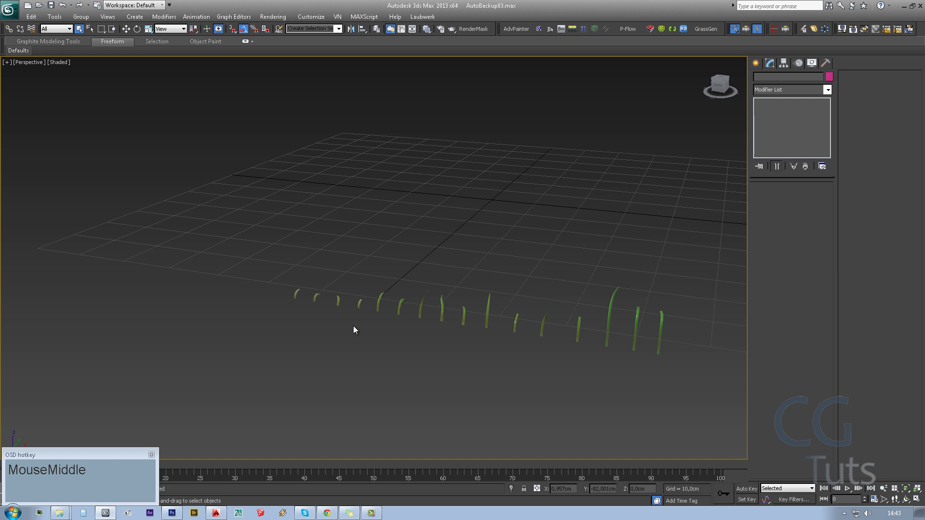
# - Unhide the Cena group and the Grama_Aglomerado_Circle object by name
pyautogui.rightClick(388, 249)
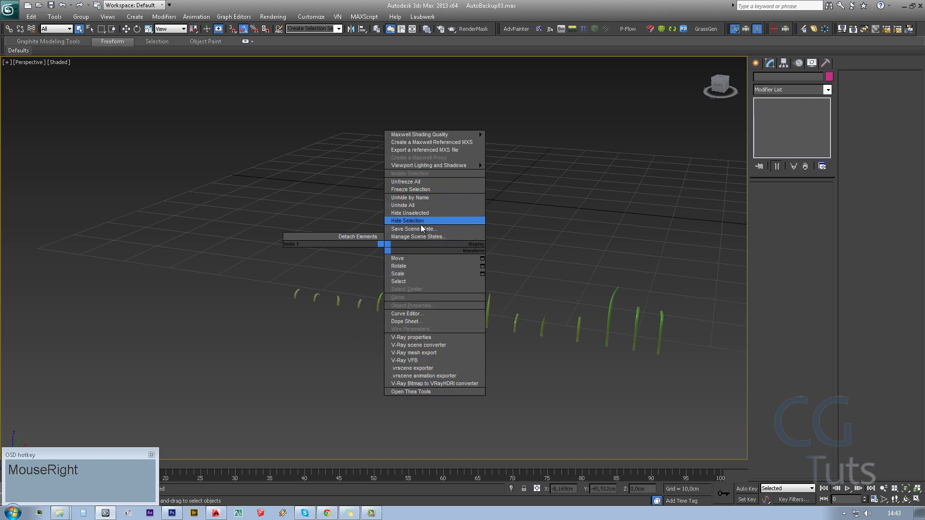
pyautogui.click(423, 199)
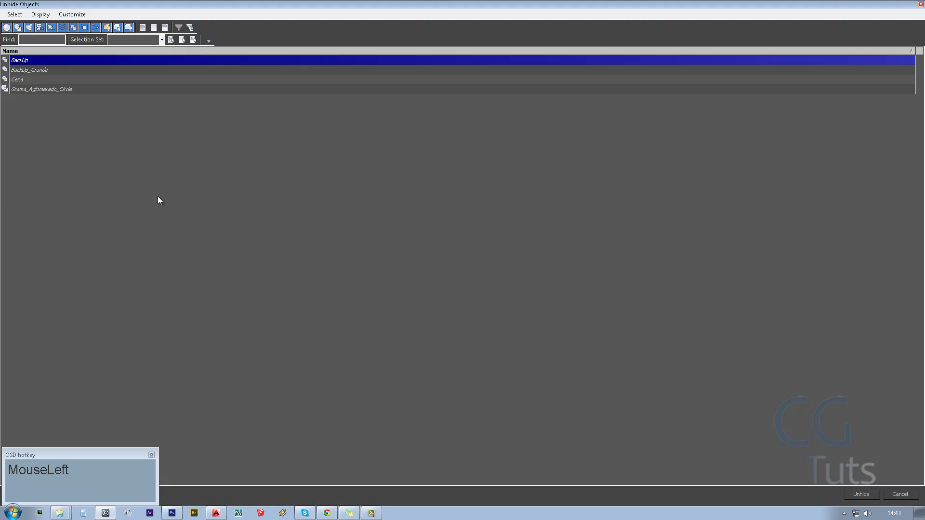
pyautogui.click(30, 79)
pyautogui.keyDown('ctrl'); pyautogui.click(31, 88); pyautogui.keyUp('ctrl')
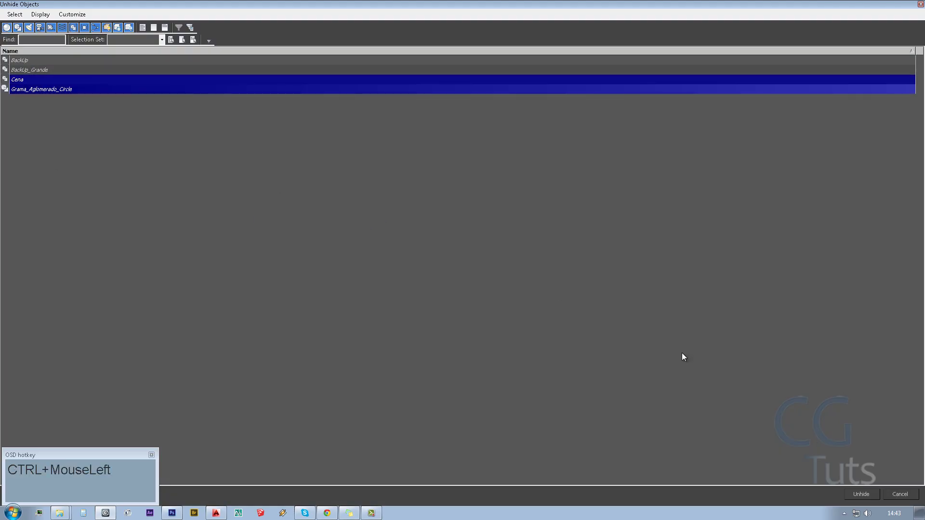
pyautogui.click(861, 494)
pyautogui.scroll(-5, 406, 342)
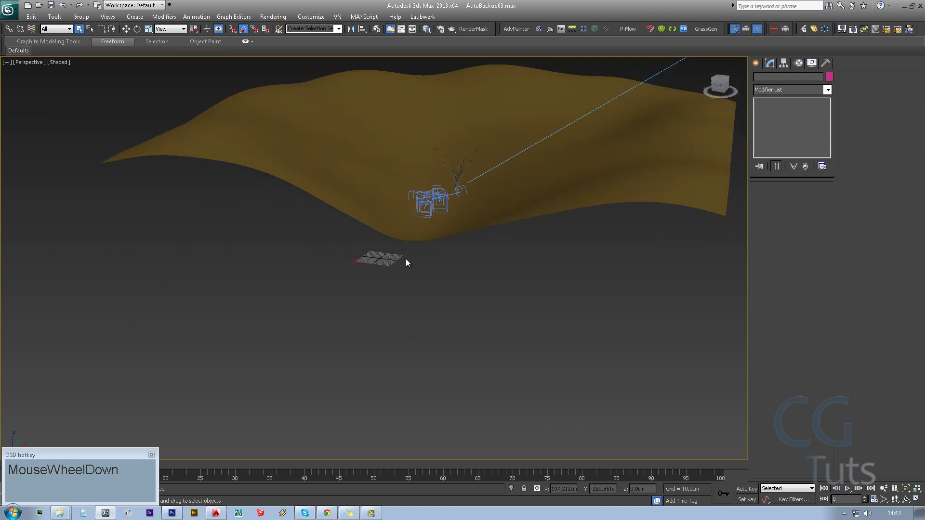
pyautogui.scroll(1, 496, 260)
pyautogui.moveTo(495, 261); pyautogui.dragTo(386, 317, button='middle')
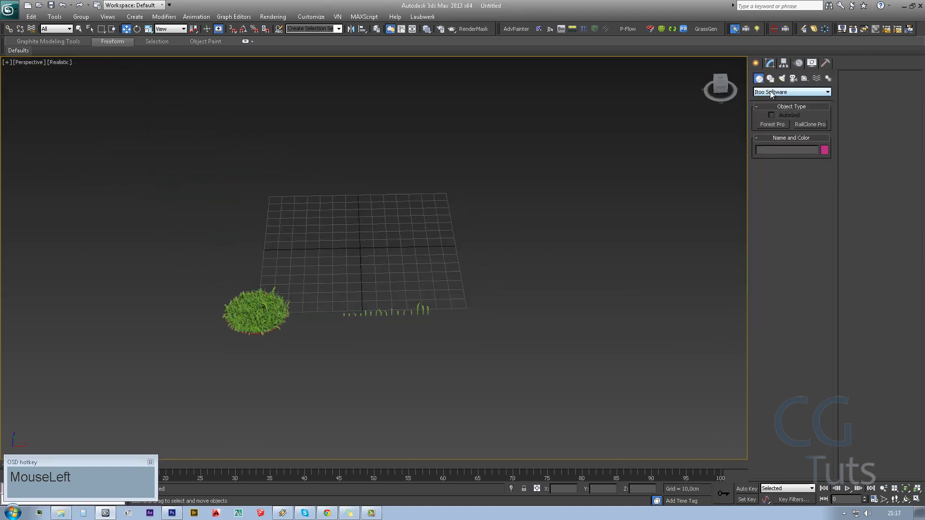
# - Draw a standard primitive plane and set its length and width to 1000 cm
pyautogui.click(771, 93)
pyautogui.click(810, 165)
pyautogui.moveTo(689, 308); pyautogui.dragTo(318, 89)
pyautogui.write('1000')
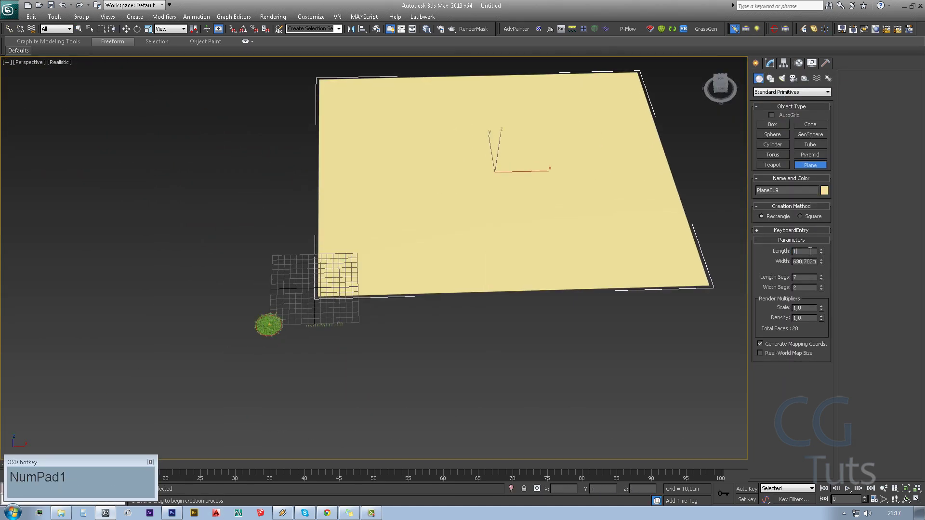
pyautogui.press('Tab')
pyautogui.write('1000')
pyautogui.press('Return')
# - Move the plane so its near corner lies by the origin grid and turn on the edged faces display
pyautogui.scroll(-5, 276, 173)
pyautogui.press('w')
pyautogui.moveTo(395, 231); pyautogui.dragTo(446, 182)
pyautogui.click(769, 64)
pyautogui.press('F4')
# - Try very dense subdivisions on the plane, with 1000 and 500 length and width segments
pyautogui.doubleClick(798, 225)
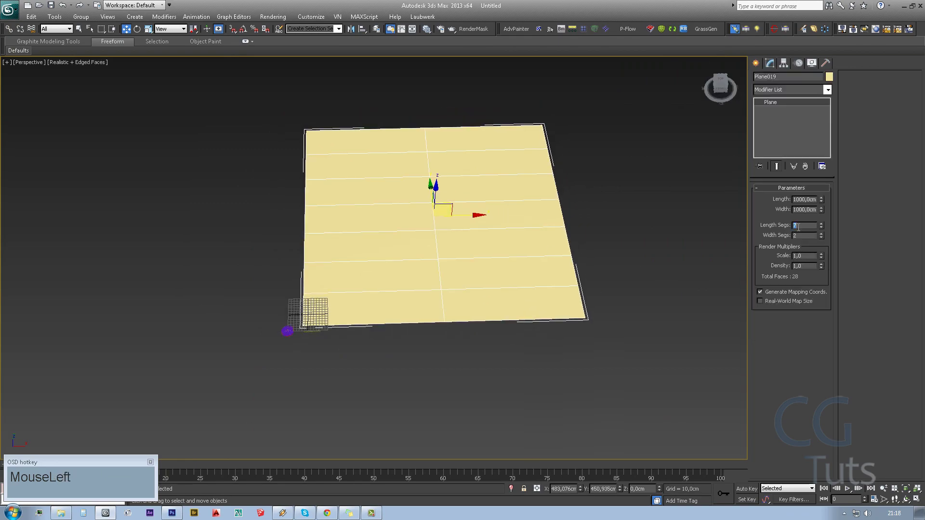
pyautogui.write('1000')
pyautogui.press('Tab')
pyautogui.scroll(5, 363, 309)
pyautogui.doubleClick(800, 226)
pyautogui.write('500')
pyautogui.press('Tab')
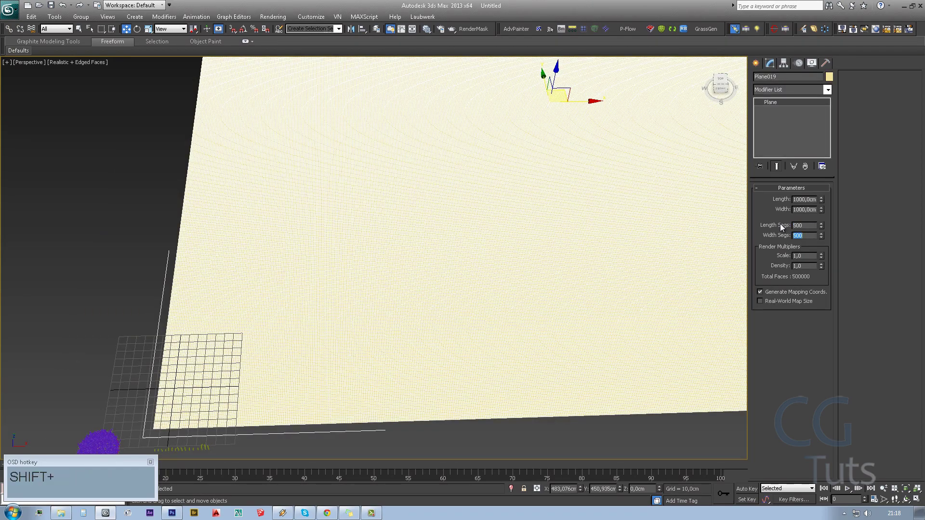
# - Set the plane's length and width segments to 200 and convert it to an editable poly
pyautogui.hotkey('shift', 'Tab')
pyautogui.write('200')
pyautogui.press('Tab')
pyautogui.write('200')
pyautogui.rightClick(770, 102)
pyautogui.click(792, 179)
# - Start the Freeform Push/Pull deform brush on the plane, resize it, and set its strength to 1 and offset to 25
pyautogui.keyDown('alt'); pyautogui.moveTo(434, 269); pyautogui.dragTo(474, 289, button='middle'); pyautogui.keyUp('alt')
pyautogui.moveTo(80, 51)
pyautogui.click(35, 72)
pyautogui.moveTo(537, 285)
pyautogui.keyDown('ctrl'); pyautogui.keyDown('shift'); pyautogui.mouseDown()
pyautogui.moveTo(236, 151)
pyautogui.moveTo(241, 106)
pyautogui.mouseUp(); pyautogui.keyUp('shift'); pyautogui.keyUp('ctrl')
pyautogui.keyDown('alt'); pyautogui.keyDown('shift'); pyautogui.moveTo(433, 206); pyautogui.dragTo(419, 302); pyautogui.keyUp('shift'); pyautogui.keyUp('alt')
pyautogui.doubleClick(63, 203)
pyautogui.write('1')
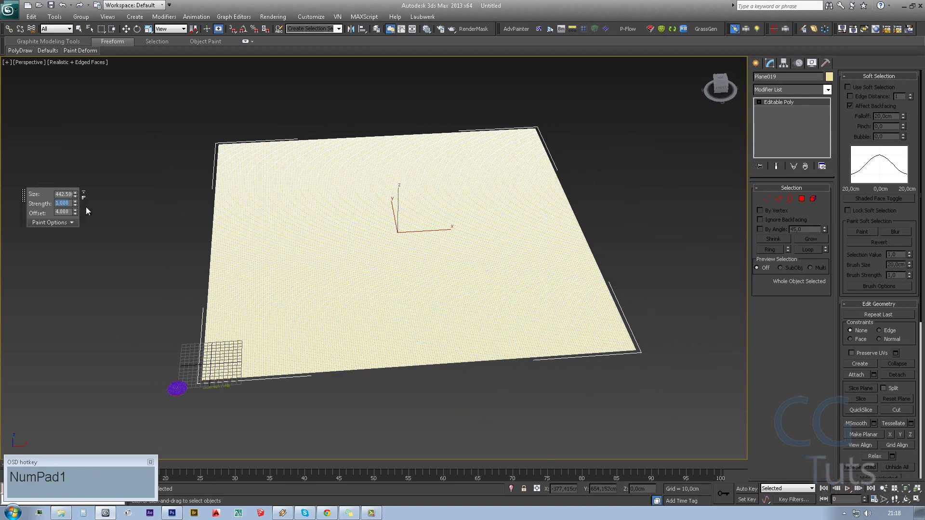
pyautogui.press('Tab')
pyautogui.write('25')
# - Paint the first hill shapes on the plane, hide its edged faces, and undo the last stroke
pyautogui.moveTo(510, 150)
pyautogui.mouseDown()
pyautogui.moveTo(273, 166)
pyautogui.moveTo(293, 120)
pyautogui.moveTo(561, 244)
pyautogui.moveTo(396, 303)
pyautogui.mouseUp()
pyautogui.press('F4')
pyautogui.keyDown('alt'); pyautogui.moveTo(396, 303); pyautogui.dragTo(393, 245, button='middle'); pyautogui.keyUp('alt')
pyautogui.moveTo(392, 240)
pyautogui.mouseDown()
pyautogui.moveTo(253, 185)
pyautogui.moveTo(380, 316)
pyautogui.moveTo(422, 330)
pyautogui.mouseUp()
pyautogui.hotkey('ctrl', 'z')
# - Open the brush's Painter Options and sculpt more rolling hills, enlarging the brush to about 330 in size
pyautogui.click(53, 222)
pyautogui.moveTo(433, 289)
pyautogui.keyDown('alt'); pyautogui.mouseDown(button='middle')
pyautogui.moveTo(456, 242)
pyautogui.moveTo(496, 223)
pyautogui.mouseUp(button='middle'); pyautogui.keyUp('alt')
pyautogui.keyDown('ctrl'); pyautogui.keyDown('shift'); pyautogui.moveTo(496, 223); pyautogui.dragTo(572, 179); pyautogui.keyUp('shift'); pyautogui.keyUp('ctrl')
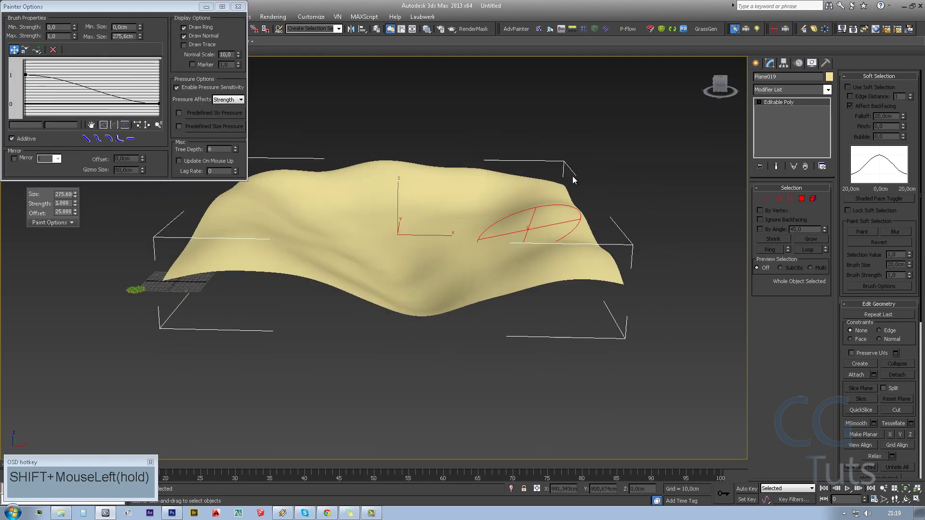
pyautogui.moveTo(572, 179)
pyautogui.keyDown('alt'); pyautogui.mouseDown(button='middle')
pyautogui.moveTo(372, 262)
pyautogui.moveTo(380, 241)
pyautogui.moveTo(501, 208)
pyautogui.mouseUp(button='middle'); pyautogui.keyUp('alt')
pyautogui.keyDown('ctrl'); pyautogui.keyDown('shift'); pyautogui.moveTo(501, 207); pyautogui.dragTo(518, 206); pyautogui.keyUp('shift'); pyautogui.keyUp('ctrl')
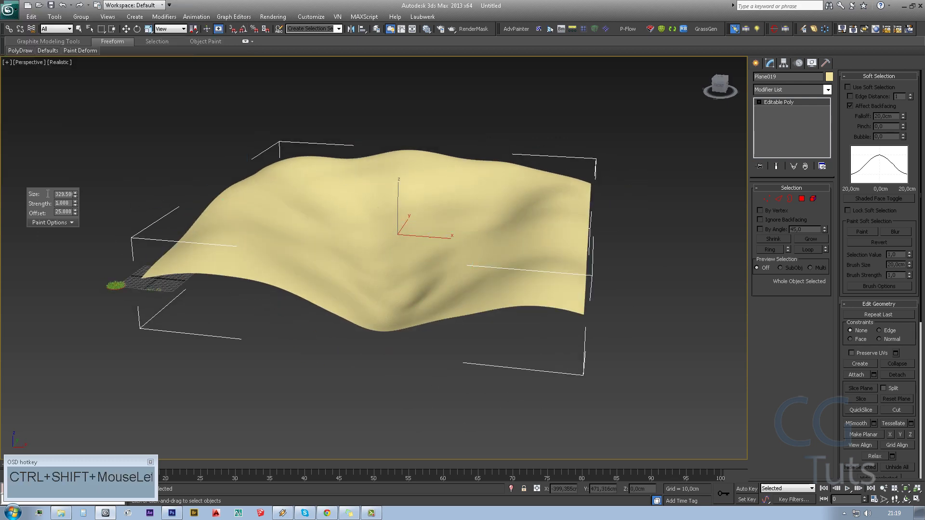
# - Soften the sculpted bumps with a relax brush about 336 in size and set its strength to 5
pyautogui.moveTo(485, 281); pyautogui.dragTo(482, 280)
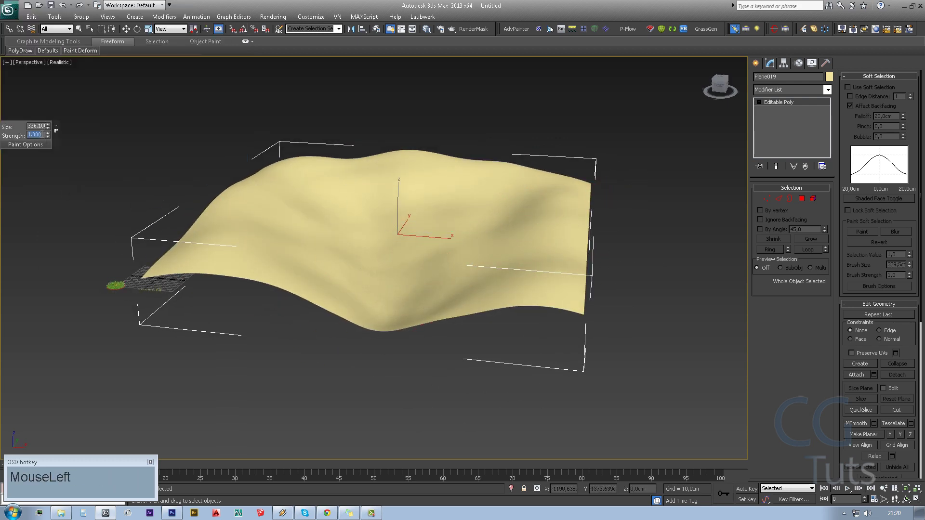
pyautogui.keyDown('alt'); pyautogui.moveTo(482, 279); pyautogui.dragTo(309, 251, button='middle'); pyautogui.keyUp('alt')
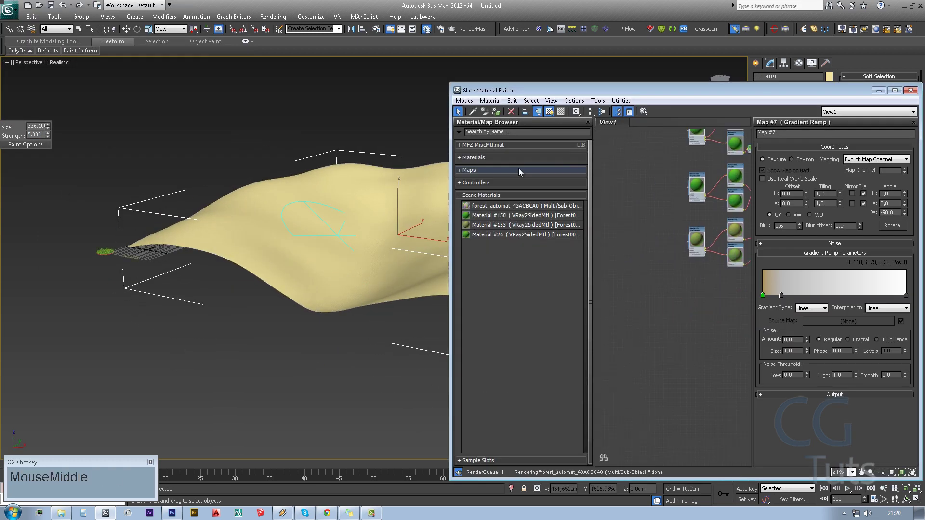
# - Use the Slate Material Editor to assign a new plain gray material to the terrain
pyautogui.rightClick(631, 269)
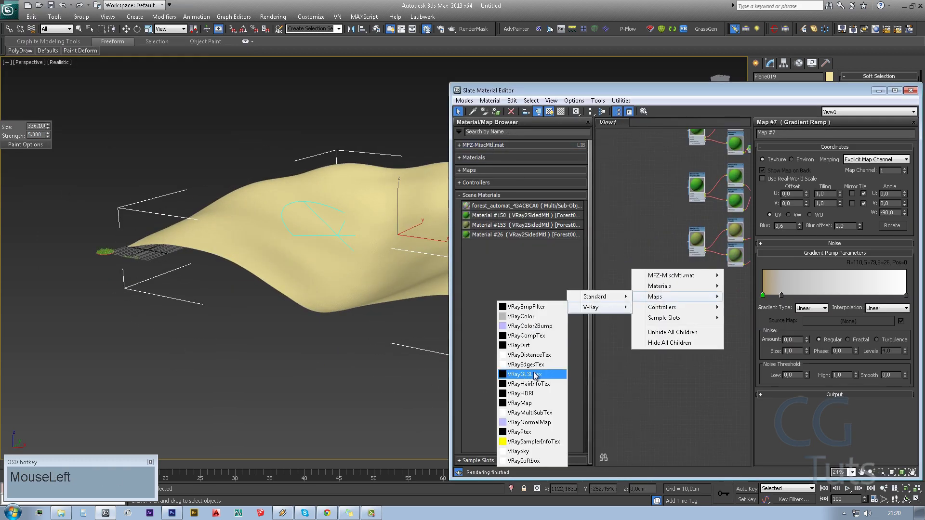
pyautogui.click(530, 374)
pyautogui.click(538, 111)
pyautogui.click(813, 243)
pyautogui.moveTo(356, 108); pyautogui.dragTo(410, 114)
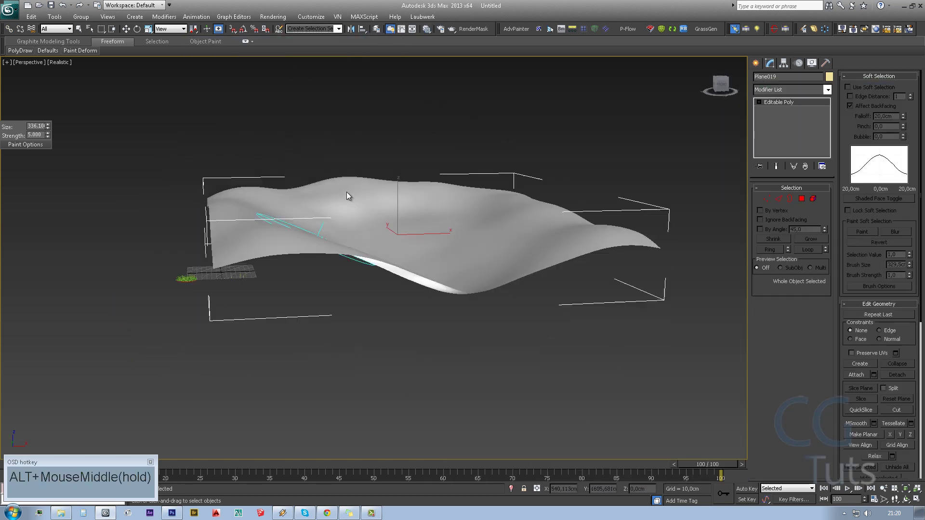
# - Smooth the remaining bumps across the middle of the gray terrain with relax brush strokes
pyautogui.keyDown('alt'); pyautogui.moveTo(346, 192); pyautogui.dragTo(412, 149, button='middle'); pyautogui.keyUp('alt')
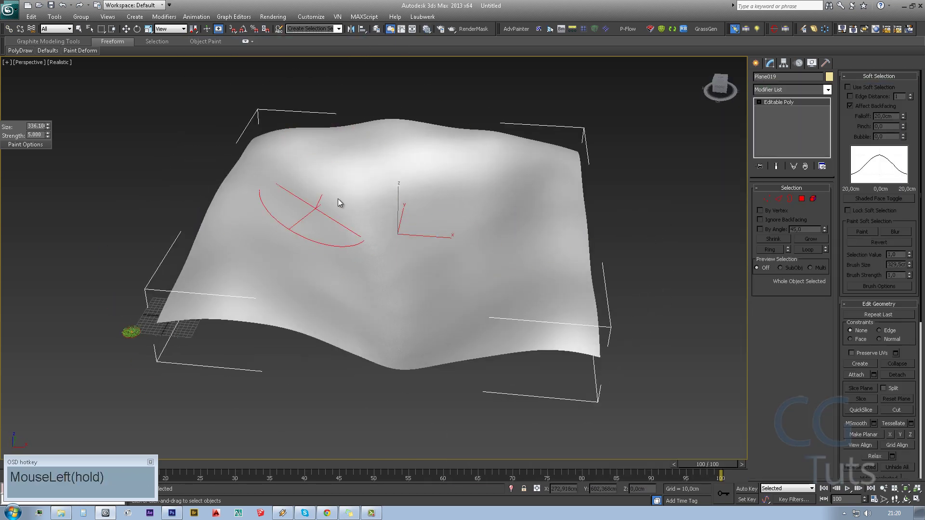
pyautogui.moveTo(338, 202); pyautogui.dragTo(392, 246)
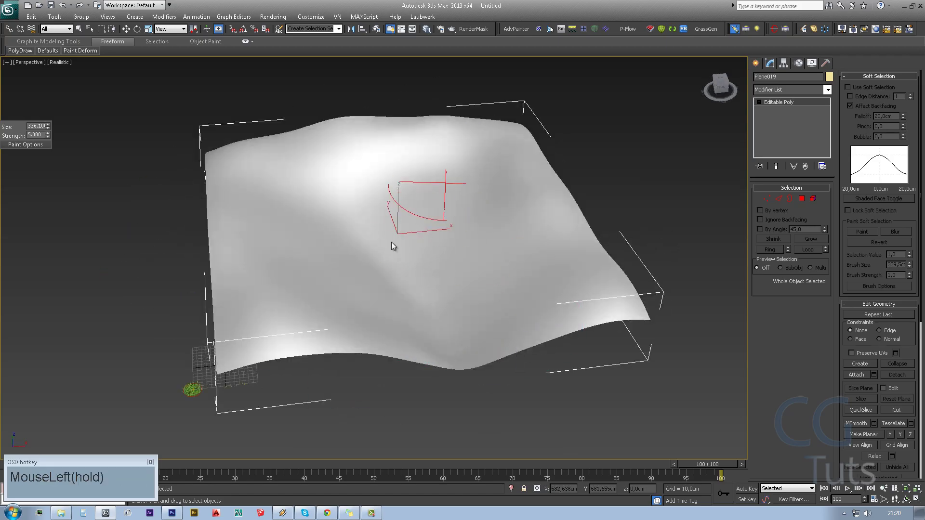
pyautogui.keyDown('alt'); pyautogui.moveTo(392, 245); pyautogui.dragTo(237, 260, button='middle'); pyautogui.keyUp('alt')
pyautogui.keyDown('alt'); pyautogui.moveTo(309, 260); pyautogui.dragTo(385, 246, button='middle'); pyautogui.keyUp('alt')
# - Enlarge all of the terrain's polygons together and move the terrain into place relative to the origin grid
pyautogui.click(802, 199)
pyautogui.hotkey('ctrl', 'a')
pyautogui.moveTo(402, 231)
pyautogui.mouseDown()
pyautogui.moveTo(409, 190)
pyautogui.moveTo(389, 246)
pyautogui.mouseUp()
pyautogui.click(801, 199)
pyautogui.press('w')
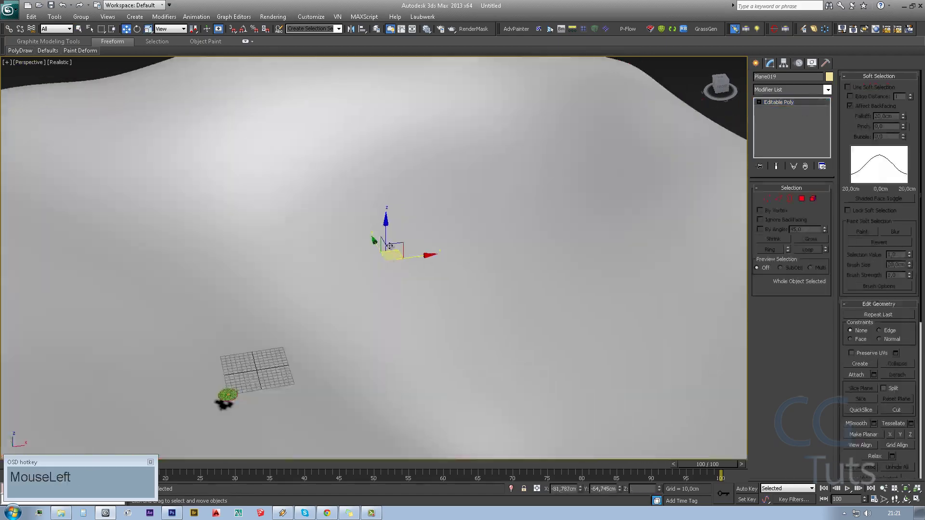
pyautogui.moveTo(389, 246); pyautogui.dragTo(443, 231, button='middle')
pyautogui.press('z')
pyautogui.press('p')
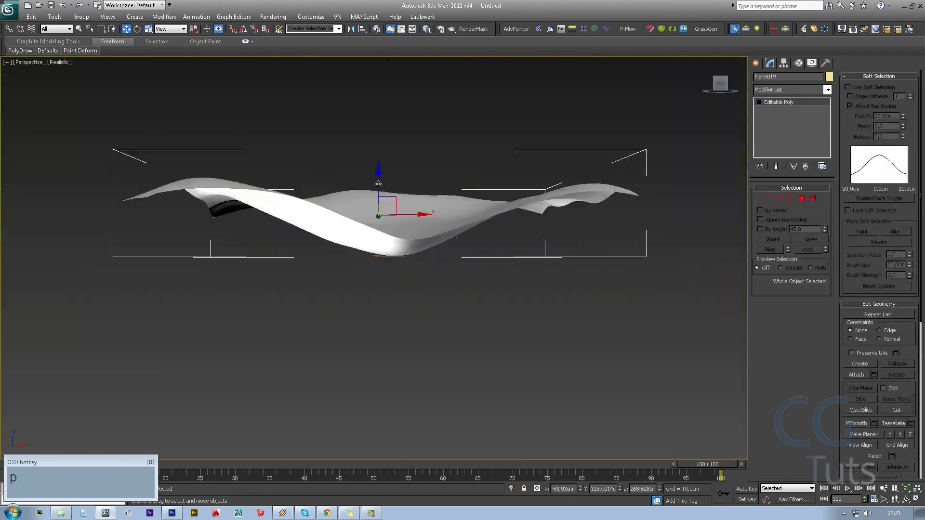
pyautogui.keyDown('alt'); pyautogui.moveTo(378, 184); pyautogui.dragTo(406, 74, button='middle'); pyautogui.keyUp('alt')
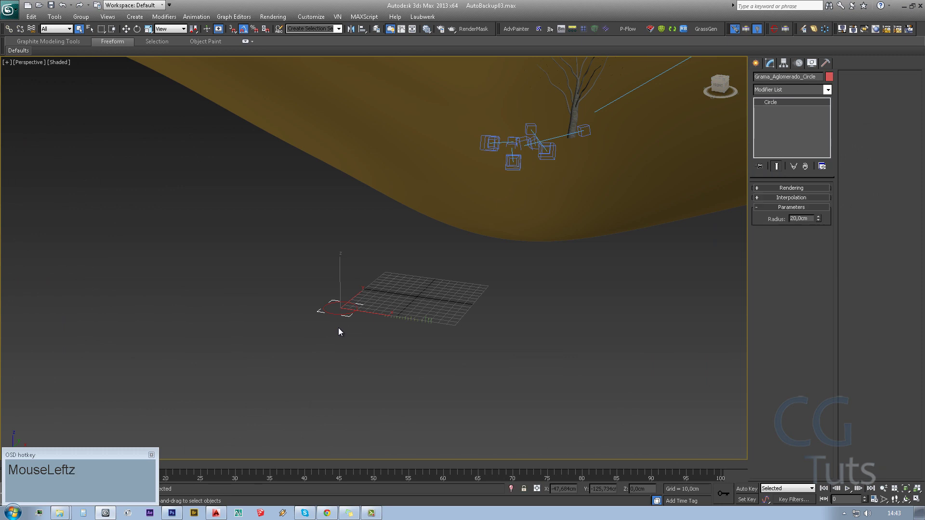
# - Examine the circle spline beside the row of grass blades and the brown terrain with the tree
pyautogui.keyDown('alt'); pyautogui.moveTo(338, 328); pyautogui.dragTo(444, 326, button='middle'); pyautogui.keyUp('alt')
pyautogui.scroll(-3, 298, 357)
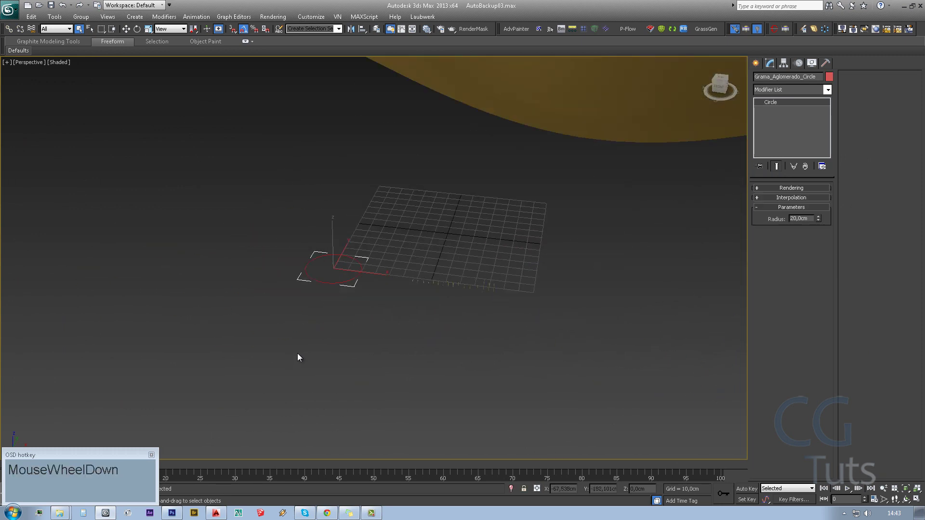
pyautogui.keyDown('alt'); pyautogui.moveTo(297, 357); pyautogui.dragTo(526, 287, button='middle'); pyautogui.keyUp('alt')
pyautogui.scroll(4, 657, 352)
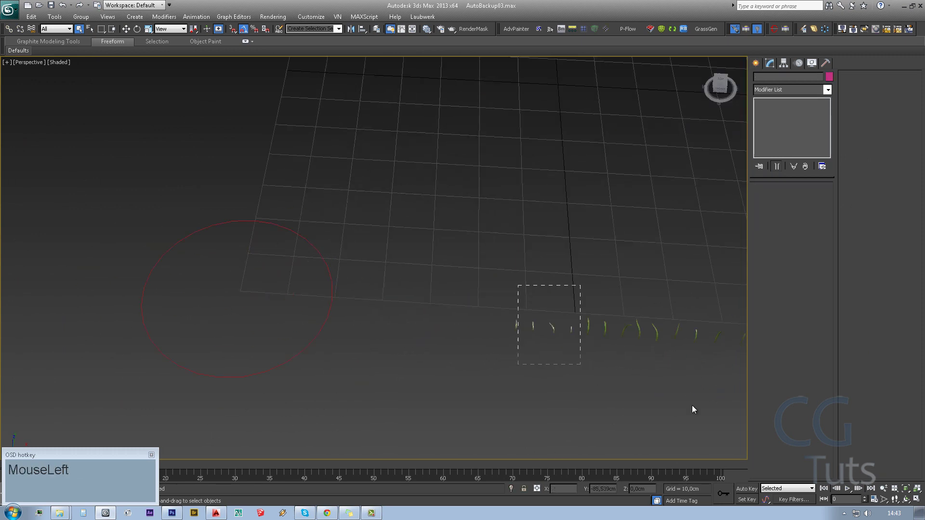
pyautogui.moveTo(693, 409); pyautogui.dragTo(570, 330, button='middle')
pyautogui.click(149, 311)
pyautogui.scroll(-4, 363, 351)
pyautogui.keyDown('alt'); pyautogui.moveTo(363, 352); pyautogui.dragTo(447, 350, button='middle'); pyautogui.keyUp('alt')
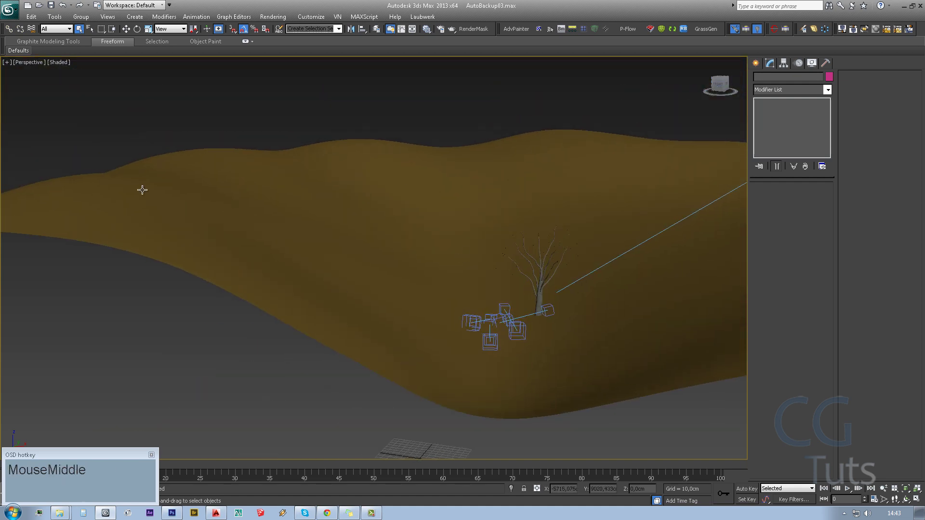
pyautogui.moveTo(268, 206); pyautogui.dragTo(351, 165, button='middle')
pyautogui.click(531, 116)
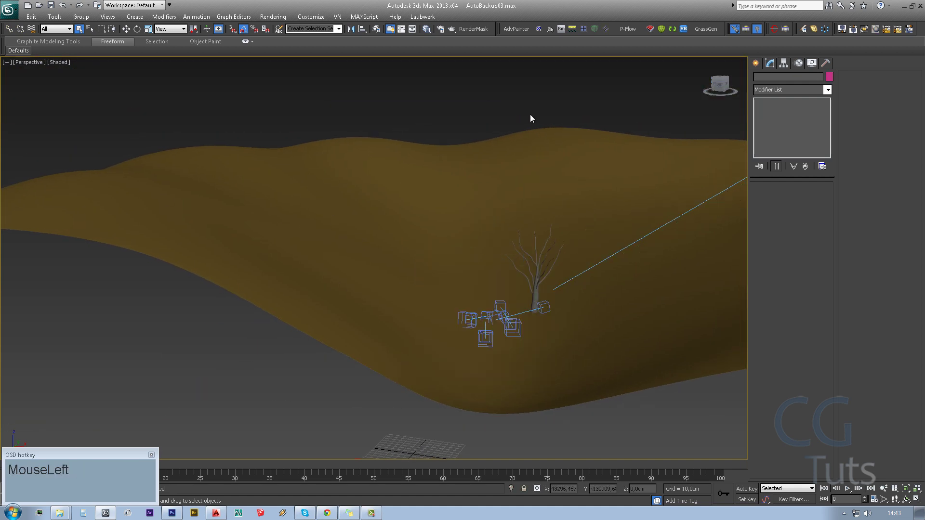
# - Inspect the Wet fine earth VRayMtl node and its Splat map chain in the Slate Material Editor, and close the editor
pyautogui.press('m')
pyautogui.moveTo(343, 335); pyautogui.dragTo(340, 286, button='middle')
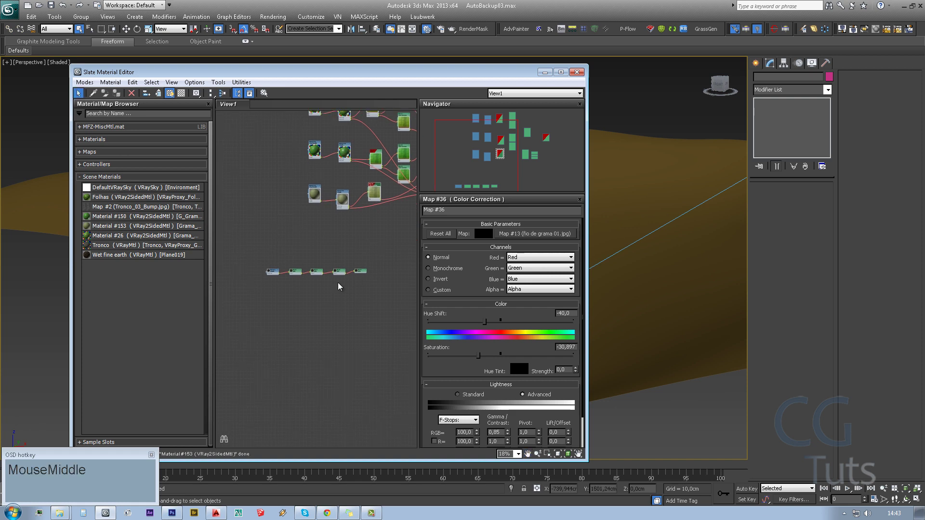
pyautogui.scroll(3, 287, 278)
pyautogui.moveTo(286, 277); pyautogui.dragTo(301, 271, button='middle')
pyautogui.click(245, 254)
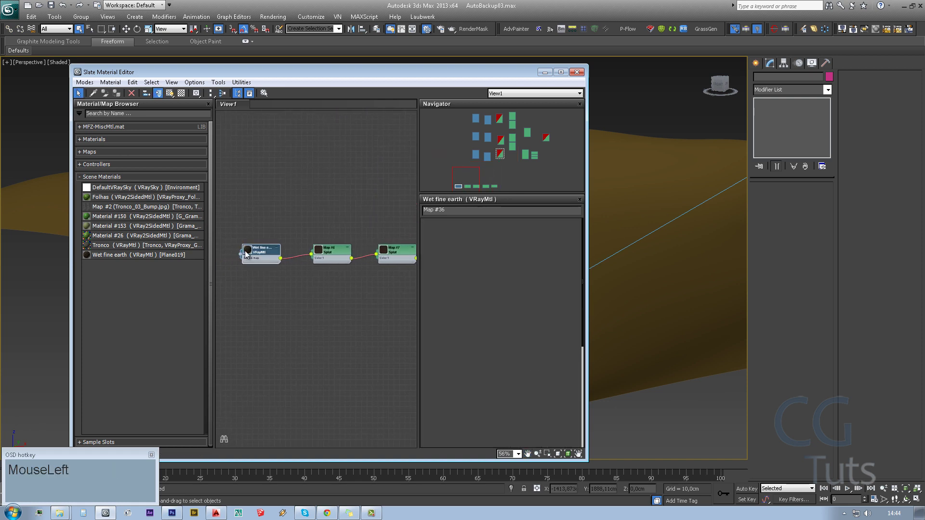
pyautogui.doubleClick(246, 254)
pyautogui.moveTo(297, 268); pyautogui.dragTo(271, 225)
pyautogui.moveTo(271, 224); pyautogui.dragTo(311, 248, button='middle')
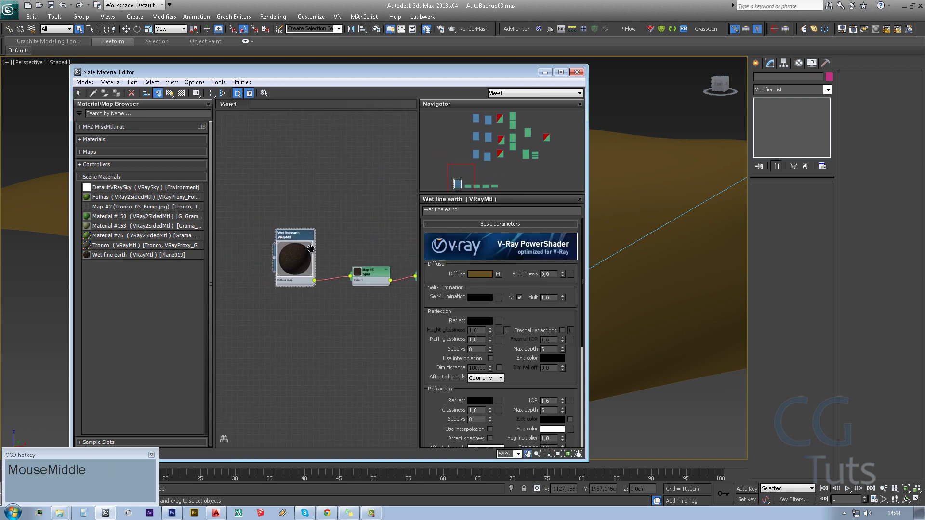
pyautogui.scroll(4, 311, 248)
pyautogui.click(577, 72)
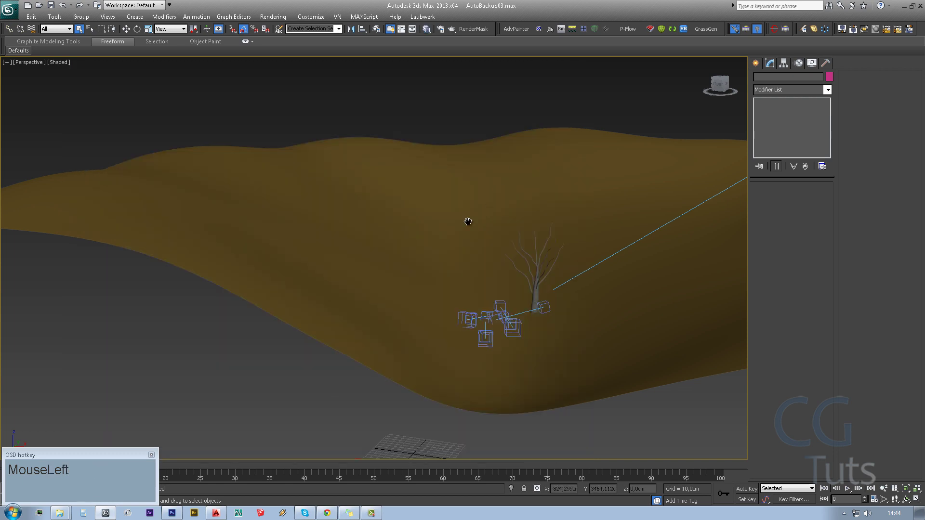
# - Draw a new standard plane about 1036 cm long and 741 cm wide on the empty ground in front of the terrain
pyautogui.scroll(-5, 468, 221)
pyautogui.moveTo(405, 225); pyautogui.dragTo(398, 297, button='middle')
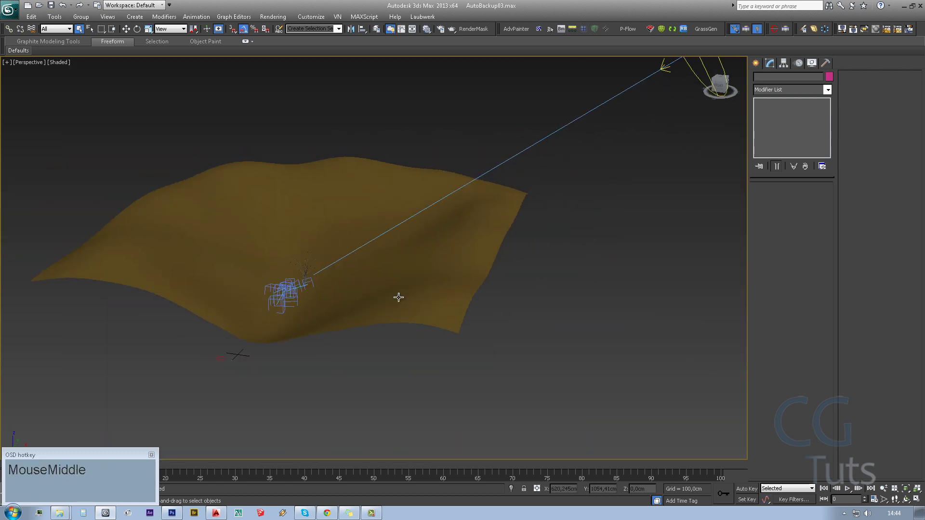
pyautogui.click(755, 63)
pyautogui.click(444, 345)
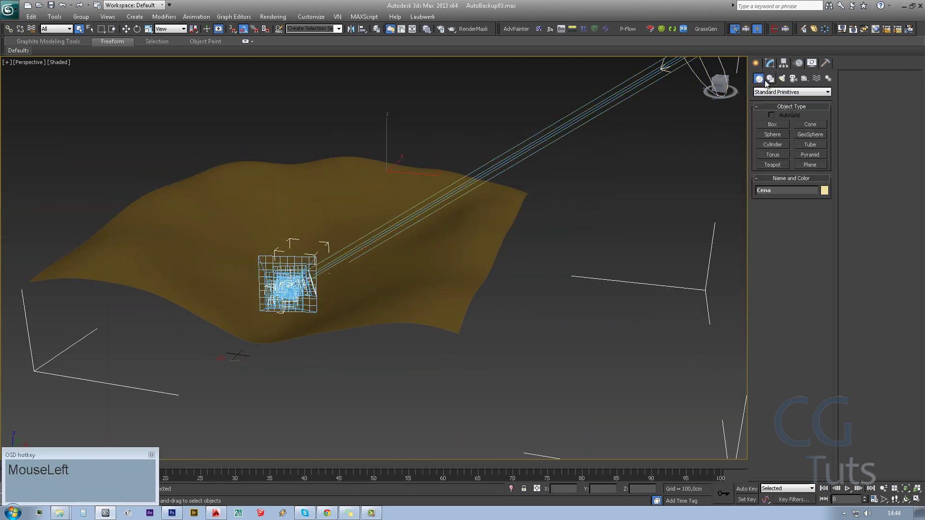
pyautogui.click(809, 165)
pyautogui.moveTo(433, 270); pyautogui.dragTo(338, 245, button='middle')
pyautogui.moveTo(337, 245); pyautogui.dragTo(463, 409)
pyautogui.moveTo(462, 409); pyautogui.dragTo(483, 335, button='middle')
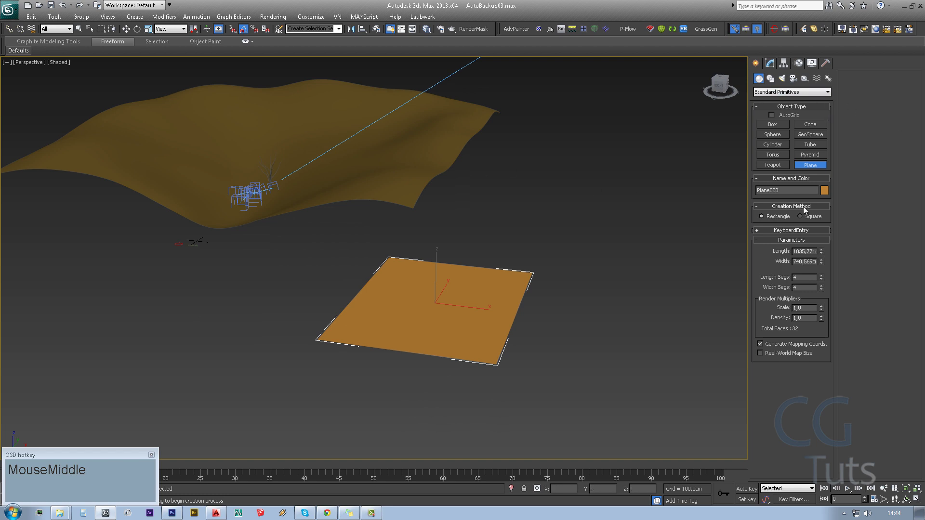
# - Create a VRay AutoGrass object with the new orange plane as its source object
pyautogui.click(767, 91)
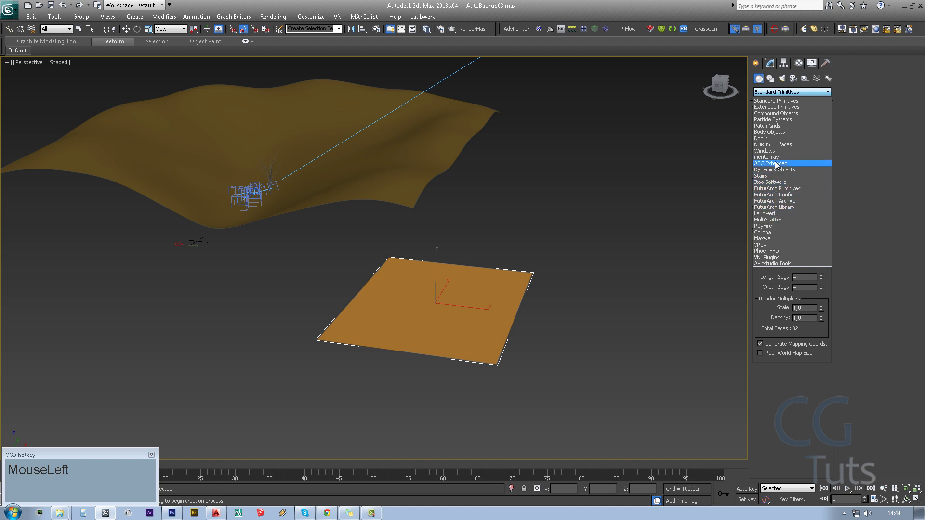
pyautogui.click(775, 243)
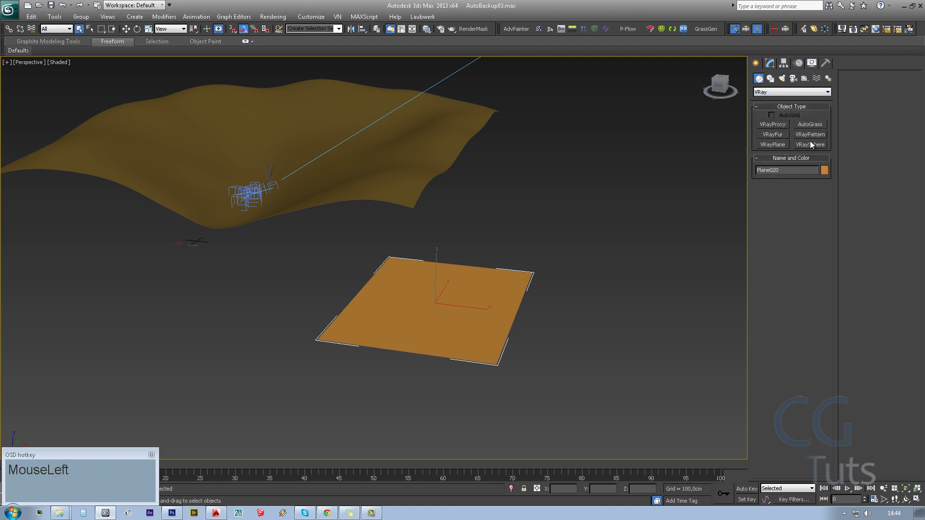
pyautogui.click(814, 126)
pyautogui.moveTo(462, 279); pyautogui.dragTo(474, 256, button='middle')
pyautogui.scroll(4, 551, 262)
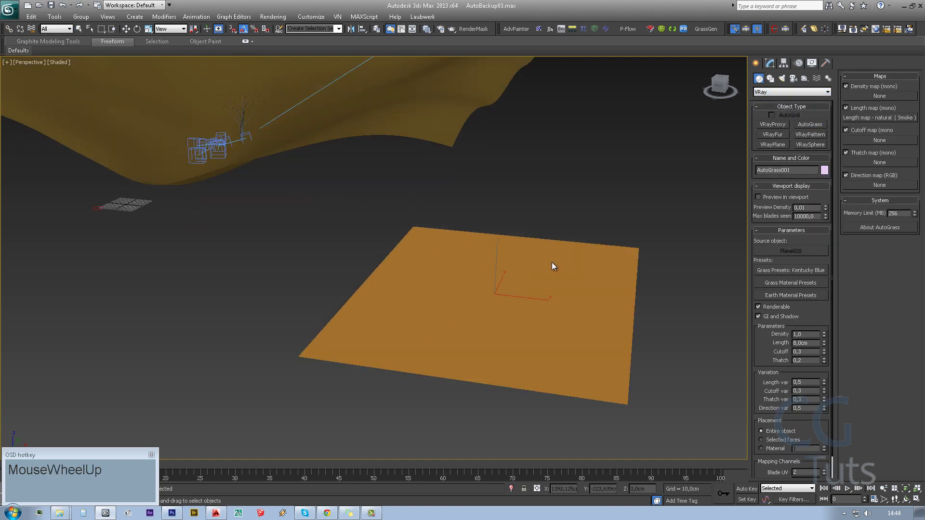
pyautogui.moveTo(648, 262); pyautogui.dragTo(556, 267, button='middle')
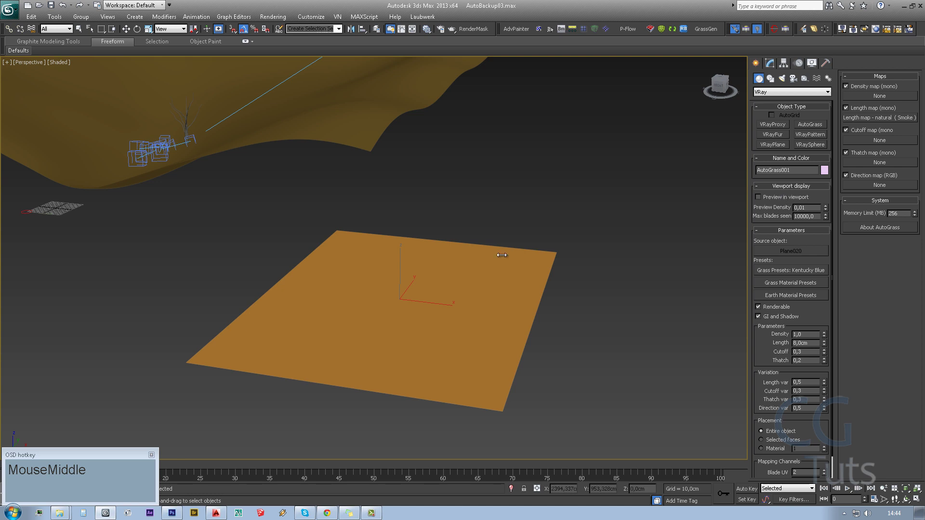
# - Apply the Wet fine earth material preset to the source plane, and delete the AutoGrass object
pyautogui.moveTo(468, 324); pyautogui.dragTo(476, 321, button='middle')
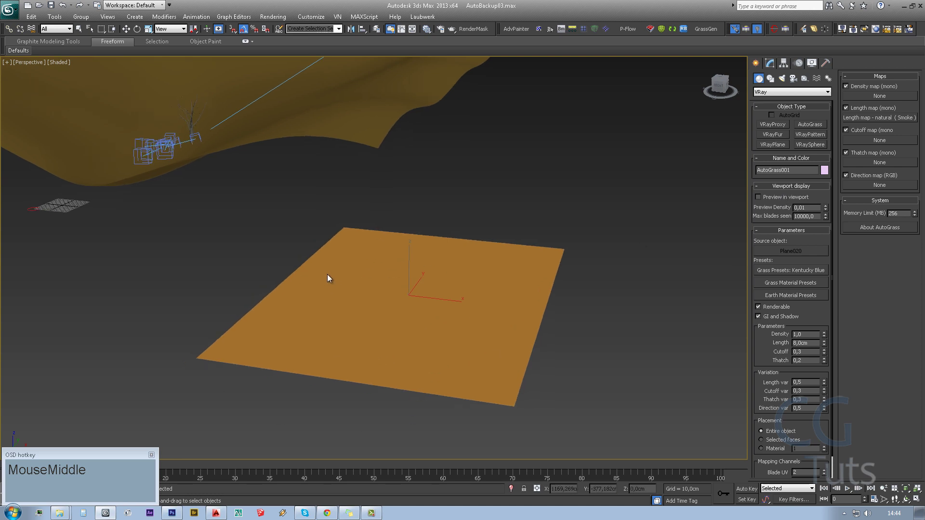
pyautogui.click(796, 296)
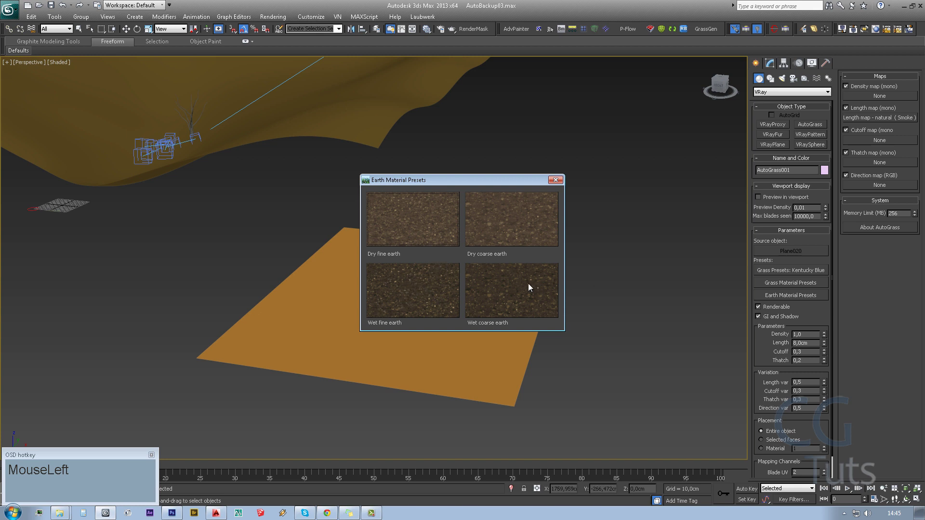
pyautogui.click(426, 294)
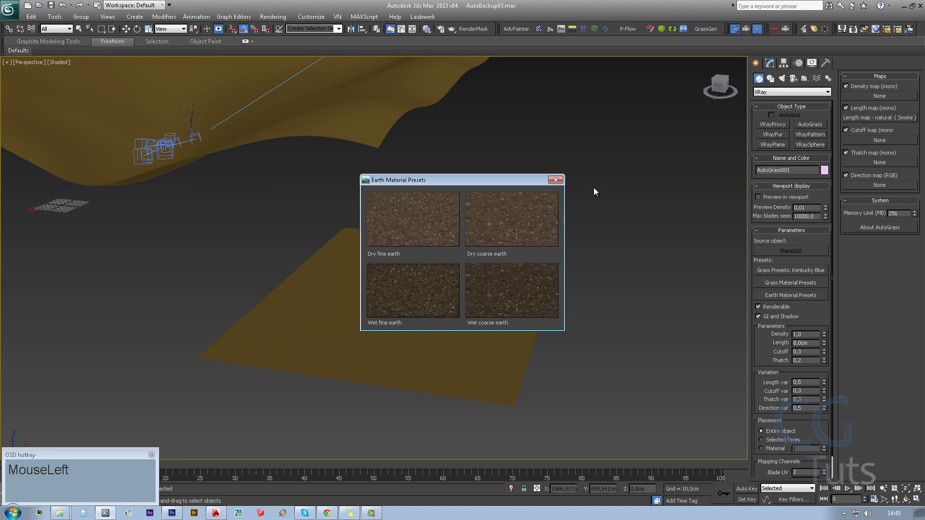
pyautogui.click(556, 181)
pyautogui.moveTo(415, 365); pyautogui.dragTo(398, 412, button='middle')
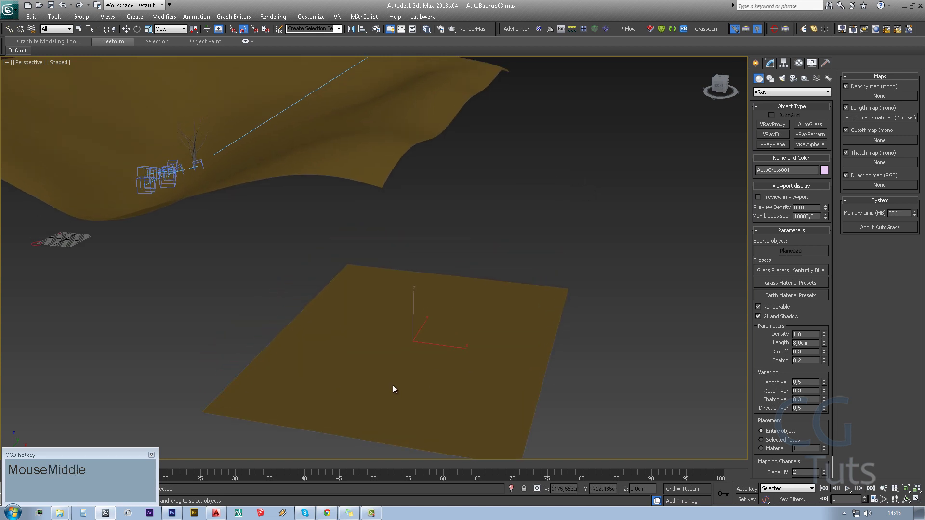
pyautogui.press('Delete')
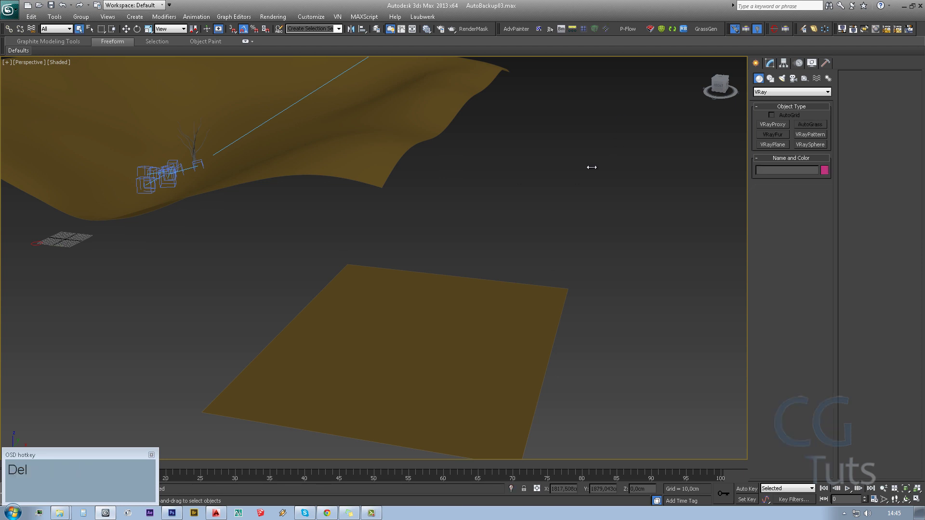
# - Open the Slate Material Editor in a wider window and select the plane in front of the terrain
pyautogui.click(427, 29)
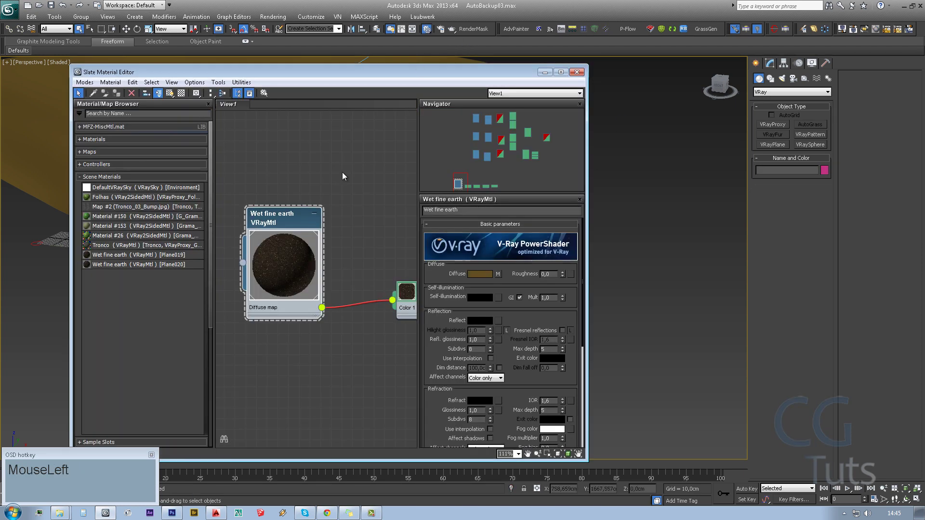
pyautogui.scroll(-4, 343, 173)
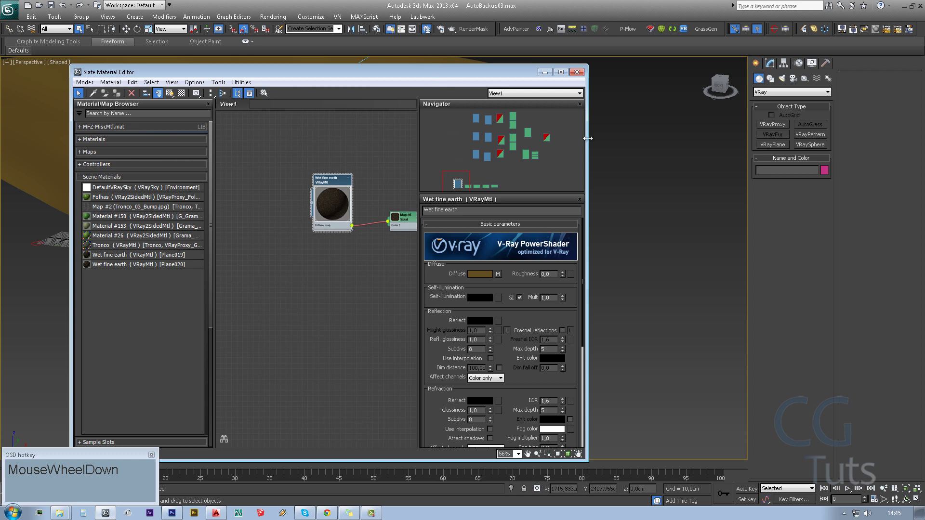
pyautogui.moveTo(588, 139); pyautogui.dragTo(728, 138)
pyautogui.scroll(1, 167, 285)
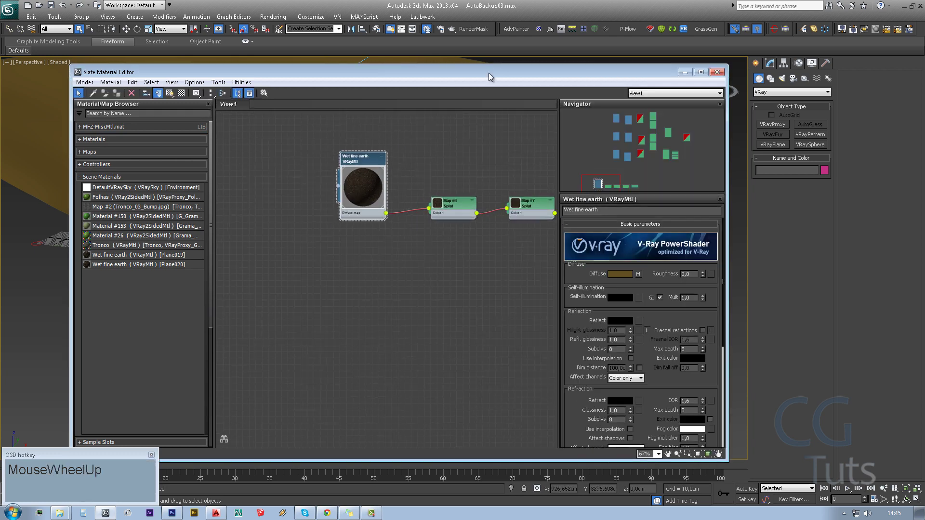
pyautogui.moveTo(505, 73); pyautogui.dragTo(532, 405)
pyautogui.moveTo(574, 263); pyautogui.dragTo(500, 341)
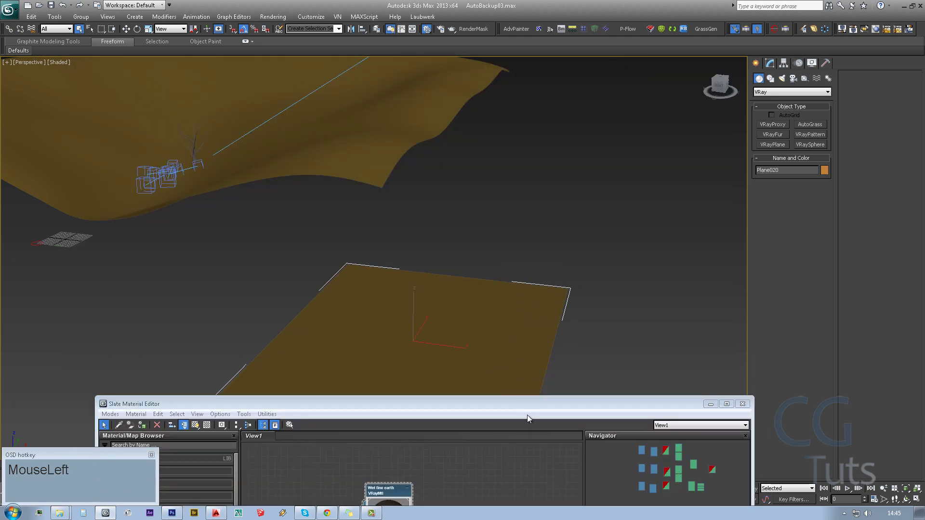
pyautogui.moveTo(527, 408); pyautogui.dragTo(543, 77)
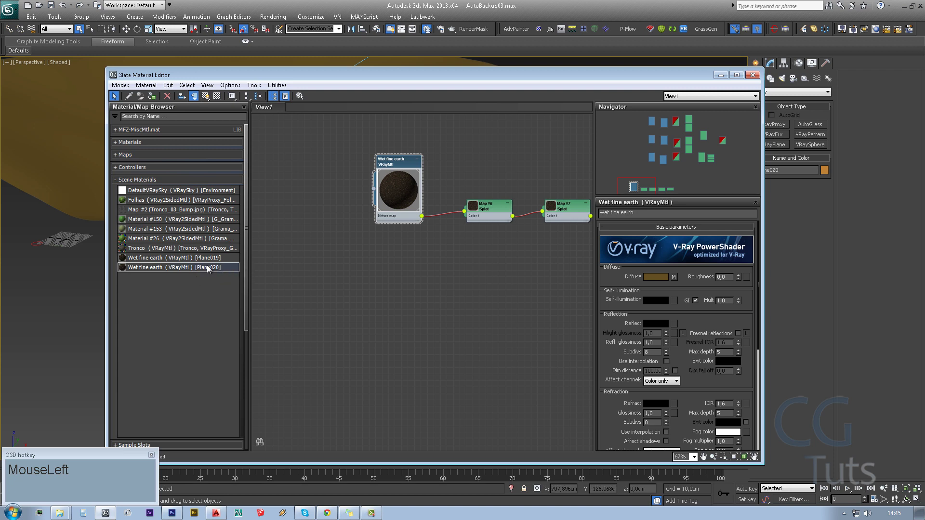
# - Place the Wet fine earth scene material of Plane020 in View1 as an instance
pyautogui.click(223, 266)
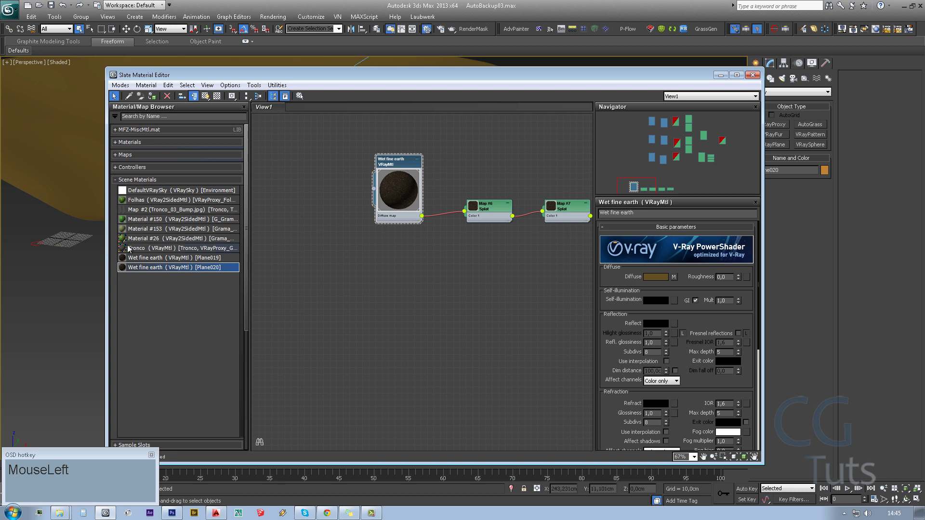
pyautogui.moveTo(147, 269); pyautogui.dragTo(412, 323)
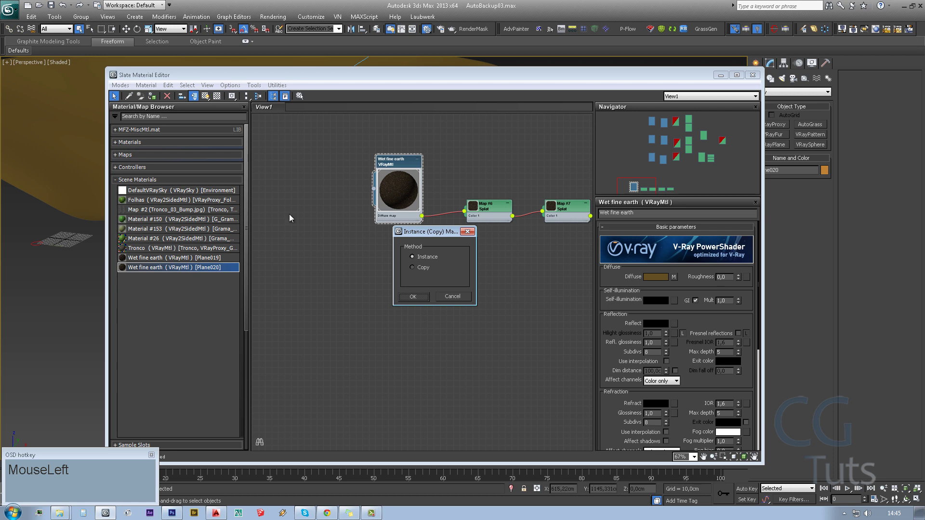
pyautogui.click(413, 297)
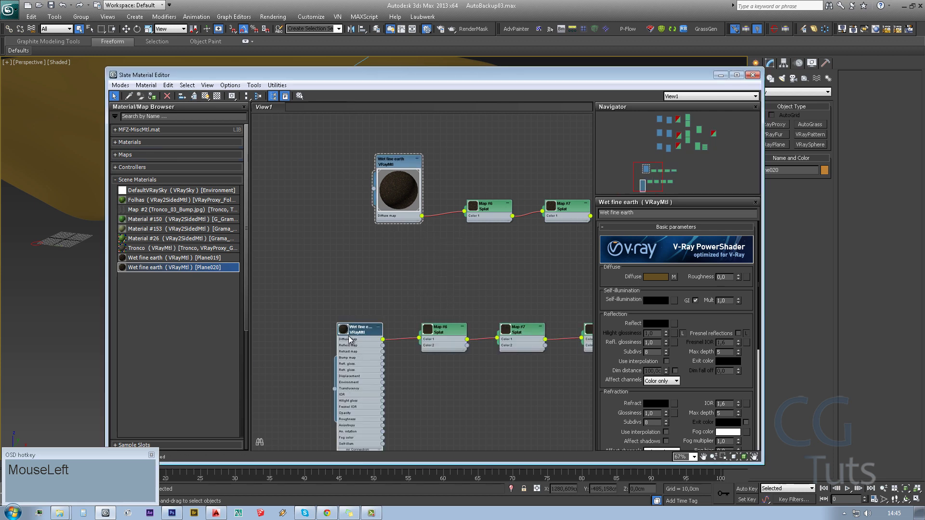
# - Enlarge the preview of the instanced Wet fine earth node and show the checkered background behind its sample sphere
pyautogui.moveTo(348, 335); pyautogui.dragTo(328, 328, button='middle')
pyautogui.moveTo(267, 363); pyautogui.dragTo(269, 327)
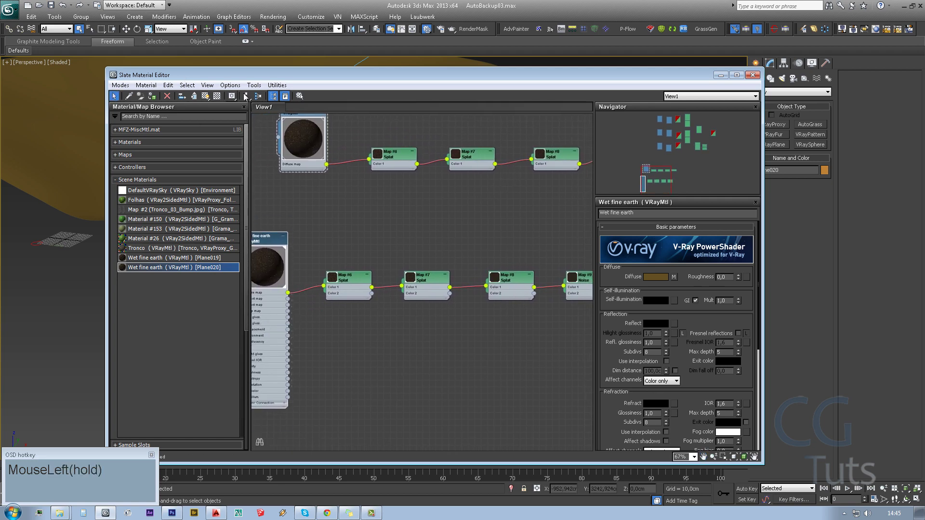
pyautogui.click(217, 96)
pyautogui.moveTo(387, 332); pyautogui.dragTo(414, 339, button='middle')
pyautogui.scroll(8, 295, 253)
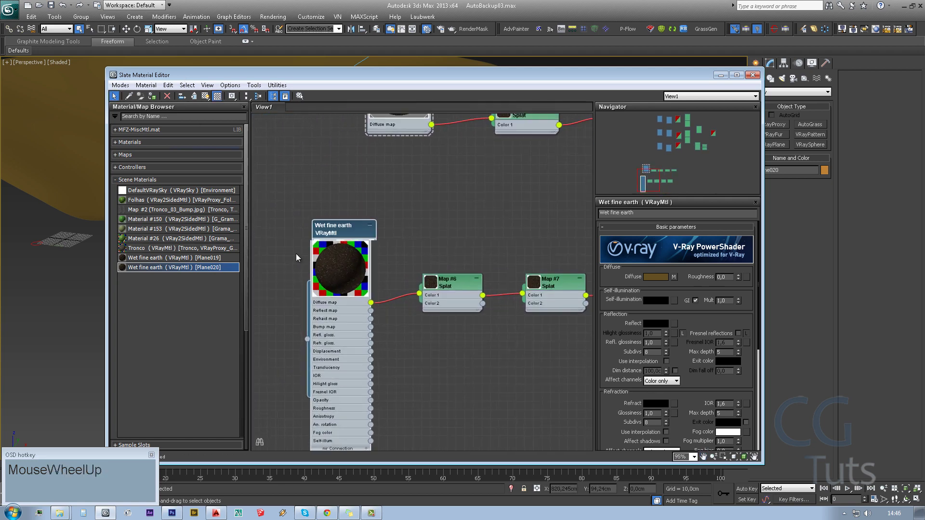
# - Examine the Wet fine earth material in a separate enlarged preview window, and close the window
pyautogui.rightClick(339, 265)
pyautogui.click(385, 54)
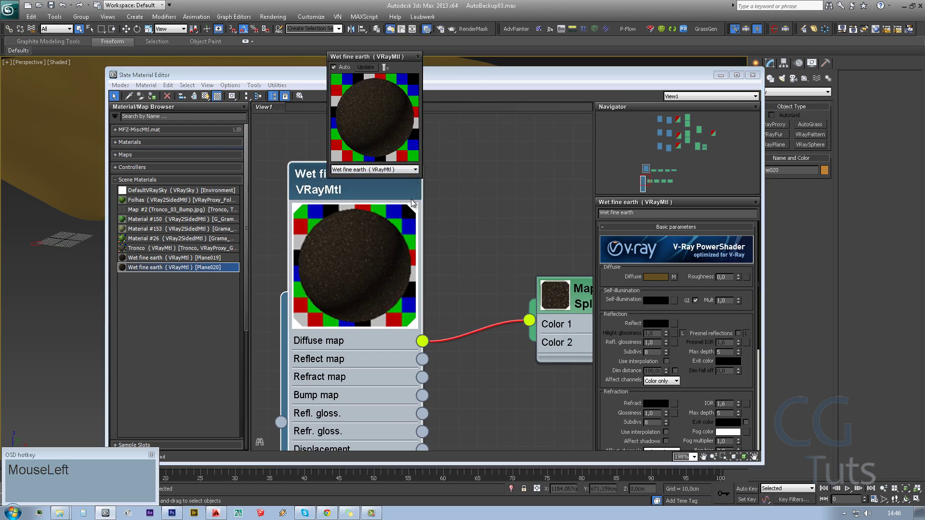
pyautogui.moveTo(411, 177); pyautogui.dragTo(437, 261)
pyautogui.click(460, 297)
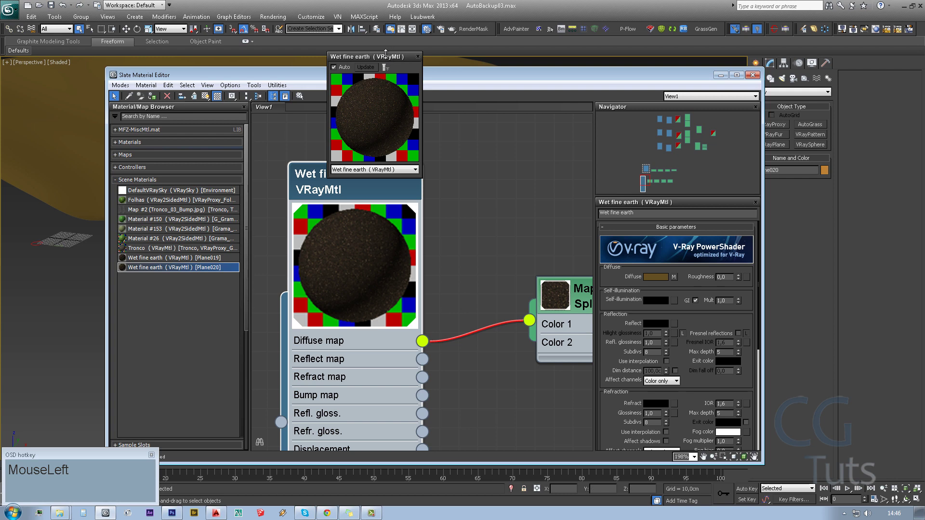
pyautogui.moveTo(386, 56); pyautogui.dragTo(545, 41)
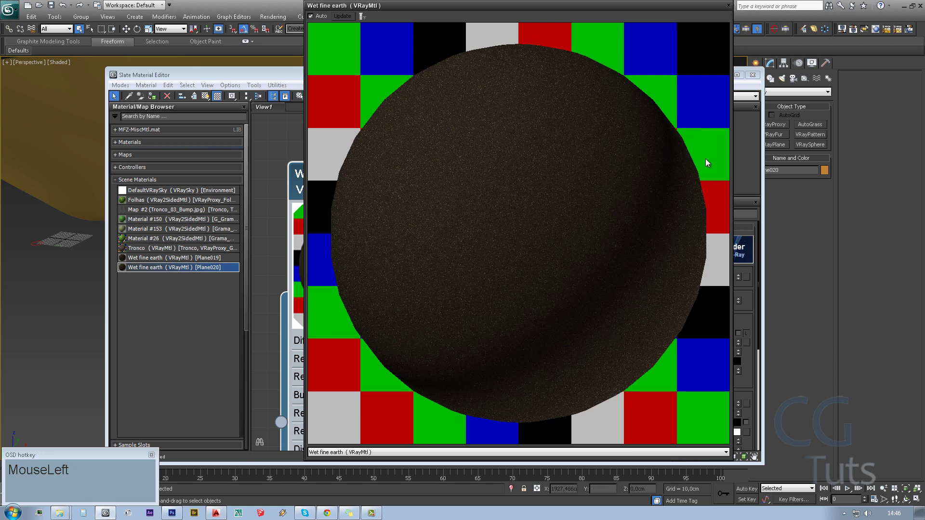
pyautogui.click(728, 6)
# - Inspect the parameters of the Splat maps Map #6 and Map #7 and the Noise map Map #9 feeding the diffuse channel
pyautogui.middleClick(421, 293)
pyautogui.moveTo(421, 294); pyautogui.dragTo(222, 295, button='middle')
pyautogui.scroll(-1, 422, 297)
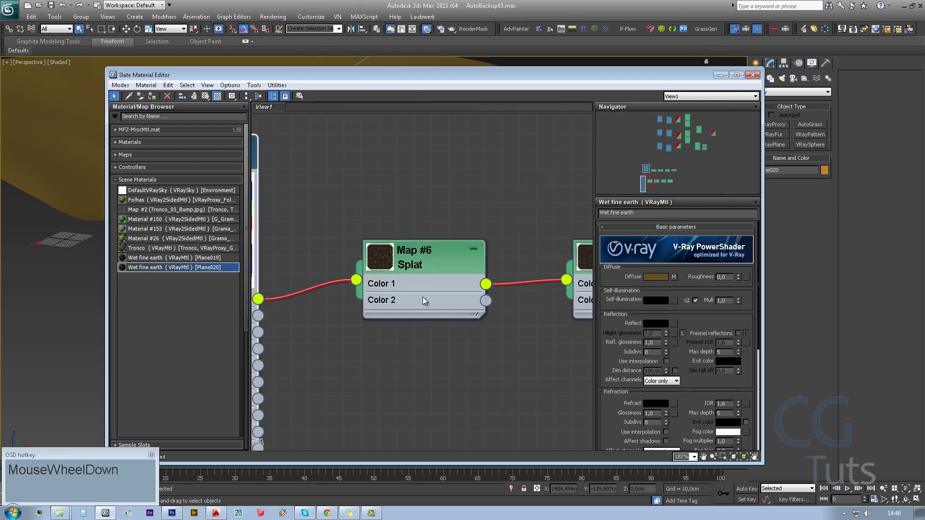
pyautogui.click(423, 297)
pyautogui.moveTo(510, 311); pyautogui.dragTo(426, 303, button='middle')
pyautogui.moveTo(536, 331); pyautogui.dragTo(392, 324, button='middle')
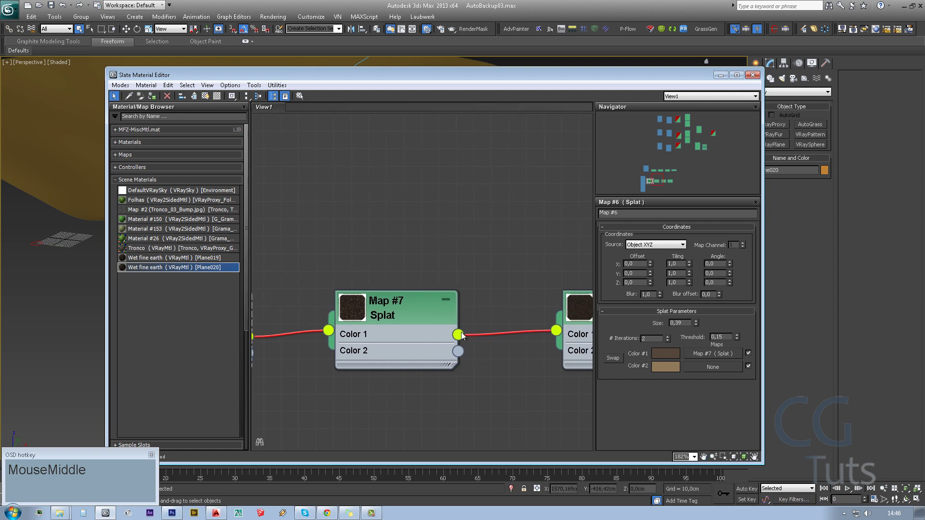
pyautogui.click(419, 340)
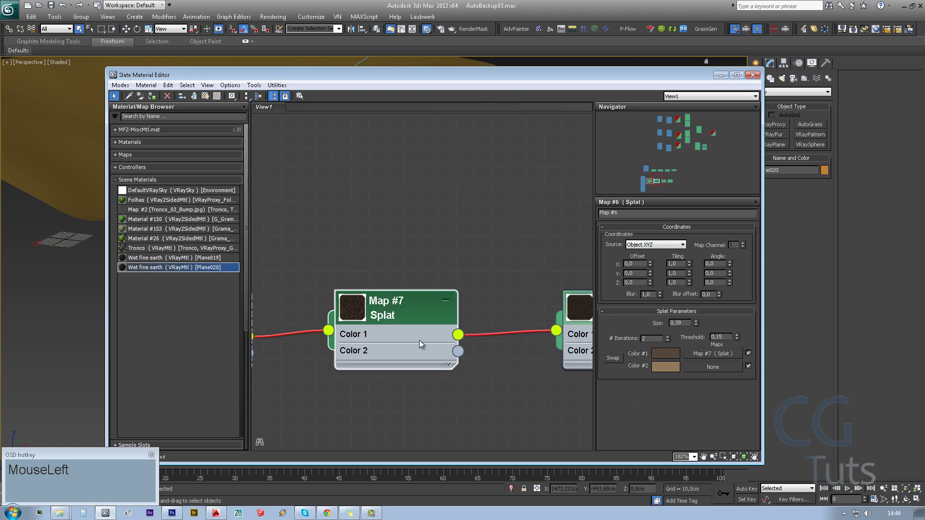
pyautogui.moveTo(419, 340); pyautogui.dragTo(224, 311, button='middle')
pyautogui.moveTo(453, 334)
pyautogui.mouseDown(button='middle')
pyautogui.moveTo(385, 334)
pyautogui.moveTo(446, 334)
pyautogui.mouseUp(button='middle')
pyautogui.moveTo(573, 335); pyautogui.dragTo(435, 337, button='middle')
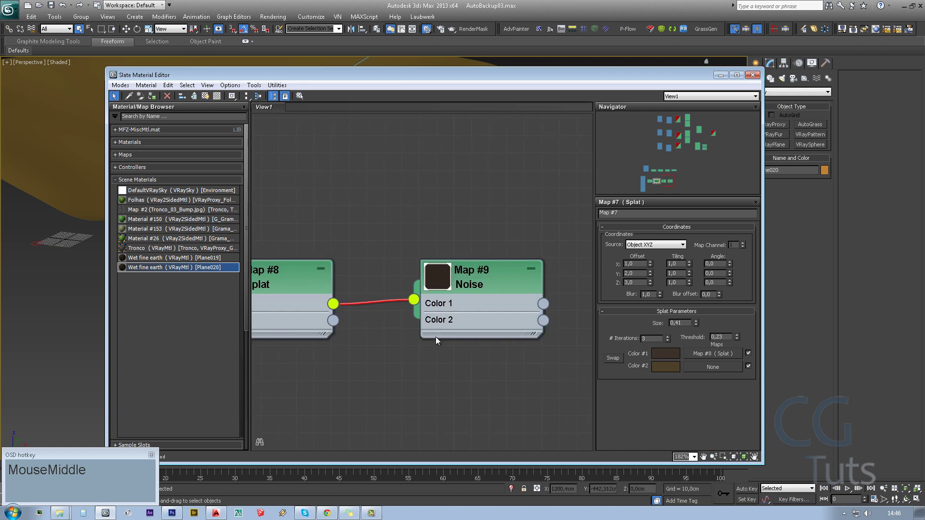
pyautogui.scroll(2, 507, 311)
pyautogui.click(508, 312)
pyautogui.scroll(-1, 435, 330)
pyautogui.scroll(-5, 434, 331)
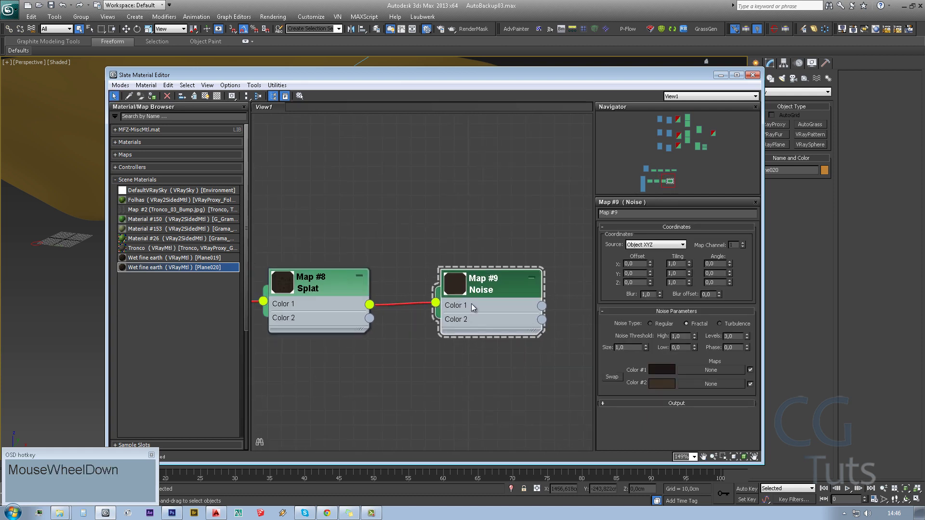
# - Hide the unused slots of the instanced Wet fine earth node, and delete that node with its map chain from View1
pyautogui.moveTo(294, 328); pyautogui.dragTo(329, 331, button='middle')
pyautogui.click(329, 331)
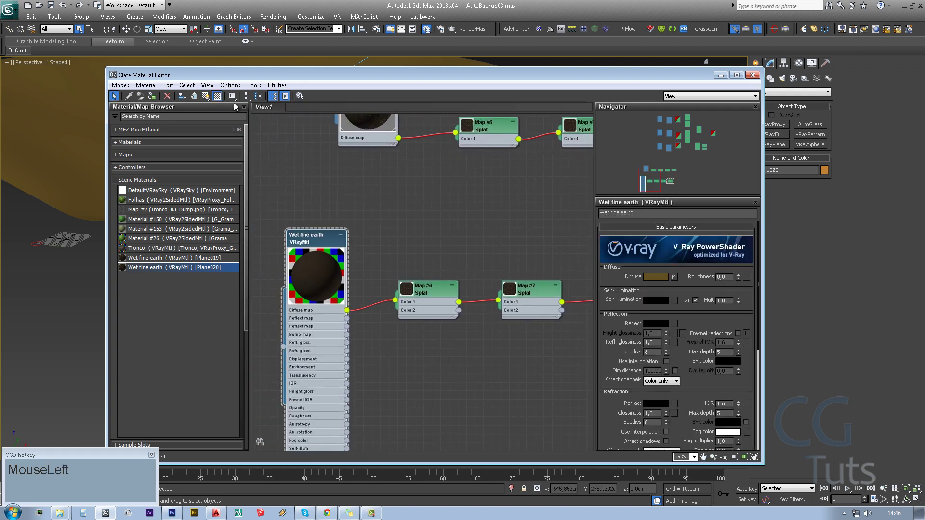
pyautogui.scroll(-1, 412, 330)
pyautogui.scroll(-6, 412, 331)
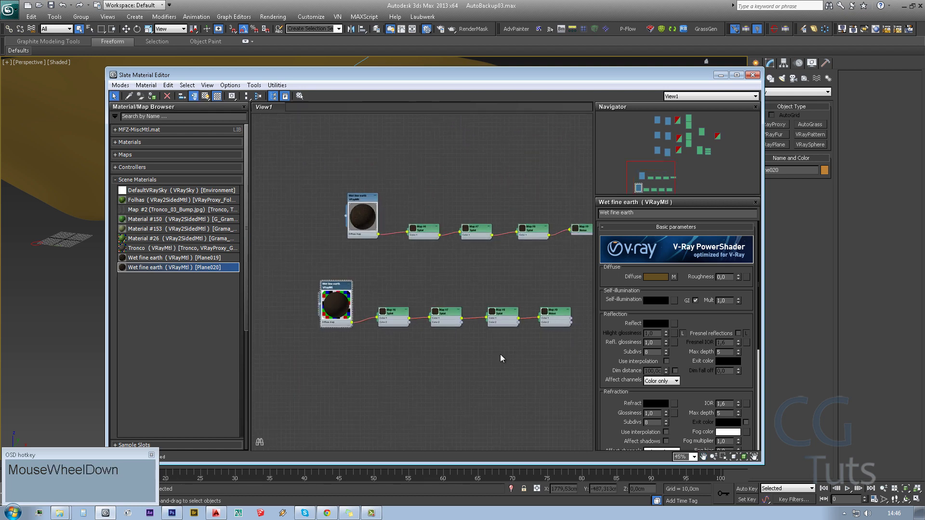
pyautogui.moveTo(500, 354); pyautogui.dragTo(443, 308)
pyautogui.scroll(4, 444, 313)
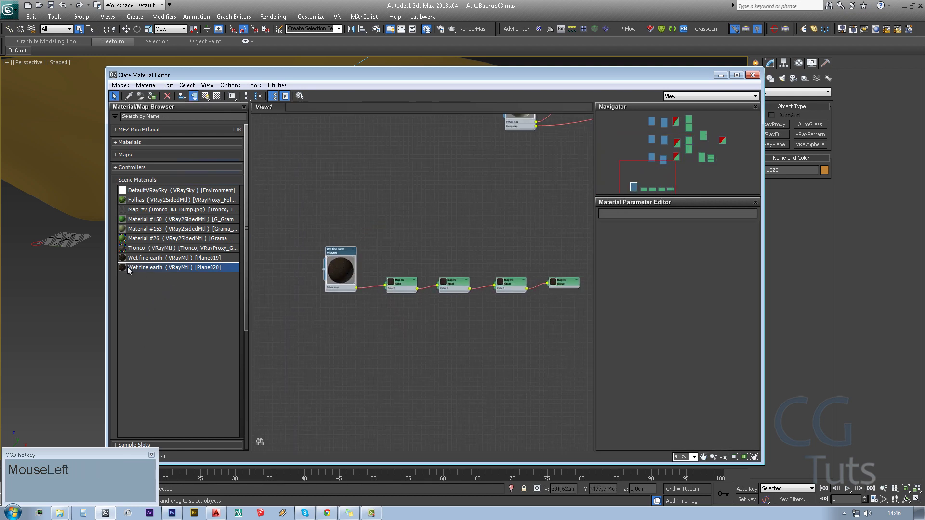
# - Close the Slate Material Editor and delete the plane in front of the terrain
pyautogui.click(751, 75)
pyautogui.press('Delete')
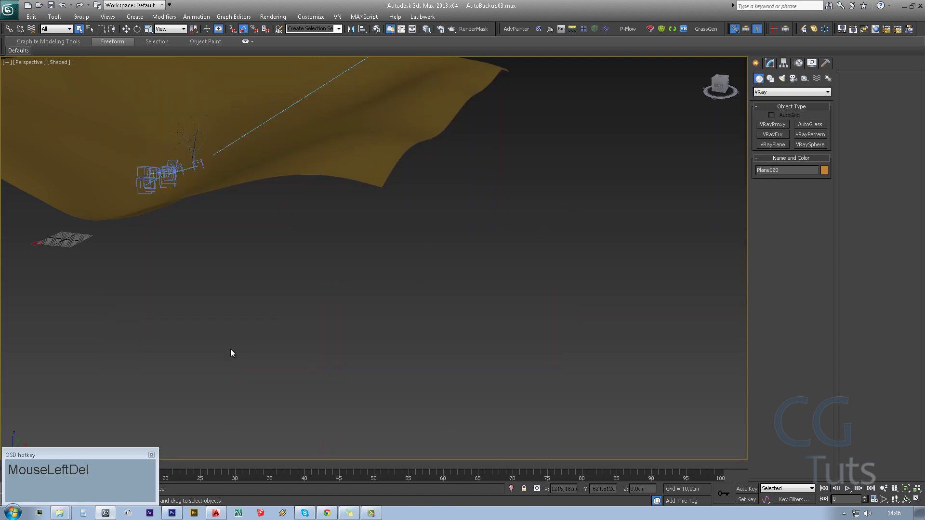
# - Examine the terrain with its tree, cameras and sun light from close up and from a distance
pyautogui.moveTo(230, 349); pyautogui.dragTo(441, 386, button='middle')
pyautogui.scroll(10, 324, 314)
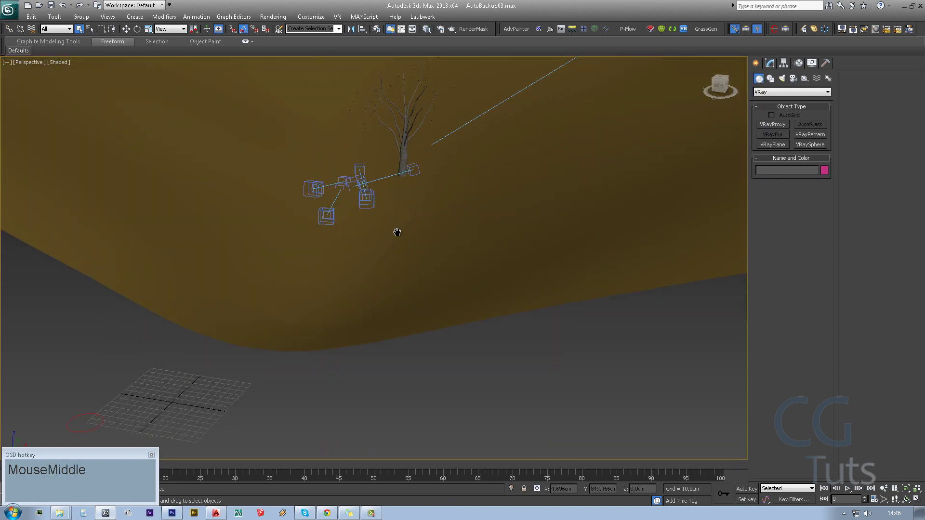
pyautogui.moveTo(474, 281); pyautogui.dragTo(487, 265, button='middle')
pyautogui.scroll(-3, 462, 215)
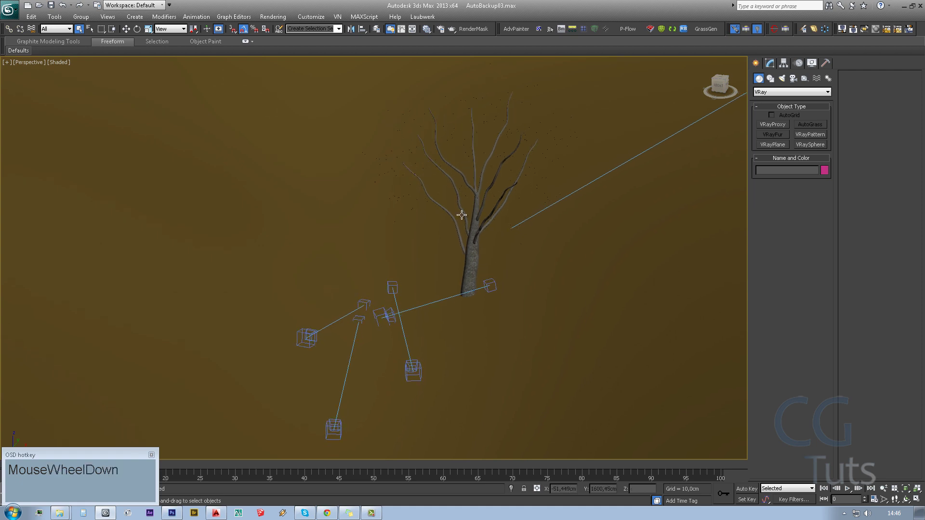
pyautogui.scroll(2, 463, 215)
pyautogui.scroll(-8, 313, 345)
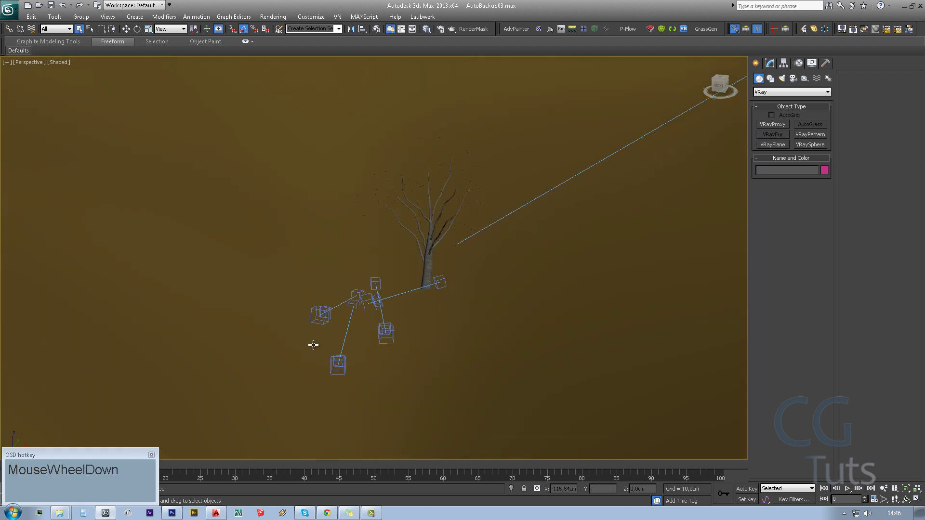
pyautogui.moveTo(433, 208); pyautogui.dragTo(283, 336, button='middle')
pyautogui.scroll(6, 316, 336)
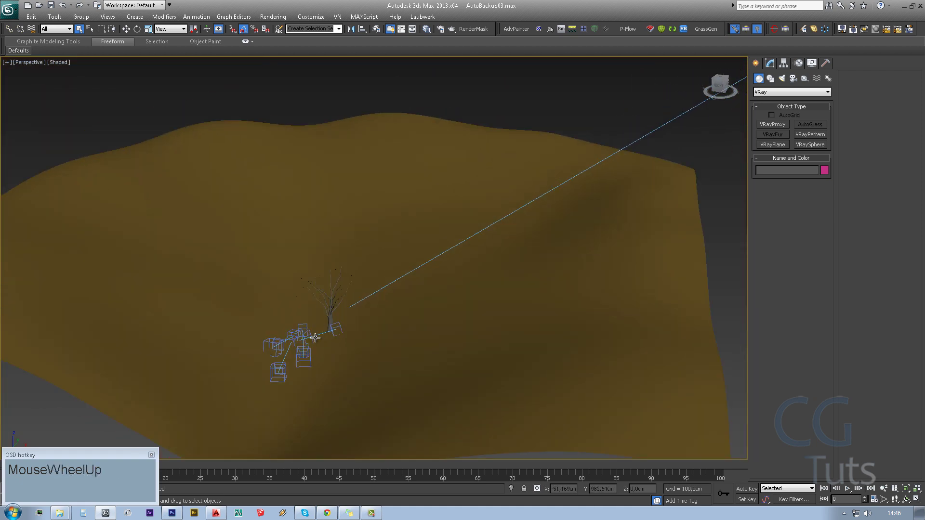
pyautogui.scroll(-1, 300, 353)
pyautogui.scroll(-4, 280, 249)
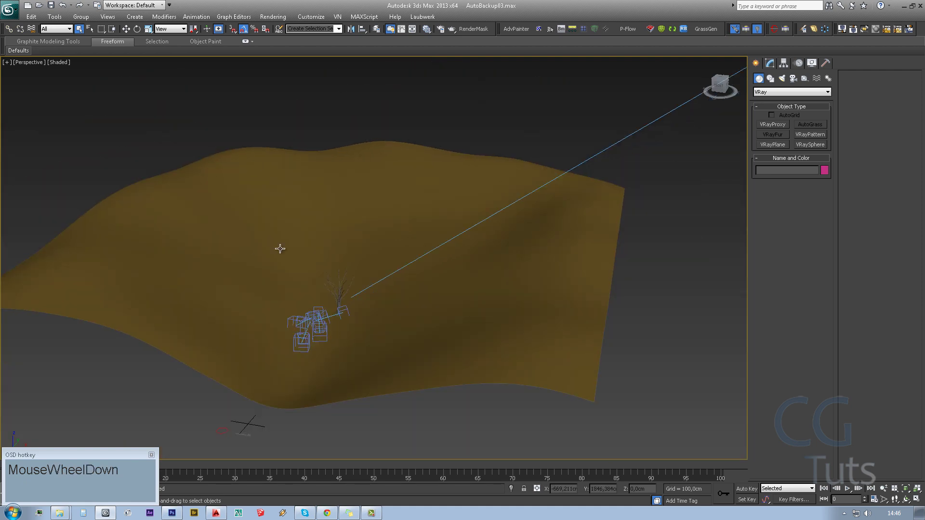
pyautogui.moveTo(514, 181); pyautogui.dragTo(483, 208, button='middle')
pyautogui.scroll(-3, 434, 227)
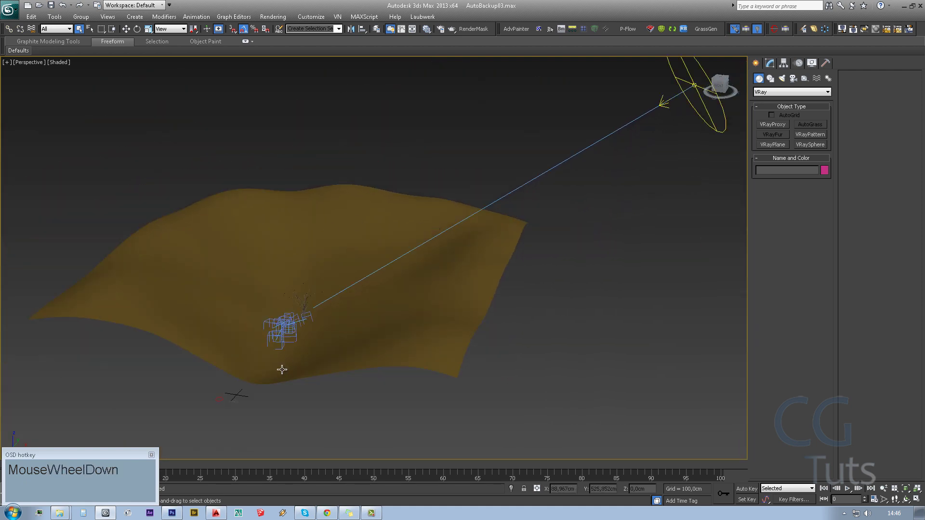
pyautogui.moveTo(280, 289); pyautogui.dragTo(450, 309, button='middle')
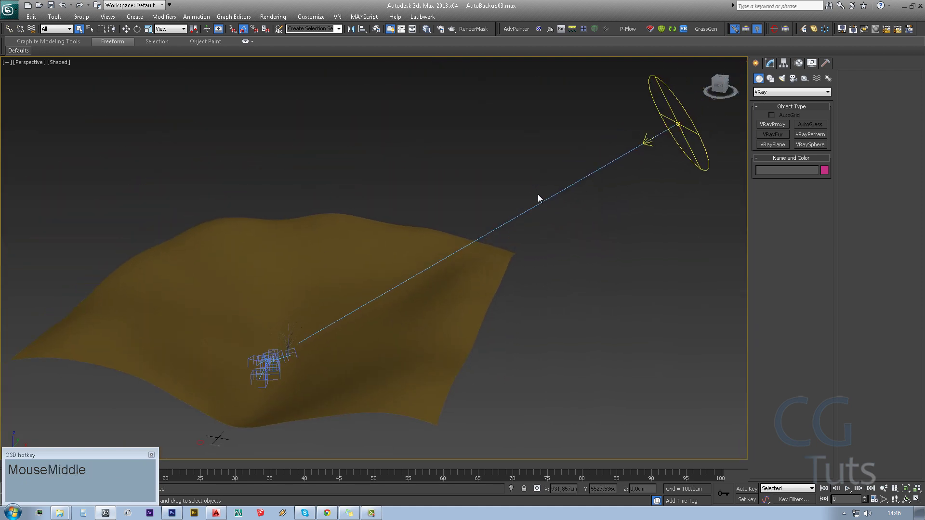
# - Select the Cena group by its sun light and view it close up around the tree and cameras
pyautogui.click(672, 92)
pyautogui.keyDown('alt'); pyautogui.moveTo(444, 235); pyautogui.dragTo(419, 300, button='middle'); pyautogui.keyUp('alt')
pyautogui.scroll(5, 419, 262)
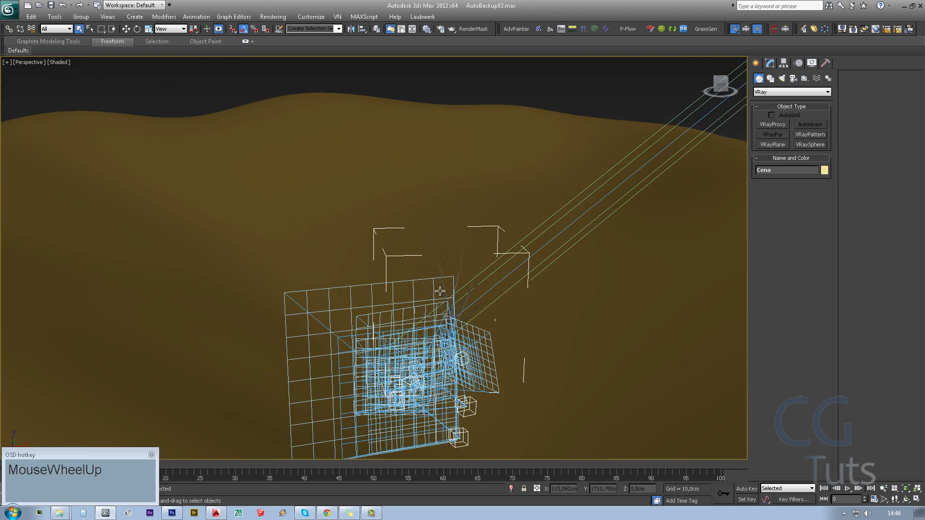
# - Ungroup the Cena group and select its Normal04 tree, viewing it close up
pyautogui.click(443, 294)
pyautogui.click(448, 295)
pyautogui.moveTo(450, 332); pyautogui.dragTo(397, 282, button='middle')
pyautogui.click(422, 298)
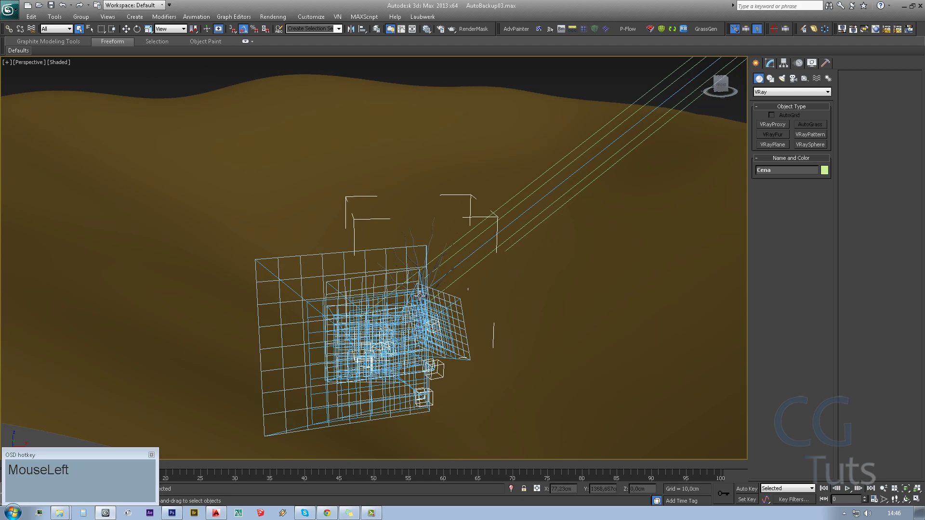
pyautogui.click(81, 16)
pyautogui.click(91, 53)
pyautogui.click(424, 298)
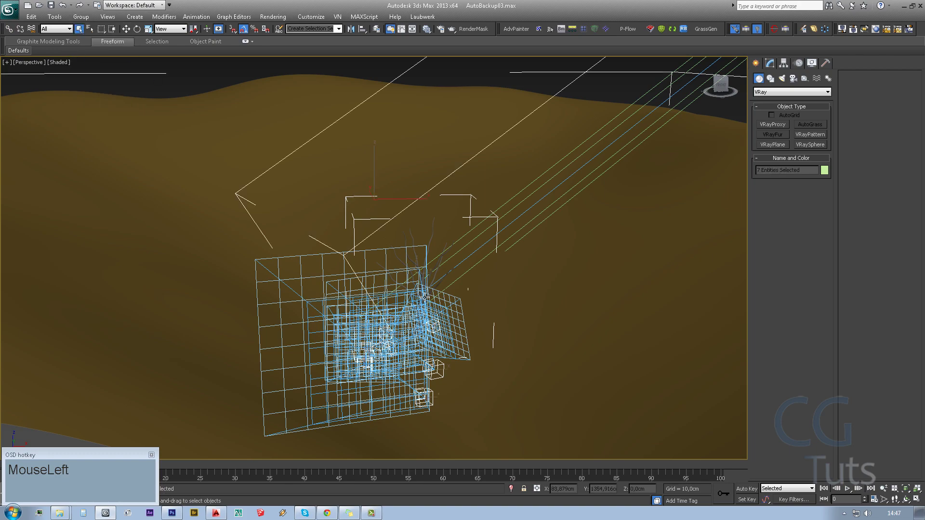
pyautogui.press('z')
pyautogui.keyDown('alt'); pyautogui.moveTo(423, 295); pyautogui.dragTo(357, 303, button='middle'); pyautogui.keyUp('alt')
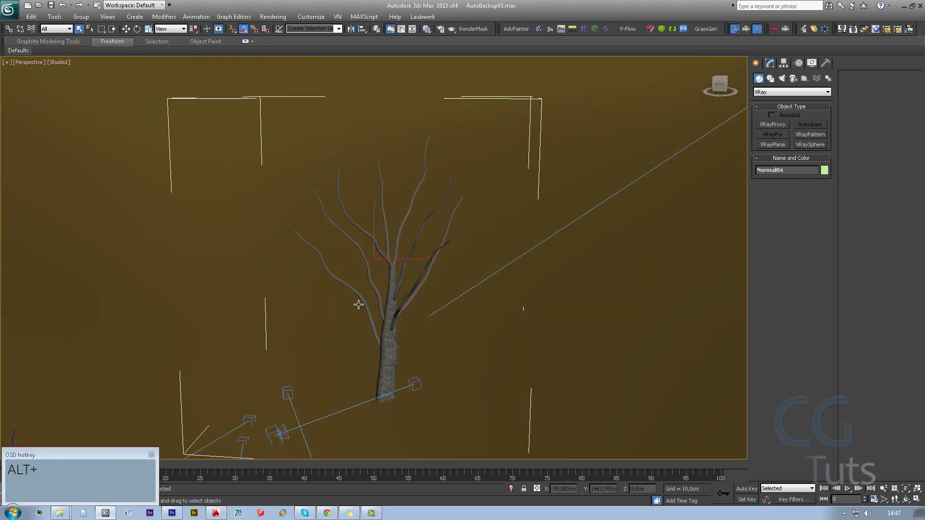
pyautogui.press('F4')
pyautogui.moveTo(518, 253)
pyautogui.keyDown('alt'); pyautogui.mouseDown(button='middle')
pyautogui.moveTo(482, 231)
pyautogui.moveTo(438, 154)
pyautogui.mouseUp(button='middle'); pyautogui.keyUp('alt')
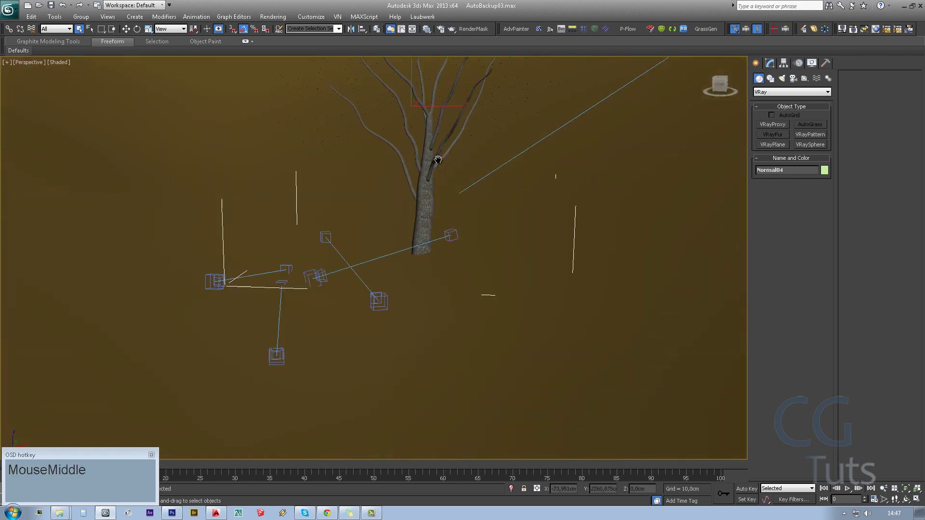
# - Select the Grama_Aglomerado_Circle shape beside the row of grass blades and view both from several angles
pyautogui.scroll(-5, 412, 303)
pyautogui.keyDown('alt'); pyautogui.moveTo(412, 305); pyautogui.dragTo(487, 289, button='middle'); pyautogui.keyUp('alt')
pyautogui.scroll(5, 260, 299)
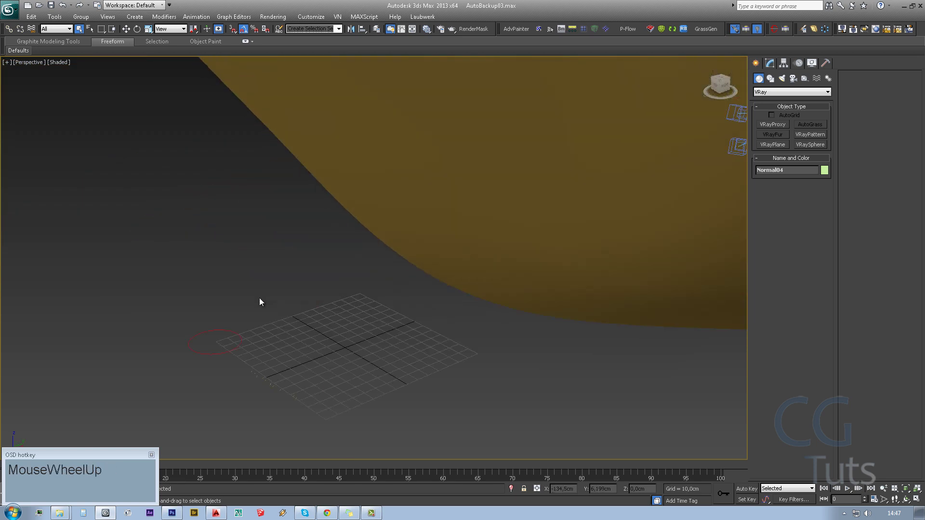
pyautogui.scroll(-3, 415, 250)
pyautogui.moveTo(324, 243); pyautogui.dragTo(302, 291)
pyautogui.press('z')
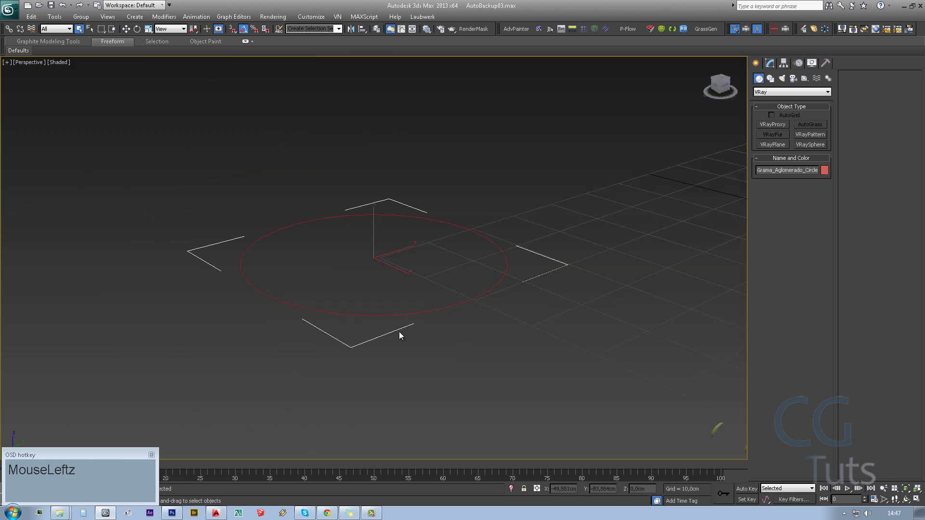
pyautogui.keyDown('alt'); pyautogui.moveTo(399, 332); pyautogui.dragTo(317, 341, button='middle'); pyautogui.keyUp('alt')
pyautogui.scroll(-2, 318, 341)
pyautogui.keyDown('alt'); pyautogui.moveTo(374, 332); pyautogui.dragTo(424, 334, button='middle'); pyautogui.keyUp('alt')
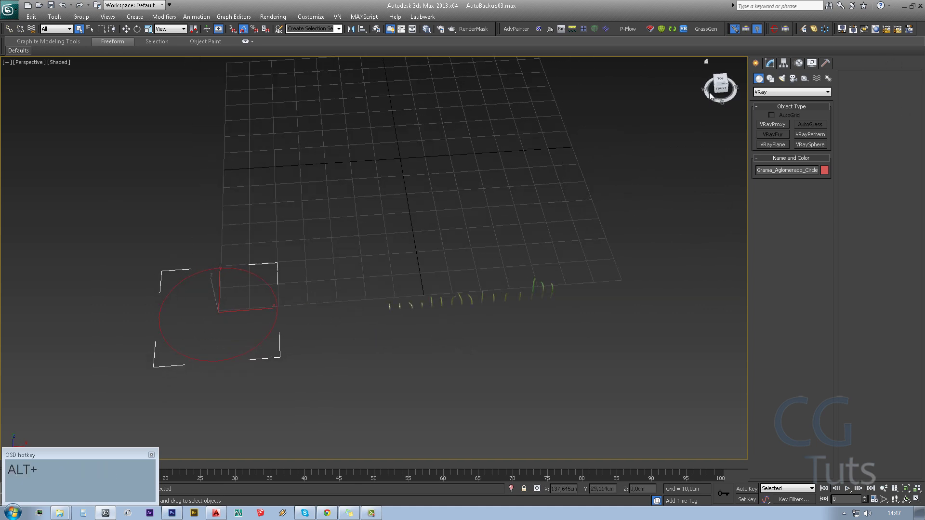
# - Create an Itoo Software Forest Pro object with Grama_Aglomerado_Circle as its scattering area
pyautogui.click(552, 245)
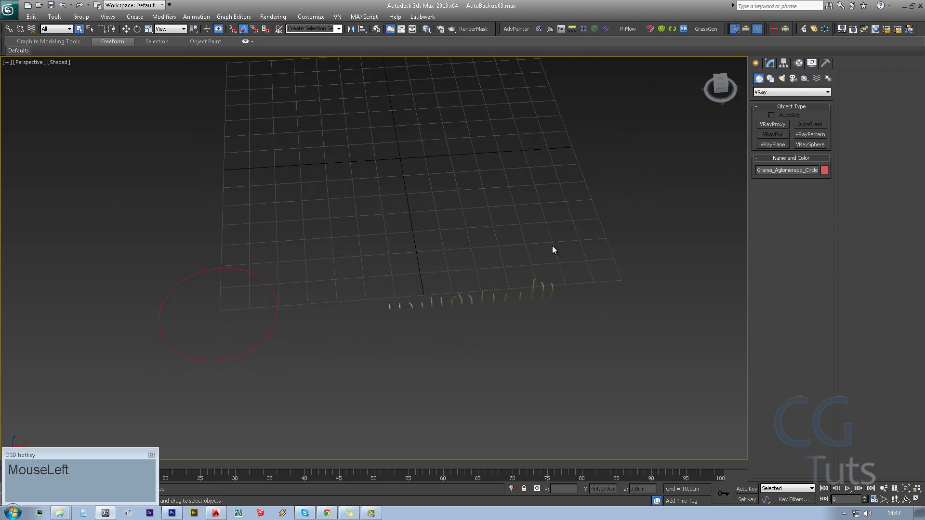
pyautogui.click(776, 92)
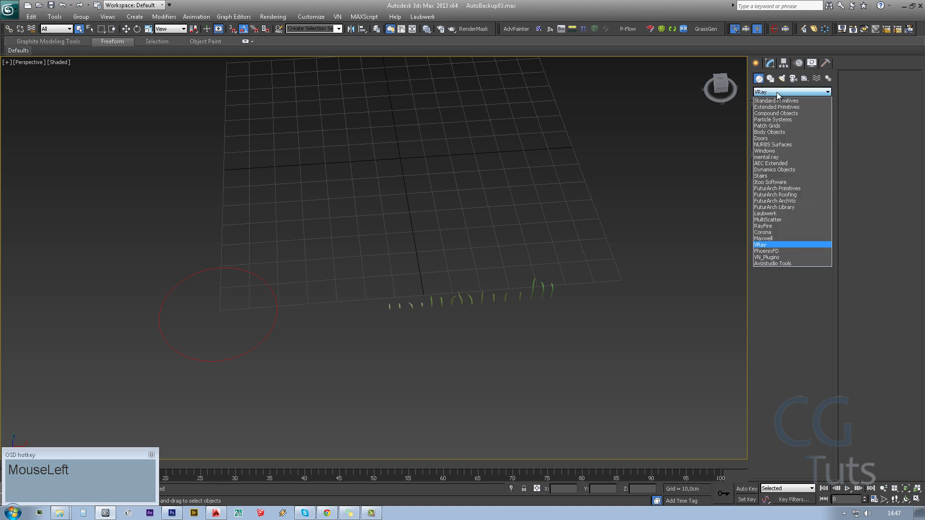
pyautogui.click(794, 182)
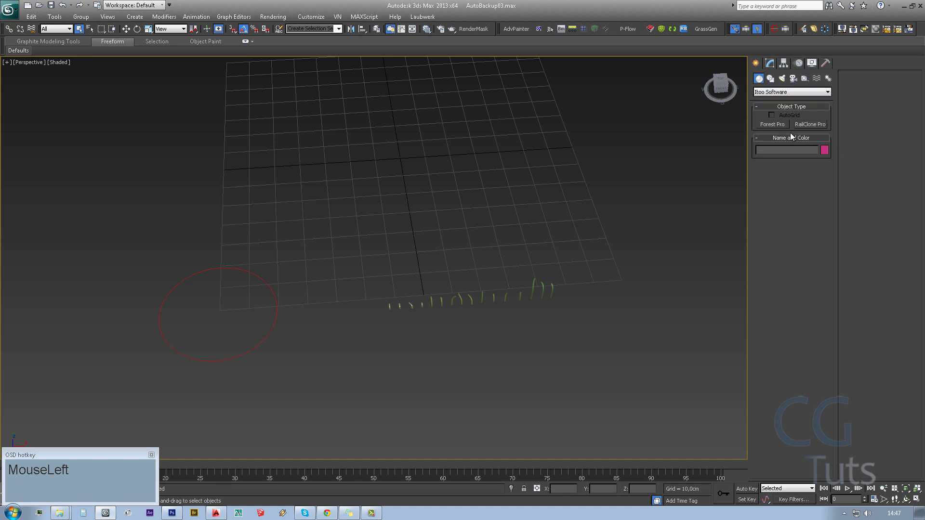
pyautogui.moveTo(146, 359); pyautogui.dragTo(147, 361, button='middle')
pyautogui.click(193, 357)
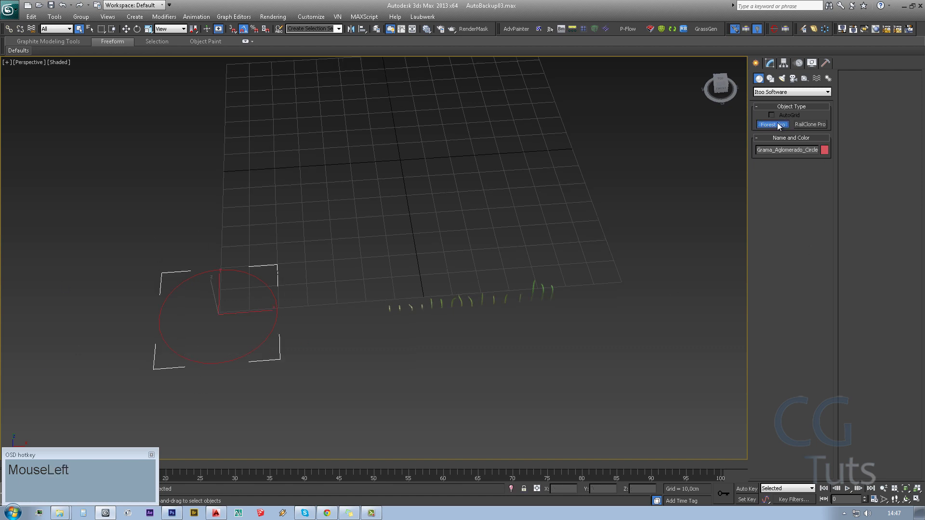
pyautogui.click(254, 276)
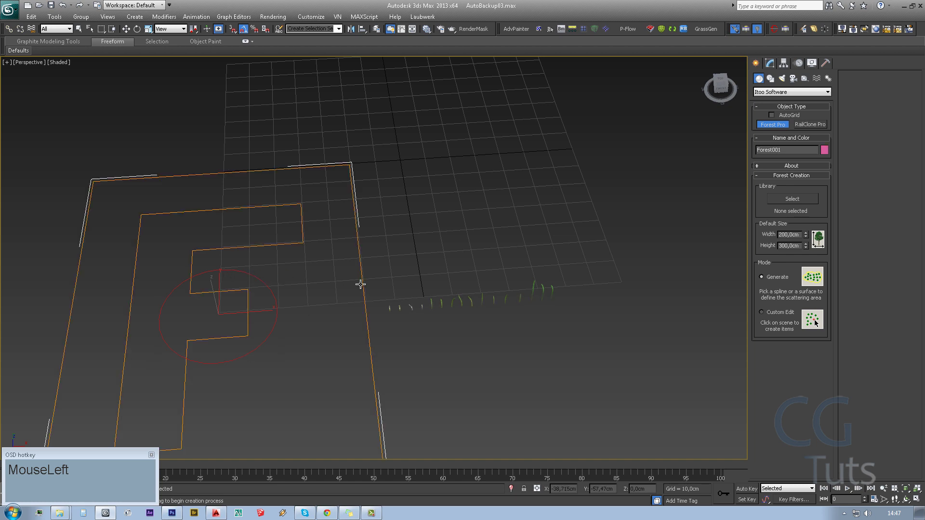
pyautogui.keyDown('alt'); pyautogui.moveTo(201, 376); pyautogui.dragTo(219, 288, button='middle'); pyautogui.keyUp('alt')
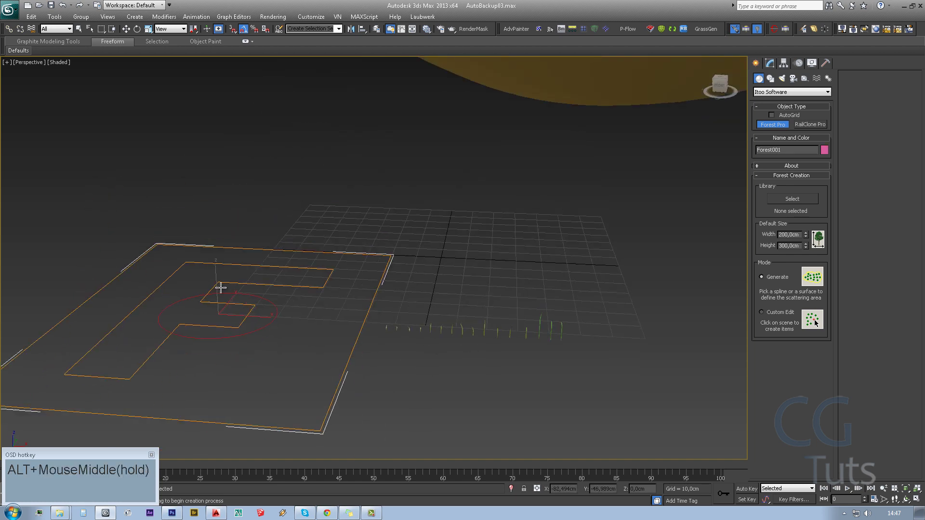
pyautogui.moveTo(326, 311); pyautogui.dragTo(331, 237, button='middle')
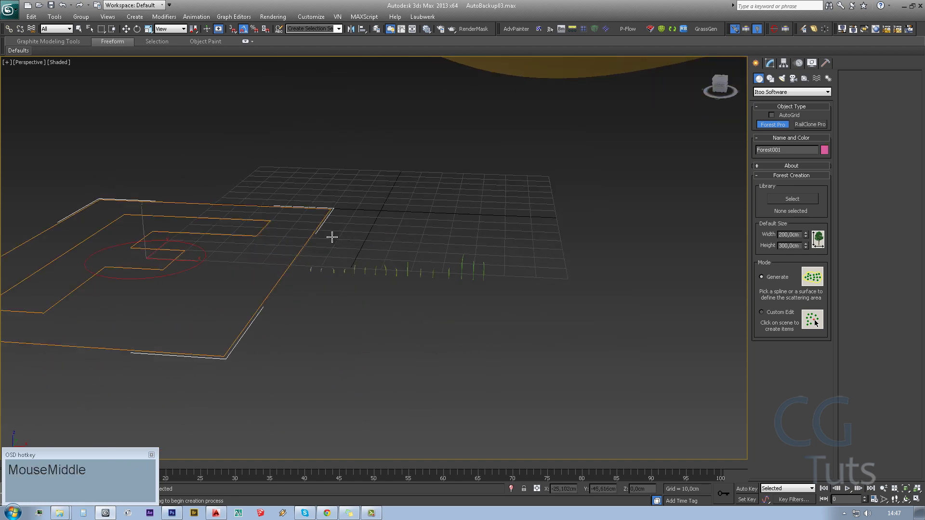
# - Add all the grass blade meshes, from G_Grama_Meshs010 through Grama_Meshs019, to the Forest as custom objects
pyautogui.click(770, 64)
pyautogui.moveTo(452, 318); pyautogui.dragTo(461, 312, button='middle')
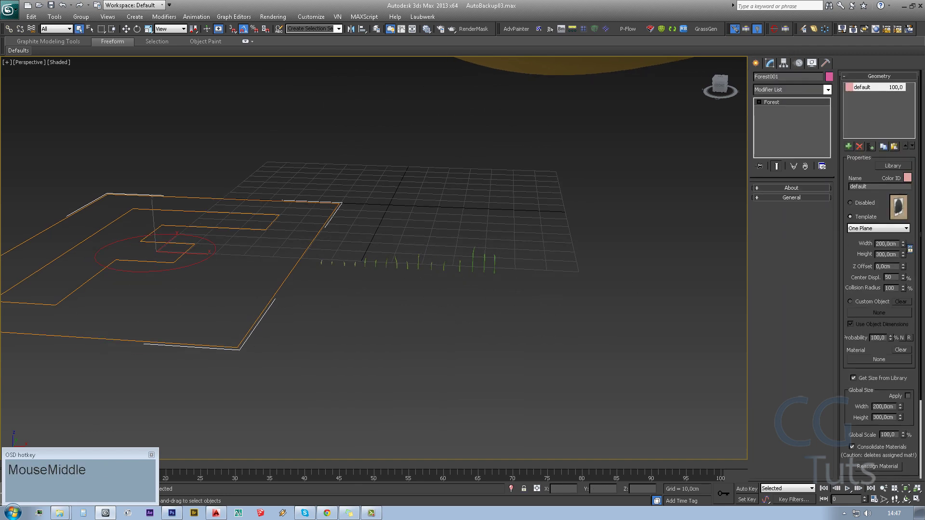
pyautogui.click(875, 147)
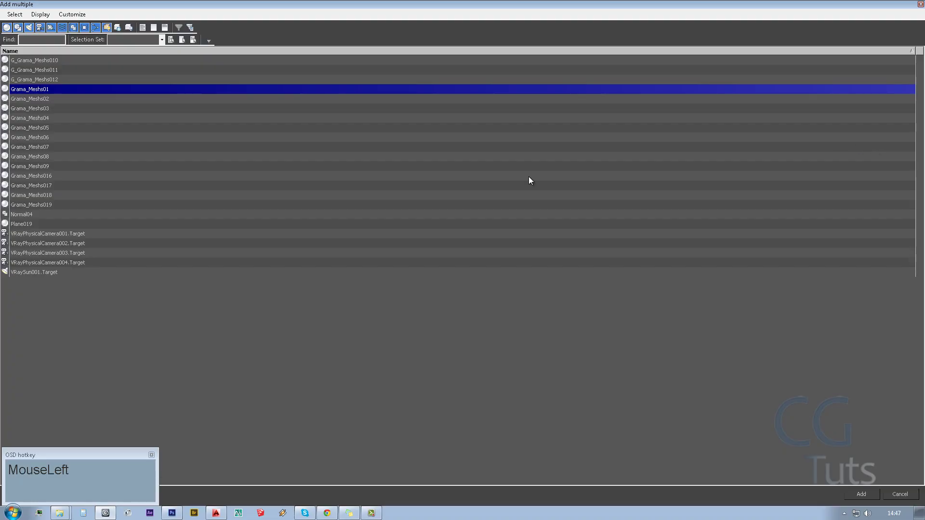
pyautogui.click(920, 4)
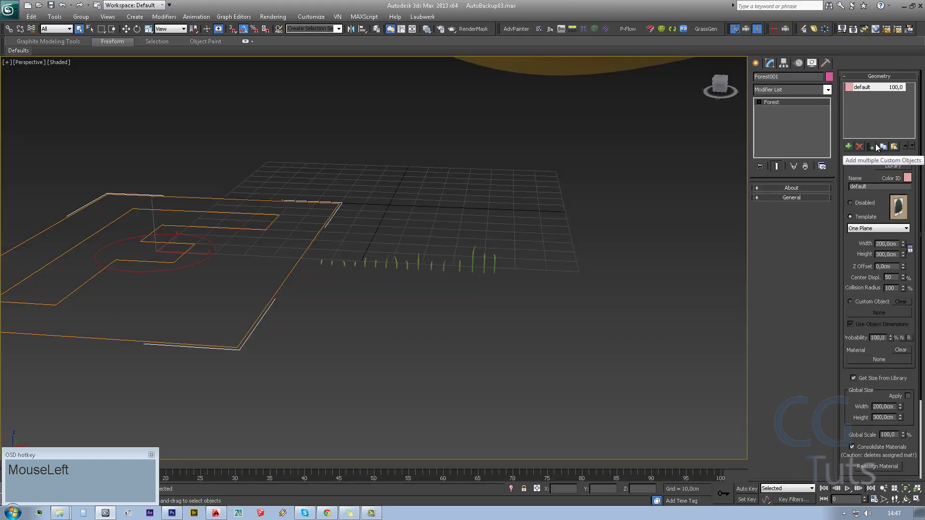
pyautogui.click(869, 147)
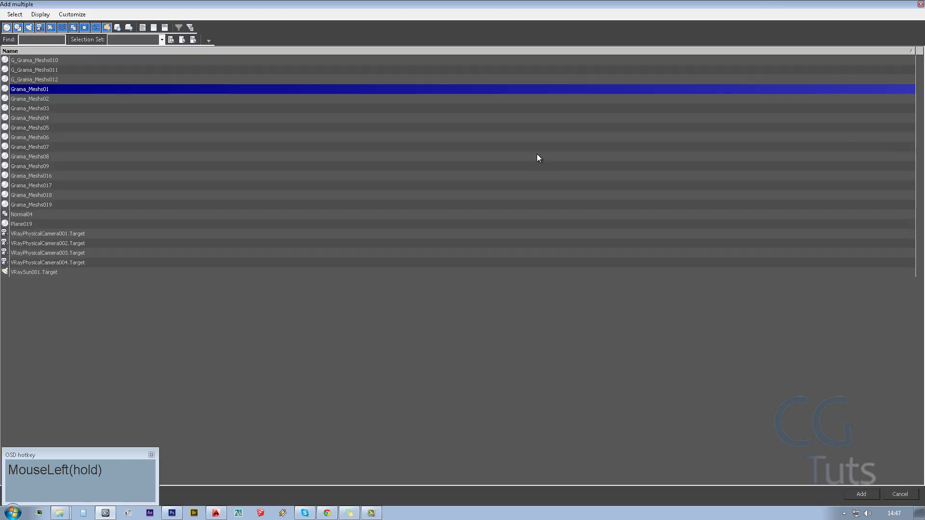
pyautogui.click(31, 90)
pyautogui.moveTo(37, 206); pyautogui.dragTo(45, 60)
pyautogui.moveTo(15, 203); pyautogui.dragTo(16, 205)
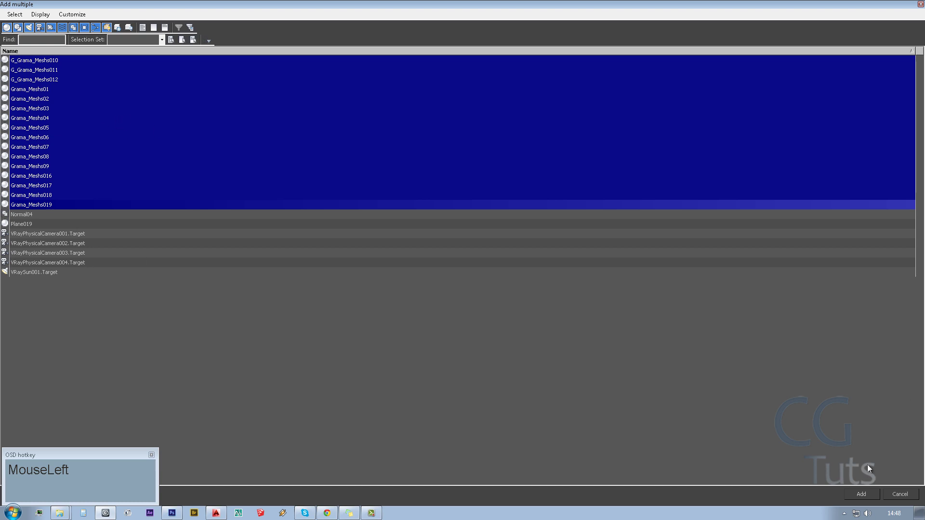
pyautogui.click(871, 494)
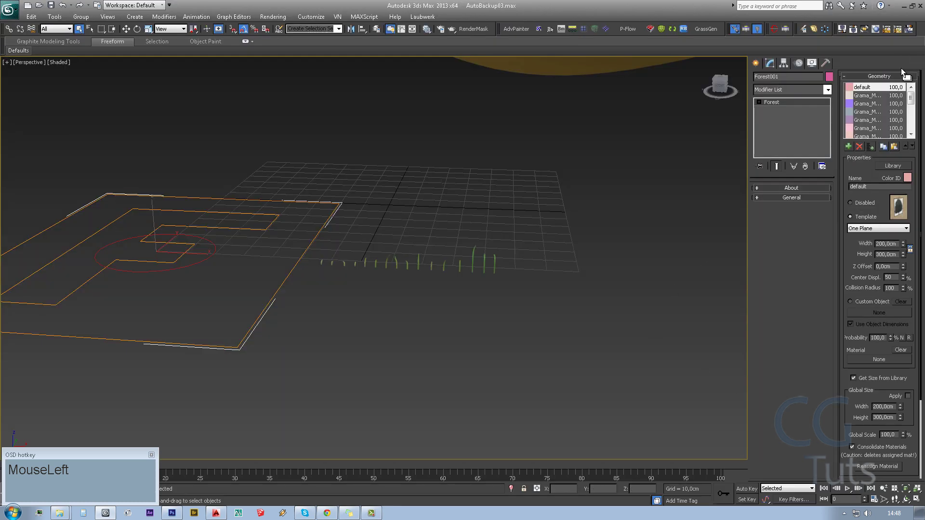
# - Review the grass meshes in the Forest's geometry list and delete its default item
pyautogui.click(867, 103)
pyautogui.click(869, 95)
pyautogui.scroll(-3, 880, 107)
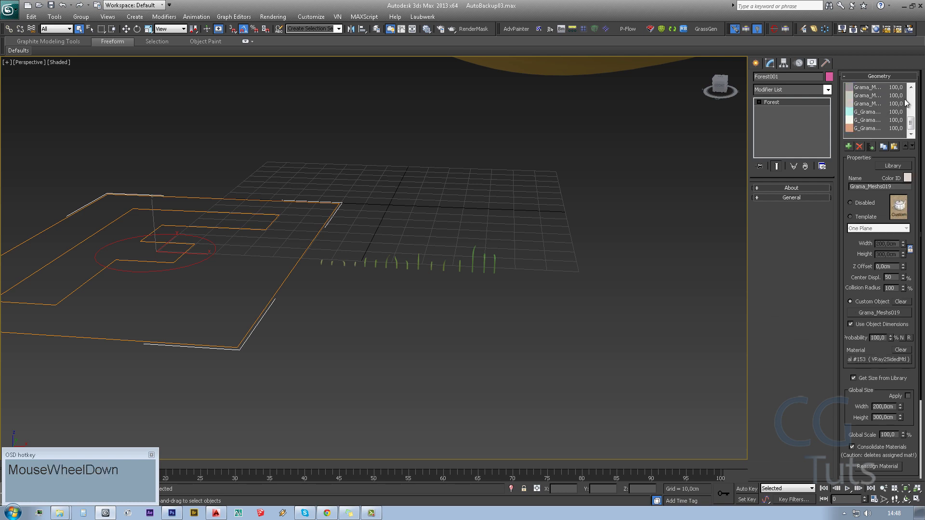
pyautogui.scroll(3, 881, 106)
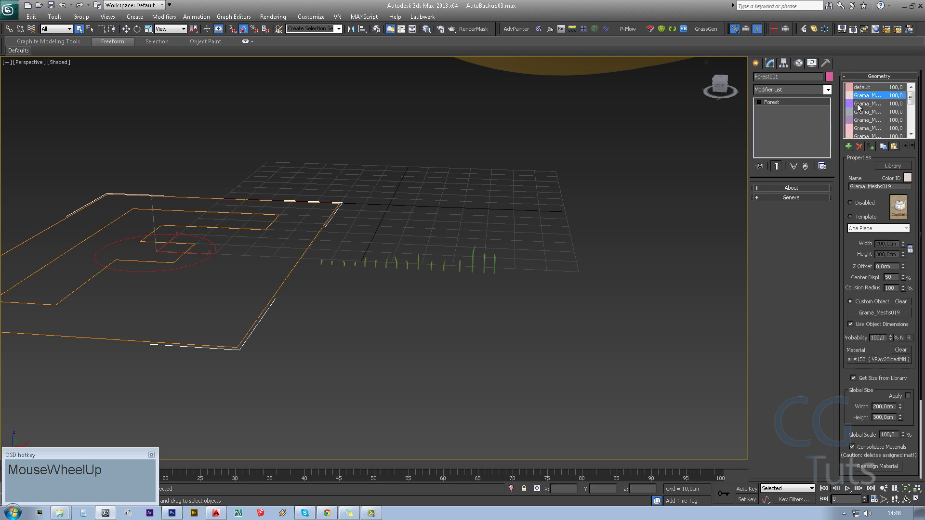
pyautogui.click(866, 88)
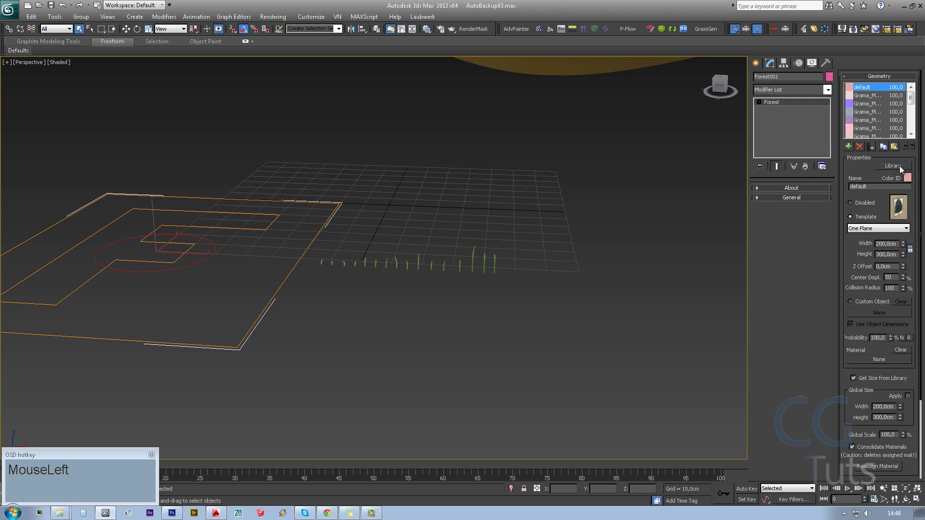
pyautogui.click(859, 149)
pyautogui.click(862, 88)
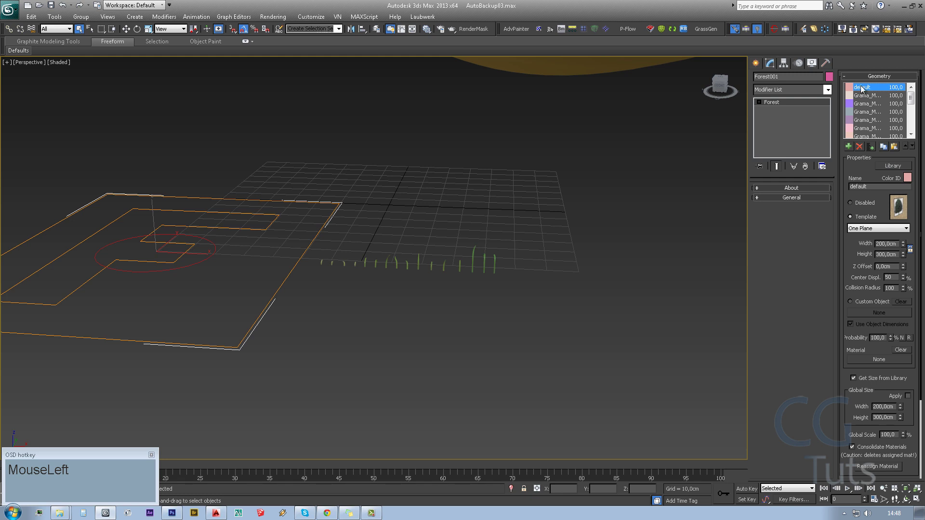
pyautogui.click(860, 147)
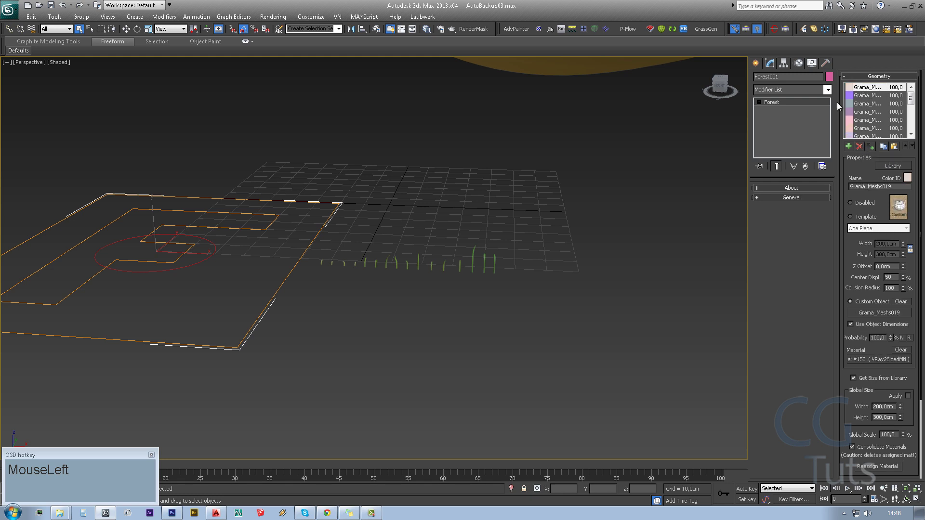
# - Show the Forest's Distribution Map settings and set the distribution image to Dense
pyautogui.moveTo(150, 282); pyautogui.dragTo(442, 233, button='middle')
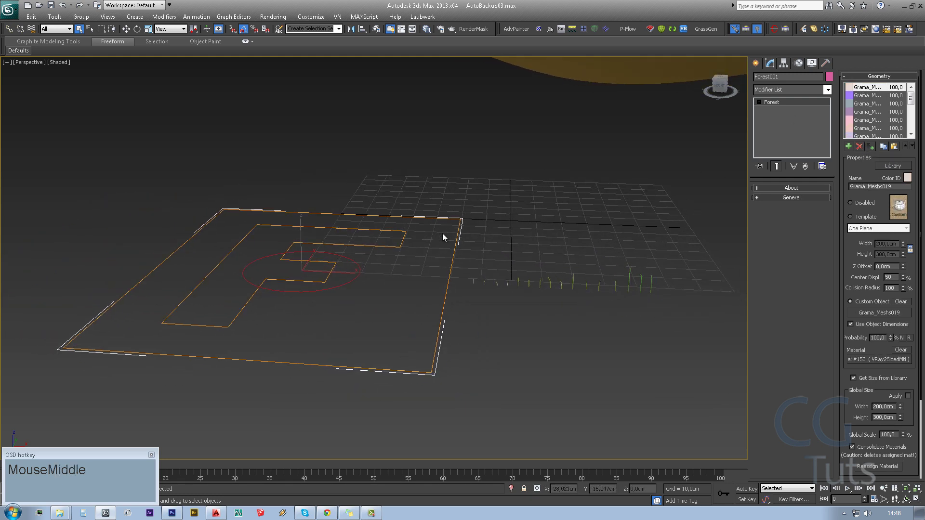
pyautogui.click(911, 96)
pyautogui.rightClick(854, 164)
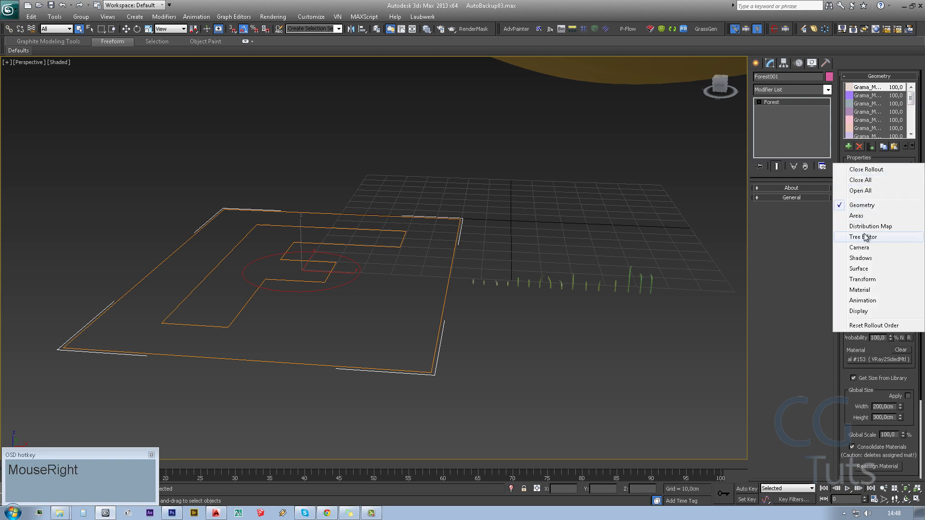
pyautogui.click(865, 169)
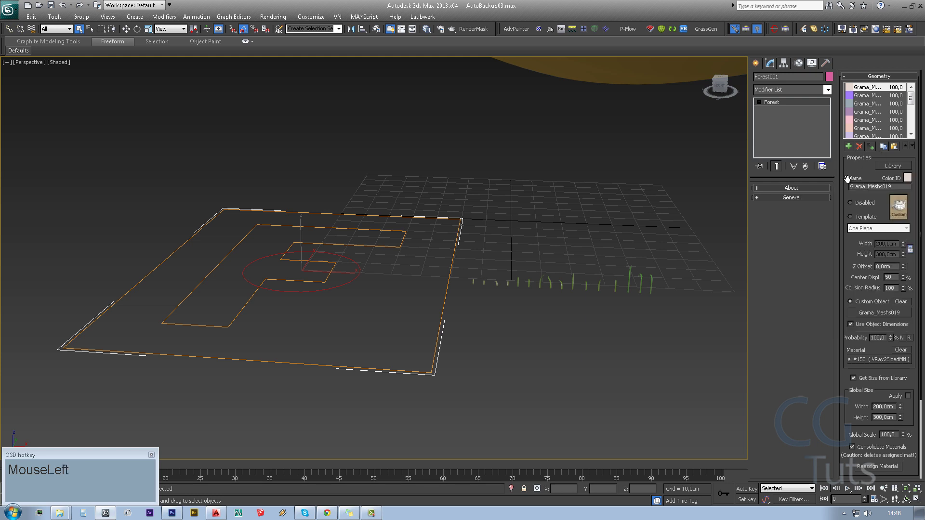
pyautogui.rightClick(860, 251)
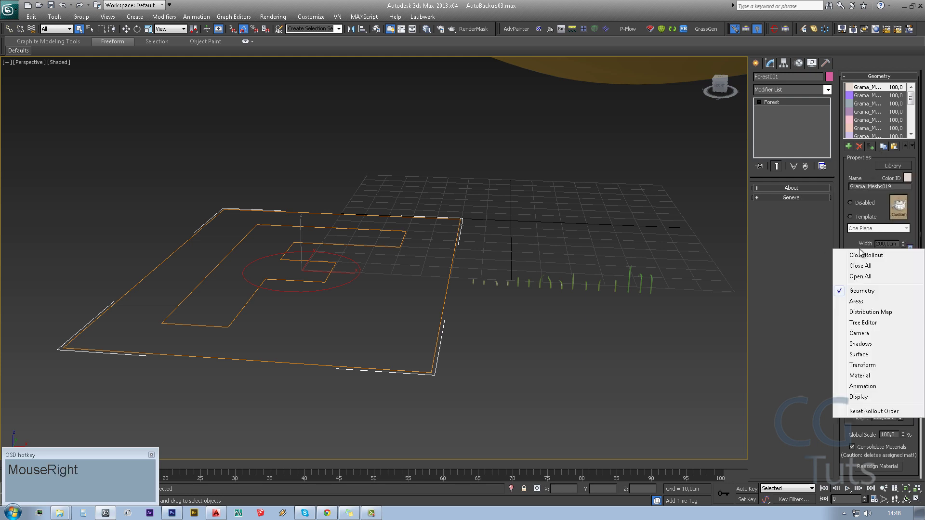
pyautogui.click(873, 313)
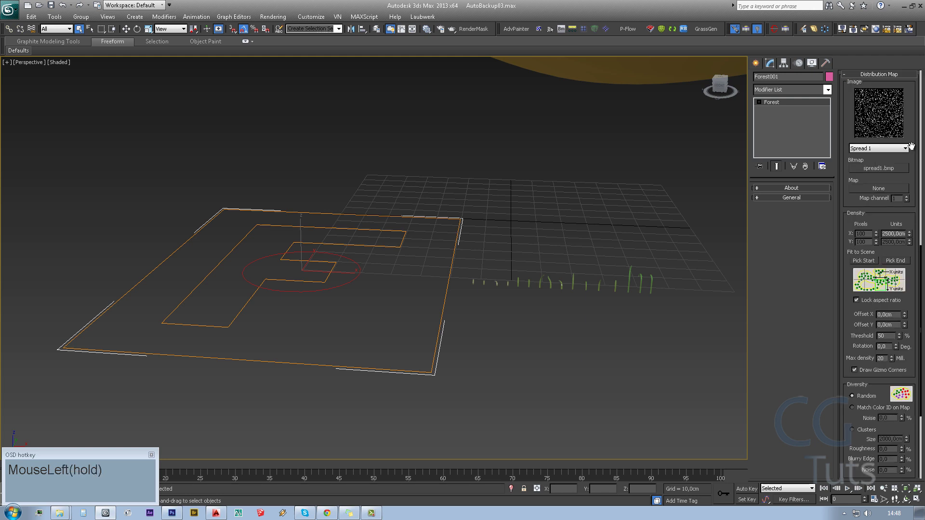
pyautogui.click(885, 148)
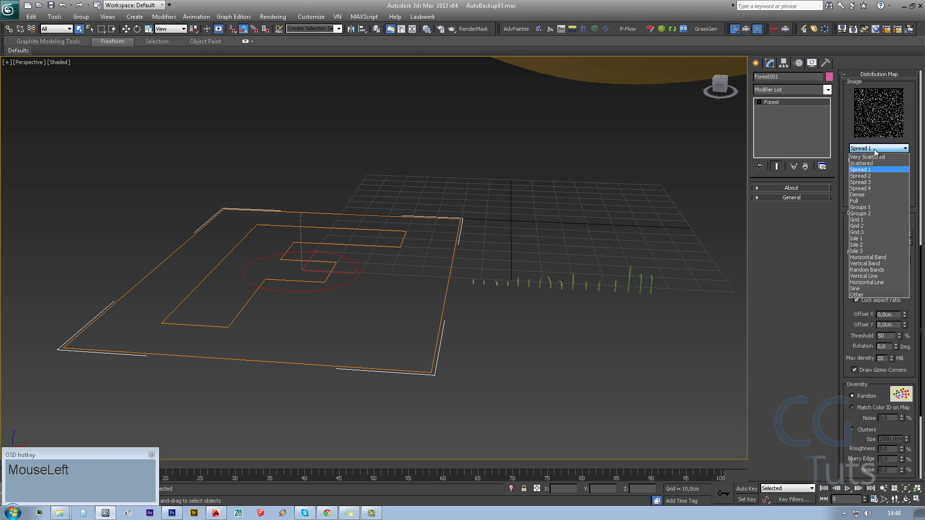
pyautogui.click(867, 194)
# - Set the distribution map's X density to 35 cm and view the scattered grass inside the circle
pyautogui.moveTo(909, 236); pyautogui.dragTo(910, 276)
pyautogui.keyDown('alt'); pyautogui.moveTo(540, 255); pyautogui.dragTo(362, 312, button='middle'); pyautogui.keyUp('alt')
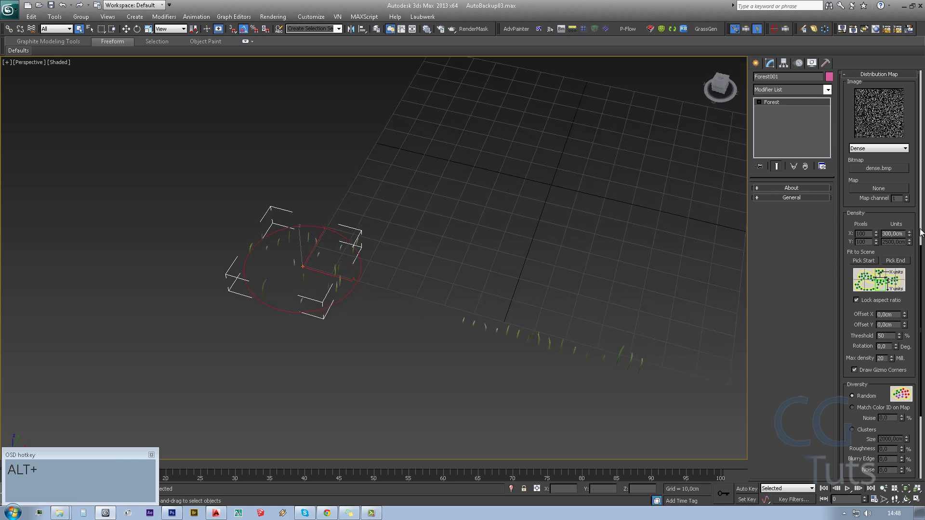
pyautogui.click(900, 233)
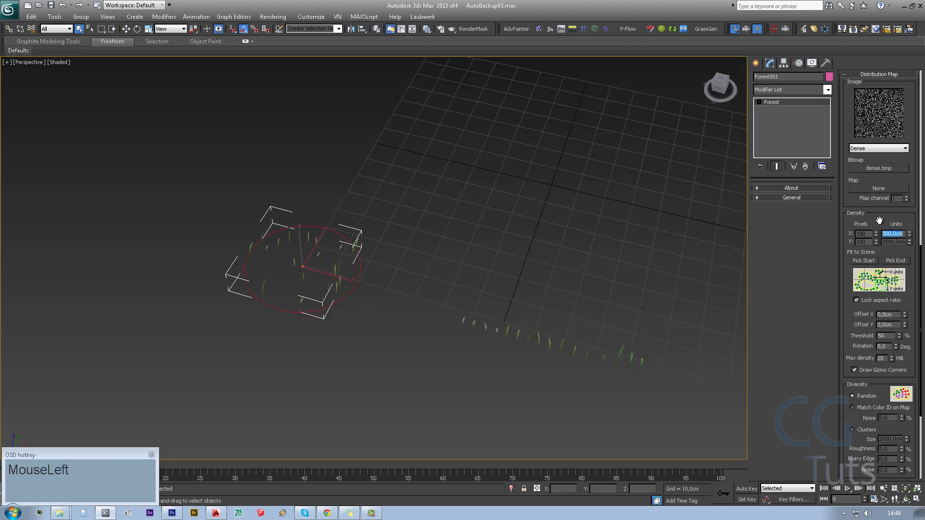
pyautogui.write('35')
pyautogui.press('Return')
pyautogui.moveTo(434, 313)
pyautogui.keyDown('alt'); pyautogui.mouseDown(button='middle')
pyautogui.moveTo(407, 338)
pyautogui.moveTo(409, 260)
pyautogui.moveTo(399, 250)
pyautogui.moveTo(414, 294)
pyautogui.moveTo(433, 299)
pyautogui.mouseUp(button='middle'); pyautogui.keyUp('alt')
pyautogui.scroll(5, 409, 260)
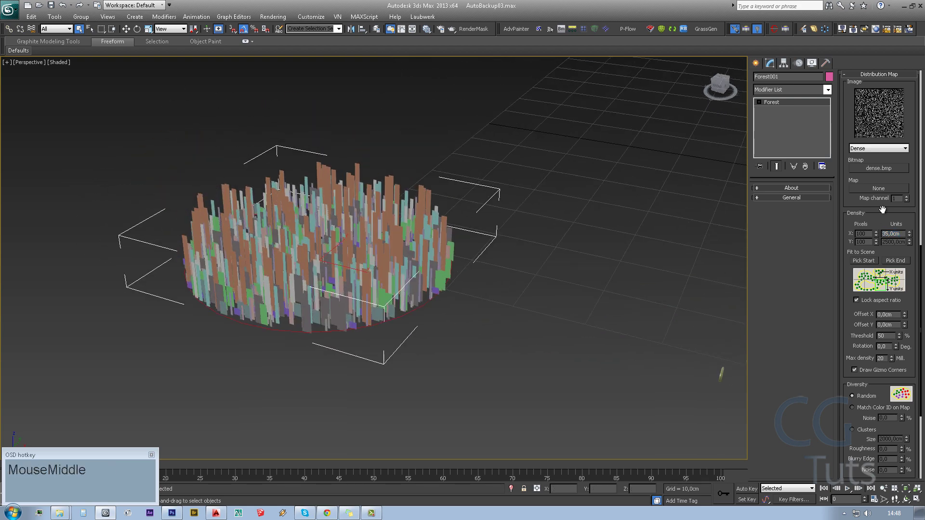
# - Show the Forest's Display settings and set its viewport display mode to Mesh
pyautogui.rightClick(883, 210)
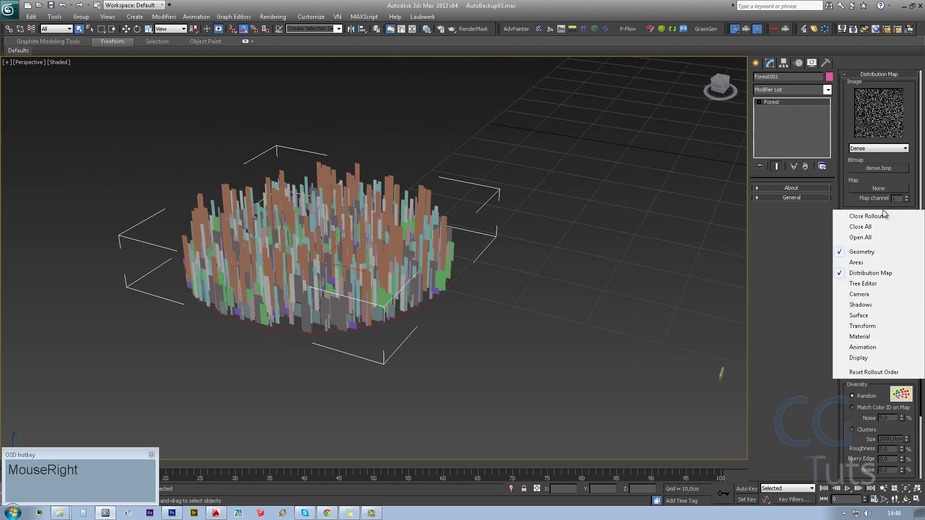
pyautogui.click(873, 362)
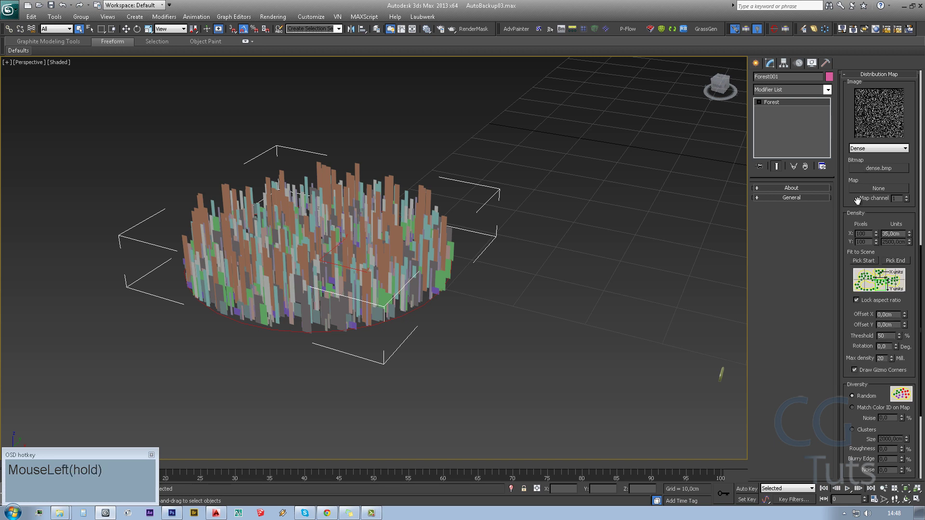
pyautogui.rightClick(875, 212)
pyautogui.click(866, 351)
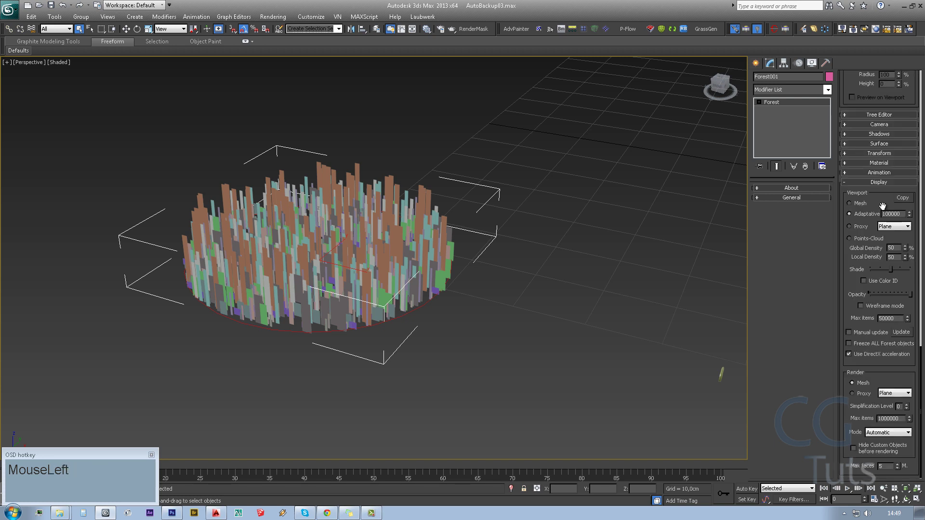
pyautogui.click(859, 204)
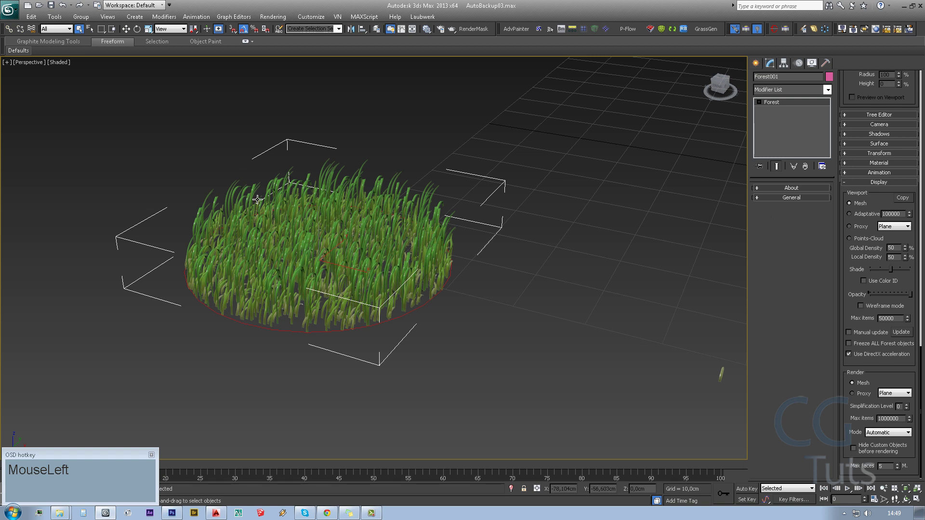
# - Return to the Forest's Distribution Map settings and examine the grass patch's coverage from above
pyautogui.rightClick(891, 201)
pyautogui.rightClick(877, 267)
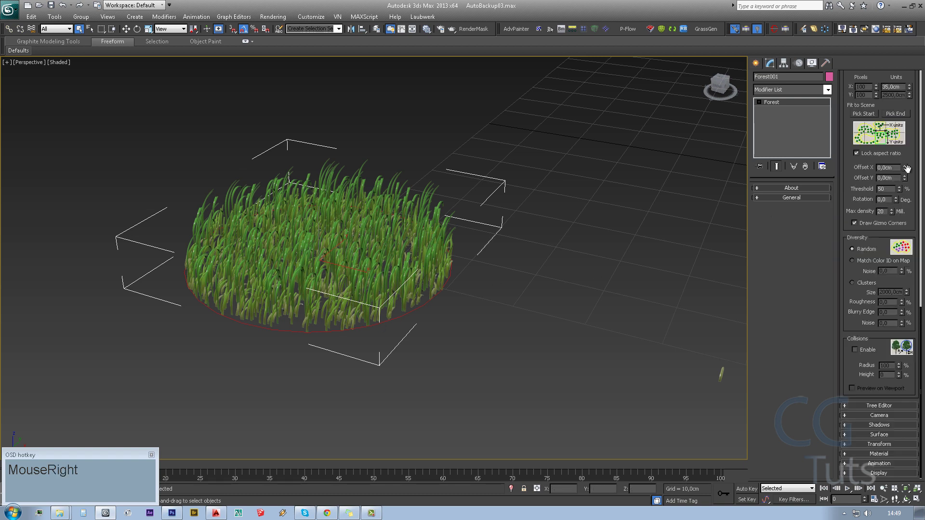
pyautogui.rightClick(881, 172)
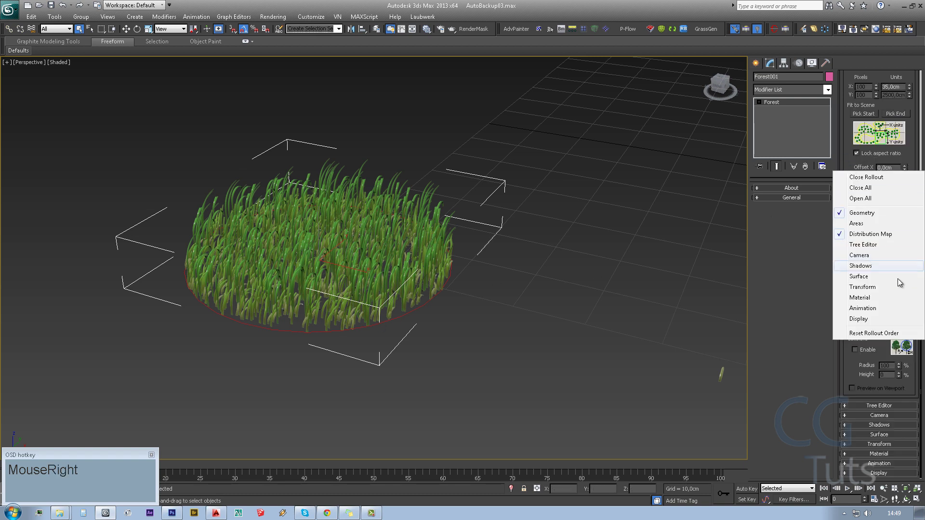
pyautogui.click(876, 235)
pyautogui.keyDown('alt'); pyautogui.moveTo(557, 255); pyautogui.dragTo(417, 298, button='middle'); pyautogui.keyUp('alt')
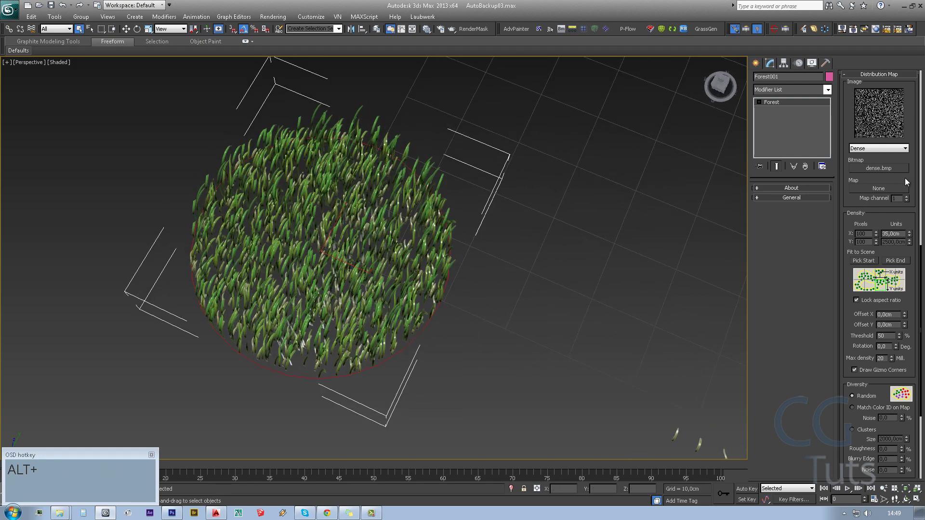
# - Enable random translation, rotation and scale in the Forest's Transform settings
pyautogui.rightClick(907, 181)
pyautogui.click(874, 296)
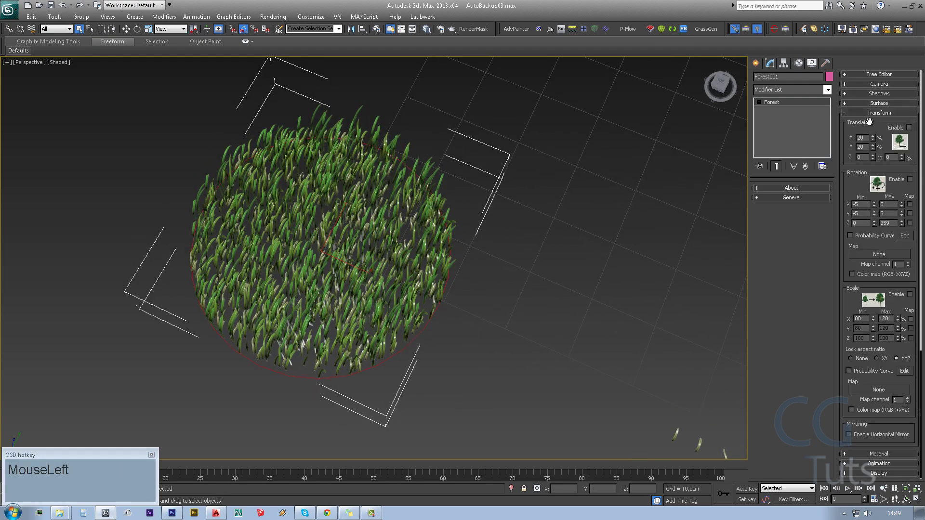
pyautogui.click(909, 128)
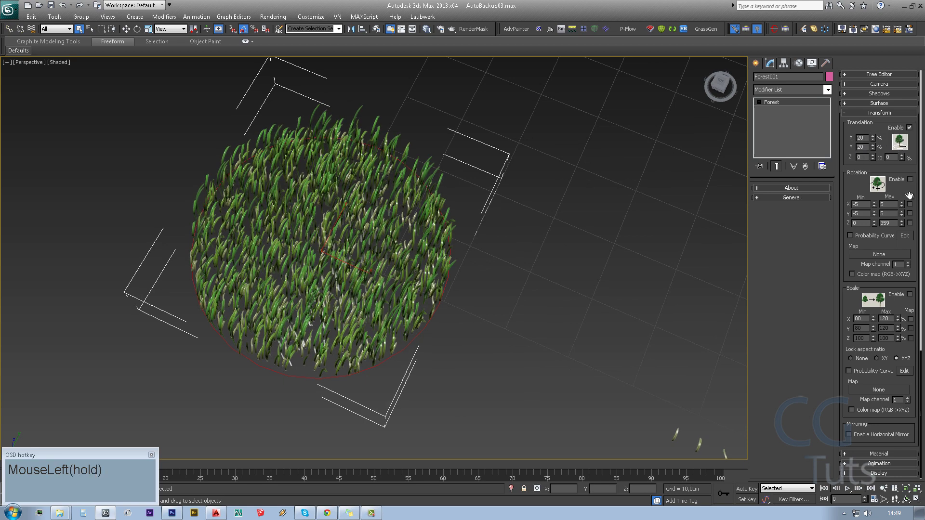
pyautogui.click(909, 179)
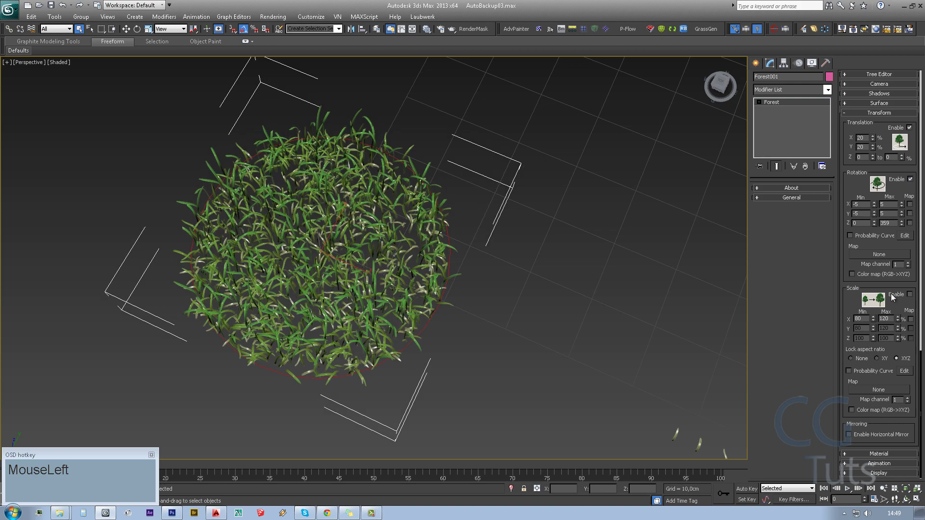
pyautogui.click(909, 294)
# - Compare the grass patch with the source blades and set the Forest's maximum X scale to 100%
pyautogui.keyDown('alt'); pyautogui.moveTo(650, 298); pyautogui.dragTo(460, 330, button='middle'); pyautogui.keyUp('alt')
pyautogui.click(885, 319)
pyautogui.scroll(5, 385, 304)
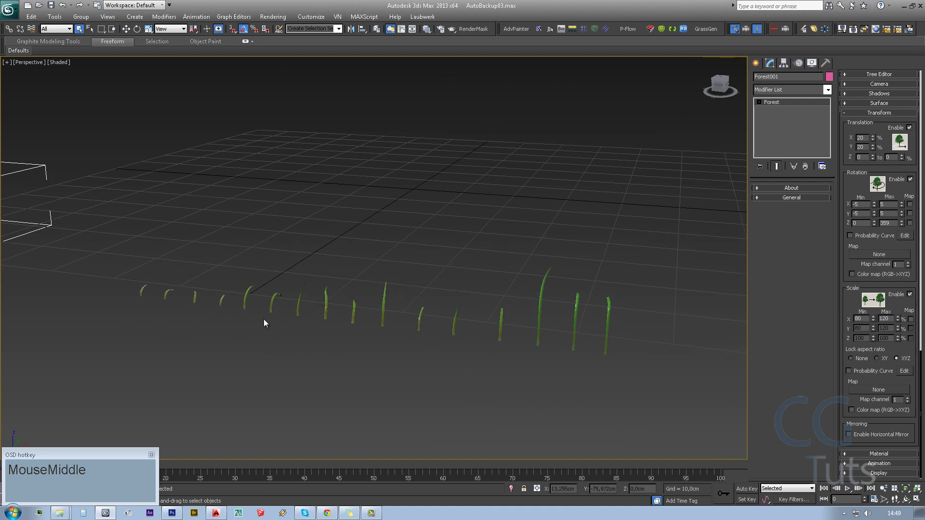
pyautogui.keyDown('alt'); pyautogui.moveTo(226, 359); pyautogui.dragTo(509, 320, button='middle'); pyautogui.keyUp('alt')
pyautogui.doubleClick(885, 319)
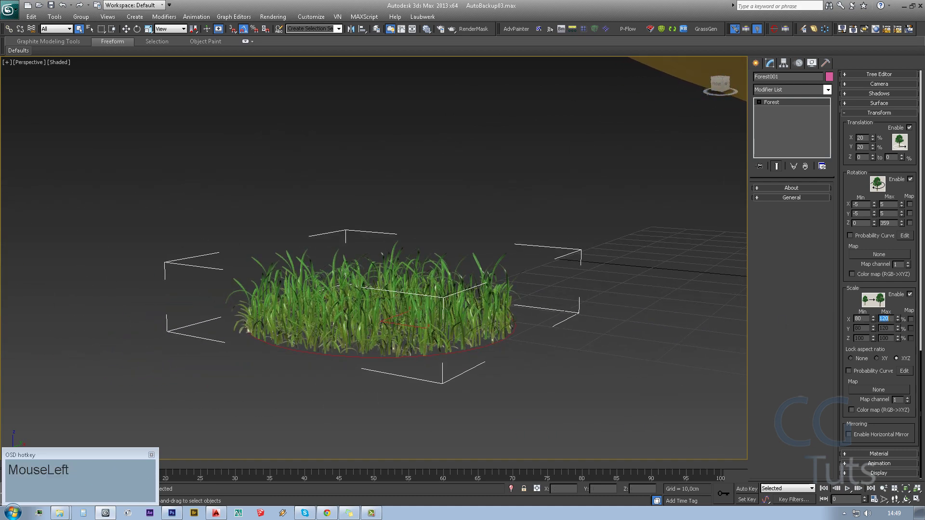
pyautogui.write('10')
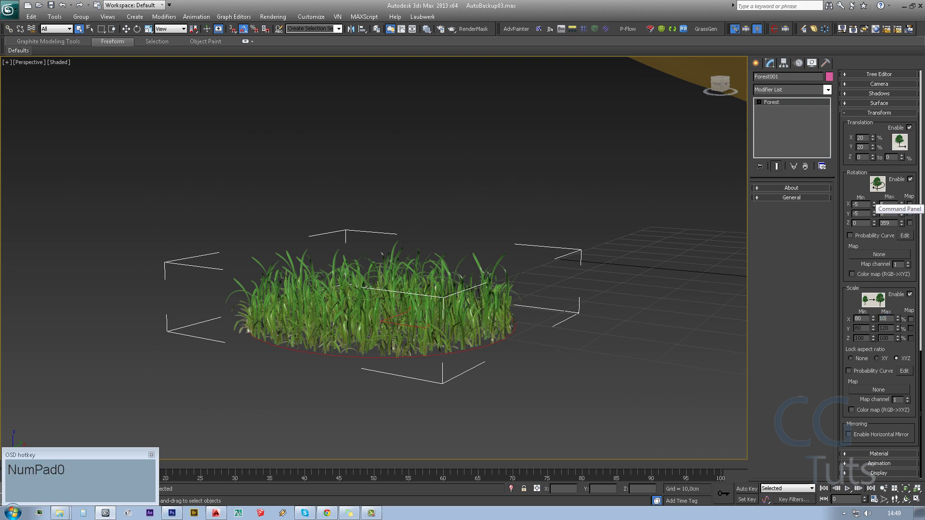
pyautogui.write('0')
pyautogui.press('Return')
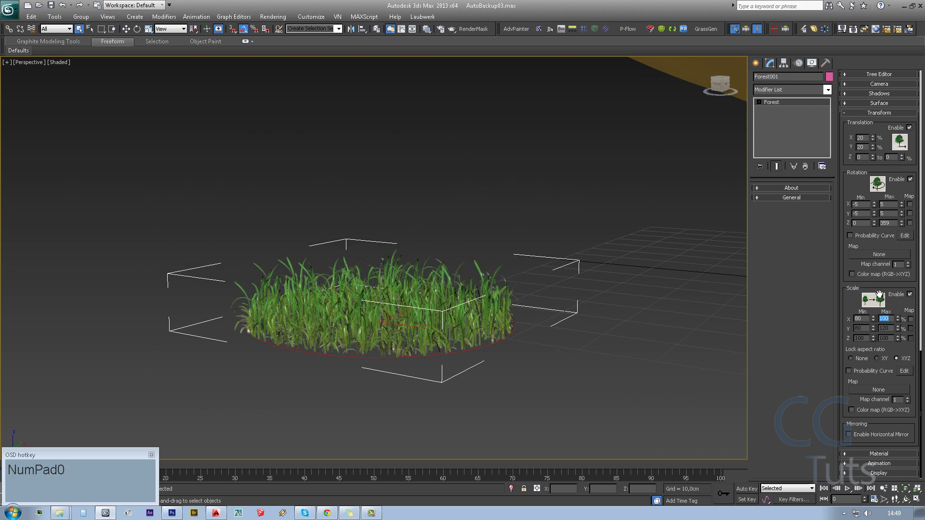
# - Set the Forest's minimum X scale to 45%
pyautogui.moveTo(329, 305); pyautogui.dragTo(446, 293, button='middle')
pyautogui.scroll(-2, 309, 303)
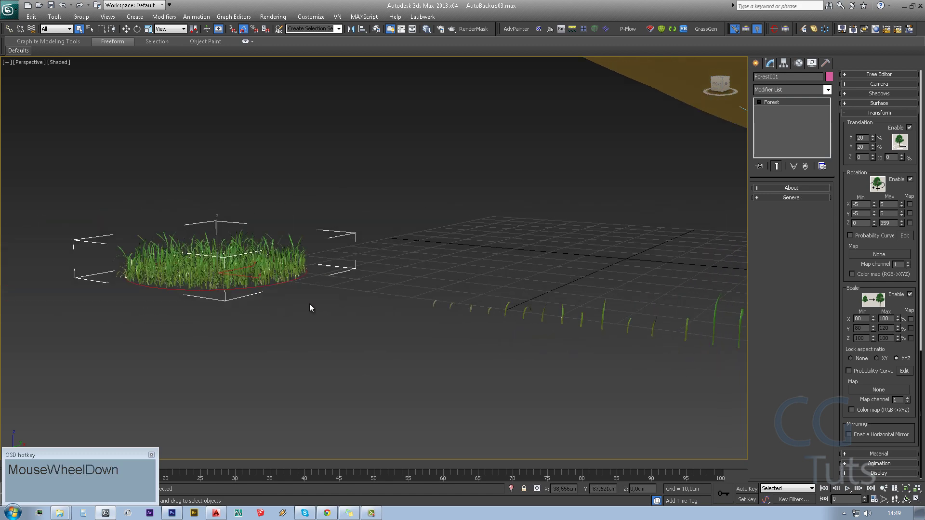
pyautogui.moveTo(309, 304); pyautogui.dragTo(299, 271, button='middle')
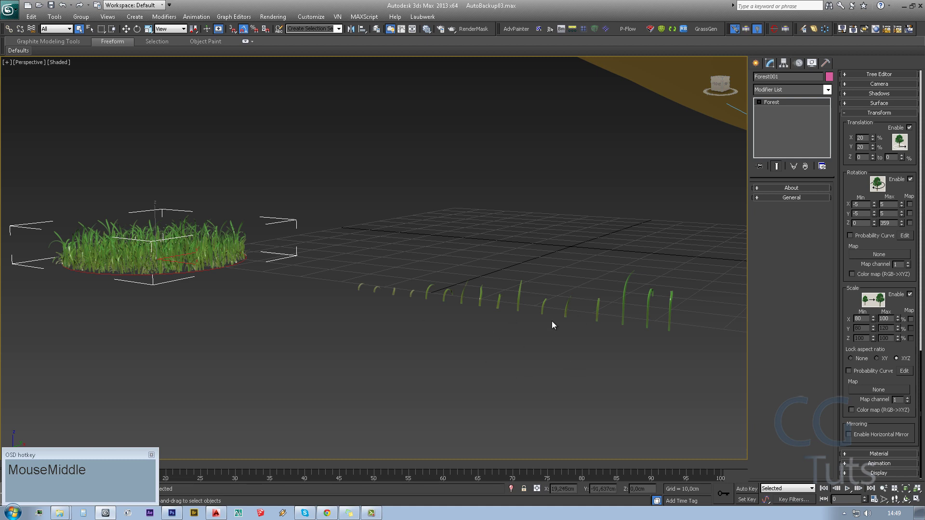
pyautogui.moveTo(522, 270); pyautogui.dragTo(649, 291, button='middle')
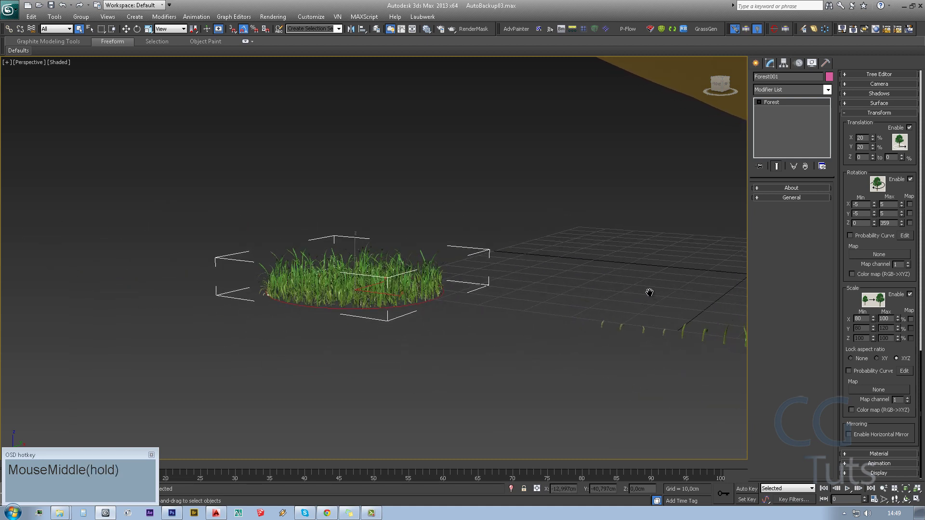
pyautogui.scroll(3, 386, 337)
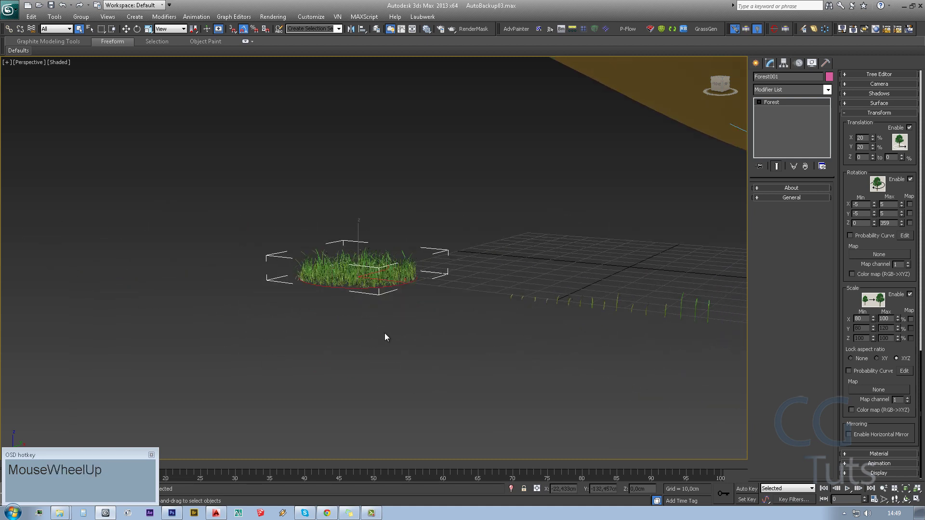
pyautogui.click(863, 318)
pyautogui.write('45')
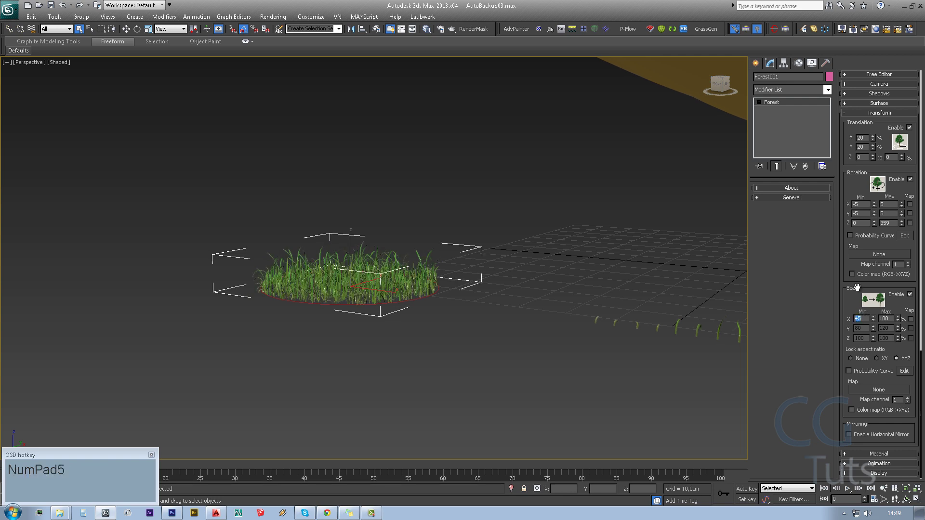
# - Set the distribution map's X density to 25 cm and inspect the grass patch up close
pyautogui.keyDown('alt'); pyautogui.moveTo(487, 294); pyautogui.dragTo(683, 319, button='middle'); pyautogui.keyUp('alt')
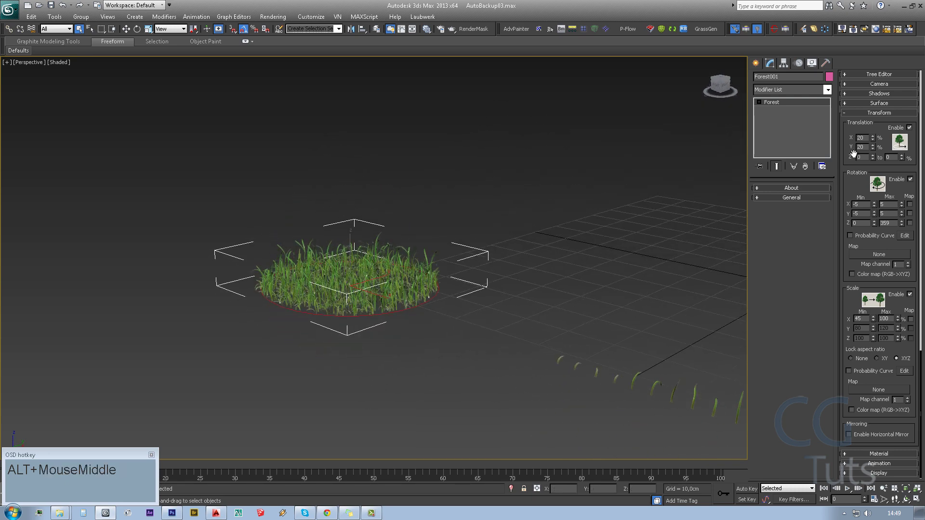
pyautogui.moveTo(860, 185); pyautogui.dragTo(869, 245, button='right')
pyautogui.click(868, 244)
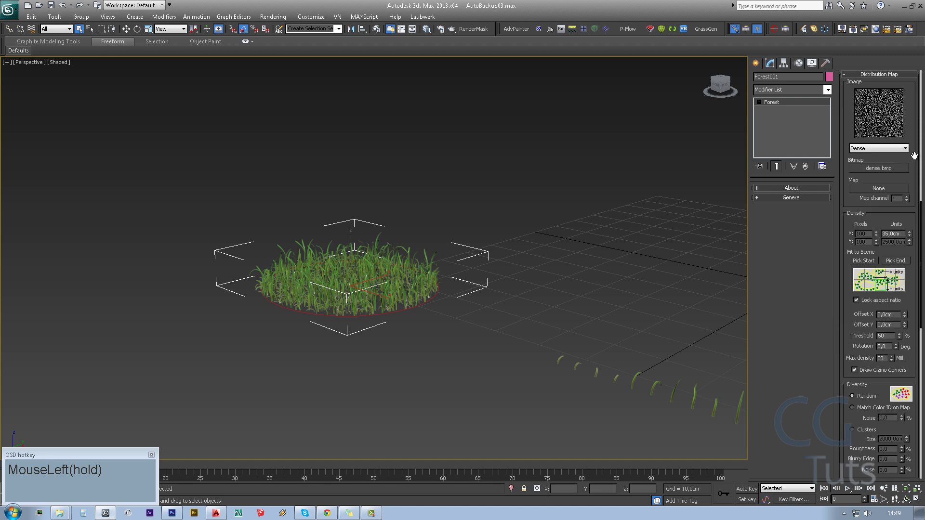
pyautogui.click(902, 235)
pyautogui.doubleClick(894, 234)
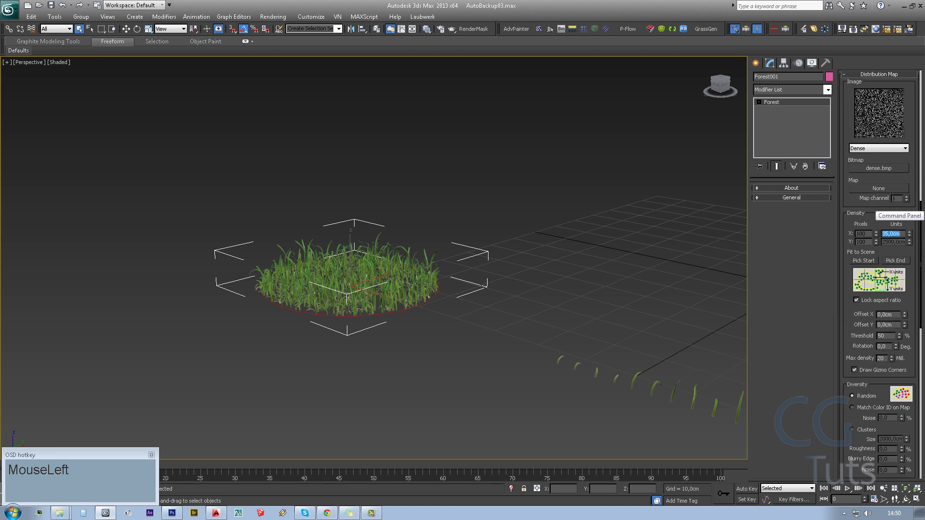
pyautogui.write('20')
pyautogui.press('Return')
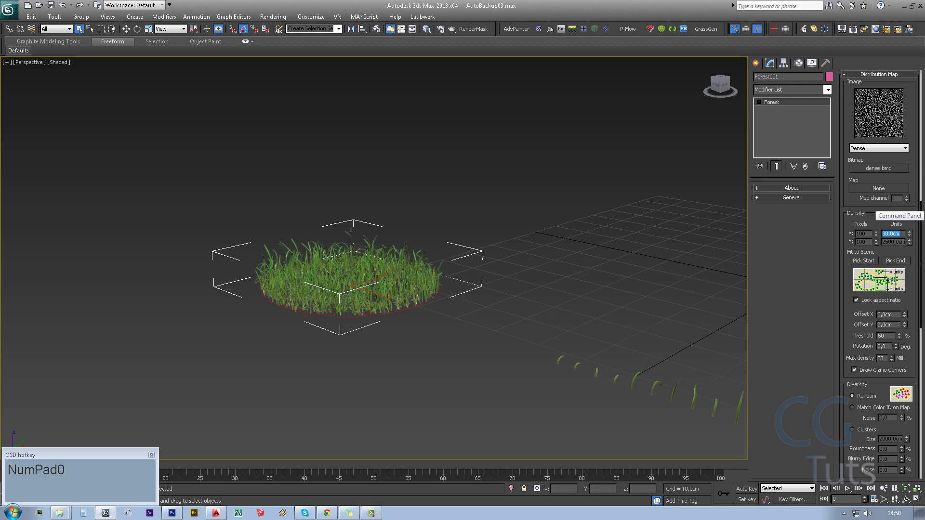
pyautogui.write('25')
pyautogui.press('Return')
pyautogui.keyDown('alt'); pyautogui.moveTo(568, 289); pyautogui.dragTo(474, 338, button='middle'); pyautogui.keyUp('alt')
pyautogui.scroll(4, 411, 331)
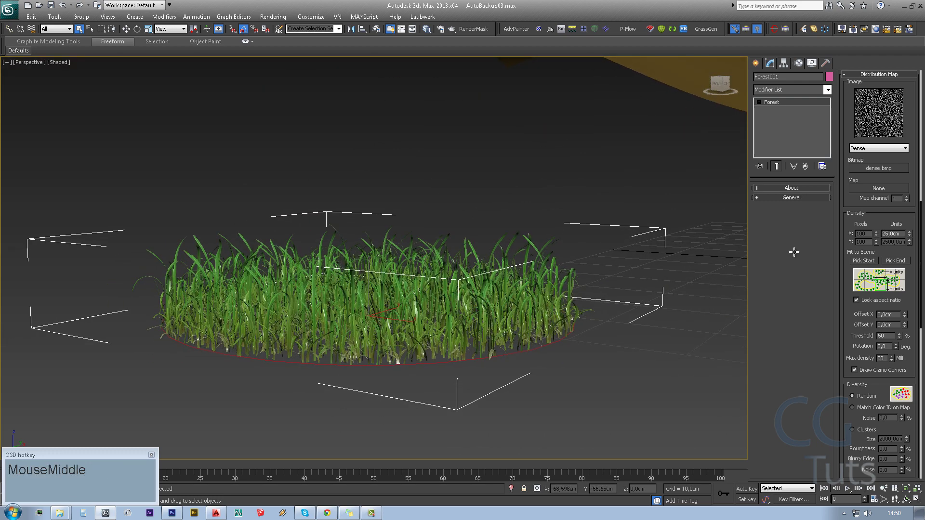
# - Show the Forest's Geometry settings and look through its list of grass meshes to the end
pyautogui.rightClick(911, 122)
pyautogui.click(813, 157)
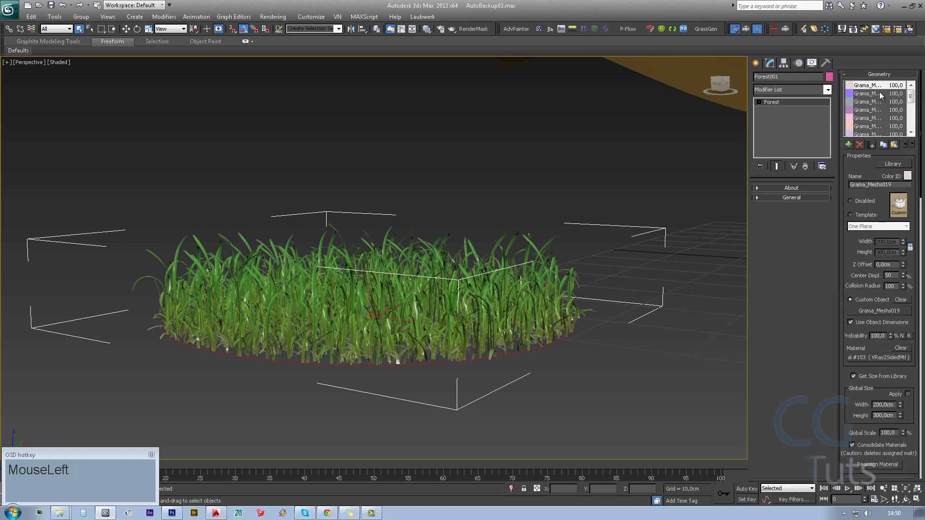
pyautogui.moveTo(433, 299); pyautogui.dragTo(347, 299, button='middle')
pyautogui.scroll(-5, 352, 248)
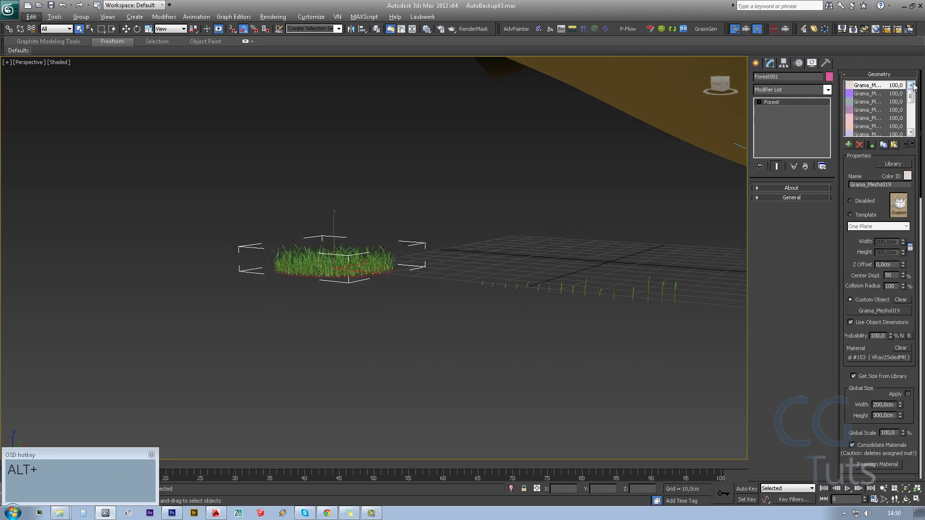
pyautogui.moveTo(908, 96); pyautogui.dragTo(909, 121)
# - Select the tallest blades at the end of the source row to identify their mesh names
pyautogui.moveTo(425, 257); pyautogui.dragTo(662, 292)
pyautogui.scroll(5, 542, 318)
pyautogui.moveTo(542, 318); pyautogui.dragTo(432, 324, button='middle')
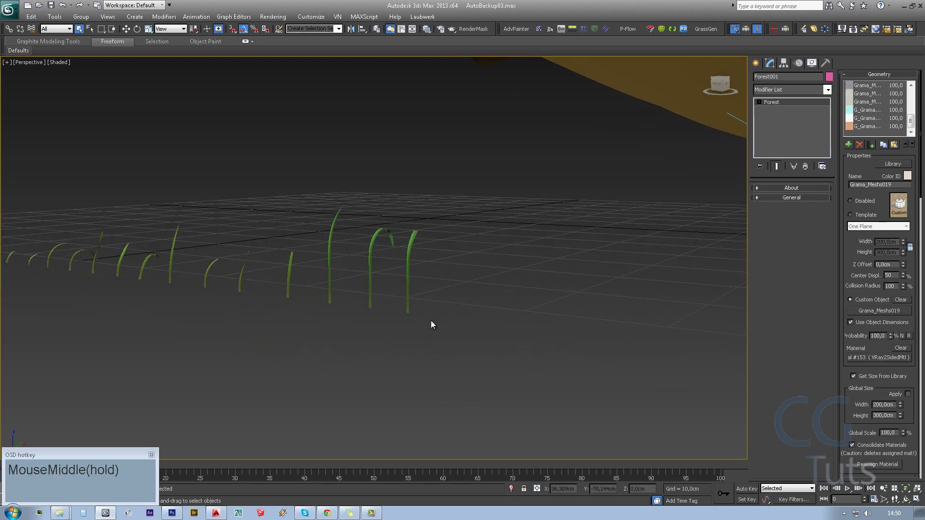
pyautogui.moveTo(457, 283); pyautogui.dragTo(409, 250)
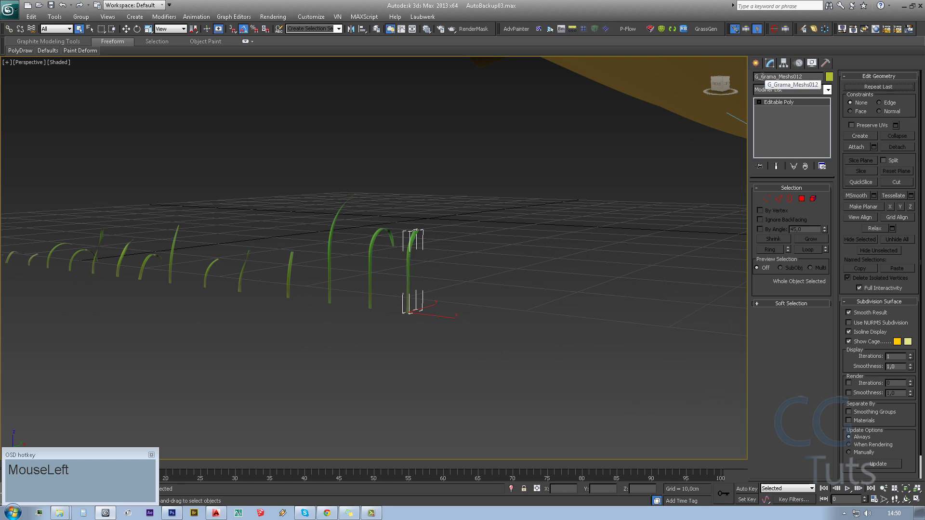
pyautogui.moveTo(375, 265); pyautogui.dragTo(362, 262)
pyautogui.moveTo(501, 319); pyautogui.dragTo(326, 208)
pyautogui.moveTo(326, 208); pyautogui.dragTo(718, 289, button='middle')
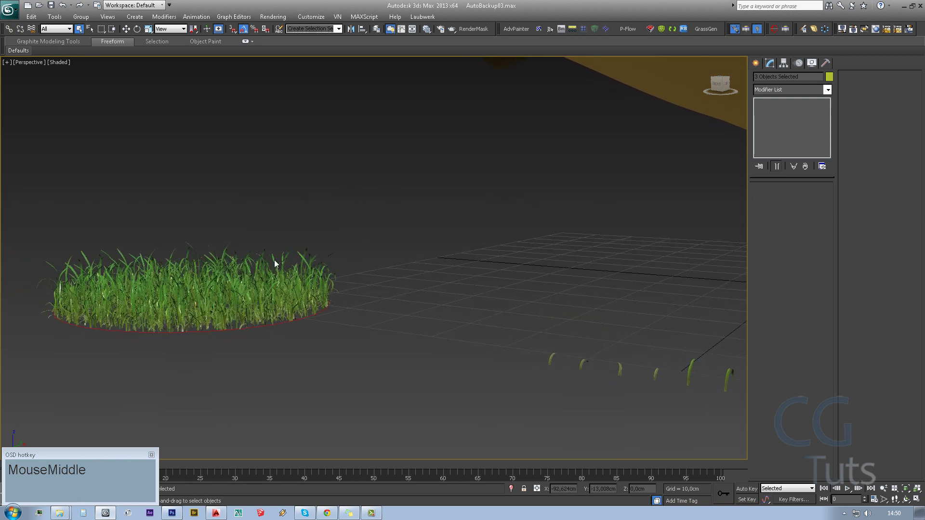
# - Select the three G_Grama meshes at the end of the grass patch Forest's geometry list
pyautogui.click(902, 122)
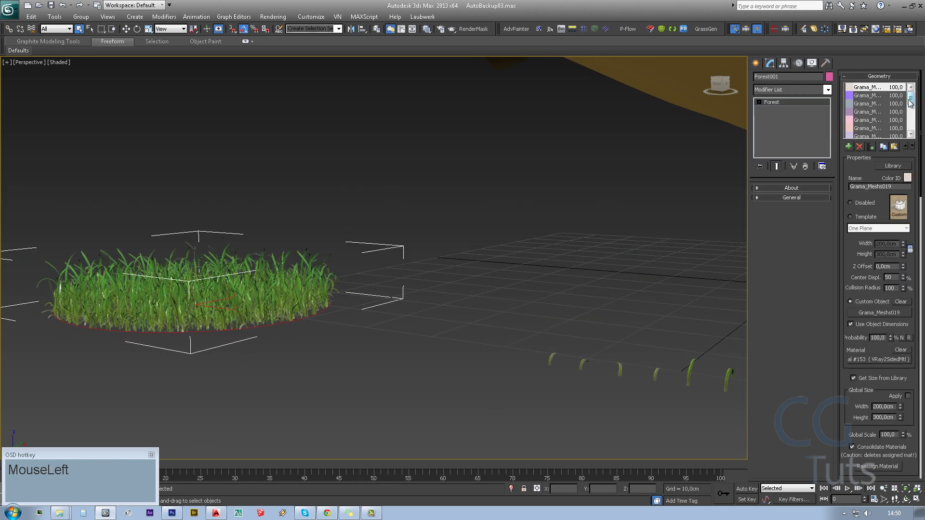
pyautogui.moveTo(910, 96); pyautogui.dragTo(863, 116)
pyautogui.click(863, 111)
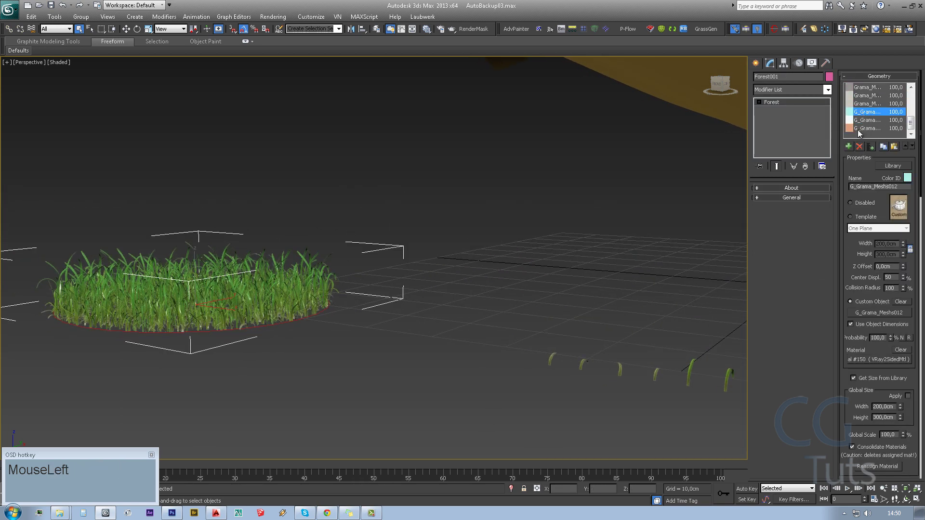
pyautogui.click(858, 106)
pyautogui.click(866, 112)
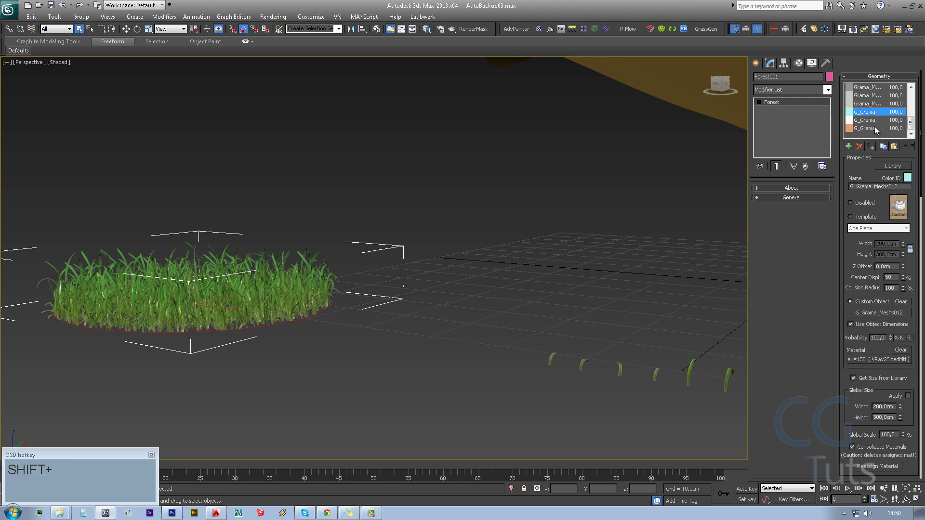
pyautogui.keyDown('shift'); pyautogui.click(870, 129); pyautogui.keyUp('shift')
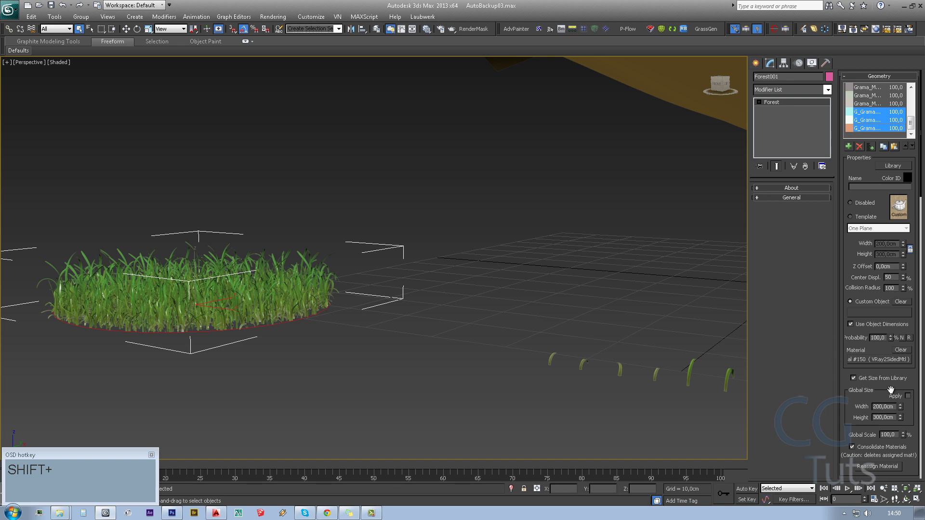
# - Set the probability of the three selected G_Grama meshes to 7%
pyautogui.moveTo(853, 339); pyautogui.dragTo(853, 320)
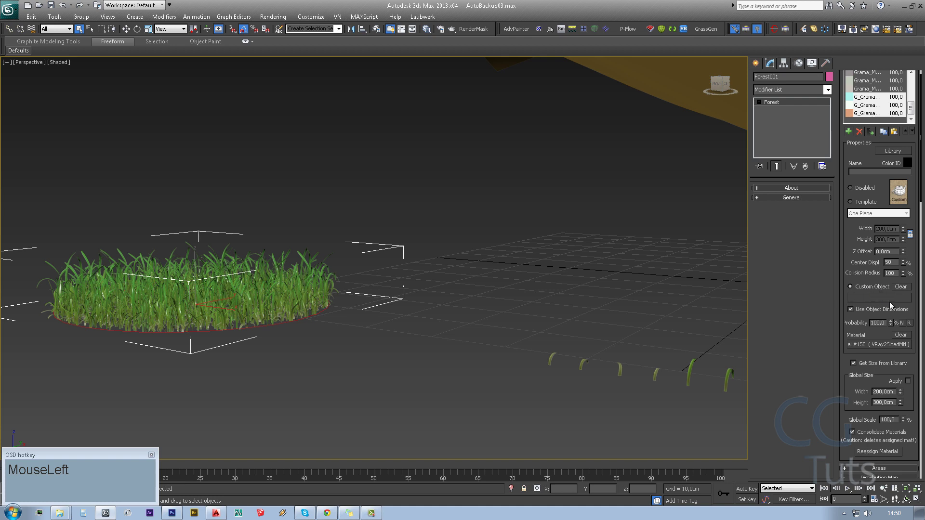
pyautogui.doubleClick(876, 323)
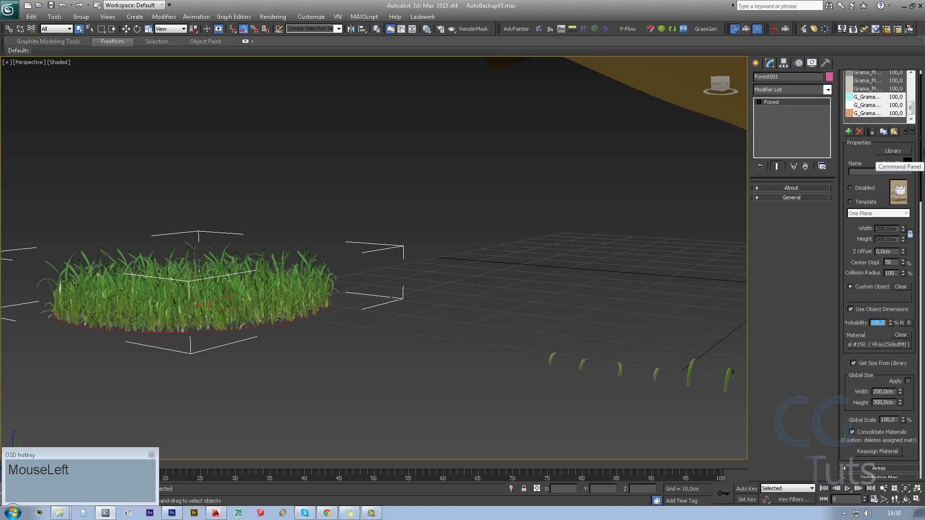
pyautogui.moveTo(280, 274); pyautogui.dragTo(566, 188, button='middle')
pyautogui.scroll(5, 405, 231)
pyautogui.moveTo(366, 190); pyautogui.dragTo(493, 205, button='middle')
pyautogui.scroll(-3, 493, 204)
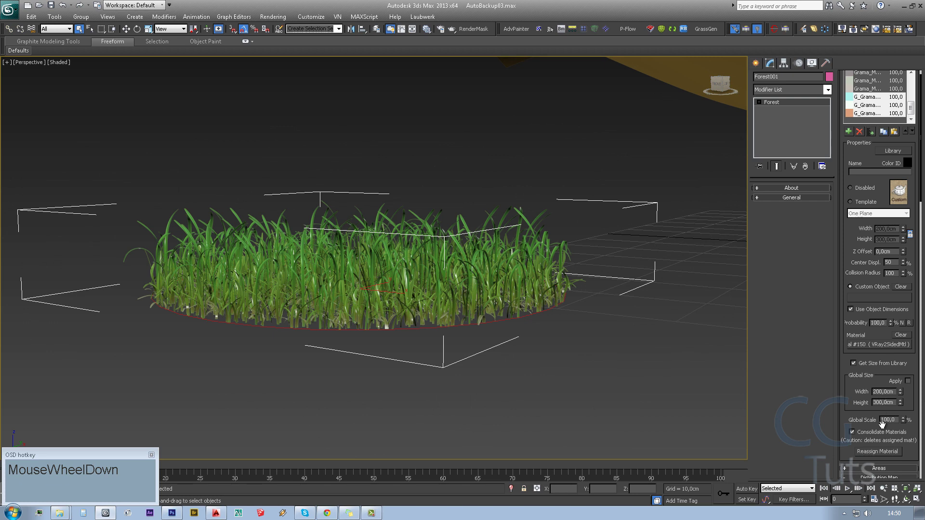
pyautogui.click(877, 323)
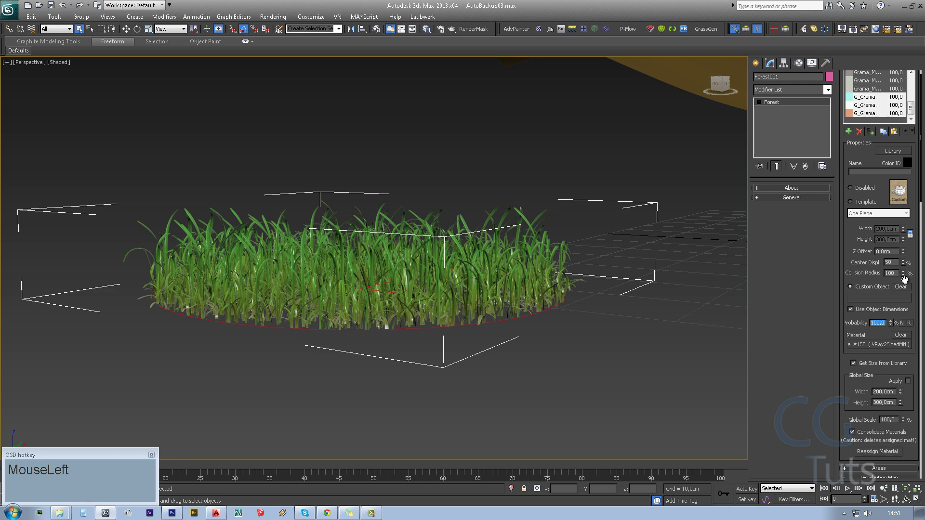
pyautogui.write('5')
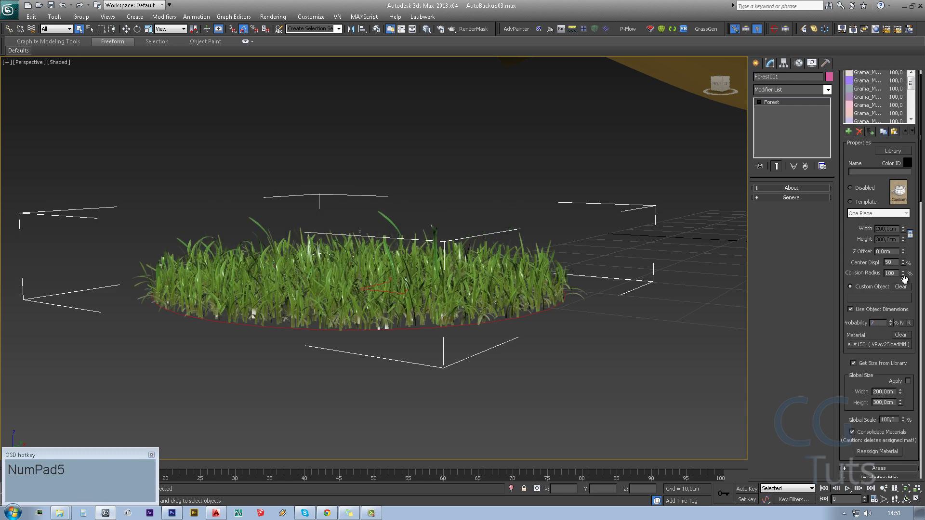
pyautogui.write('7')
pyautogui.press('Return')
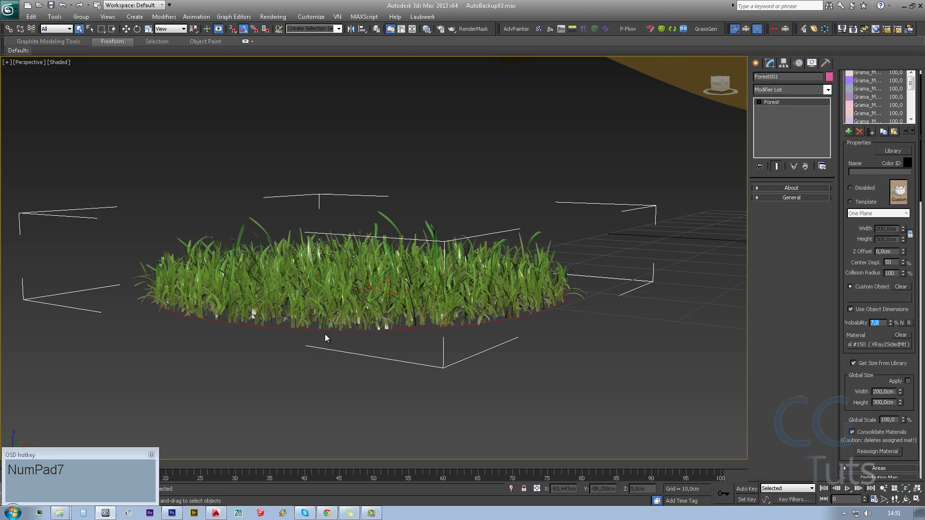
# - Try a 10% probability for the selected G_Grama meshes, check the patch, and restore the value to 7%
pyautogui.keyDown('alt'); pyautogui.moveTo(325, 338); pyautogui.dragTo(660, 361, button='middle'); pyautogui.keyUp('alt')
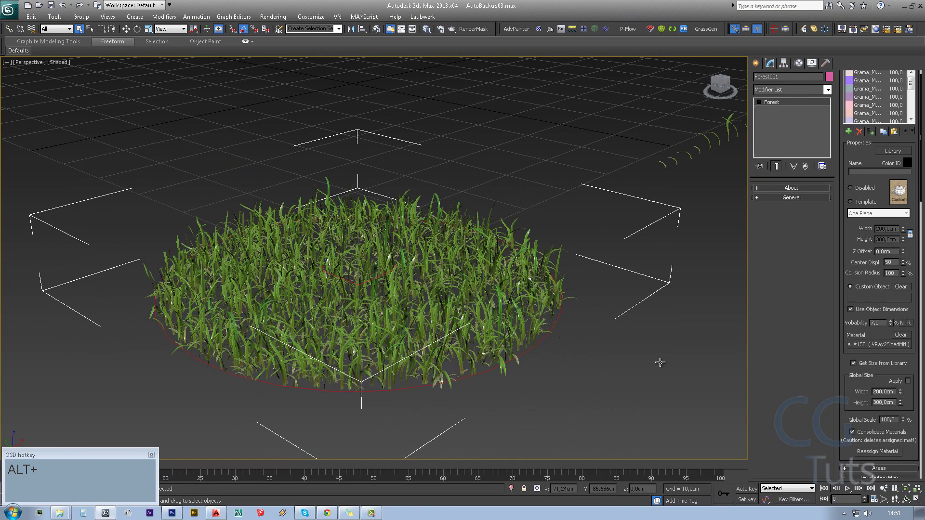
pyautogui.click(871, 323)
pyautogui.write('10')
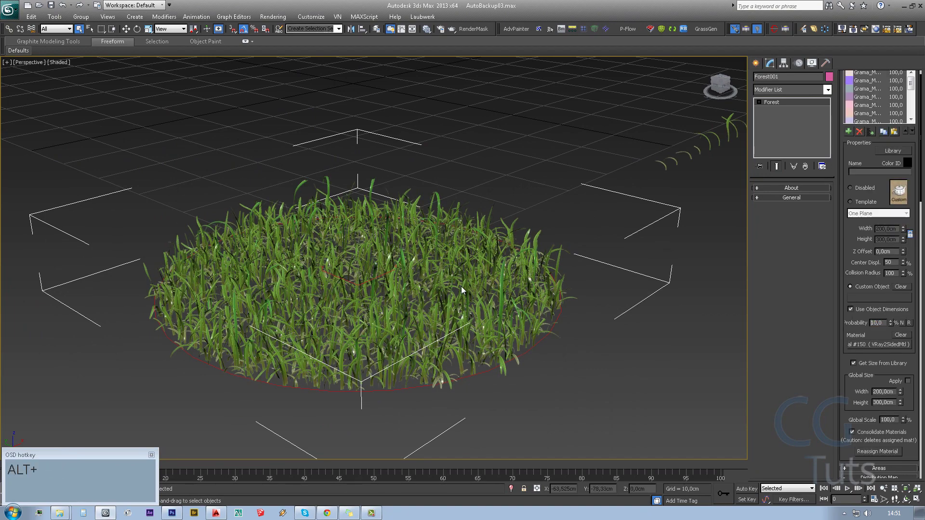
pyautogui.keyDown('alt'); pyautogui.moveTo(461, 286); pyautogui.dragTo(414, 303, button='middle'); pyautogui.keyUp('alt')
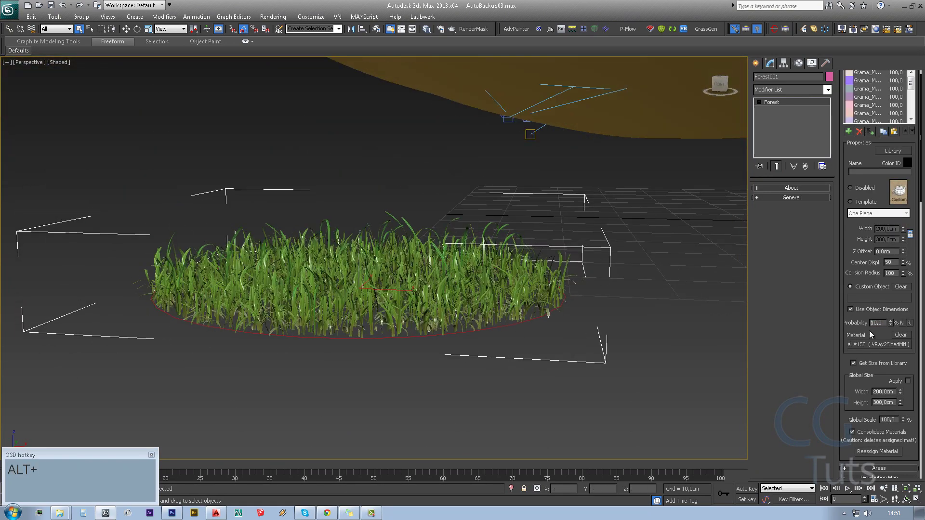
pyautogui.click(877, 323)
pyautogui.write('7')
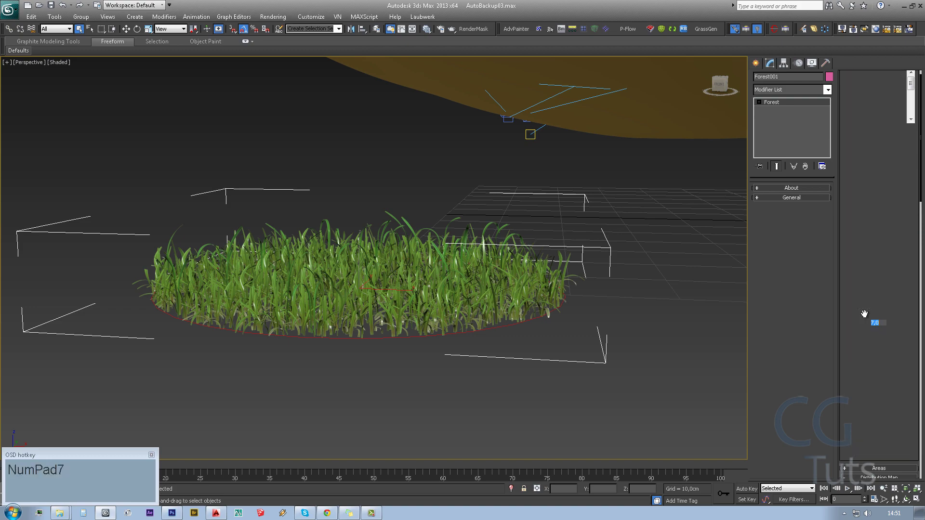
# - Set the X density of the grass patch Forest's distribution map to 20 cm and check the coverage
pyautogui.moveTo(533, 288); pyautogui.dragTo(457, 339, button='middle')
pyautogui.scroll(-4, 454, 222)
pyautogui.scroll(5, 439, 297)
pyautogui.scroll(-3, 502, 311)
pyautogui.click(501, 311)
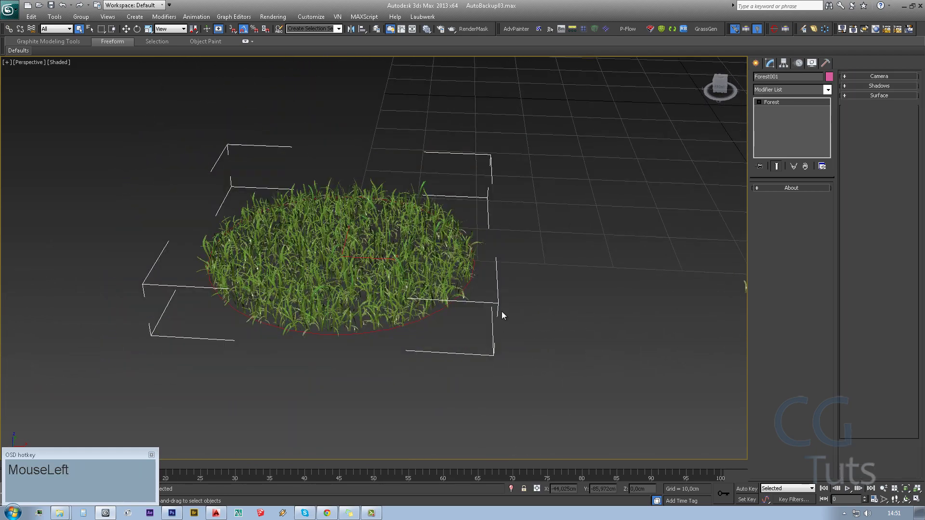
pyautogui.keyDown('alt'); pyautogui.moveTo(501, 311); pyautogui.dragTo(436, 365, button='middle'); pyautogui.keyUp('alt')
pyautogui.click(431, 277)
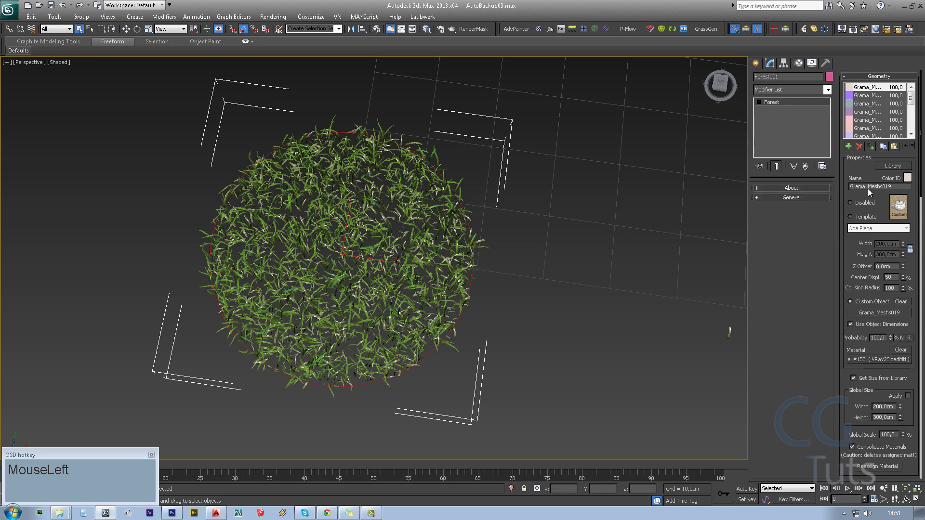
pyautogui.rightClick(850, 174)
pyautogui.click(875, 236)
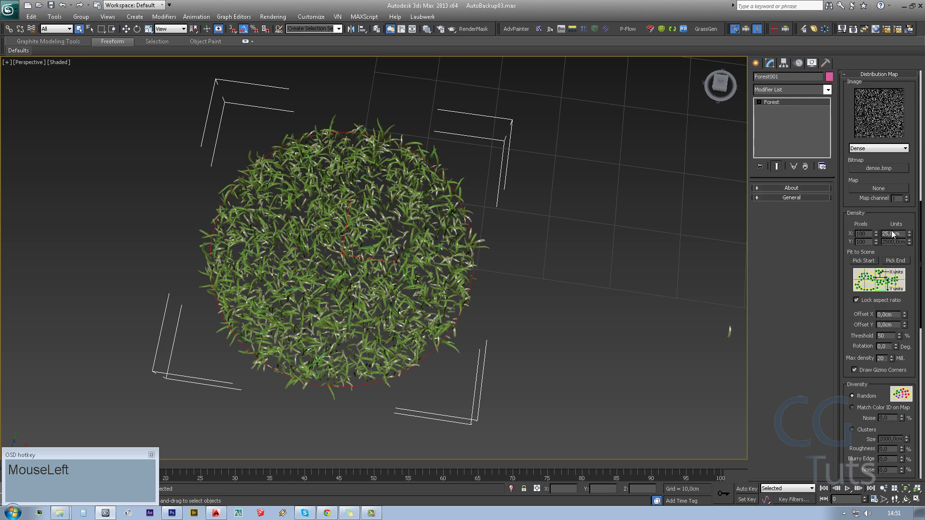
pyautogui.doubleClick(892, 233)
pyautogui.write('20')
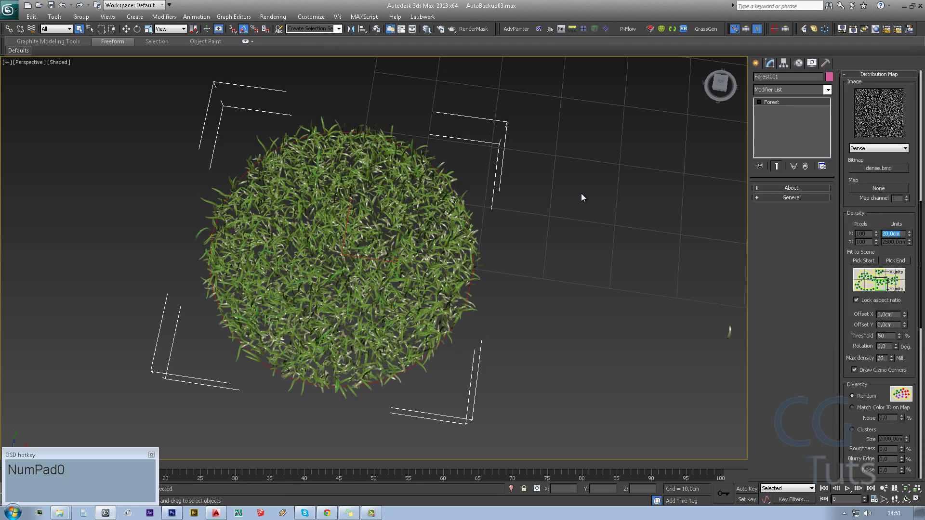
pyautogui.keyDown('alt'); pyautogui.moveTo(499, 354); pyautogui.dragTo(491, 313, button='middle'); pyautogui.keyUp('alt')
pyautogui.scroll(-3, 355, 332)
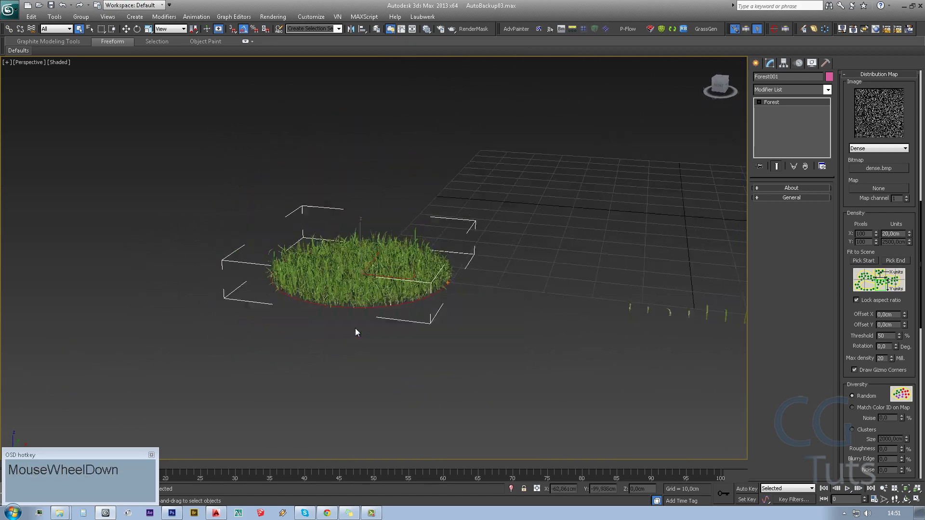
# - Deselect the grass patch and examine its size and position relative to the large terrain and the tree
pyautogui.scroll(-3, 356, 332)
pyautogui.click(424, 173)
pyautogui.moveTo(424, 172); pyautogui.dragTo(440, 259, button='middle')
pyautogui.scroll(-5, 341, 316)
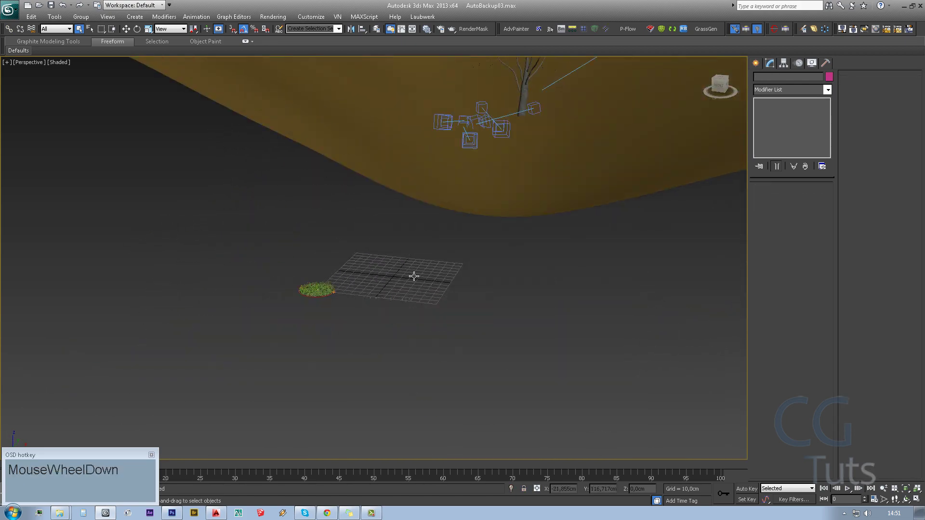
pyautogui.scroll(3, 353, 275)
pyautogui.moveTo(511, 145); pyautogui.dragTo(549, 271, button='middle')
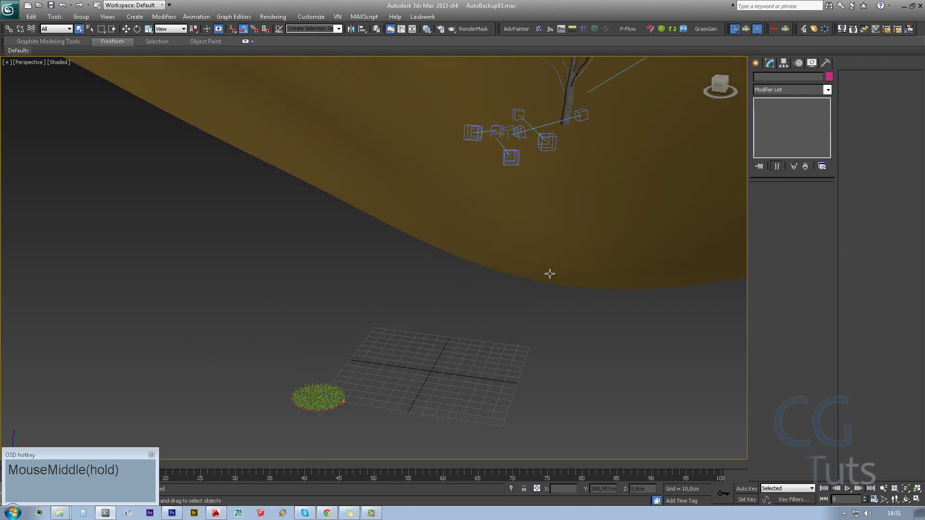
pyautogui.scroll(-2, 433, 262)
pyautogui.keyDown('alt'); pyautogui.moveTo(434, 262); pyautogui.dragTo(520, 201, button='middle'); pyautogui.keyUp('alt')
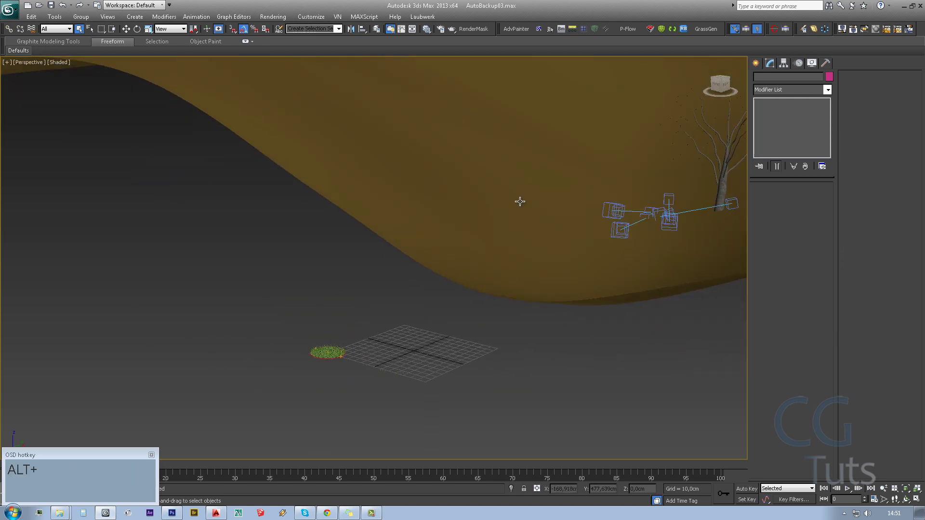
pyautogui.moveTo(623, 171); pyautogui.dragTo(403, 93, button='middle')
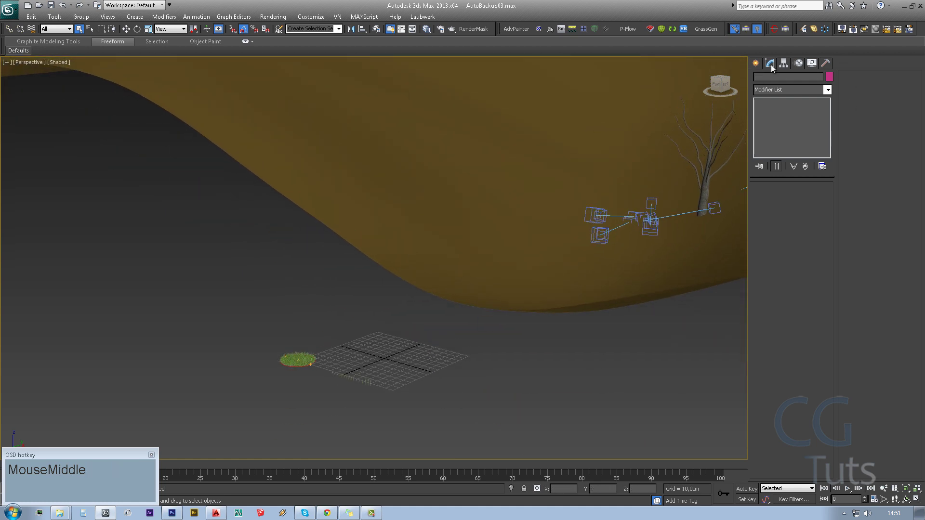
# - Create a new Forest Pro object on the brown terrain surface and enable limiting it to camera visibility
pyautogui.click(756, 63)
pyautogui.moveTo(372, 346); pyautogui.dragTo(372, 337, button='middle')
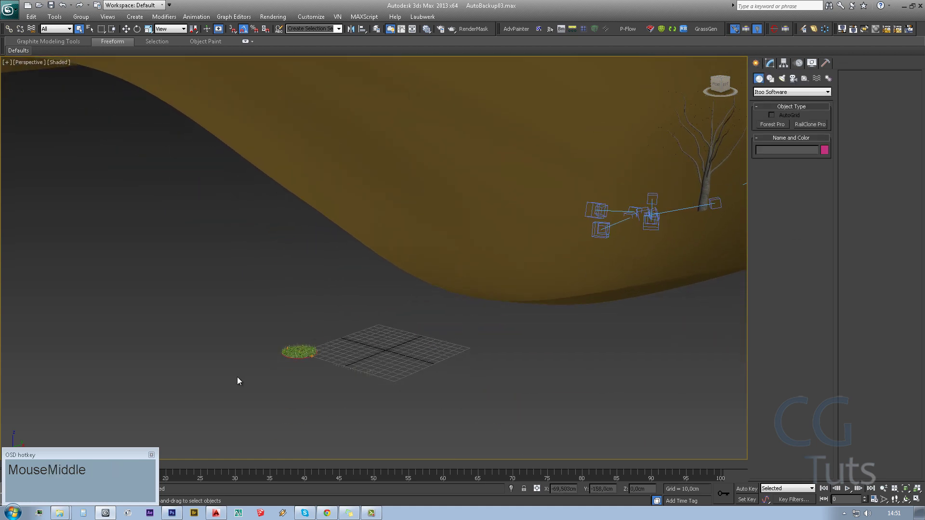
pyautogui.keyDown('alt'); pyautogui.moveTo(421, 313); pyautogui.dragTo(399, 380, button='middle'); pyautogui.keyUp('alt')
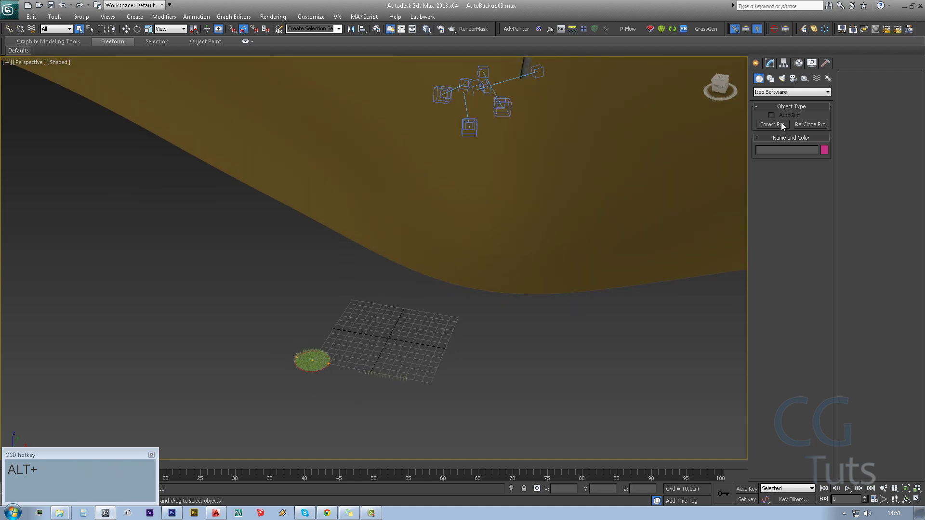
pyautogui.click(774, 91)
pyautogui.click(790, 185)
pyautogui.click(777, 124)
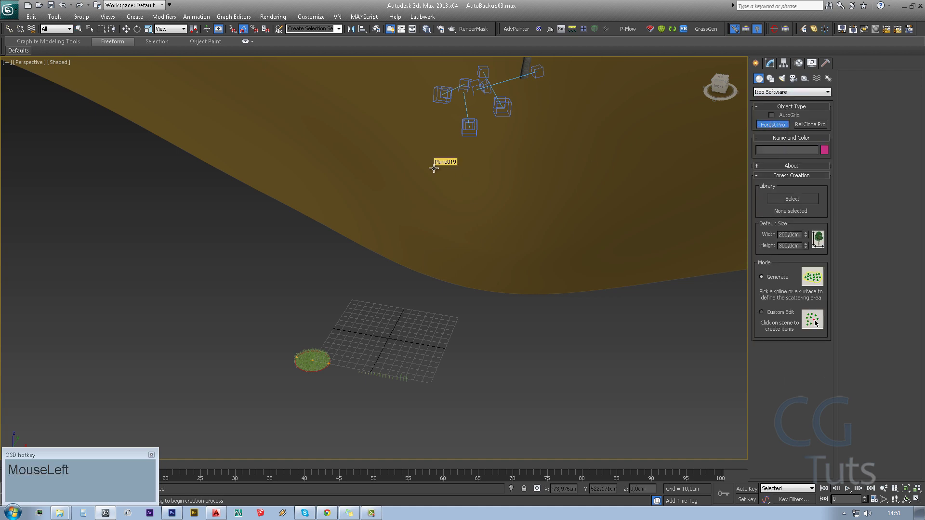
pyautogui.click(497, 193)
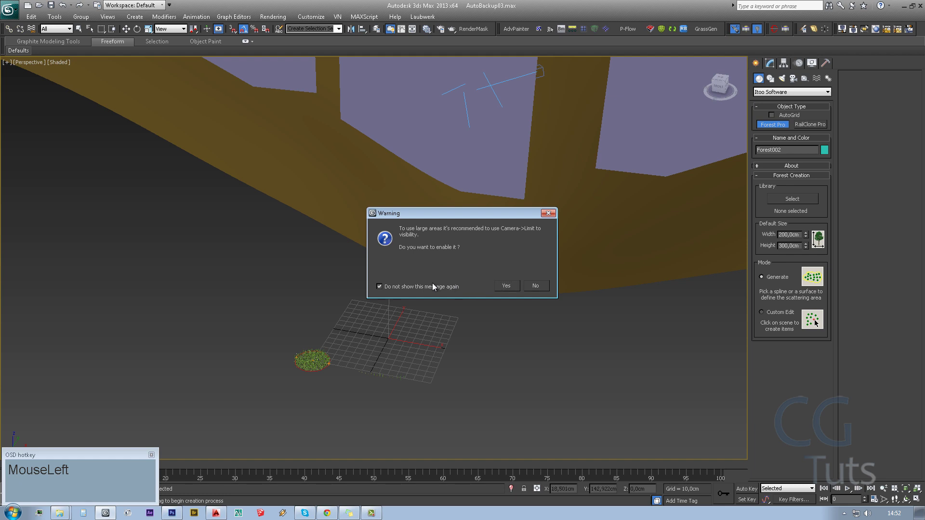
pyautogui.click(504, 287)
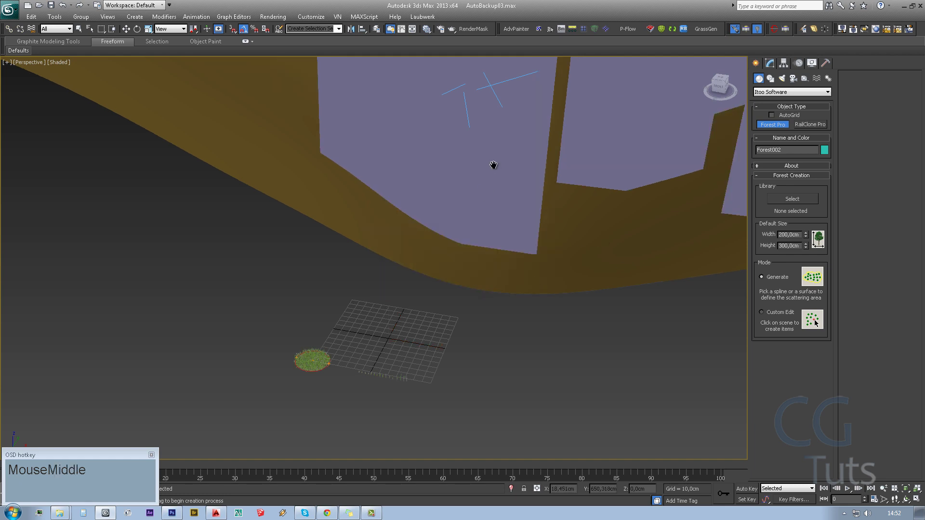
# - Assign the round grass patch Forest001 as the new Forest's custom object, declining the recommended point-cloud display and render-time animation options
pyautogui.moveTo(492, 164); pyautogui.dragTo(658, 224, button='middle')
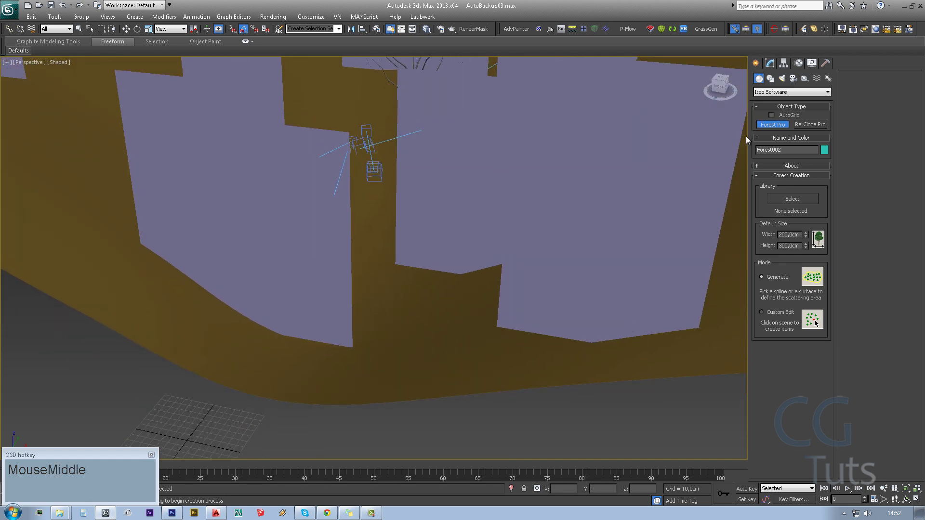
pyautogui.click(770, 64)
pyautogui.moveTo(554, 434); pyautogui.dragTo(592, 332, button='middle')
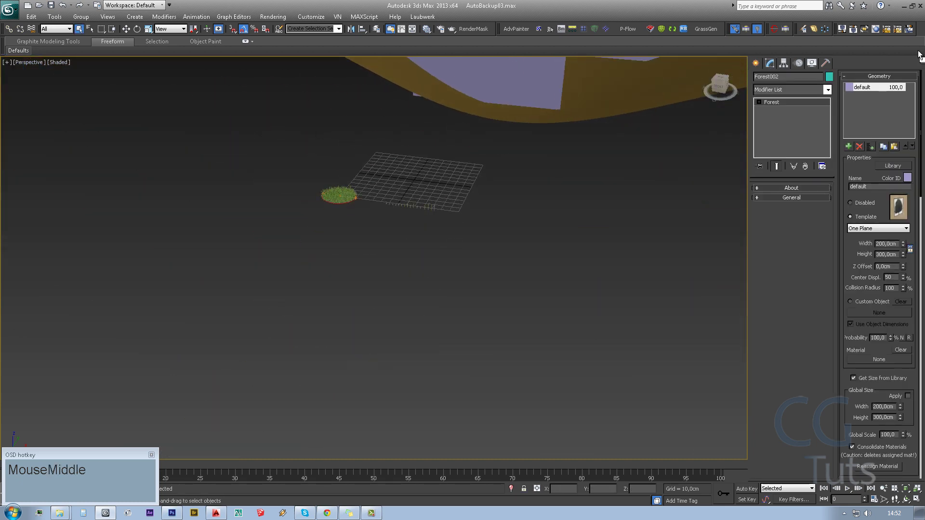
pyautogui.moveTo(236, 270); pyautogui.dragTo(252, 278, button='middle')
pyautogui.scroll(4, 404, 186)
pyautogui.scroll(2, 404, 186)
pyautogui.moveTo(403, 186); pyautogui.dragTo(458, 388, button='middle')
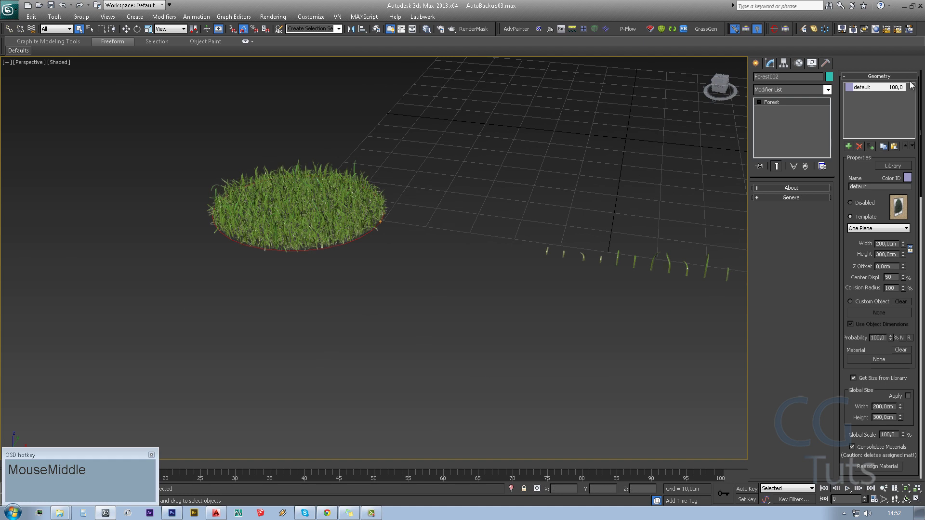
pyautogui.click(874, 300)
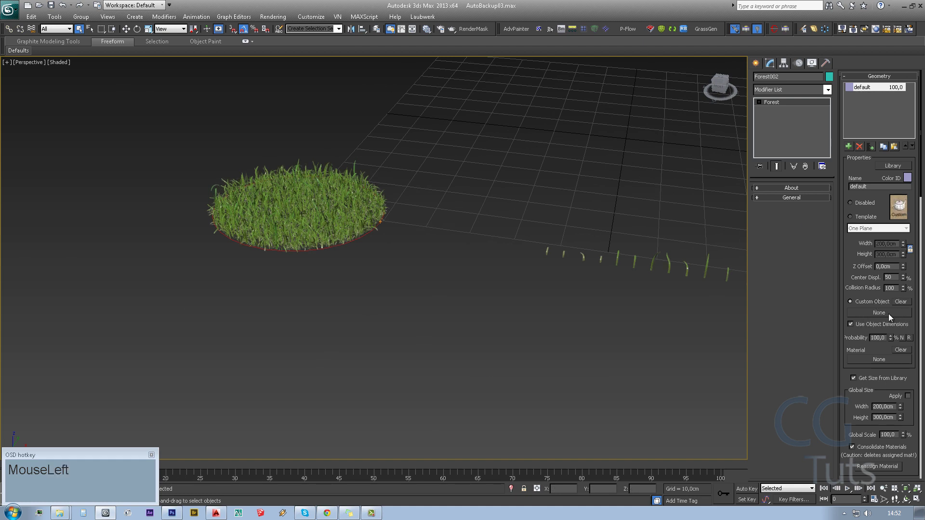
pyautogui.click(888, 314)
pyautogui.click(286, 185)
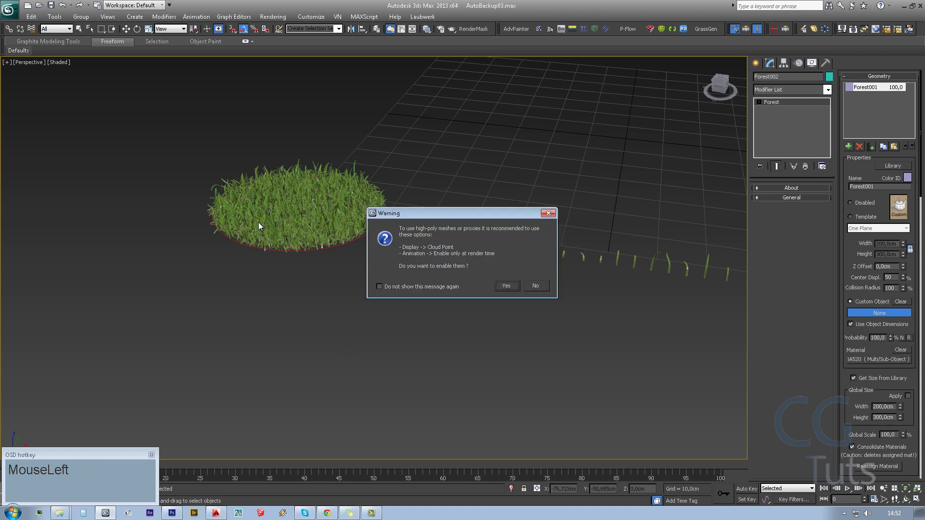
pyautogui.moveTo(428, 209); pyautogui.dragTo(530, 110)
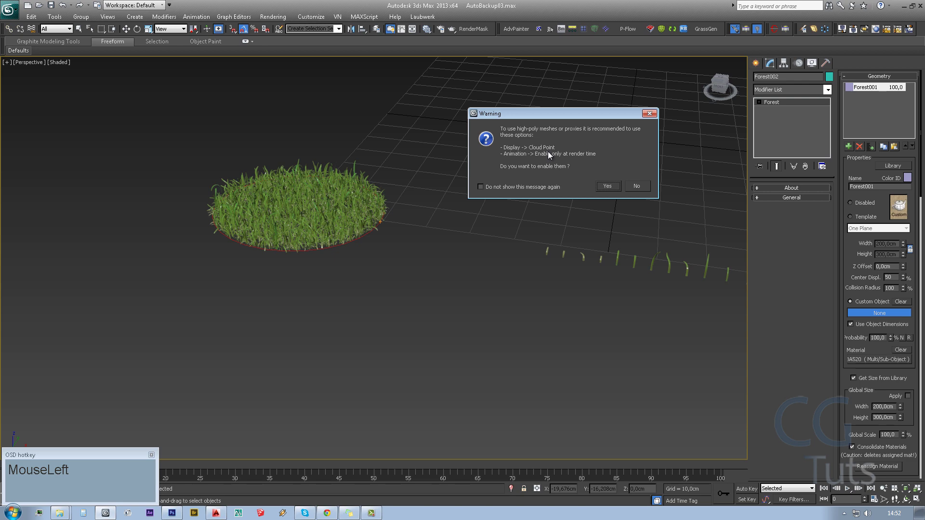
pyautogui.click(635, 187)
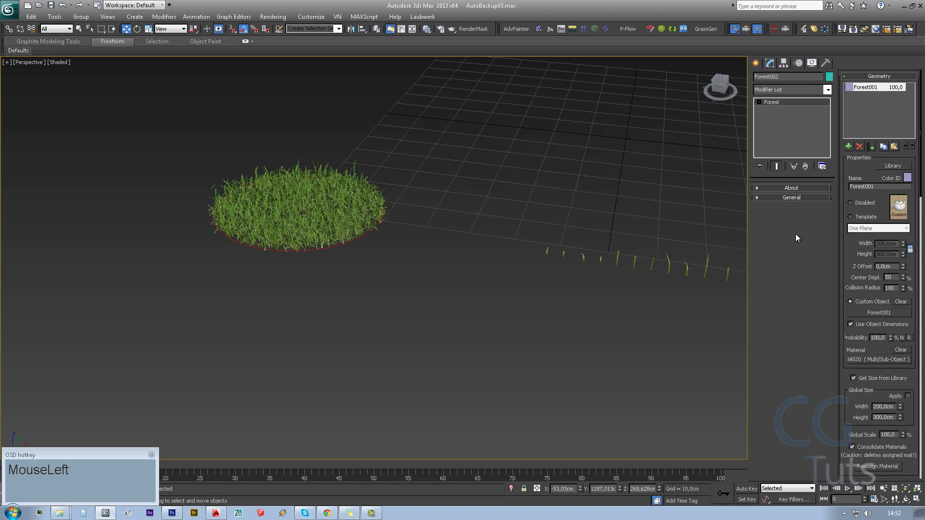
# - Switch the new Forest's viewport display mode to Points-Cloud and bring the terrain into view
pyautogui.moveTo(549, 209); pyautogui.dragTo(376, 342, button='middle')
pyautogui.scroll(-5, 398, 262)
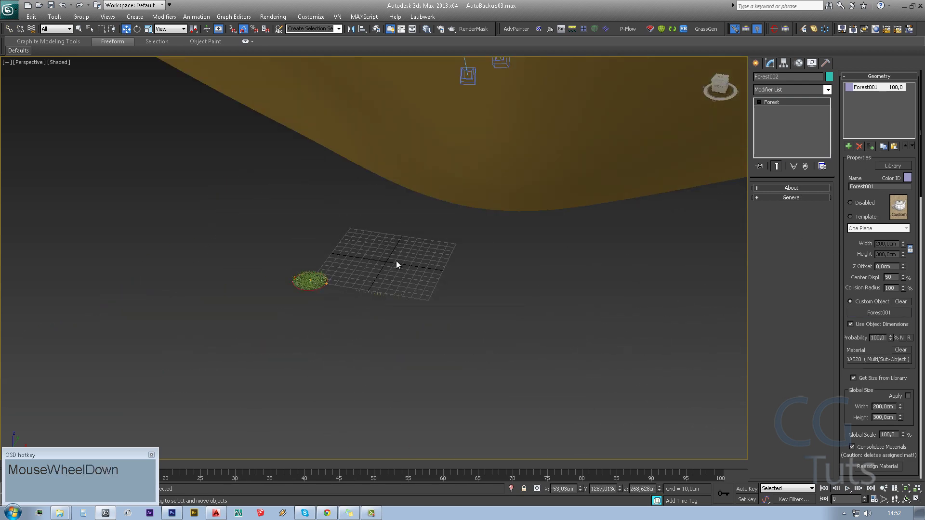
pyautogui.moveTo(398, 262); pyautogui.dragTo(788, 272, button='middle')
pyautogui.rightClick(856, 166)
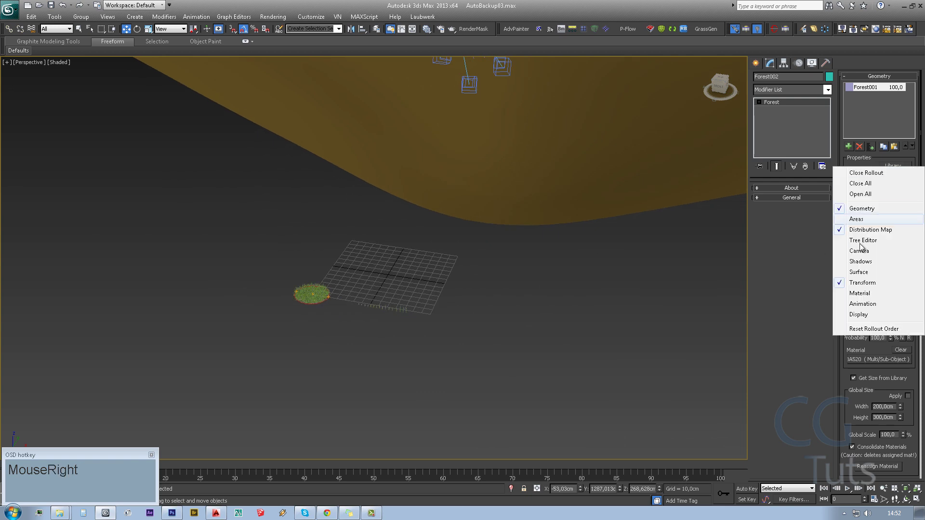
pyautogui.click(894, 316)
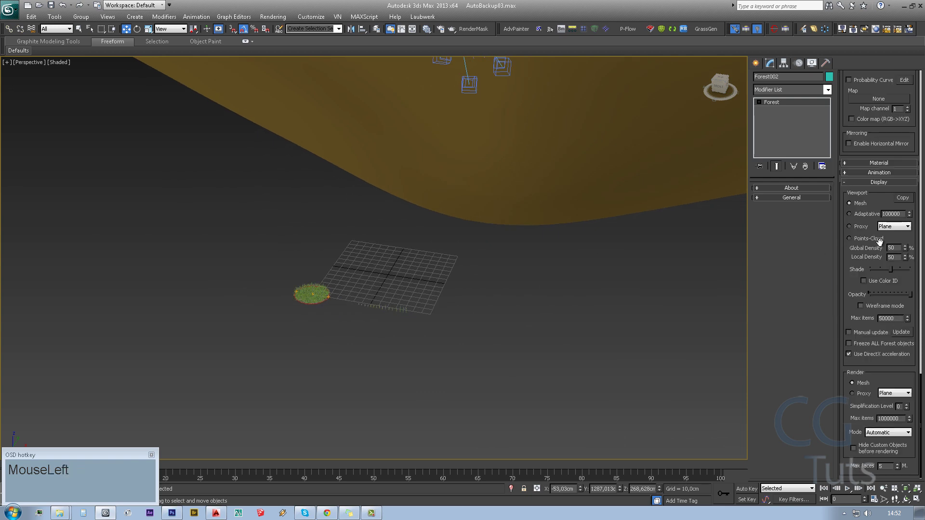
pyautogui.rightClick(879, 137)
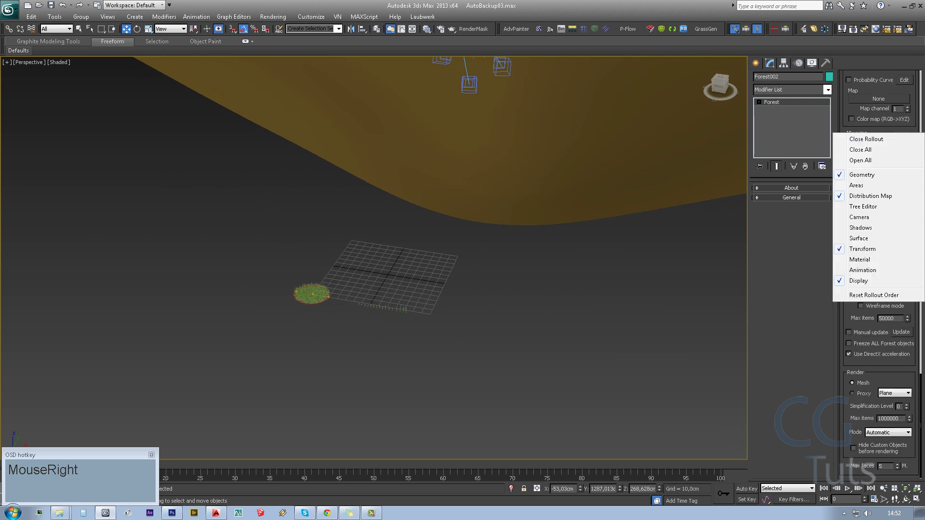
pyautogui.click(890, 369)
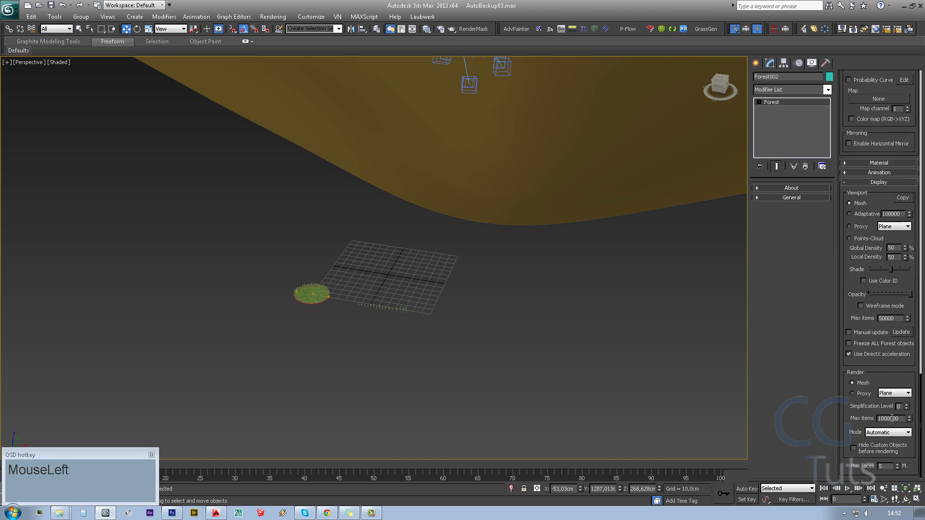
pyautogui.click(862, 239)
pyautogui.rightClick(880, 270)
pyautogui.click(886, 270)
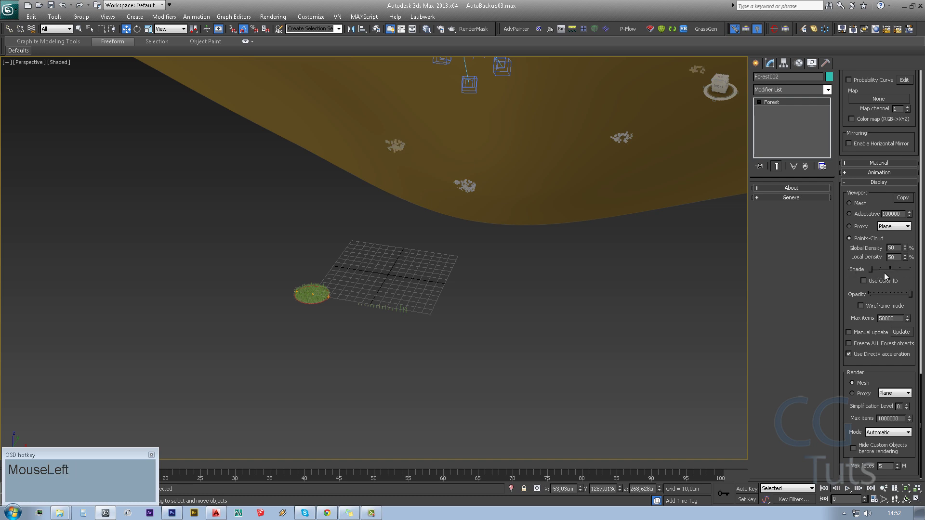
pyautogui.moveTo(527, 305); pyautogui.dragTo(515, 315, button='middle')
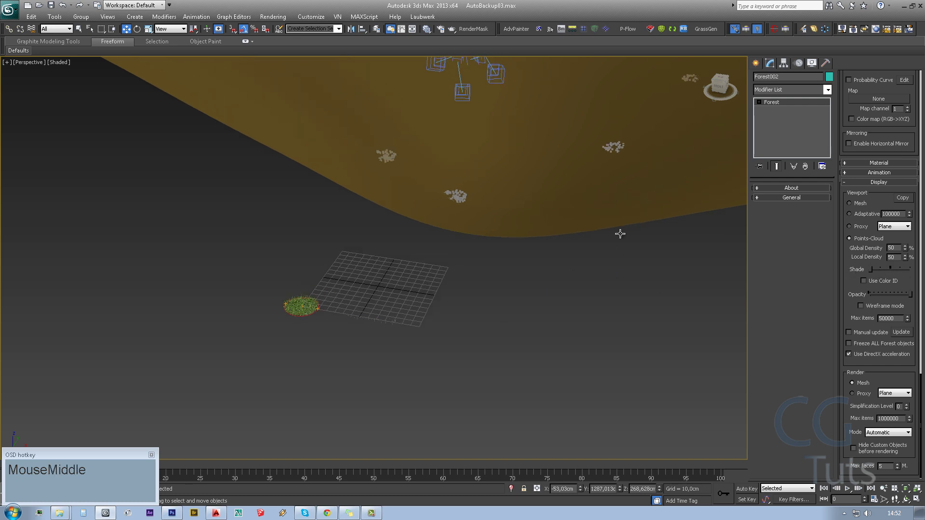
# - Change the new Forest's distribution map image to the Dense pattern
pyautogui.rightClick(896, 235)
pyautogui.scroll(3, 899, 238)
pyautogui.rightClick(886, 246)
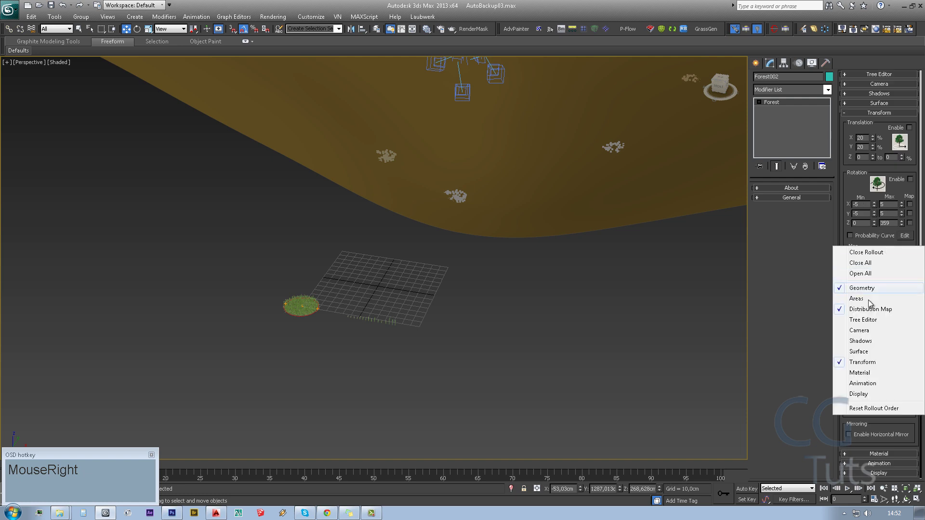
pyautogui.click(865, 308)
pyautogui.moveTo(601, 133); pyautogui.dragTo(512, 268, button='middle')
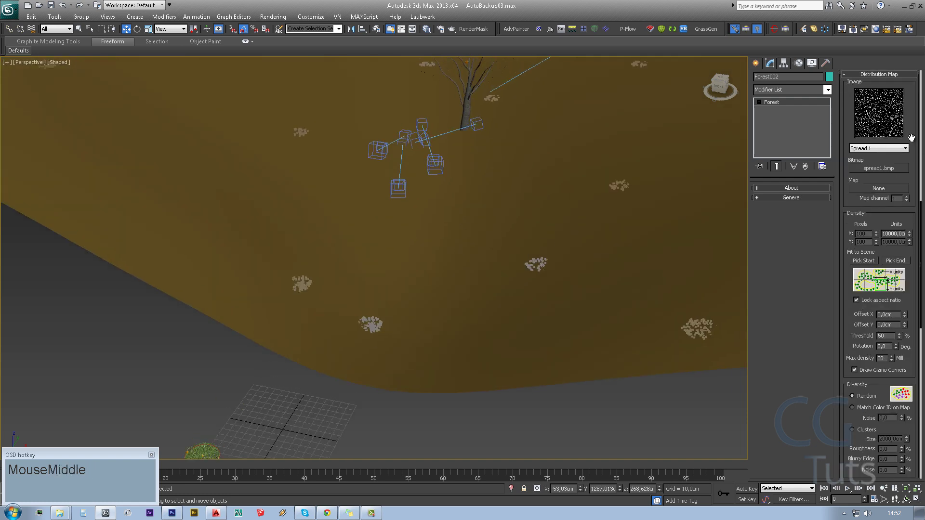
pyautogui.click(892, 149)
pyautogui.click(874, 195)
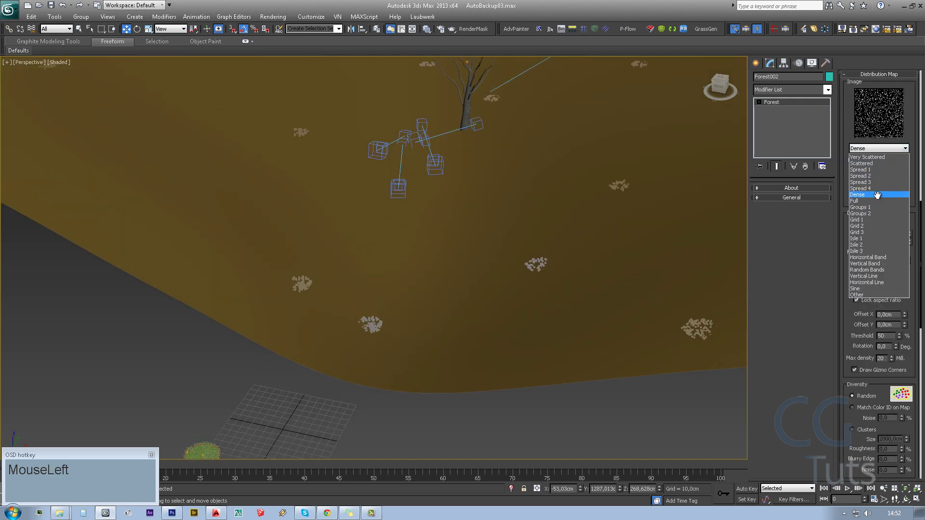
# - Enable random translation for the scattered grass patches in the Transform settings
pyautogui.rightClick(889, 163)
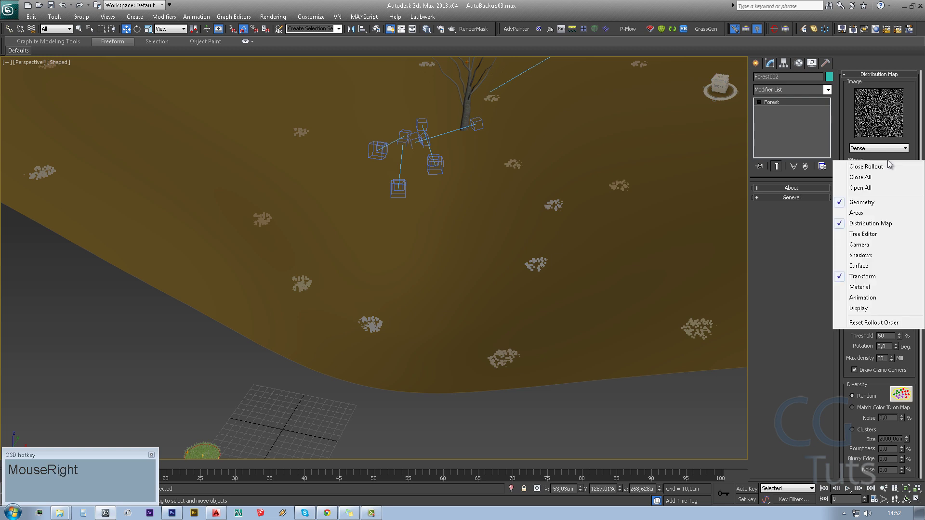
pyautogui.click(867, 276)
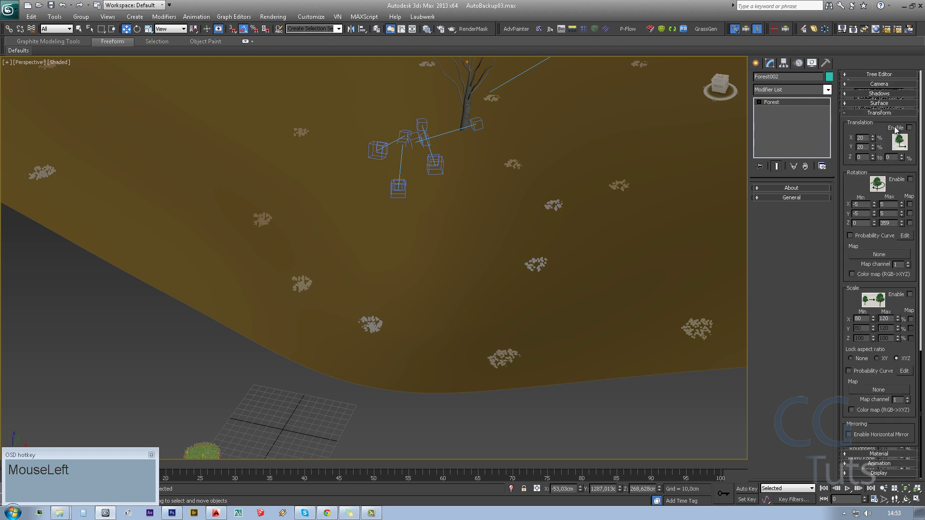
pyautogui.click(909, 128)
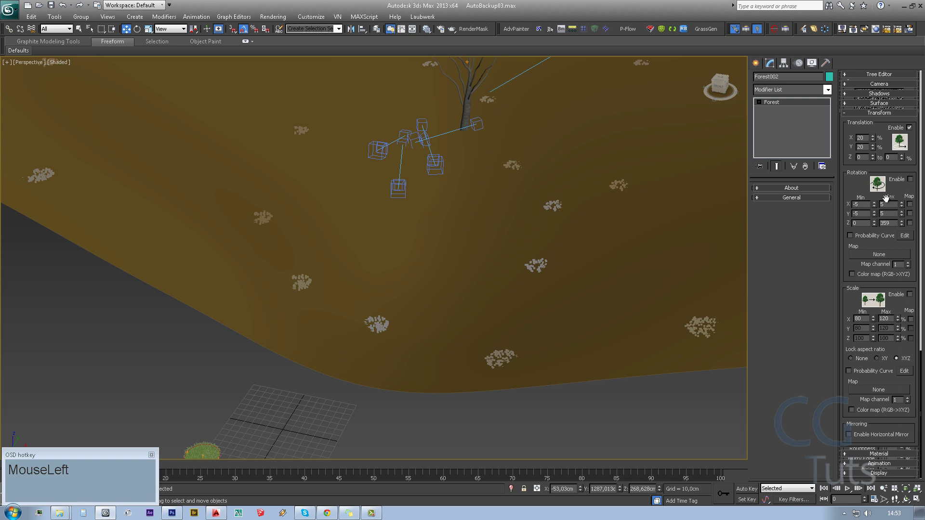
# - Enable random rotation of the patches and set the minimum and maximum X and Y rotation to 0
pyautogui.click(910, 179)
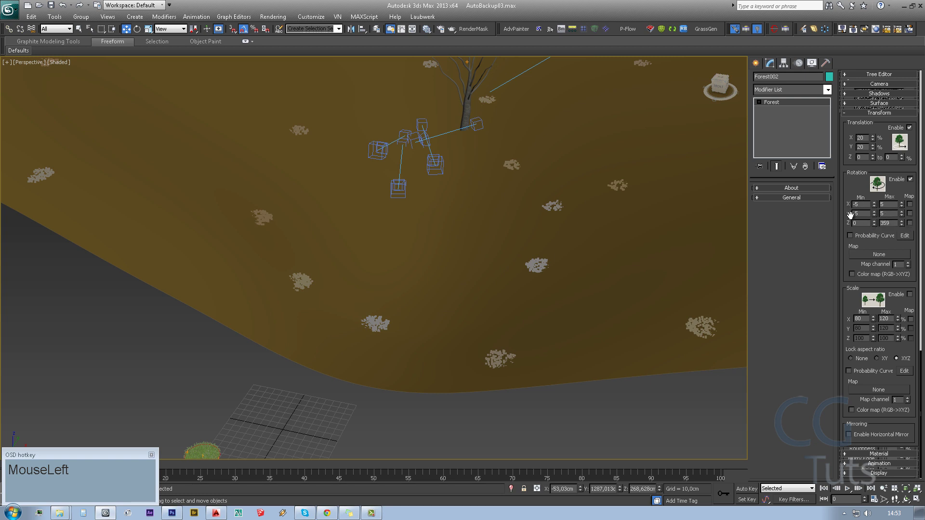
pyautogui.rightClick(874, 214)
pyautogui.rightClick(874, 204)
pyautogui.rightClick(901, 204)
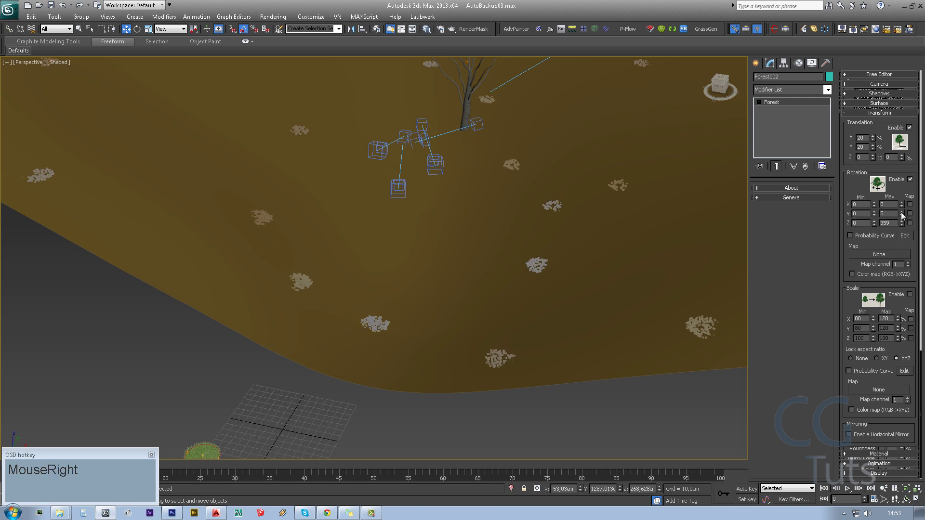
pyautogui.rightClick(901, 213)
pyautogui.click(897, 202)
# - Enable random scale for the patches and set the maximum scale to 100%
pyautogui.click(908, 295)
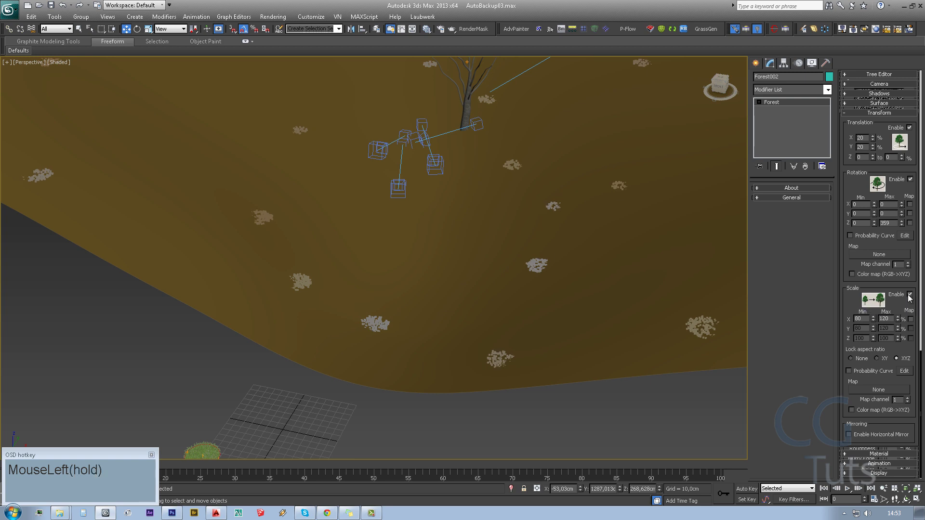
pyautogui.doubleClick(886, 318)
pyautogui.write('1')
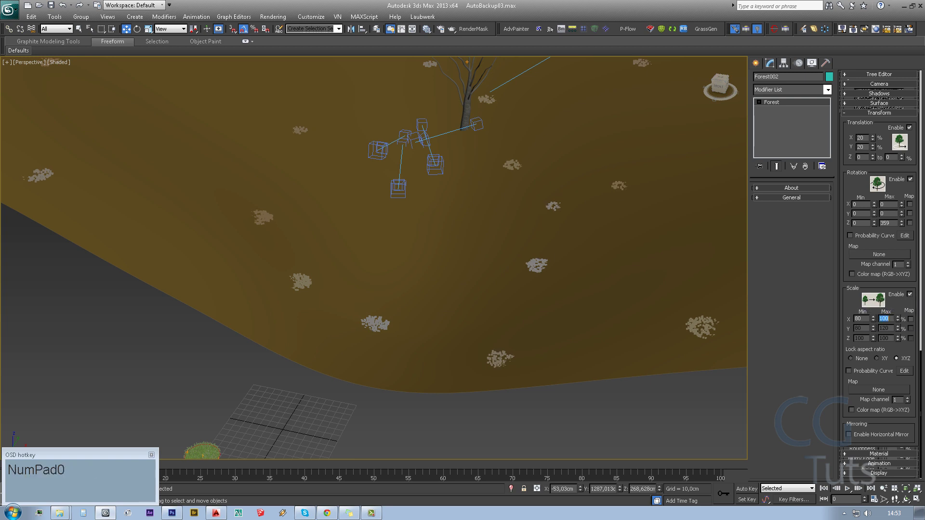
pyautogui.doubleClick(862, 319)
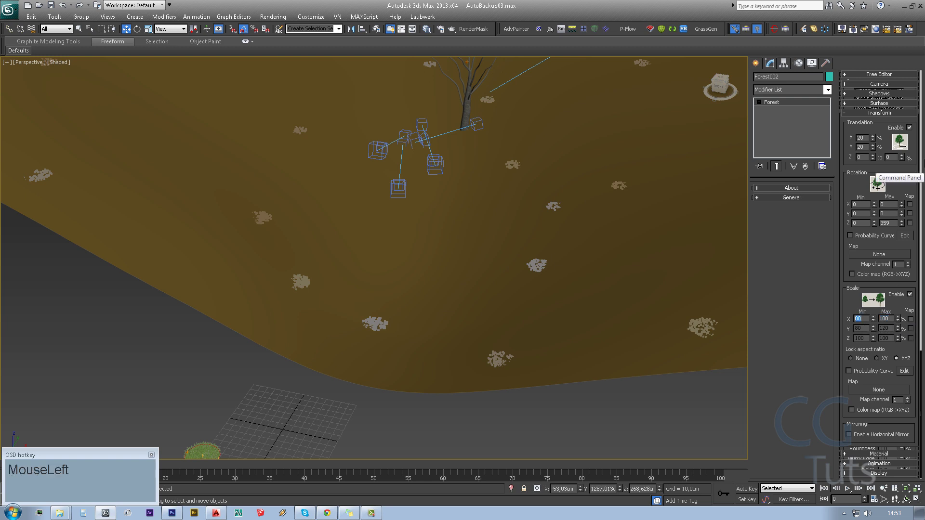
# - Examine the round grass patch beside the grid and the sparse leaf scatter across the terrain
pyautogui.moveTo(432, 148); pyautogui.dragTo(525, 101, button='middle')
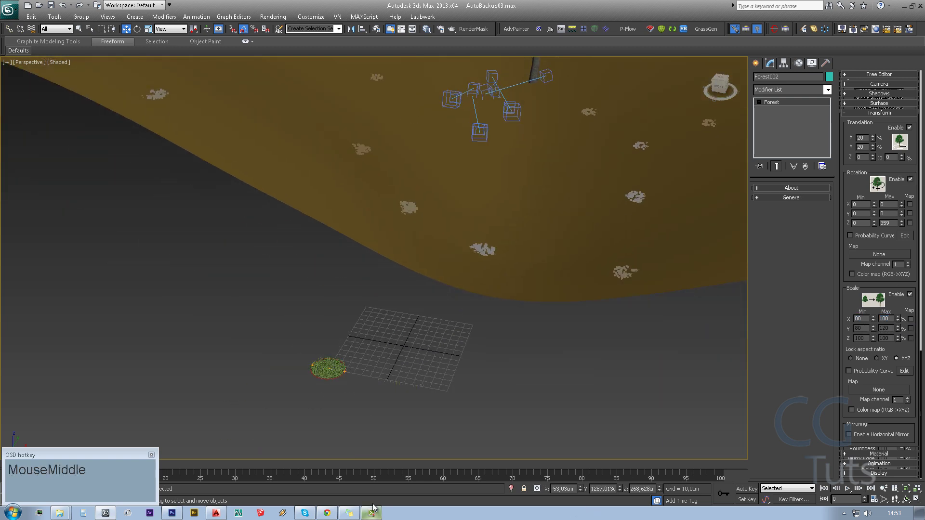
pyautogui.moveTo(409, 433); pyautogui.dragTo(423, 330, button='middle')
pyautogui.scroll(6, 385, 247)
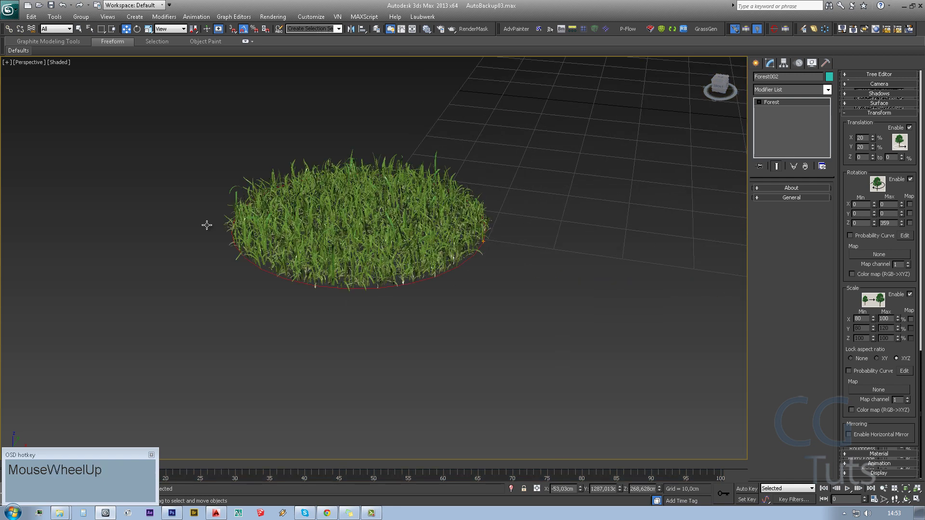
pyautogui.moveTo(421, 223); pyautogui.dragTo(296, 374, button='middle')
pyautogui.scroll(-4, 304, 364)
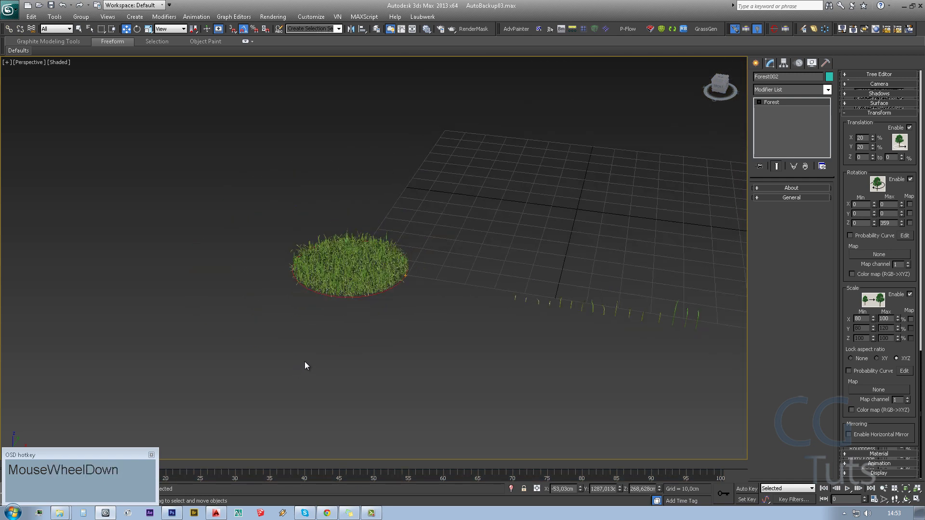
pyautogui.scroll(-5, 304, 365)
pyautogui.moveTo(496, 145); pyautogui.dragTo(341, 252, button='middle')
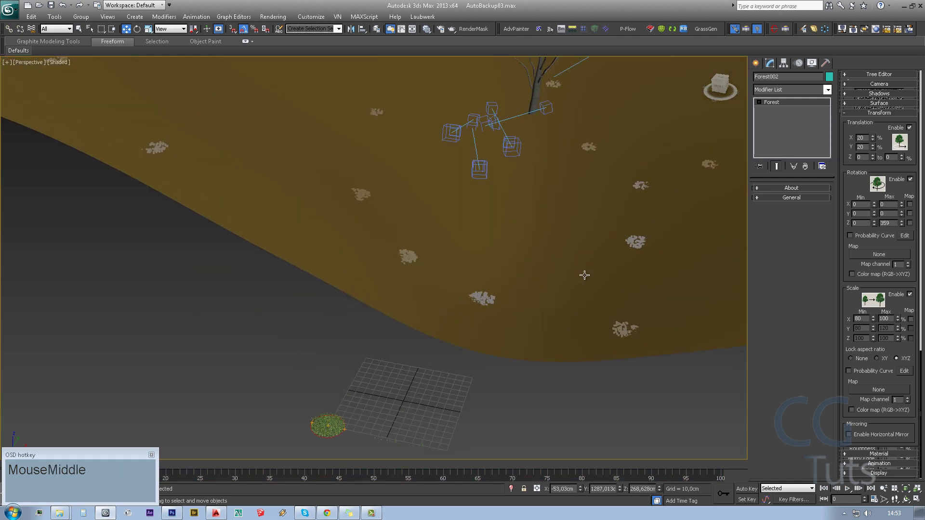
pyautogui.scroll(-3, 440, 355)
pyautogui.scroll(5, 433, 324)
pyautogui.moveTo(433, 325); pyautogui.dragTo(443, 290, button='middle')
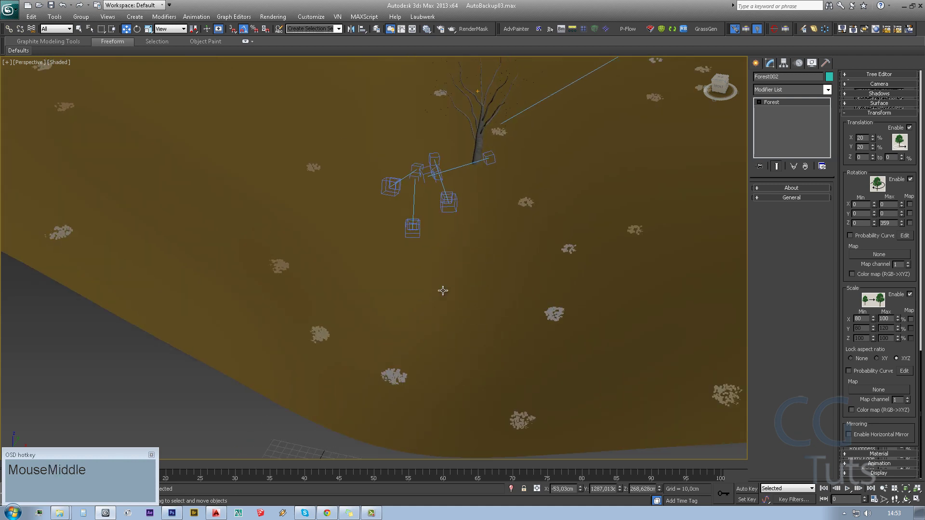
# - Reduce the forest's distribution map density size to 900 cm
pyautogui.rightClick(867, 187)
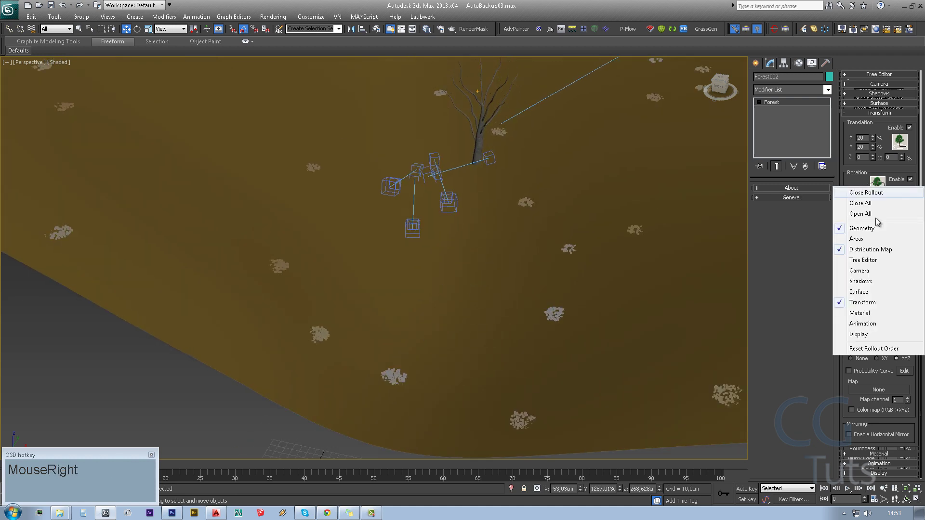
pyautogui.click(877, 252)
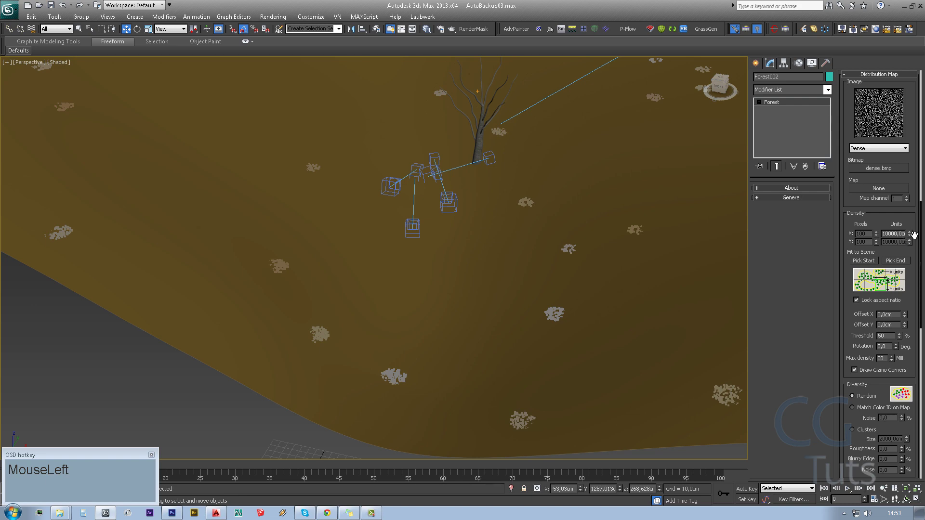
pyautogui.moveTo(911, 235); pyautogui.dragTo(908, 277)
# - Assign VRayPhysicalCamera001 as the forest's camera so the scatter is limited to its visible area
pyautogui.rightClick(863, 201)
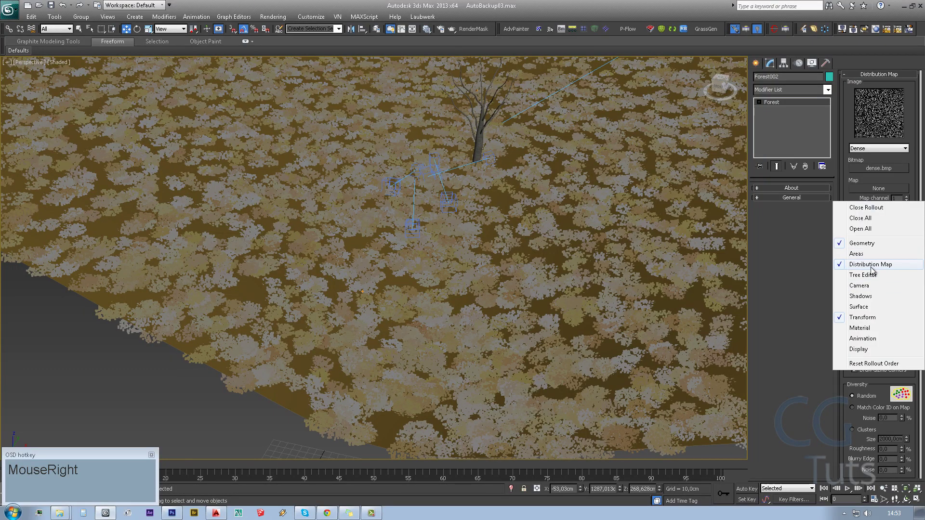
pyautogui.click(867, 286)
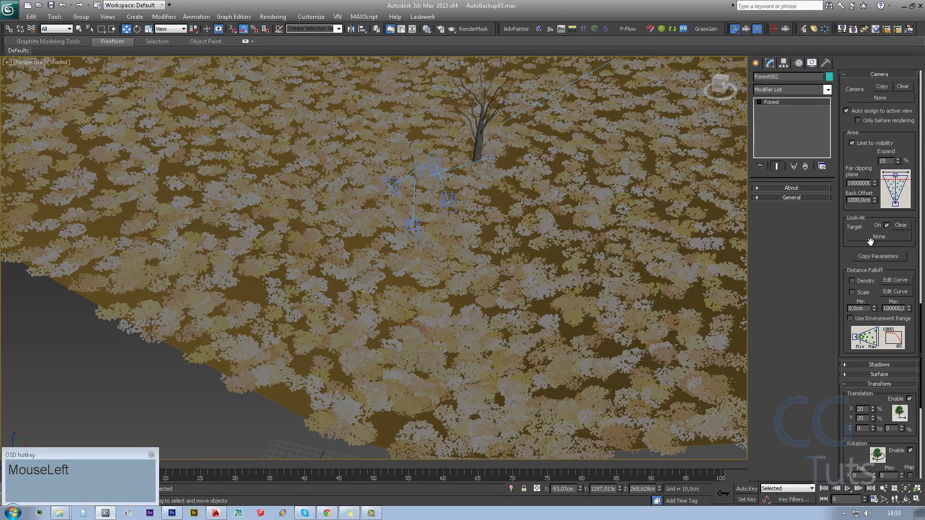
pyautogui.click(891, 95)
pyautogui.moveTo(422, 248); pyautogui.dragTo(404, 331, button='middle')
pyautogui.click(392, 326)
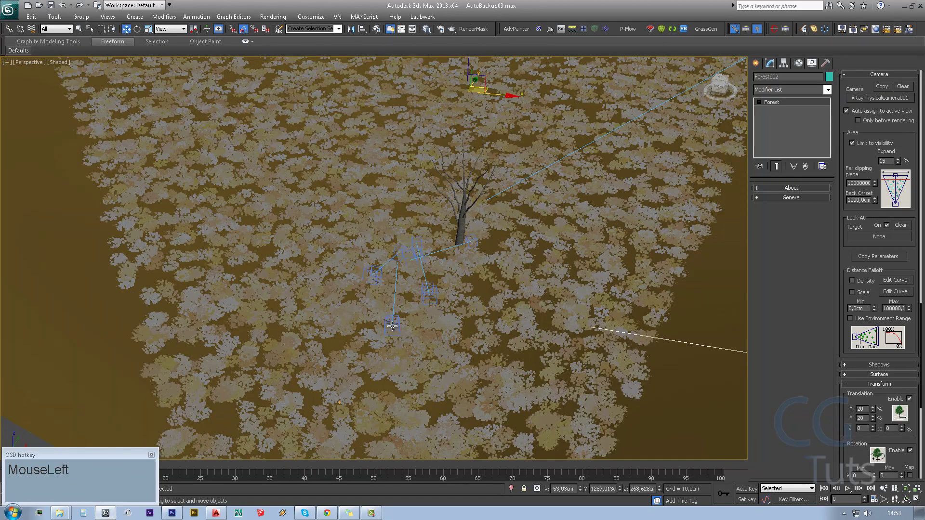
pyautogui.moveTo(463, 350); pyautogui.dragTo(419, 232, button='middle')
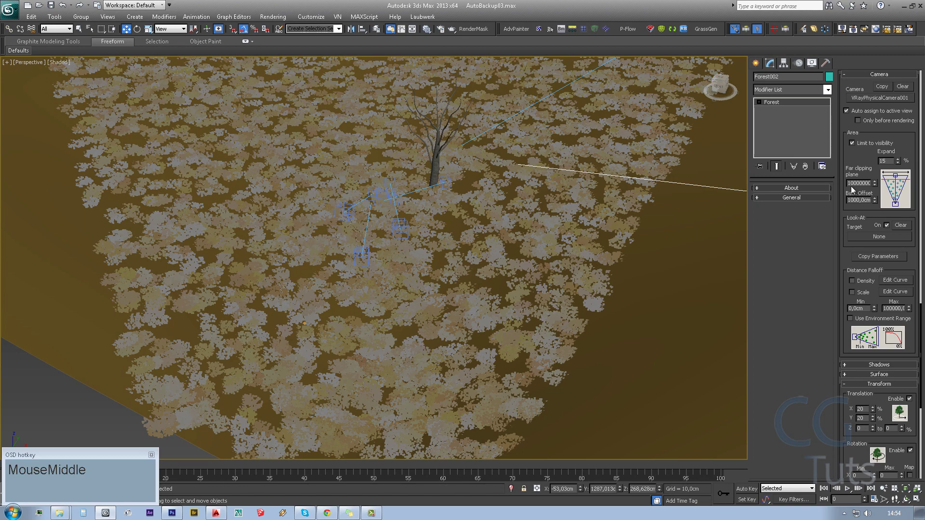
# - In a close top view of the terrain, reduce the distribution map density size to 522 cm
pyautogui.rightClick(886, 135)
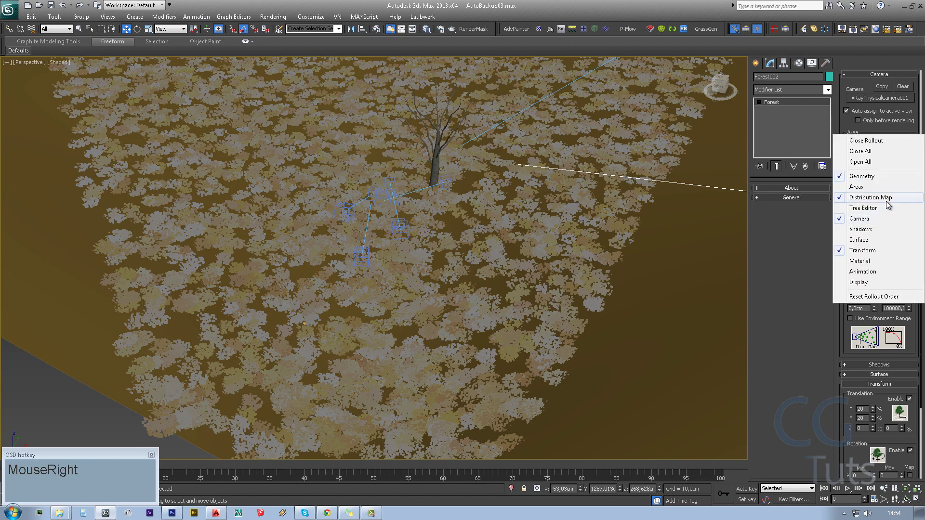
pyautogui.click(870, 197)
pyautogui.moveTo(470, 285); pyautogui.dragTo(480, 328, button='middle')
pyautogui.press('t')
pyautogui.press('z')
pyautogui.scroll(10, 456, 265)
pyautogui.scroll(5, 270, 288)
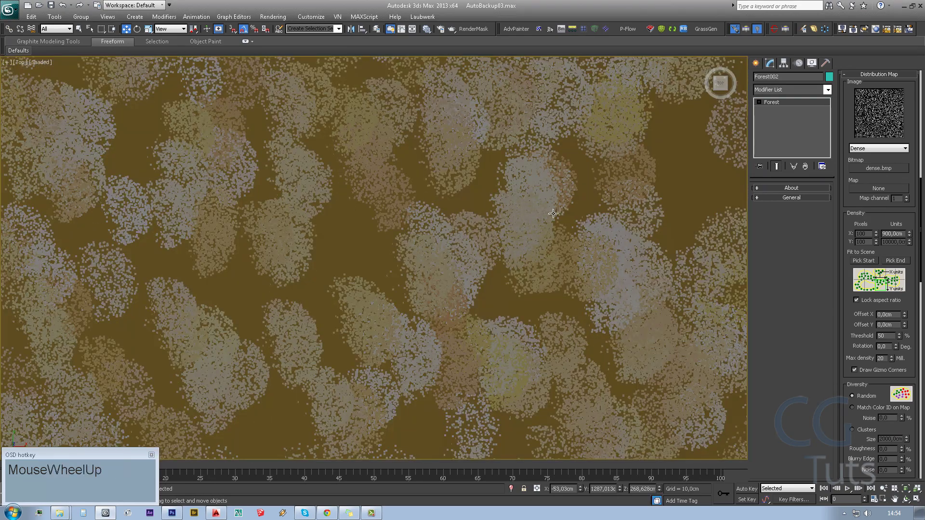
pyautogui.moveTo(909, 233); pyautogui.dragTo(905, 253)
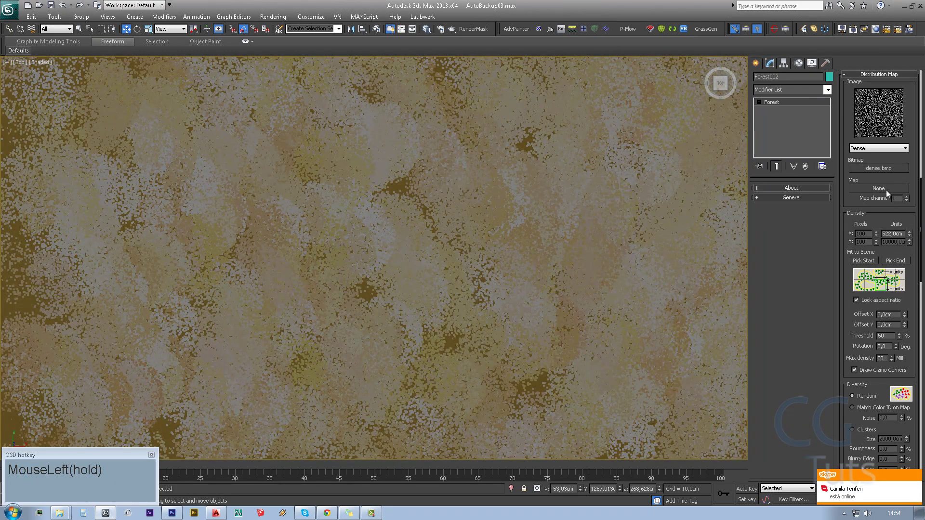
# - Disable the forest's translation transform and enable it again to compare the leaf coverage
pyautogui.rightClick(889, 160)
pyautogui.click(874, 273)
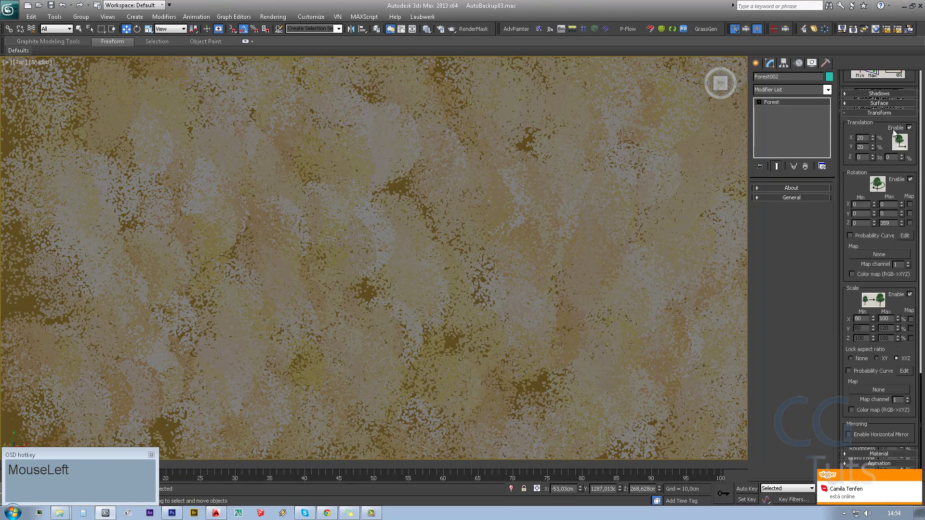
pyautogui.click(909, 128)
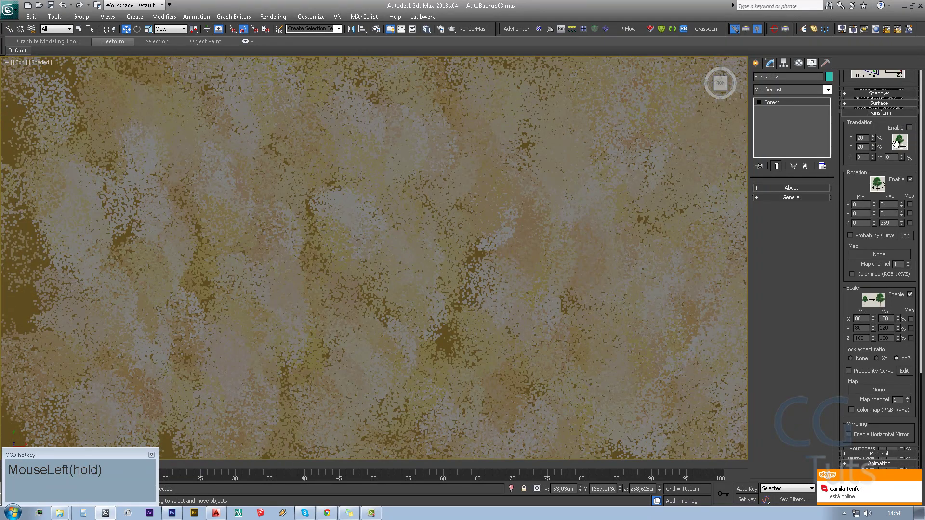
pyautogui.rightClick(877, 130)
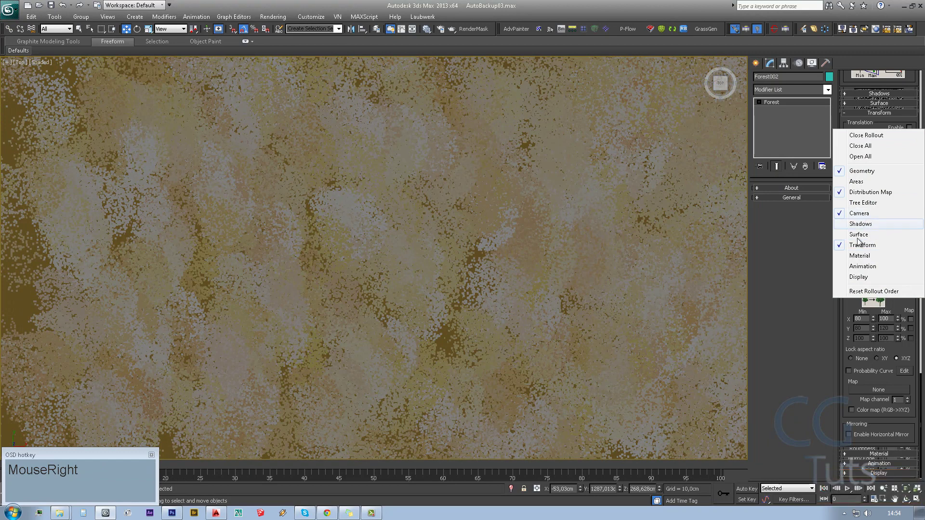
pyautogui.click(859, 244)
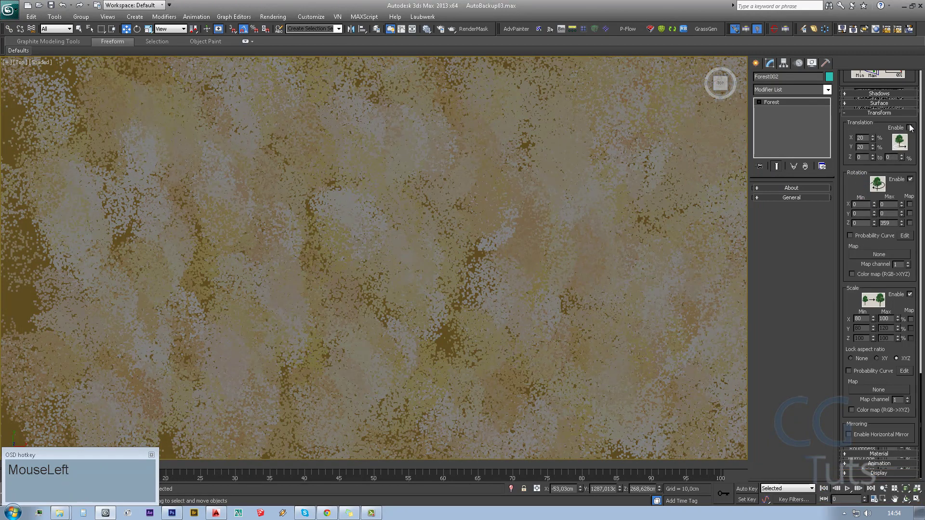
pyautogui.click(909, 128)
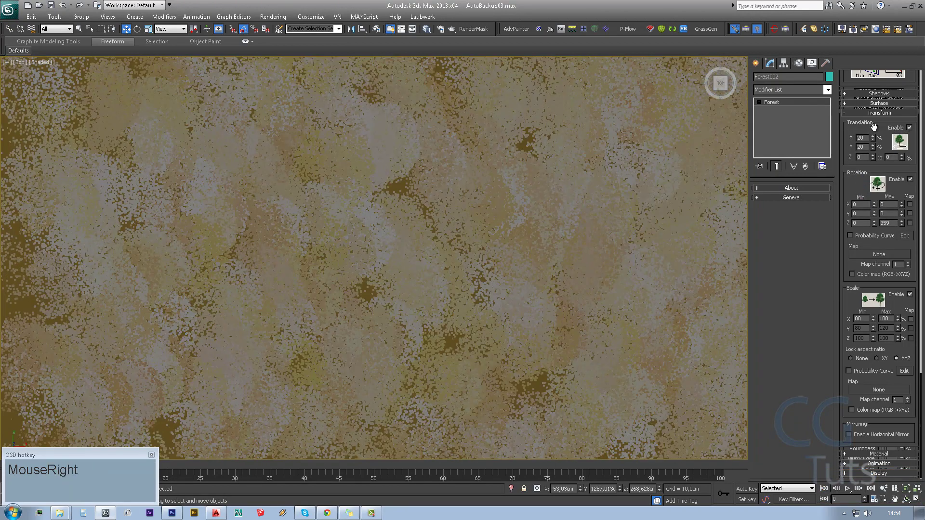
# - In the forest's surface settings, compare the direction values 0 and -100, leaving it at 0 (Normal)
pyautogui.rightClick(873, 126)
pyautogui.click(865, 234)
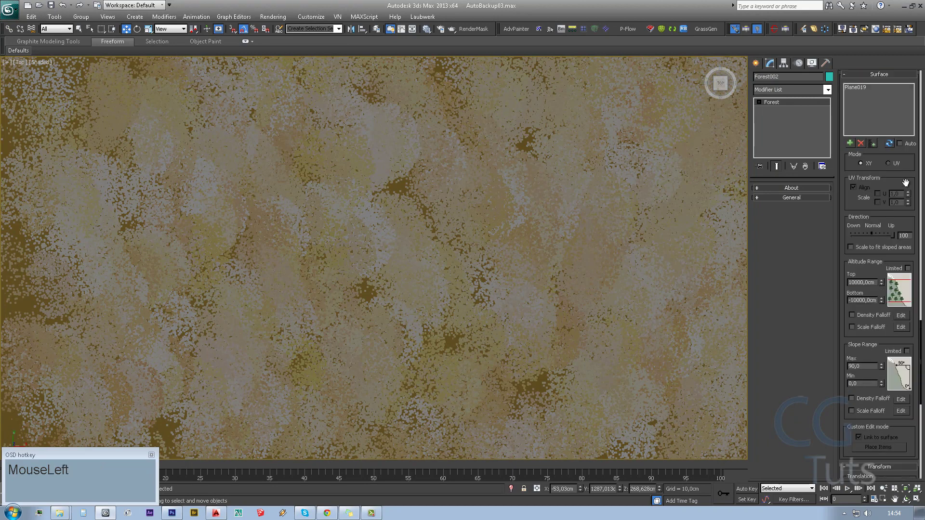
pyautogui.rightClick(873, 236)
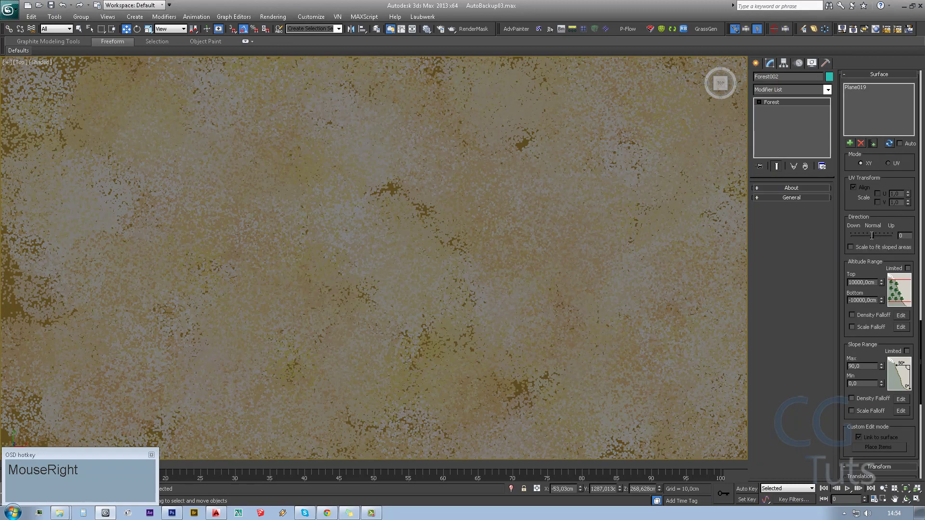
pyautogui.click(904, 235)
pyautogui.moveTo(874, 236); pyautogui.dragTo(850, 236)
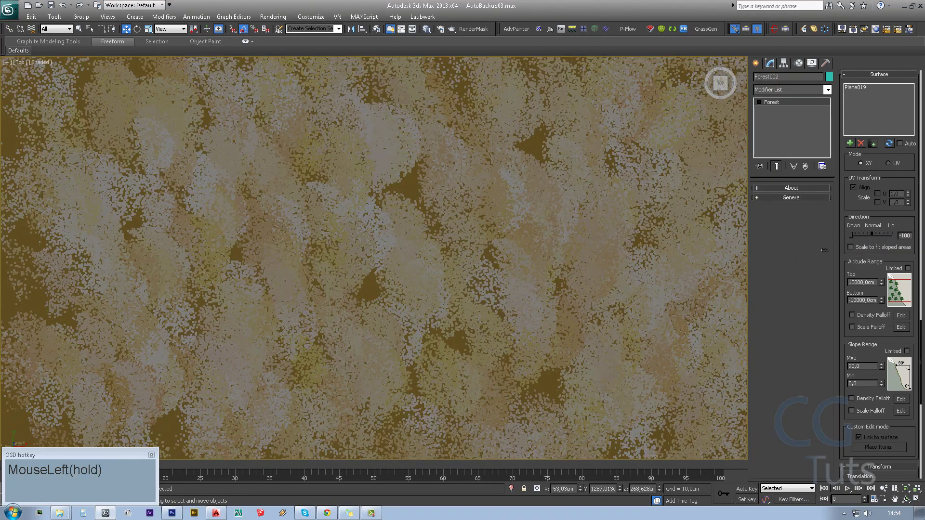
pyautogui.click(905, 236)
pyautogui.write('0')
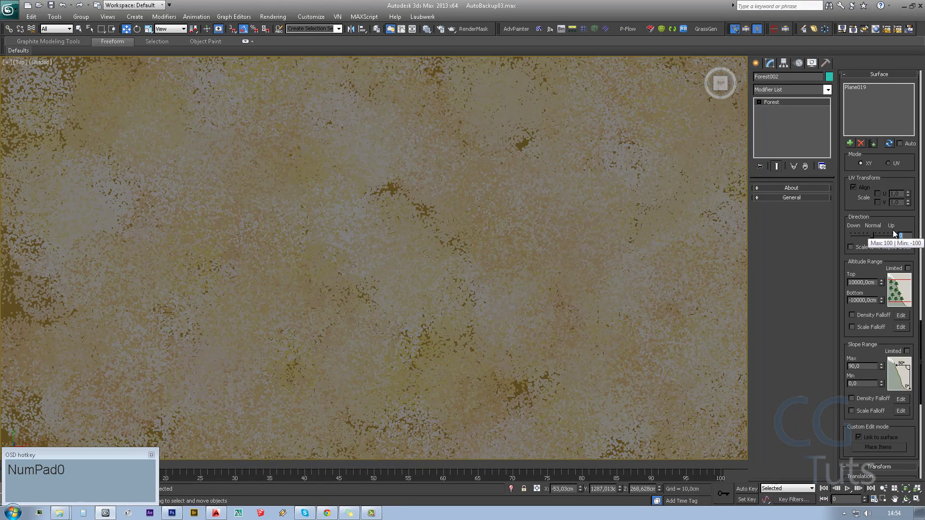
# - Examine in perspective how the leaves align with the terrain slope and along the scatter's edge
pyautogui.moveTo(472, 295); pyautogui.dragTo(469, 284, button='middle')
pyautogui.press('p')
pyautogui.keyDown('alt'); pyautogui.scroll(-2, 405, 273); pyautogui.keyUp('alt')
pyautogui.keyDown('alt'); pyautogui.scroll(-3, 406, 272); pyautogui.keyUp('alt')
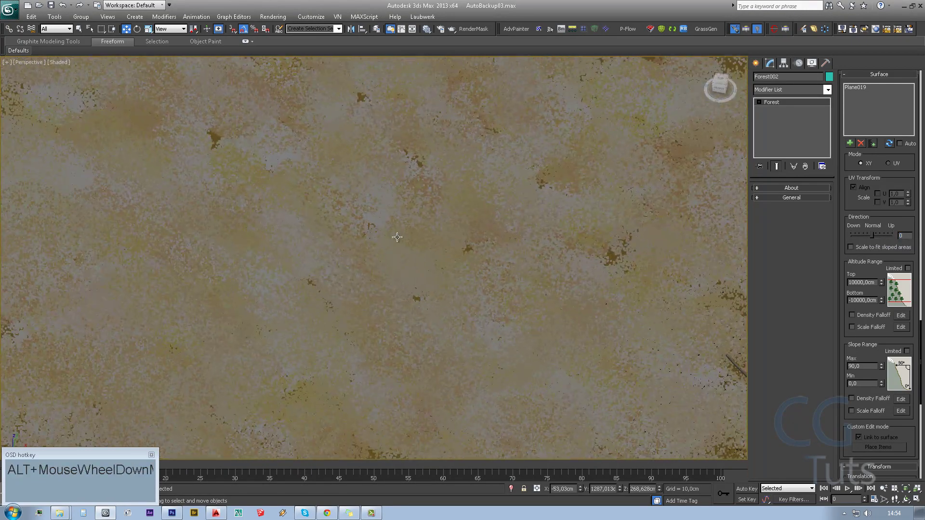
pyautogui.keyDown('alt'); pyautogui.moveTo(403, 269); pyautogui.dragTo(378, 295, button='middle'); pyautogui.keyUp('alt')
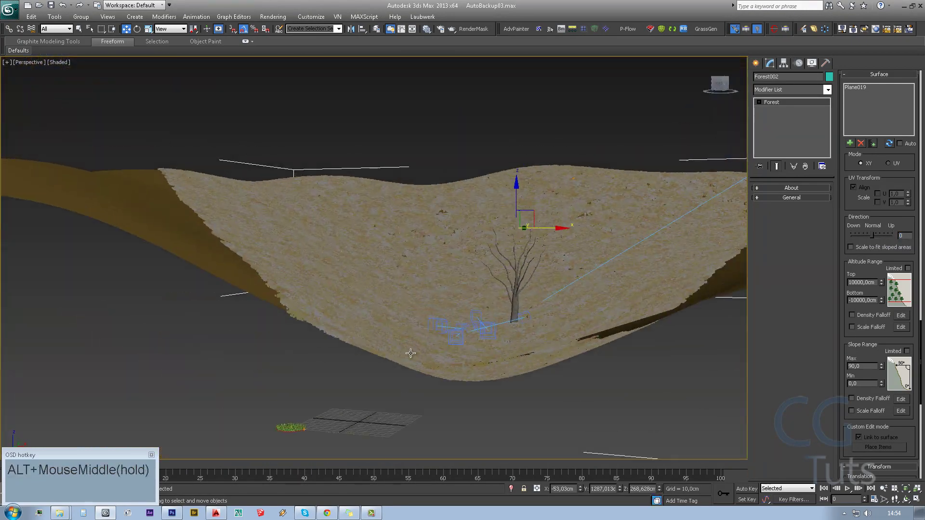
pyautogui.scroll(5, 378, 294)
pyautogui.moveTo(380, 251); pyautogui.dragTo(383, 285, button='middle')
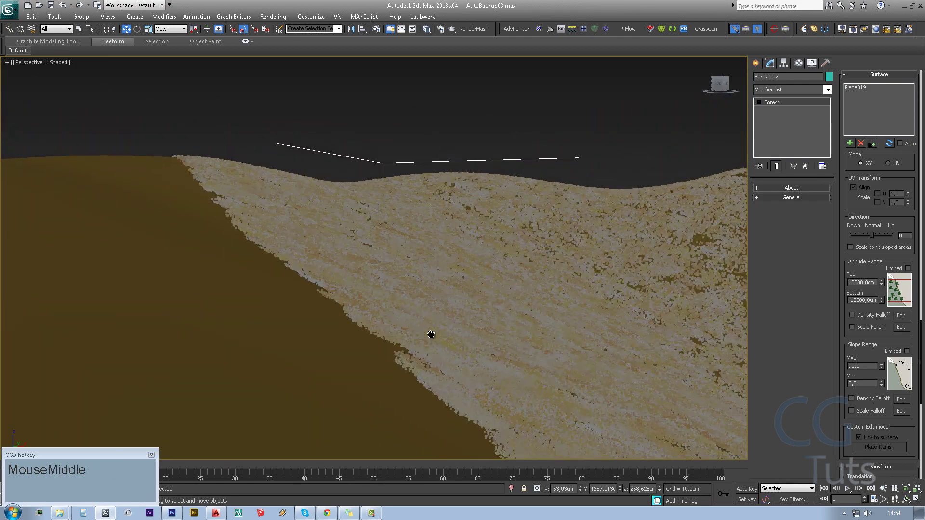
pyautogui.moveTo(429, 334); pyautogui.dragTo(361, 278, button='middle')
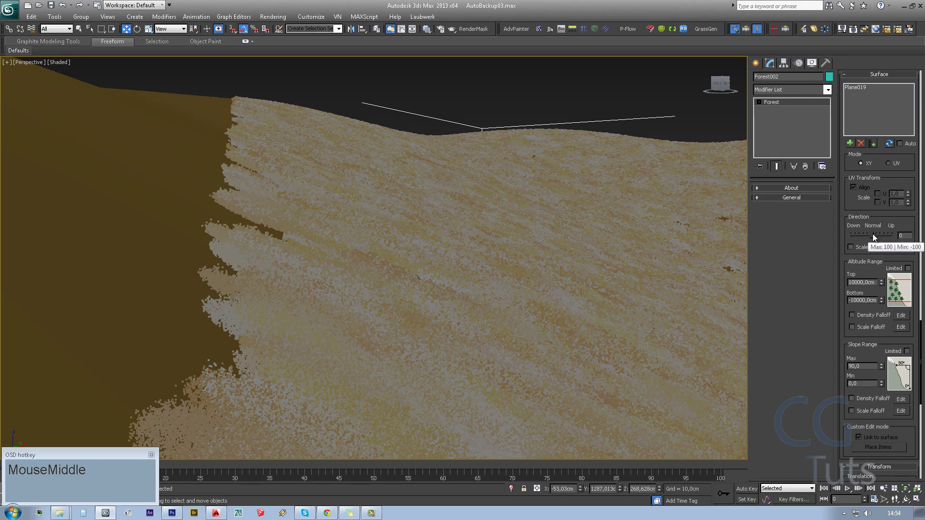
# - Set the surface direction to 100 (Up) and inspect the leaves along the slope
pyautogui.moveTo(873, 234); pyautogui.dragTo(924, 238)
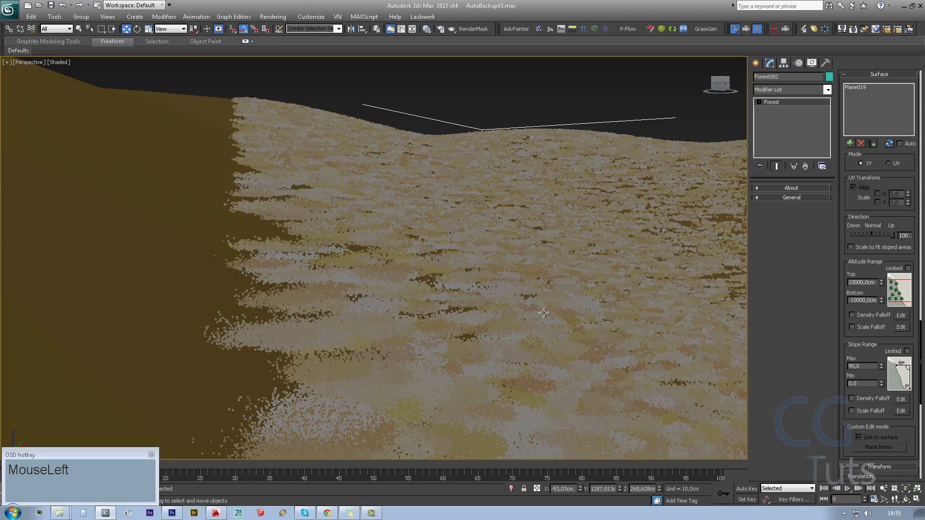
pyautogui.moveTo(541, 309); pyautogui.dragTo(526, 310, button='middle')
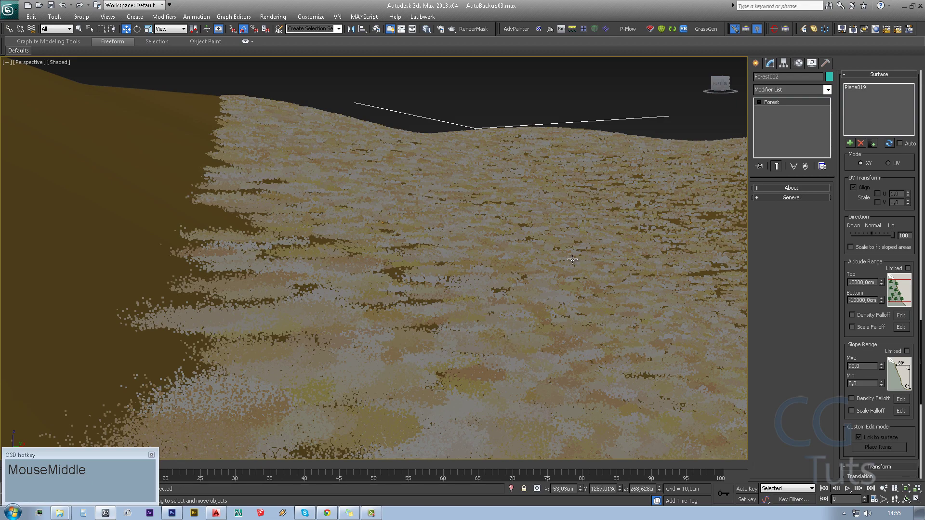
pyautogui.moveTo(464, 314); pyautogui.dragTo(451, 299, button='middle')
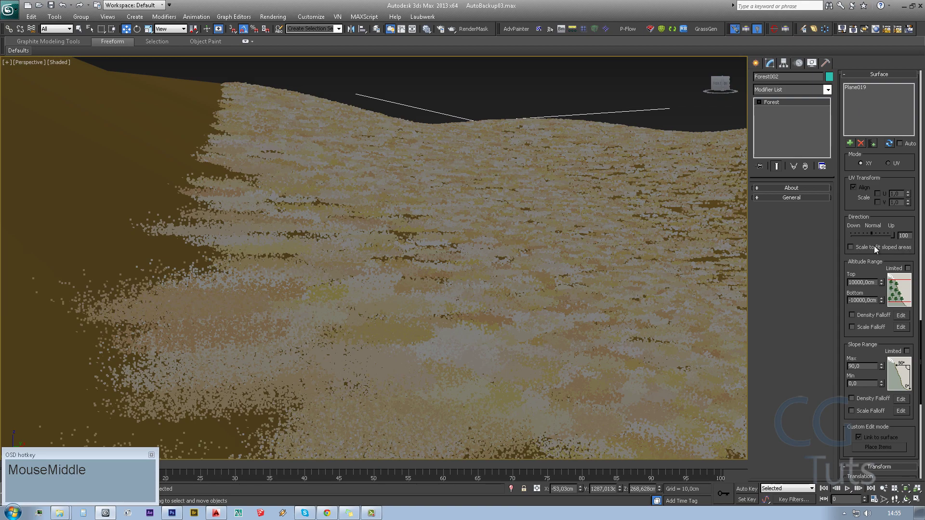
# - Set the surface direction to -100 (Down) and inspect the leaves at the terrain's lower edge
pyautogui.moveTo(892, 235); pyautogui.dragTo(799, 248)
pyautogui.moveTo(380, 332); pyautogui.dragTo(374, 323, button='middle')
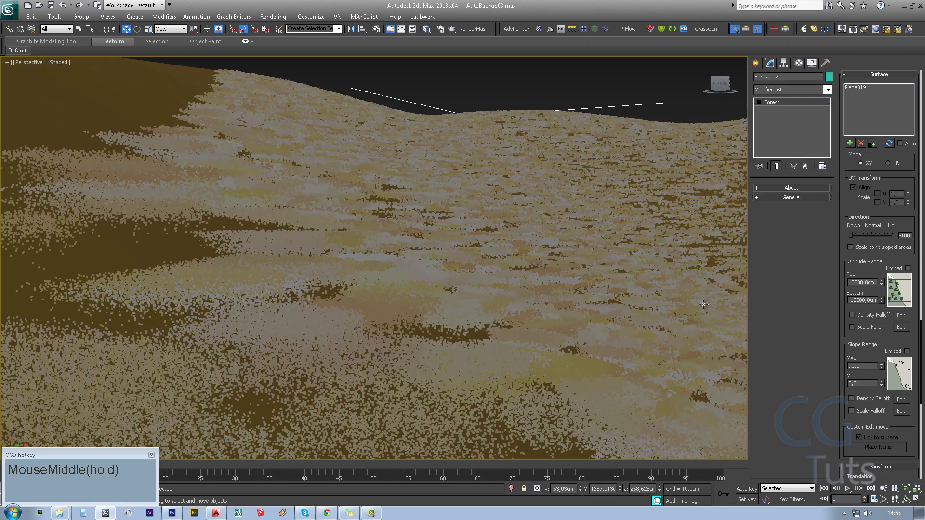
pyautogui.moveTo(264, 267); pyautogui.dragTo(343, 266, button='middle')
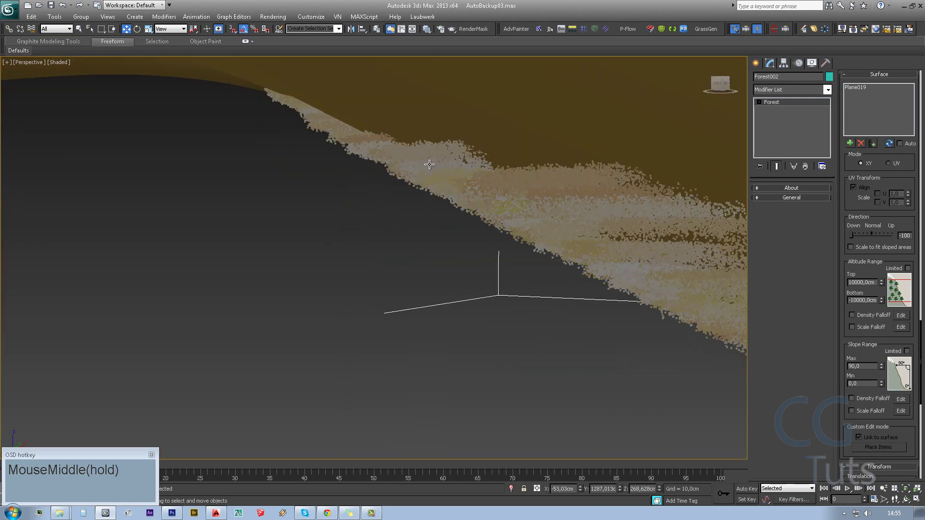
pyautogui.moveTo(429, 164); pyautogui.dragTo(461, 191, button='middle')
# - Compare the surface direction at 100 and -100 again on the slope, and reset it to 0 (Normal)
pyautogui.moveTo(874, 239); pyautogui.dragTo(893, 235)
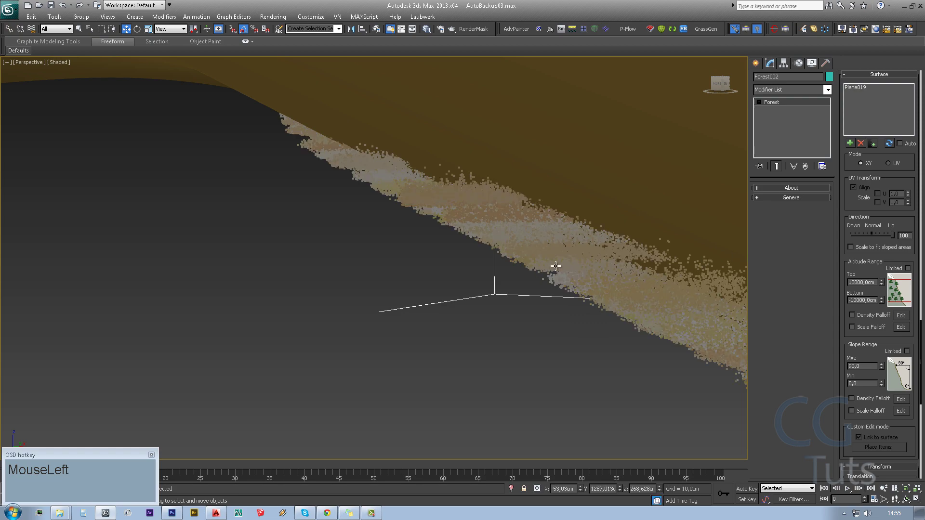
pyautogui.moveTo(600, 256); pyautogui.dragTo(820, 271, button='middle')
pyautogui.moveTo(871, 239); pyautogui.dragTo(449, 299)
pyautogui.moveTo(449, 299); pyautogui.dragTo(479, 224, button='middle')
pyautogui.moveTo(462, 268); pyautogui.dragTo(717, 330, button='middle')
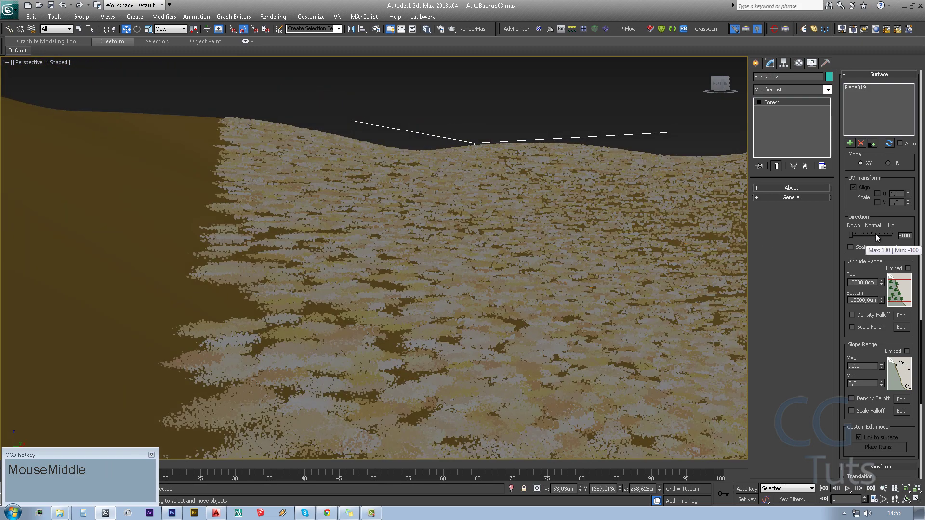
pyautogui.rightClick(875, 233)
pyautogui.scroll(-2, 323, 269)
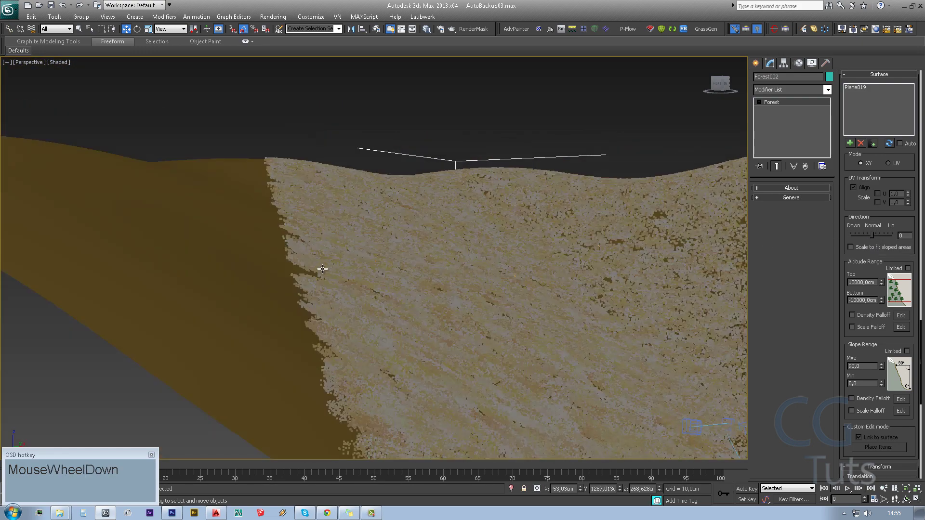
# - From the top view, try X density values for the leaves' distribution map and set it to 550 cm
pyautogui.scroll(-5, 322, 269)
pyautogui.keyDown('alt'); pyautogui.moveTo(482, 313); pyautogui.dragTo(352, 294, button='middle'); pyautogui.keyUp('alt')
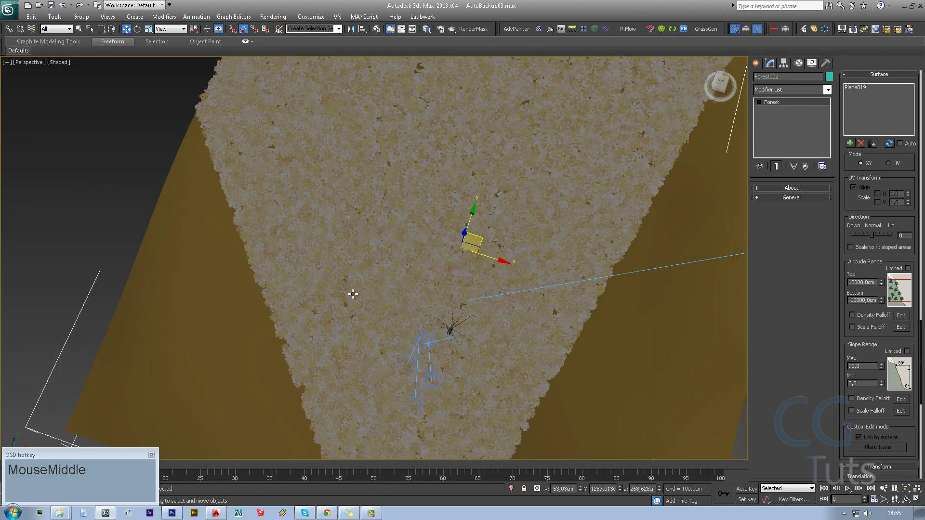
pyautogui.scroll(3, 352, 293)
pyautogui.press('t')
pyautogui.scroll(4, 395, 253)
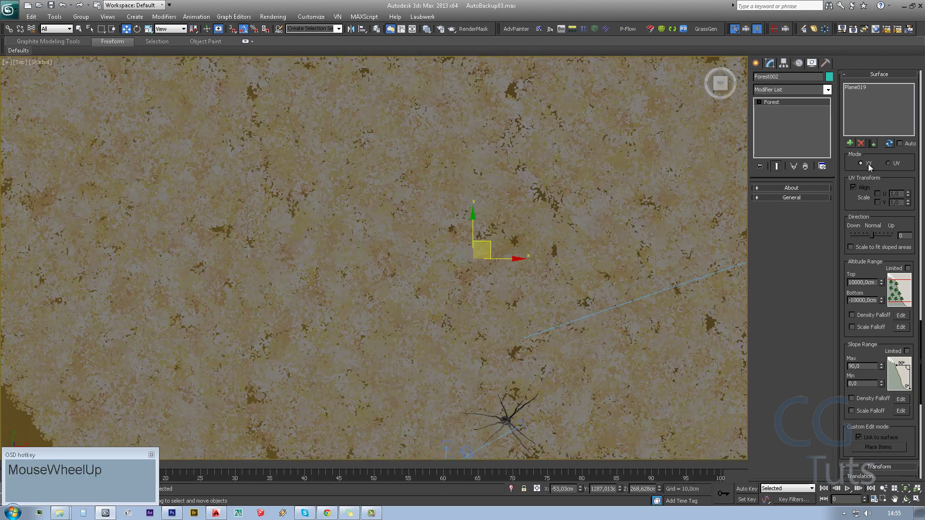
pyautogui.rightClick(870, 167)
pyautogui.click(863, 229)
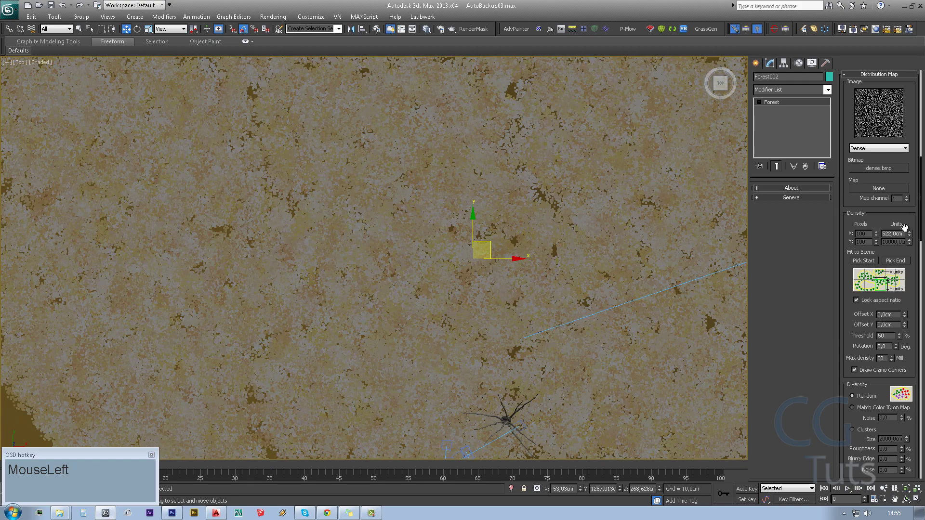
pyautogui.moveTo(909, 239)
pyautogui.mouseDown()
pyautogui.moveTo(906, 224)
pyautogui.moveTo(907, 235)
pyautogui.mouseUp()
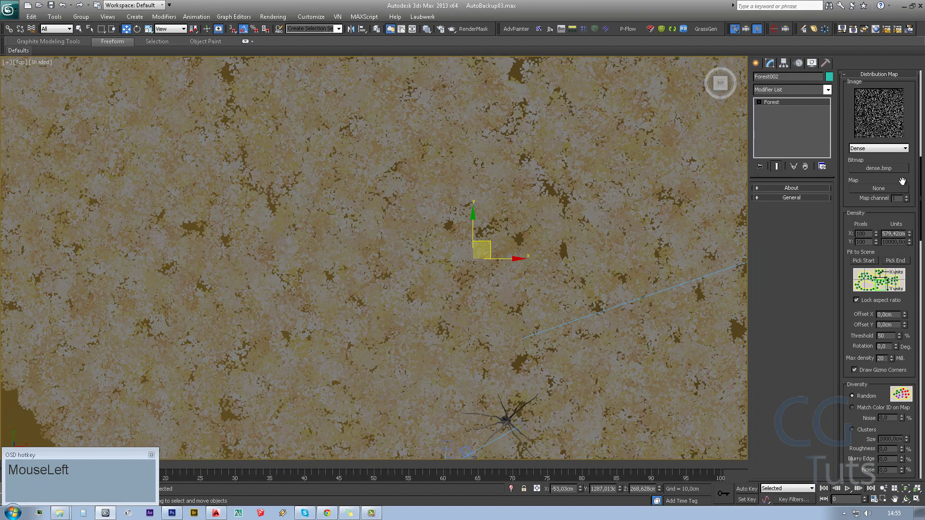
pyautogui.click(906, 233)
pyautogui.write('550')
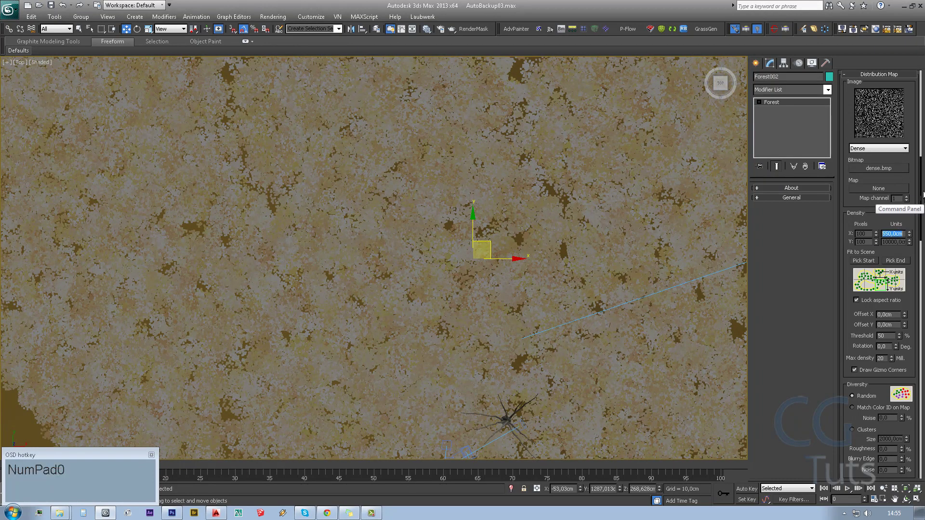
# - Switch the distribution map to Full, try an X density of 10000 cm, and settle on 1900 cm
pyautogui.click(880, 148)
pyautogui.click(879, 201)
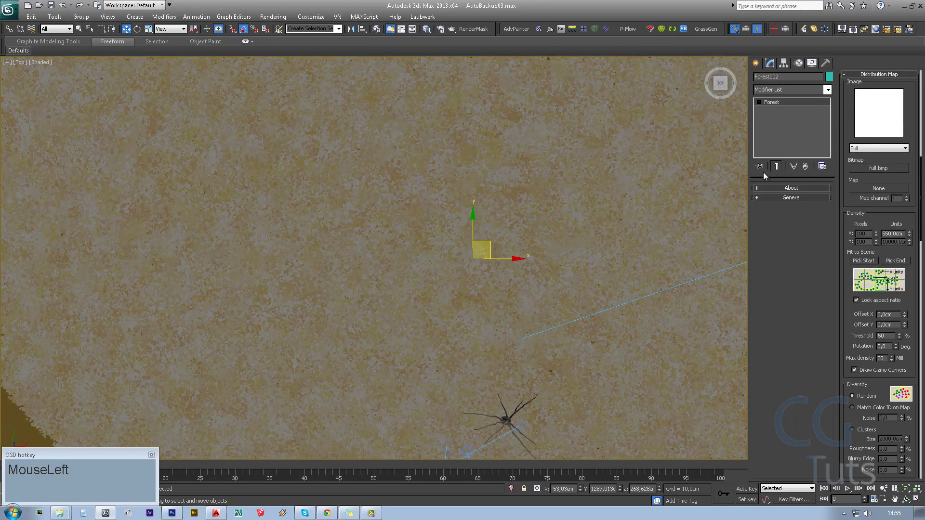
pyautogui.rightClick(909, 233)
pyautogui.click(516, 284)
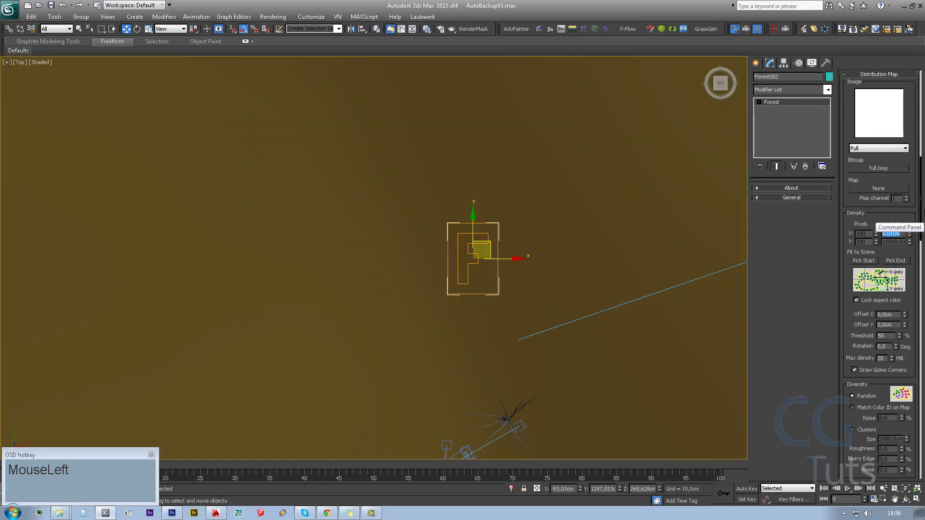
pyautogui.write('10000')
pyautogui.press('Return')
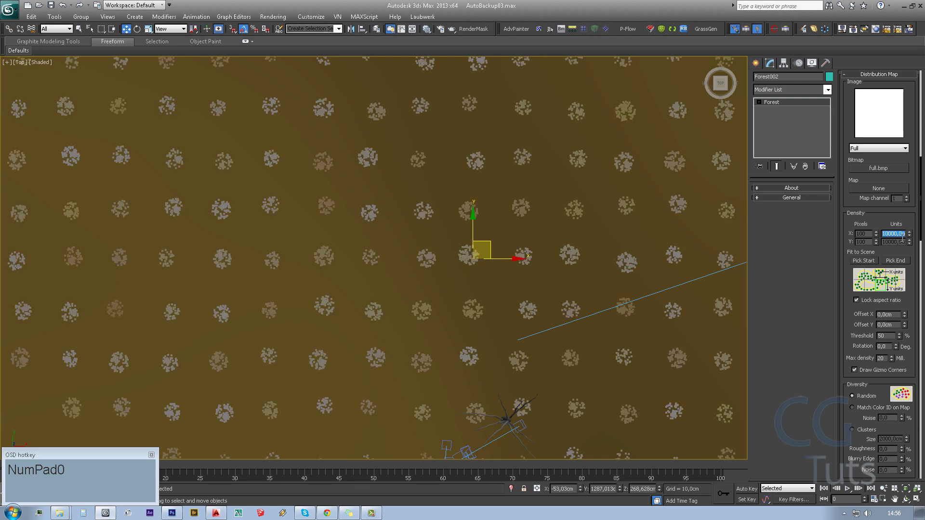
pyautogui.moveTo(909, 233); pyautogui.dragTo(912, 270)
pyautogui.moveTo(674, 255); pyautogui.dragTo(673, 256, button='middle')
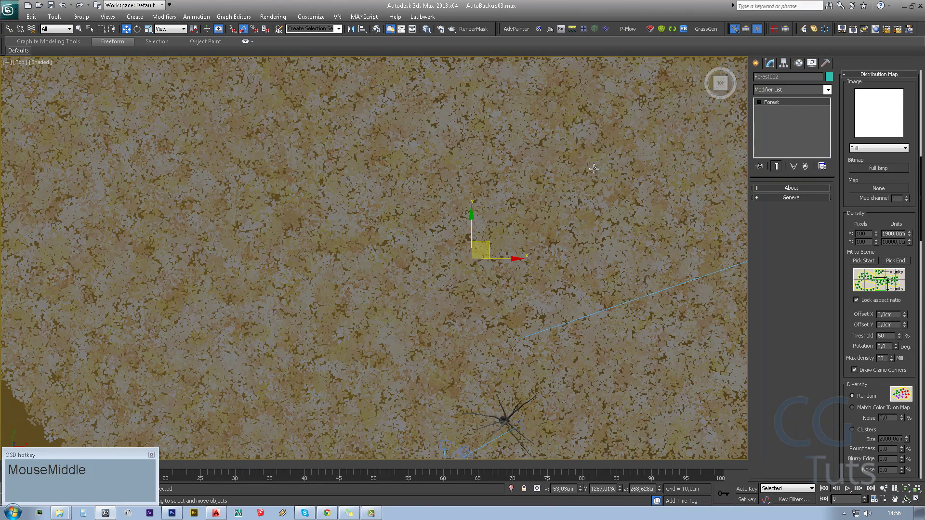
# - Set the leaves' random translation to 50% in X and Y and check the coverage near the tree
pyautogui.rightClick(876, 222)
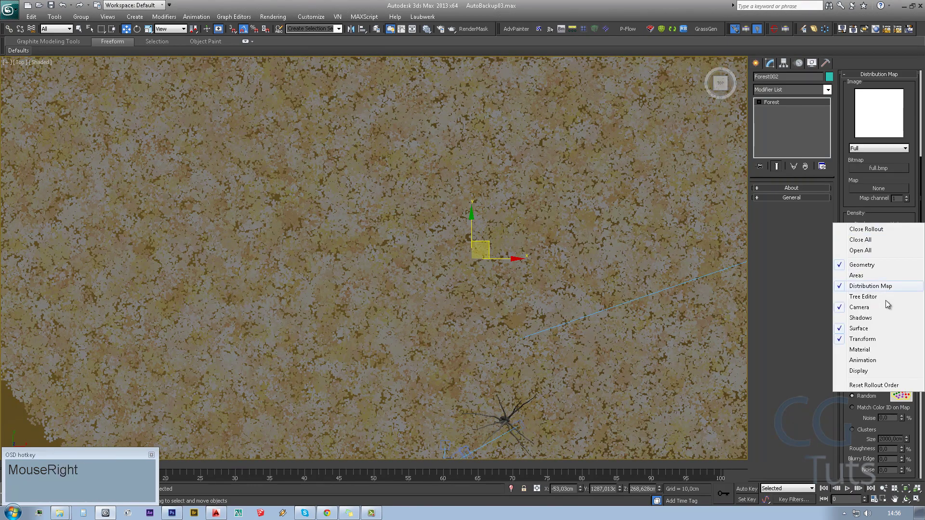
pyautogui.click(875, 338)
pyautogui.moveTo(336, 241); pyautogui.dragTo(520, 204, button='middle')
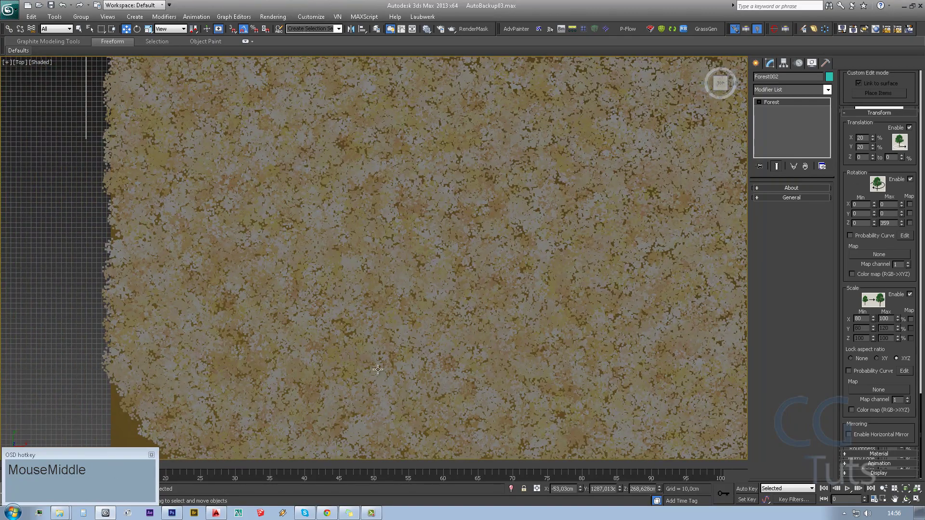
pyautogui.moveTo(515, 324); pyautogui.dragTo(485, 138, button='middle')
pyautogui.moveTo(487, 355); pyautogui.dragTo(274, 251, button='middle')
pyautogui.moveTo(476, 386); pyautogui.dragTo(424, 210, button='middle')
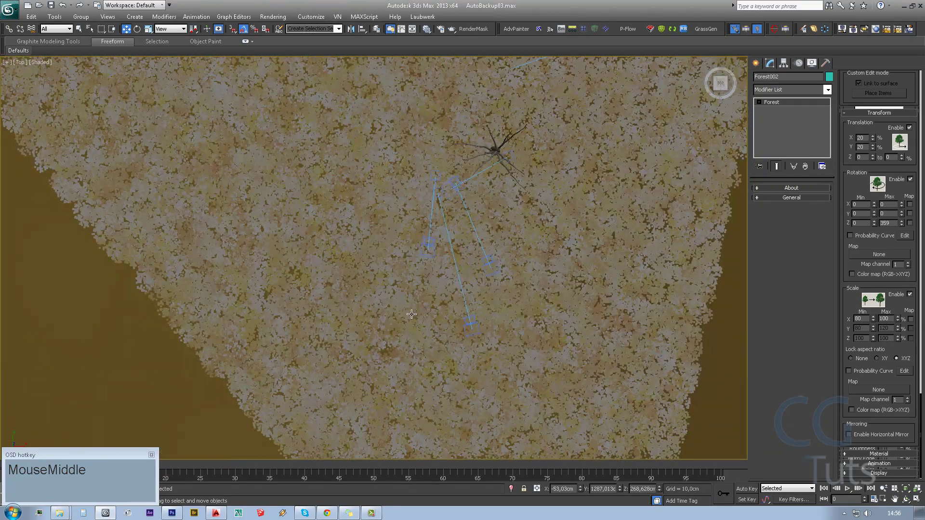
pyautogui.moveTo(694, 252); pyautogui.dragTo(686, 307, button='middle')
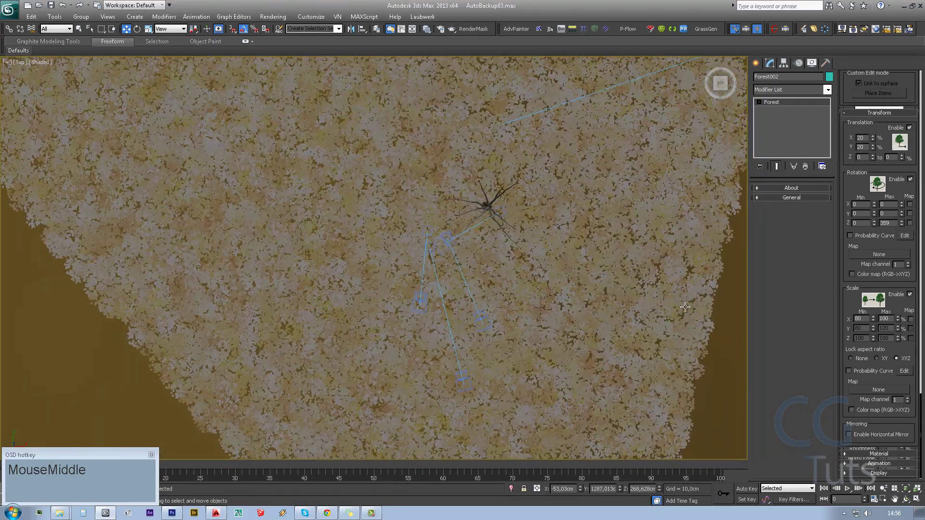
pyautogui.click(862, 137)
pyautogui.write('1')
pyautogui.write('50')
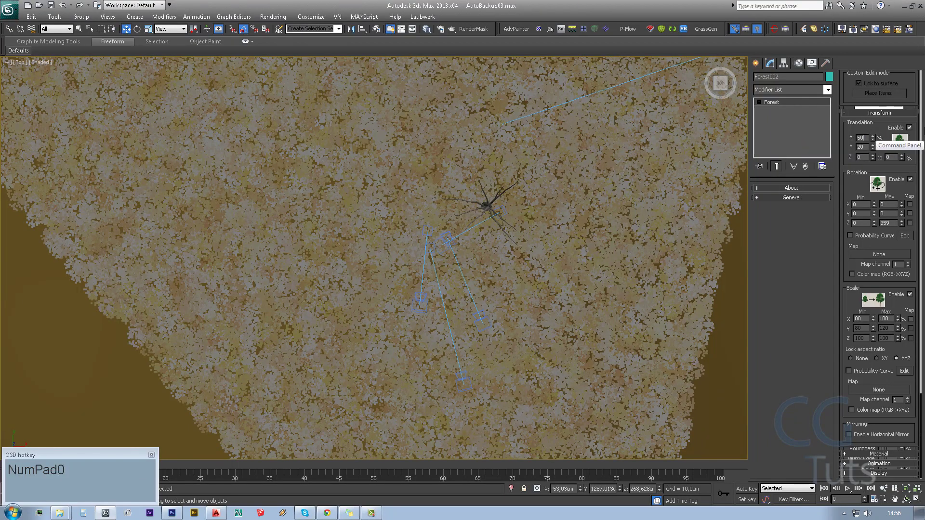
pyautogui.press('Tab')
pyautogui.write('50')
pyautogui.press('Return')
pyautogui.moveTo(552, 211); pyautogui.dragTo(537, 310, button='middle')
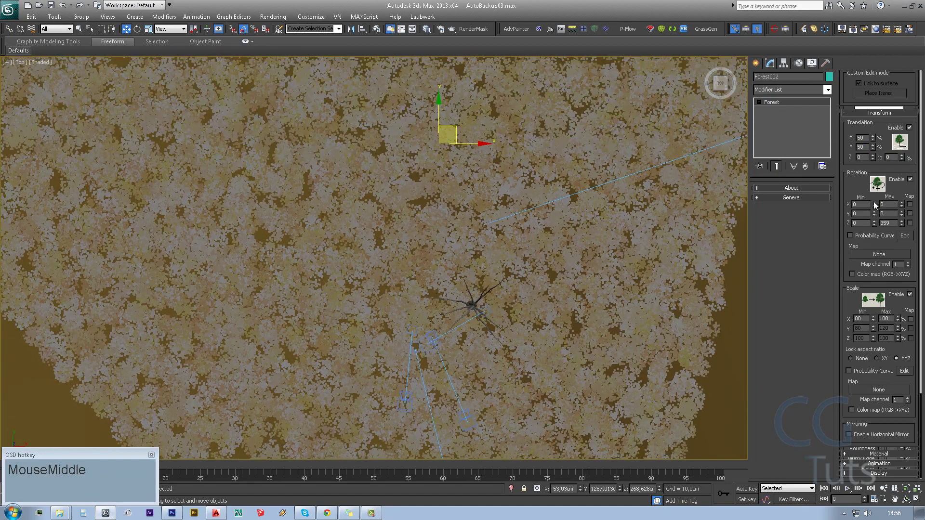
# - Restore the leaves' random translation to 20% in X and Y
pyautogui.click(865, 138)
pyautogui.write('20')
pyautogui.press('Tab')
pyautogui.write('20')
pyautogui.press('Return')
# - Return to the distribution map settings and view the leaf cover around the tree in perspective
pyautogui.rightClick(890, 182)
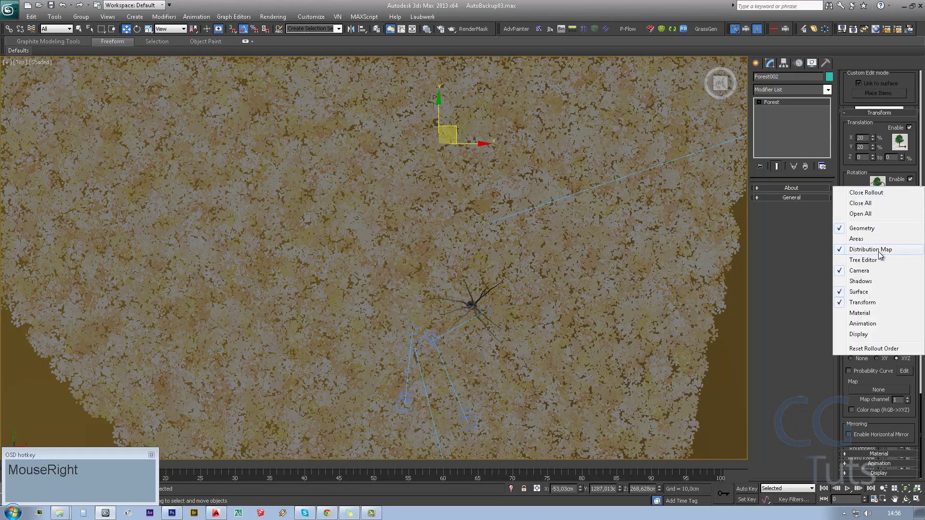
pyautogui.click(908, 168)
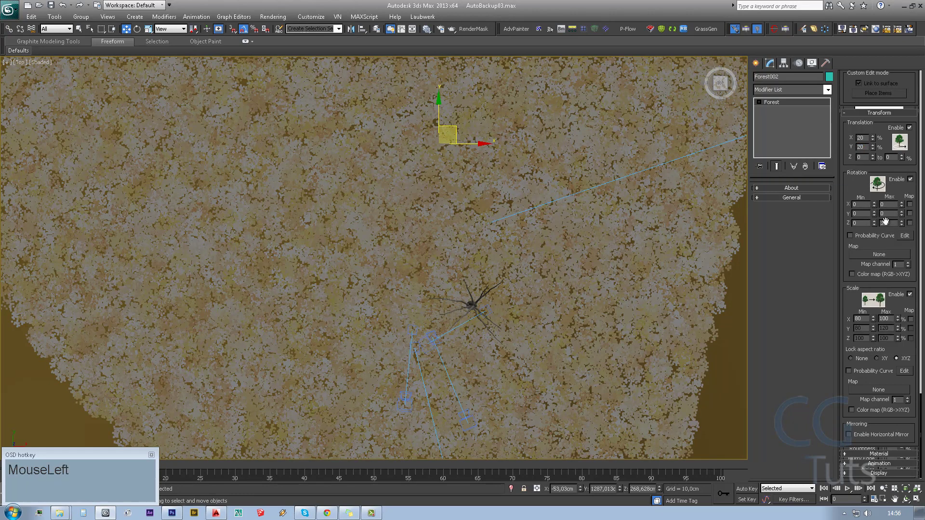
pyautogui.rightClick(845, 183)
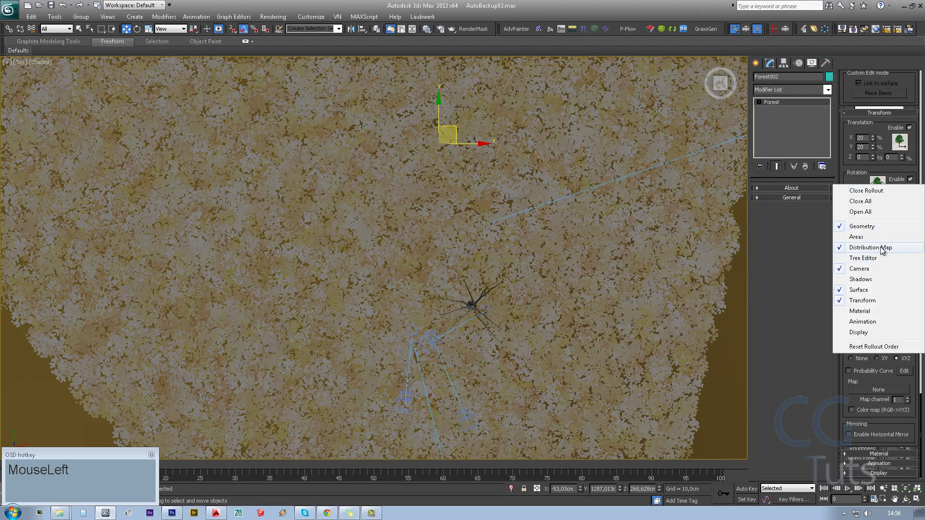
pyautogui.click(882, 248)
pyautogui.moveTo(477, 255); pyautogui.dragTo(523, 265, button='middle')
pyautogui.press('p')
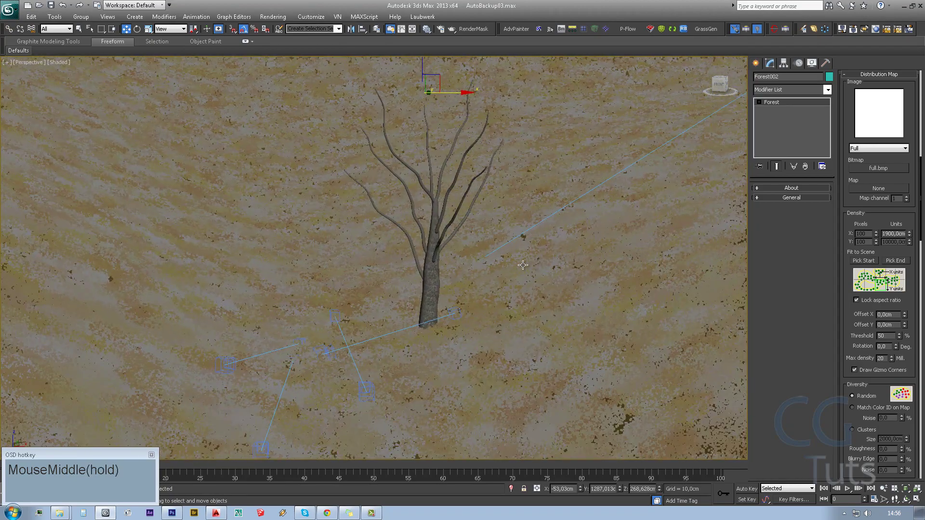
# - Set the Forest's maximum items for viewport display to 500
pyautogui.rightClick(887, 212)
pyautogui.click(890, 360)
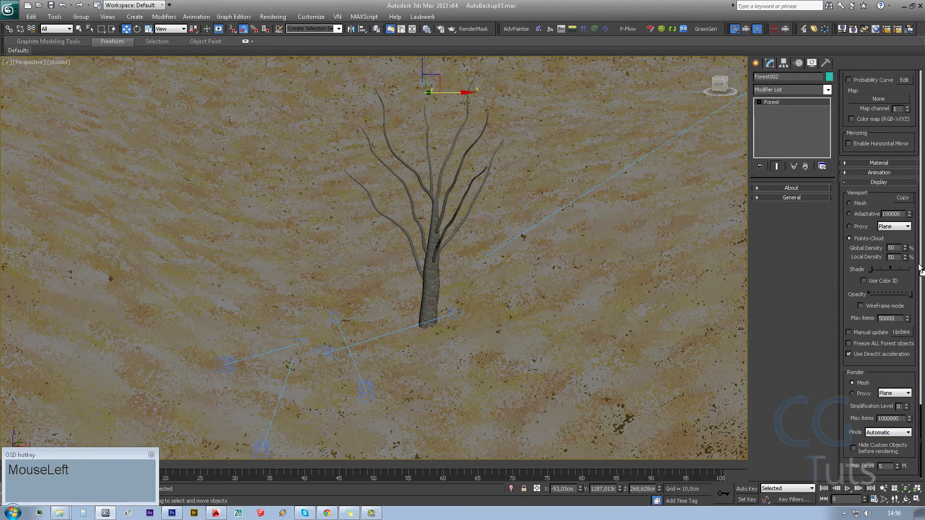
pyautogui.click(896, 319)
pyautogui.press('BackSpace')
pyautogui.press('BackSpace')
pyautogui.press('Return')
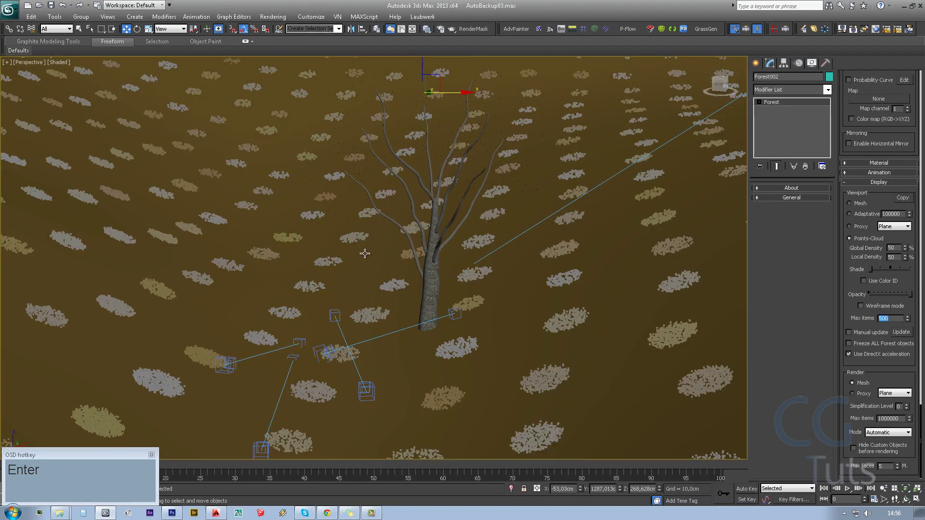
# - Inspect the leaf patches around the cameras and show the Forest's camera settings
pyautogui.keyDown('alt'); pyautogui.moveTo(365, 254); pyautogui.dragTo(486, 193, button='middle'); pyautogui.keyUp('alt')
pyautogui.moveTo(504, 323); pyautogui.dragTo(522, 258, button='middle')
pyautogui.moveTo(357, 322); pyautogui.dragTo(394, 315, button='middle')
pyautogui.rightClick(874, 131)
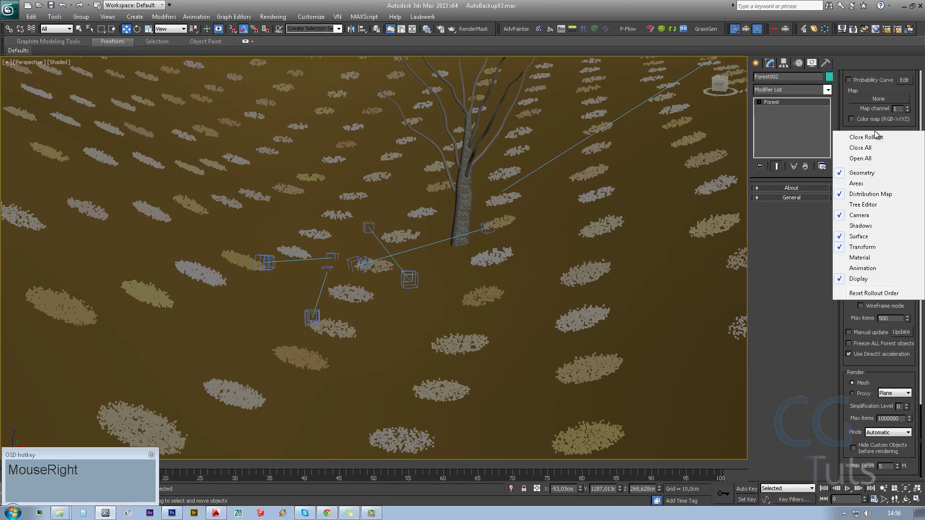
pyautogui.click(866, 215)
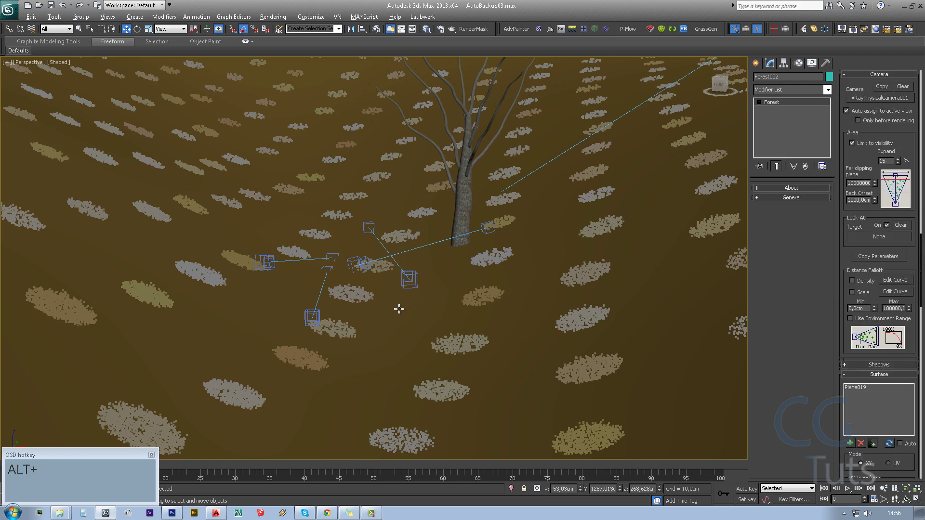
pyautogui.keyDown('alt'); pyautogui.moveTo(399, 305); pyautogui.dragTo(454, 265, button='middle'); pyautogui.keyUp('alt')
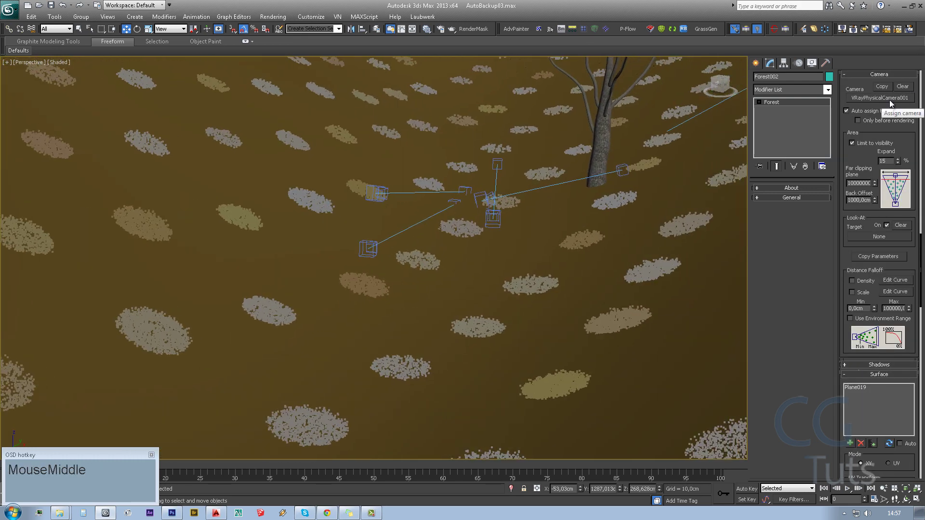
# - Look through VRayPhysicalCamera002, then check in perspective which part of the terrain the Forest fills for that camera
pyautogui.click(367, 250)
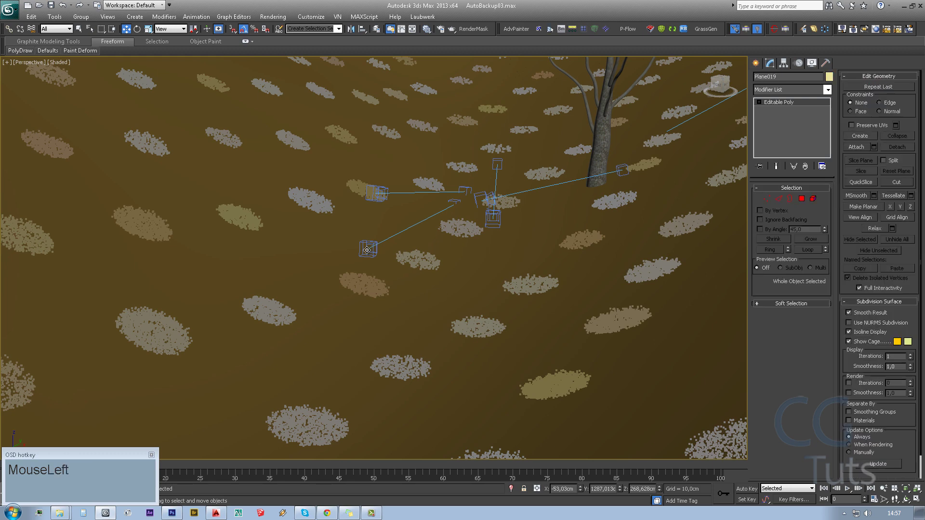
pyautogui.click(79, 29)
pyautogui.press('c')
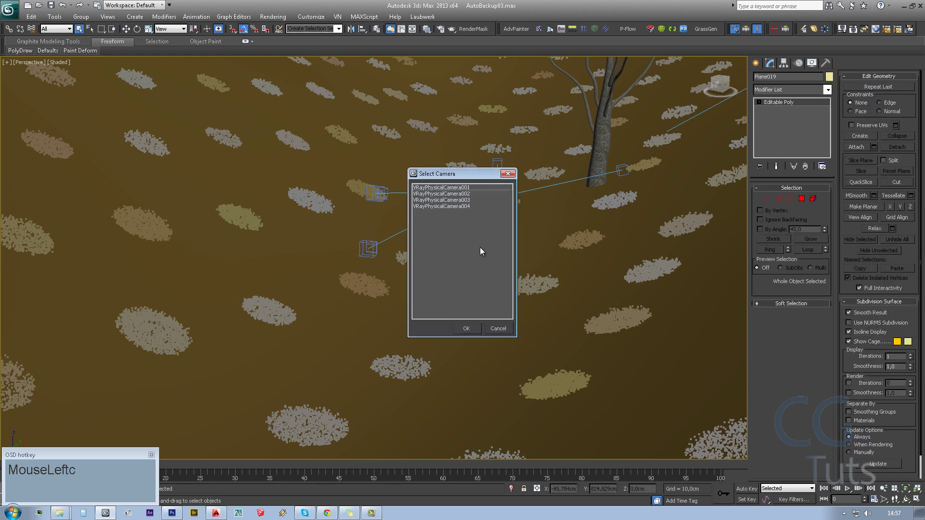
pyautogui.doubleClick(460, 192)
pyautogui.press('p')
pyautogui.scroll(-5, 438, 246)
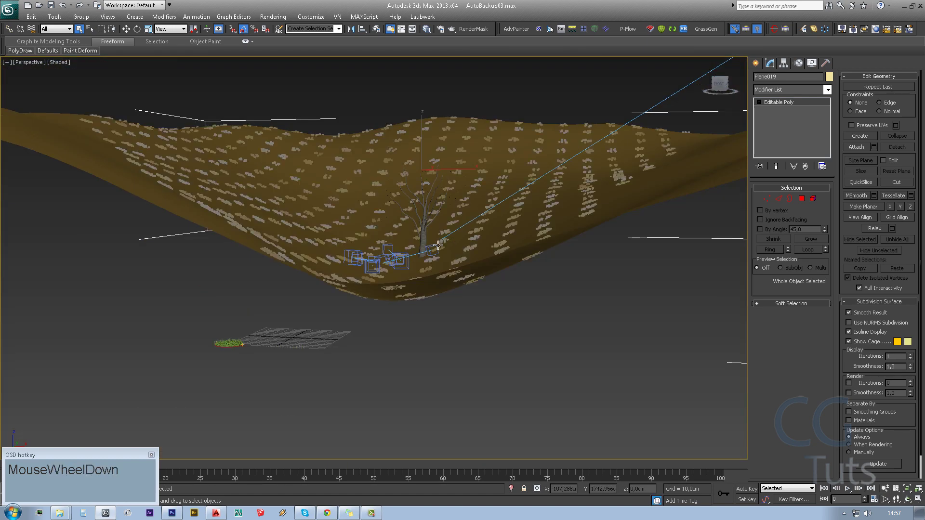
pyautogui.keyDown('alt'); pyautogui.moveTo(437, 245); pyautogui.dragTo(435, 255, button='middle'); pyautogui.keyUp('alt')
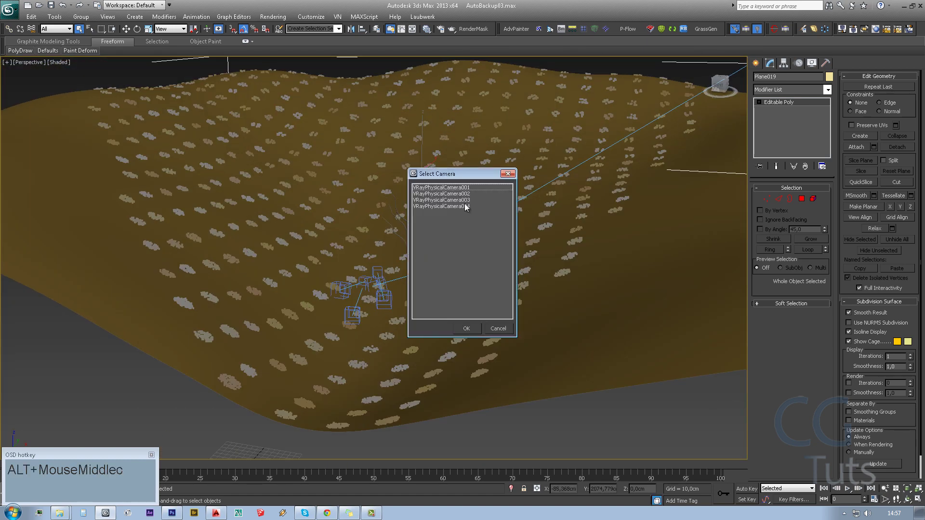
# - Look through VRayPhysicalCamera004, then examine in perspective how the scatter area follows that camera's view
pyautogui.doubleClick(466, 207)
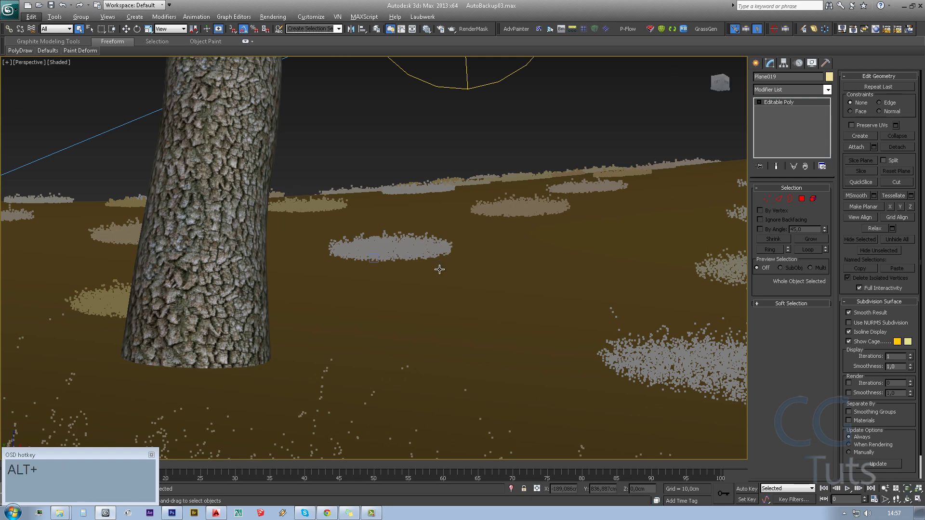
pyautogui.keyDown('alt'); pyautogui.moveTo(437, 269); pyautogui.dragTo(498, 289, button='middle'); pyautogui.keyUp('alt')
pyautogui.scroll(-10, 410, 306)
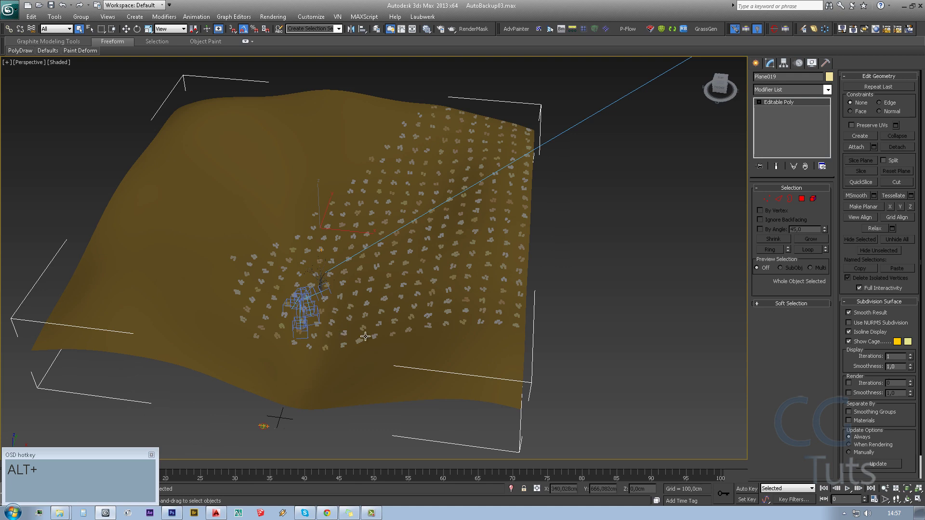
pyautogui.moveTo(364, 335); pyautogui.dragTo(421, 353, button='middle')
pyautogui.scroll(8, 414, 192)
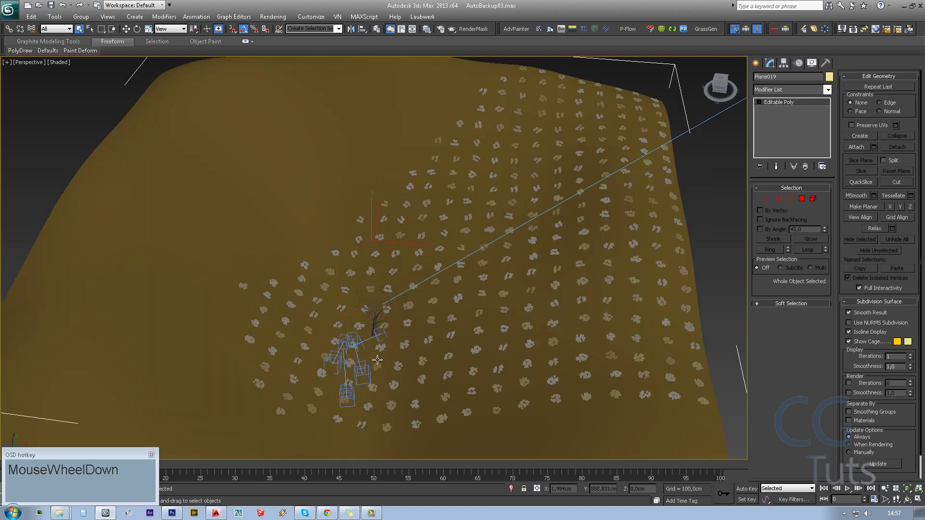
pyautogui.scroll(2, 424, 196)
pyautogui.moveTo(409, 246); pyautogui.dragTo(413, 299, button='middle')
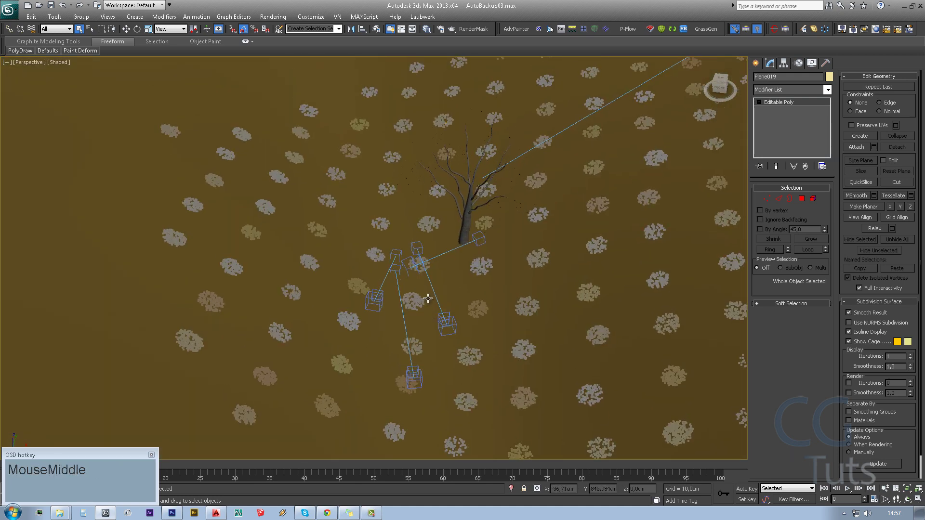
# - Recheck the scatter area for VRayPhysicalCamera002 in perspective, then look through VRayPhysicalCamera003
pyautogui.scroll(-1, 428, 298)
pyautogui.press('c')
pyautogui.doubleClick(450, 193)
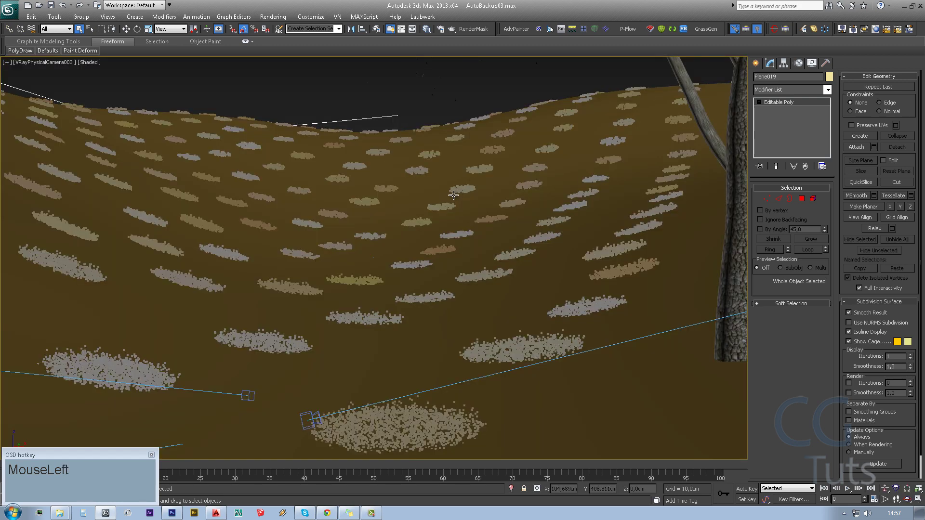
pyautogui.press('p')
pyautogui.scroll(-3, 450, 195)
pyautogui.keyDown('alt'); pyautogui.moveTo(450, 195); pyautogui.dragTo(456, 276, button='middle'); pyautogui.keyUp('alt')
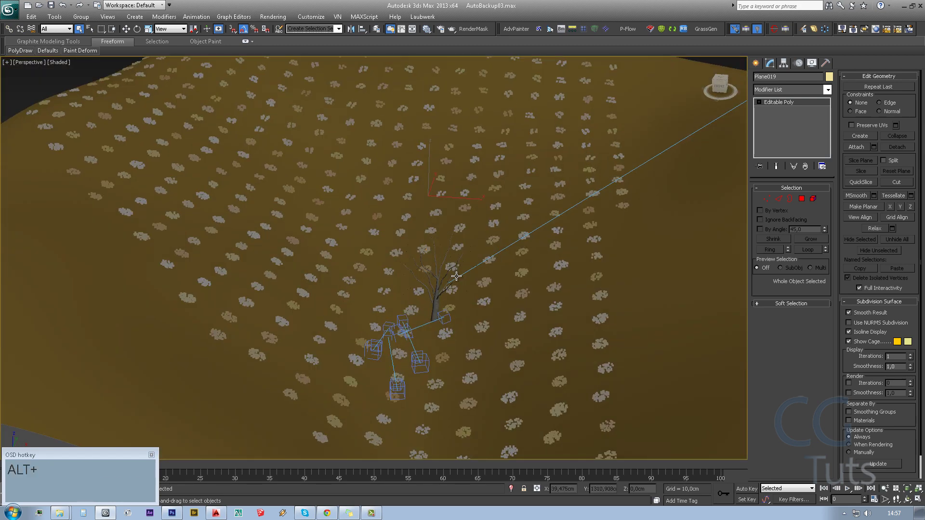
pyautogui.press('c')
pyautogui.doubleClick(452, 203)
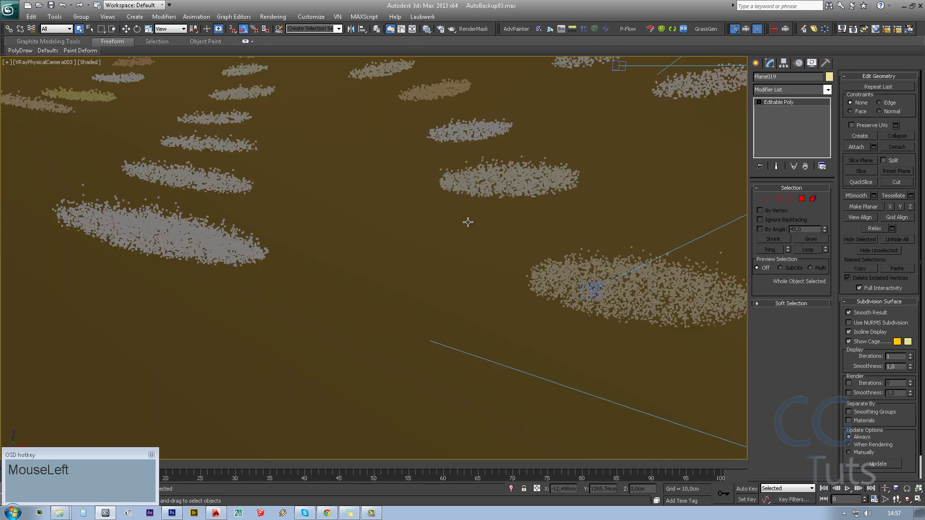
# - Review the camera-limited scatter area on the terrain in perspective, then look through VRayPhysicalCamera004
pyautogui.press('p')
pyautogui.scroll(-3, 461, 226)
pyautogui.keyDown('alt'); pyautogui.moveTo(453, 236); pyautogui.dragTo(422, 294, button='middle'); pyautogui.keyUp('alt')
pyautogui.scroll(-5, 426, 294)
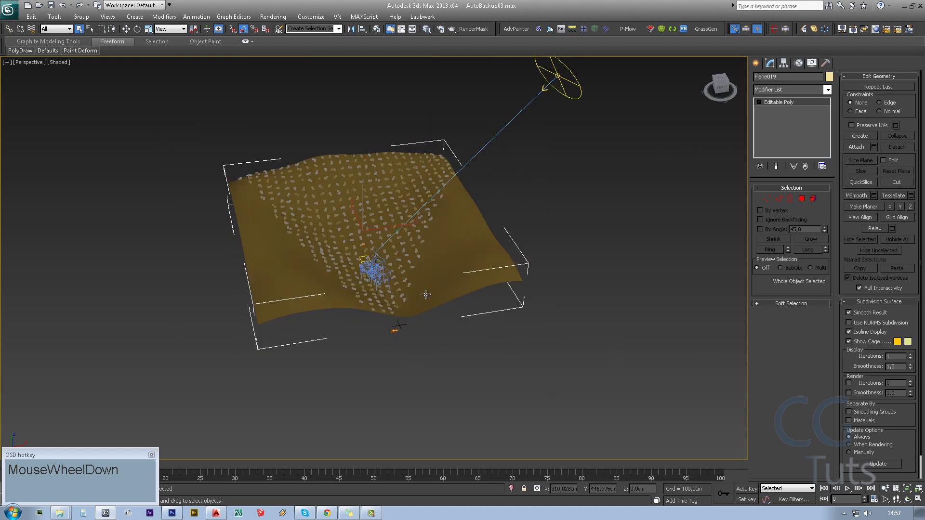
pyautogui.scroll(3, 425, 294)
pyautogui.moveTo(421, 243); pyautogui.dragTo(385, 258, button='middle')
pyautogui.press('c')
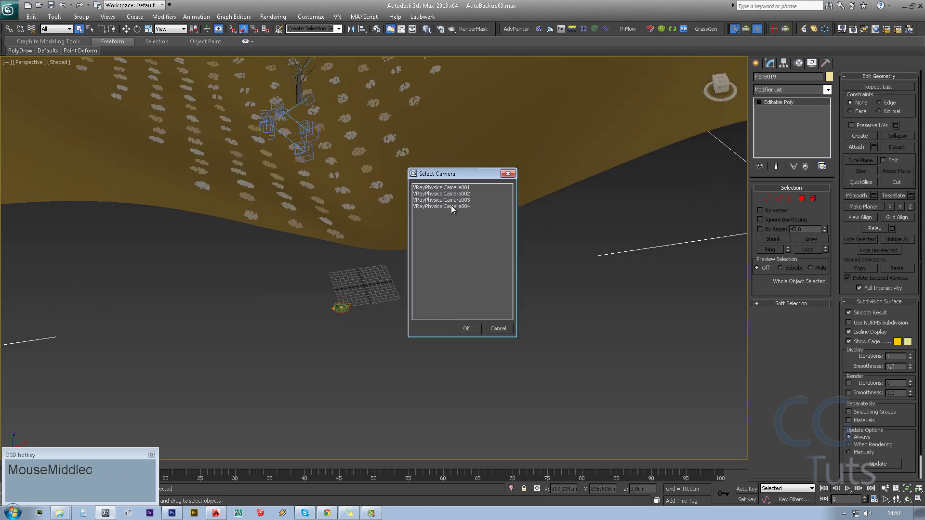
pyautogui.doubleClick(450, 205)
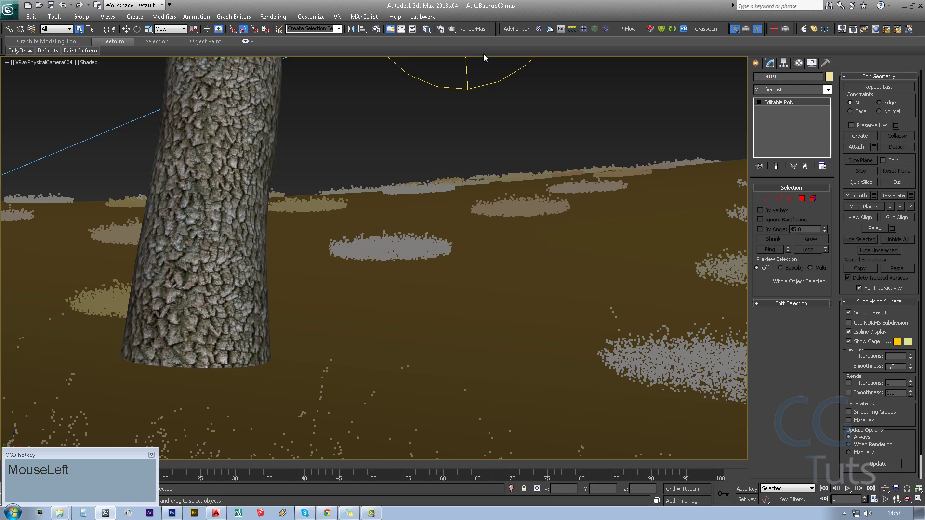
# - Open the Slate Material Editor and show the parameters of the VRay2SidedMtl Material #26
pyautogui.click(430, 30)
pyautogui.scroll(-3, 368, 265)
pyautogui.moveTo(368, 264); pyautogui.dragTo(458, 277, button='middle')
pyautogui.scroll(3, 397, 286)
pyautogui.scroll(4, 364, 272)
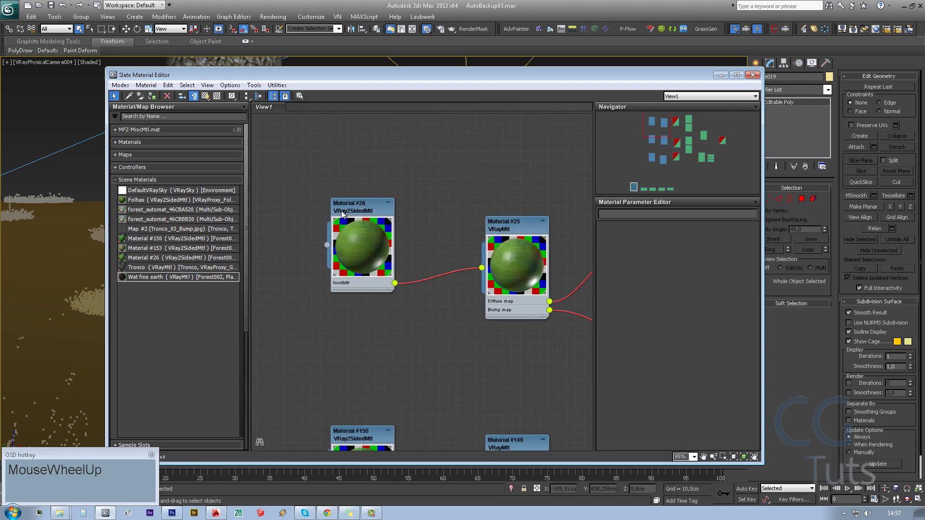
pyautogui.doubleClick(342, 214)
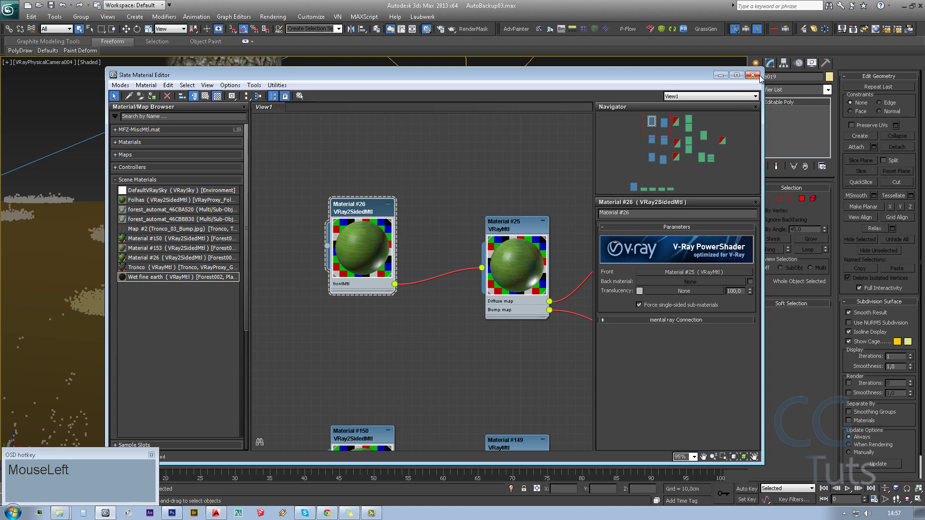
# - Inspect the translucency color of Material #26 without changing it, then close the material editor
pyautogui.moveTo(338, 347); pyautogui.dragTo(314, 334, button='middle')
pyautogui.scroll(1, 314, 333)
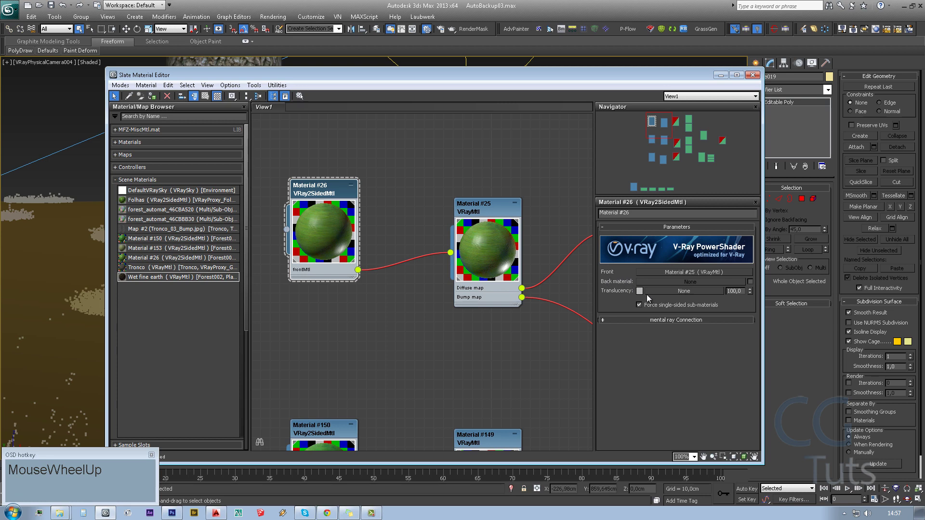
pyautogui.moveTo(638, 292); pyautogui.dragTo(644, 295)
pyautogui.press('Escape')
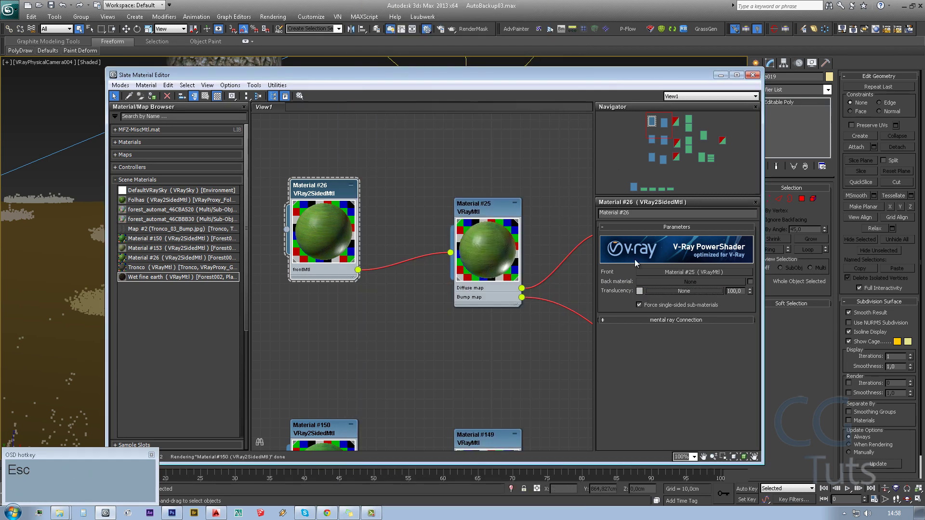
pyautogui.click(639, 291)
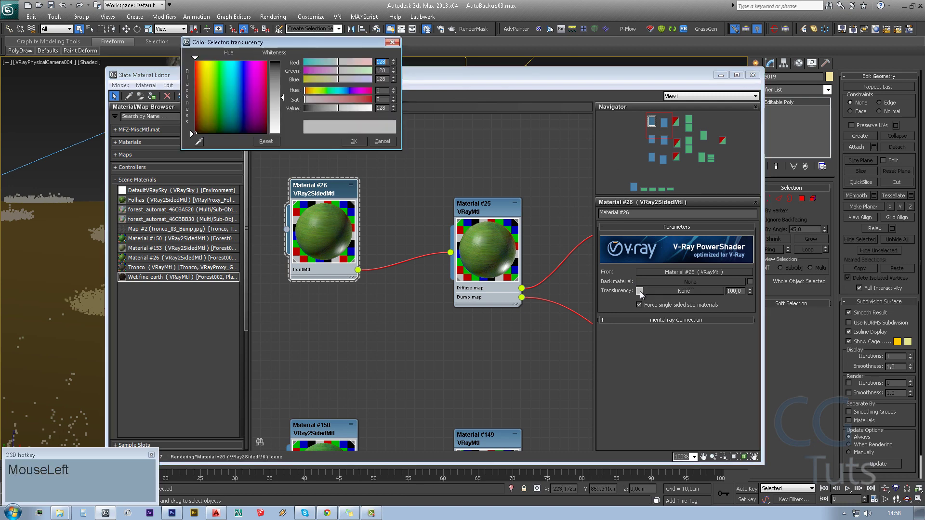
pyautogui.click(354, 144)
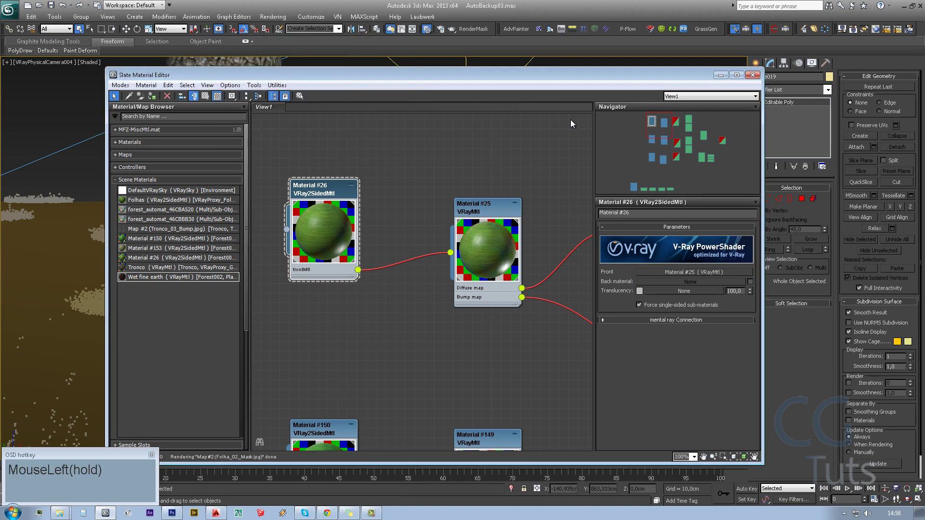
pyautogui.click(752, 75)
# - Deselect the terrain plane and render the VRayPhysicalCamera004 view
pyautogui.moveTo(363, 245); pyautogui.dragTo(375, 249, button='middle')
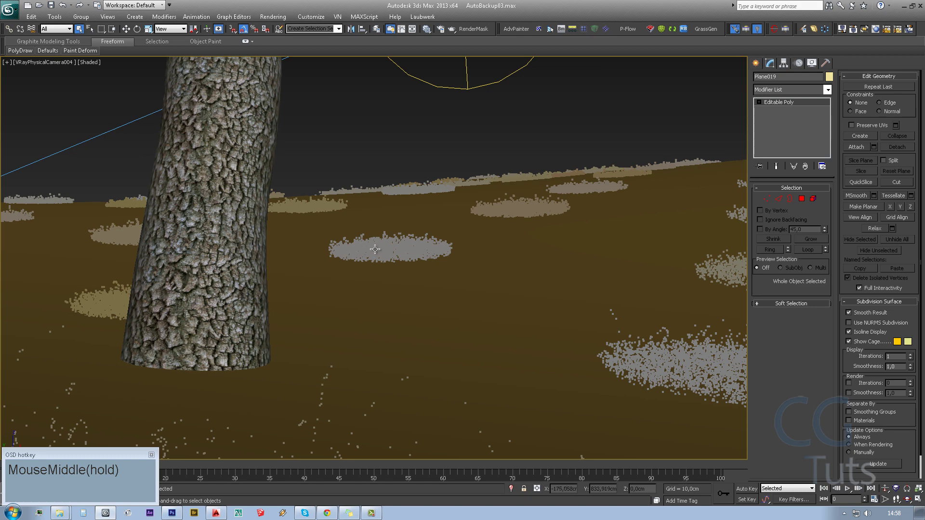
pyautogui.hotkey('ctrl', 'z')
pyautogui.click(470, 156)
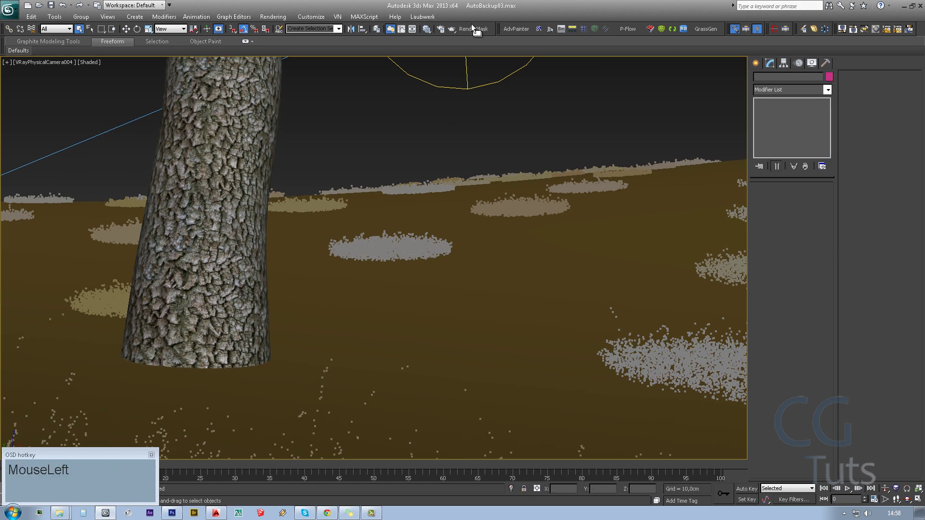
pyautogui.click(451, 28)
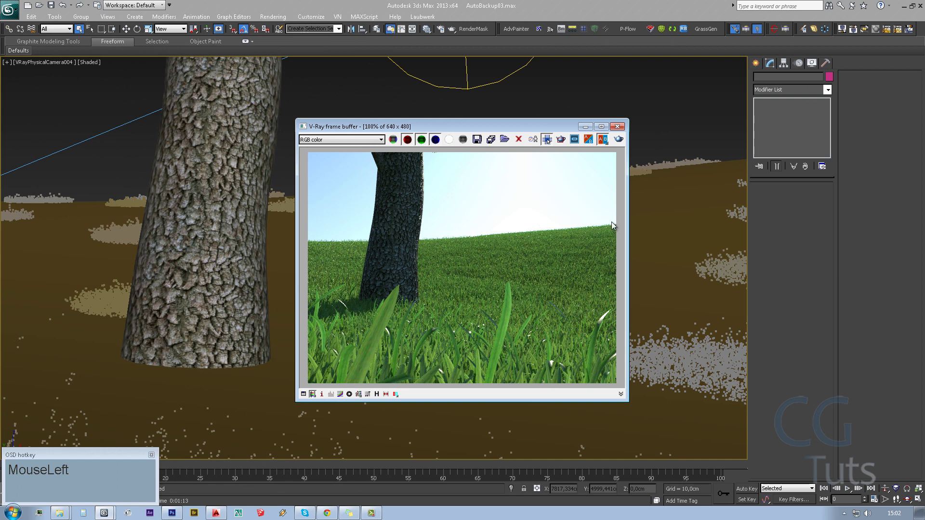
# - Try a brightening curve color correction on the rendered image, then turn the curve off
pyautogui.click(340, 394)
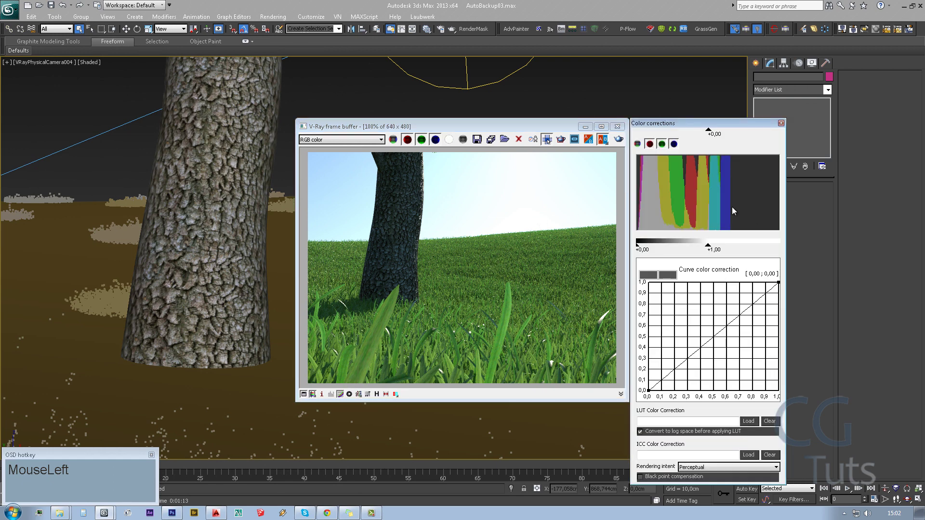
pyautogui.moveTo(738, 317); pyautogui.dragTo(751, 282)
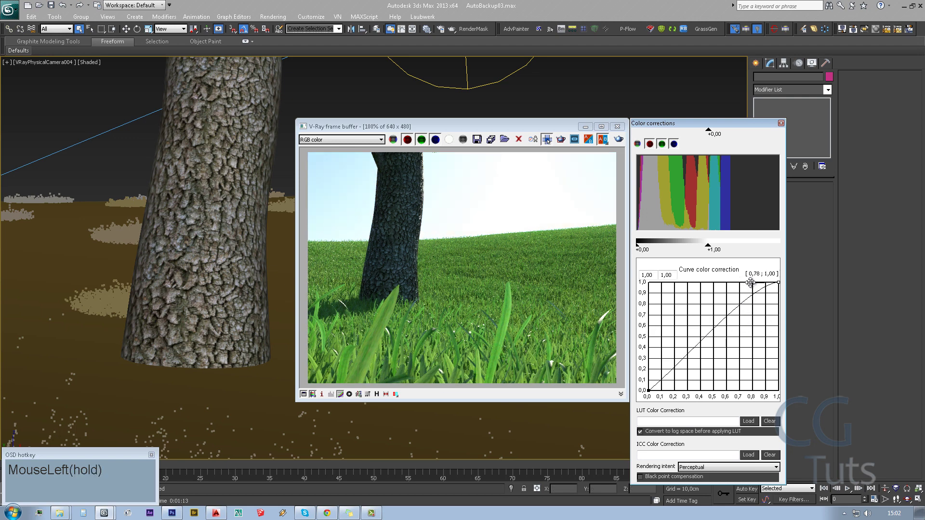
pyautogui.click(667, 368)
pyautogui.moveTo(689, 366)
pyautogui.mouseDown()
pyautogui.moveTo(690, 378)
pyautogui.moveTo(674, 377)
pyautogui.mouseUp()
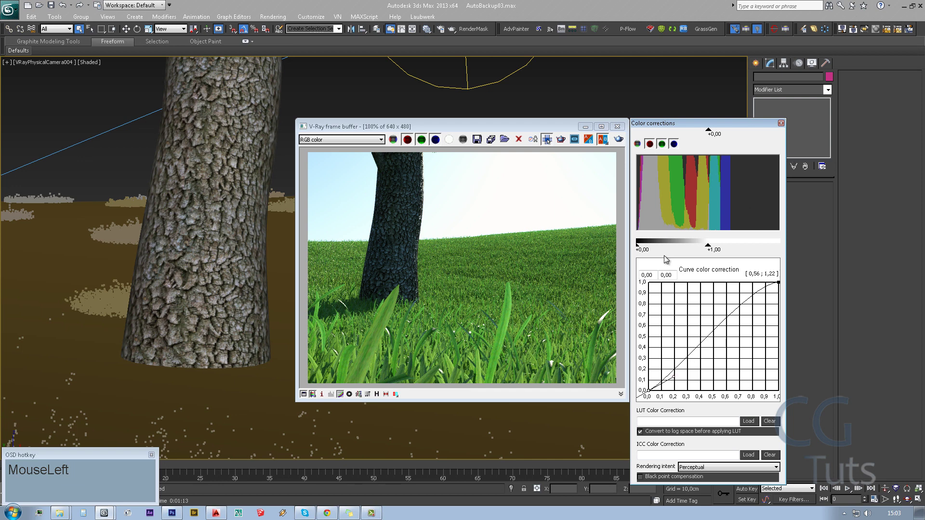
pyautogui.click(780, 123)
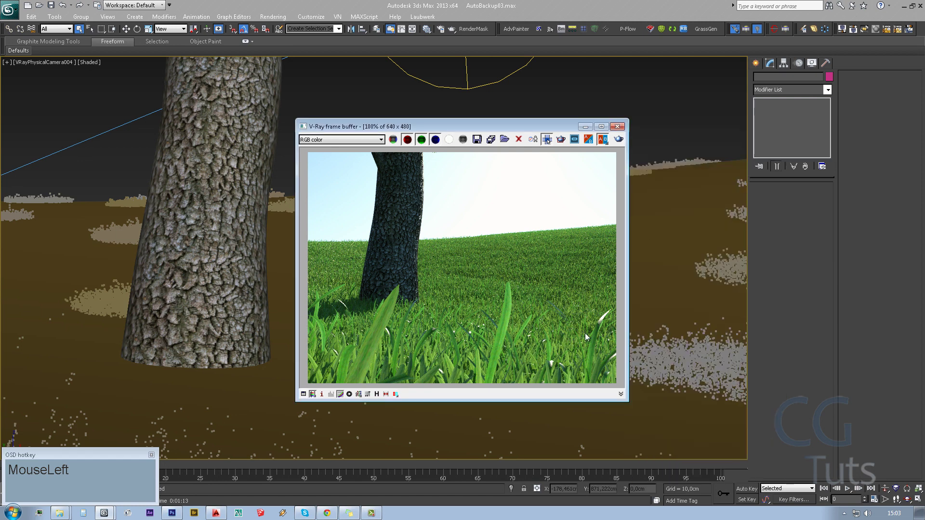
pyautogui.click(341, 395)
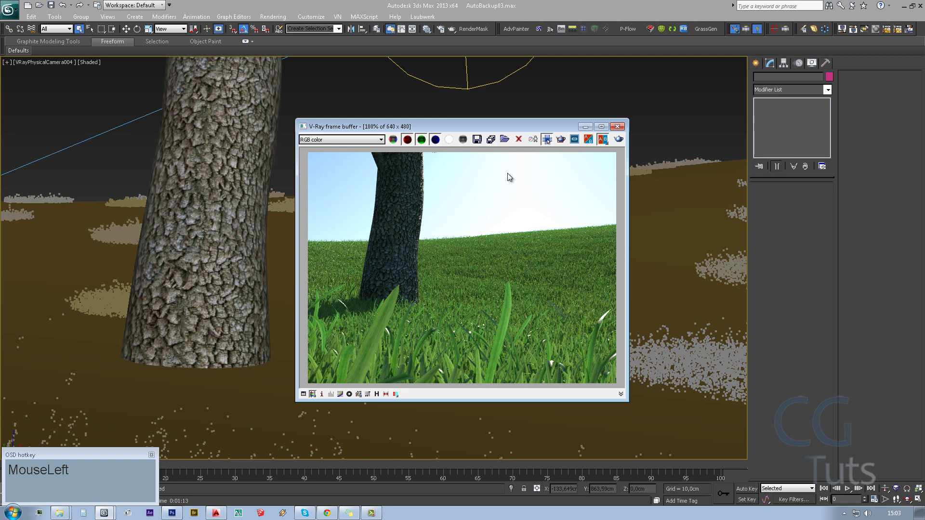
# - Try black and white as the translucency color of Material #26, then set it to a grey with value 100
pyautogui.click(426, 28)
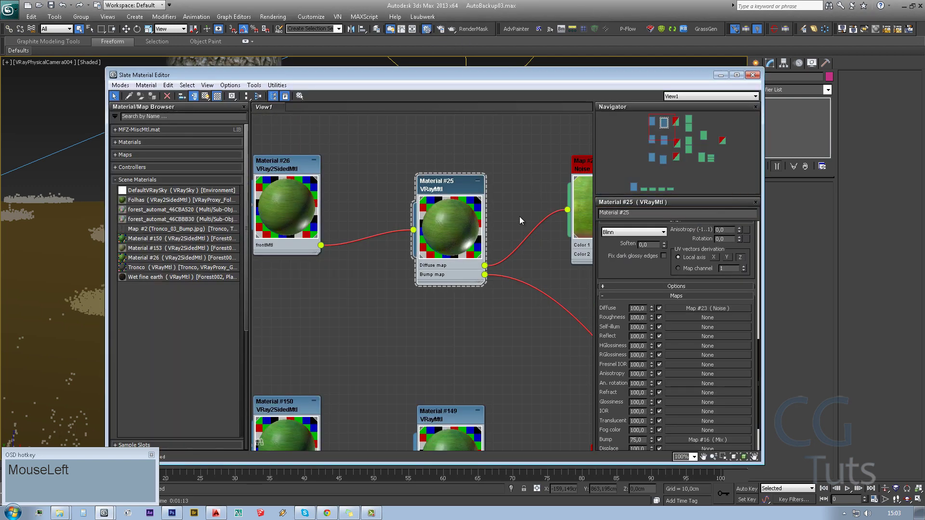
pyautogui.moveTo(519, 216)
pyautogui.mouseDown(button='middle')
pyautogui.moveTo(547, 214)
pyautogui.moveTo(480, 214)
pyautogui.moveTo(504, 214)
pyautogui.mouseUp(button='middle')
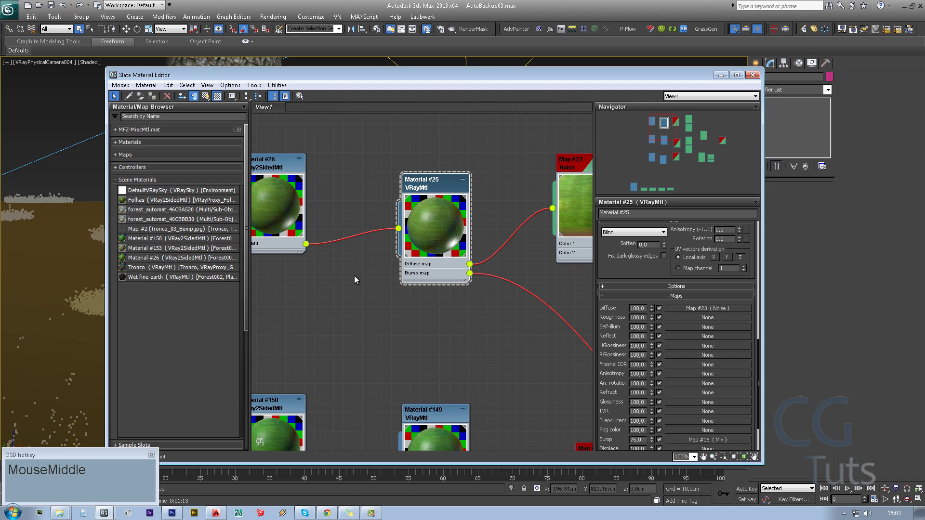
pyautogui.click(290, 247)
pyautogui.moveTo(290, 247); pyautogui.dragTo(324, 242, button='middle')
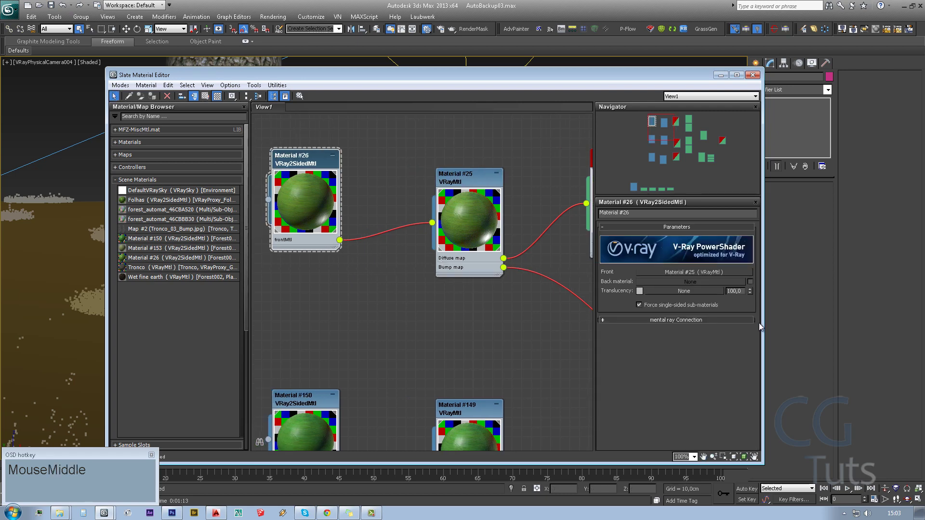
pyautogui.click(639, 290)
pyautogui.moveTo(337, 108); pyautogui.dragTo(304, 111)
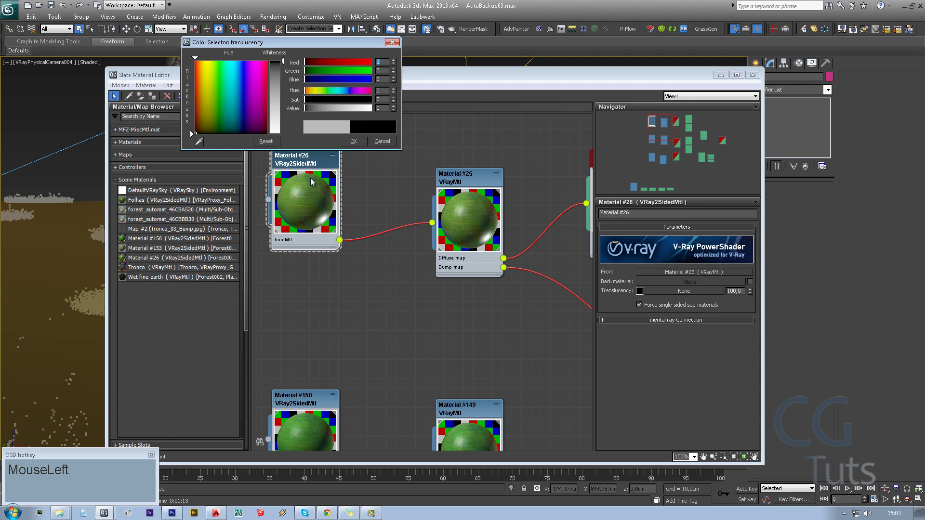
pyautogui.moveTo(320, 108); pyautogui.dragTo(380, 120)
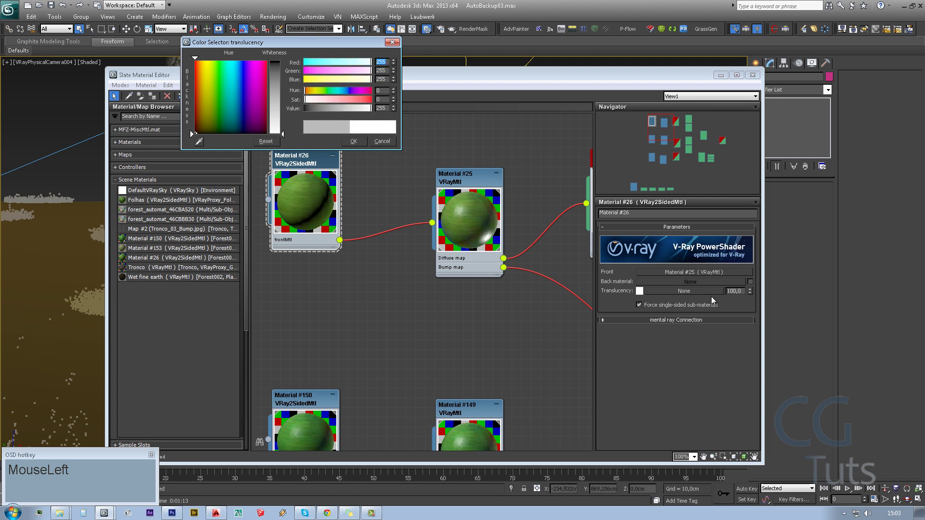
pyautogui.moveTo(319, 108); pyautogui.dragTo(331, 110)
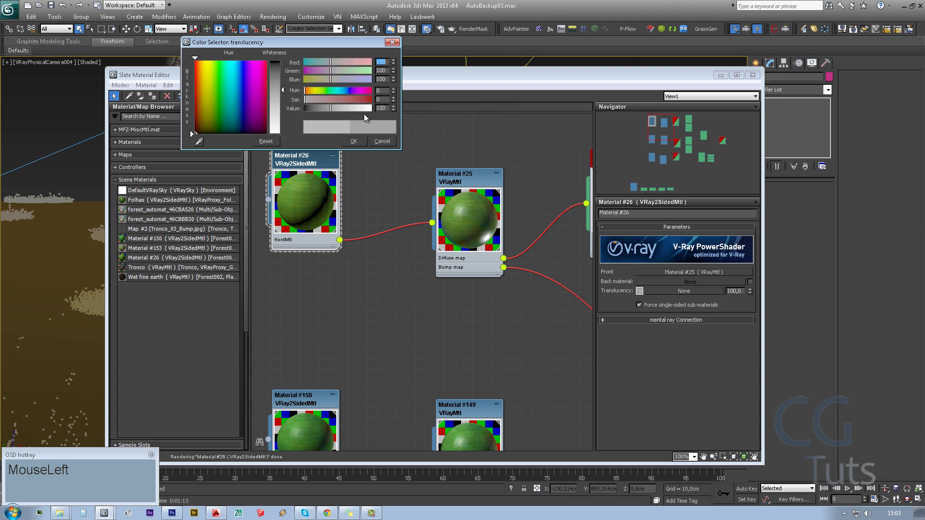
pyautogui.click(359, 142)
# - Set the translucency color of the two-sided Material #150 to a grey with value 100
pyautogui.moveTo(385, 284); pyautogui.dragTo(340, 372, button='middle')
pyautogui.click(339, 372)
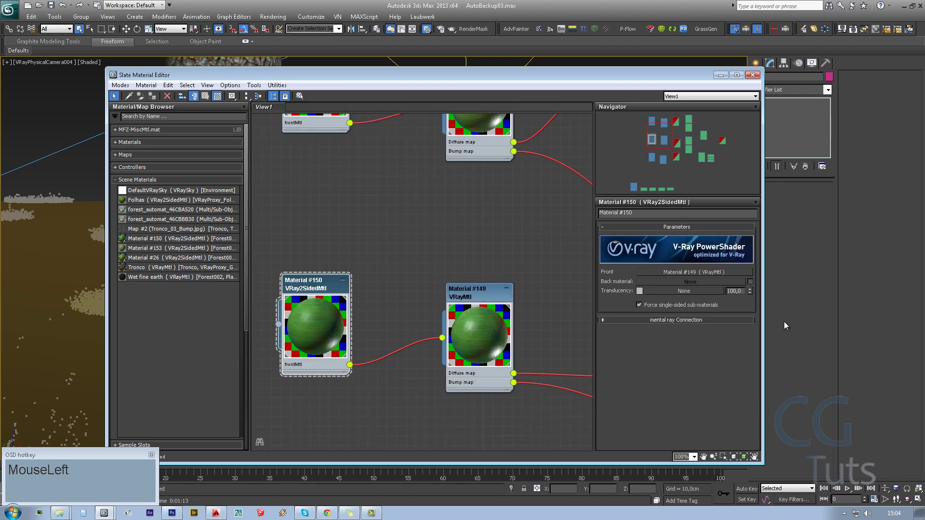
pyautogui.click(639, 291)
pyautogui.doubleClick(382, 109)
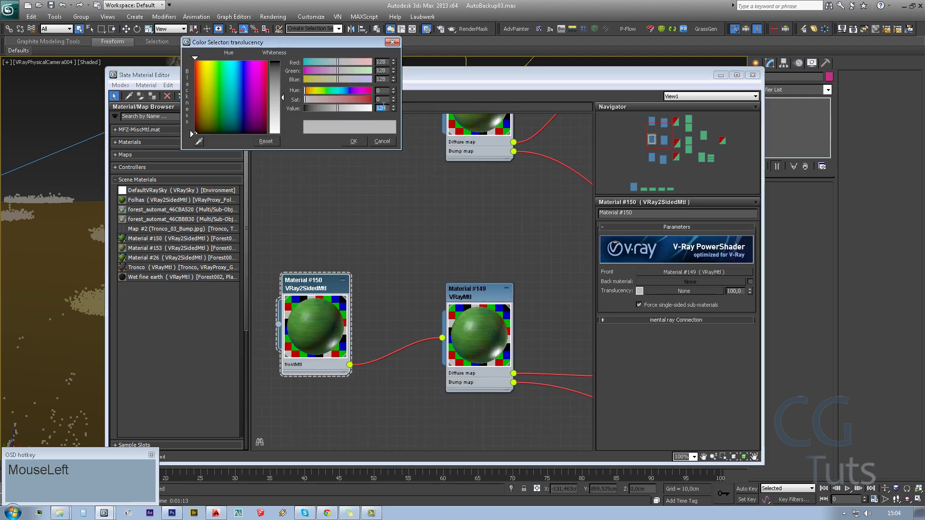
pyautogui.write('100')
pyautogui.press('Return')
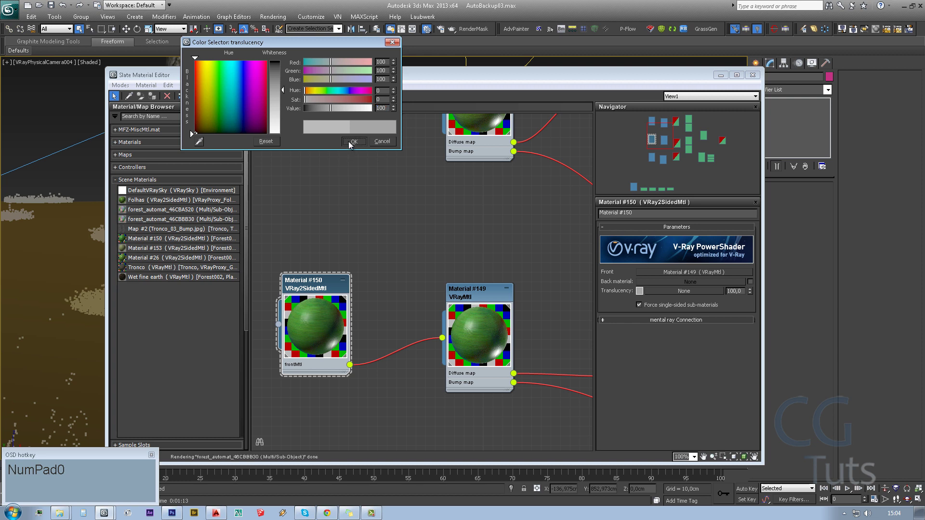
pyautogui.click(353, 141)
# - Examine the node trees of Material #153, Material #150 and Material #26 in the material editor
pyautogui.moveTo(366, 164); pyautogui.dragTo(469, 371, button='middle')
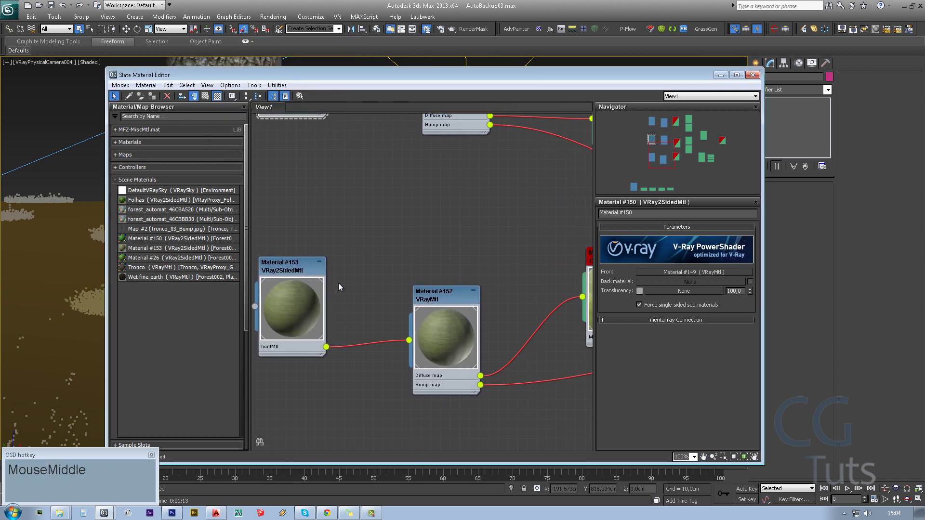
pyautogui.moveTo(367, 144); pyautogui.dragTo(389, 215, button='middle')
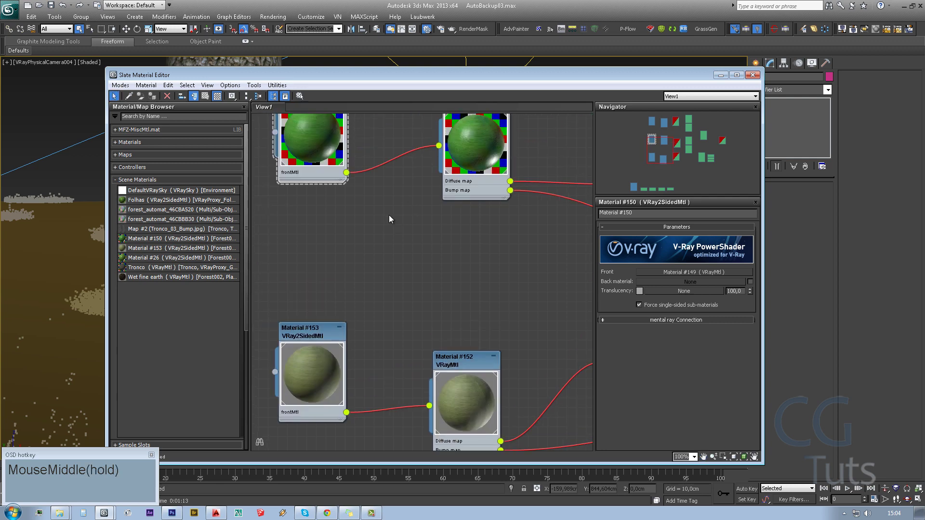
pyautogui.moveTo(384, 163); pyautogui.dragTo(364, 367, button='middle')
pyautogui.moveTo(405, 276); pyautogui.dragTo(377, 255, button='middle')
pyautogui.moveTo(405, 212); pyautogui.dragTo(407, 339, button='middle')
pyautogui.moveTo(401, 132); pyautogui.dragTo(404, 282, button='middle')
pyautogui.middleClick(413, 275)
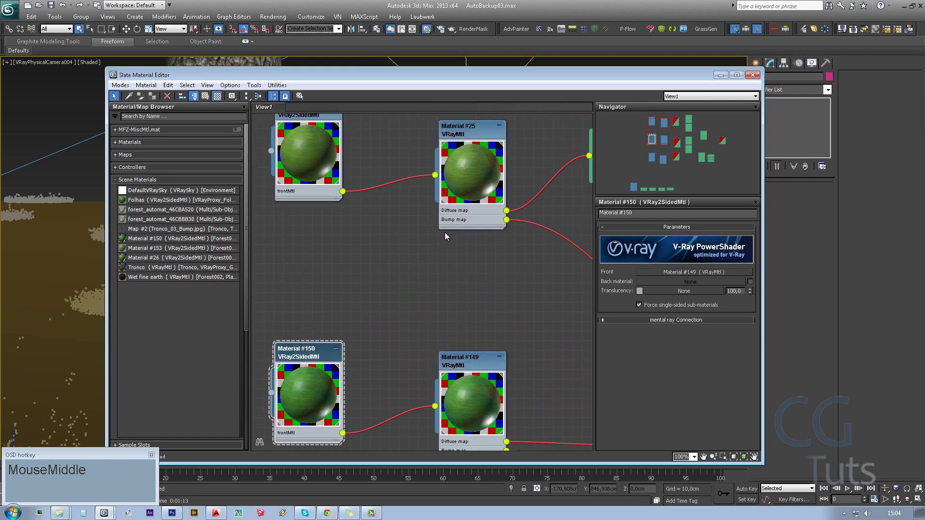
pyautogui.moveTo(405, 233); pyautogui.dragTo(363, 321, button='middle')
pyautogui.click(313, 303)
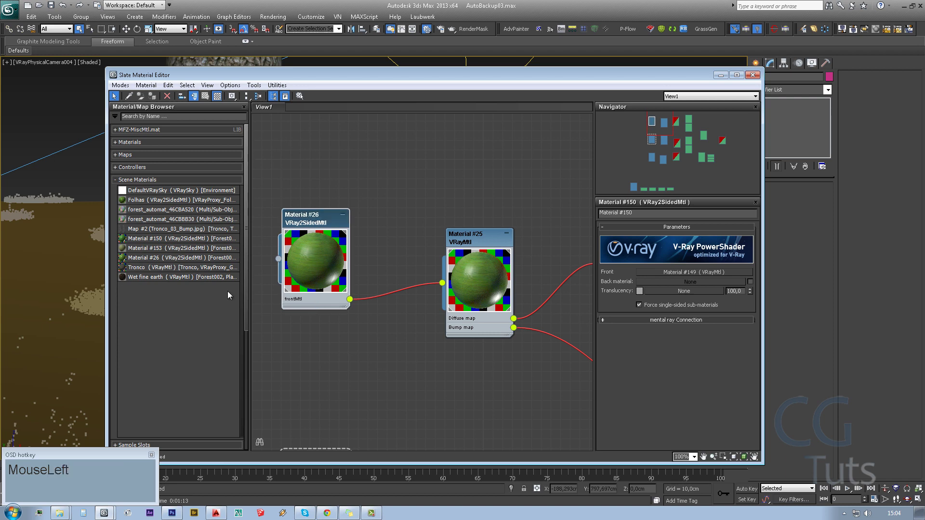
# - Set the reflection glossiness of the VRayMtl Material #25 to 0,55
pyautogui.moveTo(519, 348); pyautogui.dragTo(412, 303, button='middle')
pyautogui.click(379, 273)
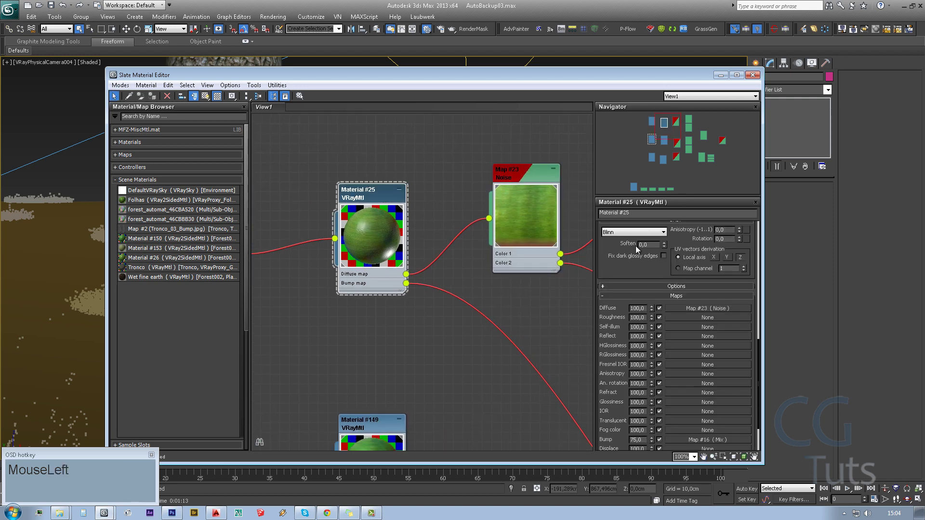
pyautogui.moveTo(678, 258); pyautogui.dragTo(664, 379)
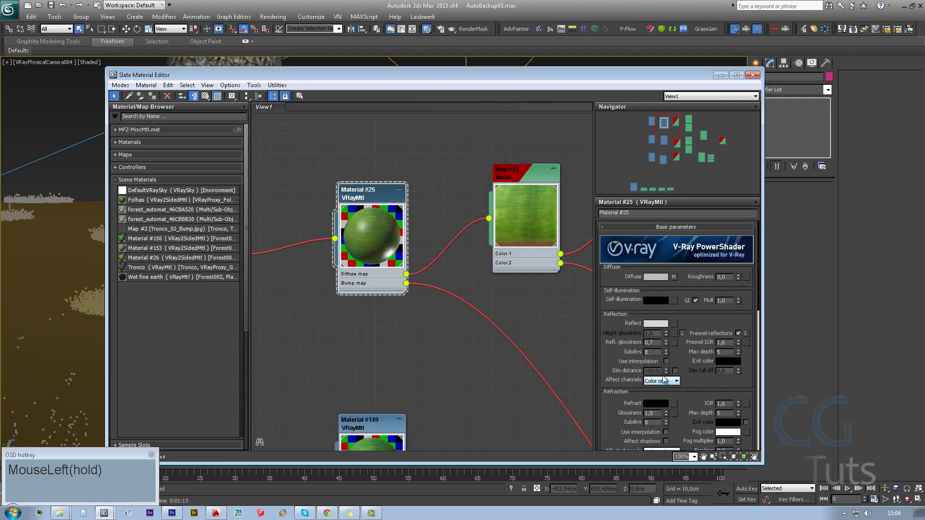
pyautogui.moveTo(653, 328)
pyautogui.mouseDown()
pyautogui.moveTo(650, 343)
pyautogui.moveTo(660, 342)
pyautogui.mouseUp()
pyautogui.write('5')
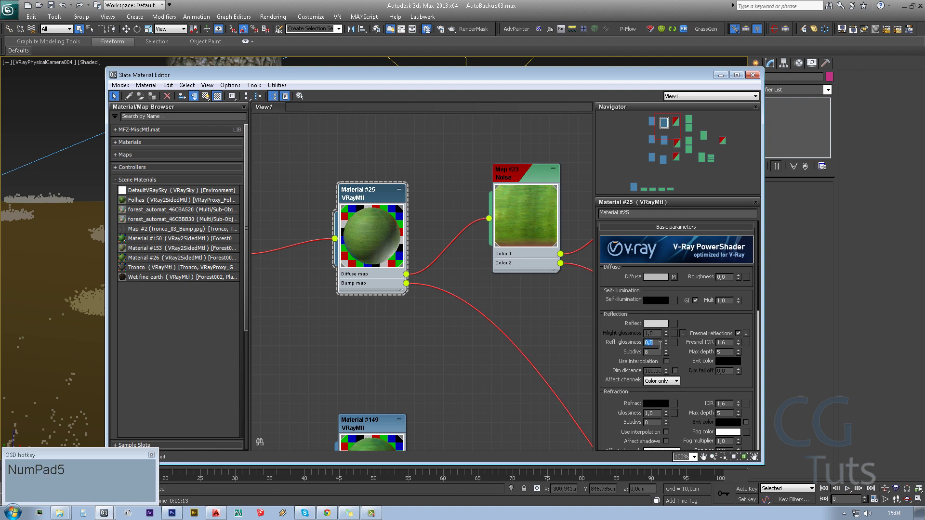
pyautogui.click(641, 318)
pyautogui.write('5')
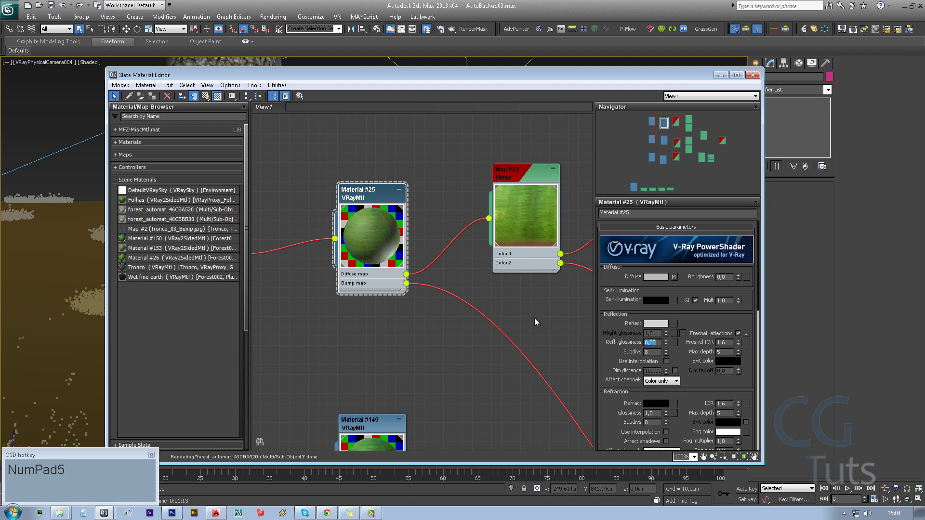
# - Set the reflection glossiness of the VRayMtl Material #149 to 0,55
pyautogui.moveTo(533, 318); pyautogui.dragTo(416, 411, button='middle')
pyautogui.doubleClick(398, 400)
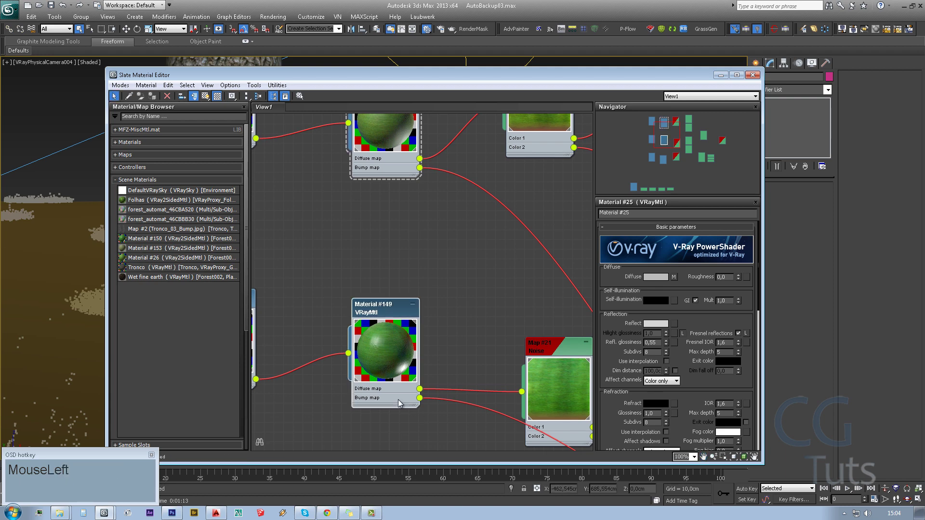
pyautogui.moveTo(672, 342); pyautogui.dragTo(653, 291)
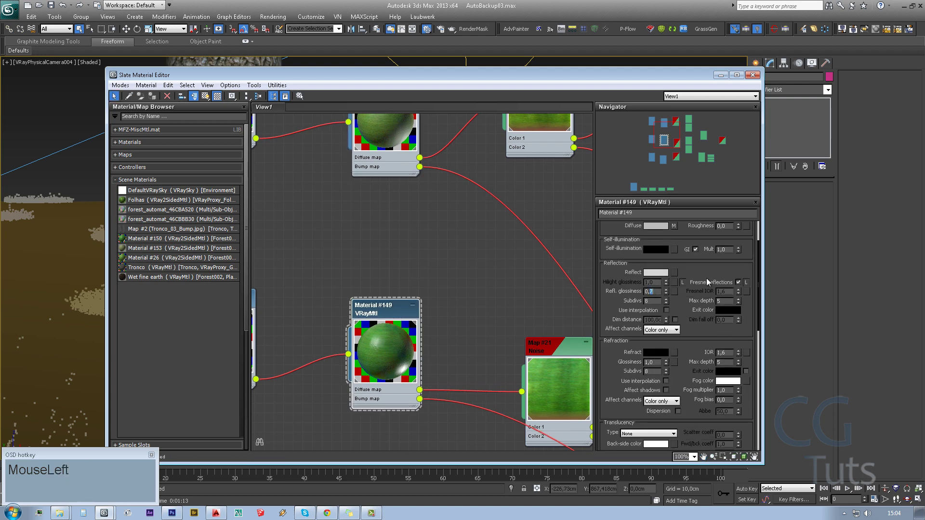
pyautogui.write('55')
pyautogui.moveTo(451, 297); pyautogui.dragTo(448, 295, button='middle')
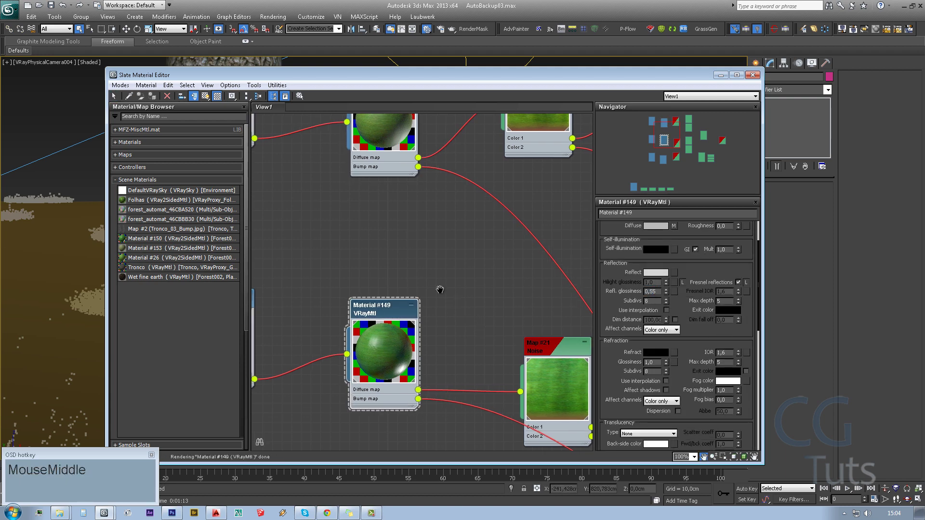
pyautogui.scroll(-4, 416, 261)
pyautogui.moveTo(428, 240); pyautogui.dragTo(437, 232, button='middle')
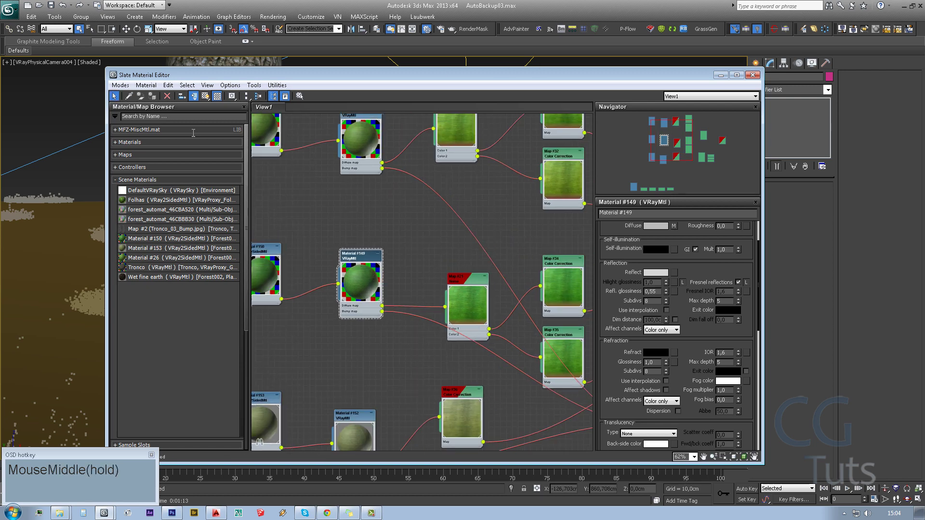
# - Review the last render in the V-Ray frame buffer, close it and look over the vegetation materials' node trees
pyautogui.rightClick(53, 108)
pyautogui.click(155, 227)
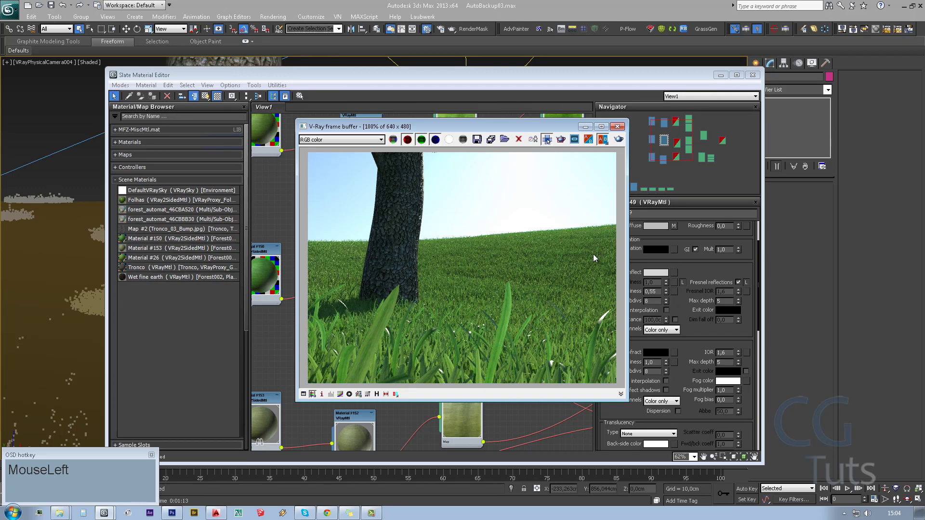
pyautogui.click(617, 127)
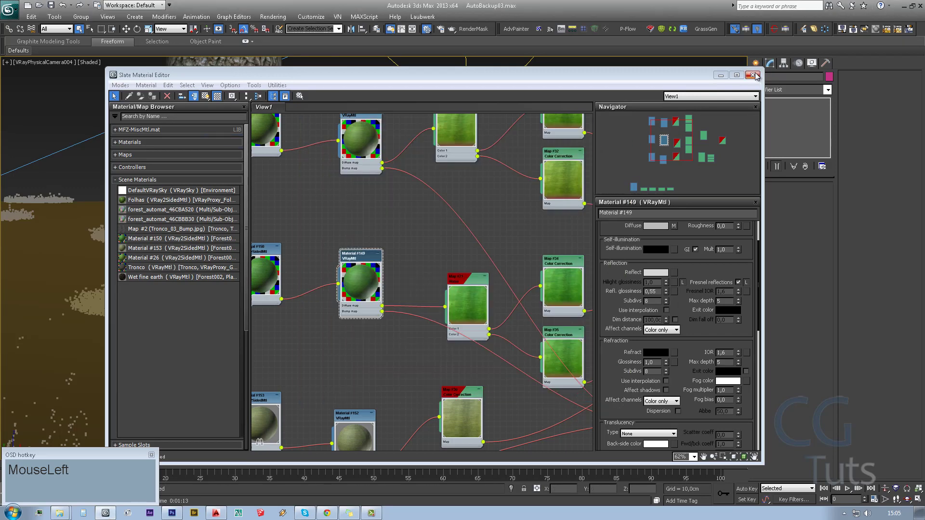
pyautogui.scroll(-2, 400, 305)
pyautogui.scroll(-2, 399, 305)
pyautogui.moveTo(399, 306); pyautogui.dragTo(409, 270, button='middle')
pyautogui.scroll(3, 420, 230)
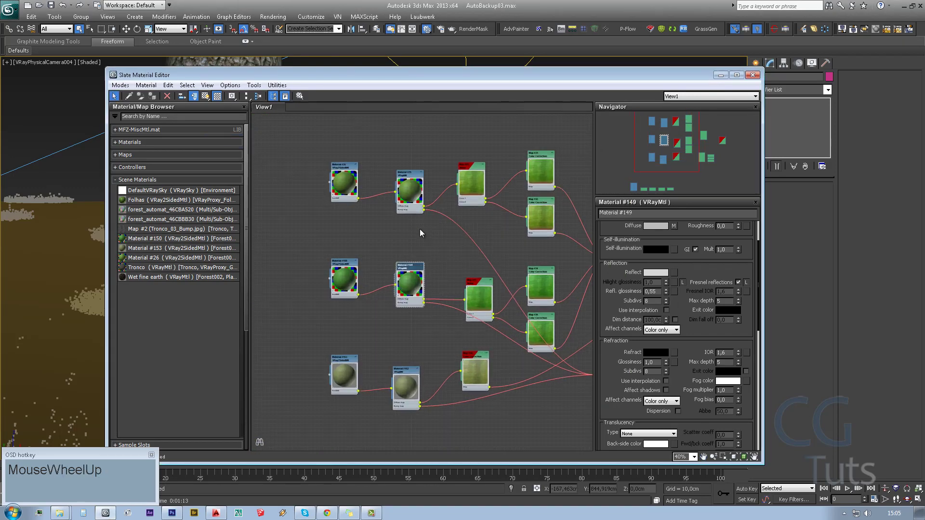
pyautogui.moveTo(420, 229); pyautogui.dragTo(417, 313, button='middle')
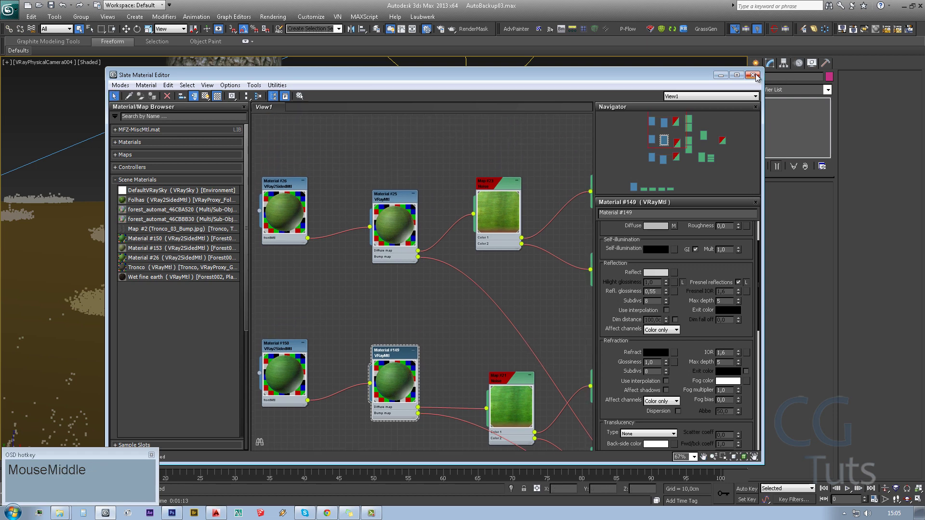
# - Render the camera view again from the V-Ray frame buffer and move the buffer window off the material nodes
pyautogui.moveTo(756, 77); pyautogui.dragTo(382, 206)
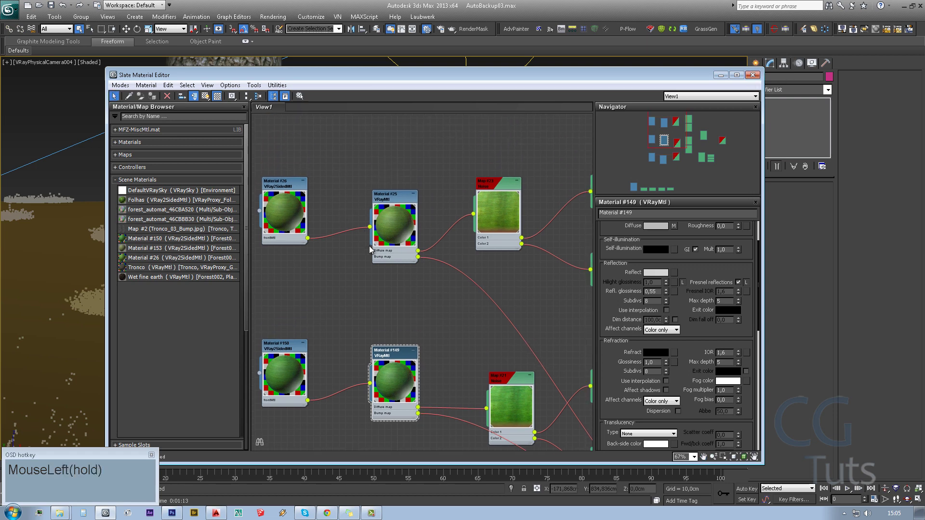
pyautogui.moveTo(369, 249); pyautogui.dragTo(104, 118)
pyautogui.rightClick(104, 118)
pyautogui.click(123, 230)
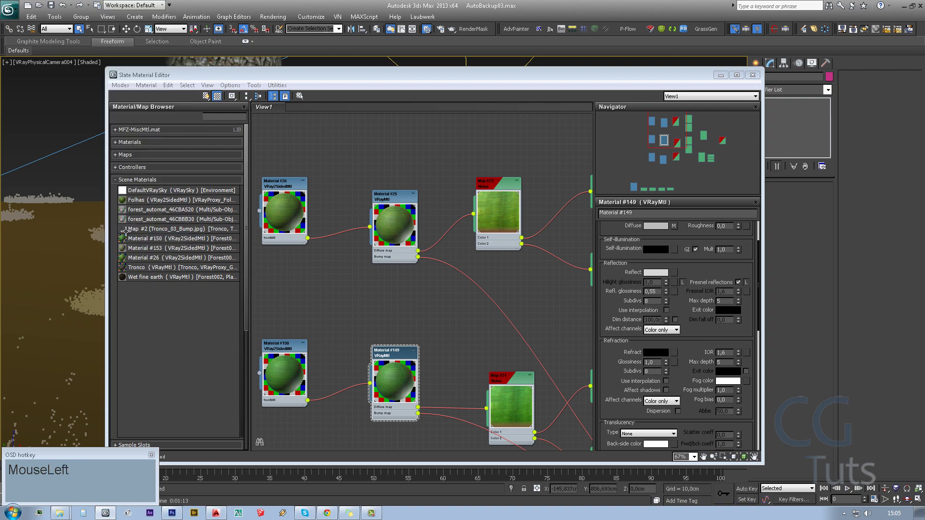
pyautogui.click(618, 139)
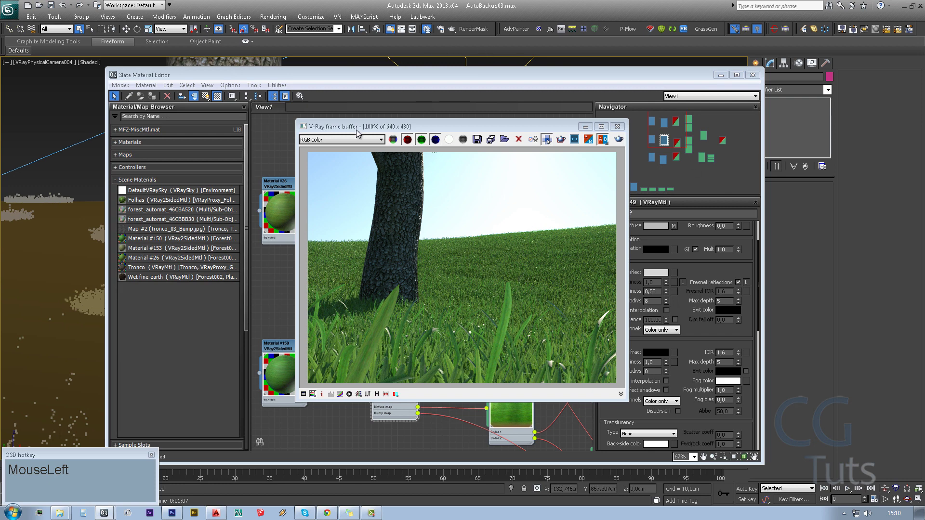
pyautogui.moveTo(358, 132); pyautogui.dragTo(71, 19)
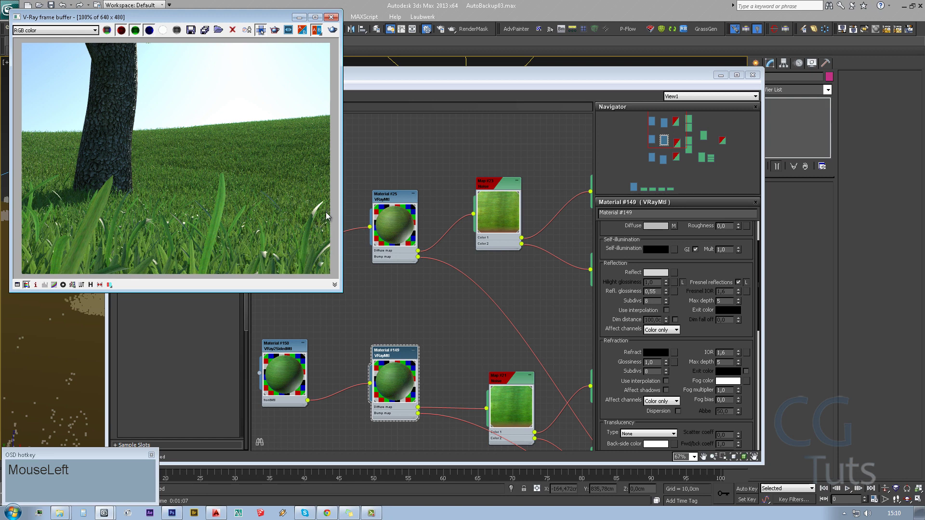
# - Set the reflection glossiness of the VRayMtl Material #25 to 0,75
pyautogui.click(372, 246)
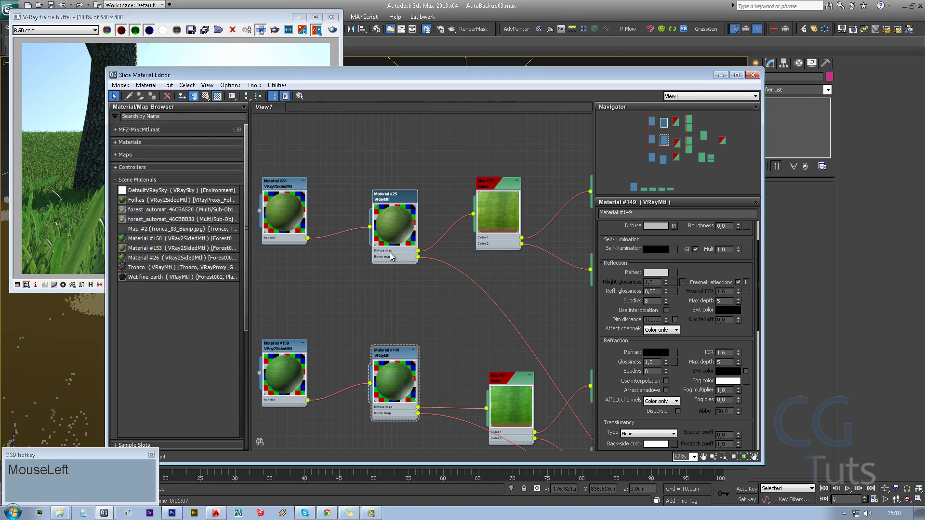
pyautogui.doubleClick(404, 260)
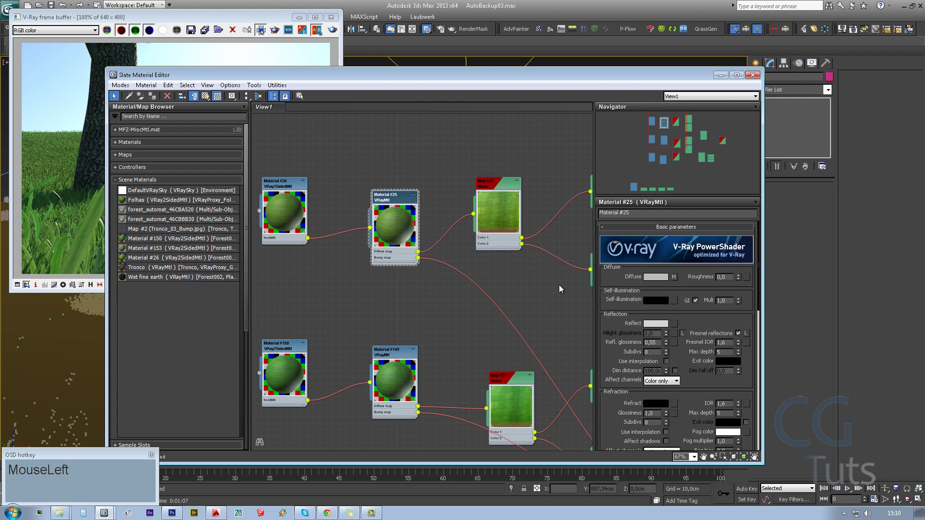
pyautogui.click(234, 22)
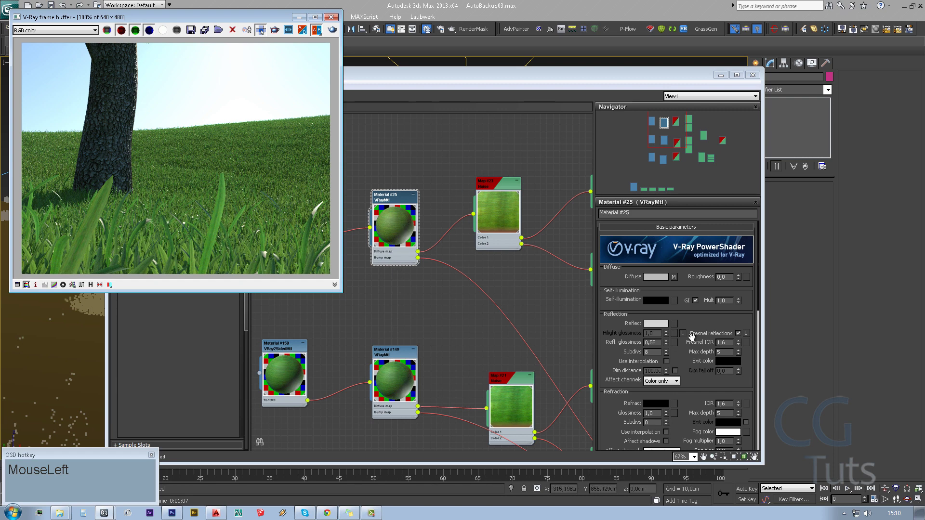
pyautogui.doubleClick(650, 342)
pyautogui.write('0,7')
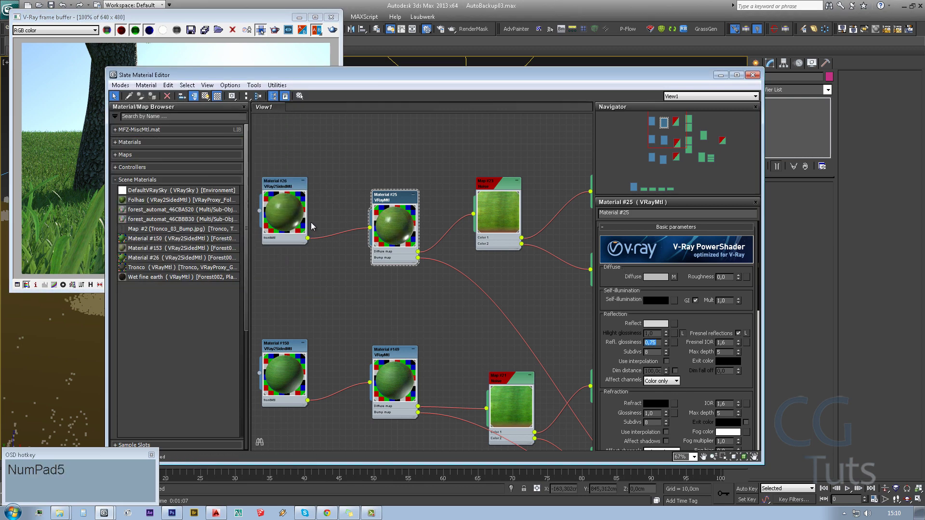
# - Test-render the camera view, inspect the foreground grass blades up close in the frame buffer, and stop the render early
pyautogui.click(334, 34)
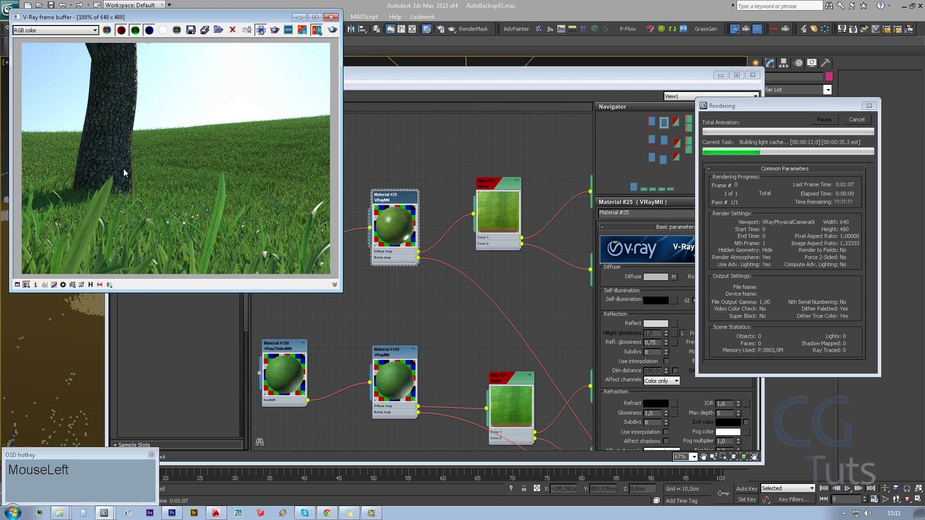
pyautogui.scroll(2, 105, 186)
pyautogui.moveTo(104, 186); pyautogui.dragTo(180, 160, button='middle')
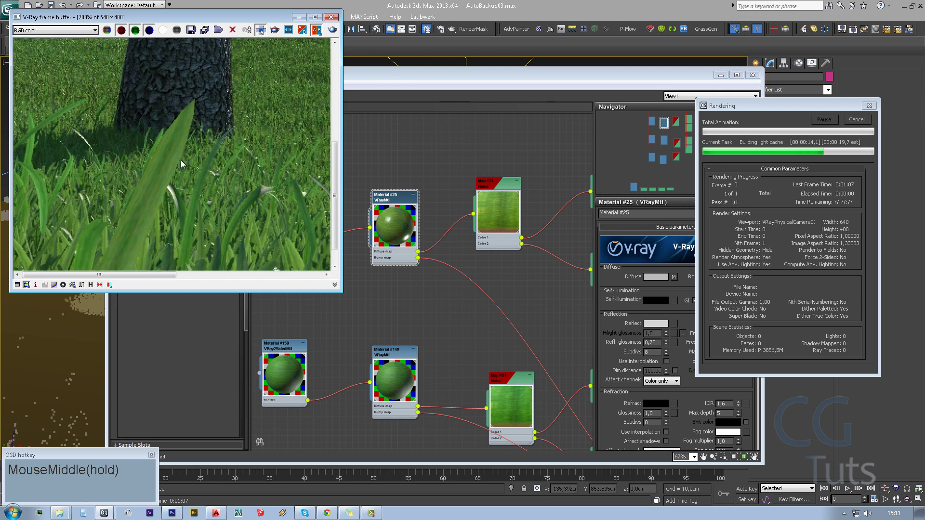
pyautogui.moveTo(172, 120); pyautogui.dragTo(183, 94, button='middle')
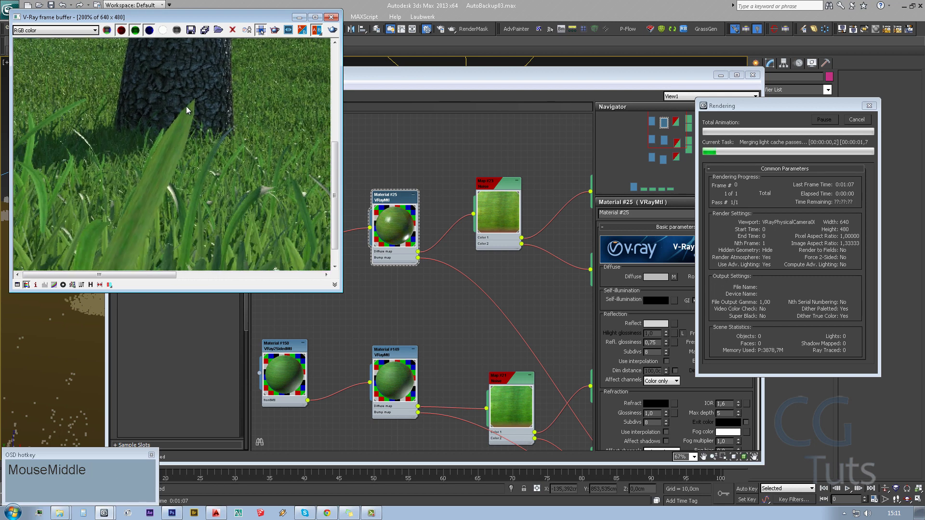
pyautogui.moveTo(167, 139); pyautogui.dragTo(170, 143, button='middle')
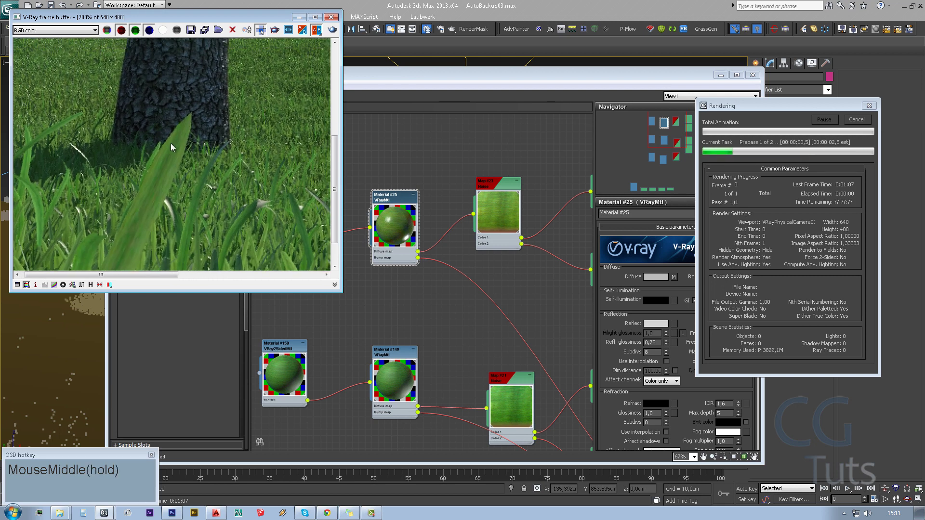
pyautogui.scroll(-1, 186, 138)
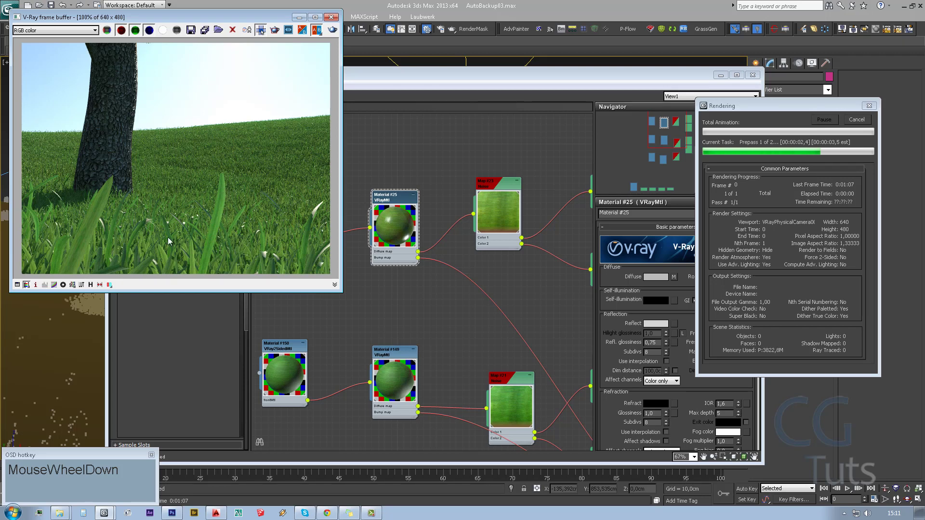
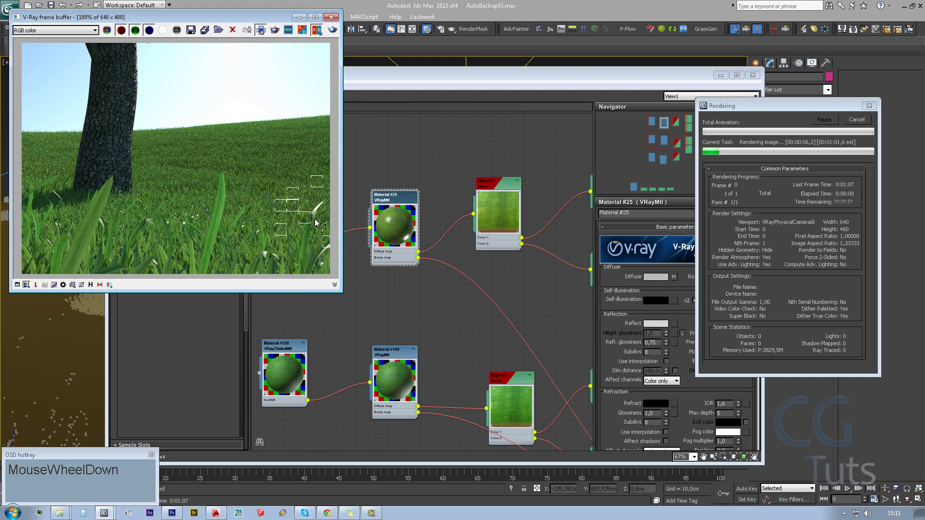
pyautogui.scroll(1, 314, 216)
pyautogui.scroll(-1, 314, 214)
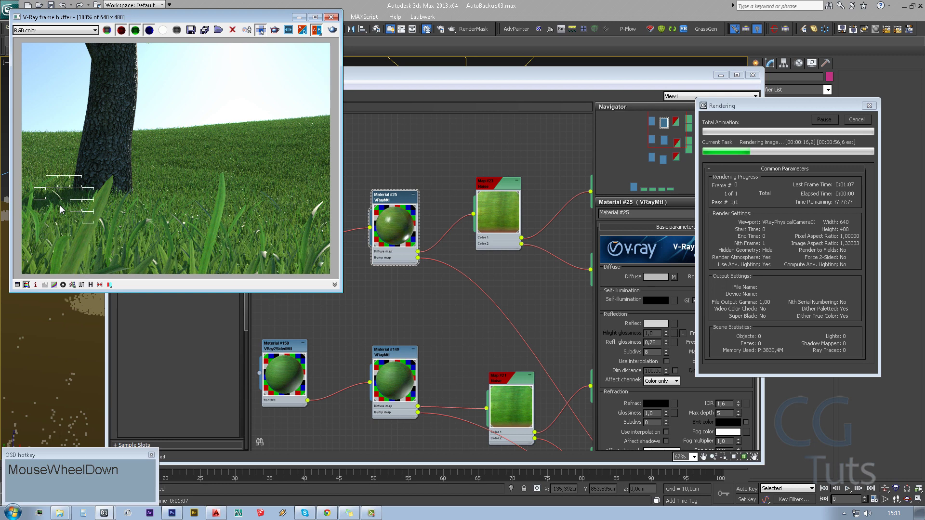
pyautogui.click(855, 120)
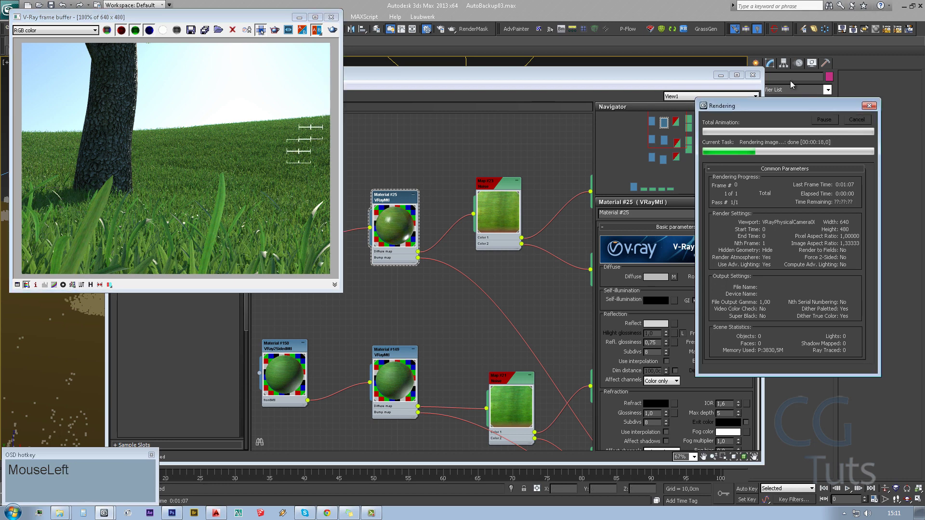
# - Close the material editor and frame buffer and show the row of single grass blade meshes in the perspective view
pyautogui.click(752, 76)
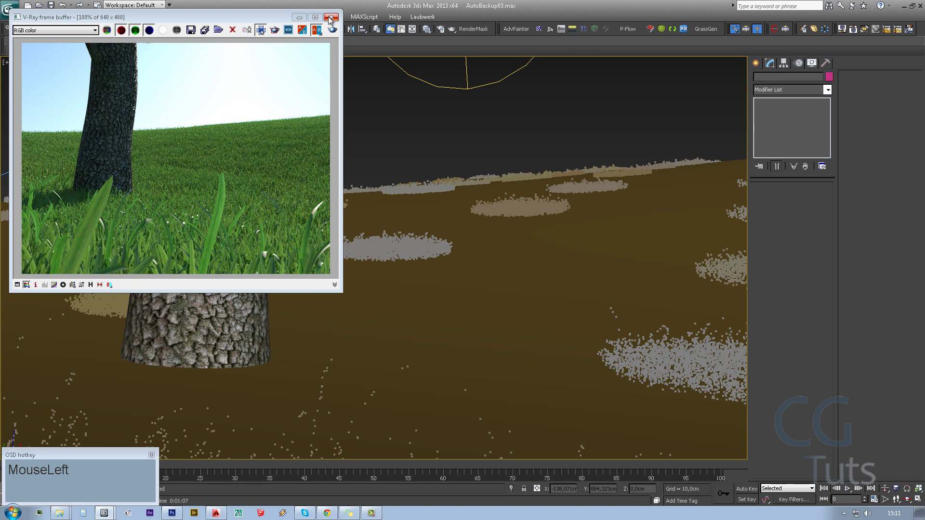
pyautogui.click(330, 18)
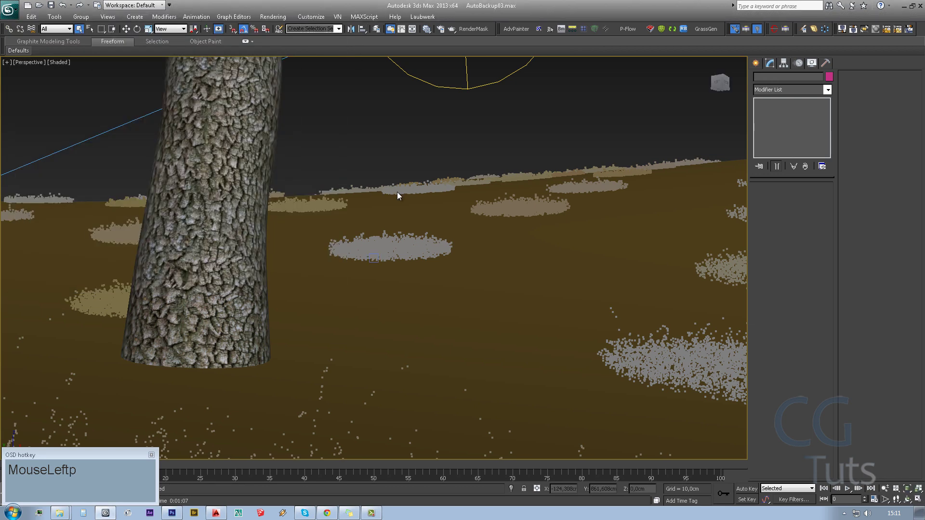
pyautogui.moveTo(397, 192); pyautogui.dragTo(325, 163, button='middle')
pyautogui.scroll(-10, 355, 242)
pyautogui.scroll(3, 397, 298)
pyautogui.scroll(10, 351, 229)
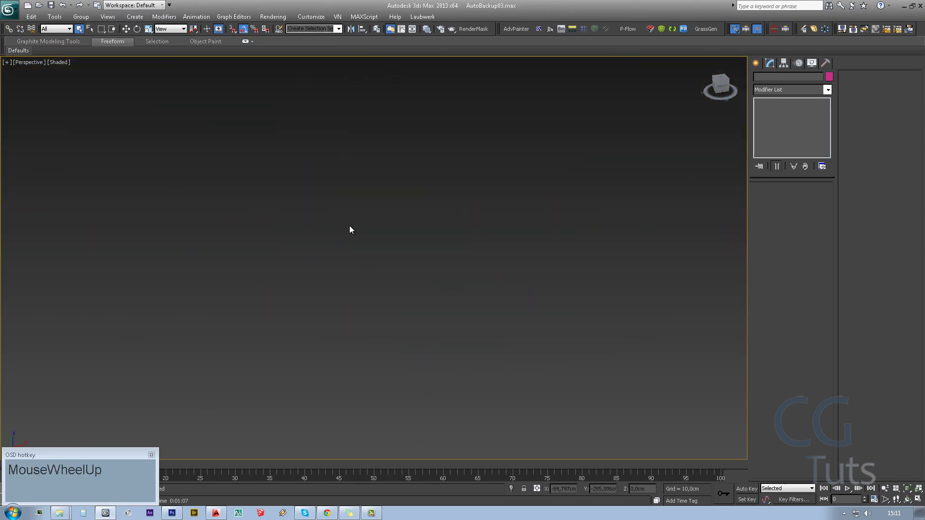
pyautogui.moveTo(351, 229); pyautogui.dragTo(337, 331, button='middle')
pyautogui.moveTo(561, 371); pyautogui.dragTo(252, 220)
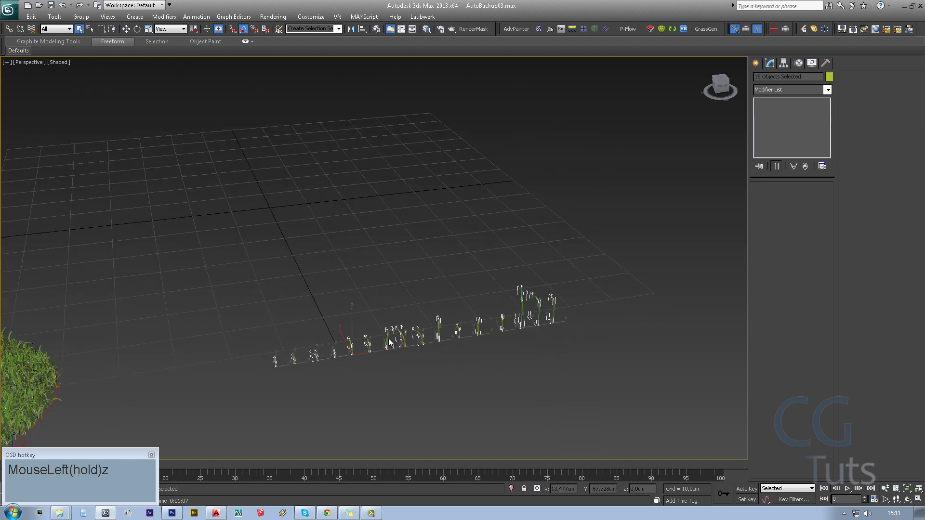
pyautogui.keyDown('alt'); pyautogui.moveTo(390, 343); pyautogui.dragTo(316, 289, button='middle'); pyautogui.keyUp('alt')
pyautogui.click(430, 303)
pyautogui.scroll(3, 434, 308)
pyautogui.scroll(5, 425, 255)
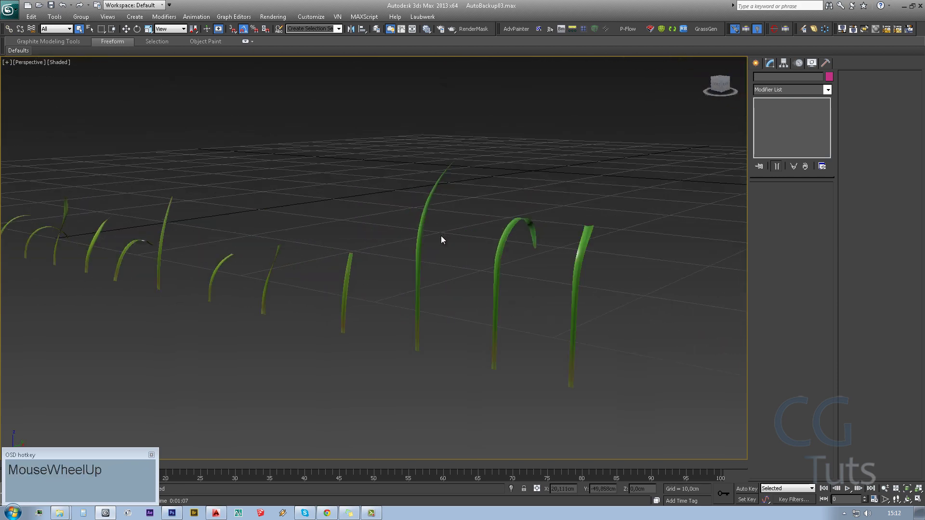
# - Compare the tips of the grass blade meshes up close and select the blade Grama_Meshs06
pyautogui.moveTo(440, 239); pyautogui.dragTo(382, 345, button='middle')
pyautogui.click(361, 318)
pyautogui.scroll(5, 388, 337)
pyautogui.scroll(-8, 457, 334)
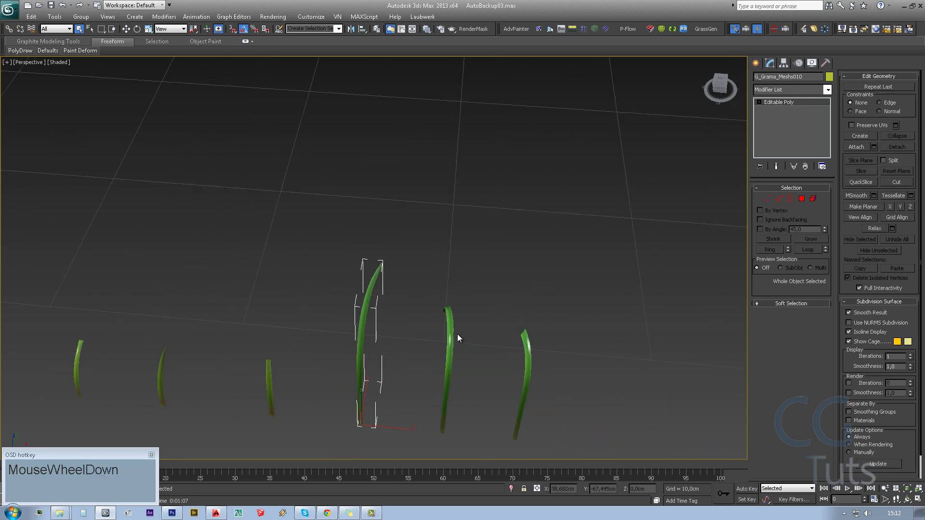
pyautogui.scroll(5, 481, 336)
pyautogui.scroll(-10, 481, 336)
pyautogui.moveTo(481, 336); pyautogui.dragTo(464, 372, button='middle')
pyautogui.scroll(4, 467, 319)
pyautogui.moveTo(482, 323); pyautogui.dragTo(407, 307)
pyautogui.moveTo(406, 307)
pyautogui.keyDown('alt'); pyautogui.mouseDown(button='middle')
pyautogui.moveTo(413, 297)
pyautogui.moveTo(405, 372)
pyautogui.moveTo(413, 235)
pyautogui.moveTo(409, 255)
pyautogui.moveTo(424, 293)
pyautogui.moveTo(411, 287)
pyautogui.moveTo(413, 322)
pyautogui.mouseUp(button='middle'); pyautogui.keyUp('alt')
# - Display edged faces and select the vertex at the very tip of the blade Grama_Meshs06 for moving
pyautogui.press('F3')
pyautogui.press('F3')
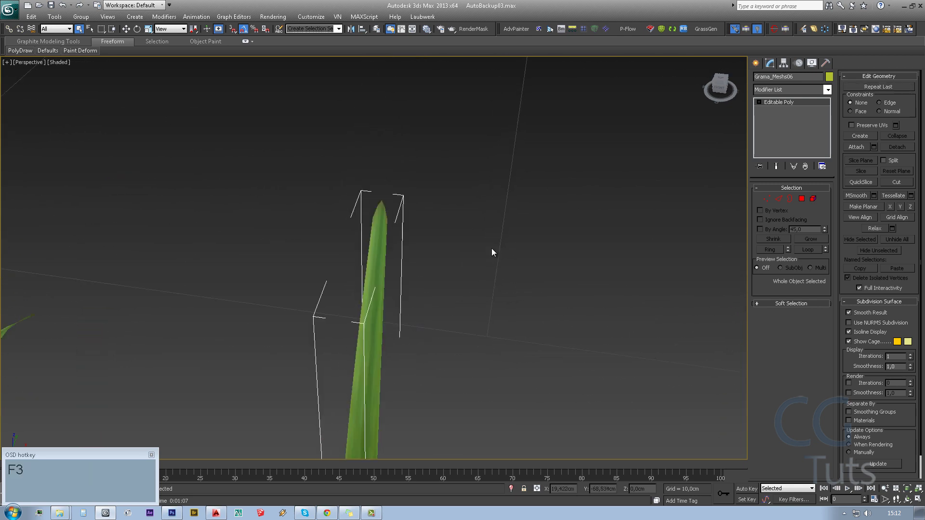
pyautogui.press('F3')
pyautogui.press('F4')
pyautogui.click(766, 198)
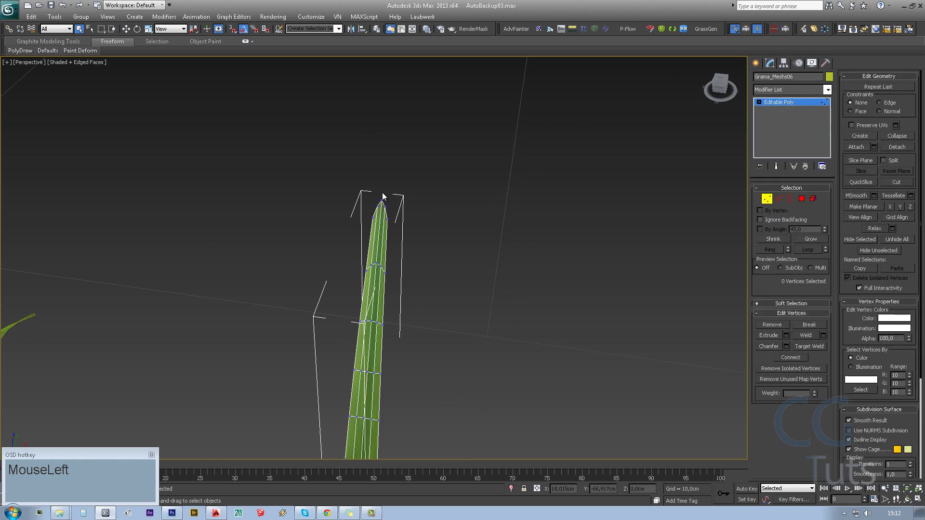
pyautogui.moveTo(384, 206)
pyautogui.mouseDown()
pyautogui.moveTo(392, 208)
pyautogui.moveTo(384, 206)
pyautogui.mouseUp()
pyautogui.press('z')
pyautogui.press('w')
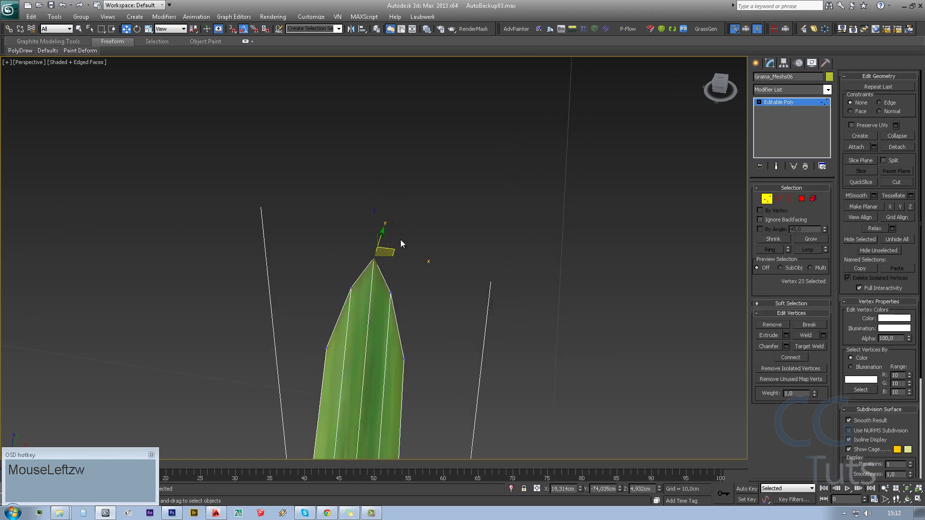
# - Try the Gimbal reference coordinate system for moving the blade's tip vertex
pyautogui.click(178, 29)
pyautogui.click(175, 61)
pyautogui.keyDown('alt'); pyautogui.moveTo(342, 356); pyautogui.dragTo(386, 303, button='middle'); pyautogui.keyUp('alt')
pyautogui.scroll(-1, 357, 303)
pyautogui.scroll(-1, 171, 29)
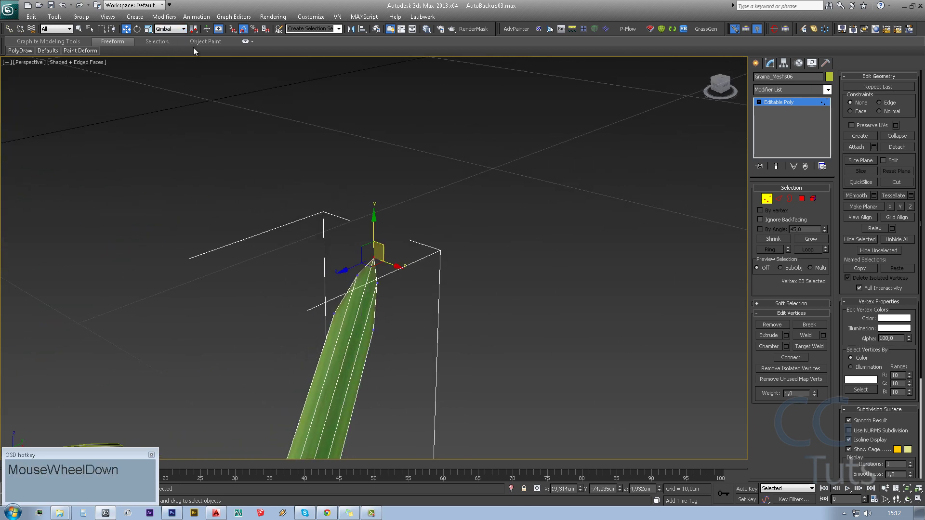
# - Switch to the Local reference coordinate system, lower the blade's tip vertex, and try moving the three end vertices along the blade
pyautogui.click(169, 28)
pyautogui.click(173, 63)
pyautogui.moveTo(354, 303); pyautogui.dragTo(353, 270)
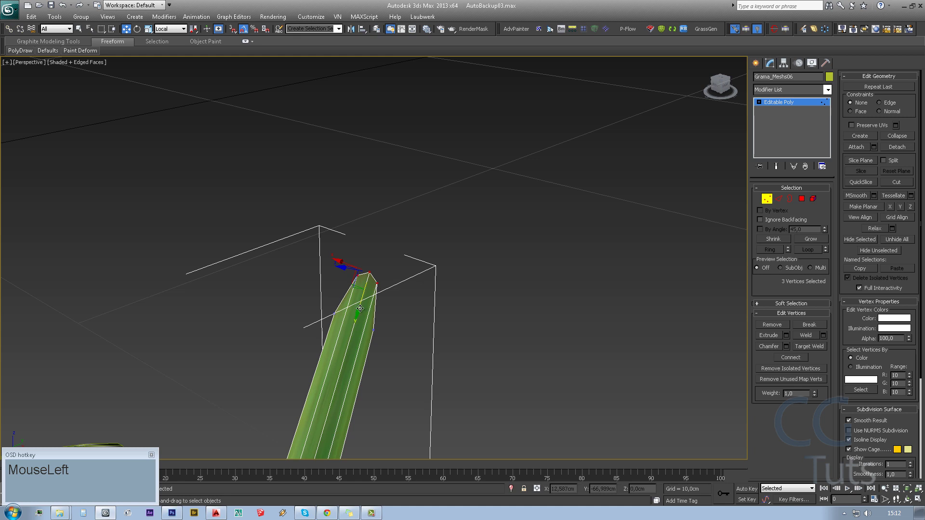
pyautogui.moveTo(359, 314); pyautogui.dragTo(358, 315)
pyautogui.hotkey('ctrl', 'z')
pyautogui.hotkey('ctrl', 'z')
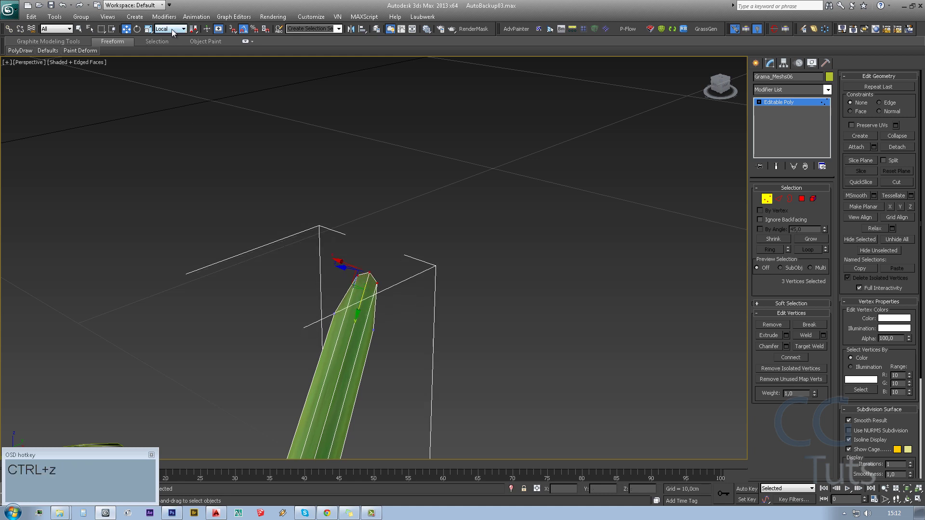
# - Switch to the View reference coordinate system, lower the three end vertices to shorten the blade's tip, and leave vertex editing
pyautogui.click(172, 30)
pyautogui.click(161, 37)
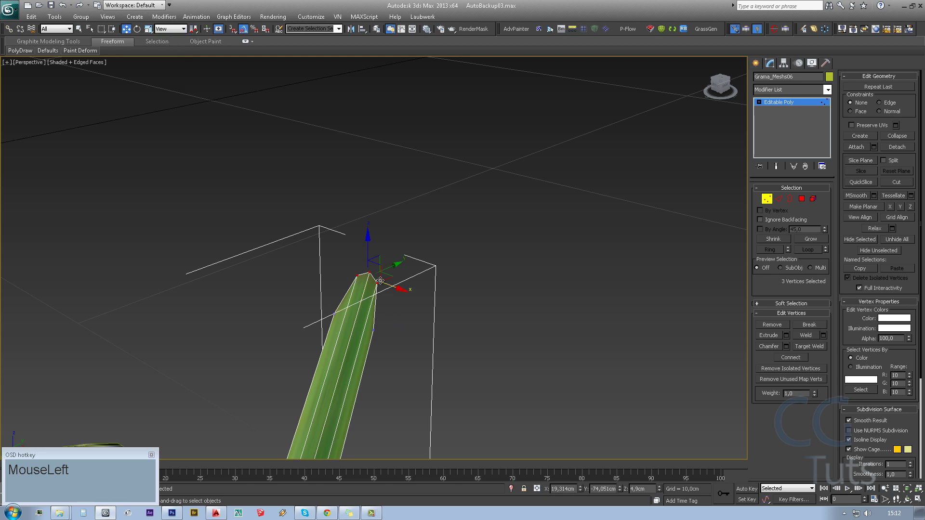
pyautogui.moveTo(379, 255); pyautogui.dragTo(369, 283)
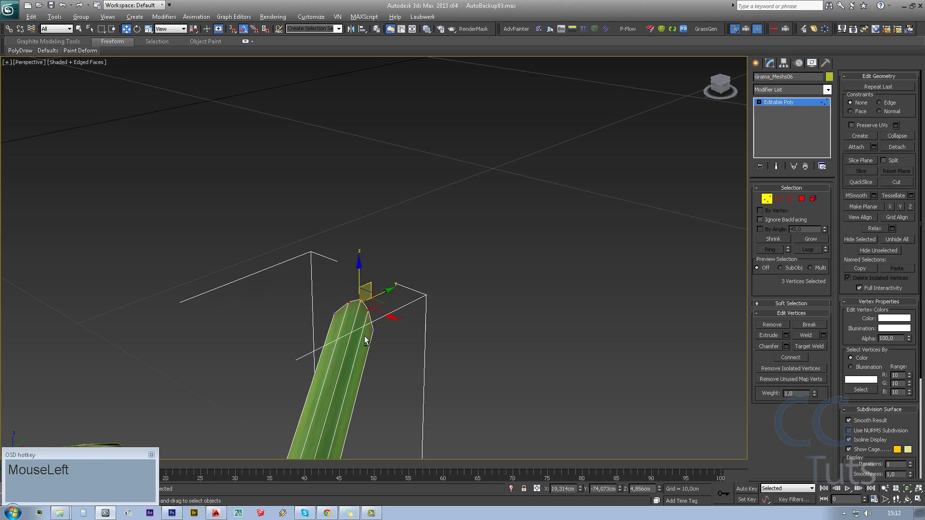
pyautogui.keyDown('alt'); pyautogui.moveTo(346, 313); pyautogui.dragTo(334, 350, button='middle'); pyautogui.keyUp('alt')
pyautogui.moveTo(388, 295); pyautogui.dragTo(391, 294)
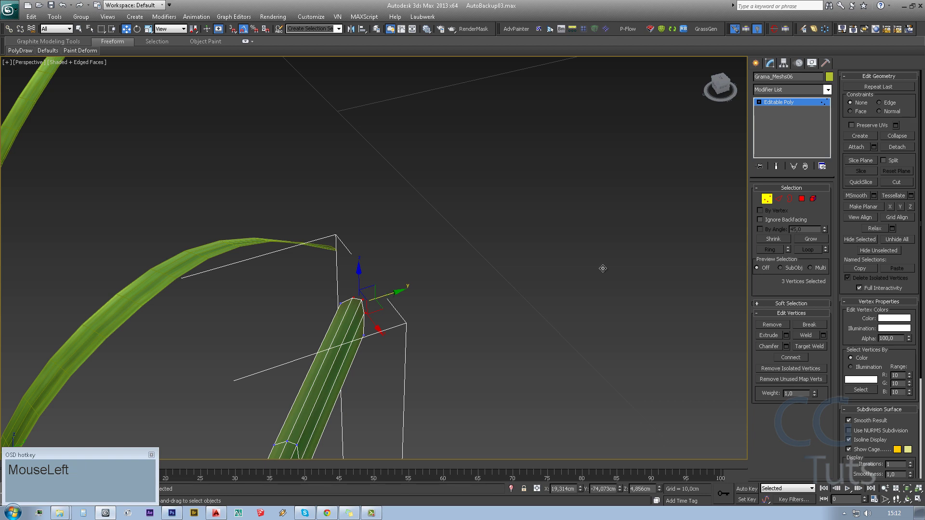
pyautogui.click(775, 105)
# - Select the blade Grama_Meshs04 and examine the shapes of the blades along the whole row
pyautogui.keyDown('alt'); pyautogui.moveTo(356, 376); pyautogui.dragTo(291, 300, button='middle'); pyautogui.keyUp('alt')
pyautogui.scroll(-3, 351, 380)
pyautogui.scroll(2, 415, 312)
pyautogui.keyDown('alt'); pyautogui.moveTo(415, 312); pyautogui.dragTo(458, 333, button='middle'); pyautogui.keyUp('alt')
pyautogui.scroll(-1, 467, 331)
pyautogui.scroll(-3, 438, 318)
pyautogui.moveTo(406, 324); pyautogui.dragTo(347, 288)
pyautogui.keyDown('alt'); pyautogui.moveTo(347, 288); pyautogui.dragTo(438, 317, button='middle'); pyautogui.keyUp('alt')
pyautogui.scroll(-3, 540, 337)
pyautogui.moveTo(541, 337); pyautogui.dragTo(345, 303, button='middle')
pyautogui.scroll(-2, 407, 306)
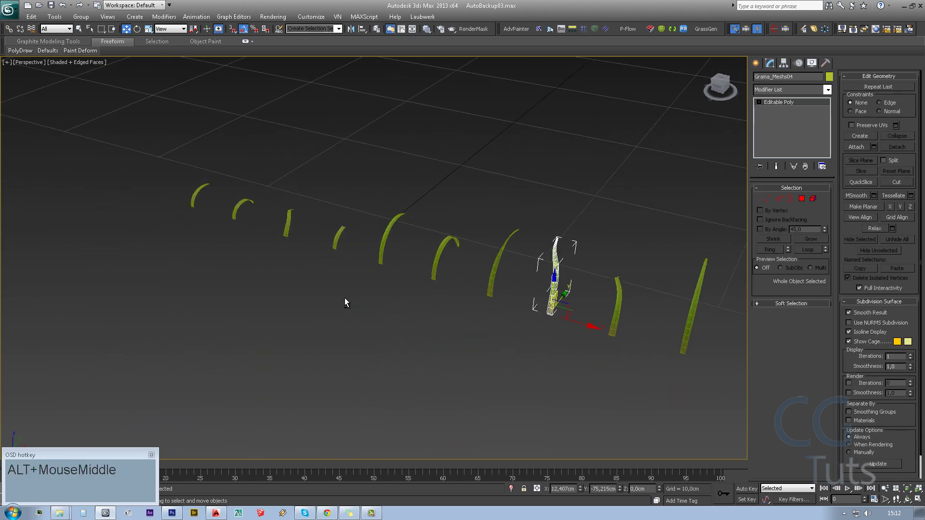
pyautogui.moveTo(514, 264); pyautogui.dragTo(406, 376, button='middle')
pyautogui.scroll(-5, 407, 376)
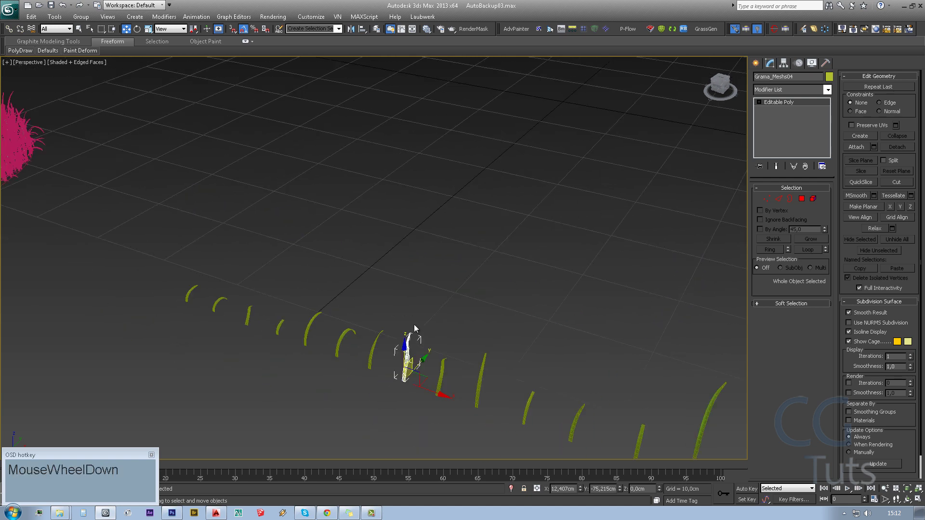
# - Deselect the blade, return to the plain Select Object tool, and turn off the edged-faces display
pyautogui.click(423, 263)
pyautogui.middleClick(423, 267)
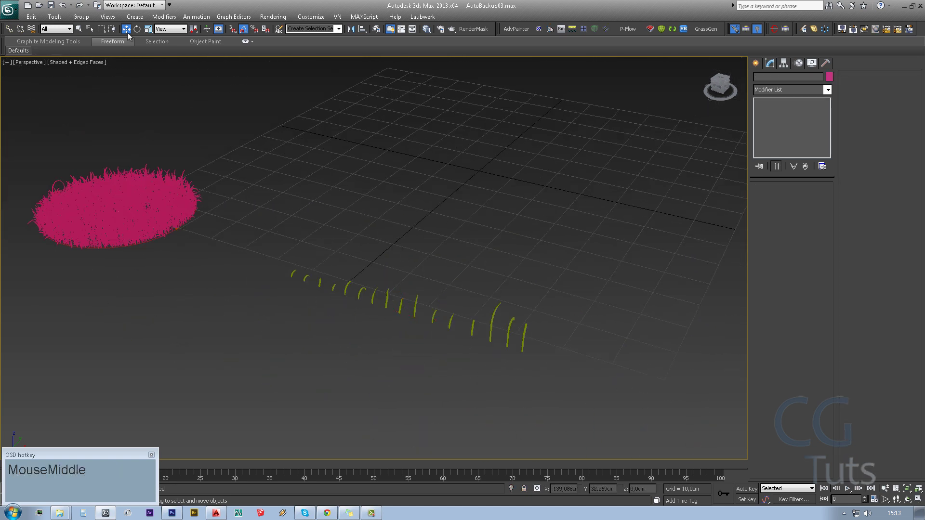
pyautogui.click(56, 29)
pyautogui.click(79, 29)
pyautogui.middleClick(255, 199)
pyautogui.press('F4')
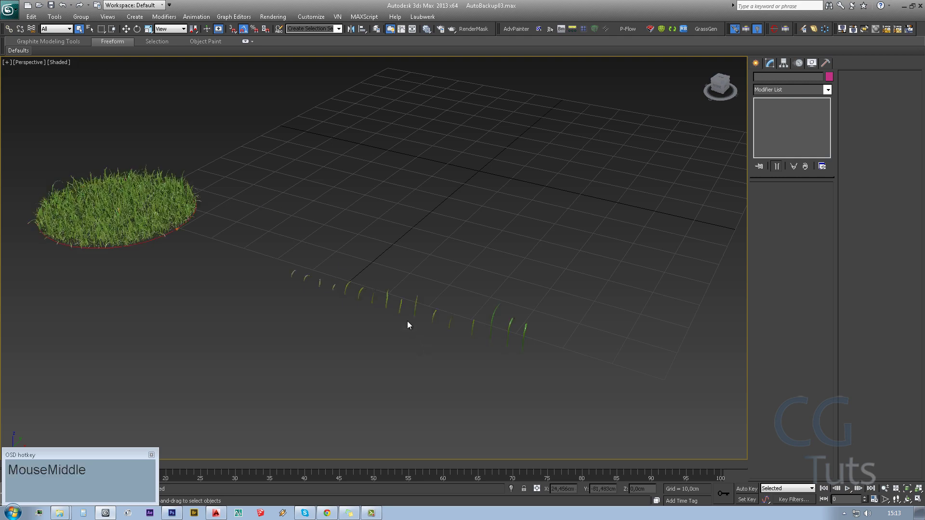
# - Select the blade G_Grama_Meshs012 and examine the blade tips and mesh edges around it with edged faces displayed
pyautogui.moveTo(406, 321); pyautogui.dragTo(426, 291, button='middle')
pyautogui.scroll(3, 420, 293)
pyautogui.scroll(2, 419, 288)
pyautogui.moveTo(512, 324); pyautogui.dragTo(479, 299)
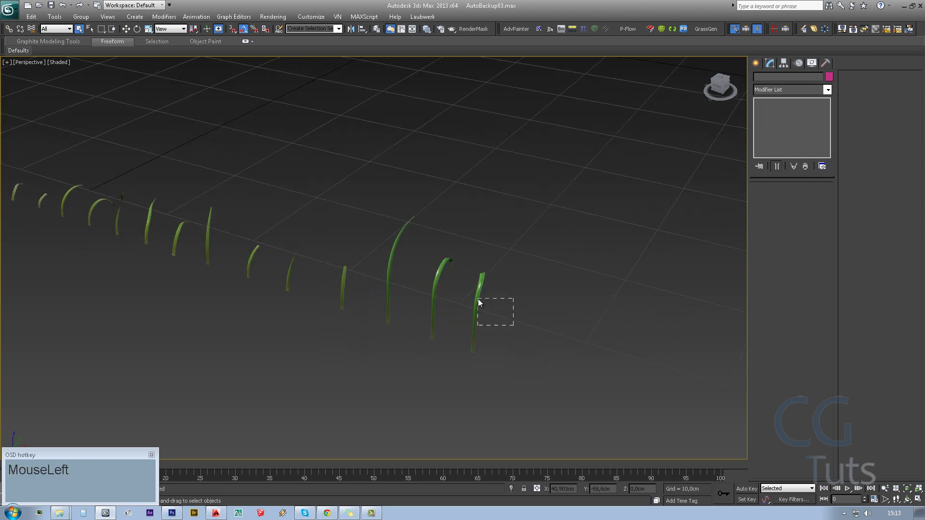
pyautogui.press('z')
pyautogui.moveTo(459, 319)
pyautogui.keyDown('alt'); pyautogui.mouseDown(button='middle')
pyautogui.moveTo(406, 316)
pyautogui.moveTo(353, 244)
pyautogui.moveTo(424, 305)
pyautogui.moveTo(465, 324)
pyautogui.moveTo(424, 325)
pyautogui.moveTo(326, 244)
pyautogui.mouseUp(button='middle'); pyautogui.keyUp('alt')
pyautogui.press('F4')
pyautogui.middleClick(382, 221)
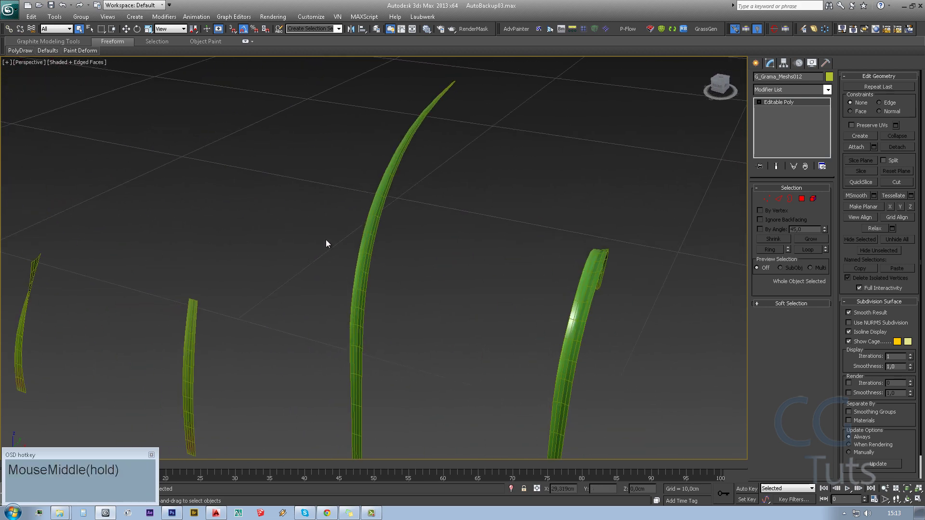
pyautogui.moveTo(406, 270); pyautogui.dragTo(336, 247, button='middle')
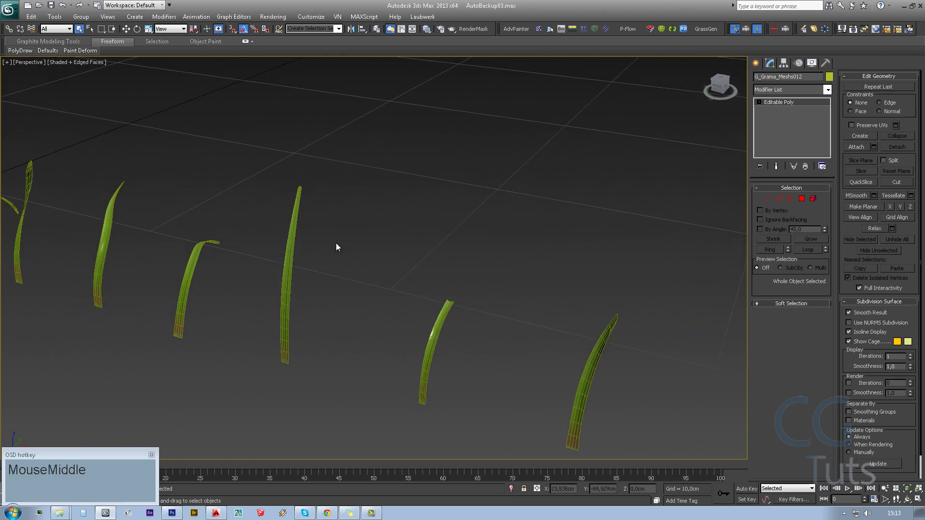
# - Inspect the curvature of the blade Grama_Meshs04 and the arched blade beside it from several angles
pyautogui.moveTo(153, 193); pyautogui.dragTo(117, 222)
pyautogui.press('z')
pyautogui.keyDown('alt'); pyautogui.moveTo(197, 251); pyautogui.dragTo(153, 243, button='middle'); pyautogui.keyUp('alt')
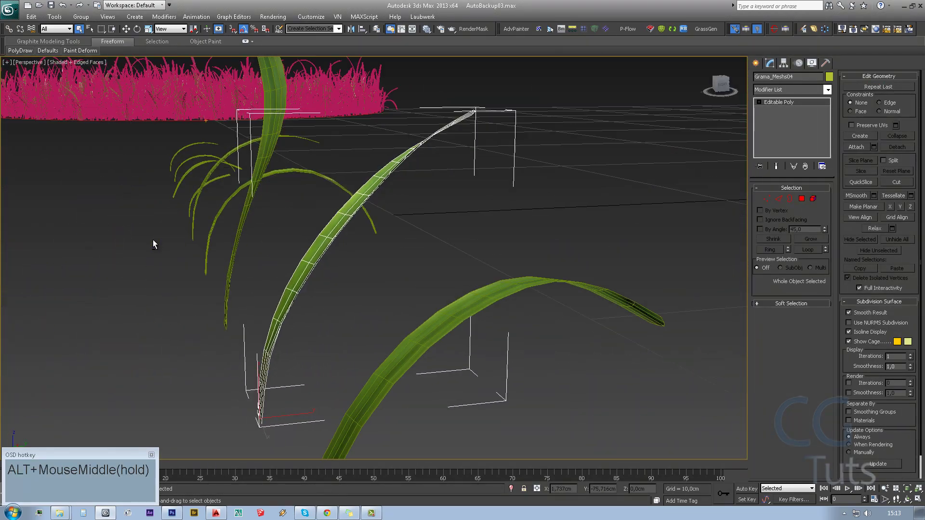
pyautogui.click(539, 296)
pyautogui.press('z')
pyautogui.keyDown('alt'); pyautogui.moveTo(539, 295); pyautogui.dragTo(378, 229, button='middle'); pyautogui.keyUp('alt')
# - Select the sun light VRaySun001 above the terrain and set its size multiplier to 3.0
pyautogui.scroll(-6, 343, 314)
pyautogui.click(419, 199)
pyautogui.scroll(-10, 356, 289)
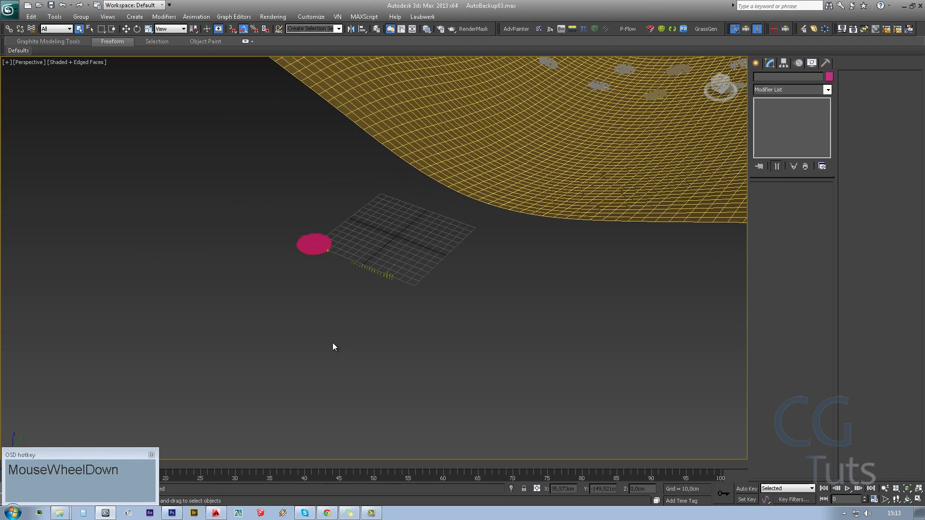
pyautogui.moveTo(332, 345); pyautogui.dragTo(221, 370, button='middle')
pyautogui.scroll(-6, 239, 367)
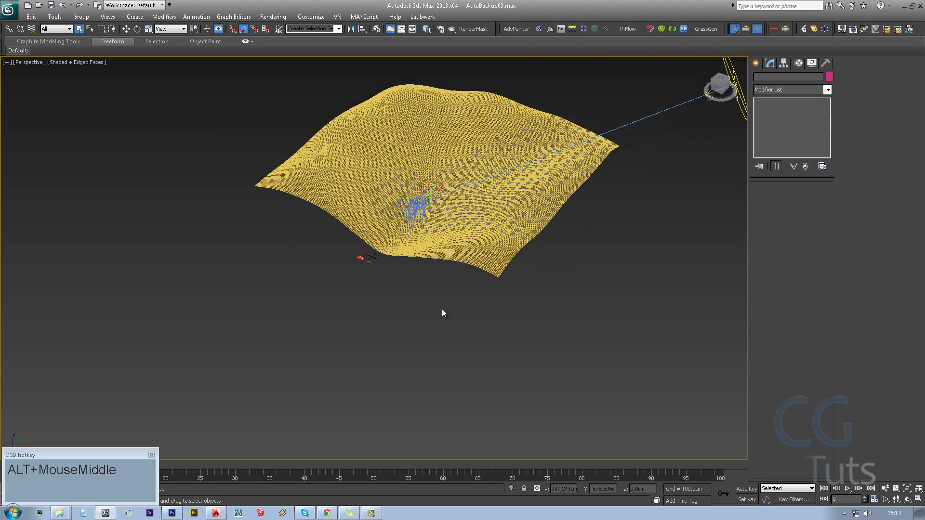
pyautogui.keyDown('alt'); pyautogui.moveTo(441, 312); pyautogui.dragTo(486, 289, button='middle'); pyautogui.keyUp('alt')
pyautogui.moveTo(633, 68); pyautogui.dragTo(632, 68)
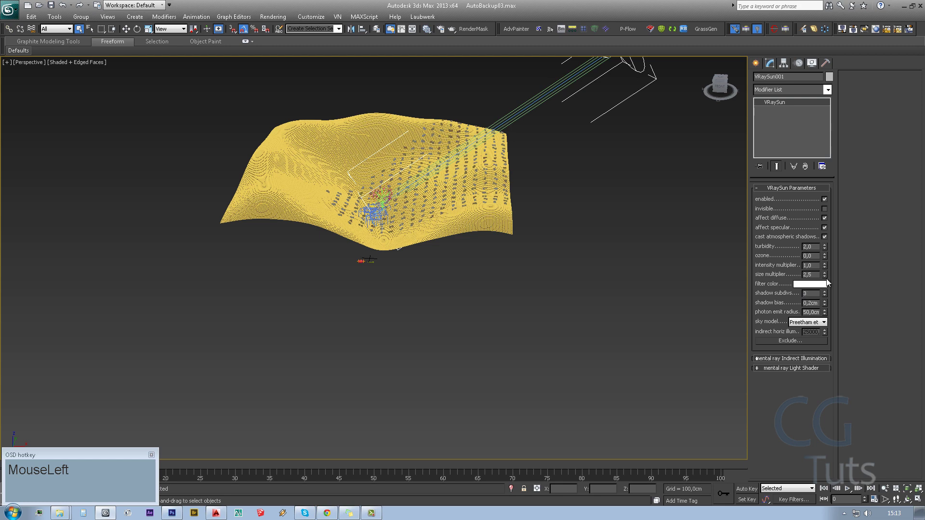
pyautogui.write('3')
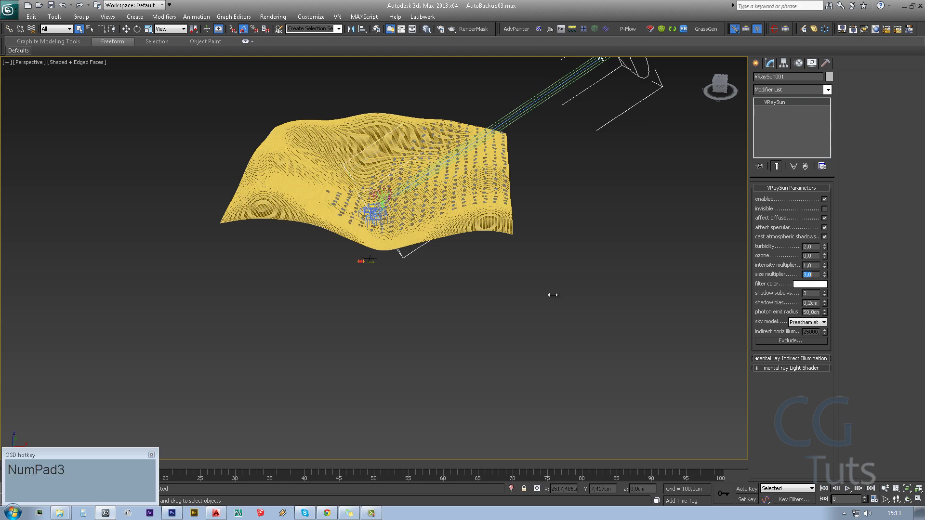
# - Select the round grass patch Forest001 and inspect it up close in shaded display without edged faces
pyautogui.keyDown('alt'); pyautogui.moveTo(366, 241); pyautogui.dragTo(333, 236, button='middle'); pyautogui.keyUp('alt')
pyautogui.scroll(5, 366, 260)
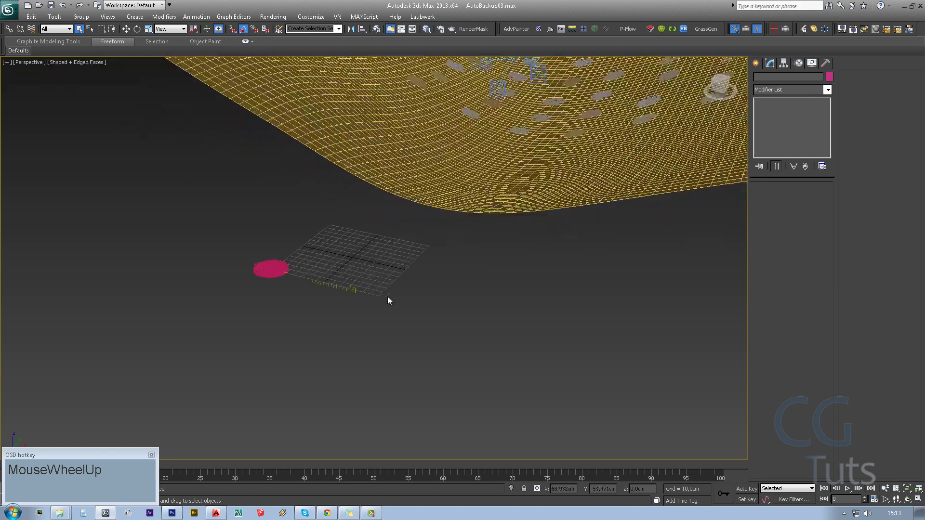
pyautogui.middleClick(420, 230)
pyautogui.scroll(3, 172, 239)
pyautogui.scroll(2, 172, 239)
pyautogui.click(89, 252)
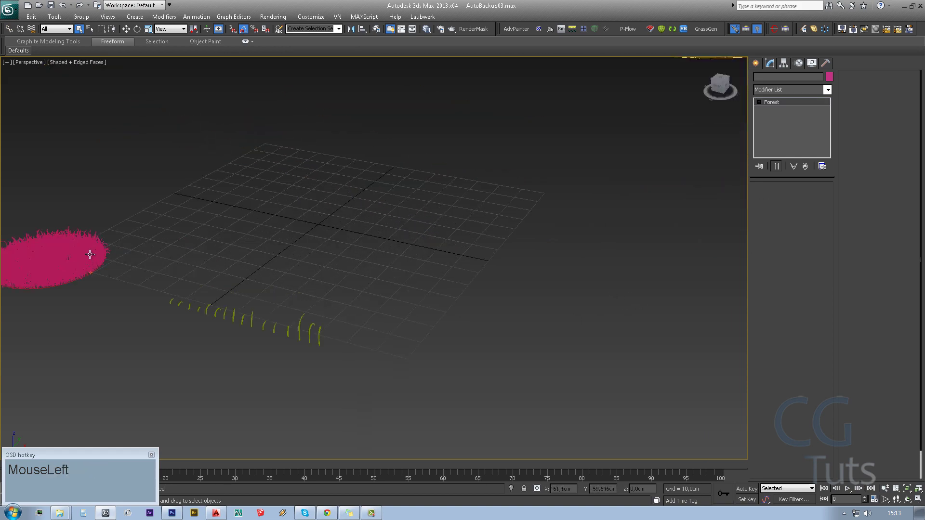
pyautogui.press('F4')
pyautogui.moveTo(159, 247); pyautogui.dragTo(367, 274, button='middle')
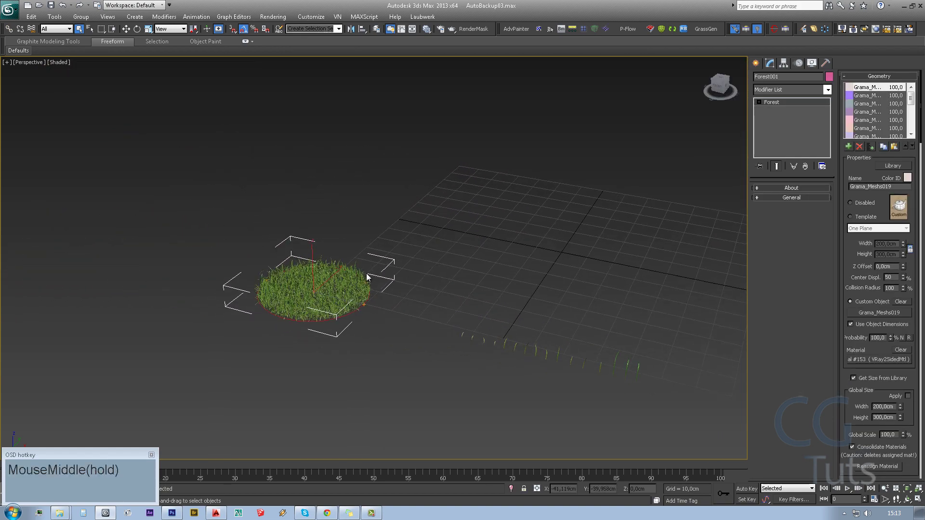
pyautogui.scroll(5, 346, 292)
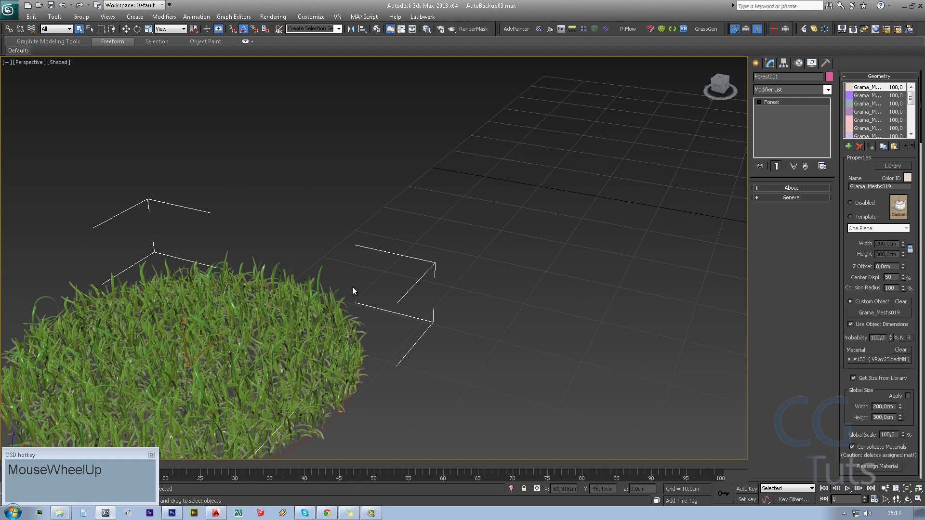
pyautogui.scroll(-5, 354, 288)
pyautogui.moveTo(420, 288); pyautogui.dragTo(470, 262, button='middle')
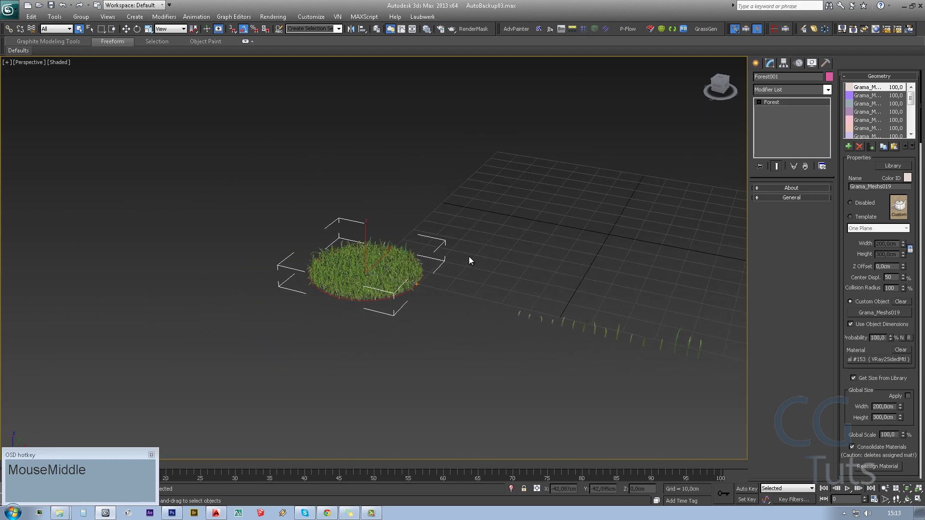
# - Set the reflection glossiness of Material #149 to 0.75 and close the Slate Material Editor
pyautogui.press('m')
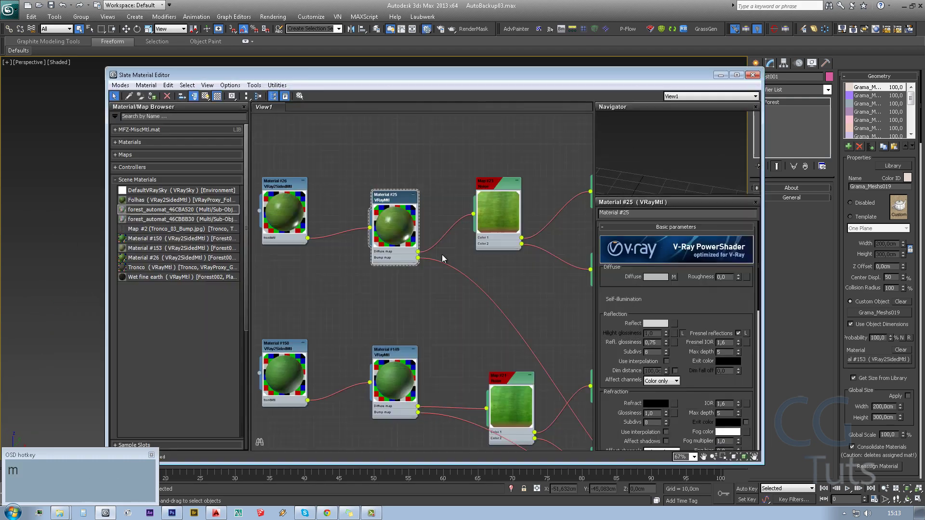
pyautogui.moveTo(362, 244); pyautogui.dragTo(478, 340, button='middle')
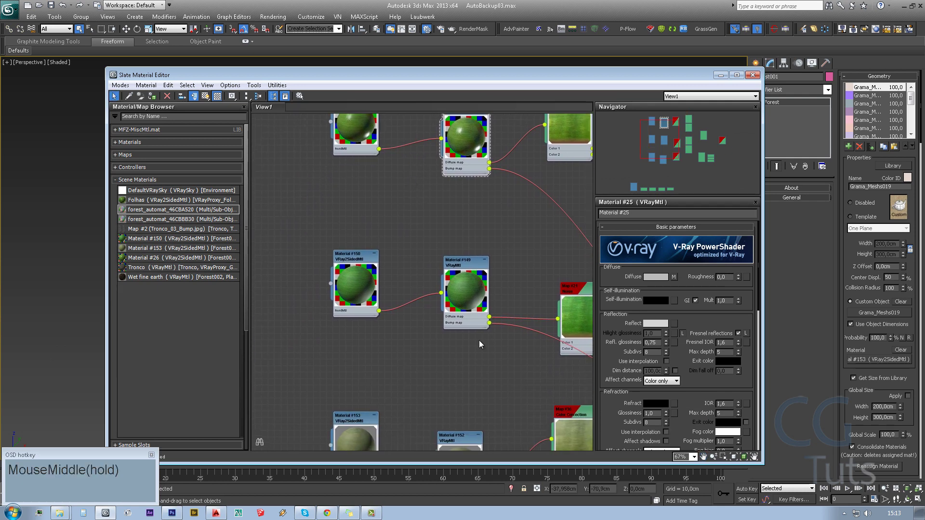
pyautogui.doubleClick(472, 322)
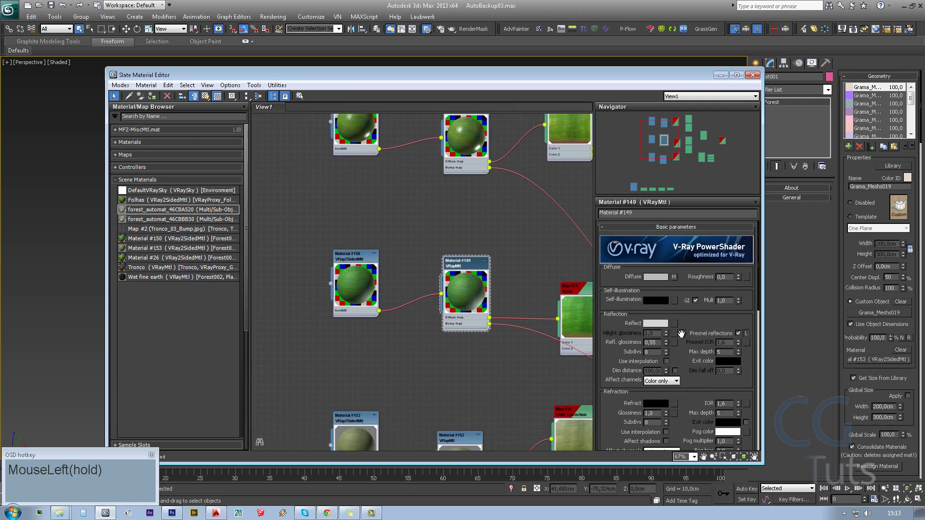
pyautogui.doubleClick(655, 343)
pyautogui.write(',7')
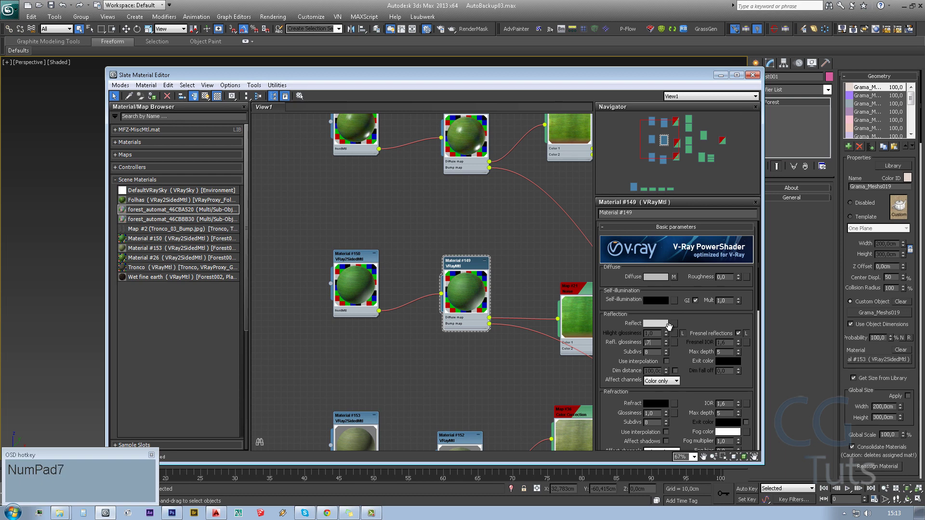
pyautogui.write('5')
pyautogui.press('Return')
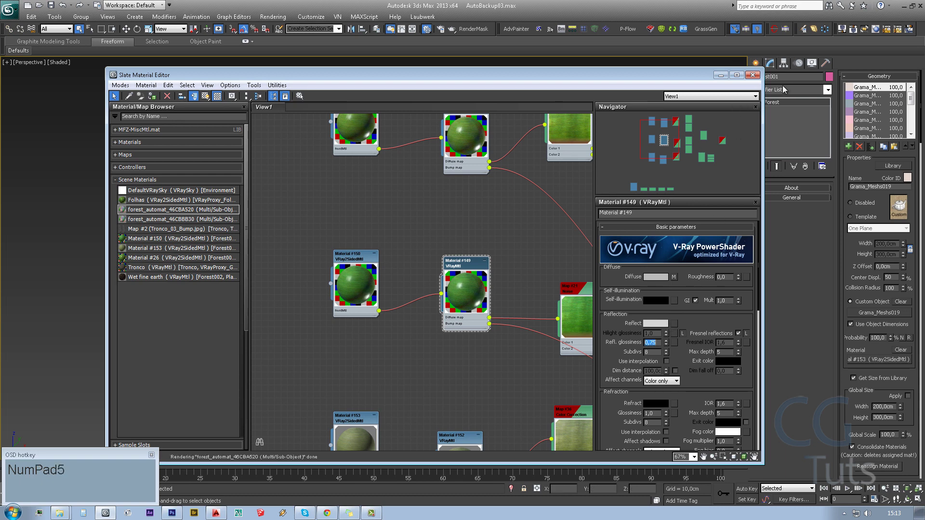
pyautogui.click(754, 76)
# - Clear the selection, switch the viewport to VRayPhysicalCamera004, and render the scene to check the grass
pyautogui.moveTo(440, 313); pyautogui.dragTo(403, 178, button='middle')
pyautogui.click(400, 173)
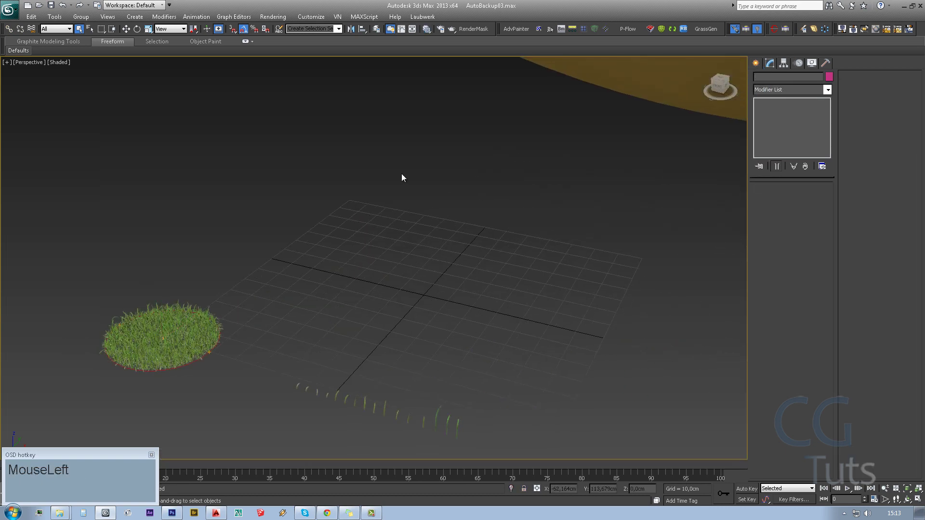
pyautogui.press('c')
pyautogui.doubleClick(465, 207)
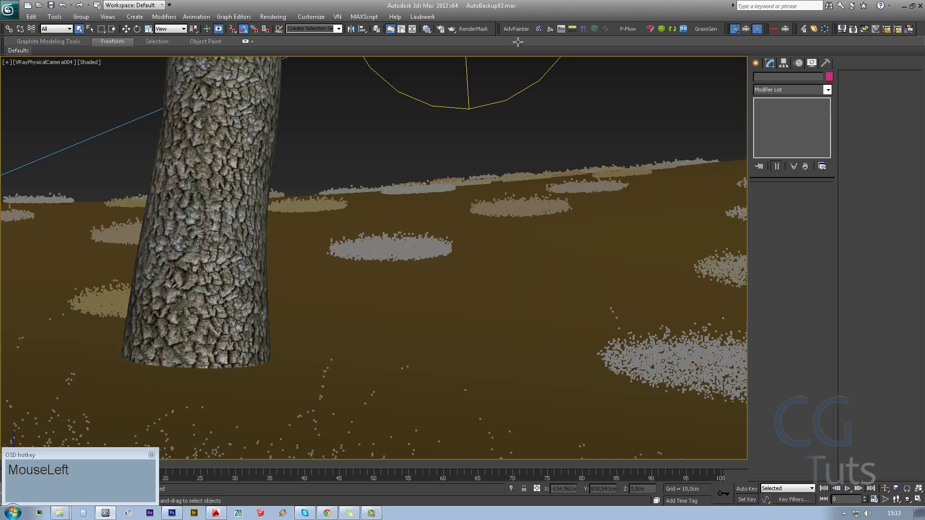
pyautogui.click(452, 29)
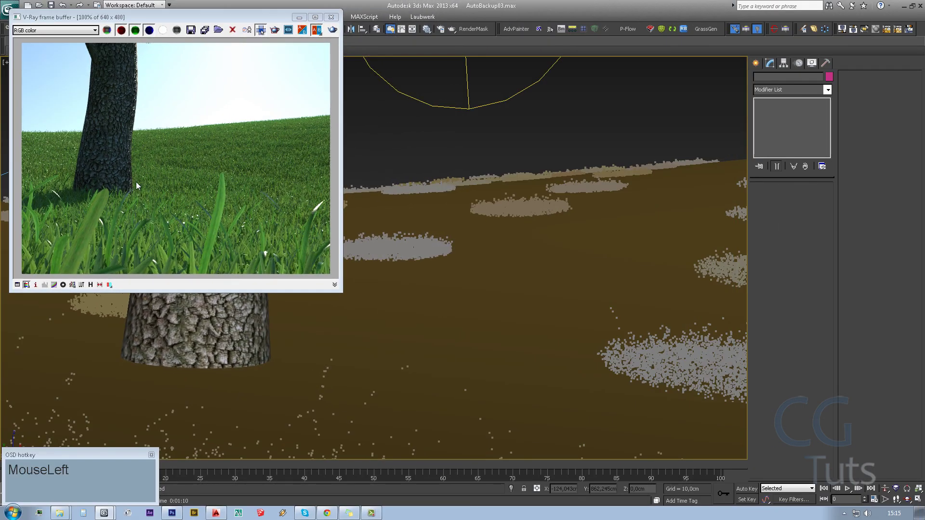
pyautogui.click(137, 183)
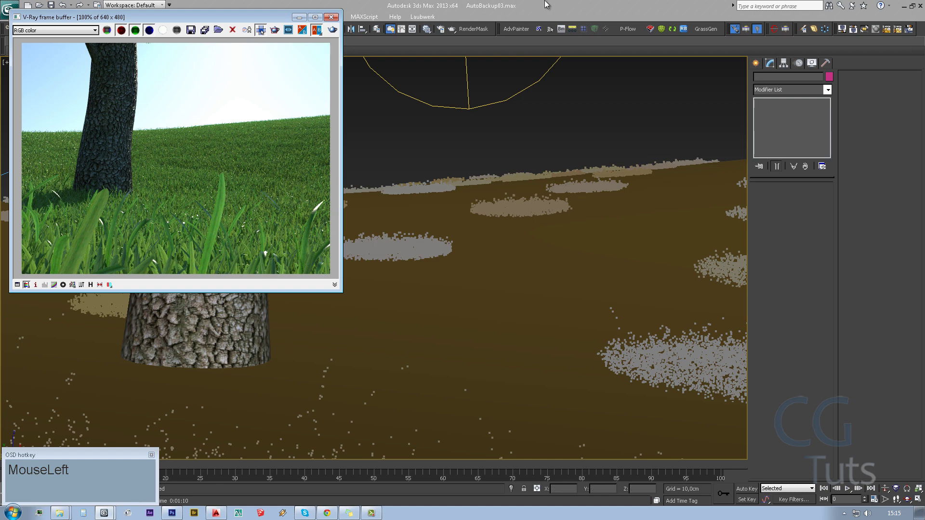
# - Reopen the Slate Material Editor and place it beside the frame buffer with the grass material nodes in view
pyautogui.click(471, 19)
pyautogui.click(428, 29)
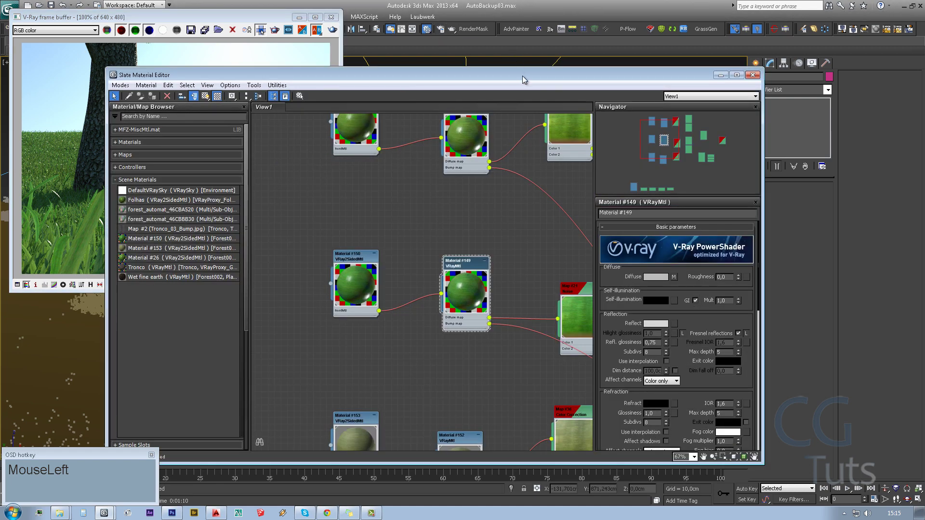
pyautogui.moveTo(522, 76); pyautogui.dragTo(638, 61)
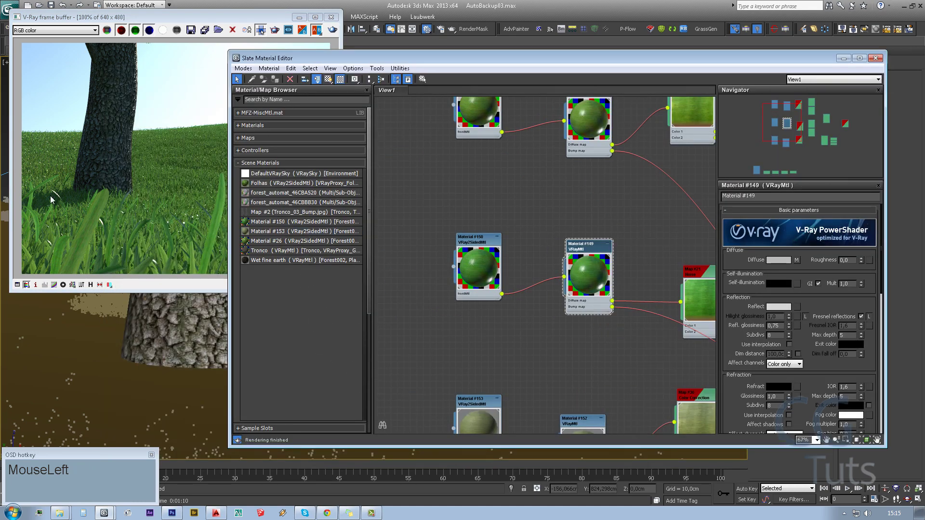
pyautogui.moveTo(623, 274); pyautogui.dragTo(567, 303, button='middle')
pyautogui.scroll(2, 530, 166)
# - Set the reflection colour of Material #25 to a neutral grey with a value of 128
pyautogui.click(583, 183)
pyautogui.doubleClick(527, 128)
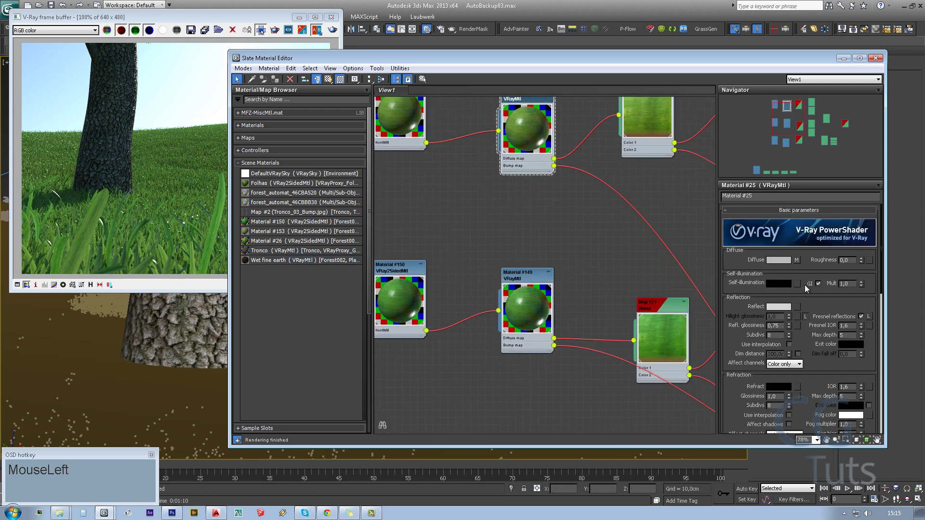
pyautogui.click(778, 307)
pyautogui.moveTo(348, 106); pyautogui.dragTo(341, 108)
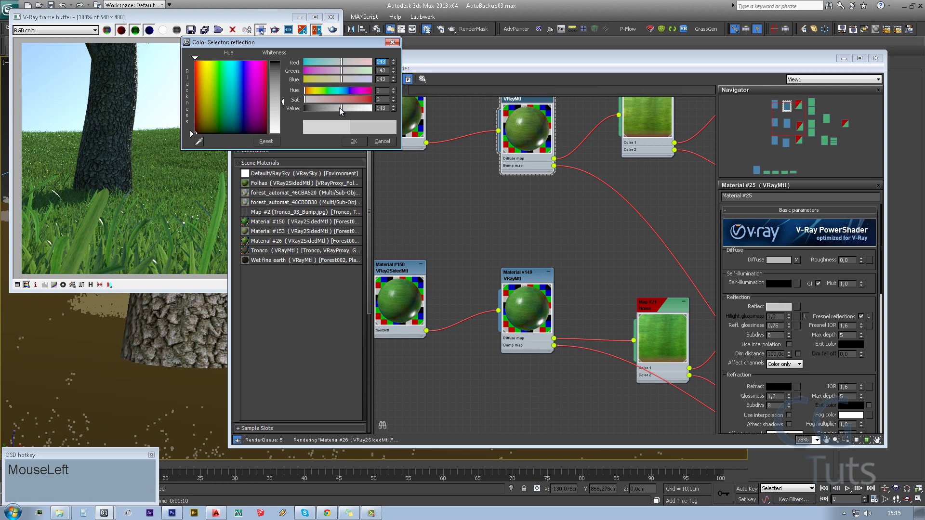
pyautogui.doubleClick(380, 108)
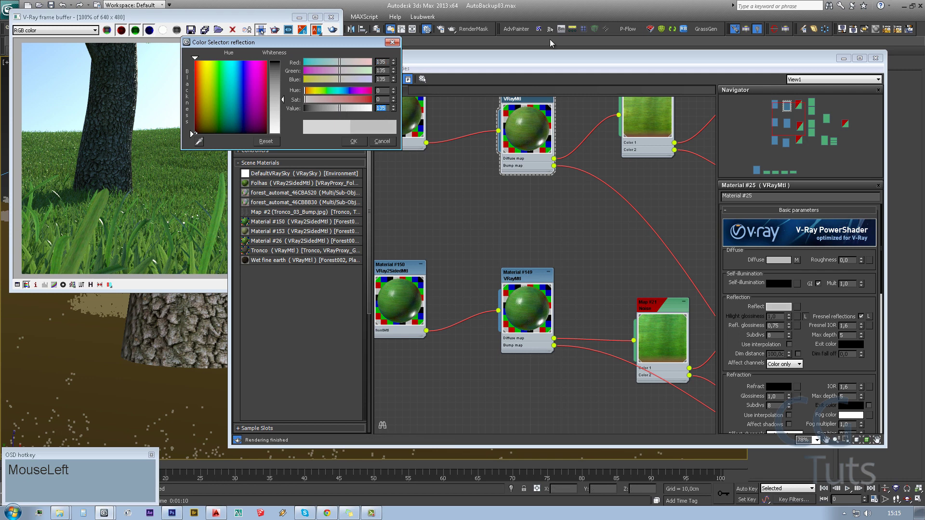
pyautogui.write('128')
pyautogui.click(353, 141)
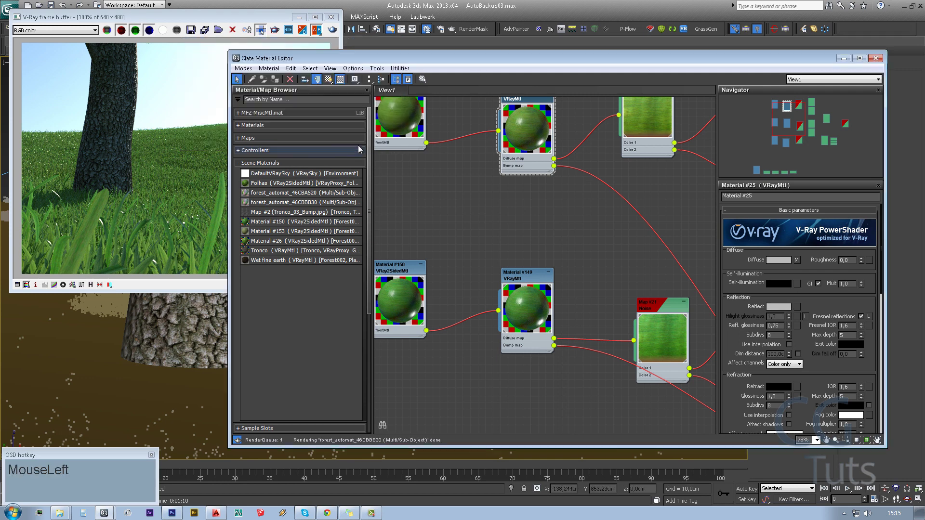
# - Set the reflection colour of Material #149 to a neutral grey with a value of 128
pyautogui.click(532, 345)
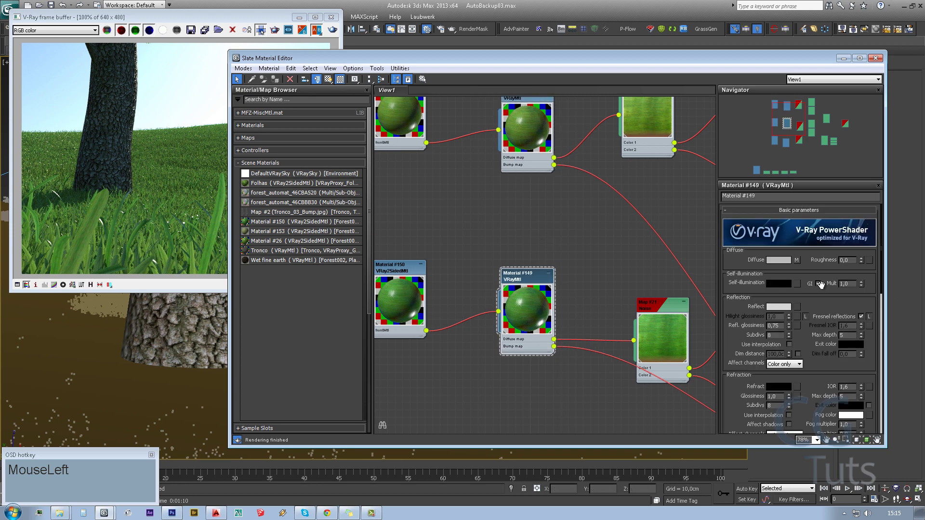
pyautogui.click(781, 306)
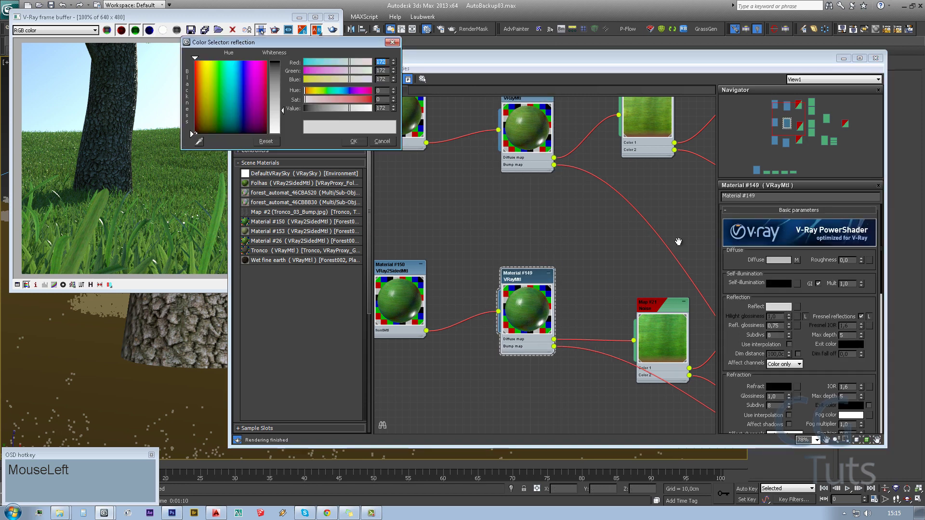
pyautogui.doubleClick(380, 108)
pyautogui.write('128')
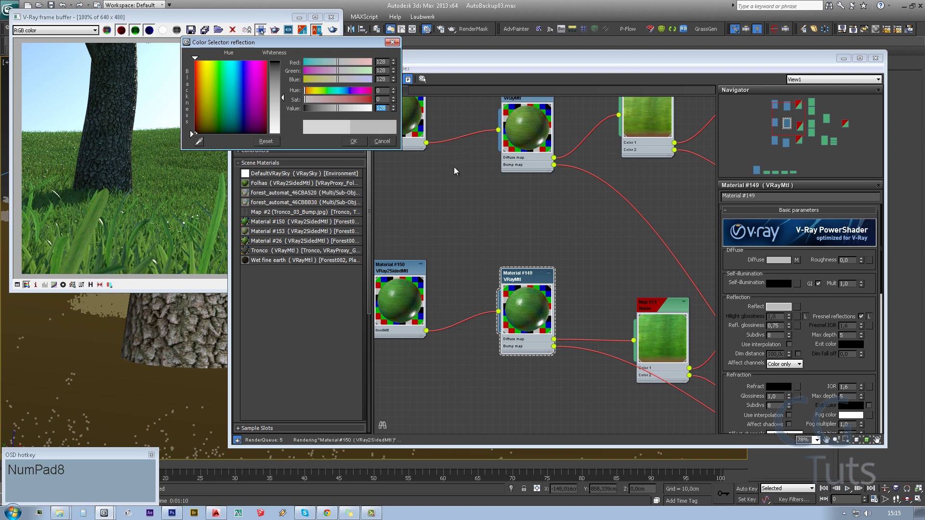
pyautogui.click(344, 142)
# - Test-render a small region around the bright grass blade near the image's right edge, then clear the render region
pyautogui.click(274, 30)
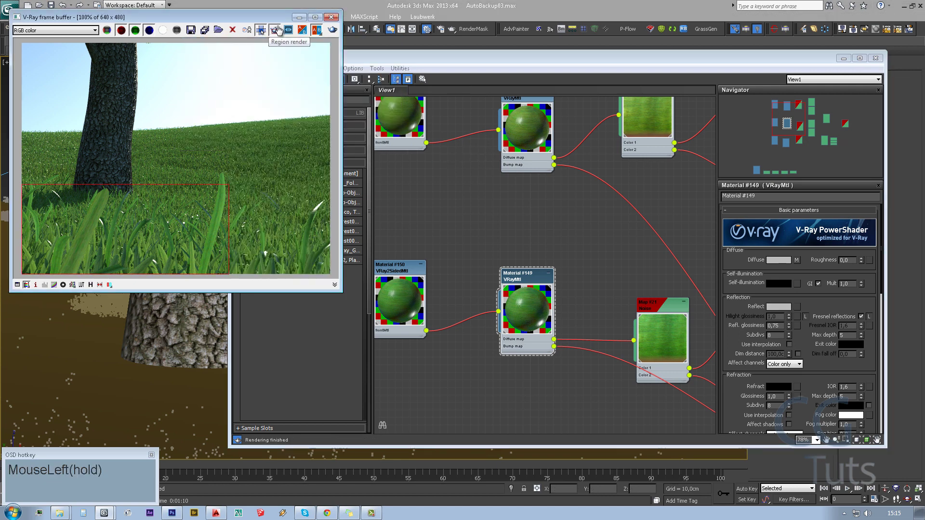
pyautogui.moveTo(302, 184); pyautogui.dragTo(327, 218)
pyautogui.click(332, 30)
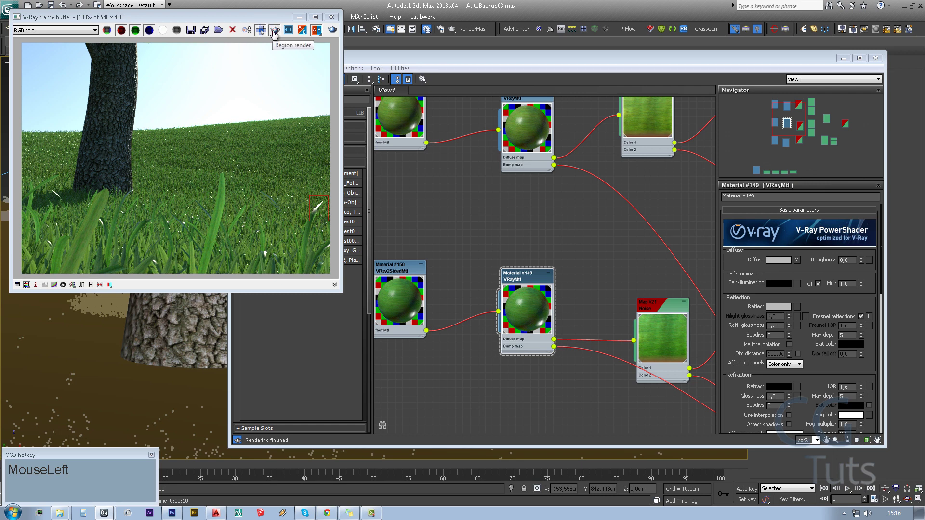
pyautogui.click(279, 64)
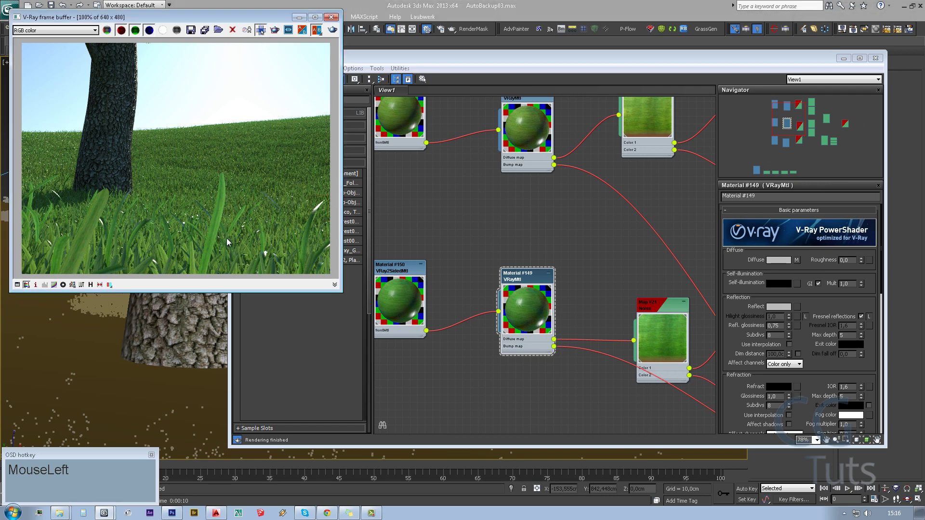
# - Tint the reflection colour of Material #149 with a yellow-green hue of 53 and compare saturation levels on its enlarged preview
pyautogui.click(778, 307)
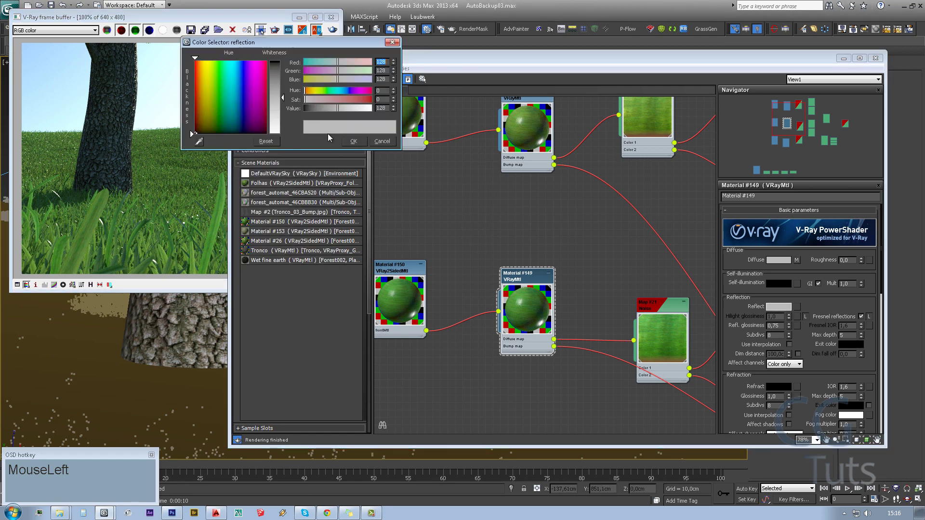
pyautogui.click(319, 91)
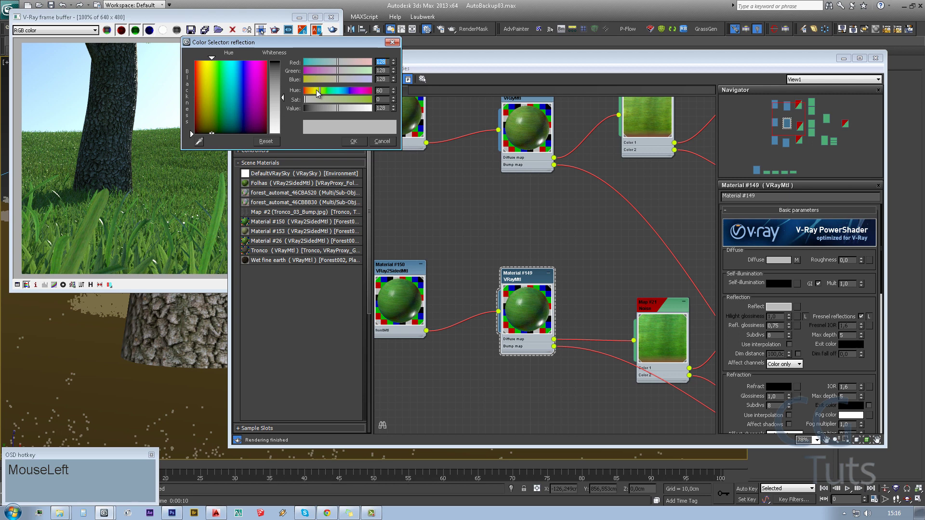
pyautogui.moveTo(312, 100); pyautogui.dragTo(318, 100)
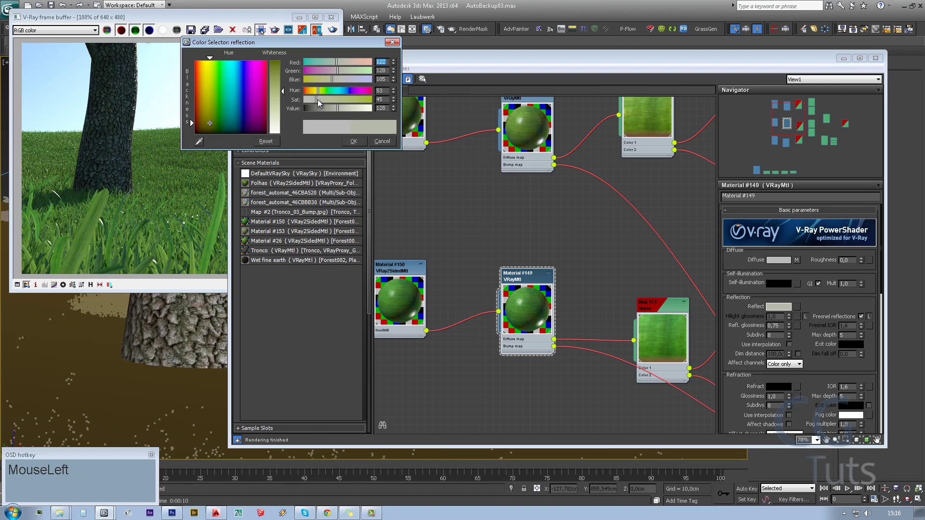
pyautogui.click(318, 100)
pyautogui.moveTo(318, 102); pyautogui.dragTo(357, 100)
pyautogui.middleClick(520, 305)
pyautogui.scroll(5, 520, 306)
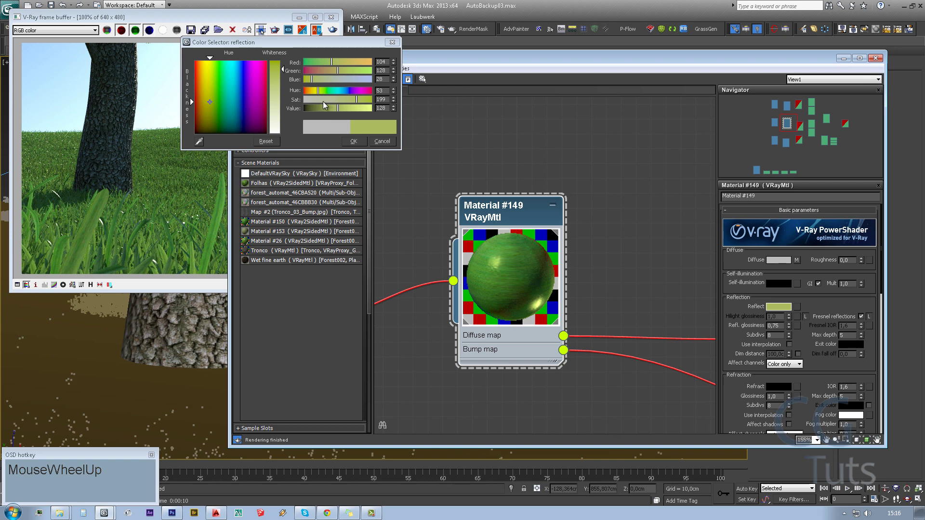
pyautogui.moveTo(325, 101); pyautogui.dragTo(327, 105)
pyautogui.moveTo(561, 312); pyautogui.dragTo(563, 313, button='middle')
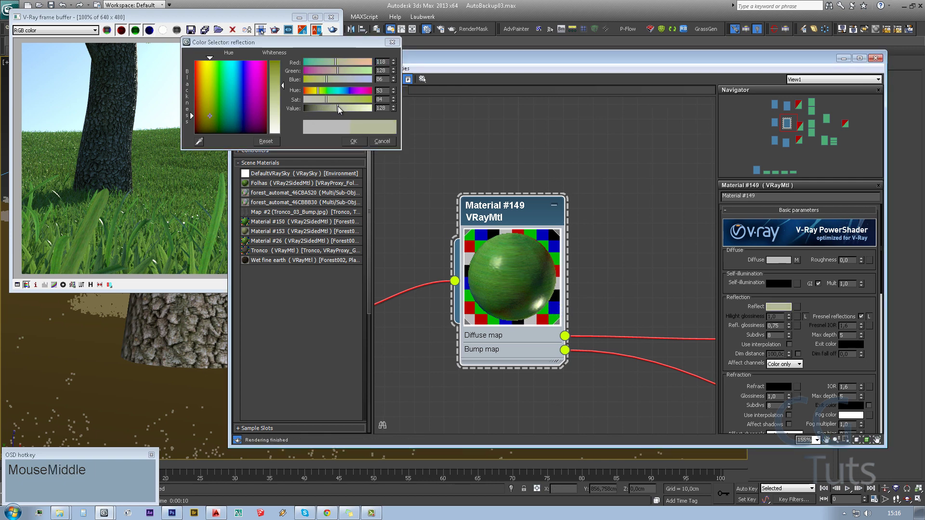
# - Set the saturation of Material #149's reflection colour to 80 and accept the colour
pyautogui.rightClick(393, 100)
pyautogui.moveTo(464, 170); pyautogui.dragTo(478, 158, button='middle')
pyautogui.moveTo(317, 99); pyautogui.dragTo(326, 101)
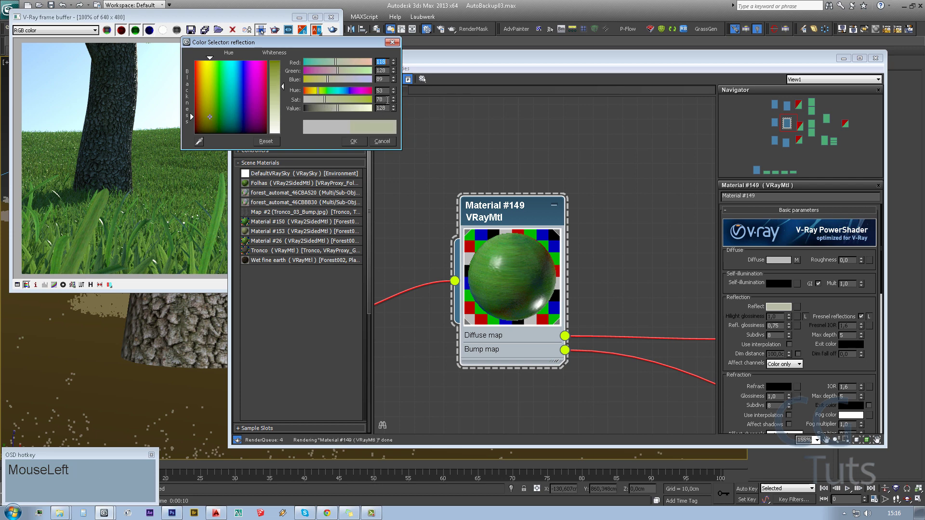
pyautogui.middleClick(533, 196)
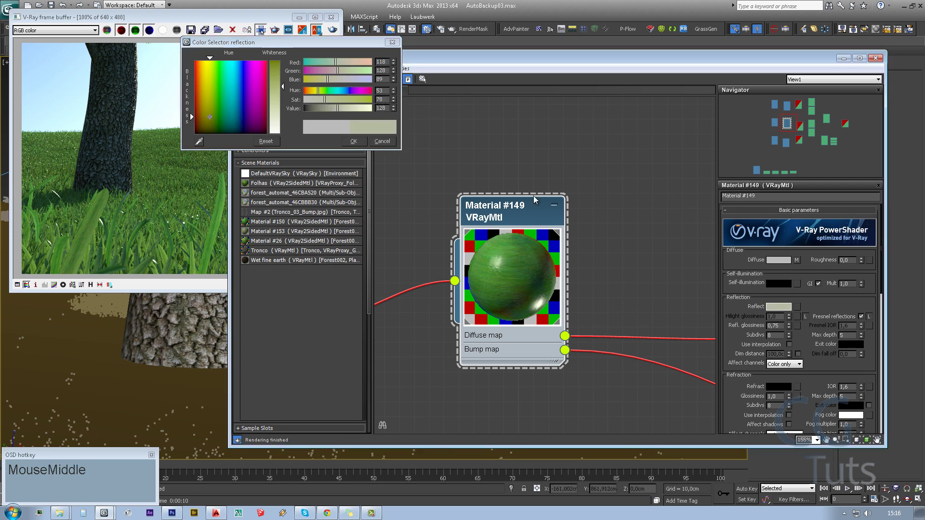
pyautogui.click(381, 99)
pyautogui.write('80')
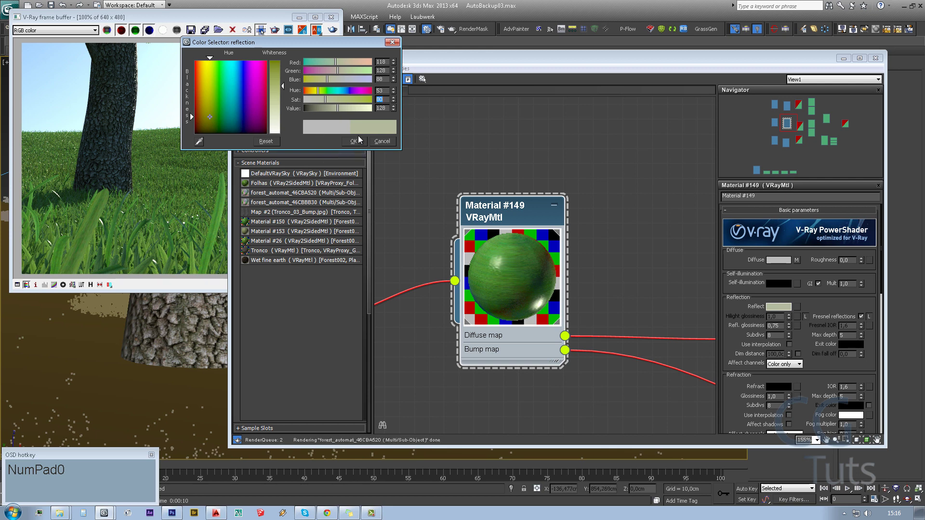
pyautogui.click(361, 141)
# - Copy the reflection colour of Material #149 and paste it into the reflection colour of Material #25
pyautogui.scroll(-3, 538, 235)
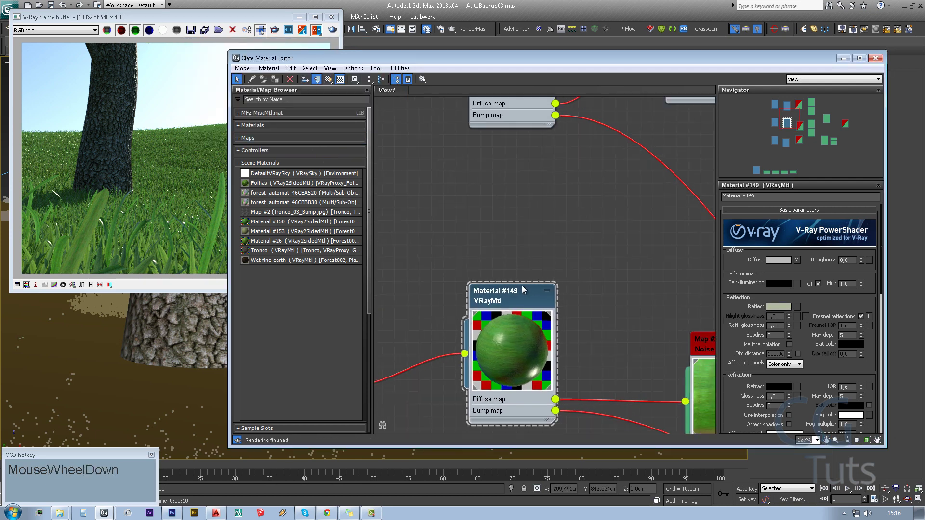
pyautogui.rightClick(778, 308)
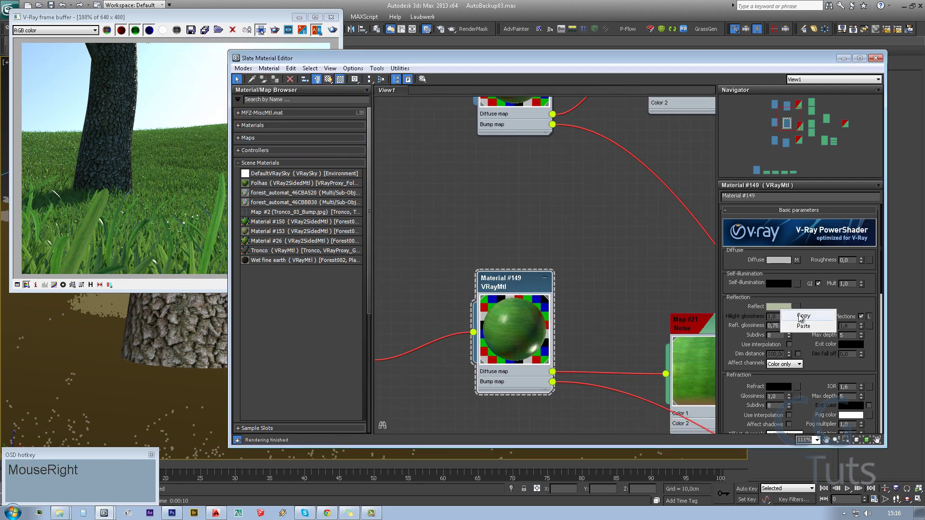
pyautogui.click(794, 317)
pyautogui.click(536, 122)
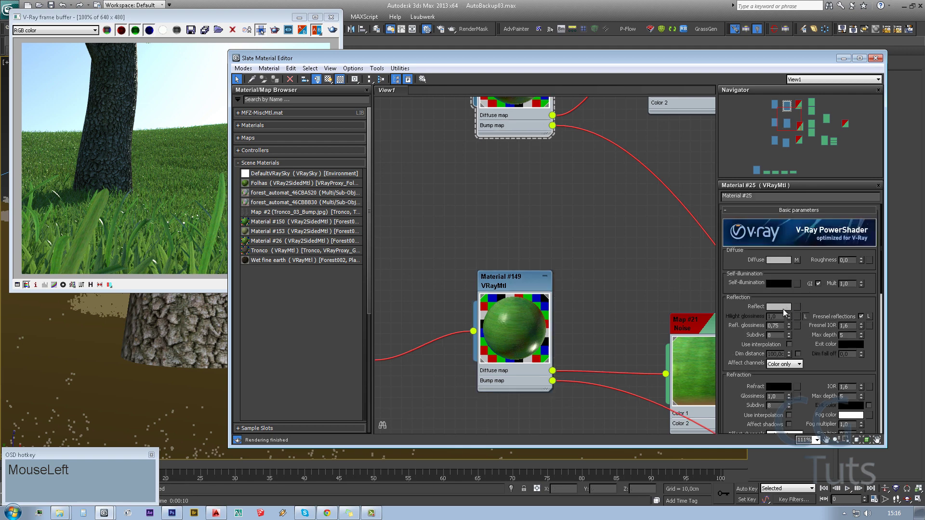
pyautogui.rightClick(783, 308)
pyautogui.click(811, 330)
# - Render the region around the bright blade again and examine its highlight up close in the frame buffer
pyautogui.click(153, 133)
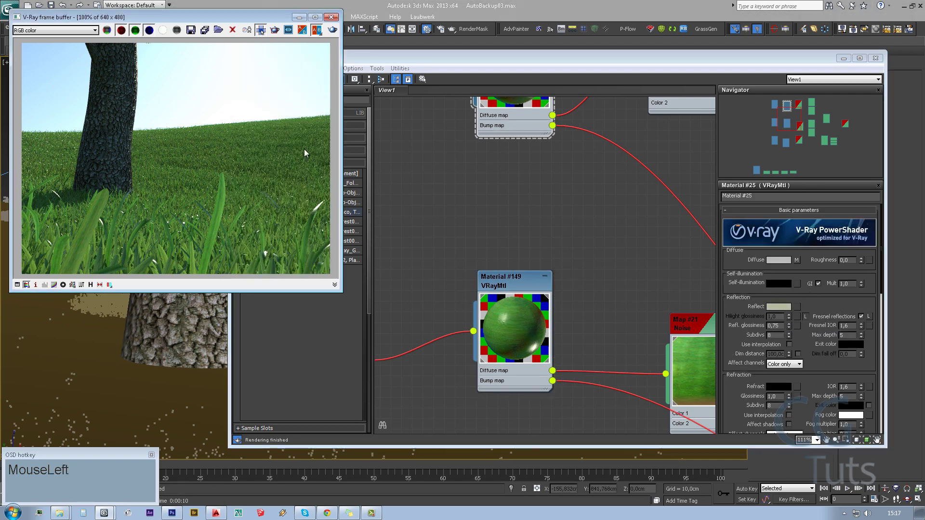
pyautogui.moveTo(327, 37); pyautogui.dragTo(333, 30)
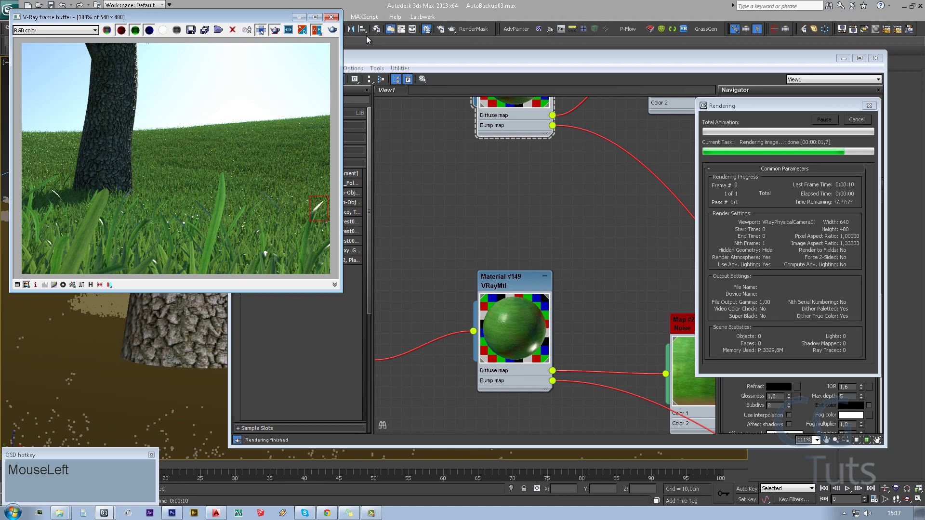
pyautogui.scroll(1, 334, 202)
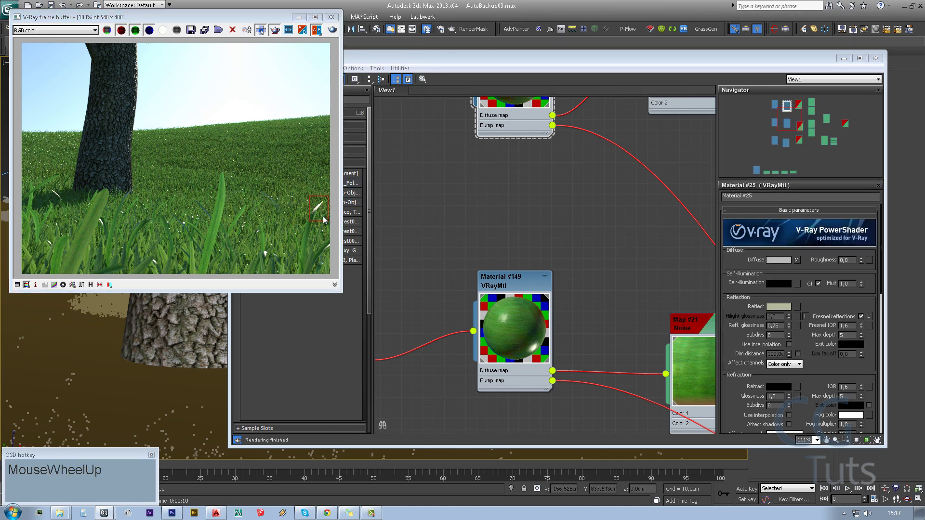
pyautogui.middleClick(325, 215)
pyautogui.scroll(1, 321, 218)
pyautogui.scroll(2, 322, 217)
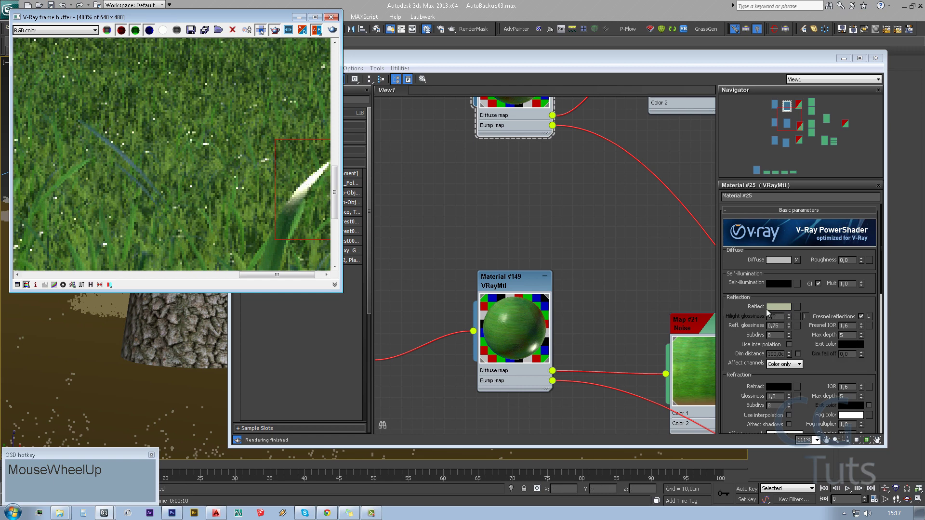
pyautogui.moveTo(253, 195); pyautogui.dragTo(293, 148, button='middle')
pyautogui.scroll(-2, 292, 147)
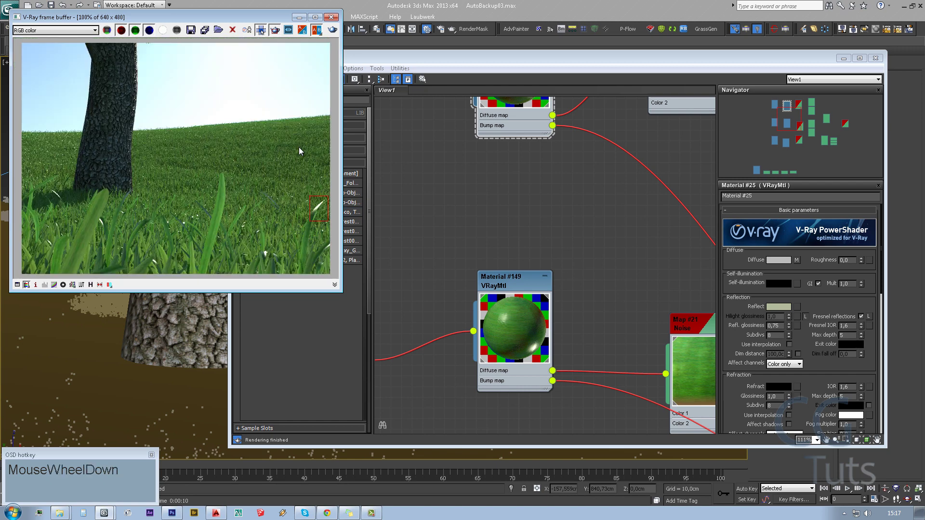
# - Replace the render region with a small one over the foreground grass at the image's lower edge
pyautogui.click(280, 32)
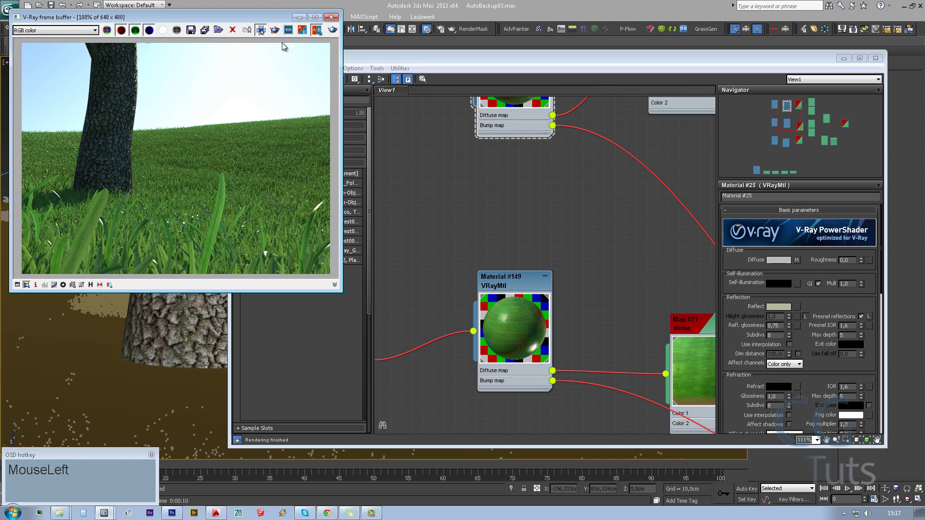
pyautogui.click(261, 29)
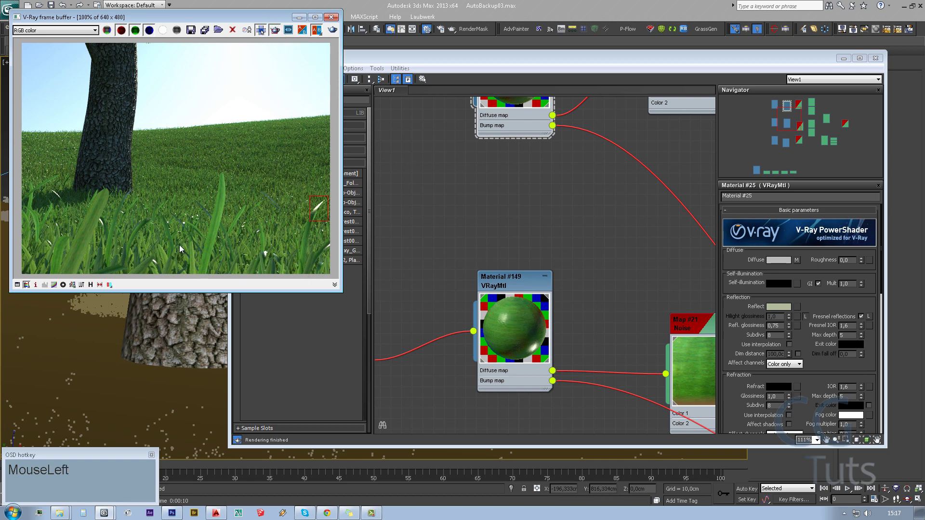
pyautogui.moveTo(216, 266); pyautogui.dragTo(221, 276)
# - Set the translucency colour of the two-sided Material #26 to a value of 65
pyautogui.middleClick(496, 206)
pyautogui.scroll(-2, 538, 253)
pyautogui.moveTo(436, 161); pyautogui.dragTo(454, 227, button='middle')
pyautogui.doubleClick(433, 201)
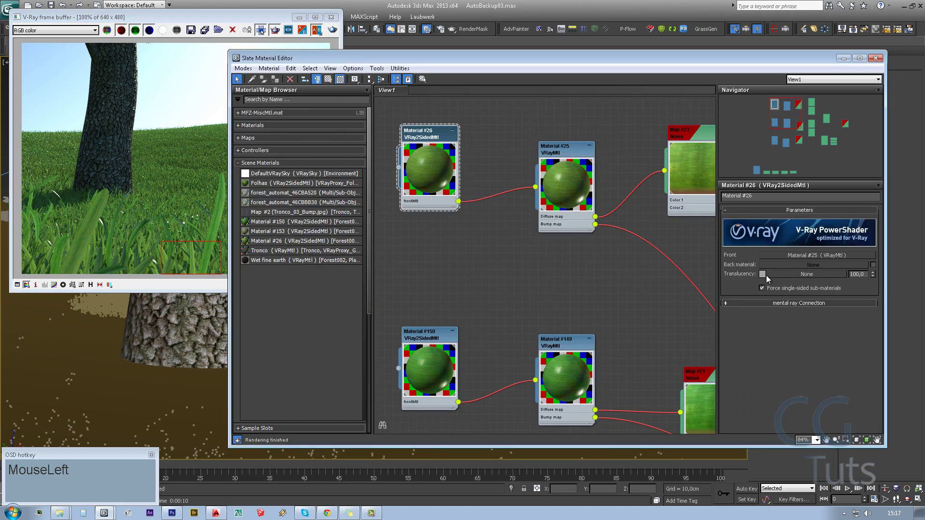
pyautogui.click(761, 275)
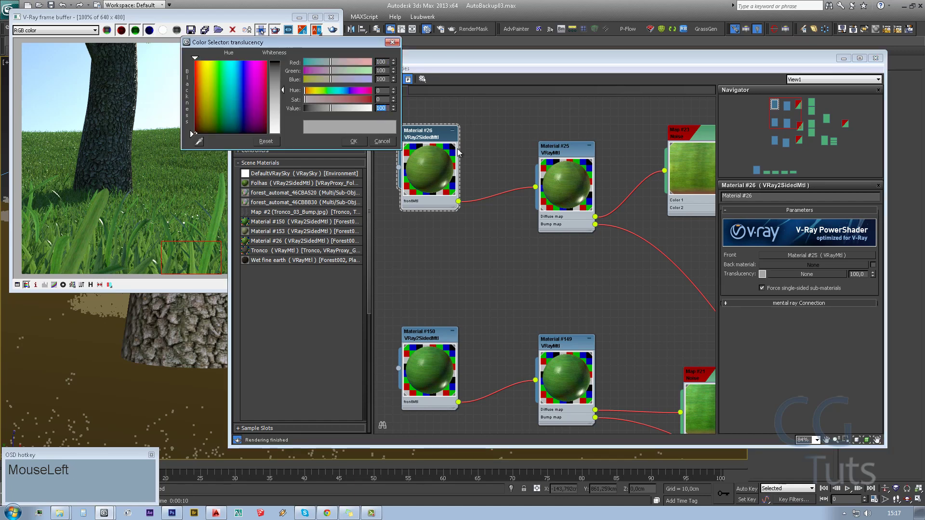
pyautogui.write('5')
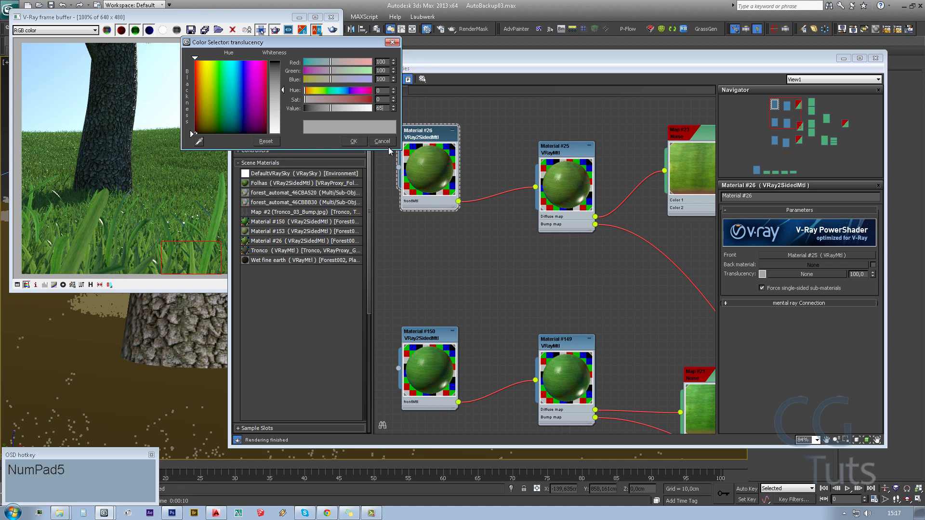
pyautogui.click(355, 141)
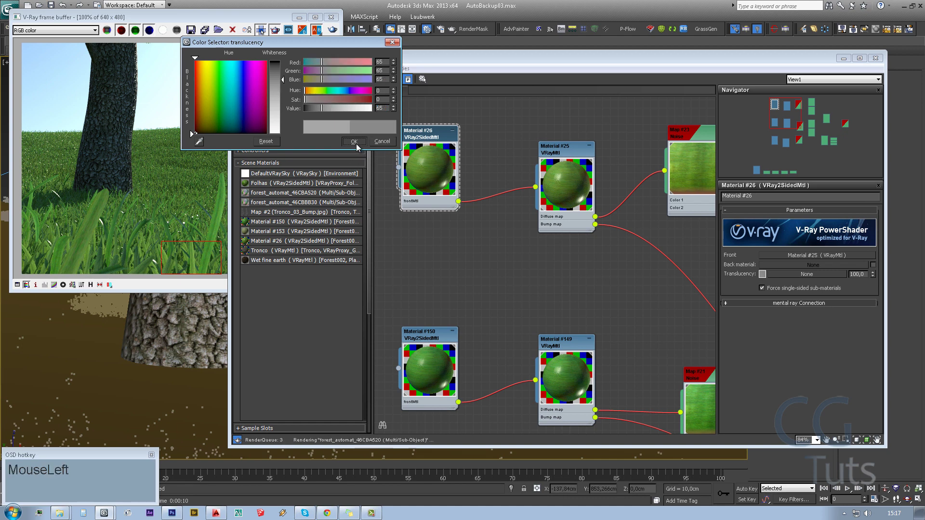
# - Set the translucency colour of the two-sided Material #150 to a value of 65 and start a test render of the region
pyautogui.click(434, 404)
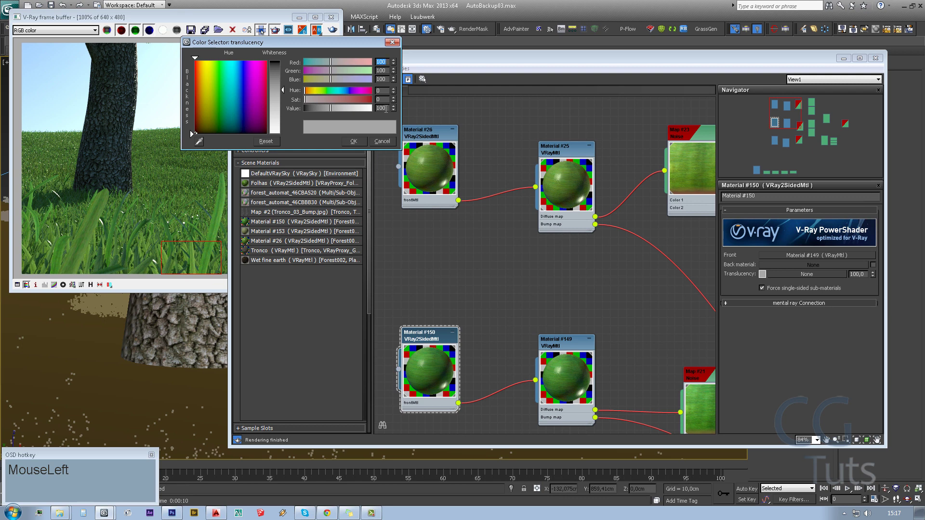
pyautogui.write('65')
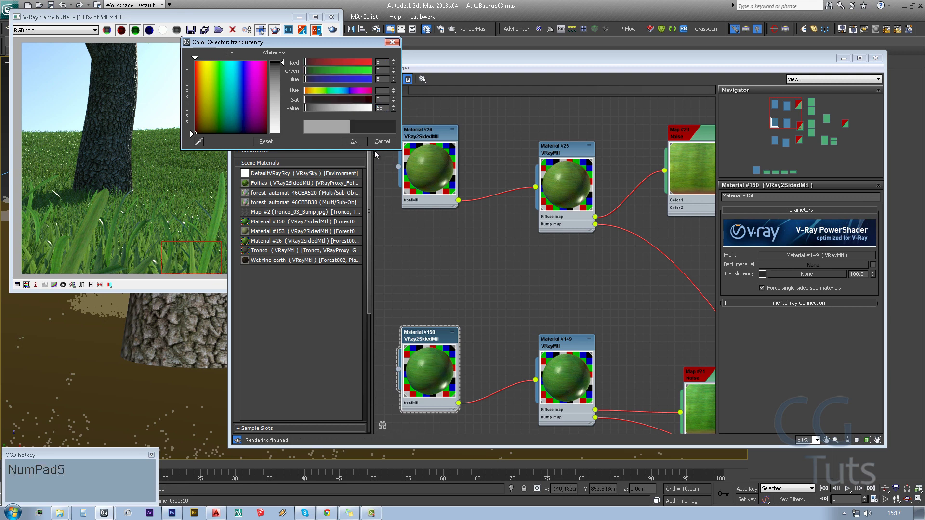
pyautogui.click(354, 141)
pyautogui.click(295, 247)
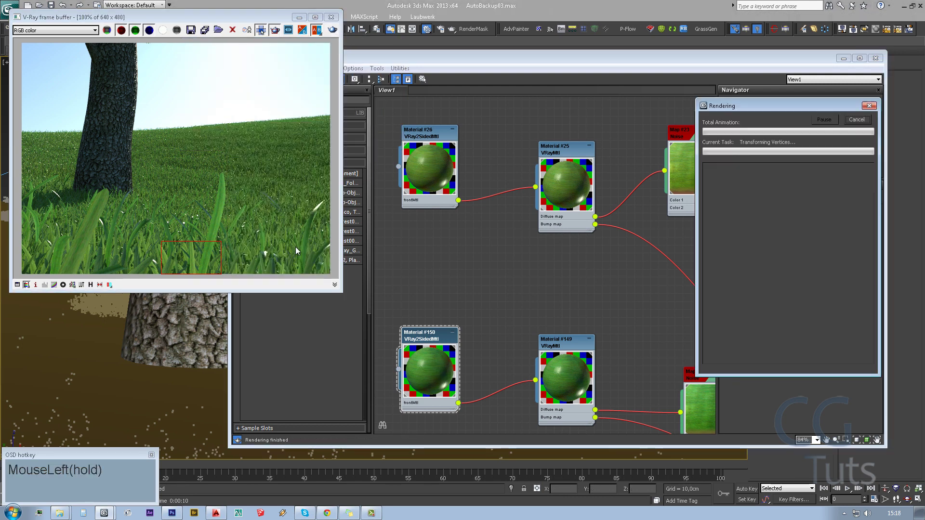
# - Examine the foreground grass up close in the frame buffer while the region test renders
pyautogui.moveTo(295, 246); pyautogui.dragTo(185, 262)
pyautogui.middleClick(185, 260)
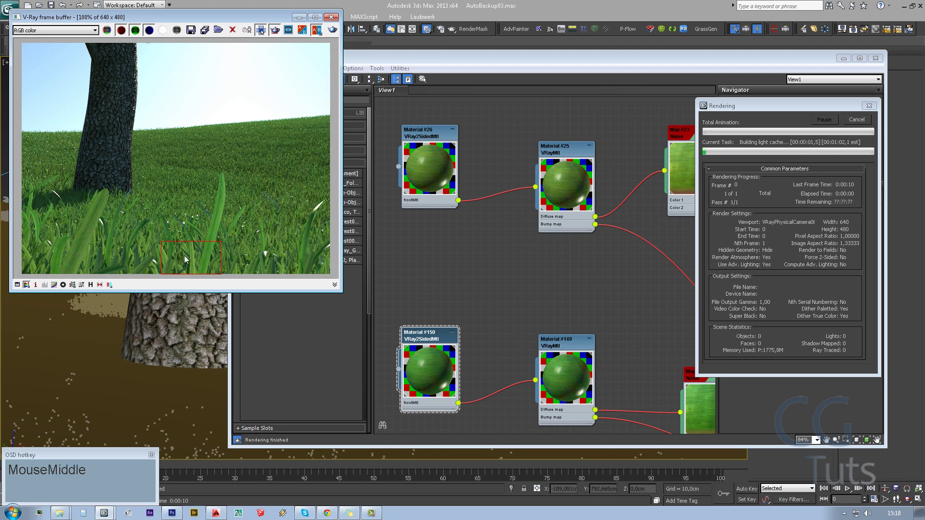
pyautogui.scroll(1, 185, 260)
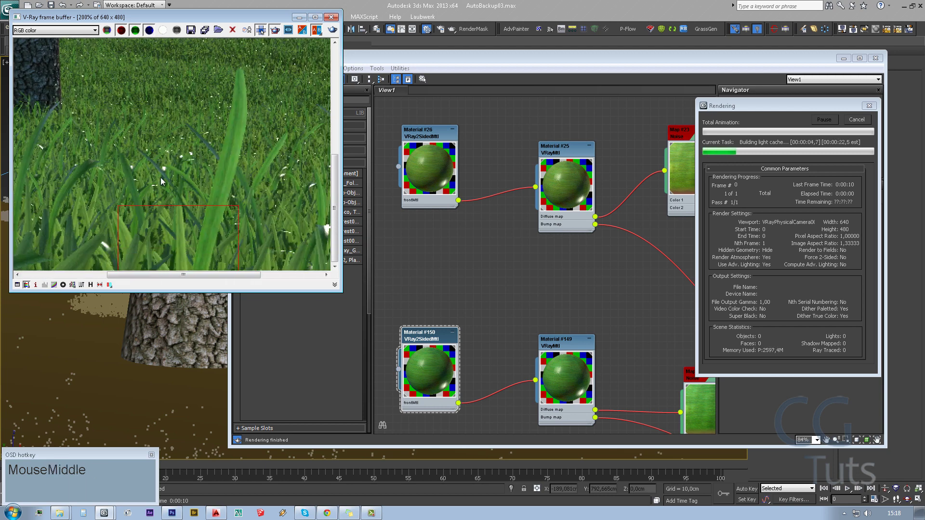
pyautogui.moveTo(161, 178); pyautogui.dragTo(253, 226, button='middle')
pyautogui.scroll(-1, 233, 225)
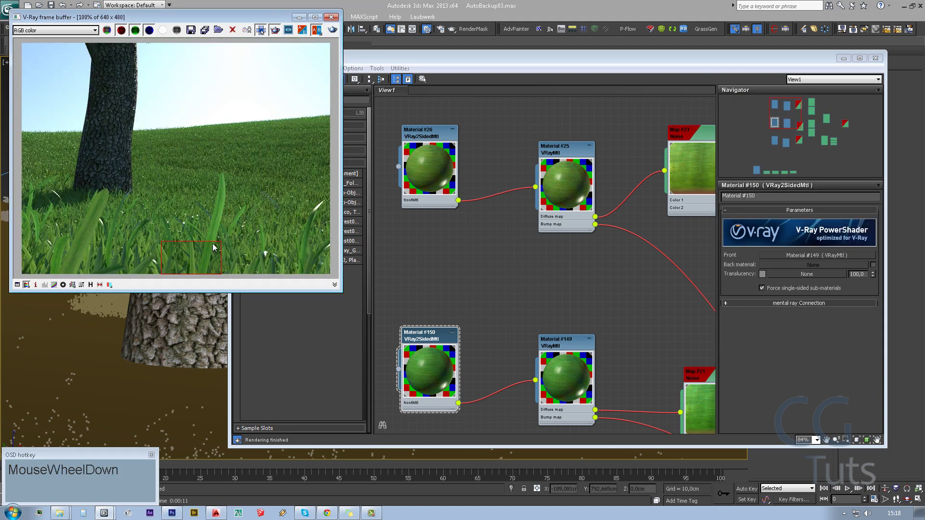
# - Turn off the render region and render the full frame to check the grass translucency
pyautogui.click(275, 30)
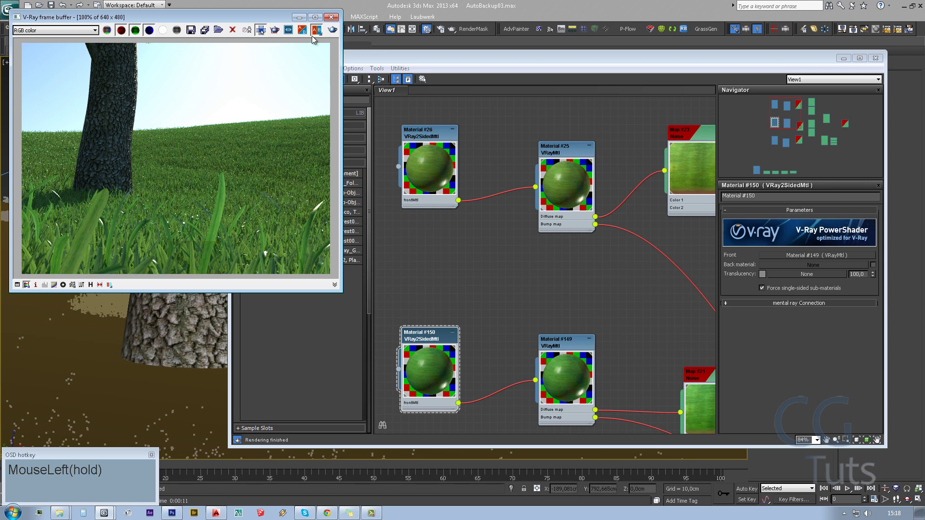
pyautogui.click(332, 30)
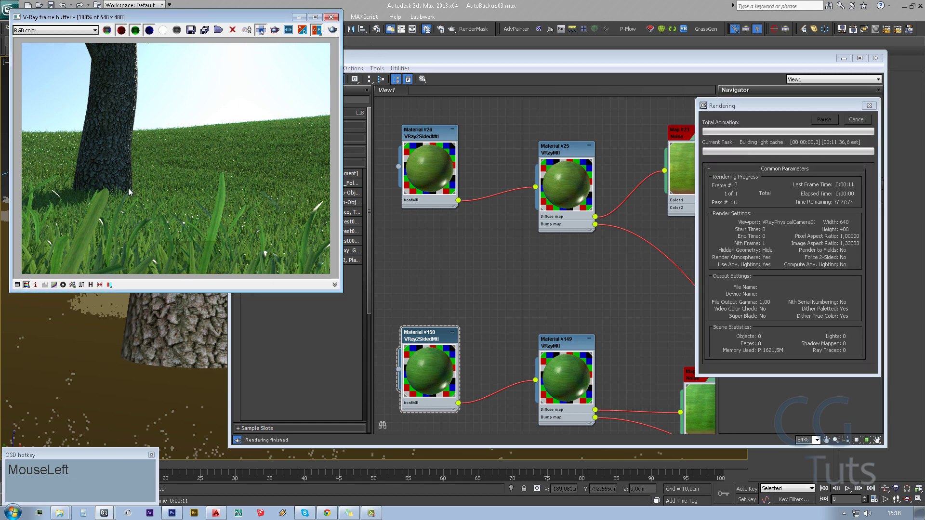
pyautogui.middleClick(211, 191)
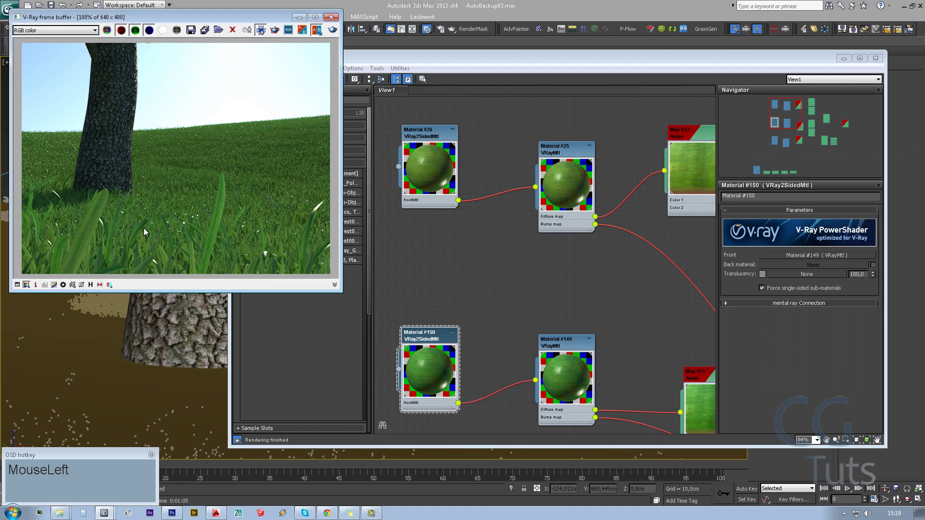
# - Set the translucency colour of the two-sided Material #150 to a value of 100
pyautogui.click(424, 403)
pyautogui.click(762, 274)
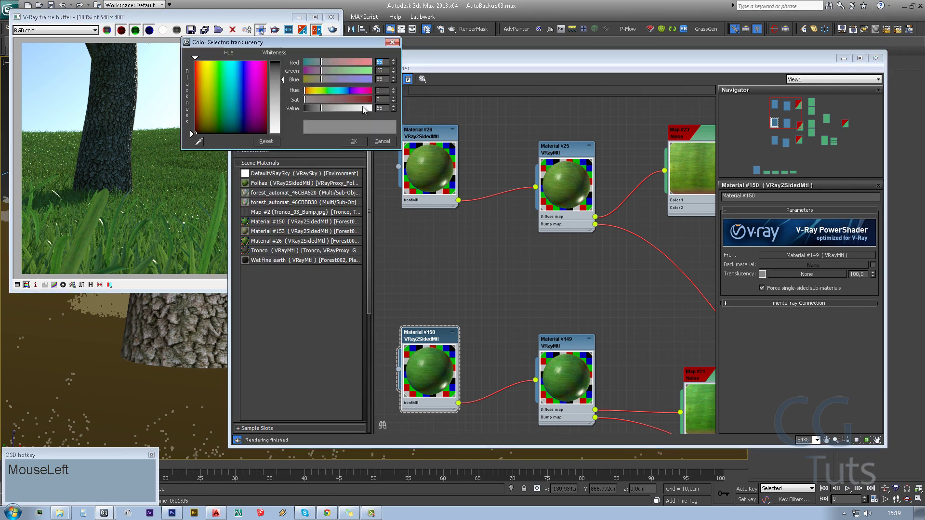
pyautogui.write('100')
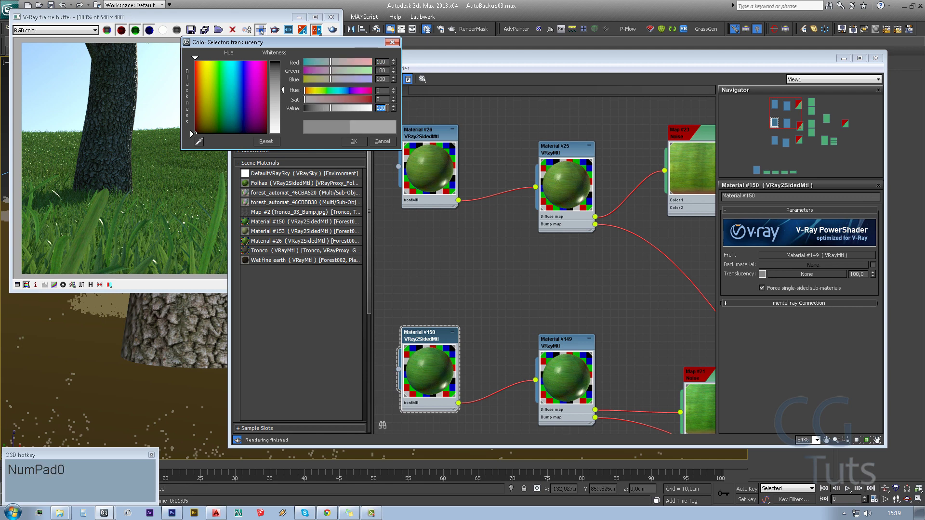
pyautogui.click(354, 141)
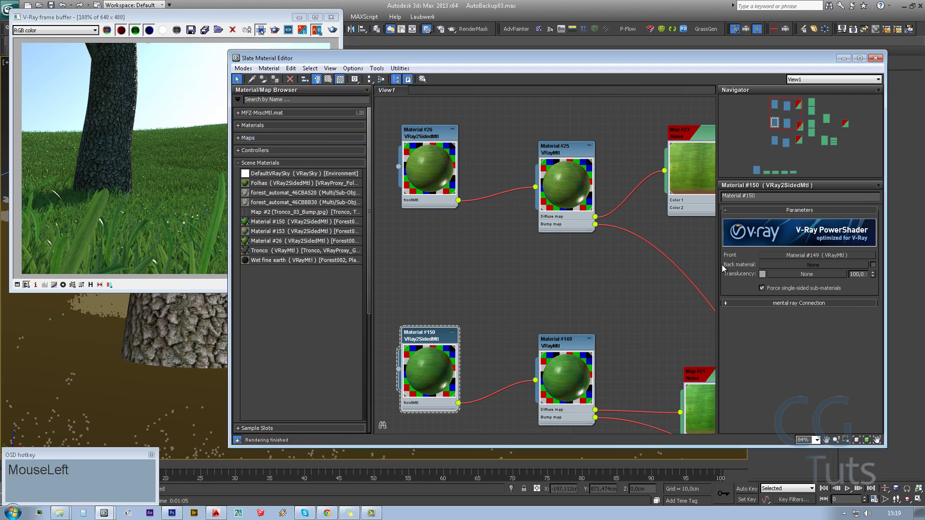
# - Copy the translucency colour of Material #150 and paste it onto the translucency of Material #26
pyautogui.rightClick(763, 281)
pyautogui.click(763, 277)
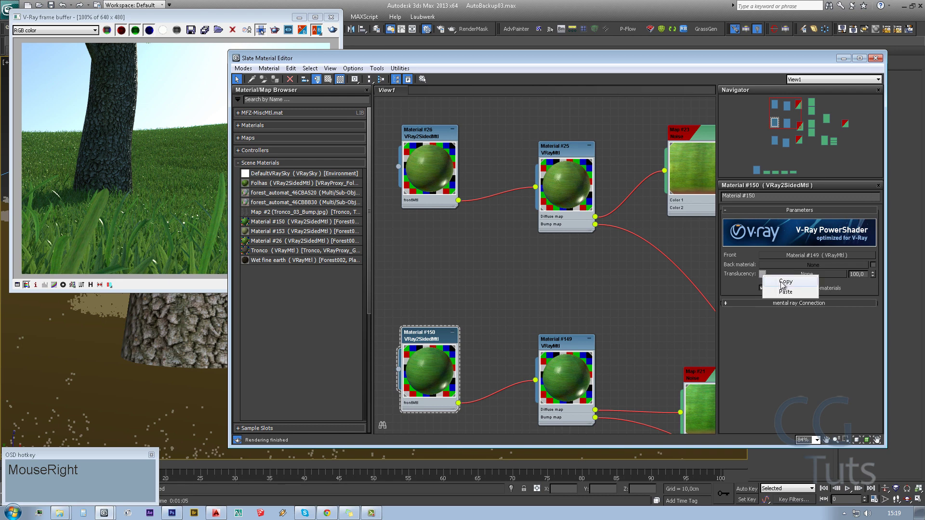
pyautogui.click(426, 202)
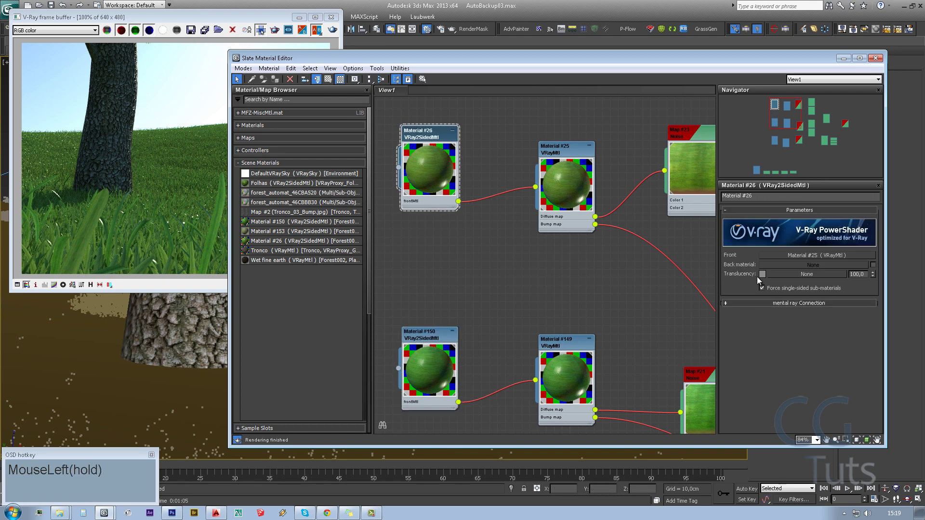
pyautogui.rightClick(761, 274)
pyautogui.click(771, 293)
# - Review the full-frame render once more and close the frame buffer
pyautogui.click(175, 174)
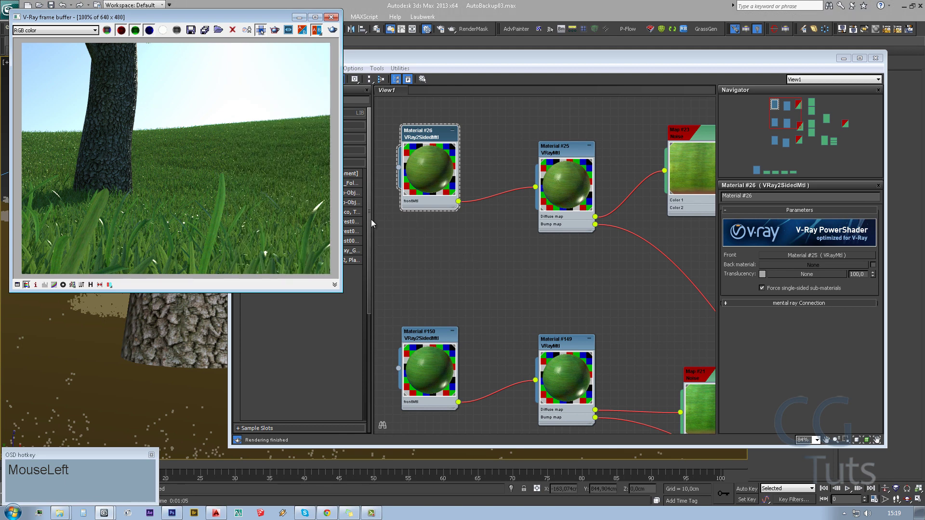
pyautogui.middleClick(95, 197)
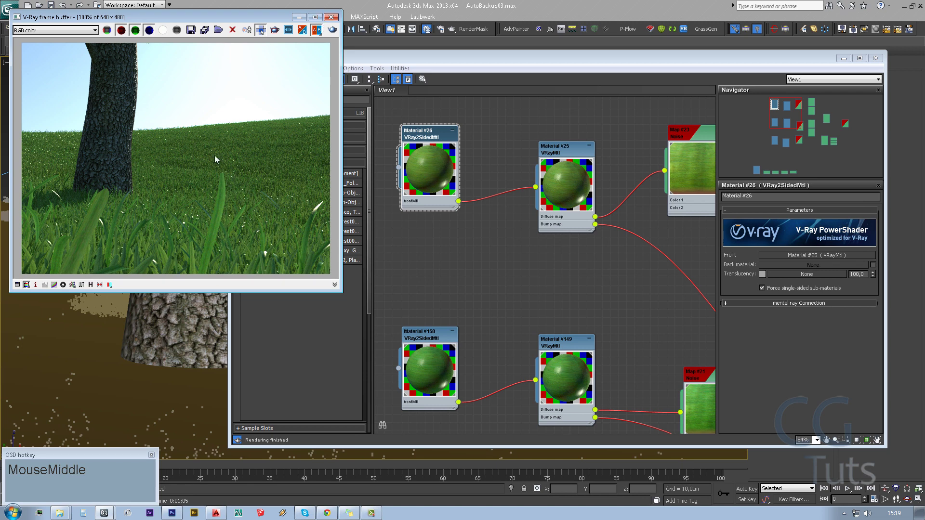
pyautogui.click(331, 17)
# - Disable the two Color Correction maps, #34 and #35, in Noise Map #21 of the Material #149 diffuse
pyautogui.moveTo(503, 288); pyautogui.dragTo(501, 288, button='middle')
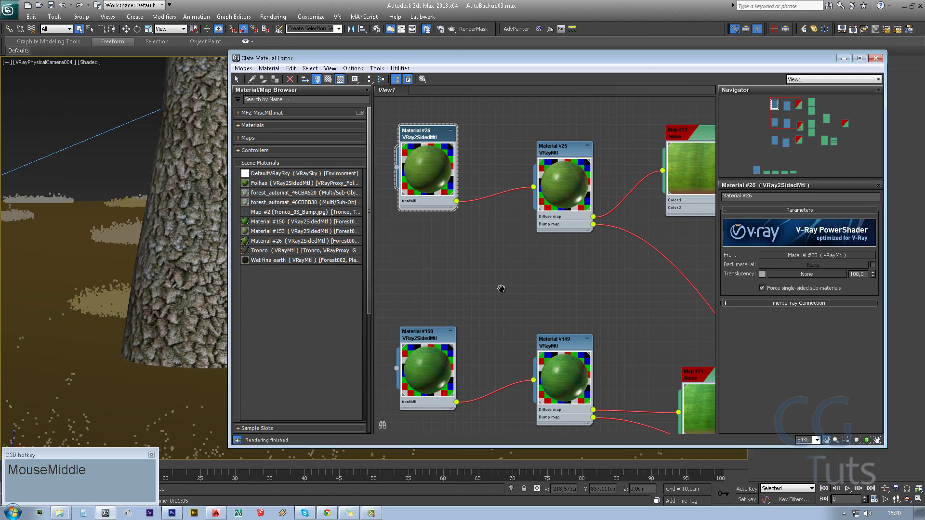
pyautogui.scroll(-2, 501, 288)
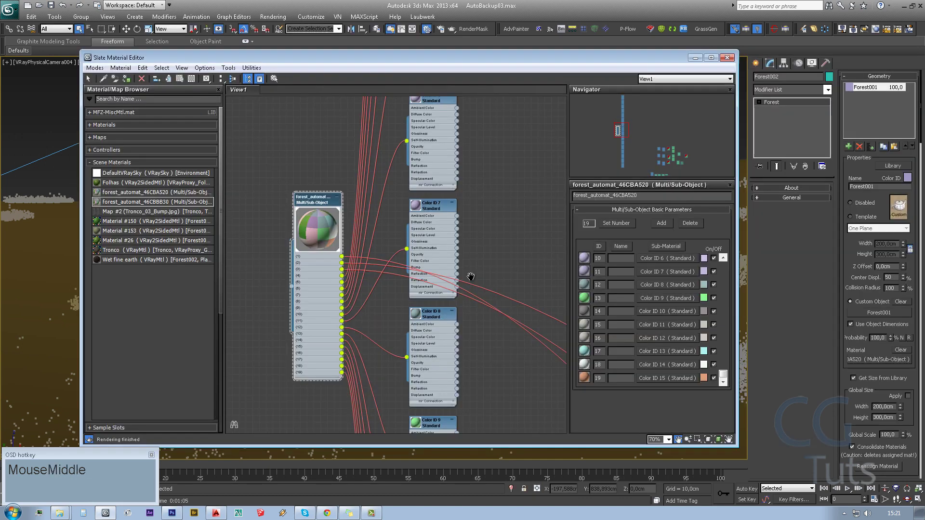
pyautogui.moveTo(471, 275); pyautogui.dragTo(436, 265, button='middle')
pyautogui.scroll(-4, 386, 230)
pyautogui.scroll(3, 407, 272)
pyautogui.scroll(4, 437, 266)
pyautogui.doubleClick(392, 310)
pyautogui.moveTo(534, 376); pyautogui.dragTo(490, 297, button='middle')
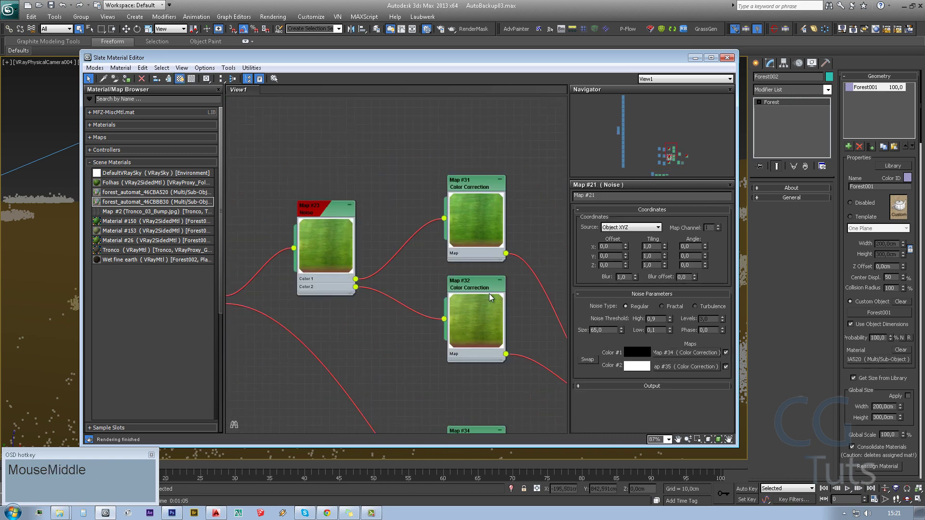
pyautogui.scroll(-2, 490, 297)
pyautogui.click(726, 352)
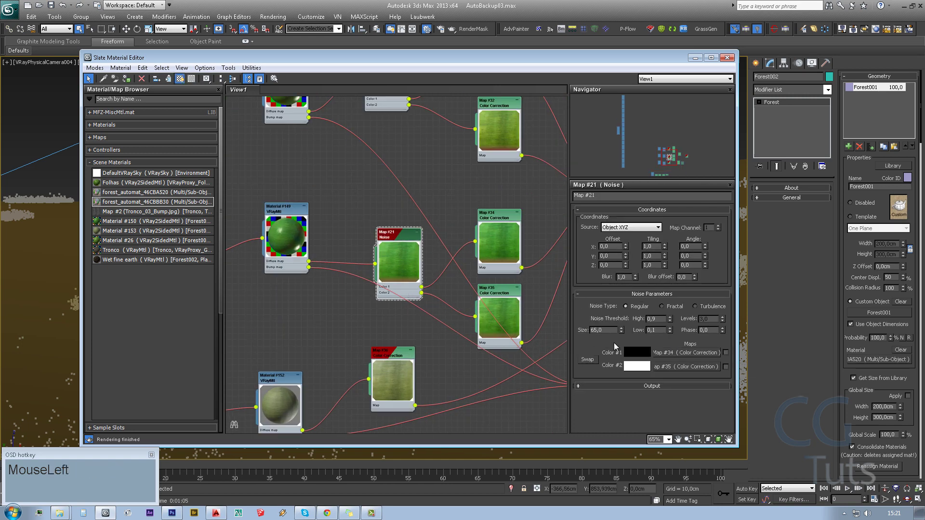
# - Disable the two Color Correction maps, #31 and #32, in Noise Map #23 of the Material #25 diffuse
pyautogui.moveTo(515, 183); pyautogui.dragTo(514, 288, button='middle')
pyautogui.doubleClick(379, 176)
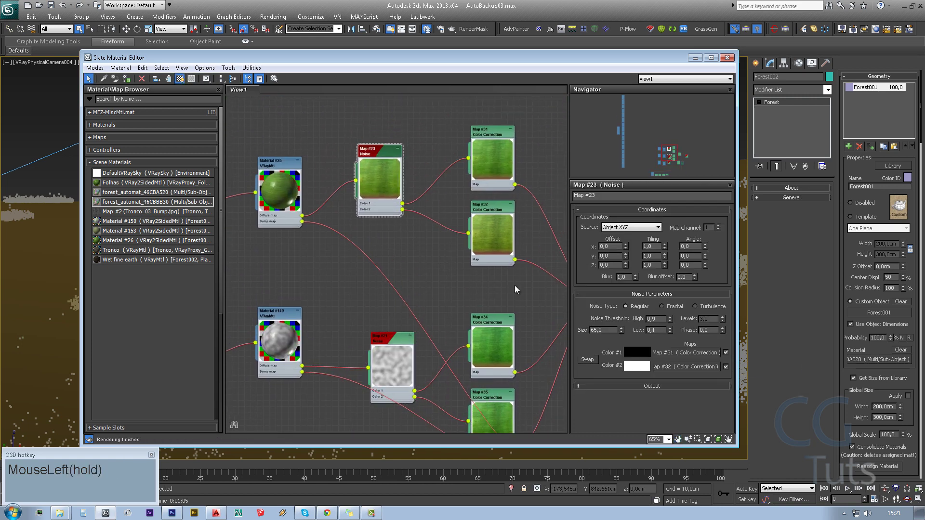
pyautogui.click(726, 367)
pyautogui.click(725, 353)
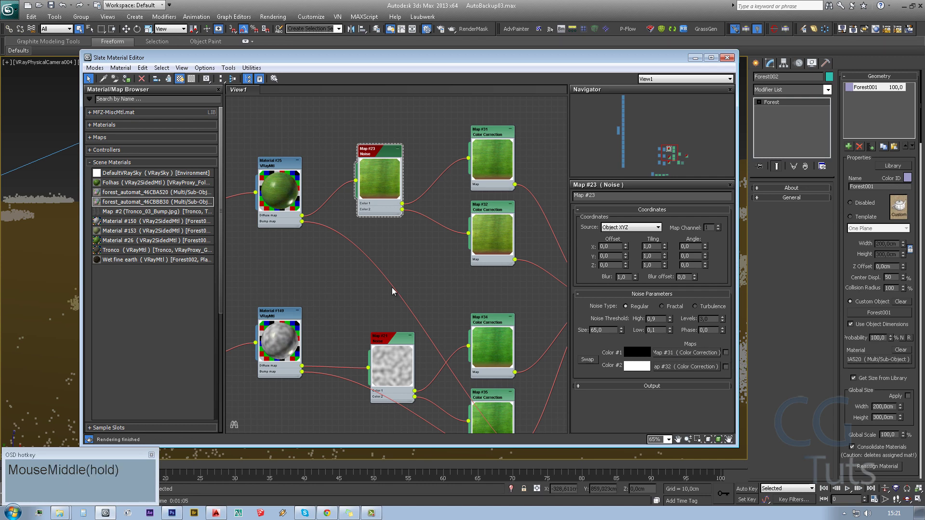
# - Select Material #149 and render the full frame to test the grass with plain noise colours
pyautogui.moveTo(392, 291); pyautogui.dragTo(477, 296, button='middle')
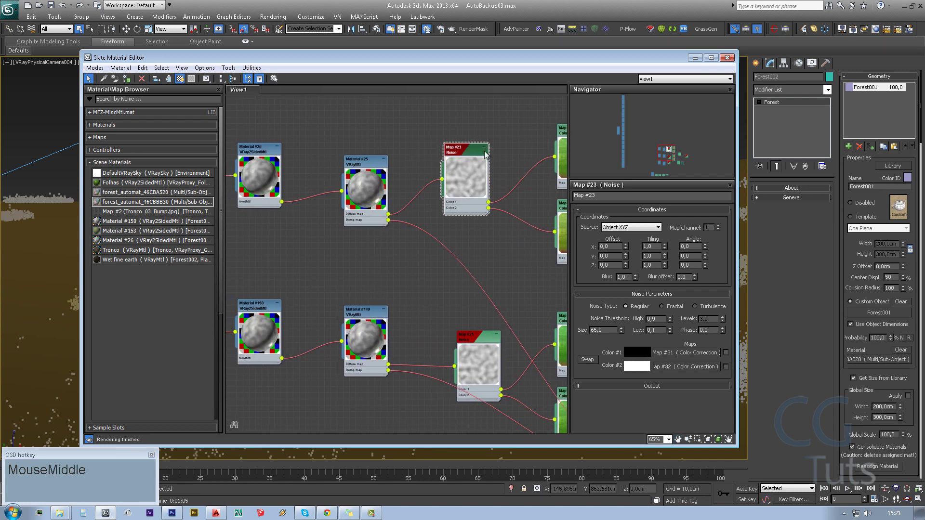
pyautogui.moveTo(381, 289); pyautogui.dragTo(389, 277, button='middle')
pyautogui.click(376, 357)
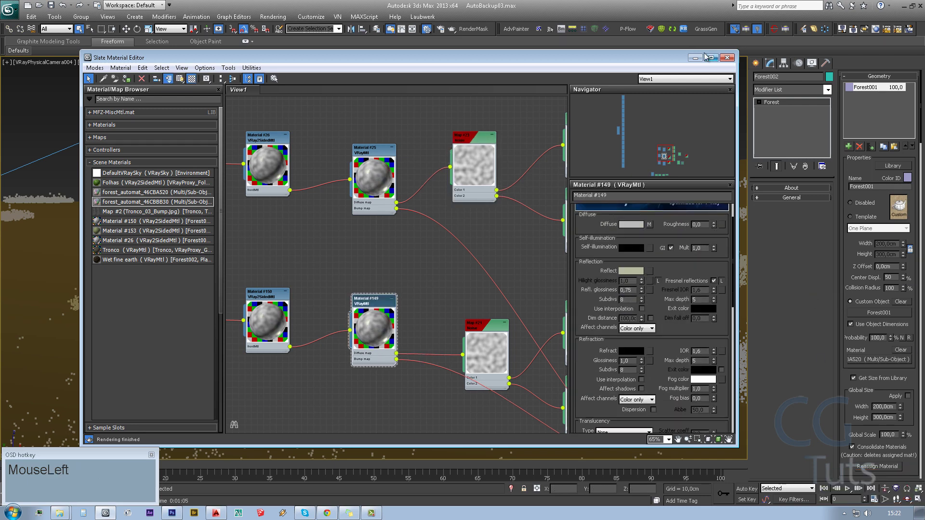
pyautogui.click(449, 30)
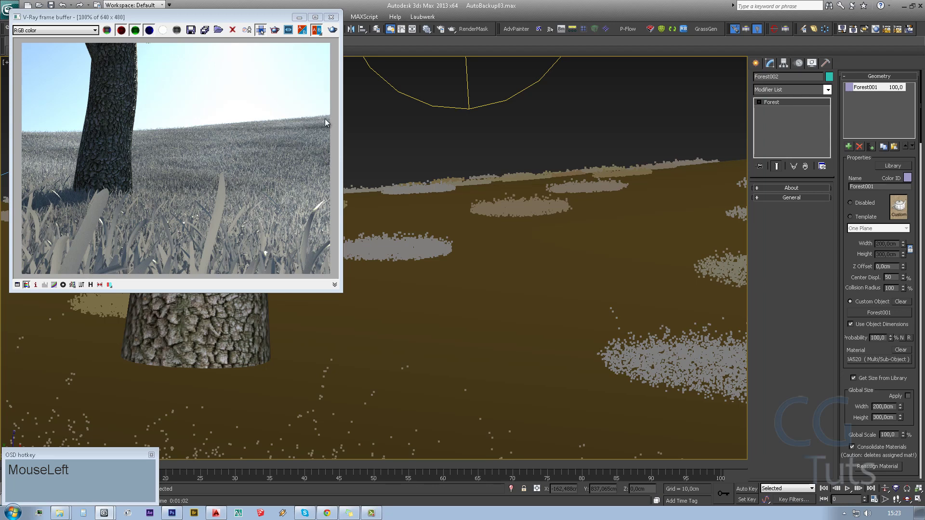
# - Reopen the material editor and set Color #1 of Noise Map #21 to pure red with saturation and value at 255
pyautogui.click(427, 29)
pyautogui.moveTo(440, 60); pyautogui.dragTo(559, 49)
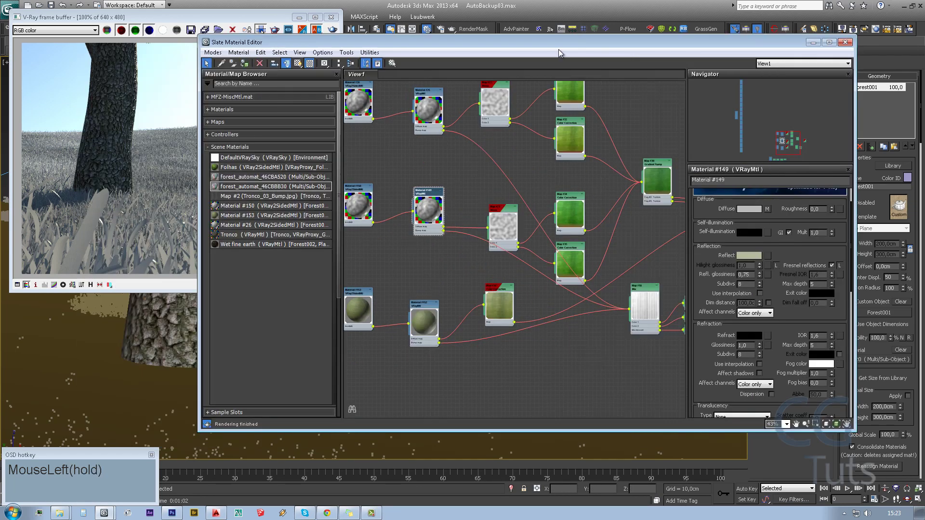
pyautogui.scroll(5, 518, 270)
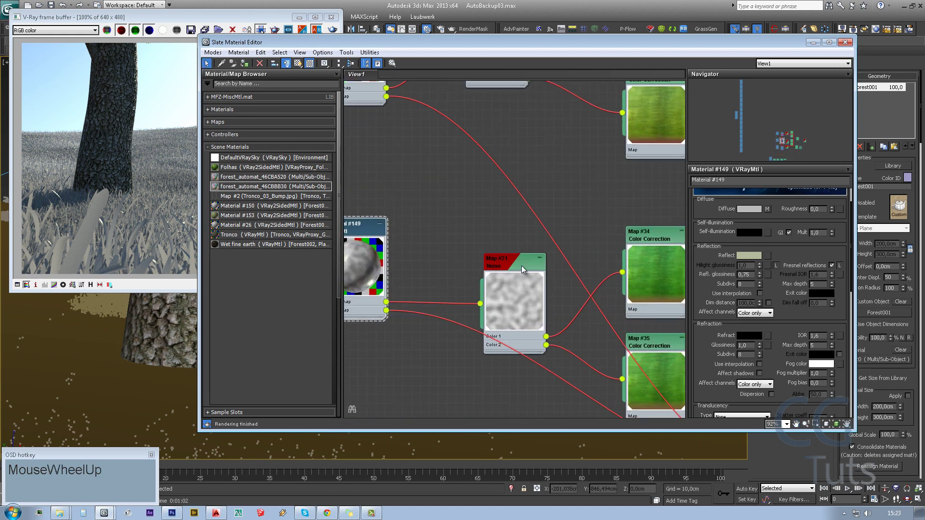
pyautogui.doubleClick(521, 265)
pyautogui.click(754, 337)
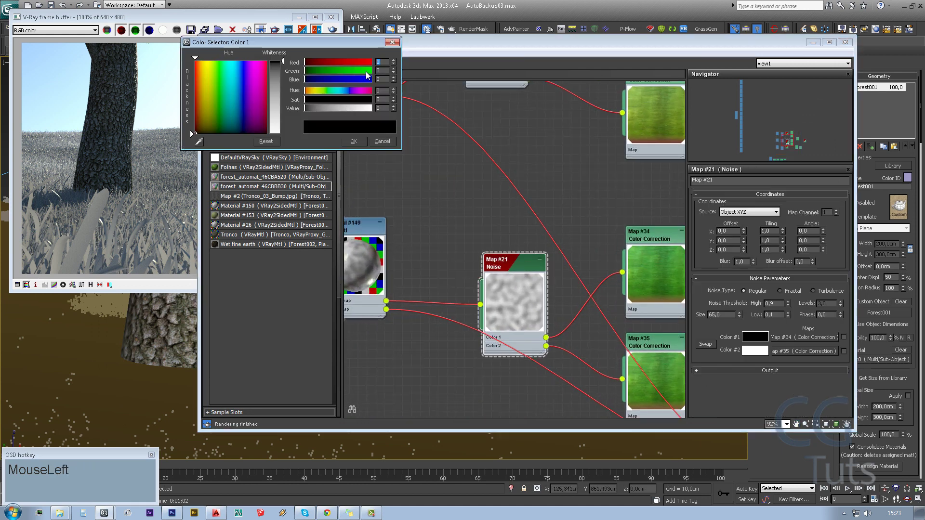
pyautogui.moveTo(370, 90)
pyautogui.mouseDown()
pyautogui.moveTo(378, 97)
pyautogui.moveTo(371, 100)
pyautogui.moveTo(400, 109)
pyautogui.moveTo(391, 111)
pyautogui.mouseUp()
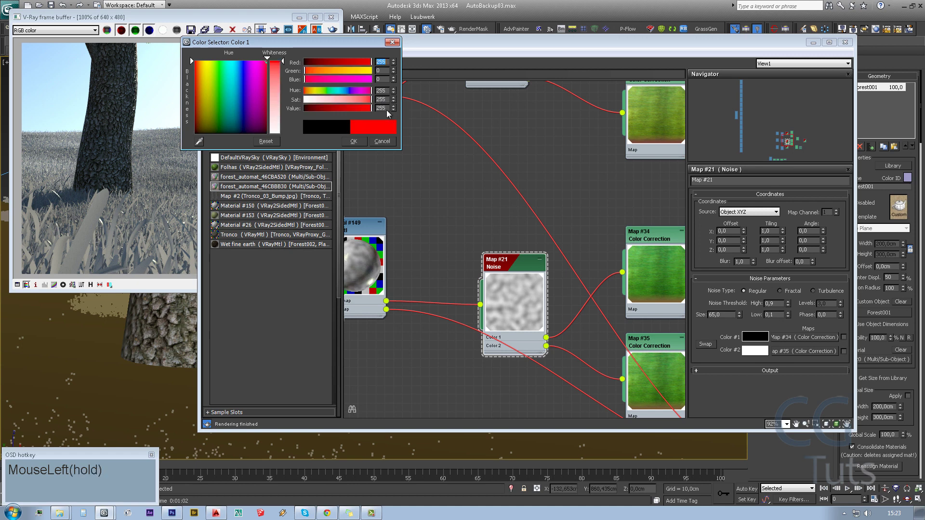
pyautogui.click(354, 141)
# - Set Color #2 of Noise Map #21 to bright cyan-blue with hue 140, saturation 255 and value 255
pyautogui.click(755, 350)
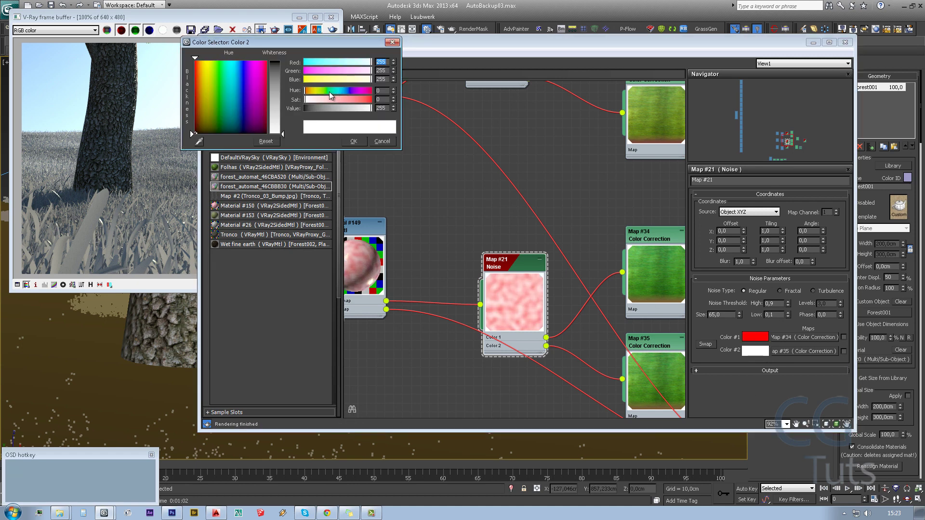
pyautogui.moveTo(325, 92)
pyautogui.mouseDown()
pyautogui.moveTo(322, 102)
pyautogui.moveTo(341, 110)
pyautogui.mouseUp()
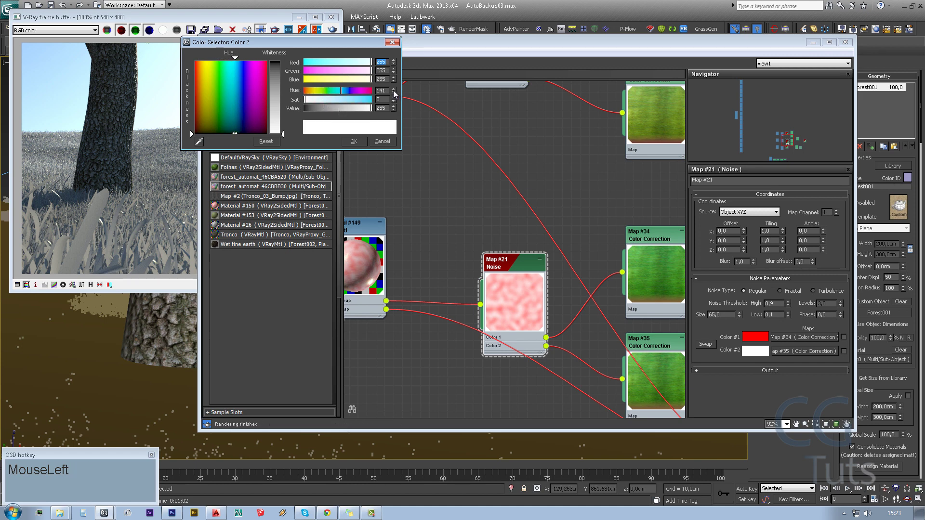
pyautogui.moveTo(365, 99); pyautogui.dragTo(381, 101)
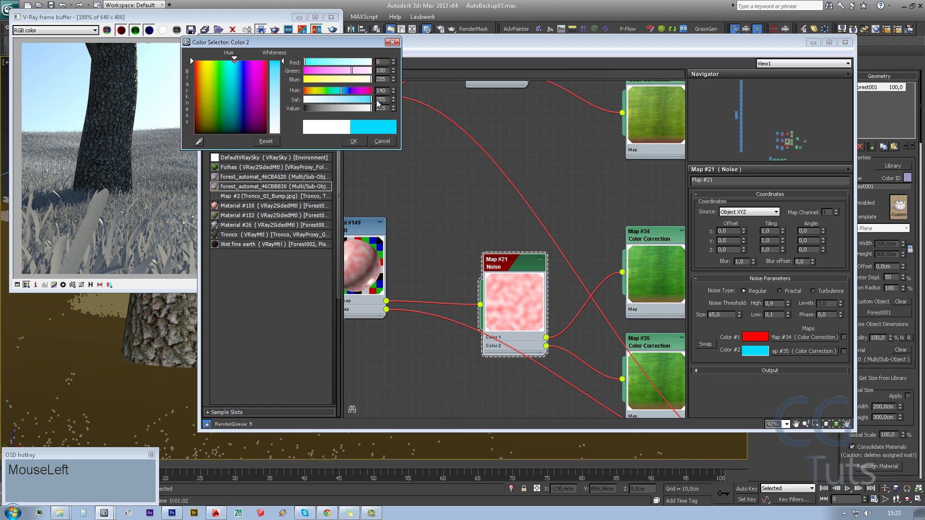
pyautogui.click(353, 141)
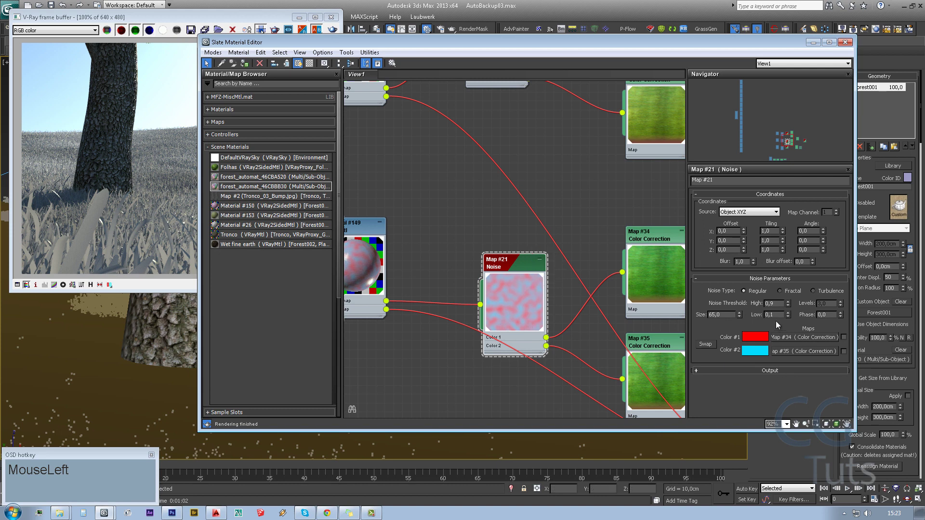
# - Copy the red Color #1 from Noise Map #21 and paste it onto Color #1 of Noise Map #23
pyautogui.scroll(-2, 520, 299)
pyautogui.scroll(1, 510, 217)
pyautogui.moveTo(505, 205); pyautogui.dragTo(492, 111, button='middle')
pyautogui.rightClick(754, 337)
pyautogui.click(766, 337)
pyautogui.doubleClick(491, 113)
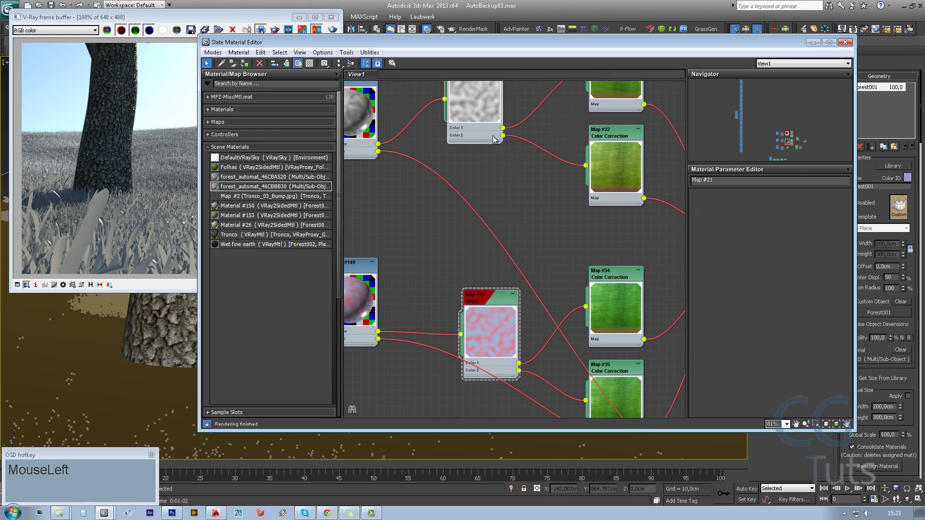
pyautogui.rightClick(759, 338)
pyautogui.click(771, 344)
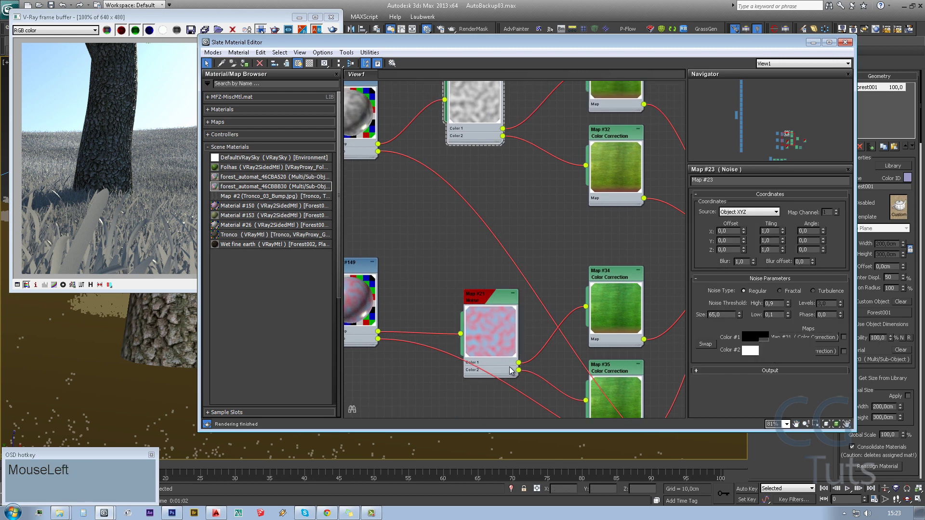
# - Copy Color #2 from Noise Map #21 onto Color #2 of Noise Map #23 and open the pasted colour for editing
pyautogui.doubleClick(492, 332)
pyautogui.rightClick(752, 348)
pyautogui.click(780, 354)
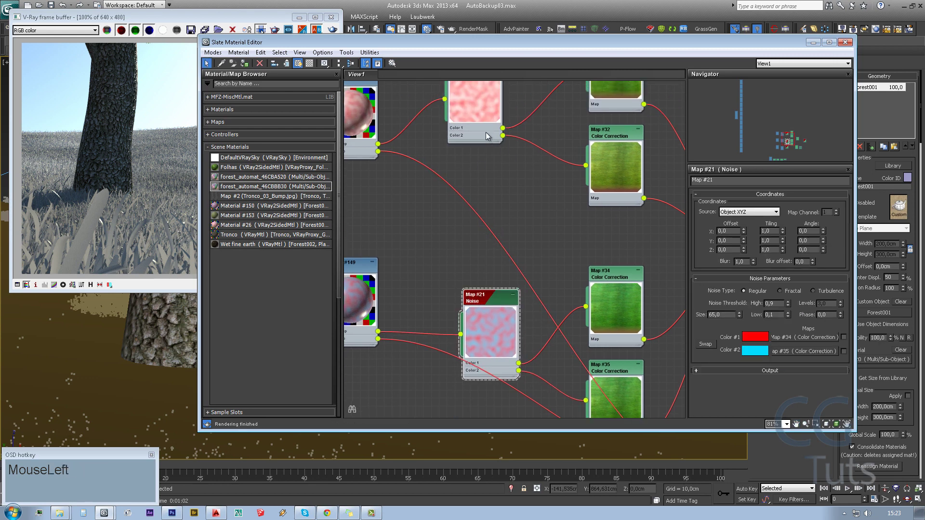
pyautogui.doubleClick(482, 105)
pyautogui.rightClick(757, 352)
pyautogui.click(780, 368)
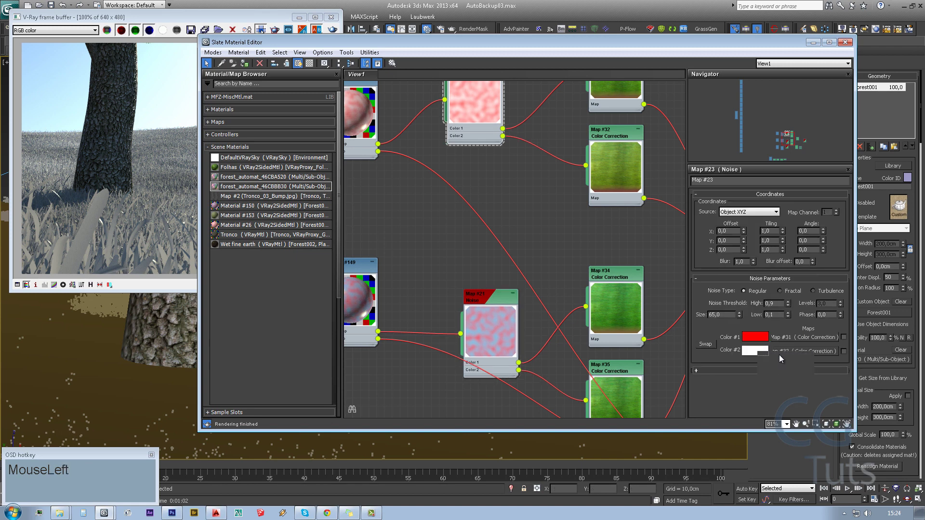
pyautogui.click(754, 351)
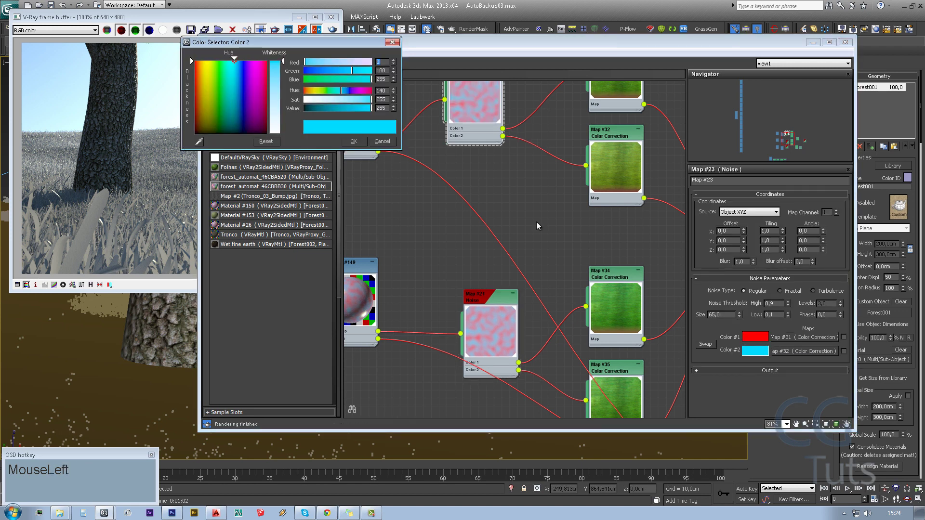
# - Accept the pasted Color #2 and set the noise thresholds of Noise Map #23 to High 0.65 and Low 0.25
pyautogui.click(492, 198)
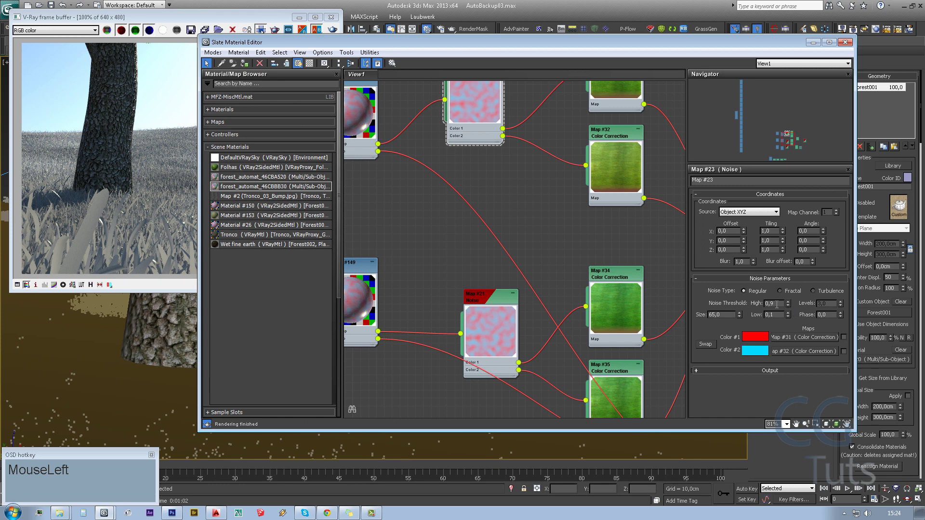
pyautogui.moveTo(772, 306); pyautogui.dragTo(769, 337)
pyautogui.press('KP_5')
# - Set the noise thresholds of Noise Map #21 to High 0.65 and Low 0.35
pyautogui.click(780, 301)
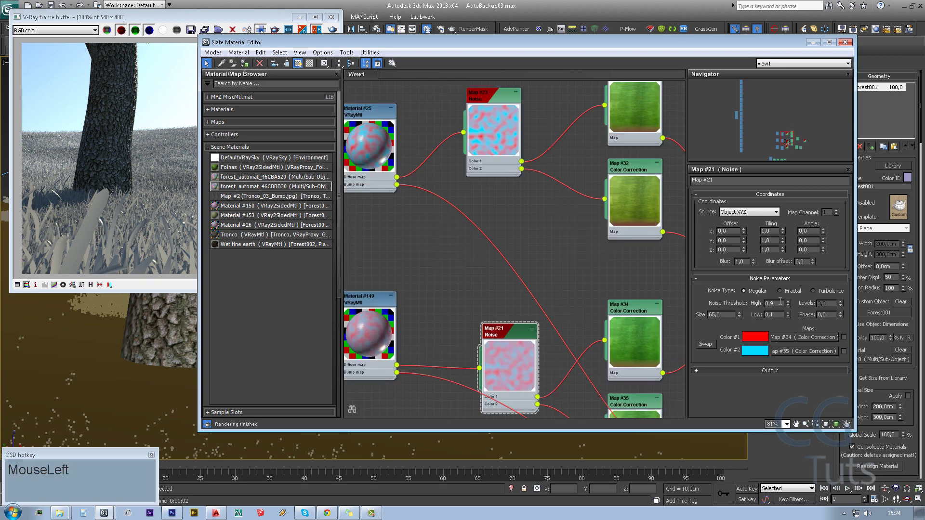
pyautogui.write(',65')
pyautogui.press('Tab')
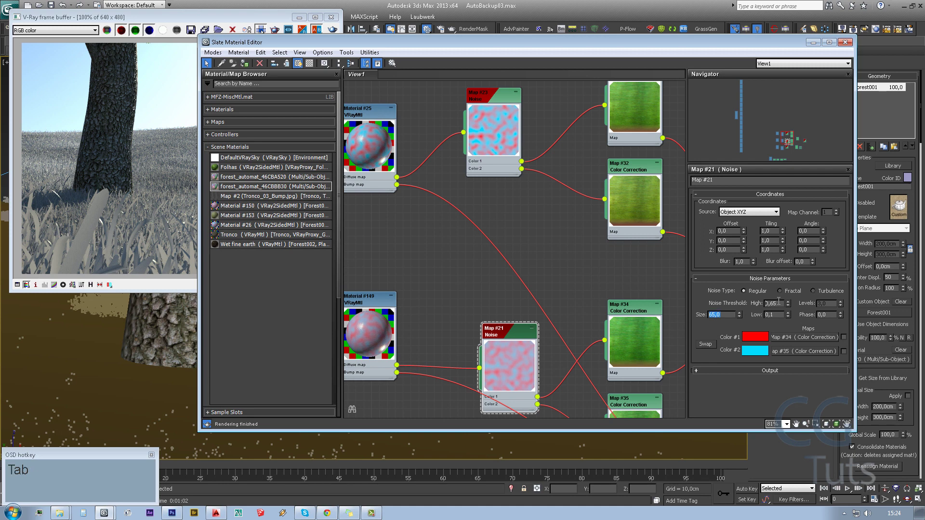
pyautogui.write(',6')
pyautogui.press('BackSpace')
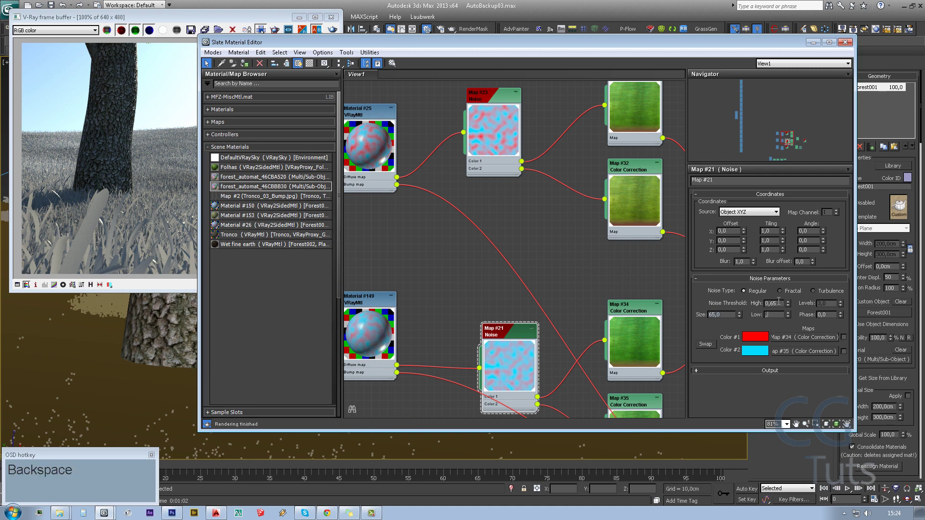
pyautogui.write('25')
pyautogui.press('Return')
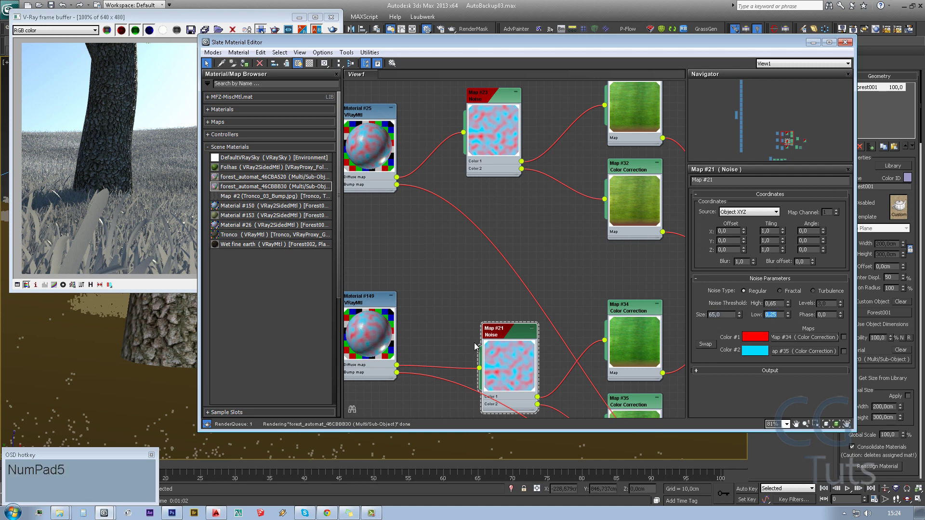
pyautogui.write(',35')
pyautogui.press('Return')
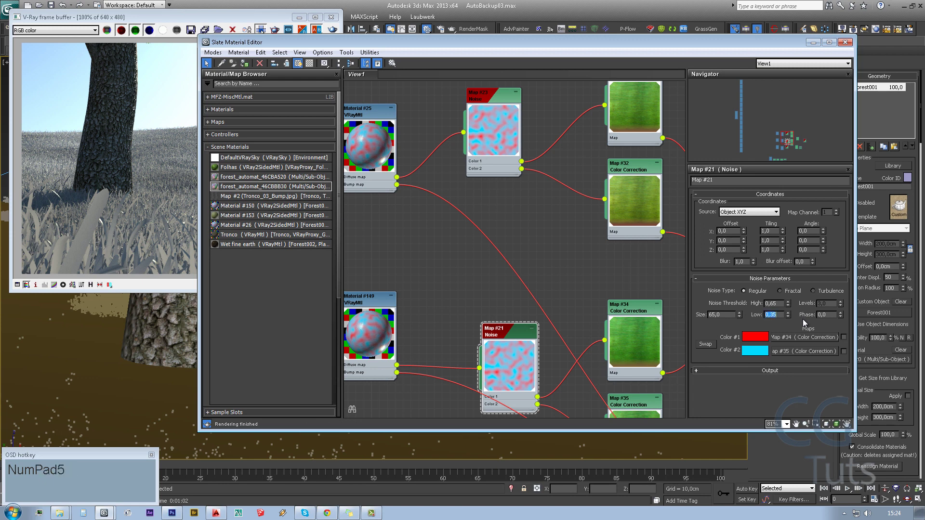
# - Set the Low noise threshold of Noise Map #23 to 0.35 and run a test render
pyautogui.click(488, 169)
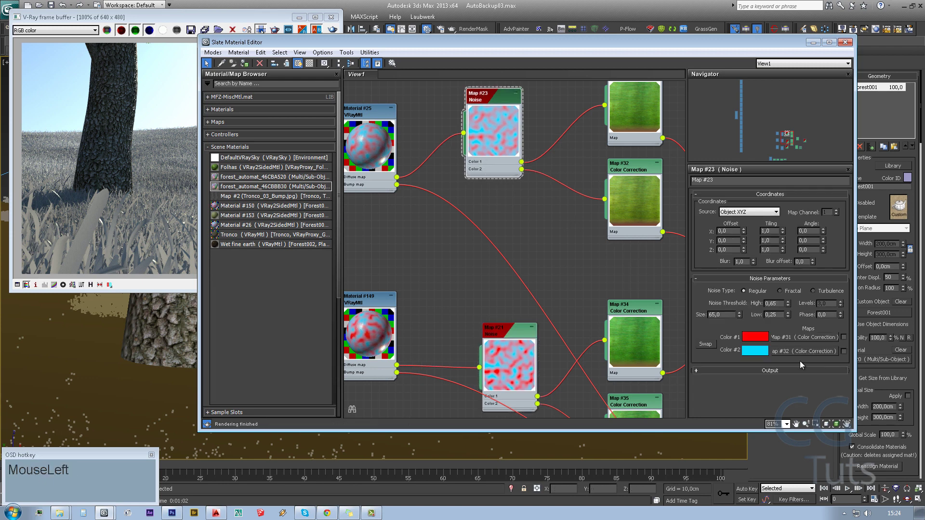
pyautogui.doubleClick(770, 314)
pyautogui.write(',35')
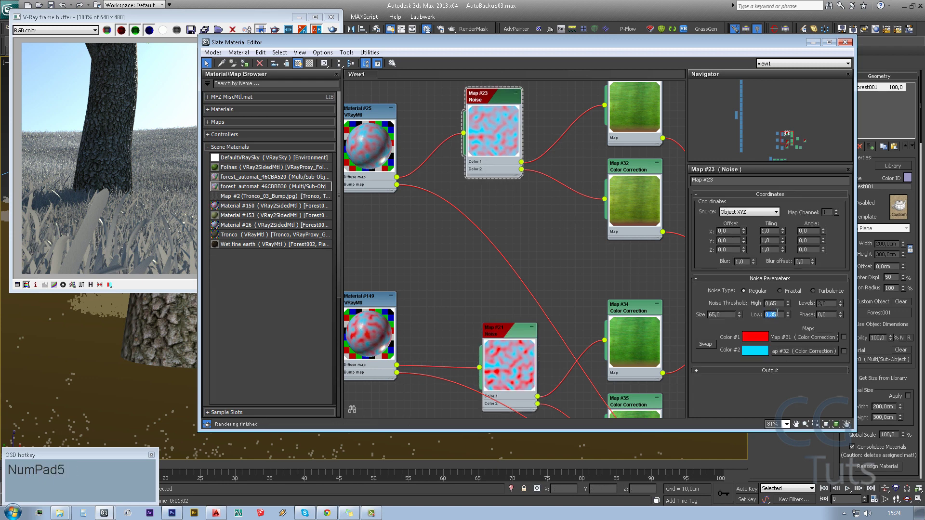
pyautogui.click(326, 27)
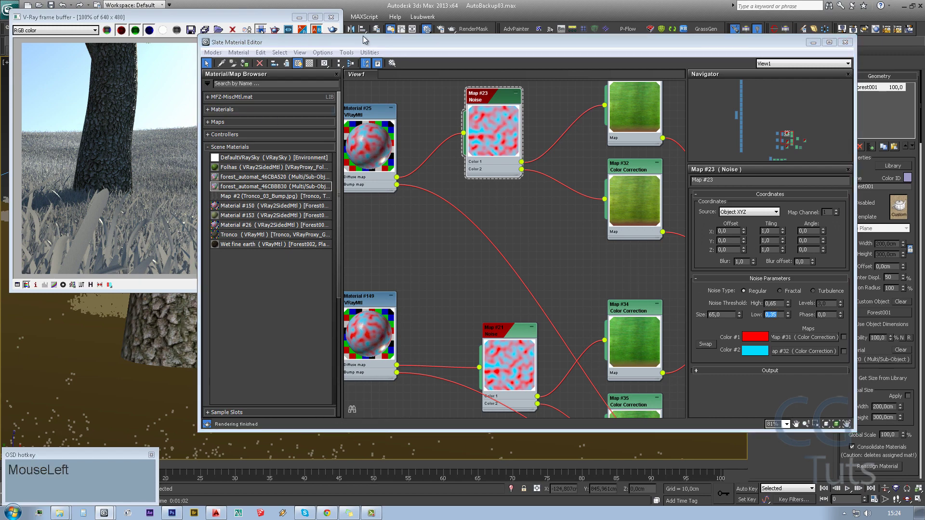
pyautogui.click(333, 30)
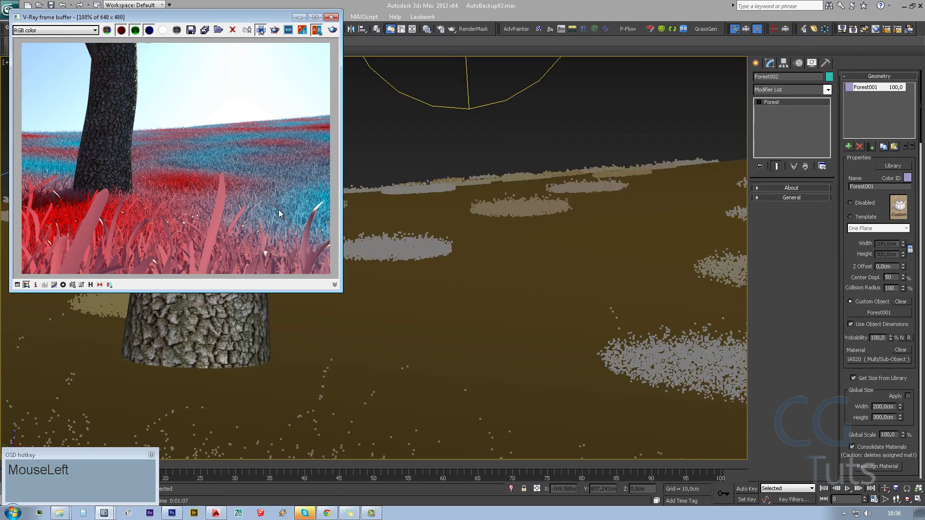
# - Compare the red and cyan patches in the rendered grass with Noise Map #23 and its connected Color Correction maps
pyautogui.click(426, 29)
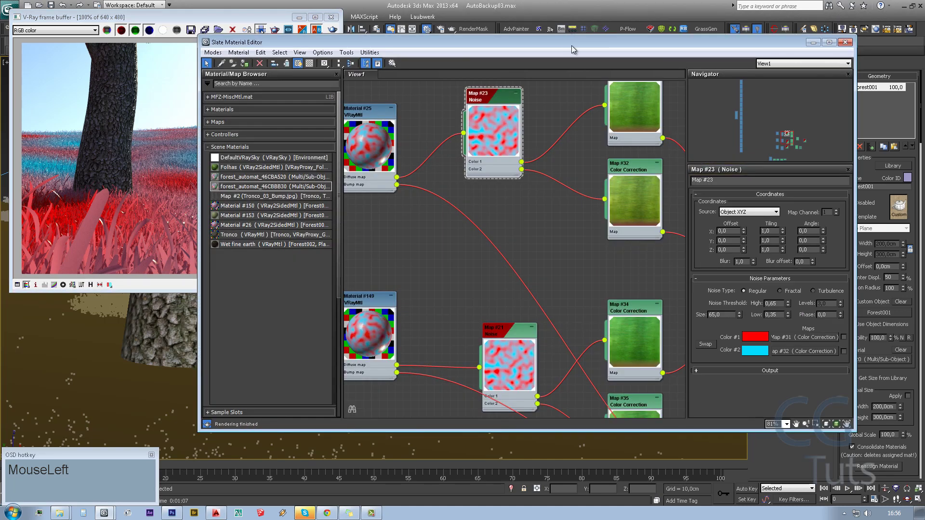
pyautogui.click(158, 215)
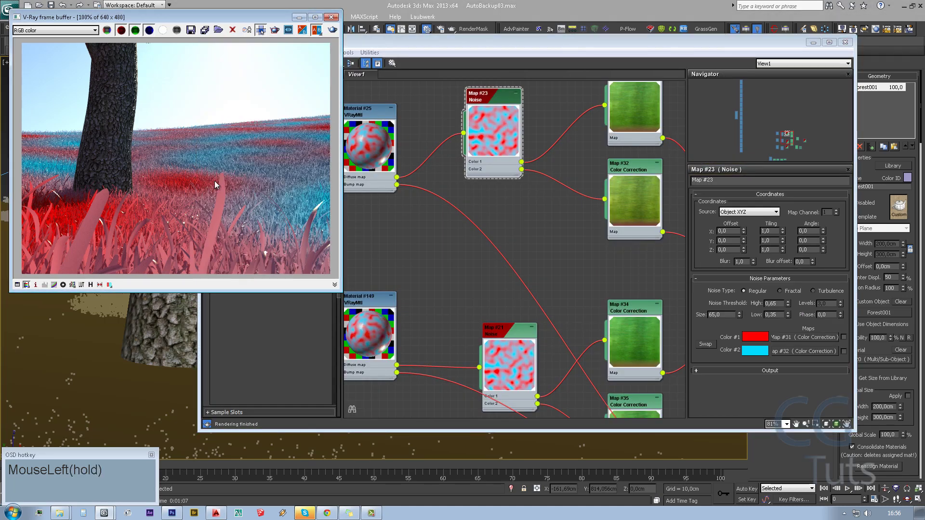
pyautogui.moveTo(215, 182); pyautogui.dragTo(198, 183)
pyautogui.moveTo(607, 193); pyautogui.dragTo(481, 196, button='middle')
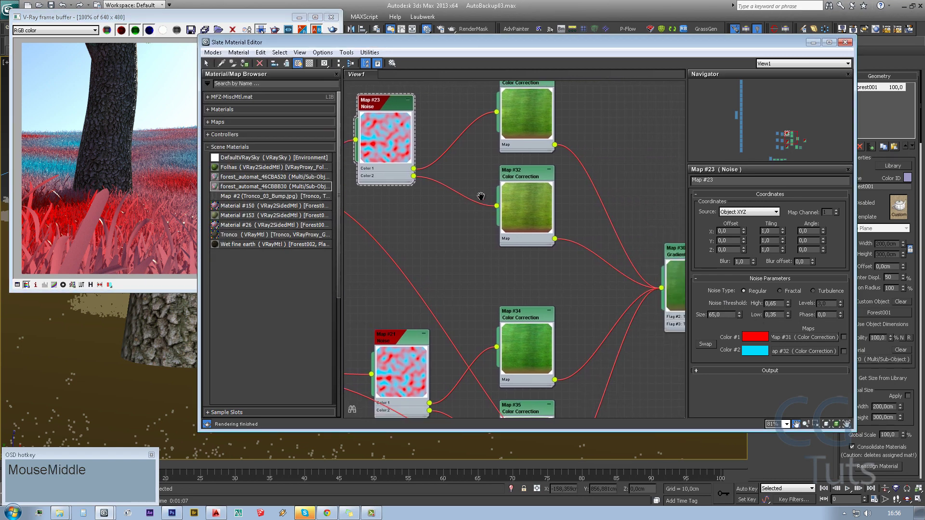
pyautogui.moveTo(539, 111); pyautogui.dragTo(528, 164, button='middle')
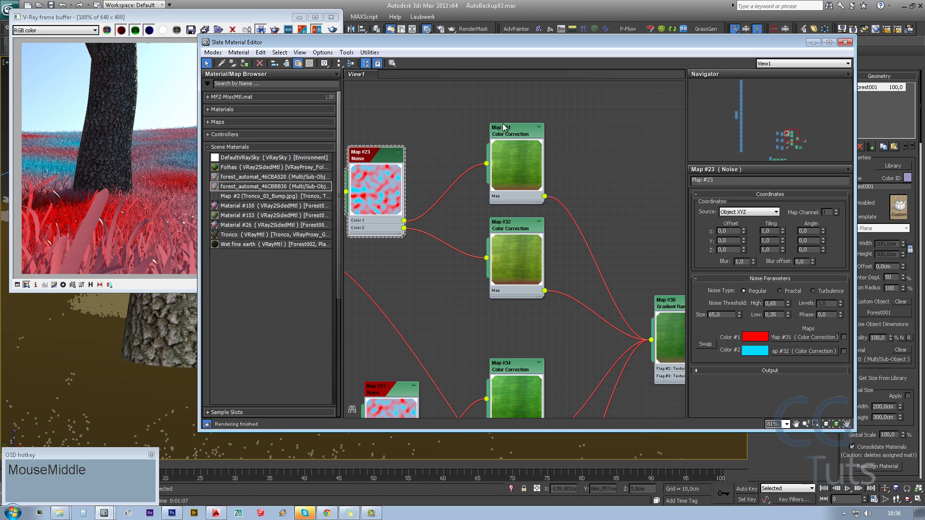
pyautogui.moveTo(542, 273); pyautogui.dragTo(541, 266, button='middle')
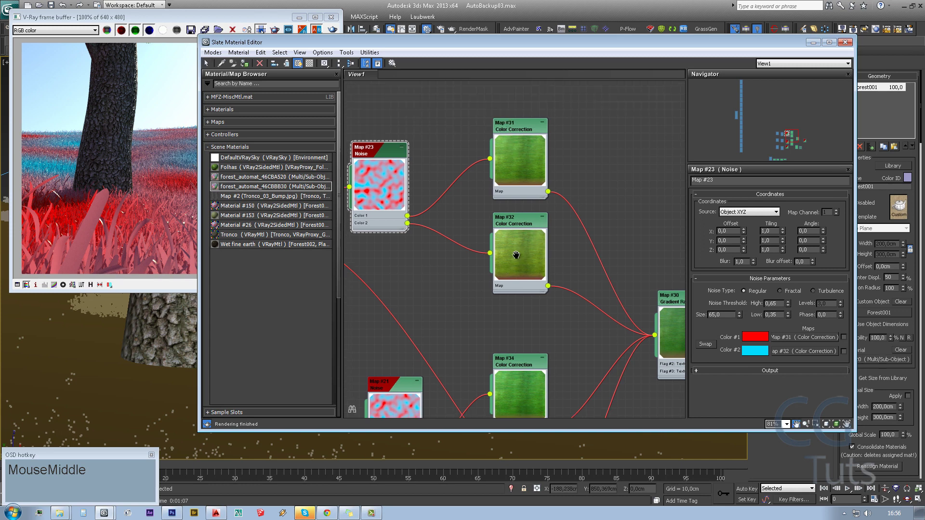
pyautogui.click(378, 218)
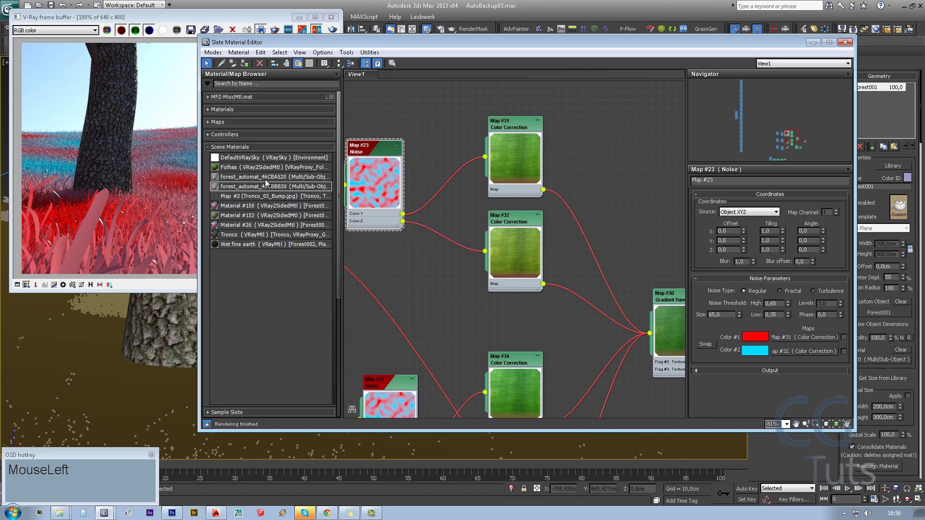
pyautogui.click(96, 211)
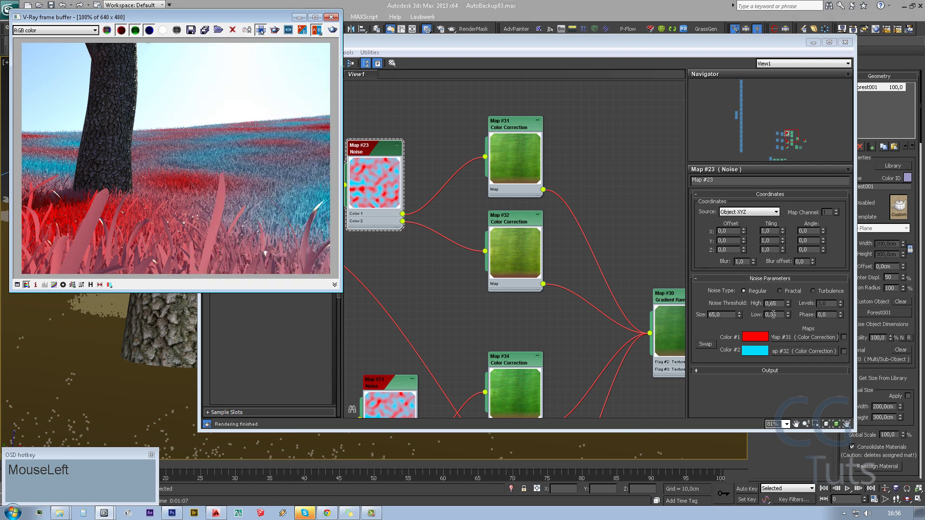
# - Set the noise thresholds of Noise Map #23 to Low 0.25 and High 0.75 and run a test render
pyautogui.click(771, 315)
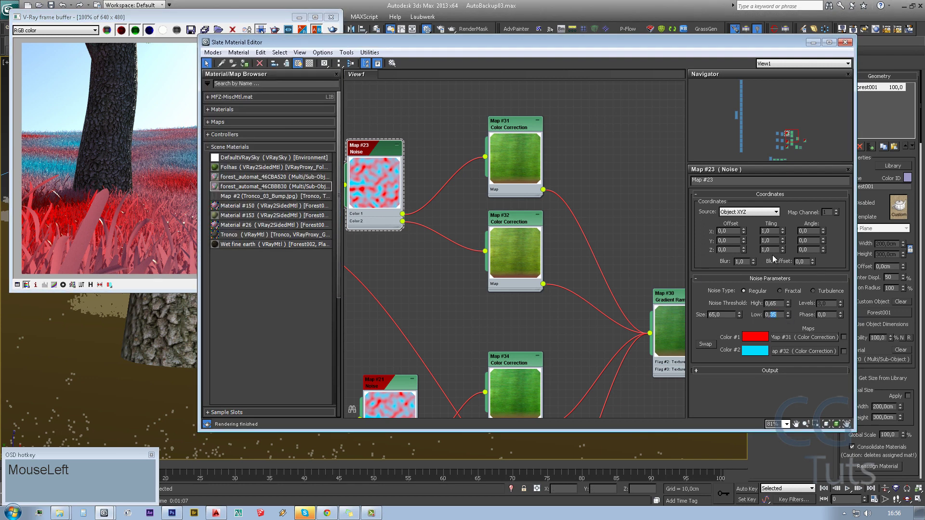
pyautogui.write('0,25')
pyautogui.press('Return')
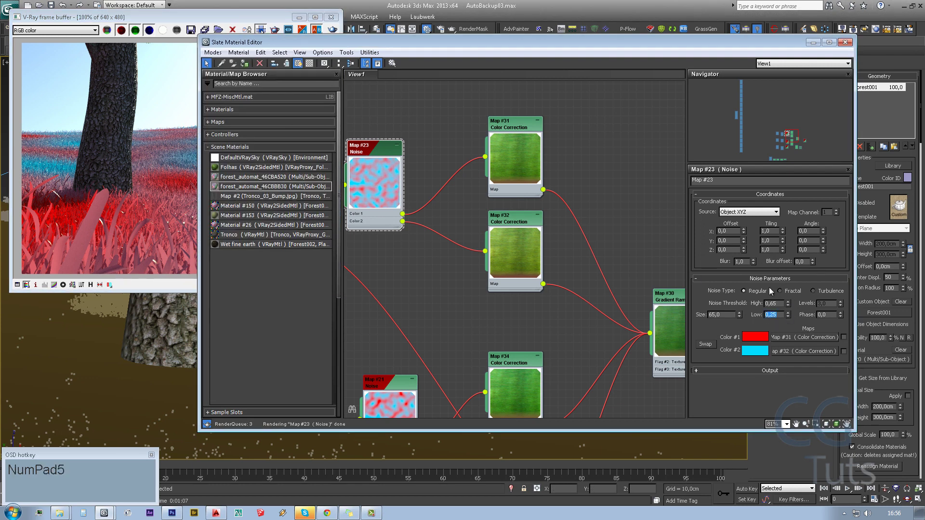
pyautogui.click(772, 303)
pyautogui.write(',85')
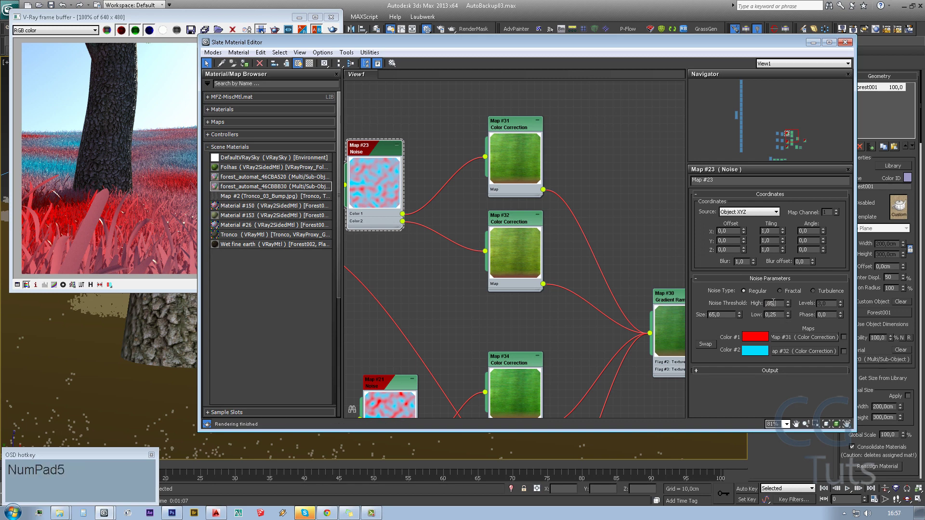
pyautogui.press('BackSpace')
pyautogui.press('Return')
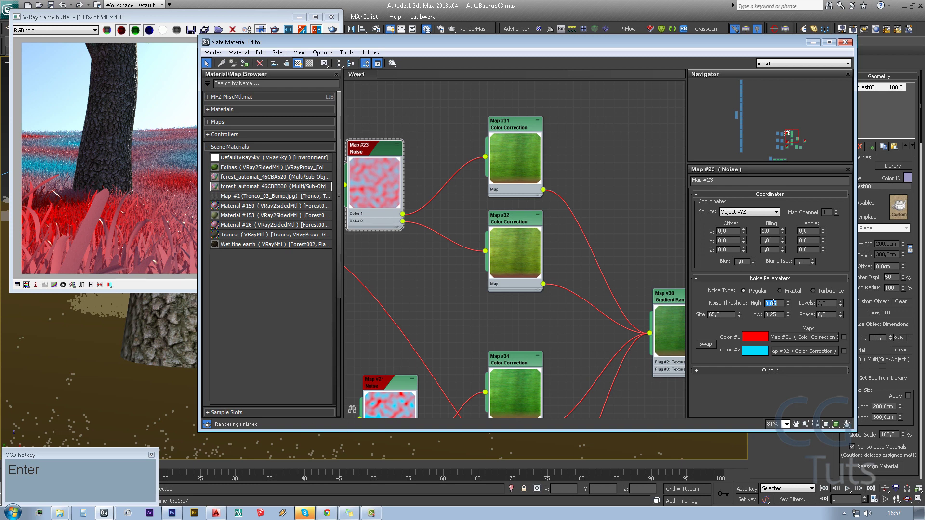
pyautogui.write(',75')
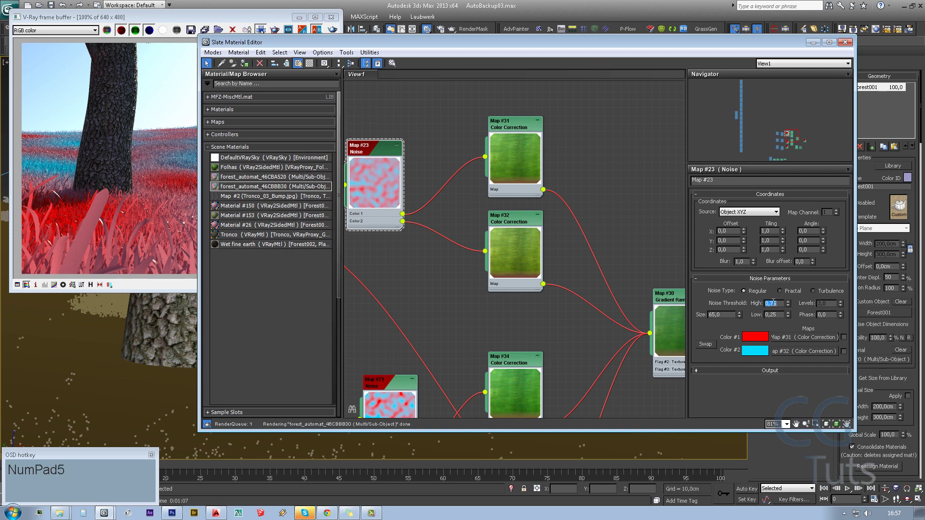
pyautogui.click(337, 30)
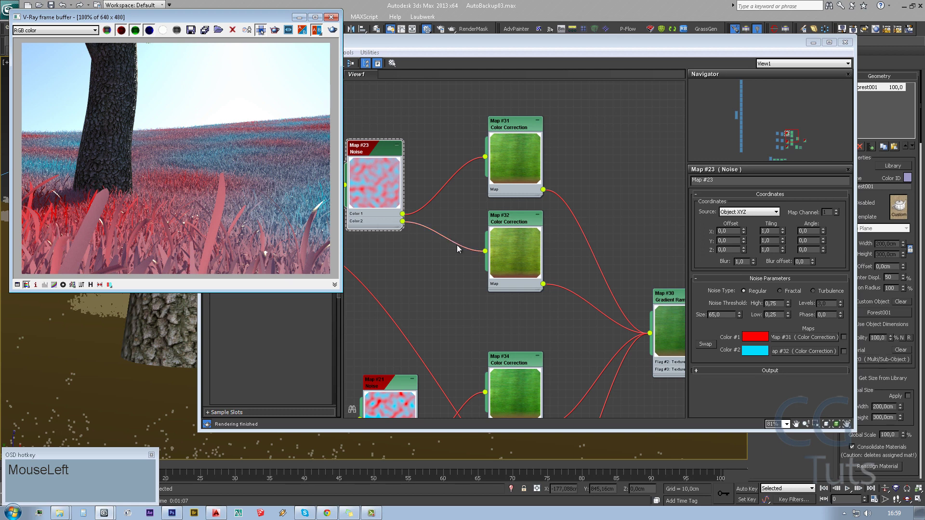
# - Change the noise type of Noise Map #23 to Fractal with Levels set to 10
pyautogui.click(785, 291)
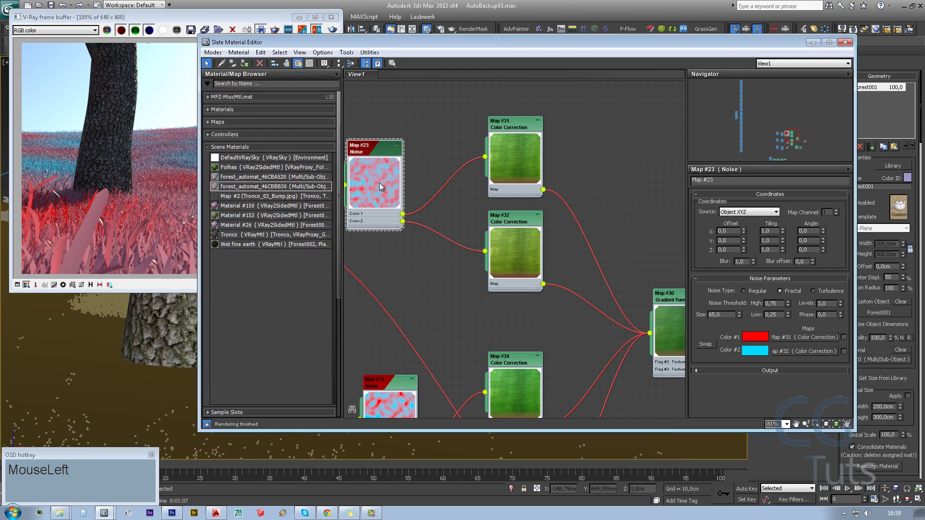
pyautogui.moveTo(379, 184); pyautogui.dragTo(512, 261, button='middle')
pyautogui.scroll(4, 409, 208)
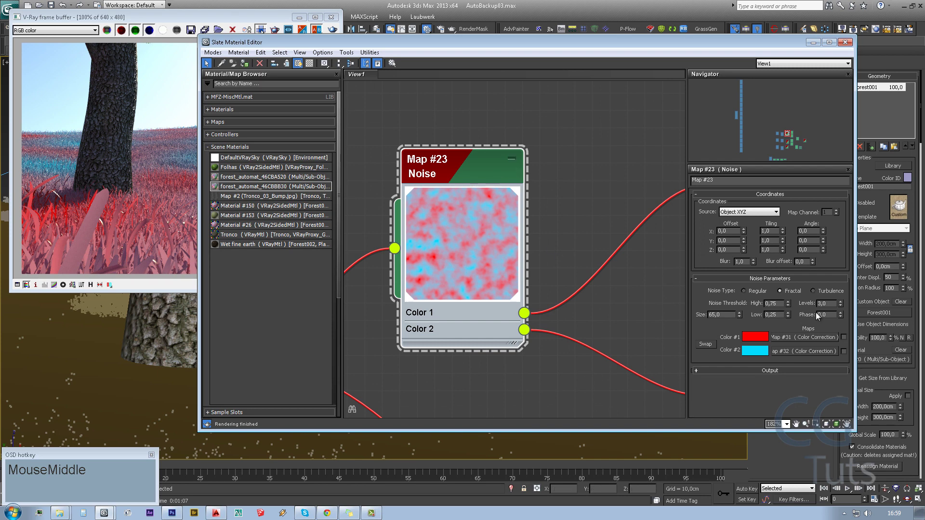
pyautogui.doubleClick(829, 302)
pyautogui.write('10')
pyautogui.press('Return')
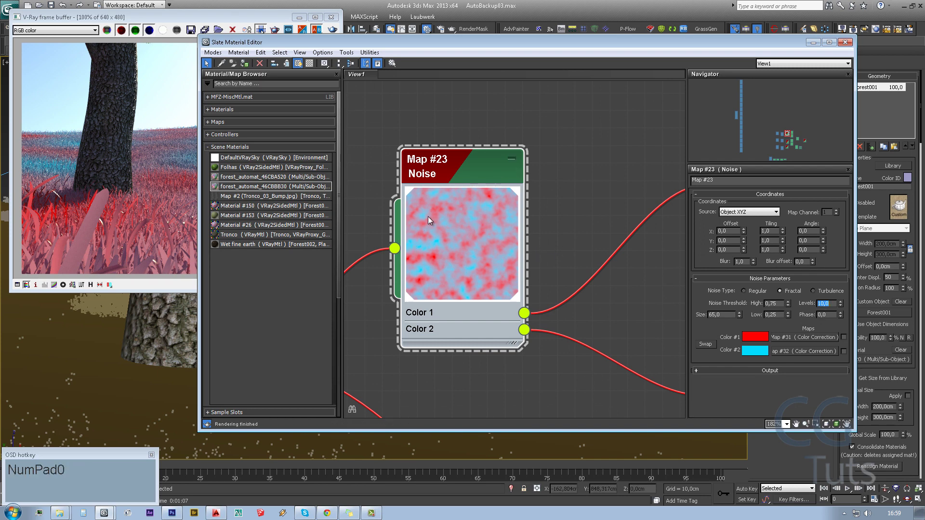
# - Run a test render to check the grass colours with the fractal noise
pyautogui.click(305, 78)
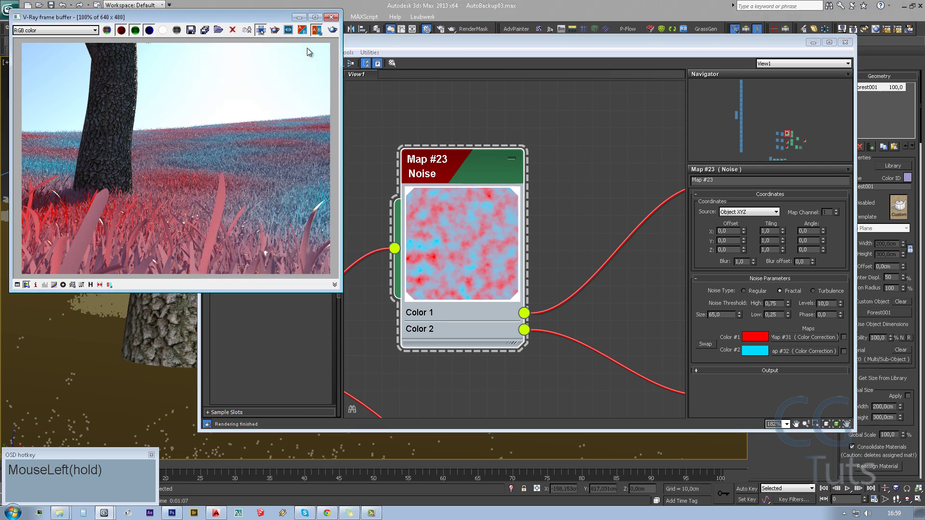
pyautogui.click(332, 31)
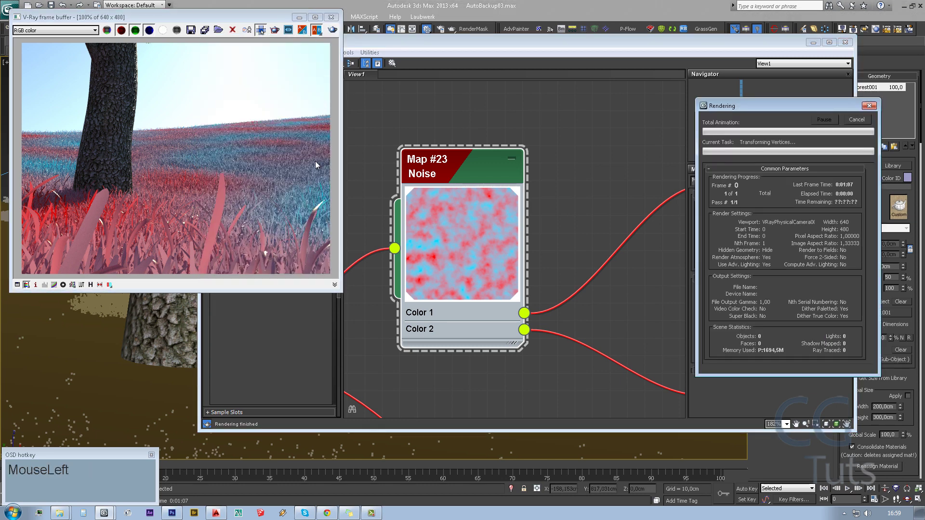
pyautogui.press('Escape')
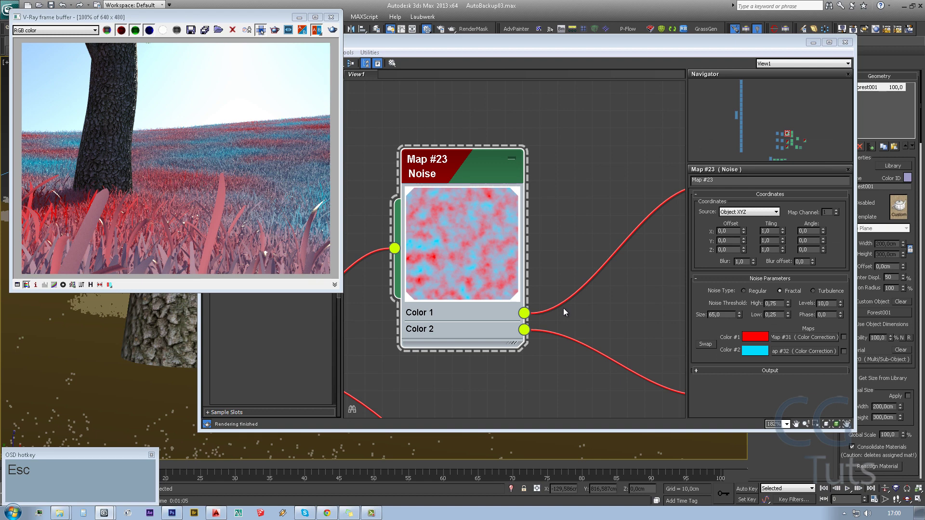
# - Set the High noise threshold of Noise Map #23 to 0.8 and its size to 115, and run a test render
pyautogui.click(773, 301)
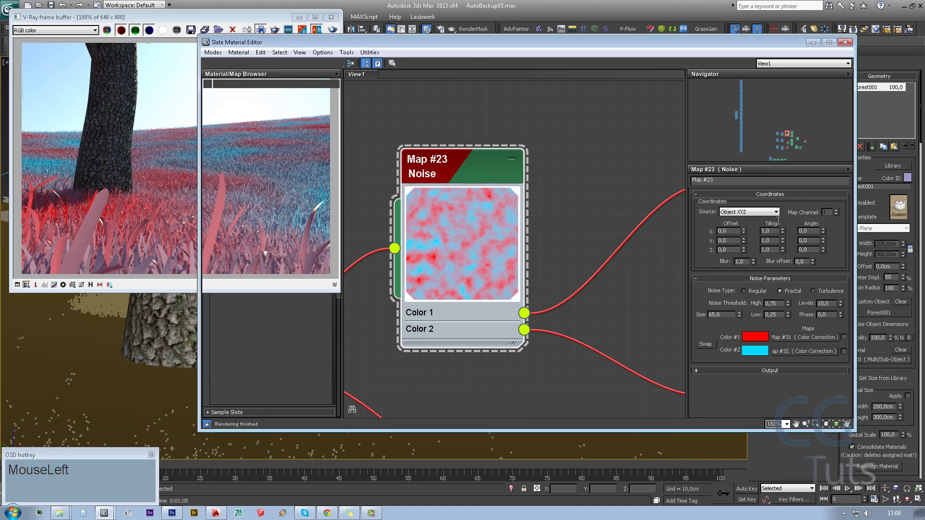
pyautogui.press('BackSpace')
pyautogui.write('8')
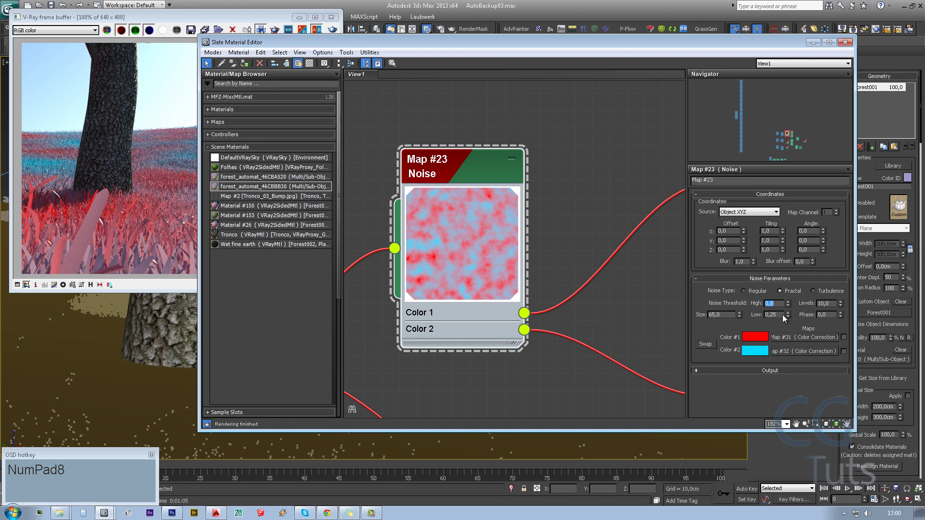
pyautogui.click(723, 314)
pyautogui.write('115')
pyautogui.click(137, 176)
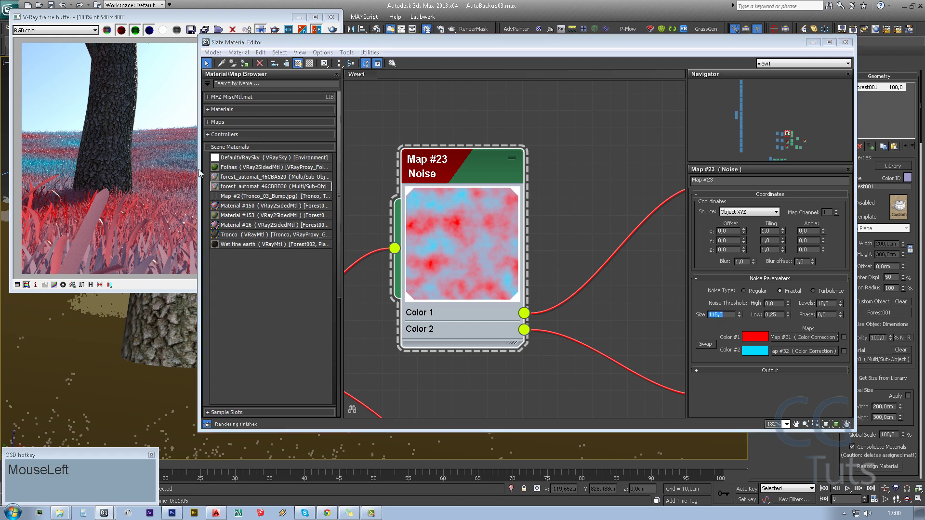
pyautogui.click(334, 31)
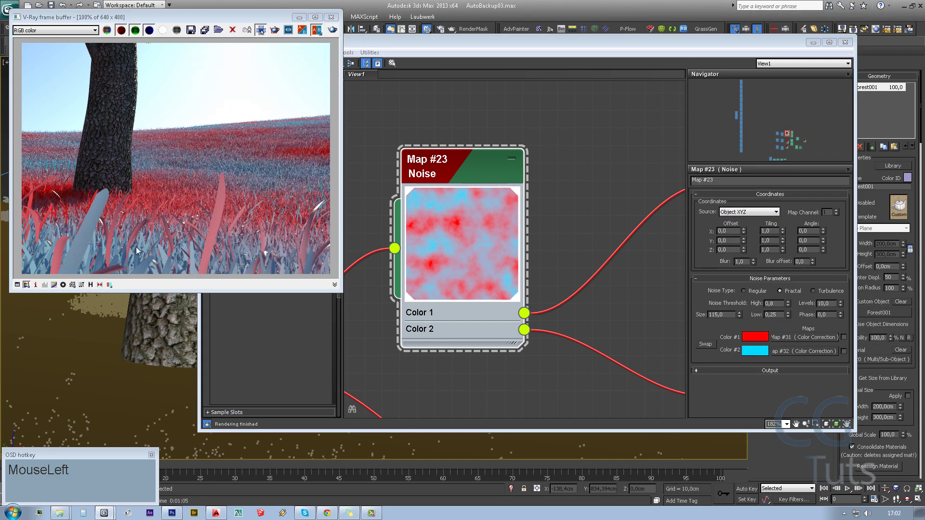
pyautogui.moveTo(239, 163); pyautogui.dragTo(251, 187, button='middle')
pyautogui.moveTo(483, 216); pyautogui.dragTo(399, 313, button='middle')
pyautogui.scroll(-2, 470, 244)
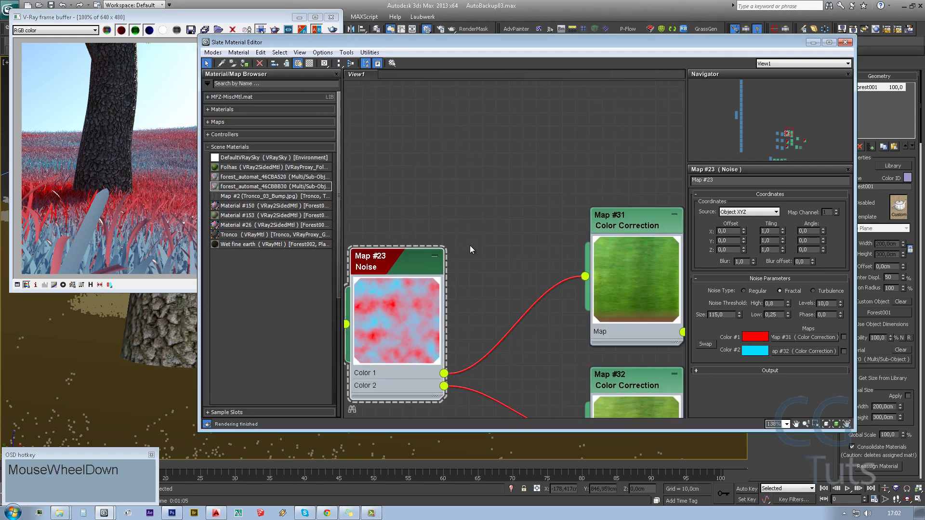
pyautogui.moveTo(470, 245); pyautogui.dragTo(482, 186, button='middle')
pyautogui.scroll(-1, 574, 237)
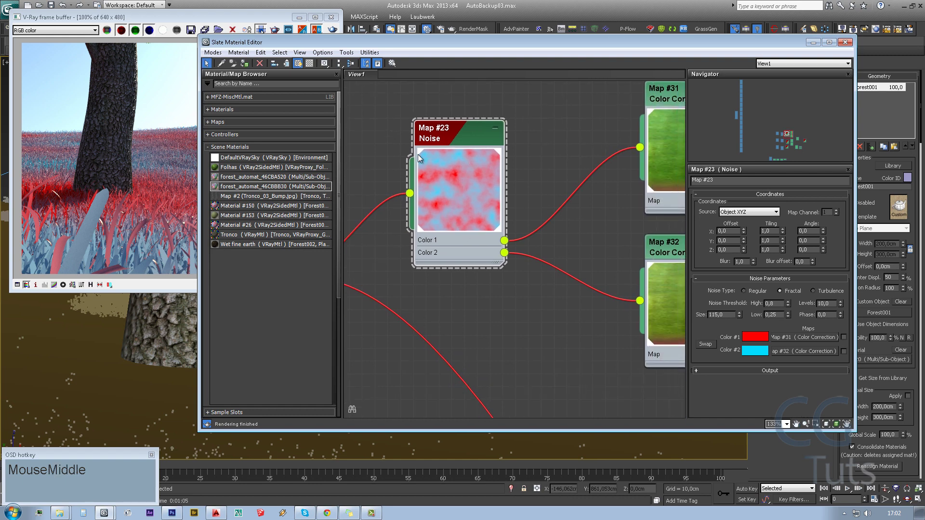
# - Compare the red and blue patches in the test render with Noise Map #23 and its two Color Correction maps
pyautogui.click(94, 216)
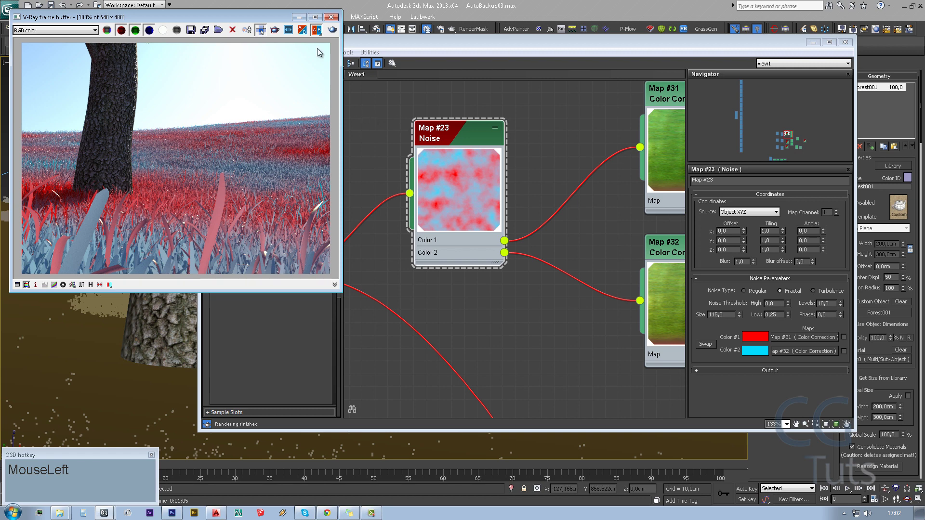
pyautogui.middleClick(527, 262)
pyautogui.click(117, 224)
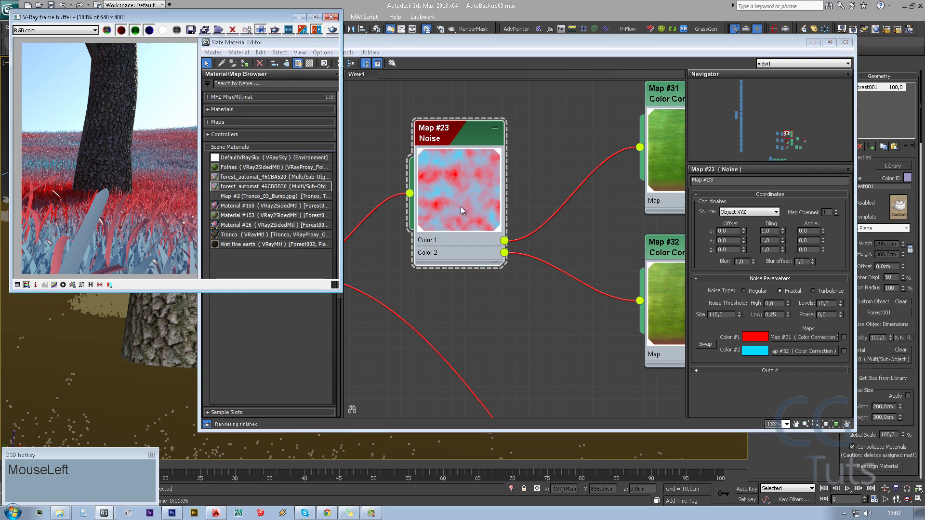
pyautogui.moveTo(615, 204); pyautogui.dragTo(396, 198, button='middle')
pyautogui.click(240, 223)
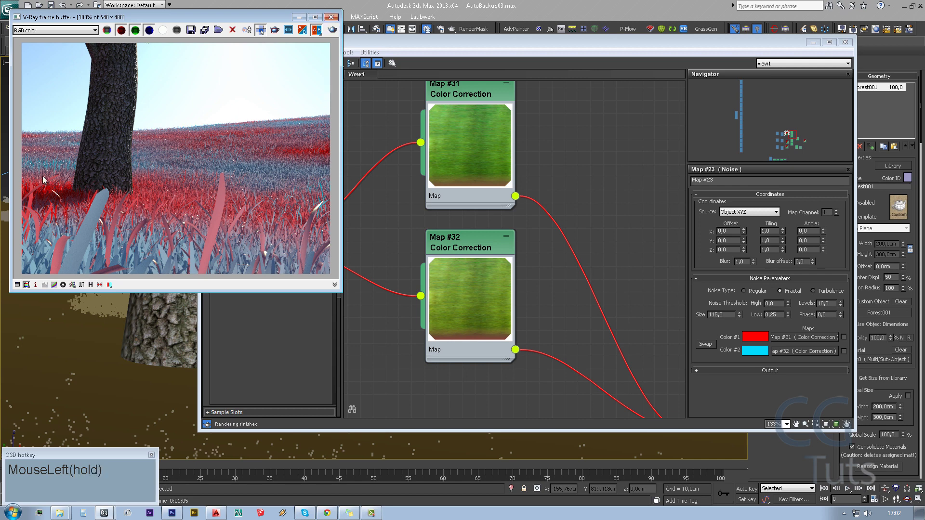
pyautogui.moveTo(489, 266); pyautogui.dragTo(590, 254, button='middle')
pyautogui.click(571, 268)
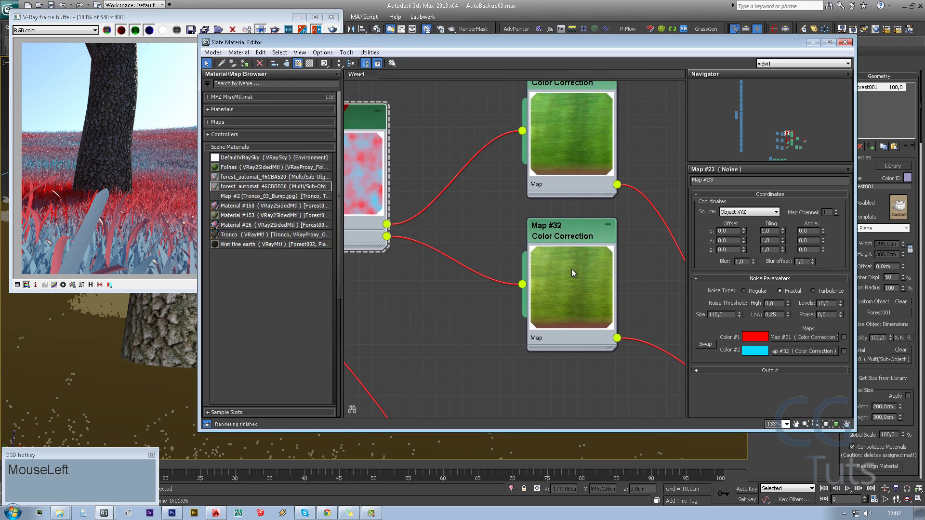
# - Enable the Color #1 and Color #2 maps of Noise Map #23
pyautogui.click(843, 351)
pyautogui.moveTo(508, 302); pyautogui.dragTo(518, 249, button='middle')
pyautogui.scroll(4, 423, 233)
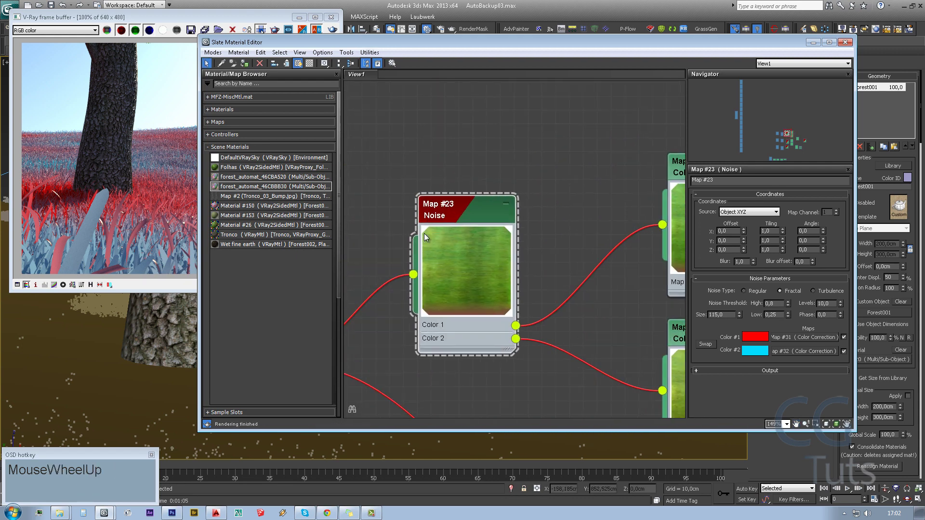
# - Inspect Noise Map #23 in an enlarged preview window and close the preview
pyautogui.rightClick(444, 265)
pyautogui.click(481, 303)
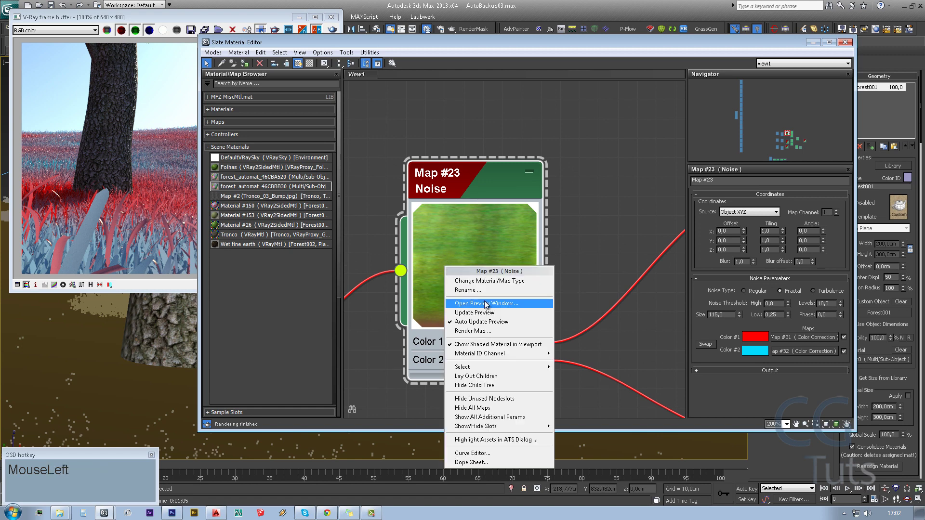
pyautogui.moveTo(531, 298); pyautogui.dragTo(826, 2)
pyautogui.click(549, 82)
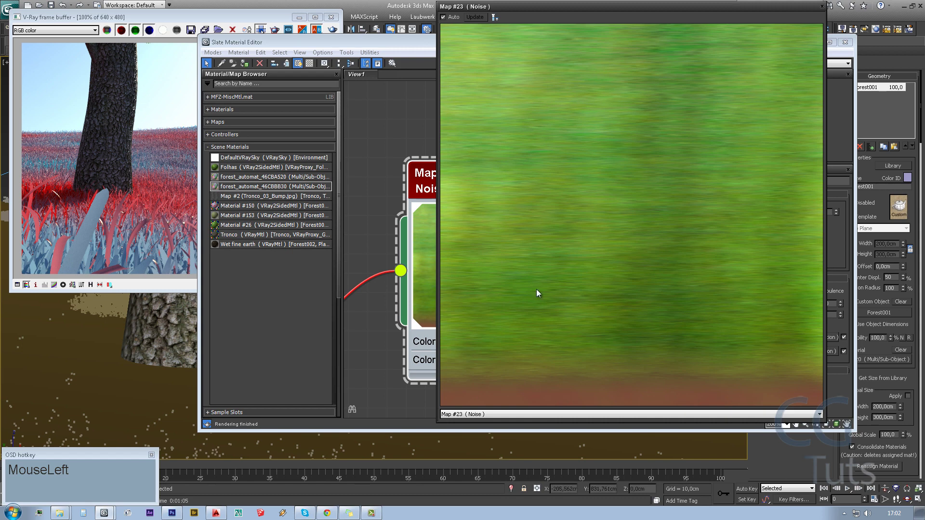
pyautogui.click(821, 7)
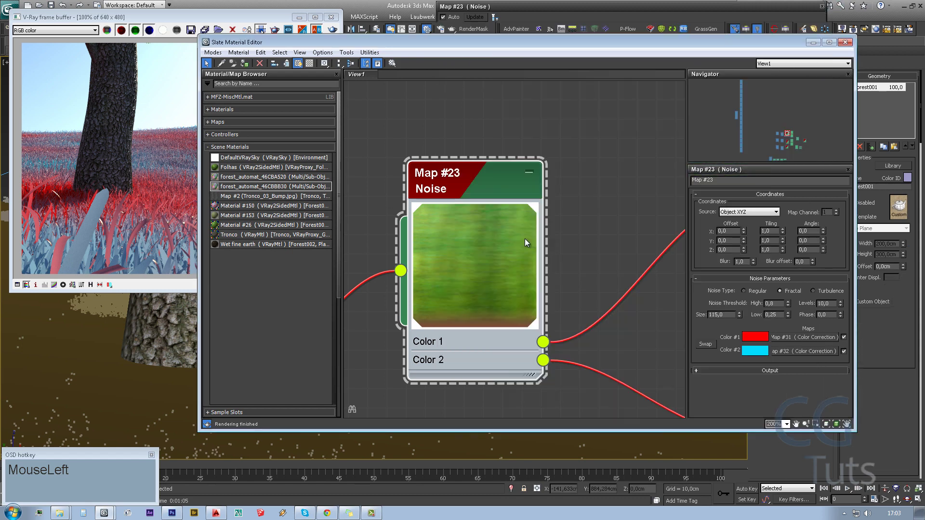
# - Set the hue shift of Color Correction Map #31 to -13
pyautogui.moveTo(525, 238); pyautogui.dragTo(474, 237, button='middle')
pyautogui.scroll(-5, 476, 223)
pyautogui.click(127, 195)
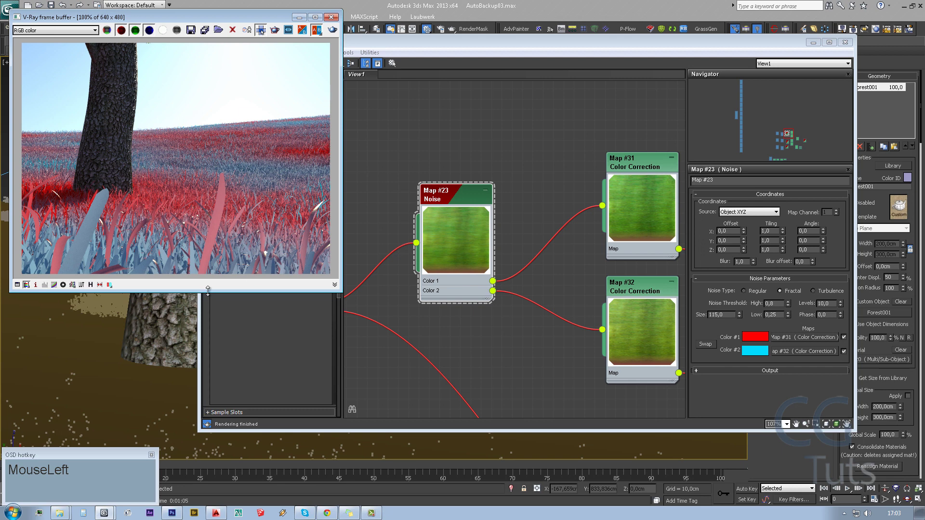
pyautogui.click(491, 313)
pyautogui.scroll(-2, 508, 228)
pyautogui.scroll(3, 585, 282)
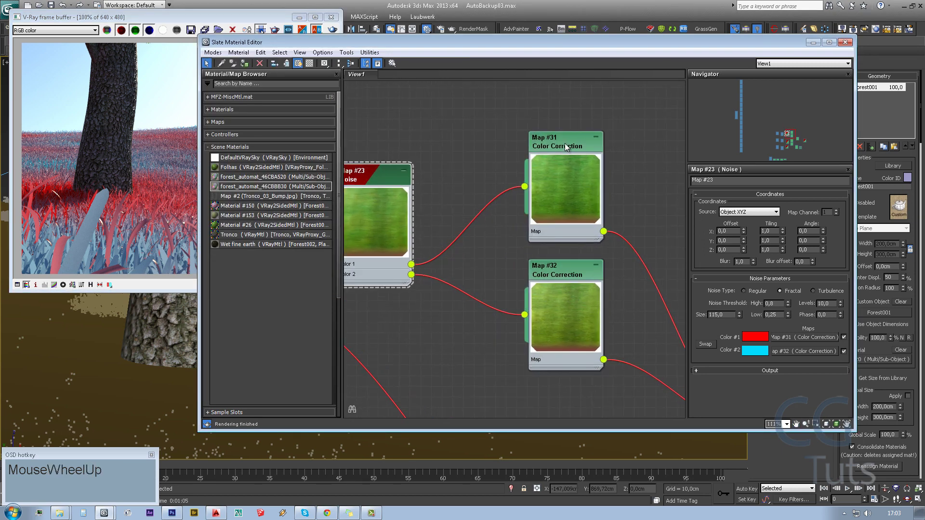
pyautogui.click(565, 144)
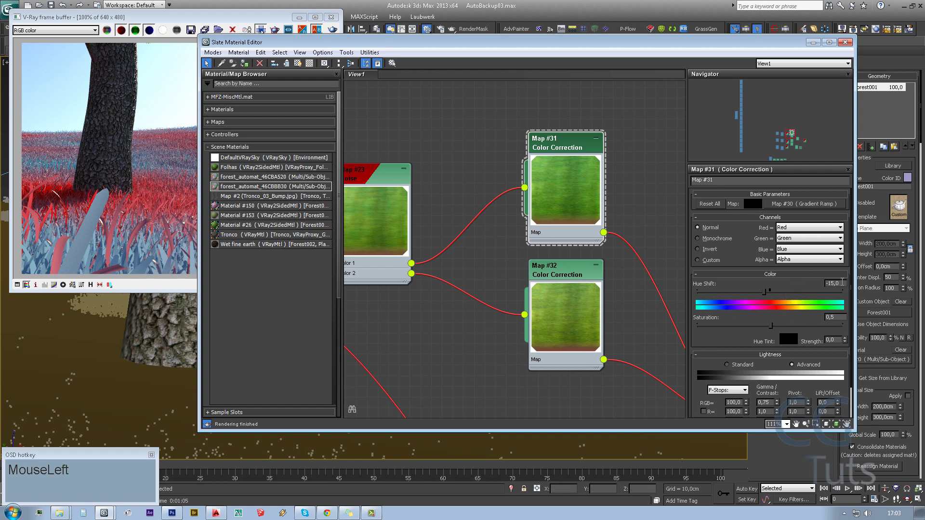
pyautogui.doubleClick(842, 282)
pyautogui.write('-13')
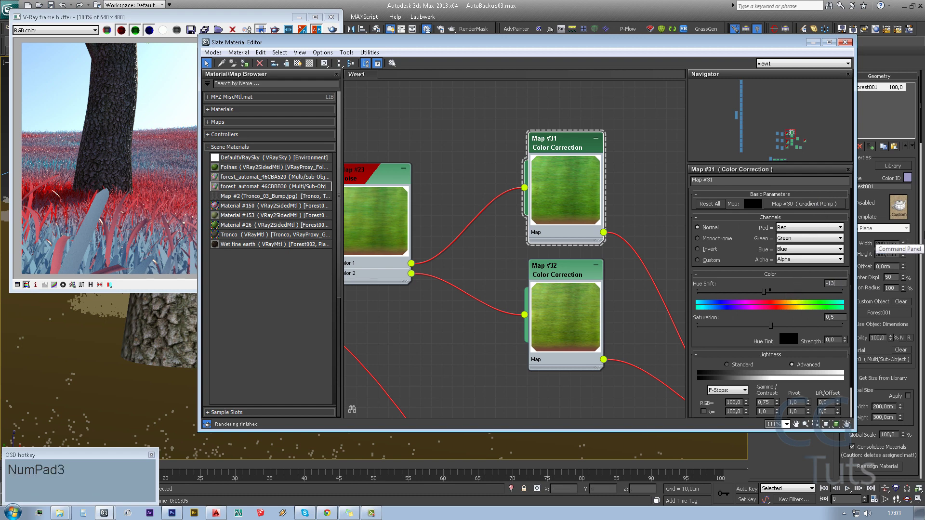
# - Set the hue shift of Color Correction Map #32 to -35
pyautogui.click(588, 267)
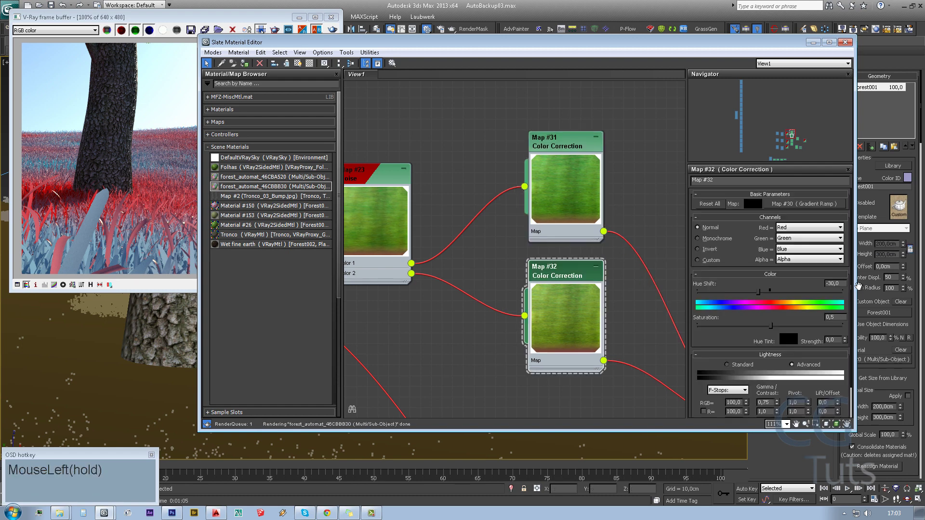
pyautogui.moveTo(857, 287); pyautogui.dragTo(835, 285)
pyautogui.write('5')
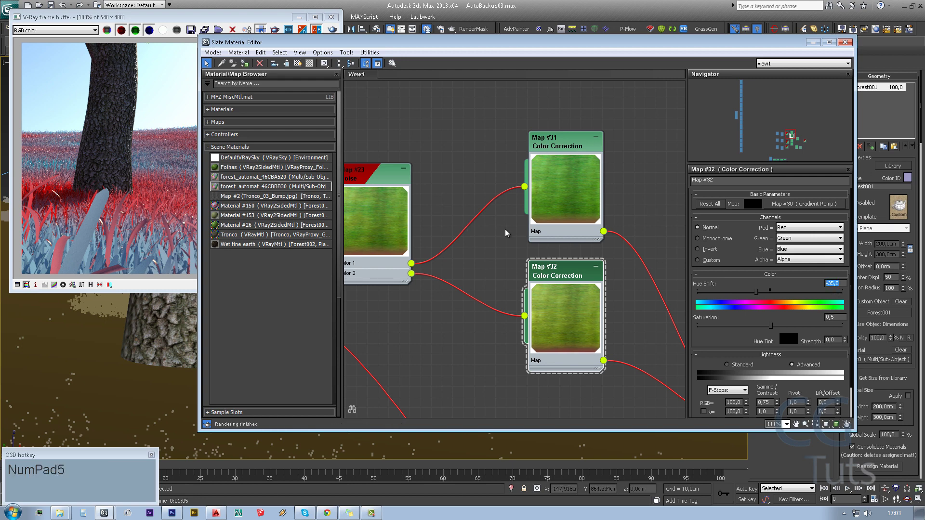
# - Check the hue shift of Color Correction Map #34 and set the hue shift of Map #35 to -20
pyautogui.scroll(-2, 542, 231)
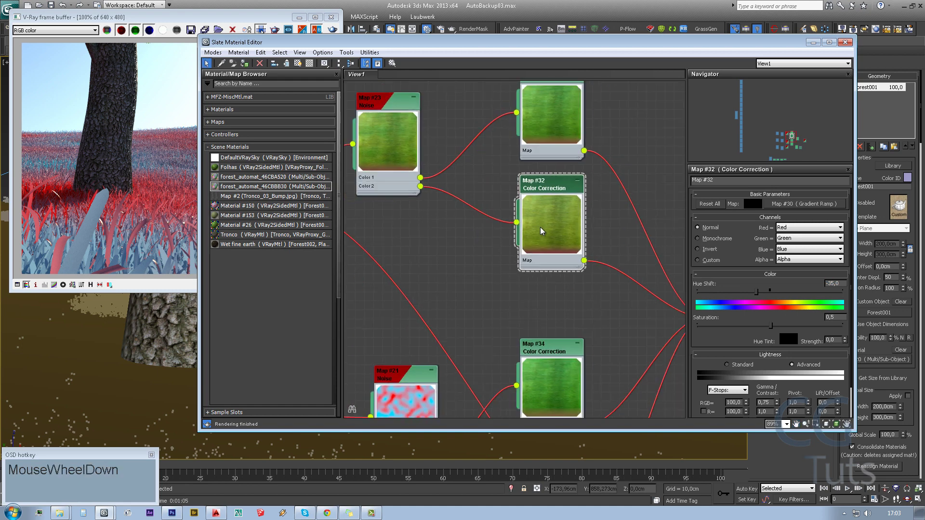
pyautogui.moveTo(542, 231); pyautogui.dragTo(544, 139, button='middle')
pyautogui.scroll(2, 545, 144)
pyautogui.click(650, 289)
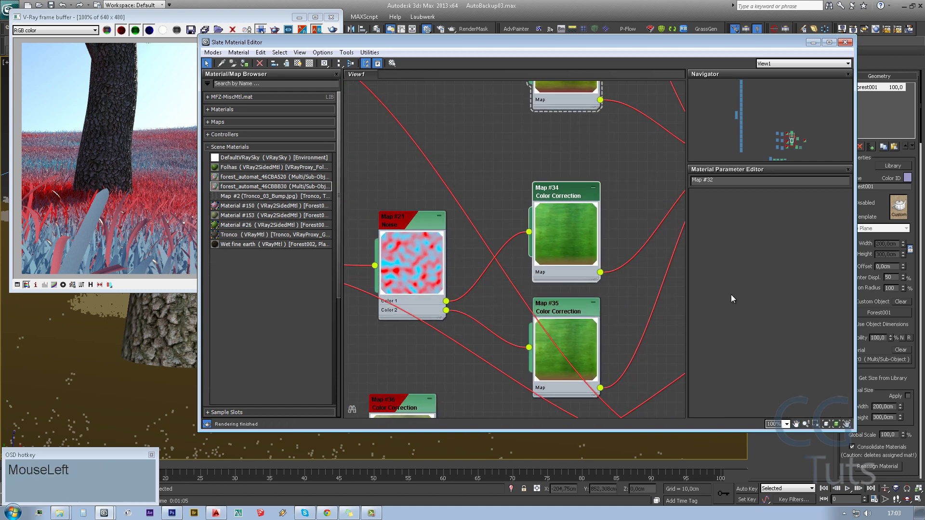
pyautogui.doubleClick(566, 233)
pyautogui.doubleClick(832, 284)
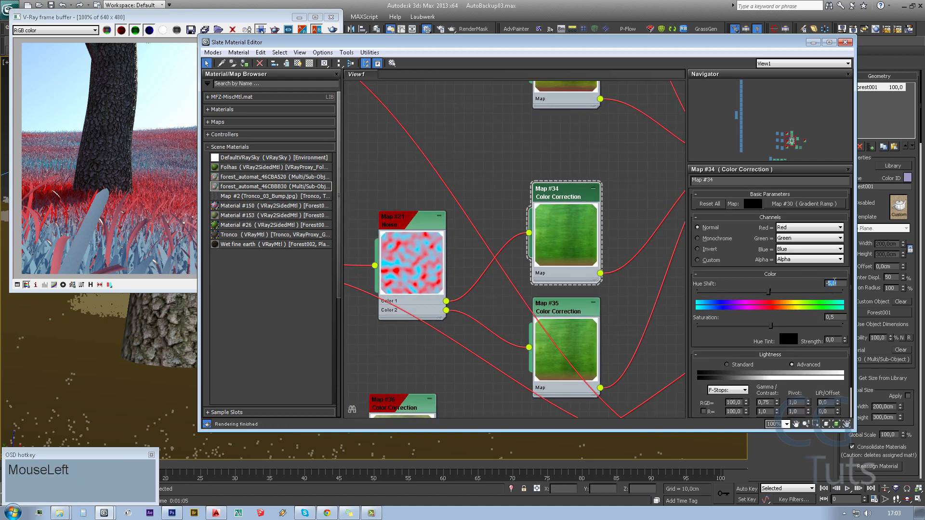
pyautogui.doubleClick(578, 375)
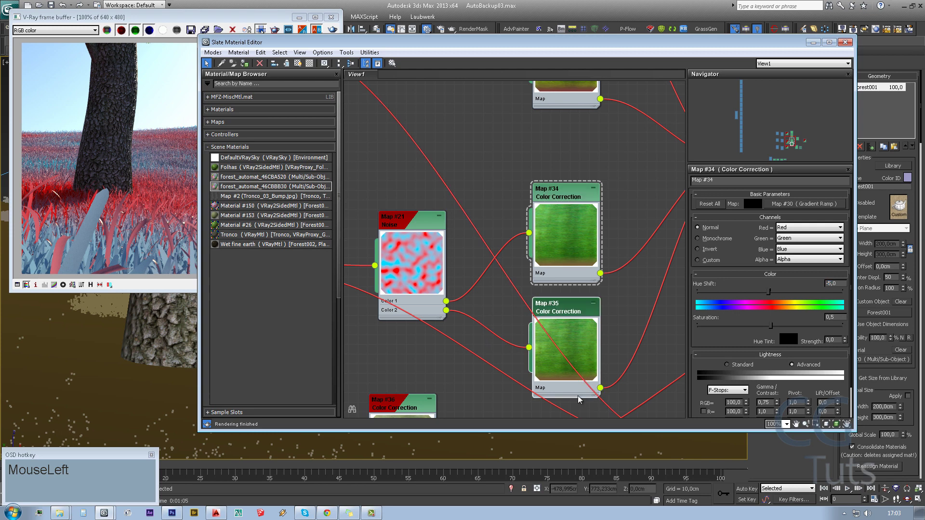
pyautogui.doubleClick(836, 284)
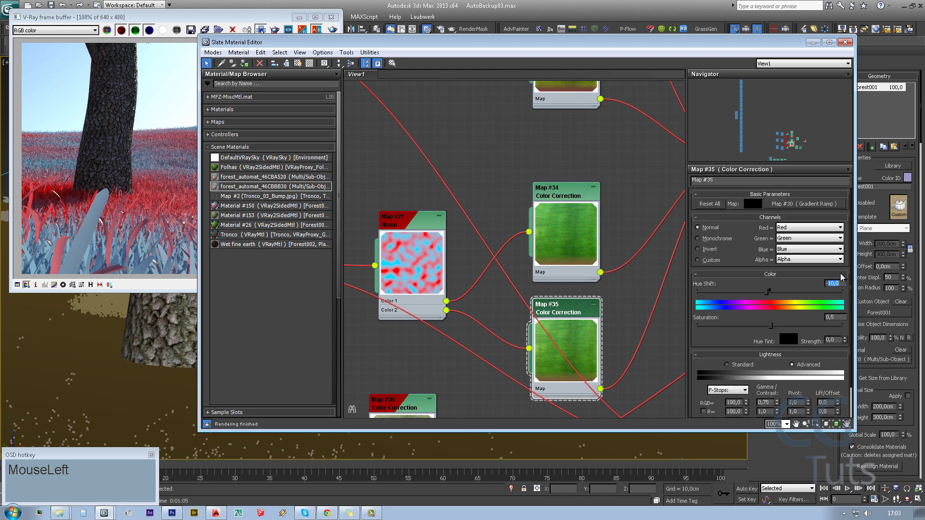
pyautogui.write('-20')
pyautogui.press('Return')
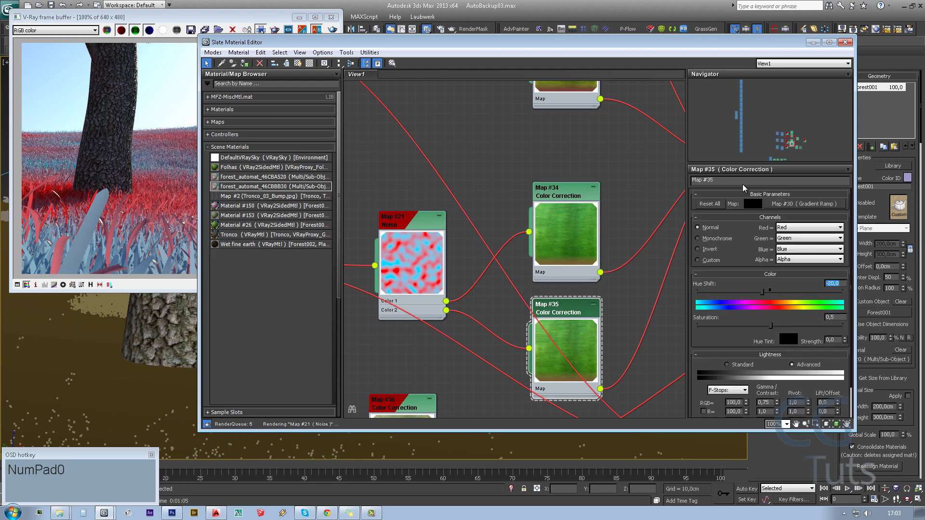
# - Enable the Color #1 and Color #2 maps of Noise Map #21
pyautogui.scroll(-4, 583, 284)
pyautogui.scroll(3, 583, 284)
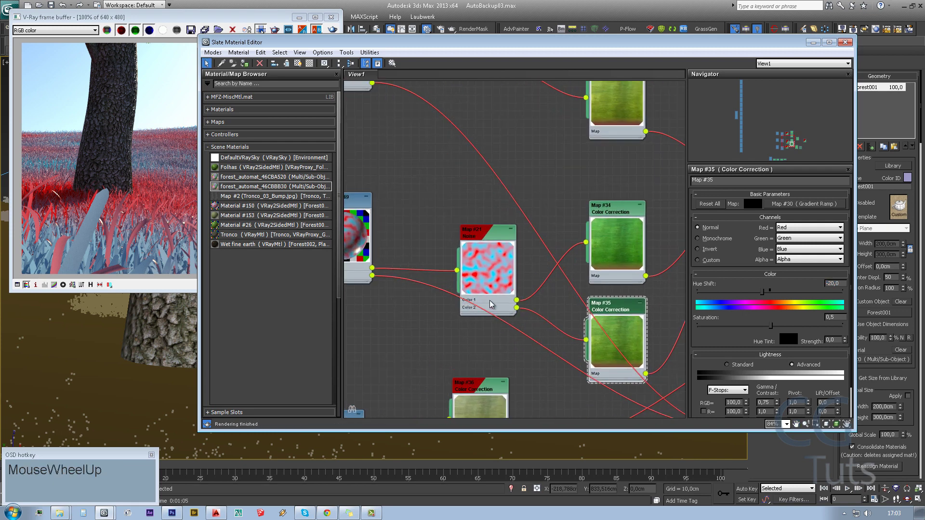
pyautogui.click(486, 234)
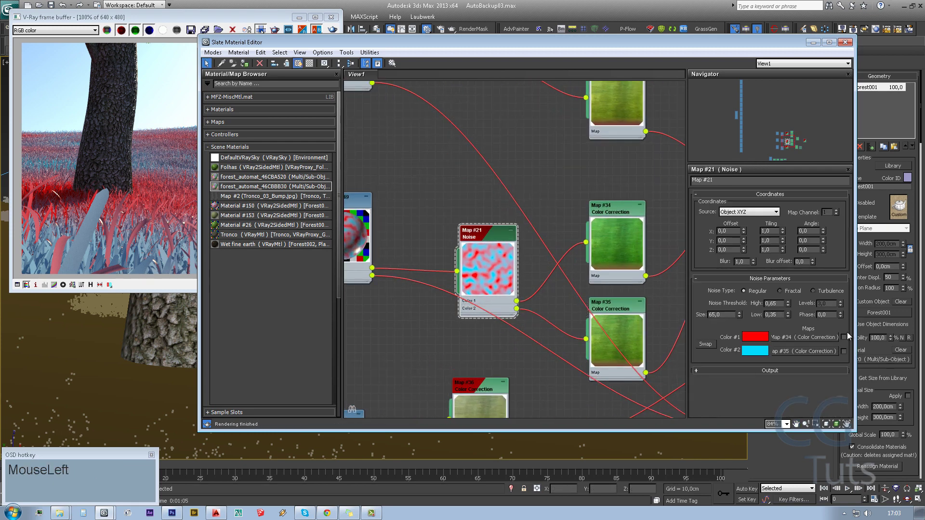
pyautogui.click(843, 351)
pyautogui.moveTo(490, 297); pyautogui.dragTo(483, 270, button='middle')
pyautogui.scroll(-1, 483, 270)
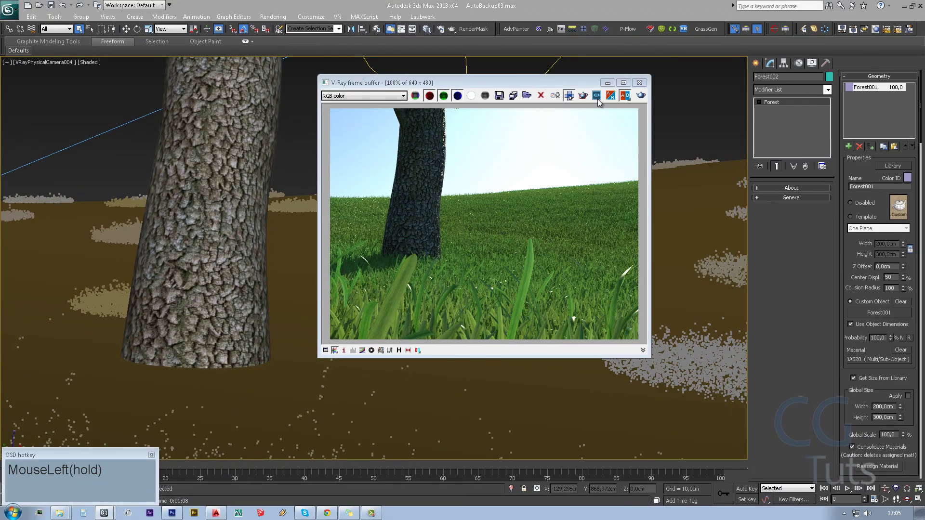
# - Examine the grass colour variation on the hill up close in the test render
pyautogui.moveTo(521, 90); pyautogui.dragTo(599, 102)
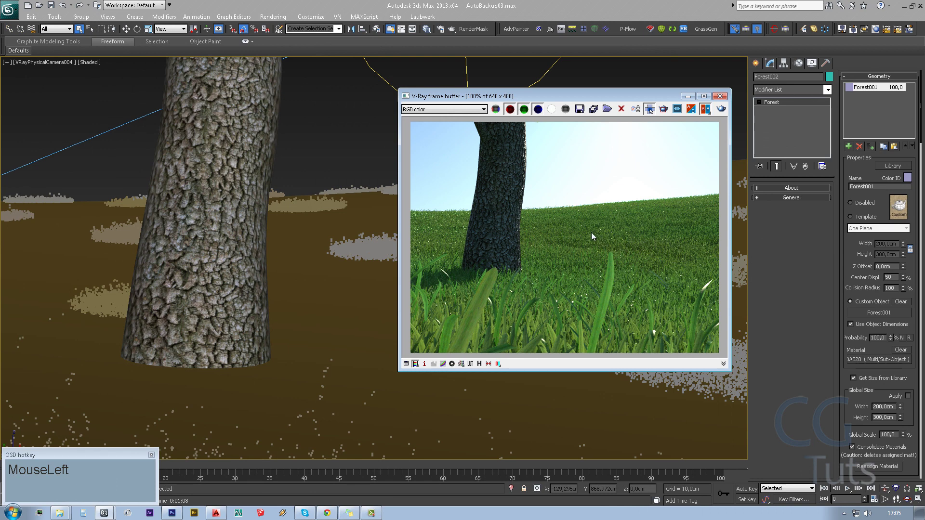
pyautogui.scroll(1, 682, 239)
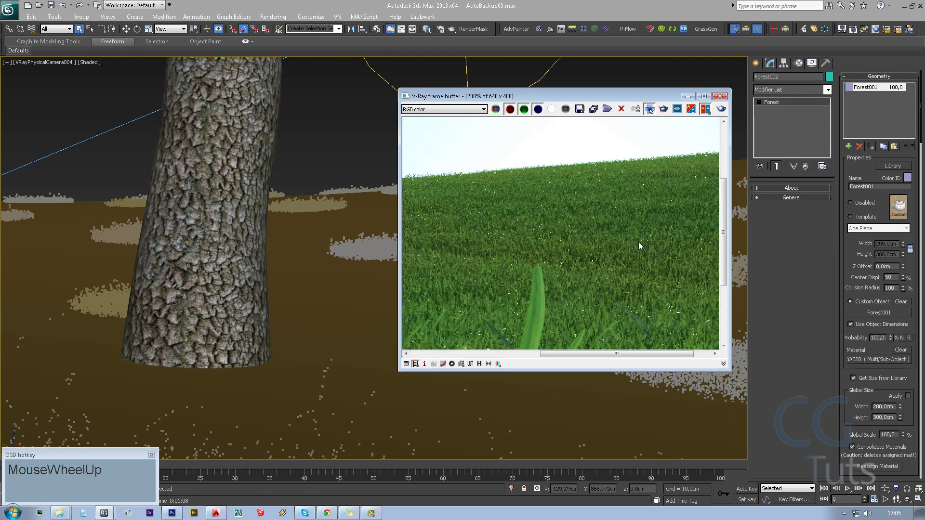
pyautogui.moveTo(592, 285); pyautogui.dragTo(599, 284, button='middle')
pyautogui.scroll(-1, 600, 284)
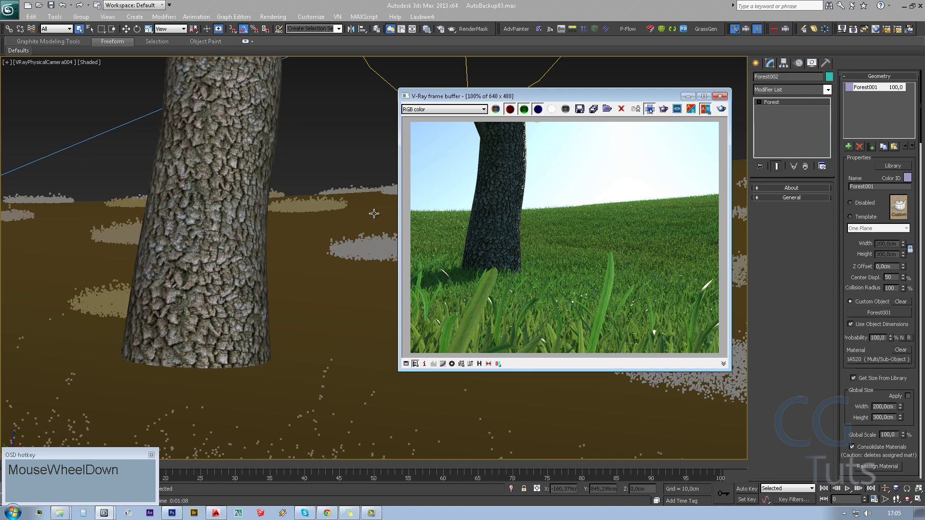
# - Duplicate Noise Map #23 together with its two Color Correction maps into the empty area above them in the material graph
pyautogui.click(427, 29)
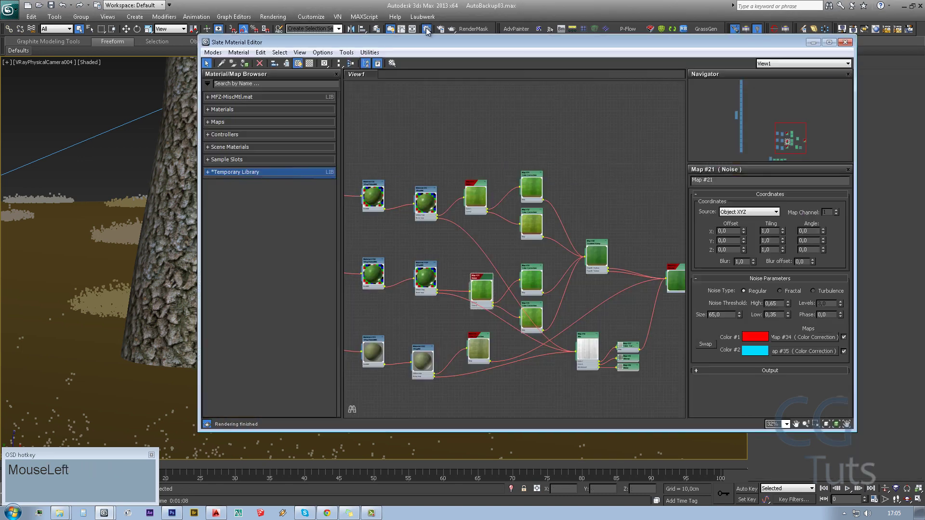
pyautogui.moveTo(472, 272); pyautogui.dragTo(570, 265, button='middle')
pyautogui.scroll(-5, 553, 267)
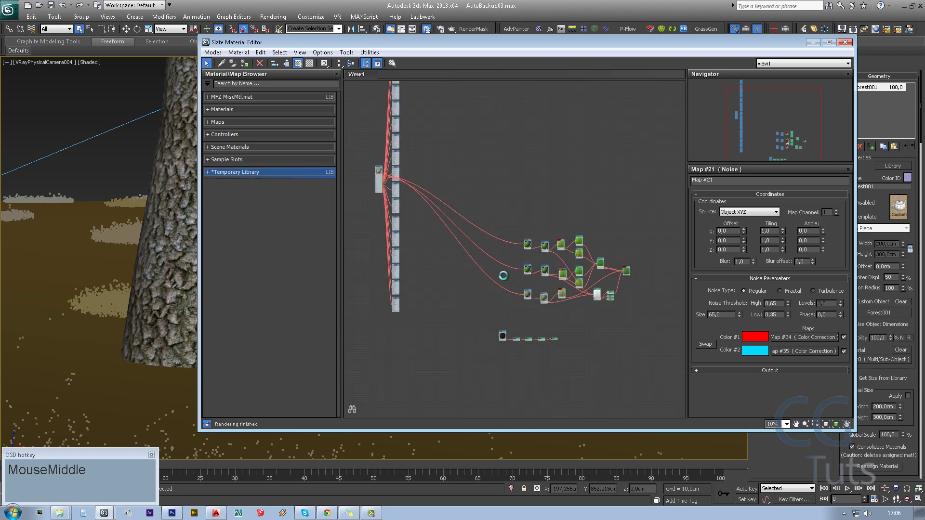
pyautogui.scroll(8, 571, 243)
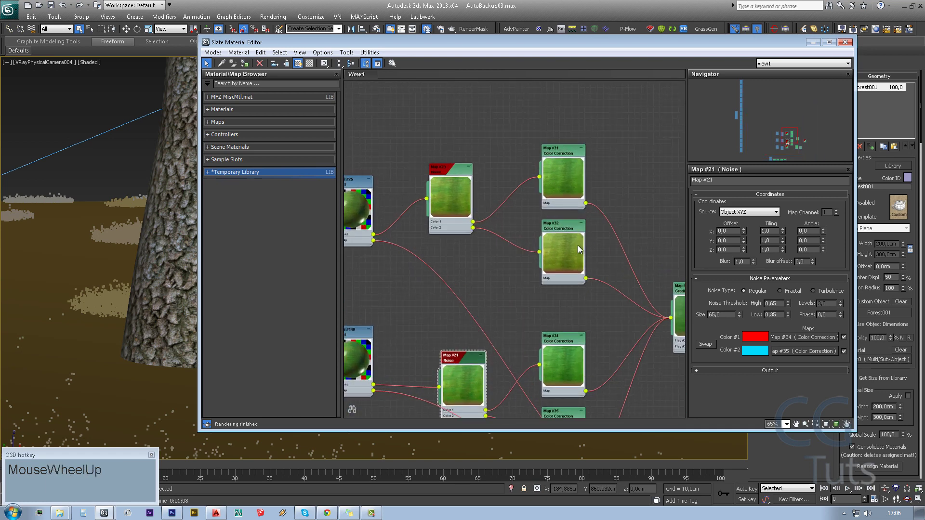
pyautogui.scroll(-2, 501, 261)
pyautogui.scroll(-2, 501, 261)
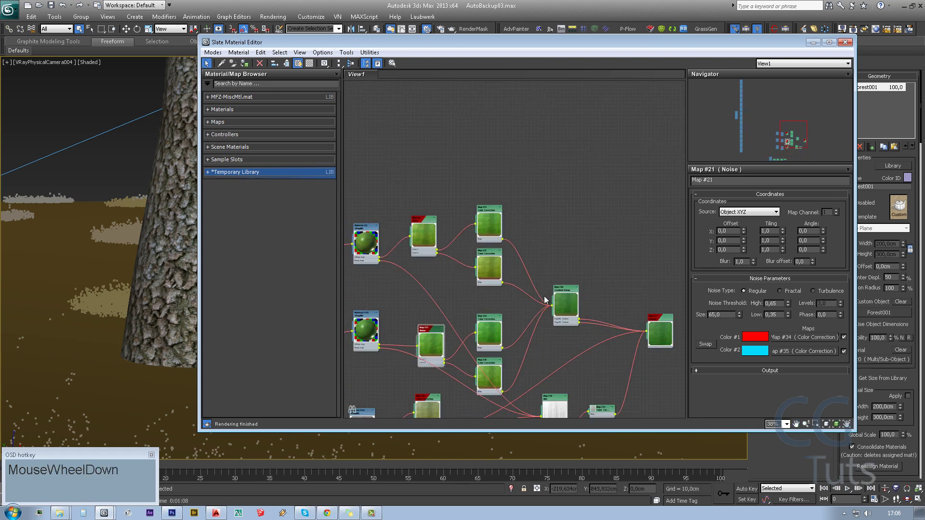
pyautogui.moveTo(501, 294); pyautogui.dragTo(539, 305, button='middle')
pyautogui.moveTo(464, 197); pyautogui.dragTo(517, 262)
pyautogui.scroll(3, 472, 213)
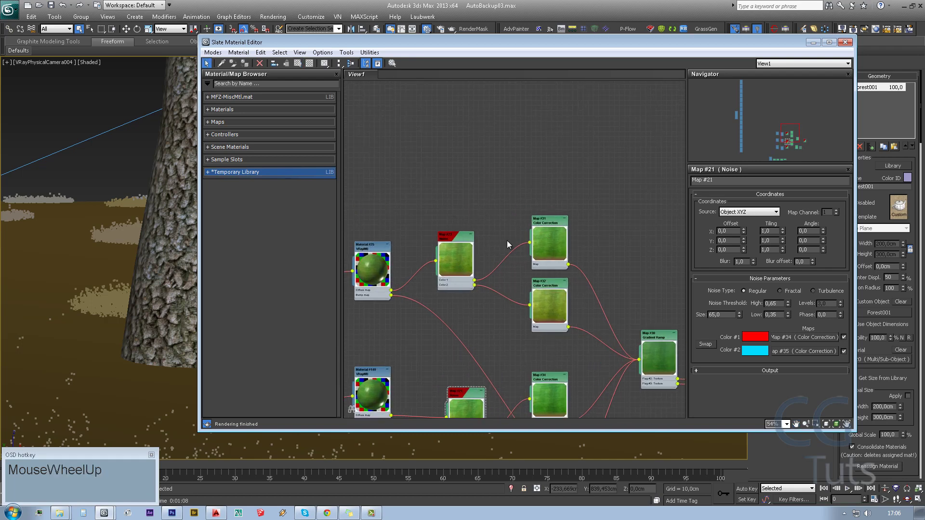
pyautogui.moveTo(474, 220); pyautogui.dragTo(527, 243, button='middle')
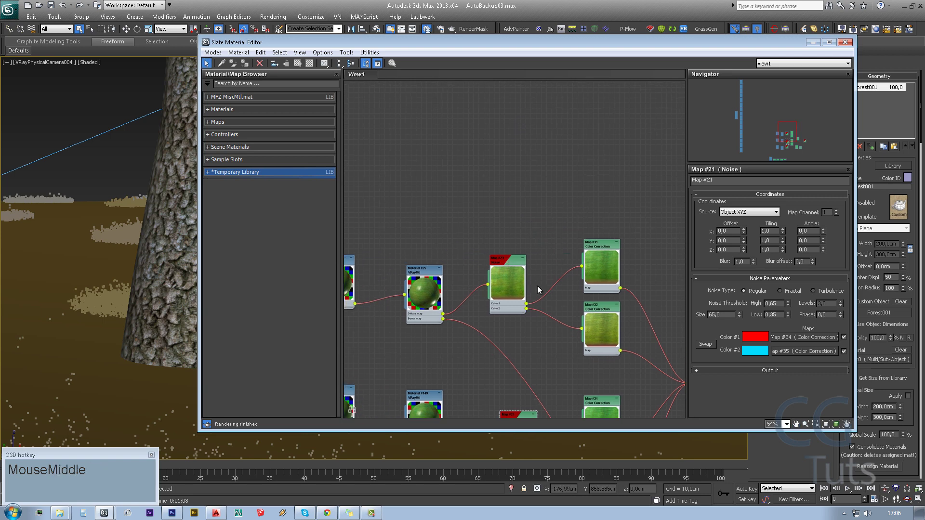
pyautogui.moveTo(487, 240); pyautogui.dragTo(628, 334)
pyautogui.moveTo(514, 270); pyautogui.dragTo(480, 331, button='middle')
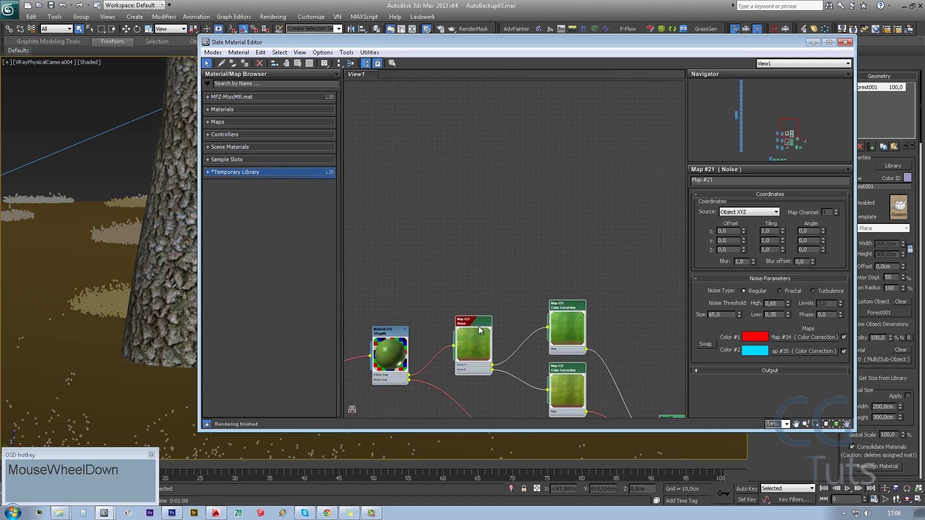
pyautogui.scroll(-1, 478, 326)
pyautogui.moveTo(478, 326)
pyautogui.keyDown('shift'); pyautogui.mouseDown()
pyautogui.moveTo(510, 298)
pyautogui.moveTo(588, 155)
pyautogui.mouseUp(); pyautogui.keyUp('shift')
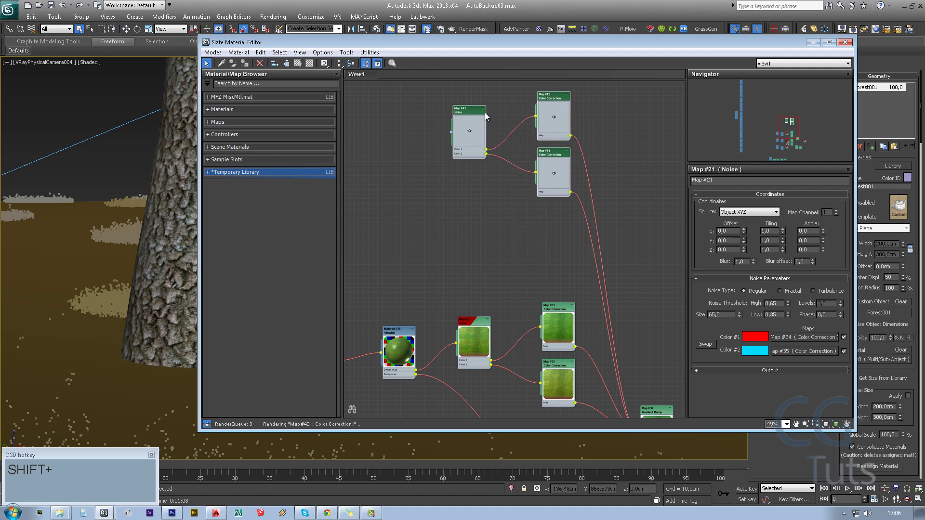
# - Duplicate the copied Noise map and its two Color Correction maps once more, slightly offset from the first copy
pyautogui.moveTo(482, 115); pyautogui.dragTo(510, 287, button='middle')
pyautogui.scroll(3, 484, 296)
pyautogui.keyDown('shift'); pyautogui.moveTo(484, 296); pyautogui.dragTo(490, 287); pyautogui.keyUp('shift')
pyautogui.scroll(-2, 508, 300)
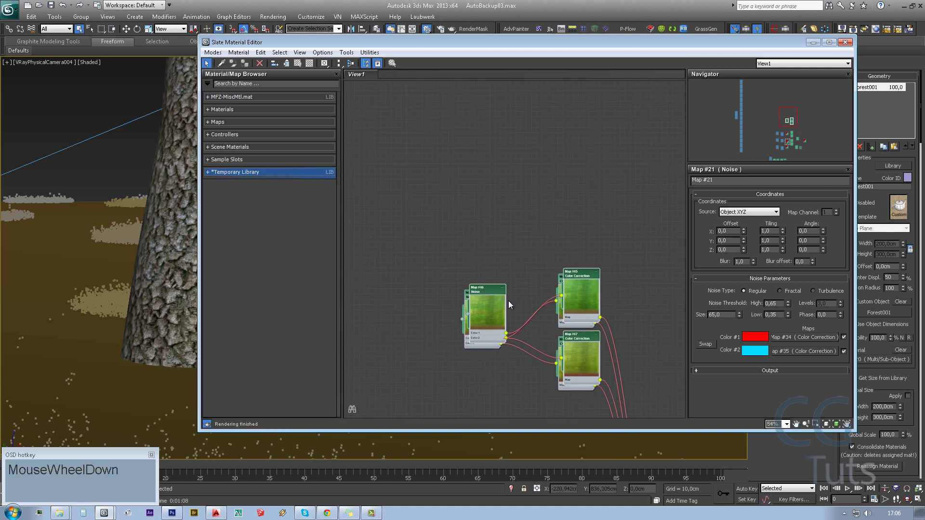
# - Undo the overlapping copy and duplicate the copied Noise map with its two Color Correction maps into the free space above
pyautogui.hotkey('ctrl', 'z')
pyautogui.moveTo(429, 192)
pyautogui.mouseDown()
pyautogui.moveTo(520, 324)
pyautogui.moveTo(596, 359)
pyautogui.mouseUp()
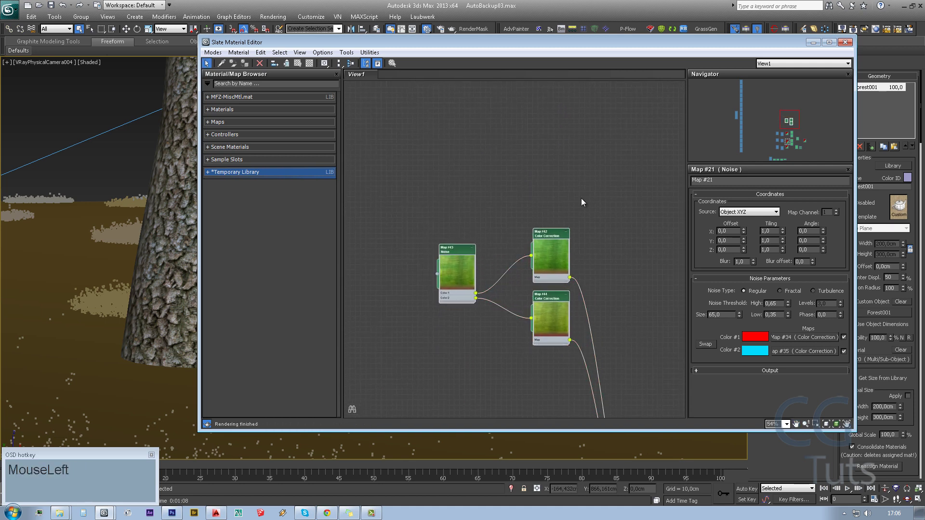
pyautogui.click(455, 273)
pyautogui.moveTo(429, 187); pyautogui.dragTo(562, 350)
pyautogui.moveTo(460, 255)
pyautogui.keyDown('shift'); pyautogui.mouseDown()
pyautogui.moveTo(482, 132)
pyautogui.moveTo(460, 131)
pyautogui.mouseUp(); pyautogui.keyUp('shift')
pyautogui.moveTo(475, 186); pyautogui.dragTo(524, 232, button='middle')
pyautogui.scroll(-2, 524, 232)
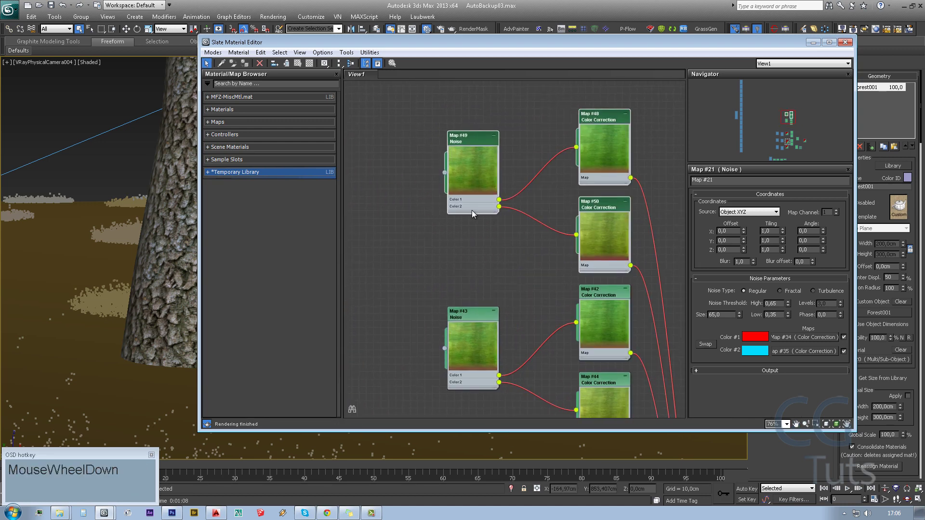
# - Review the parameters of the uppermost duplicated Noise map and its second Color Correction map
pyautogui.doubleClick(472, 210)
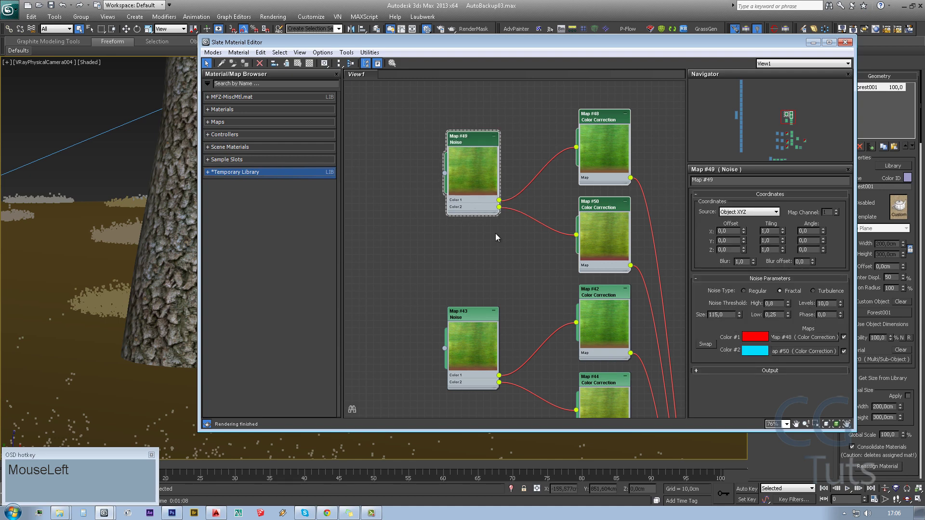
pyautogui.moveTo(629, 204); pyautogui.dragTo(557, 212, button='middle')
pyautogui.doubleClick(531, 218)
pyautogui.doubleClick(400, 219)
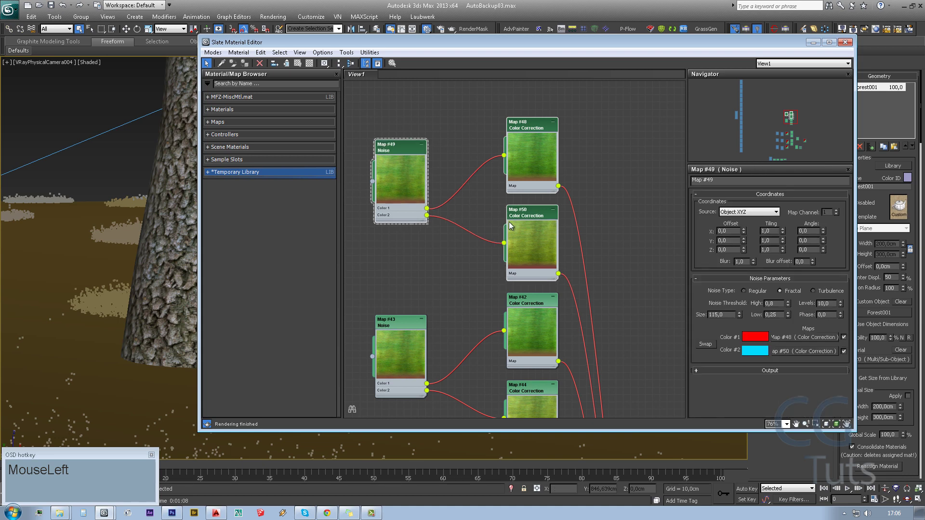
pyautogui.scroll(1, 533, 215)
pyautogui.doubleClick(533, 214)
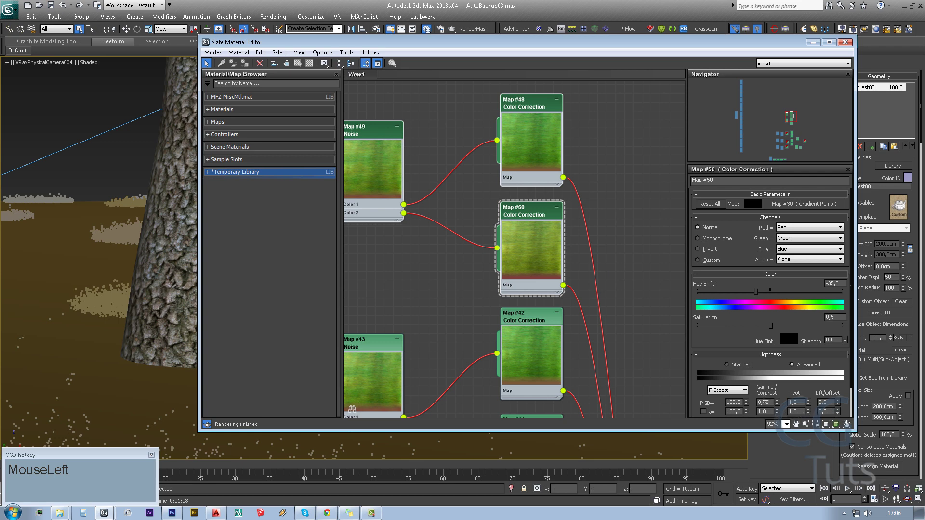
pyautogui.moveTo(585, 223); pyautogui.dragTo(577, 280, button='middle')
pyautogui.scroll(3, 525, 169)
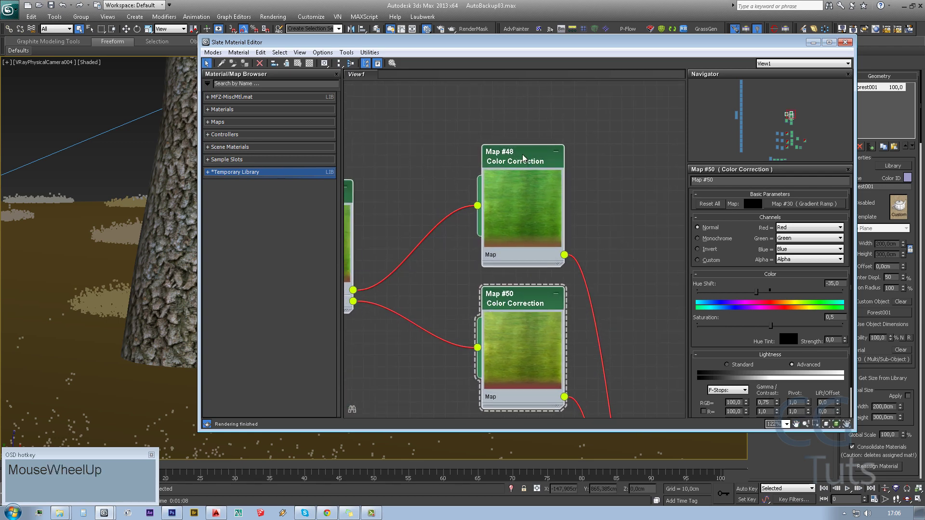
pyautogui.click(502, 255)
pyautogui.scroll(-4, 502, 255)
pyautogui.moveTo(568, 253); pyautogui.dragTo(535, 236, button='middle')
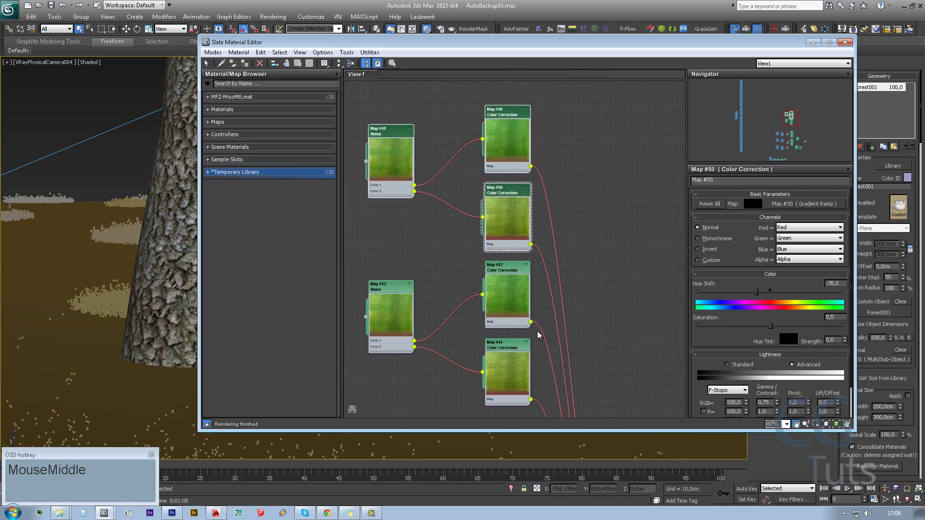
# - Add a new Noise map before the two duplicated Noise branches and show its enlarged preview
pyautogui.moveTo(516, 146); pyautogui.dragTo(619, 189, button='middle')
pyautogui.rightClick(419, 246)
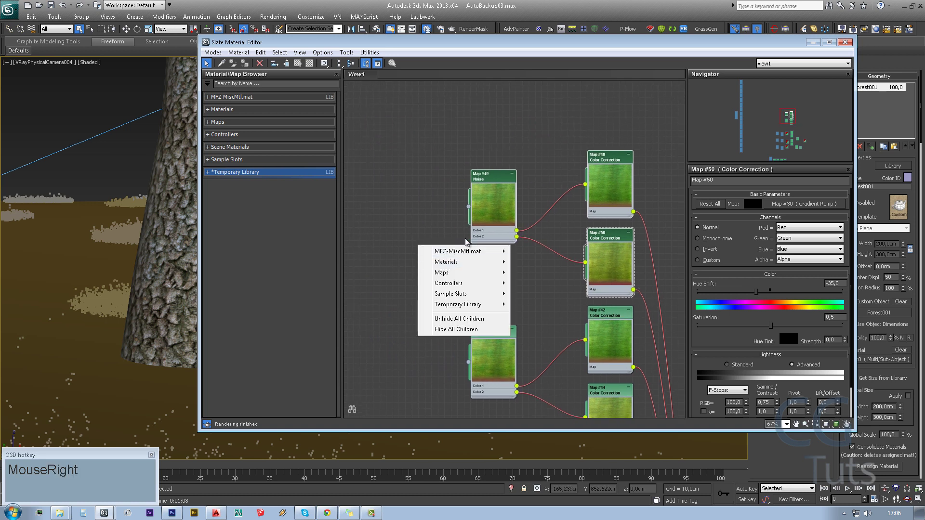
pyautogui.click(448, 262)
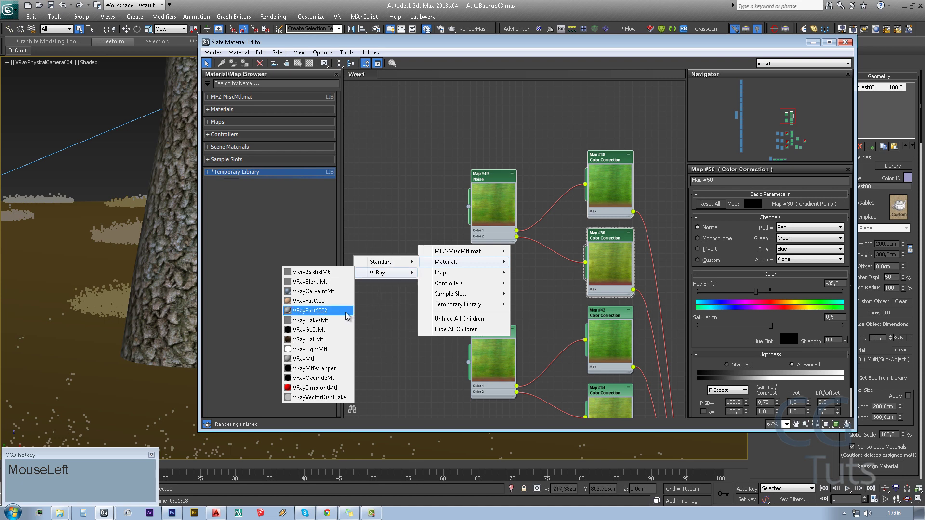
pyautogui.moveTo(404, 268)
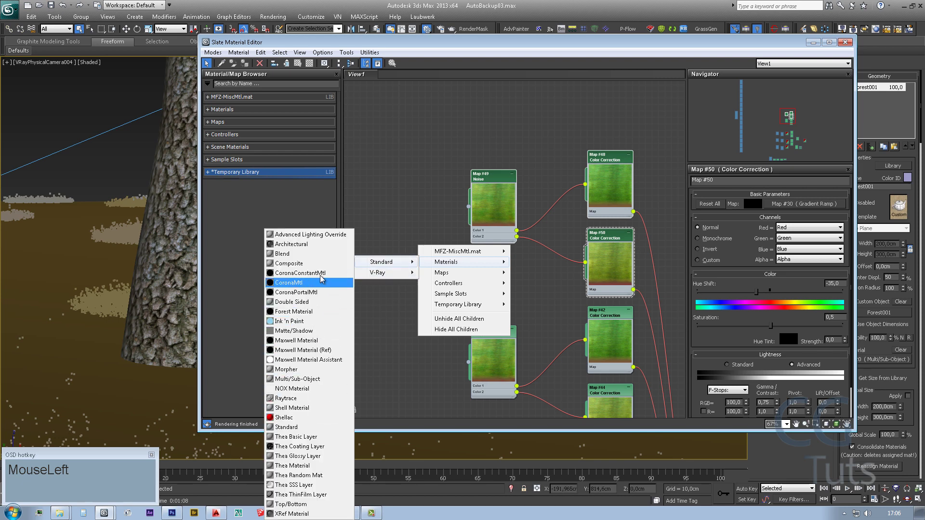
pyautogui.click(446, 272)
pyautogui.moveTo(385, 273)
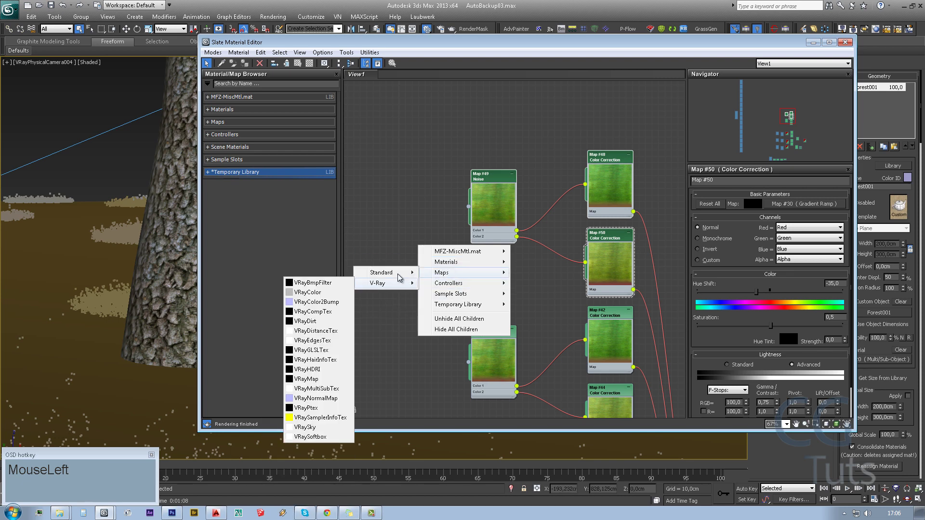
pyautogui.click(309, 361)
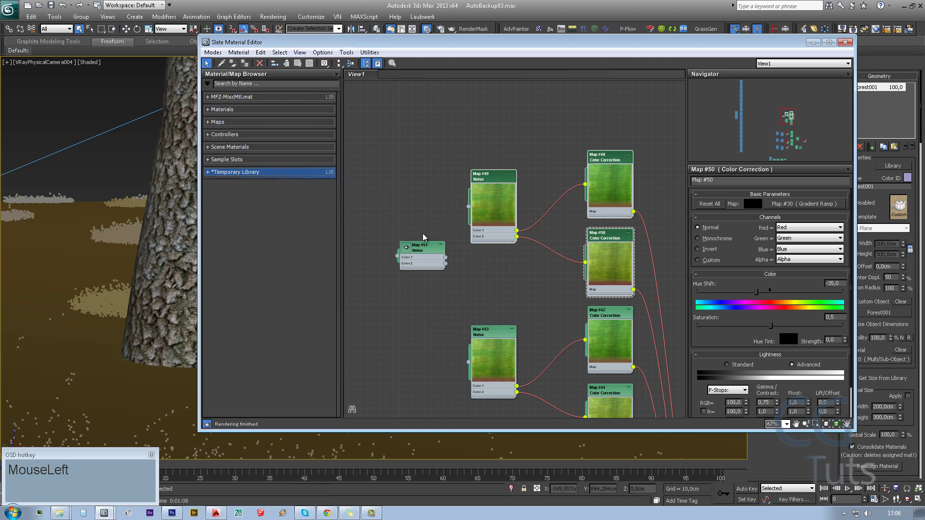
pyautogui.click(410, 245)
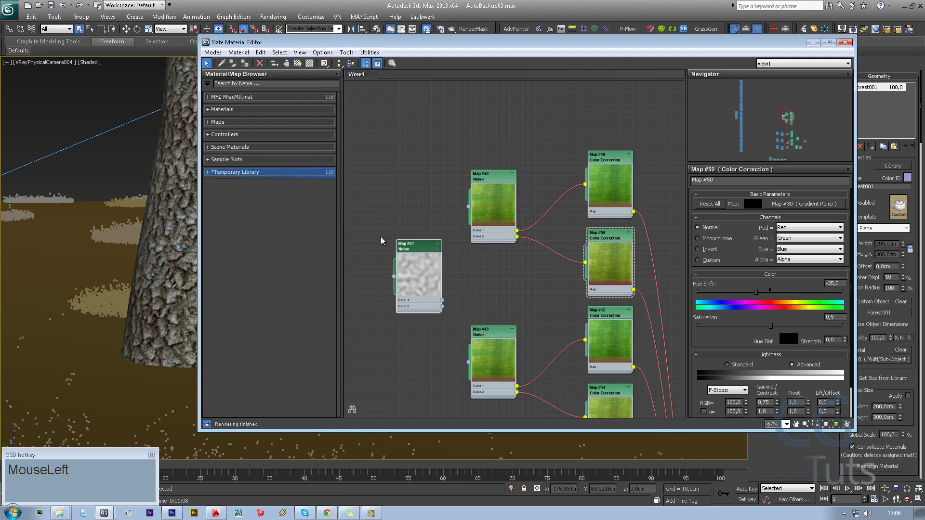
# - Connect the upper duplicated Noise map to Color 1 of the new Noise map and the lower one to Color 2
pyautogui.moveTo(470, 206); pyautogui.dragTo(419, 289)
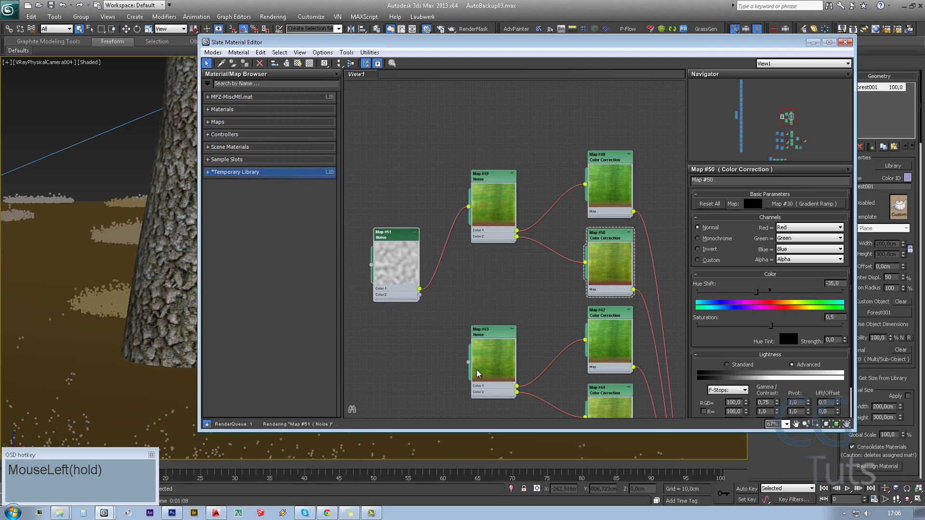
pyautogui.moveTo(469, 362); pyautogui.dragTo(419, 294)
pyautogui.moveTo(398, 258); pyautogui.dragTo(413, 189, button='middle')
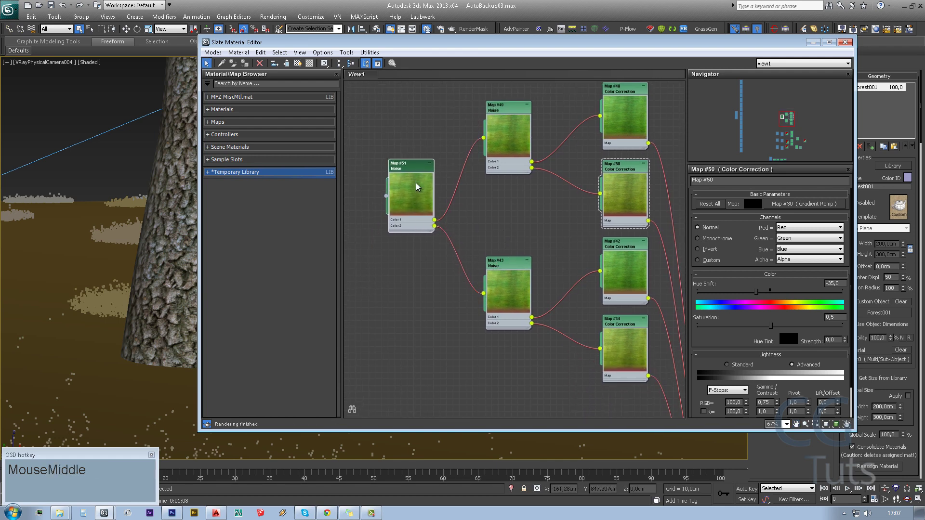
# - Examine the new Noise map's parameters and how its two branches compare with the existing grass material graph
pyautogui.click(411, 169)
pyautogui.click(411, 170)
pyautogui.scroll(-4, 663, 320)
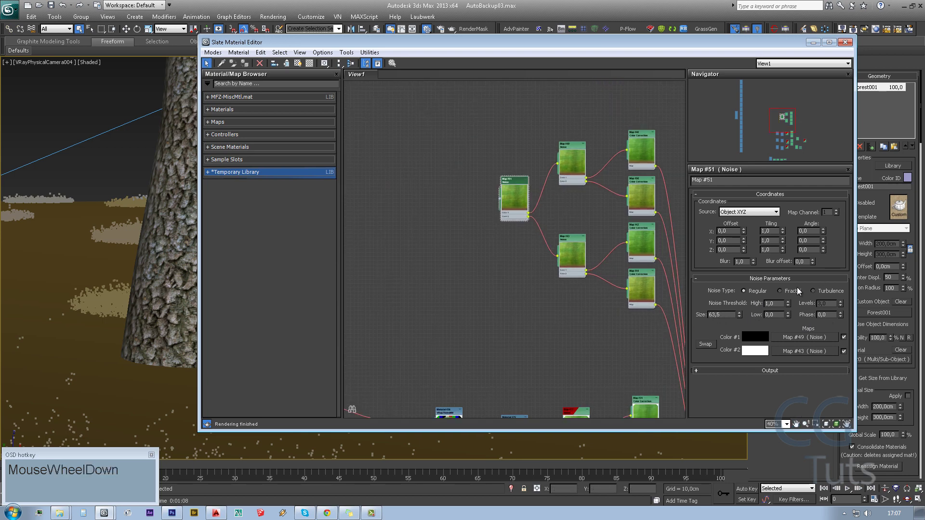
pyautogui.moveTo(599, 302); pyautogui.dragTo(445, 118, button='middle')
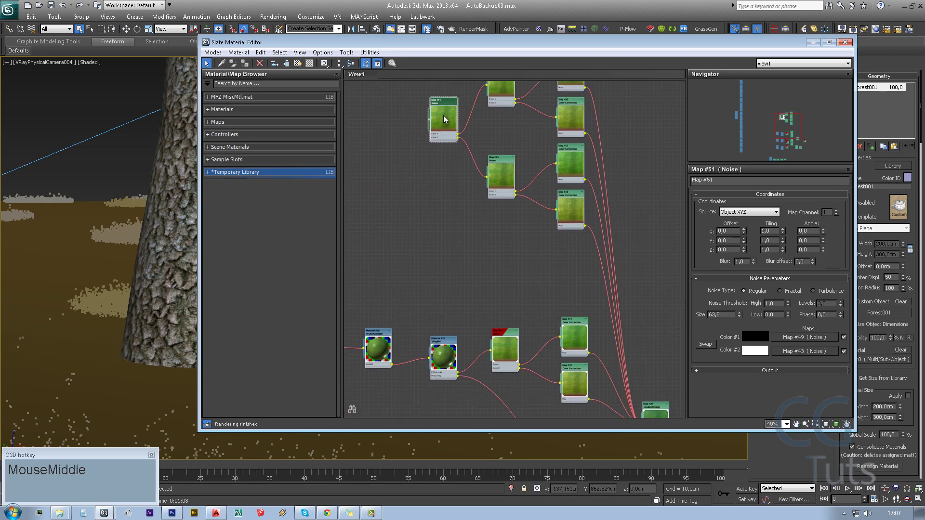
pyautogui.moveTo(432, 124)
pyautogui.mouseDown()
pyautogui.moveTo(420, 130)
pyautogui.moveTo(440, 343)
pyautogui.moveTo(439, 236)
pyautogui.moveTo(423, 135)
pyautogui.mouseUp()
pyautogui.click(457, 100)
pyautogui.moveTo(457, 100); pyautogui.dragTo(432, 162, button='middle')
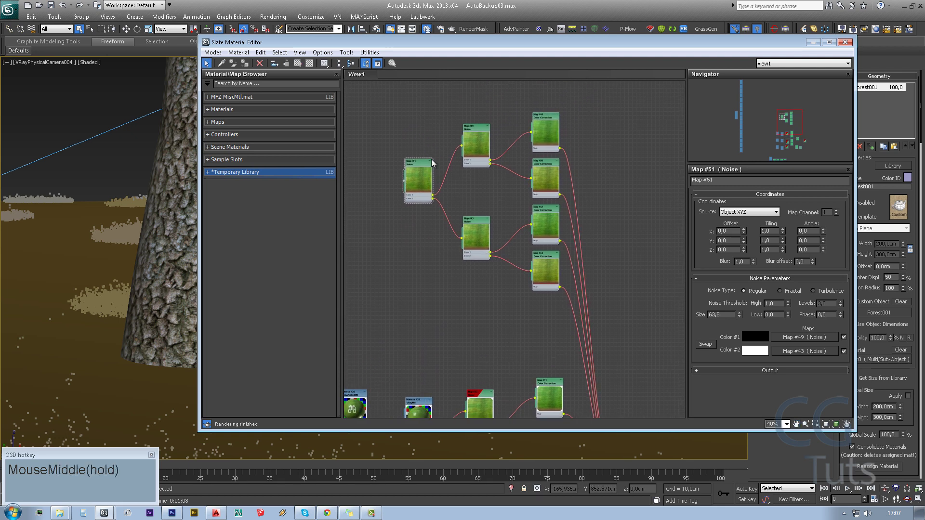
pyautogui.moveTo(405, 119); pyautogui.dragTo(404, 173, button='middle')
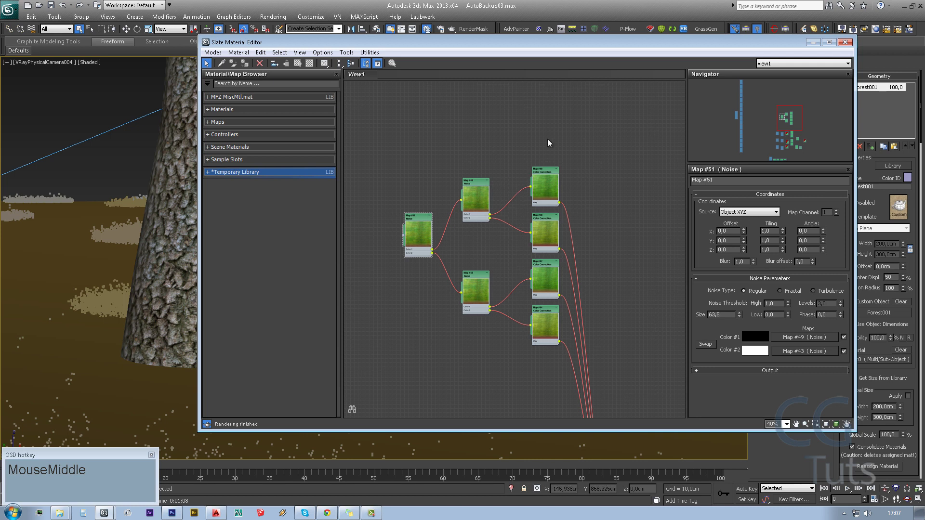
# - Delete the new Noise map together with both duplicated Noise and Color Correction branches
pyautogui.click(563, 136)
pyautogui.moveTo(393, 143); pyautogui.dragTo(558, 367)
pyautogui.press('Delete')
pyautogui.scroll(-2, 518, 221)
pyautogui.scroll(1, 482, 153)
# - Review the grass colours in the V-Ray frame buffer, and close the frame buffer and the Slate Material Editor
pyautogui.rightClick(126, 154)
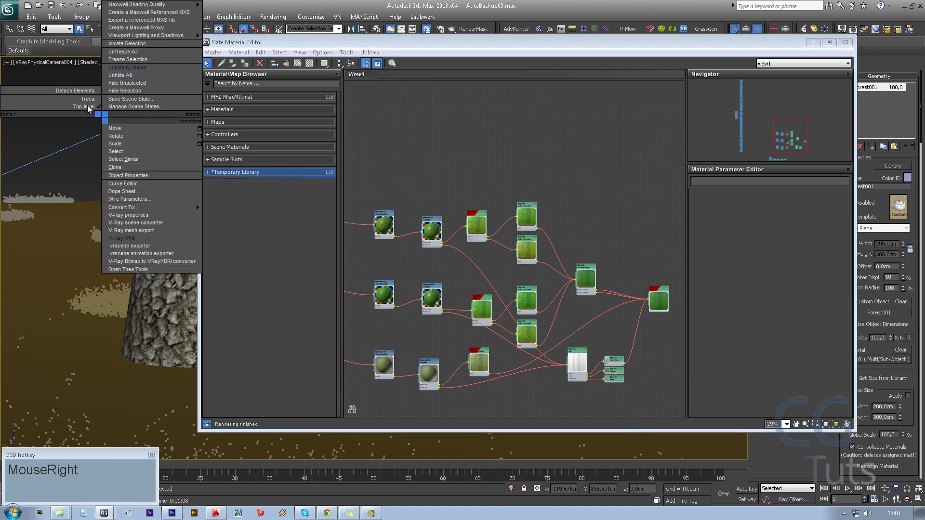
pyautogui.click(146, 238)
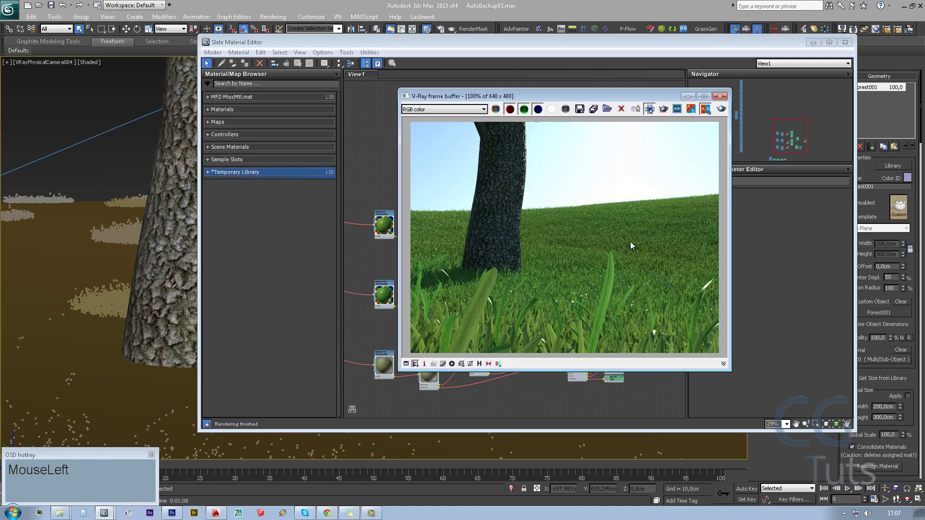
pyautogui.moveTo(522, 212)
pyautogui.mouseDown()
pyautogui.moveTo(578, 239)
pyautogui.moveTo(609, 311)
pyautogui.mouseUp()
pyautogui.click(845, 42)
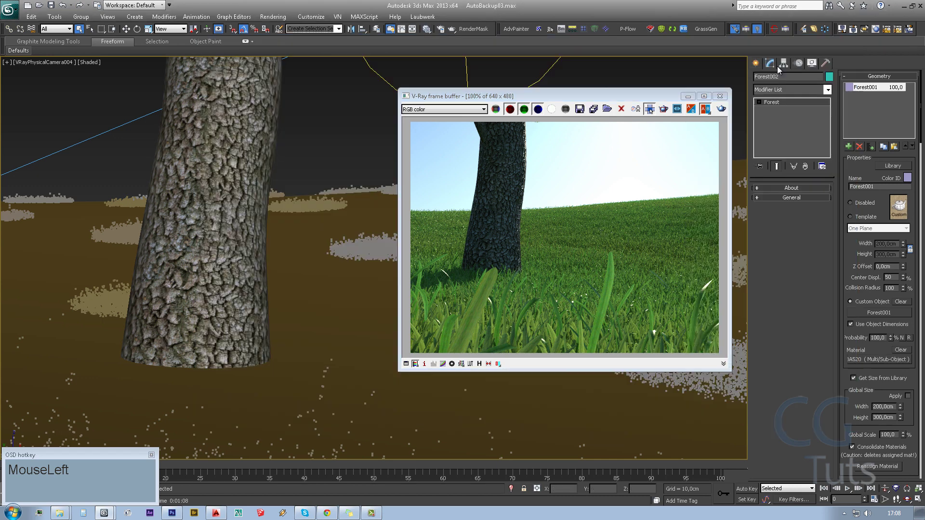
pyautogui.click(719, 96)
# - Select the circular Forest001 grass patch and frame it up close in the perspective view
pyautogui.middleClick(472, 172)
pyautogui.scroll(-2, 470, 177)
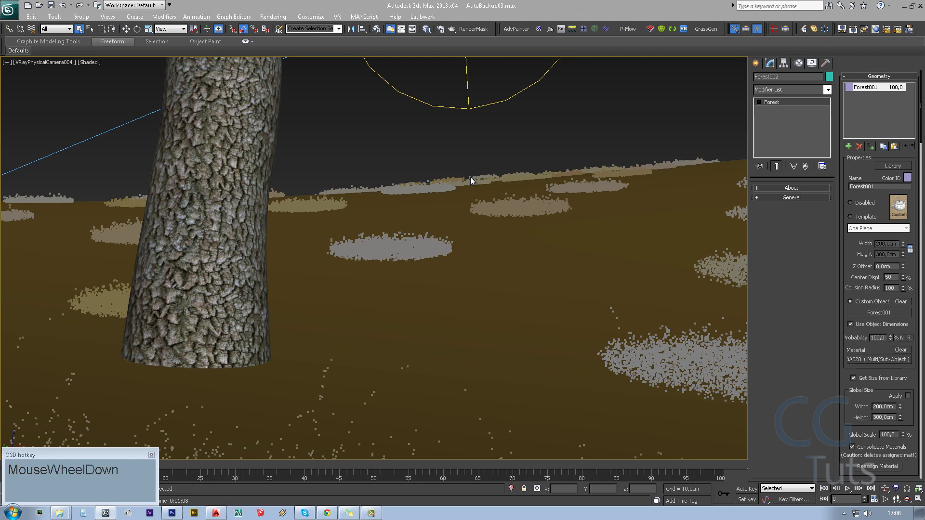
pyautogui.moveTo(470, 178); pyautogui.dragTo(404, 283, button='middle')
pyautogui.scroll(-3, 412, 293)
pyautogui.scroll(2, 419, 297)
pyautogui.click(449, 351)
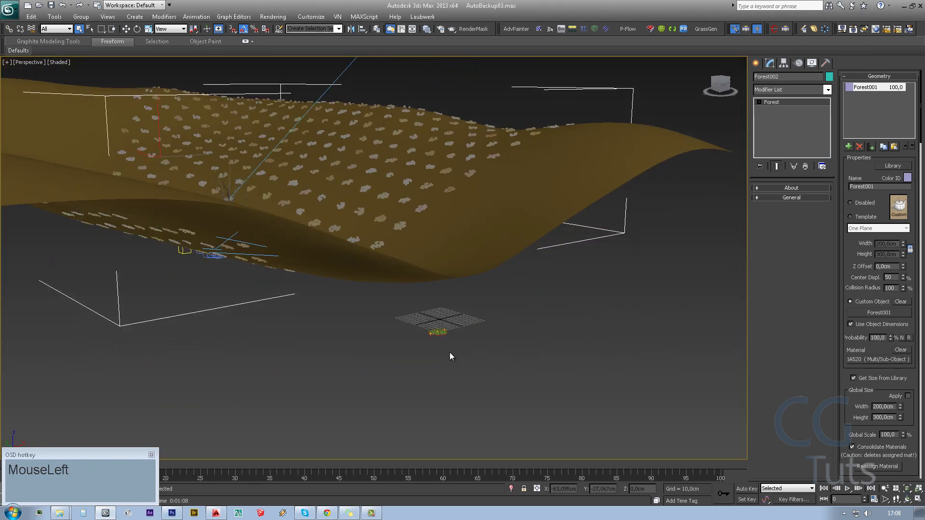
pyautogui.press('z')
pyautogui.keyDown('alt'); pyautogui.moveTo(443, 351); pyautogui.dragTo(425, 354, button='middle'); pyautogui.keyUp('alt')
pyautogui.click(396, 268)
pyautogui.scroll(1, 397, 268)
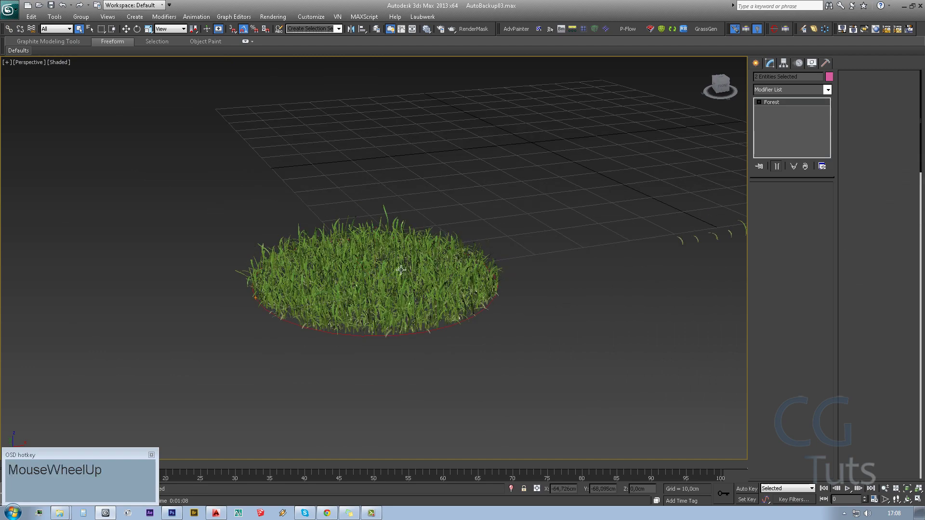
pyautogui.keyDown('alt'); pyautogui.moveTo(397, 268); pyautogui.dragTo(448, 313, button='middle'); pyautogui.keyUp('alt')
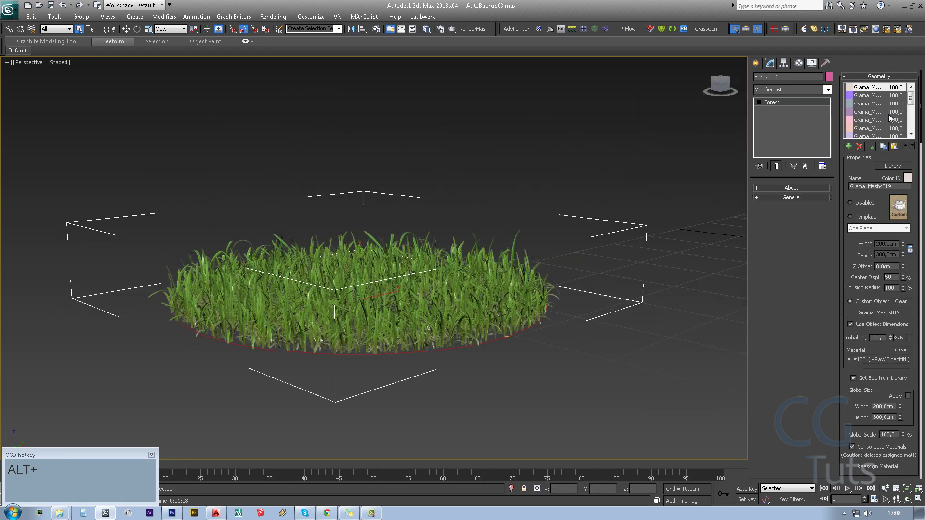
# - Set the Probability of the three G_Grama models at the end of the Forest geometry list to 5
pyautogui.moveTo(914, 99); pyautogui.dragTo(910, 123)
pyautogui.keyDown('shift'); pyautogui.click(867, 128); pyautogui.keyUp('shift')
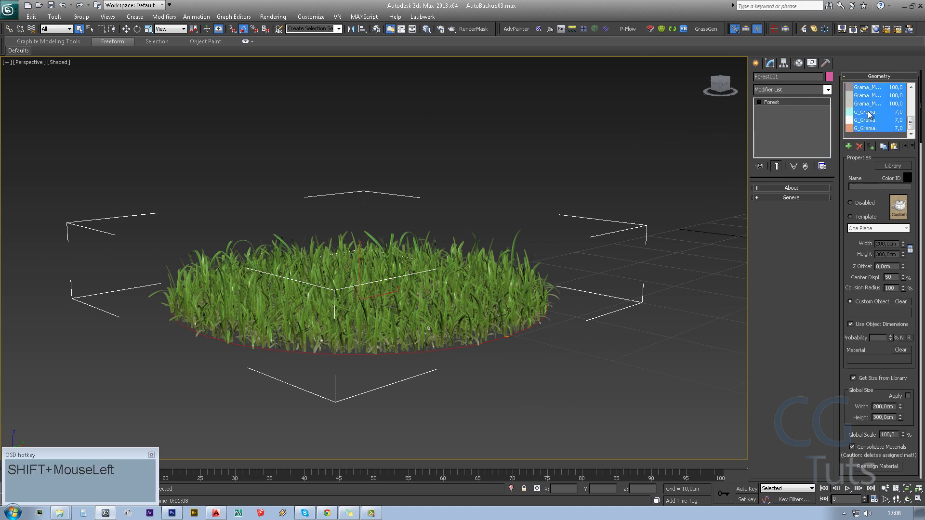
pyautogui.click(867, 112)
pyautogui.keyDown('shift'); pyautogui.click(868, 127); pyautogui.keyUp('shift')
pyautogui.keyDown('alt'); pyautogui.moveTo(430, 285); pyautogui.dragTo(448, 270, button='middle'); pyautogui.keyUp('alt')
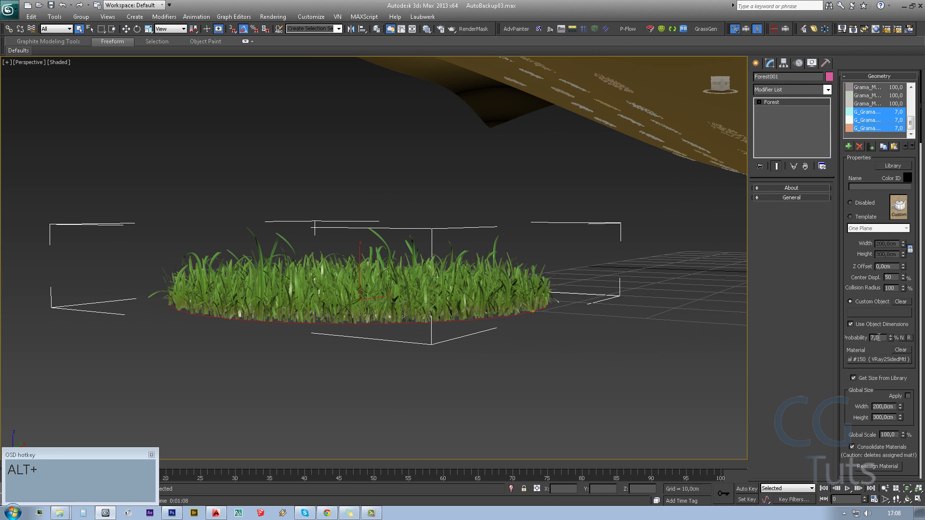
pyautogui.click(876, 337)
pyautogui.write('5')
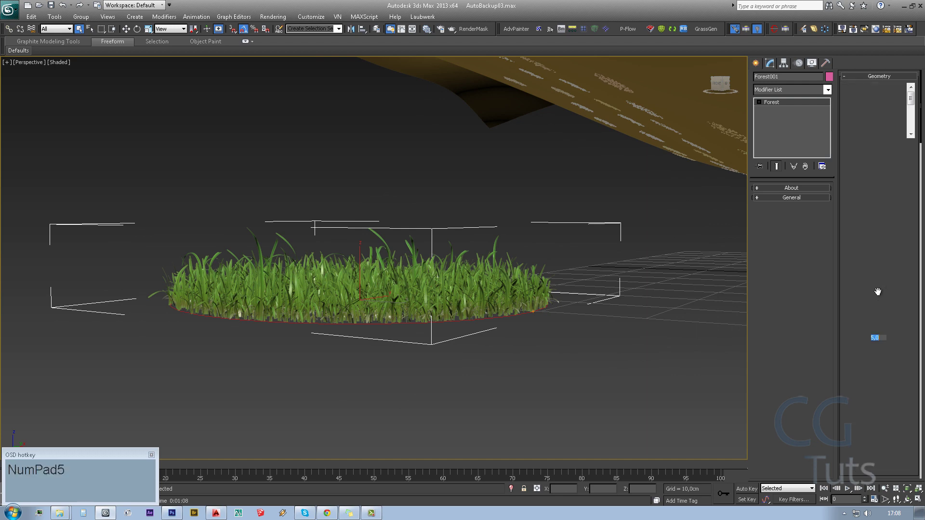
# - Try a Probability of 3 for the three G_Grama models
pyautogui.keyDown('alt'); pyautogui.moveTo(452, 270); pyautogui.dragTo(419, 275, button='middle'); pyautogui.keyUp('alt')
pyautogui.click(876, 338)
pyautogui.write('3')
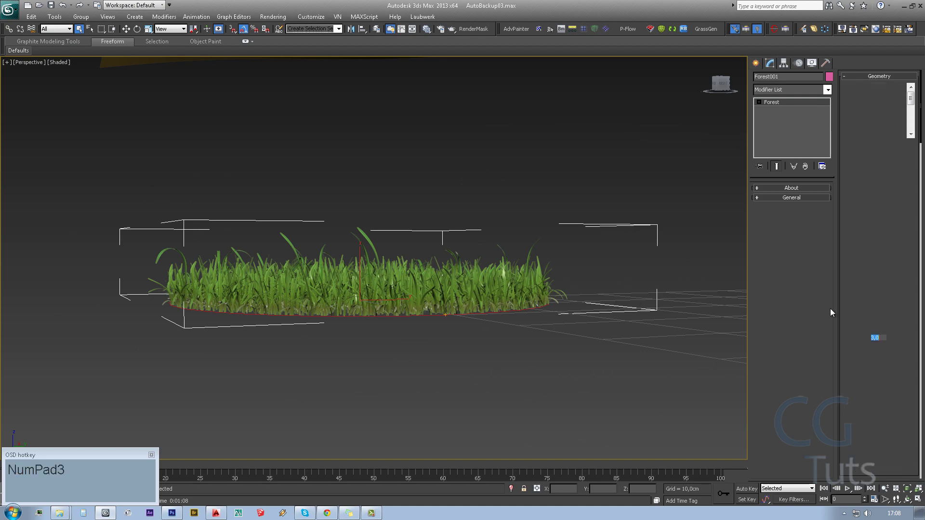
# - Return the Probability of the three G_Grama models to 5 and check the patch from the side
pyautogui.keyDown('alt'); pyautogui.moveTo(495, 244); pyautogui.dragTo(262, 279, button='middle'); pyautogui.keyUp('alt')
pyautogui.click(885, 337)
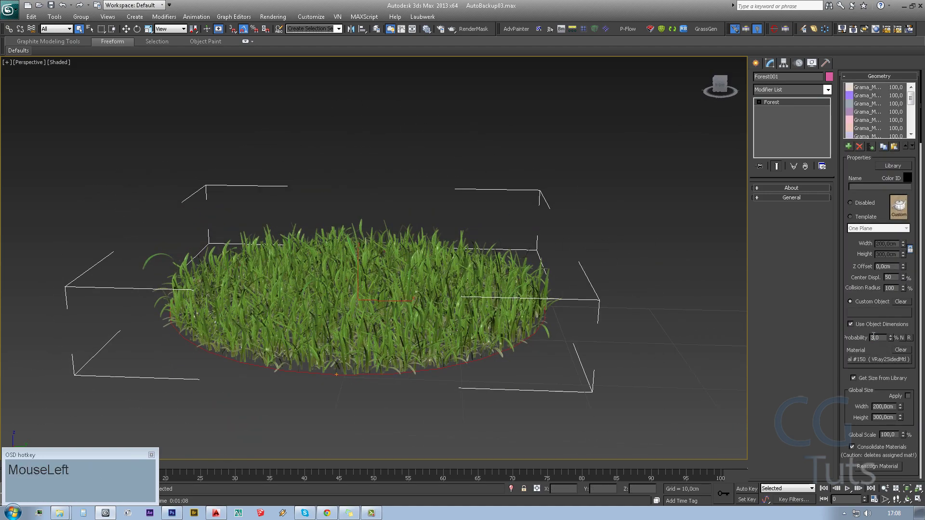
pyautogui.write('5')
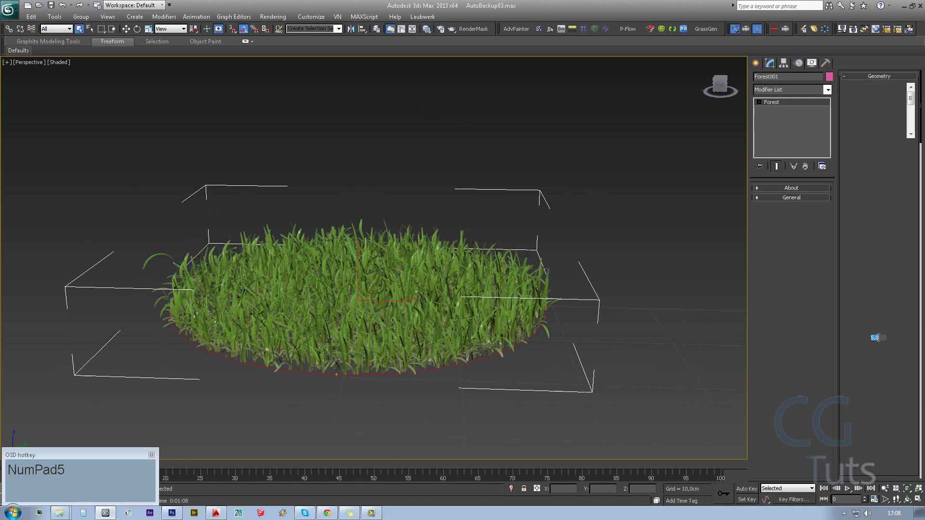
pyautogui.keyDown('alt'); pyautogui.moveTo(439, 276); pyautogui.dragTo(427, 324, button='middle'); pyautogui.keyUp('alt')
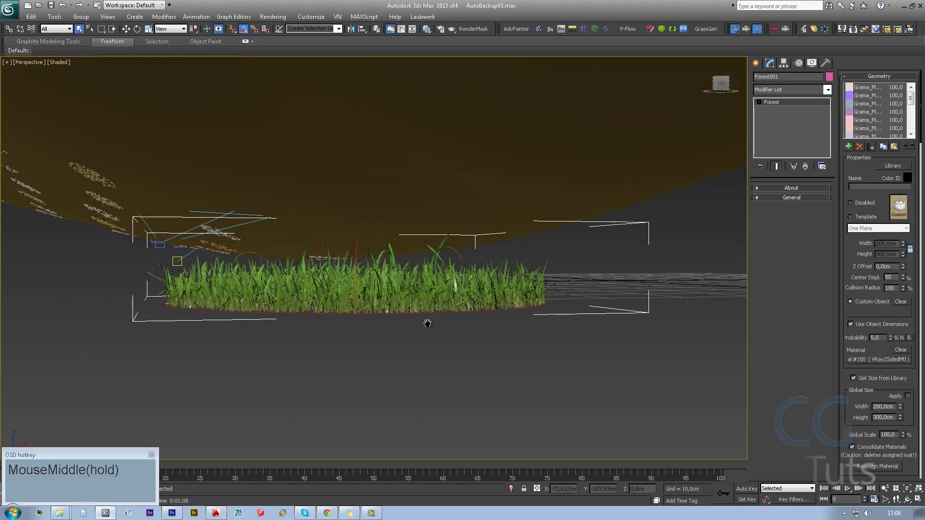
# - Switch the viewport back to the VRayPhysicalCamera004 view
pyautogui.scroll(-4, 427, 323)
pyautogui.keyDown('alt'); pyautogui.moveTo(432, 290); pyautogui.dragTo(386, 306, button='middle'); pyautogui.keyUp('alt')
pyautogui.press('c')
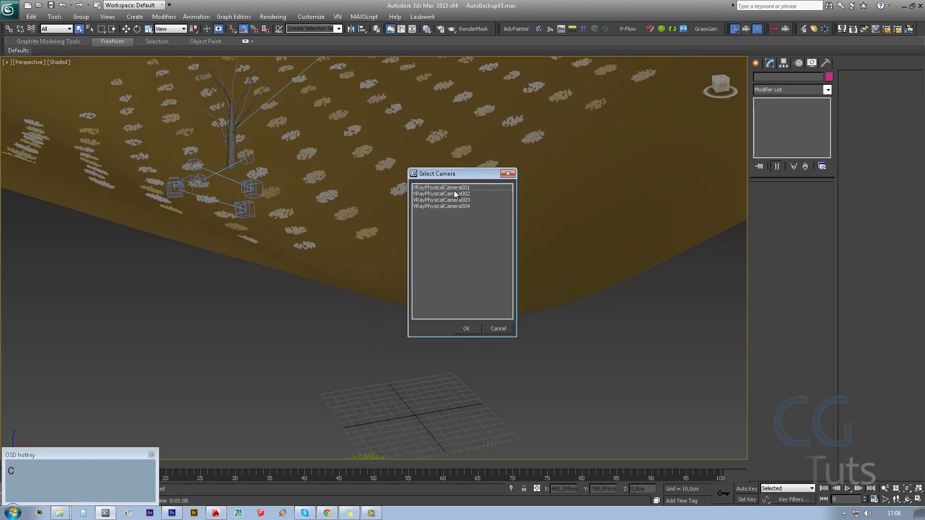
pyautogui.doubleClick(455, 206)
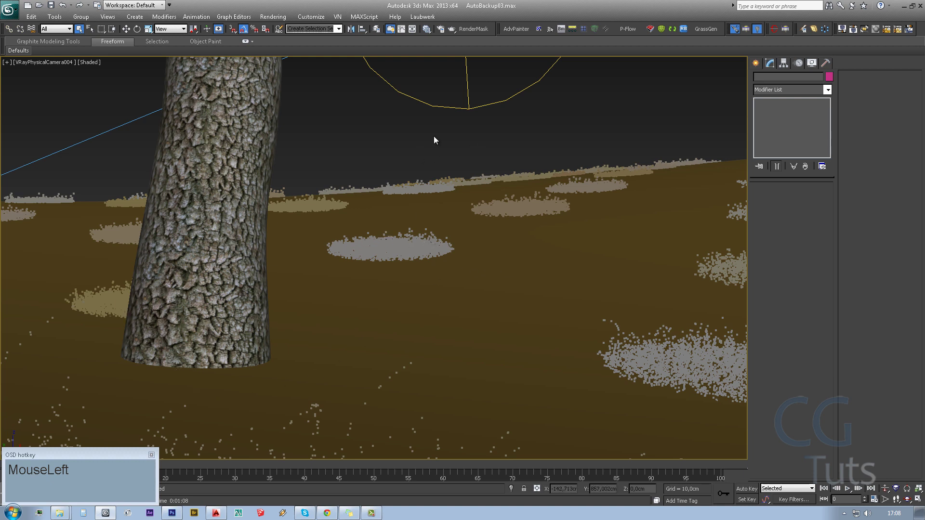
# - Review the render in the V-Ray frame buffer and inspect the Translucency setting of the VRay2SidedMtl grass material Material #26
pyautogui.rightClick(408, 137)
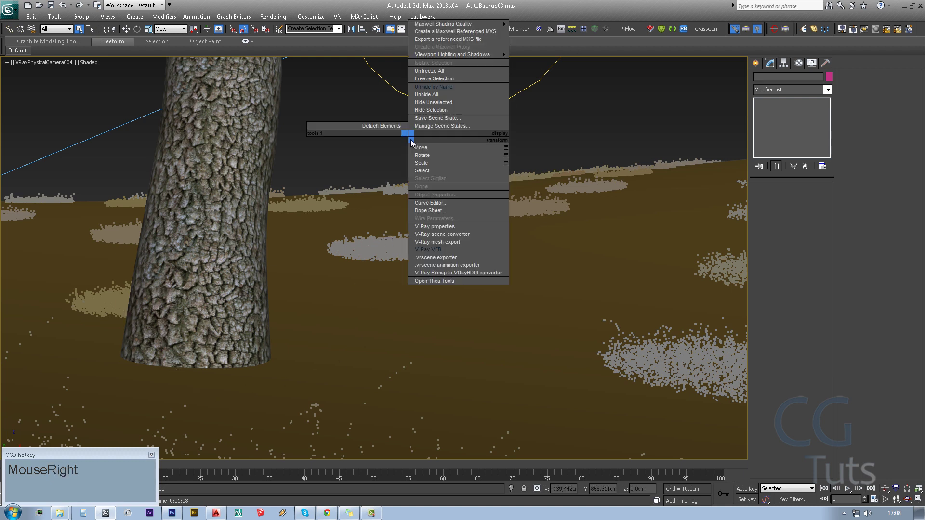
pyautogui.click(449, 250)
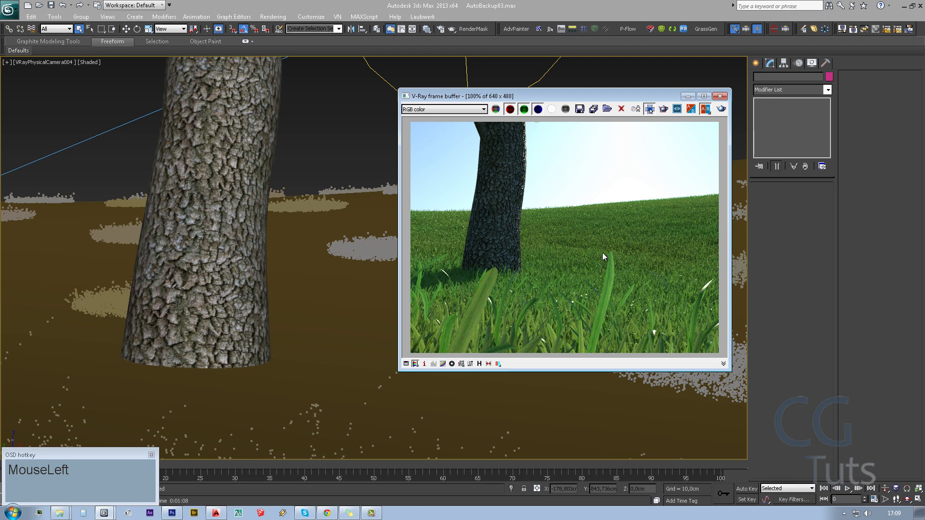
pyautogui.click(427, 29)
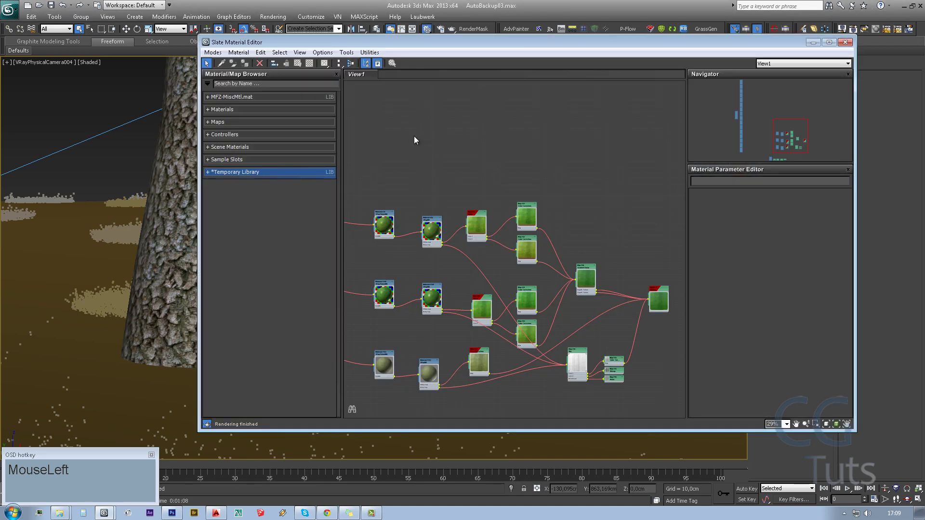
pyautogui.moveTo(414, 136); pyautogui.dragTo(467, 225, button='middle')
pyautogui.scroll(5, 467, 226)
pyautogui.doubleClick(390, 175)
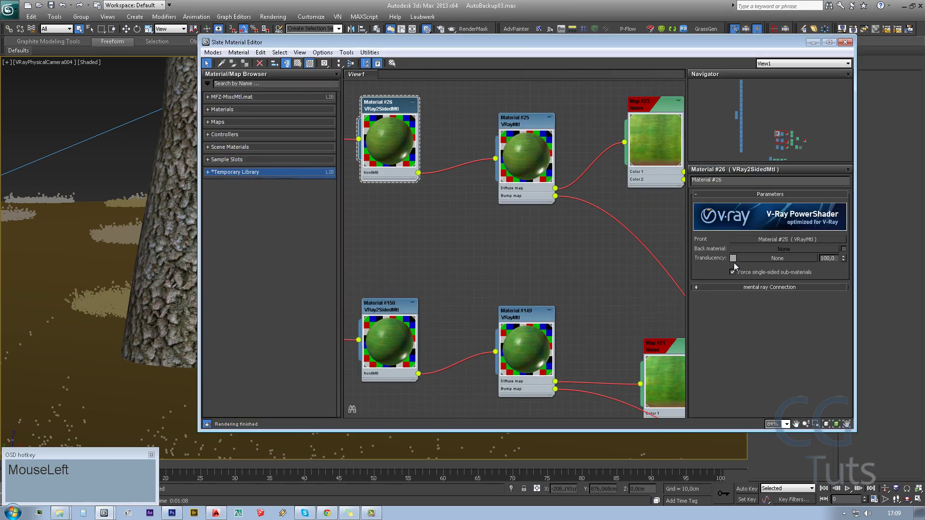
pyautogui.moveTo(384, 249); pyautogui.dragTo(384, 266, button='middle')
pyautogui.click(733, 260)
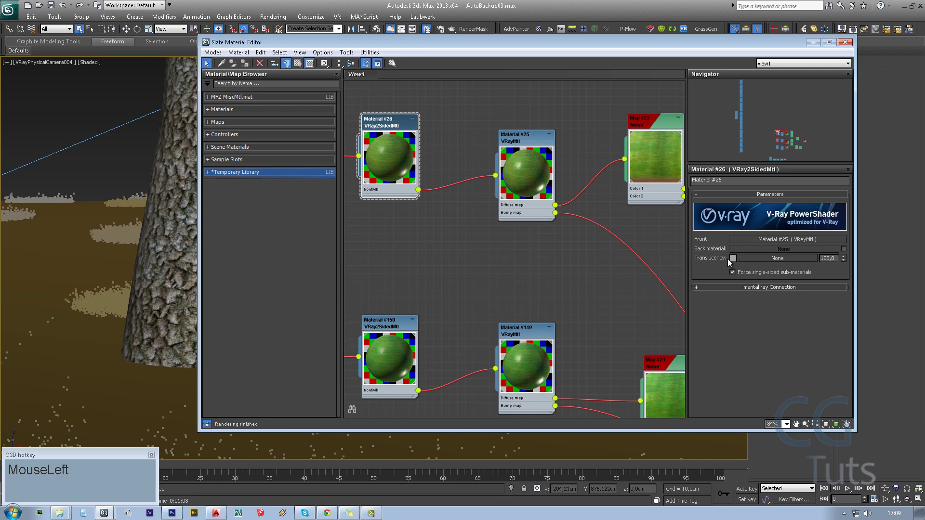
pyautogui.click(845, 43)
pyautogui.middleClick(649, 213)
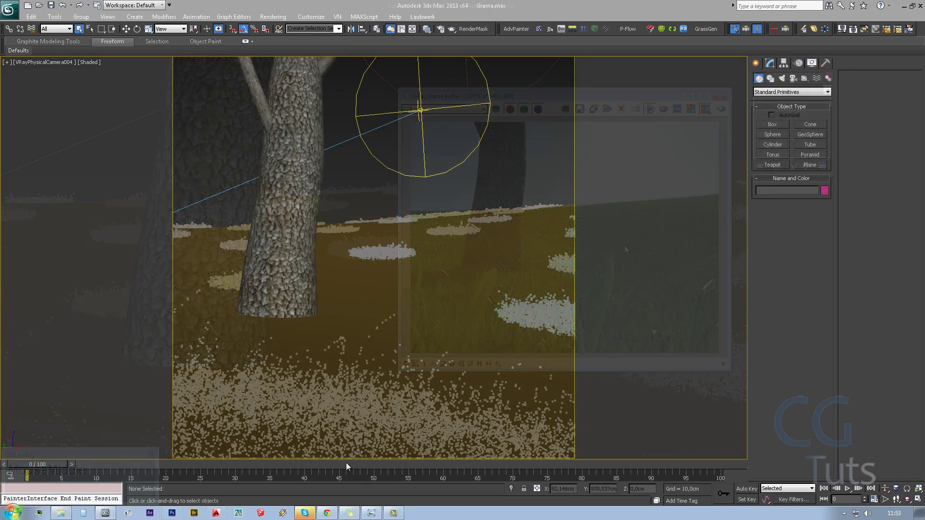
# - Switch to Windows Photo Viewer and examine the grass around the trunk and across the hillside in Grama_Preview.png at actual size
pyautogui.click(352, 512)
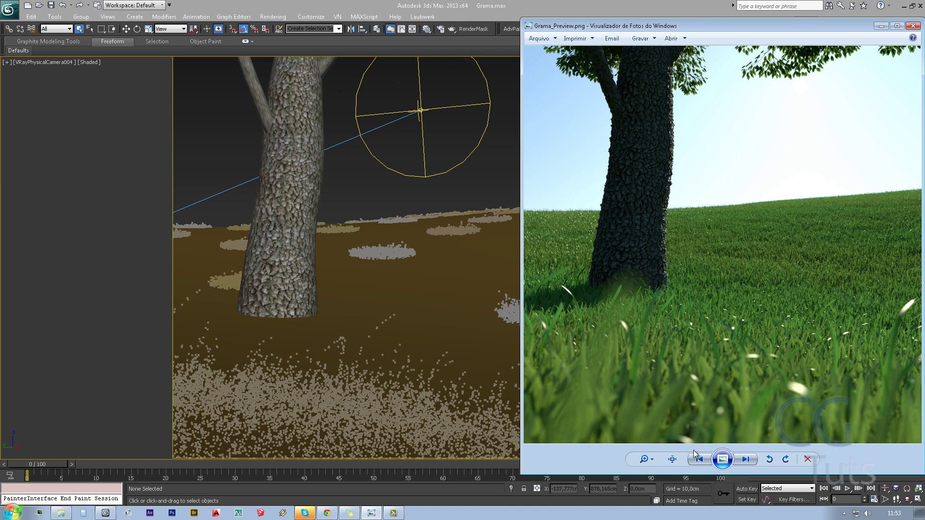
pyautogui.click(672, 459)
pyautogui.moveTo(714, 310); pyautogui.dragTo(787, 345)
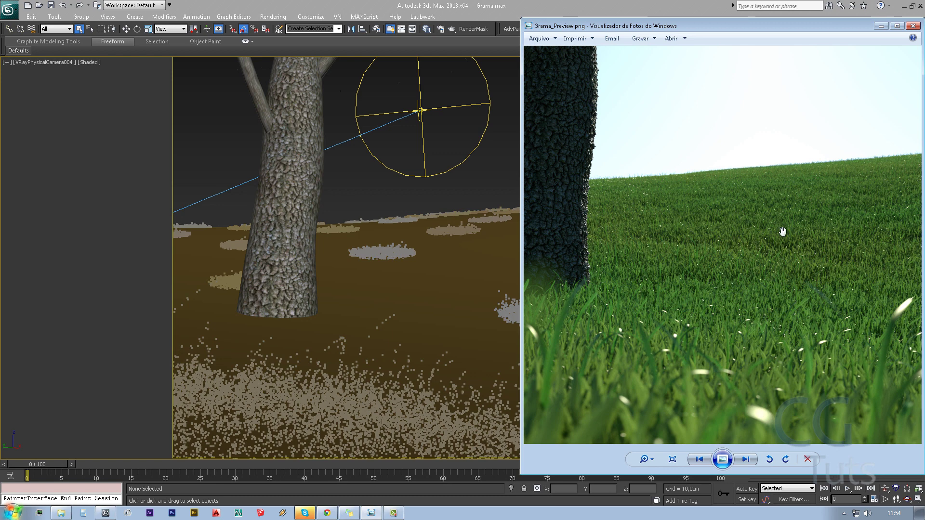
pyautogui.moveTo(704, 279); pyautogui.dragTo(808, 320)
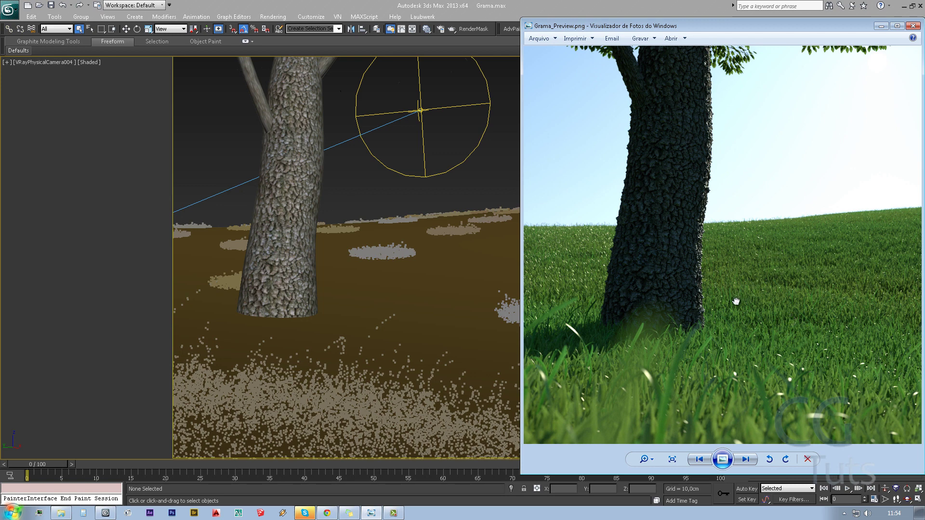
pyautogui.moveTo(737, 302); pyautogui.dragTo(746, 288)
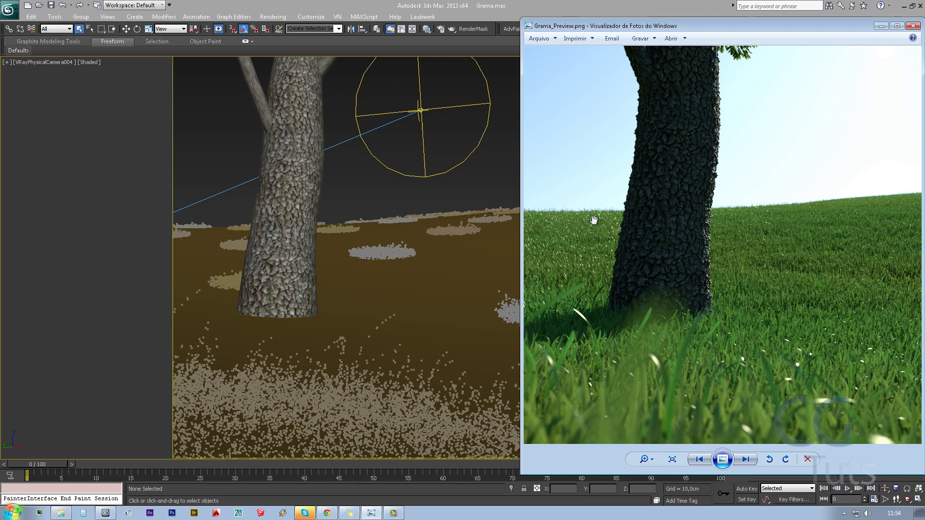
pyautogui.moveTo(678, 301); pyautogui.dragTo(564, 189)
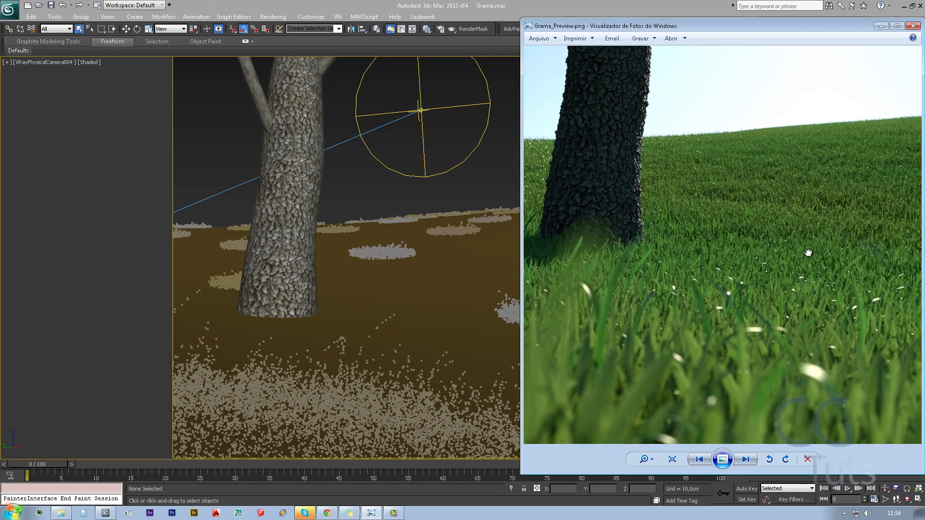
pyautogui.moveTo(684, 255); pyautogui.dragTo(662, 260)
pyautogui.moveTo(800, 244); pyautogui.dragTo(833, 247)
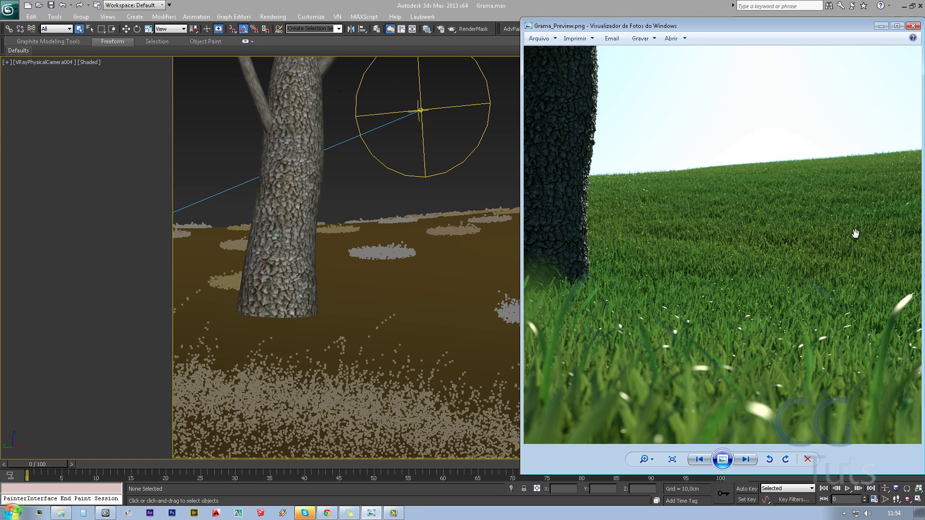
pyautogui.moveTo(659, 236); pyautogui.dragTo(652, 319)
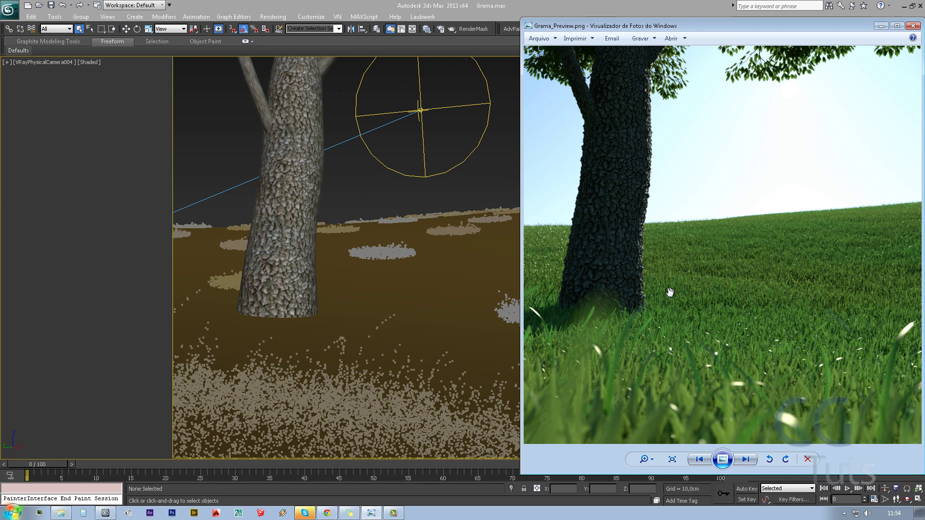